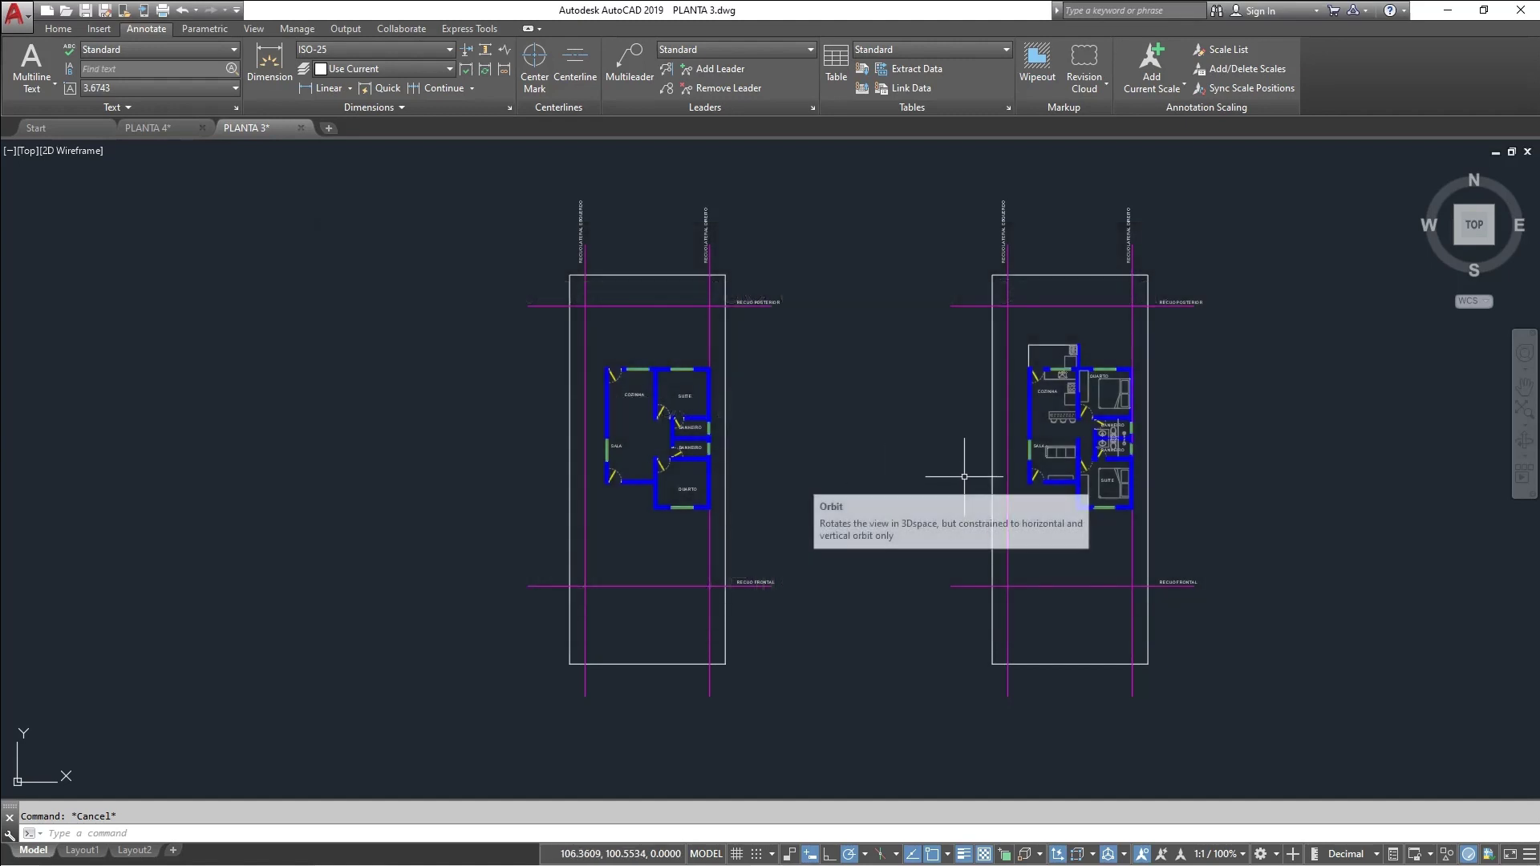
# Examine the overall room layout of the furnished floor plan
pyautogui.moveTo(1076, 459); pyautogui.dragTo(867, 365, button='middle')
pyautogui.scroll(2, 911, 396)
pyautogui.moveTo(1132, 406); pyautogui.dragTo(1140, 508, button='middle')
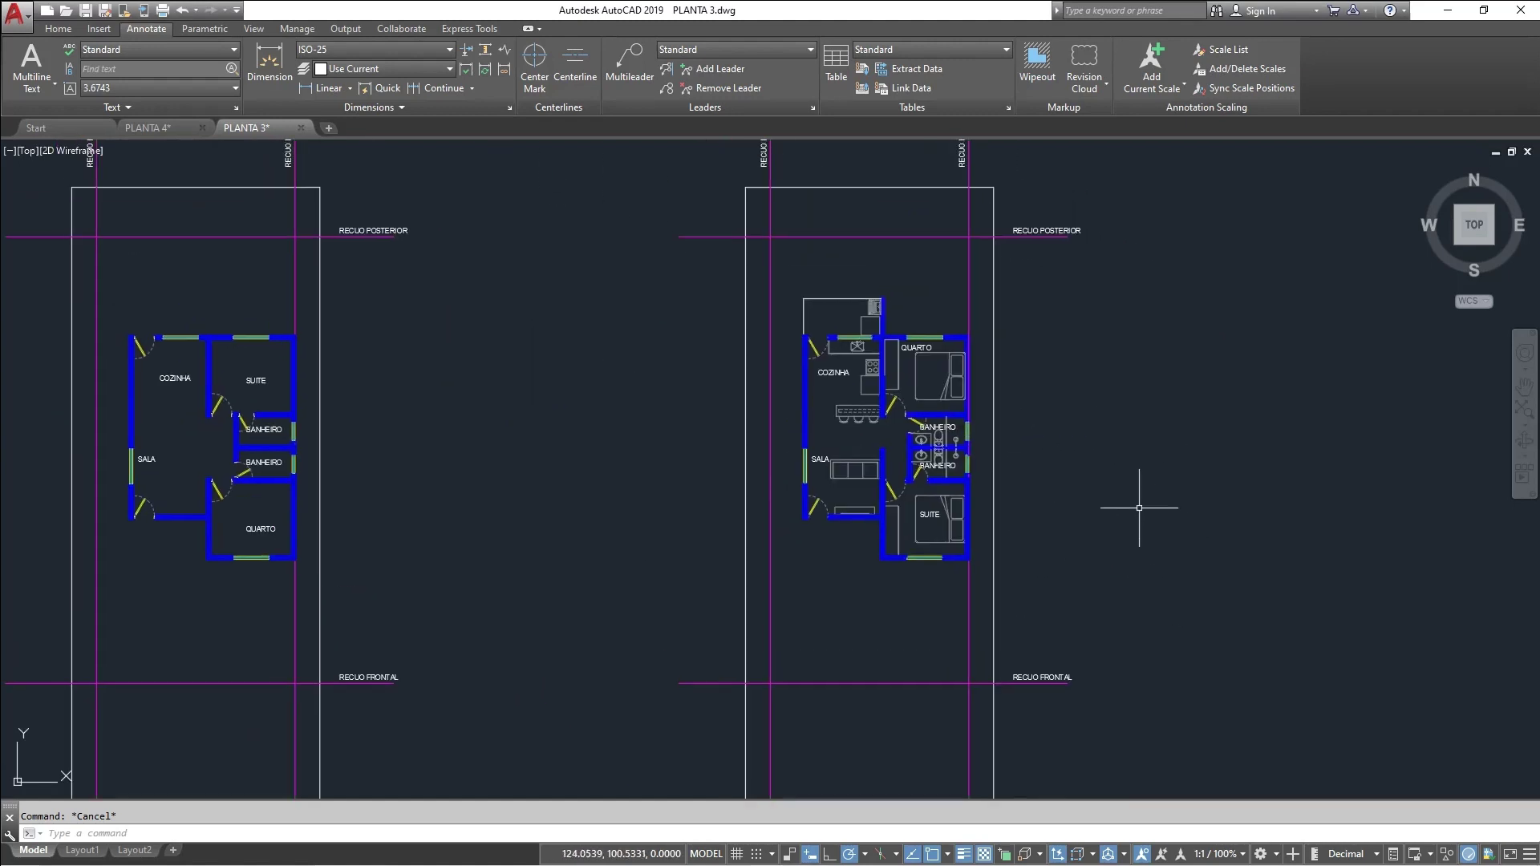
pyautogui.scroll(4, 922, 443)
pyautogui.moveTo(875, 518); pyautogui.dragTo(955, 465, button='middle')
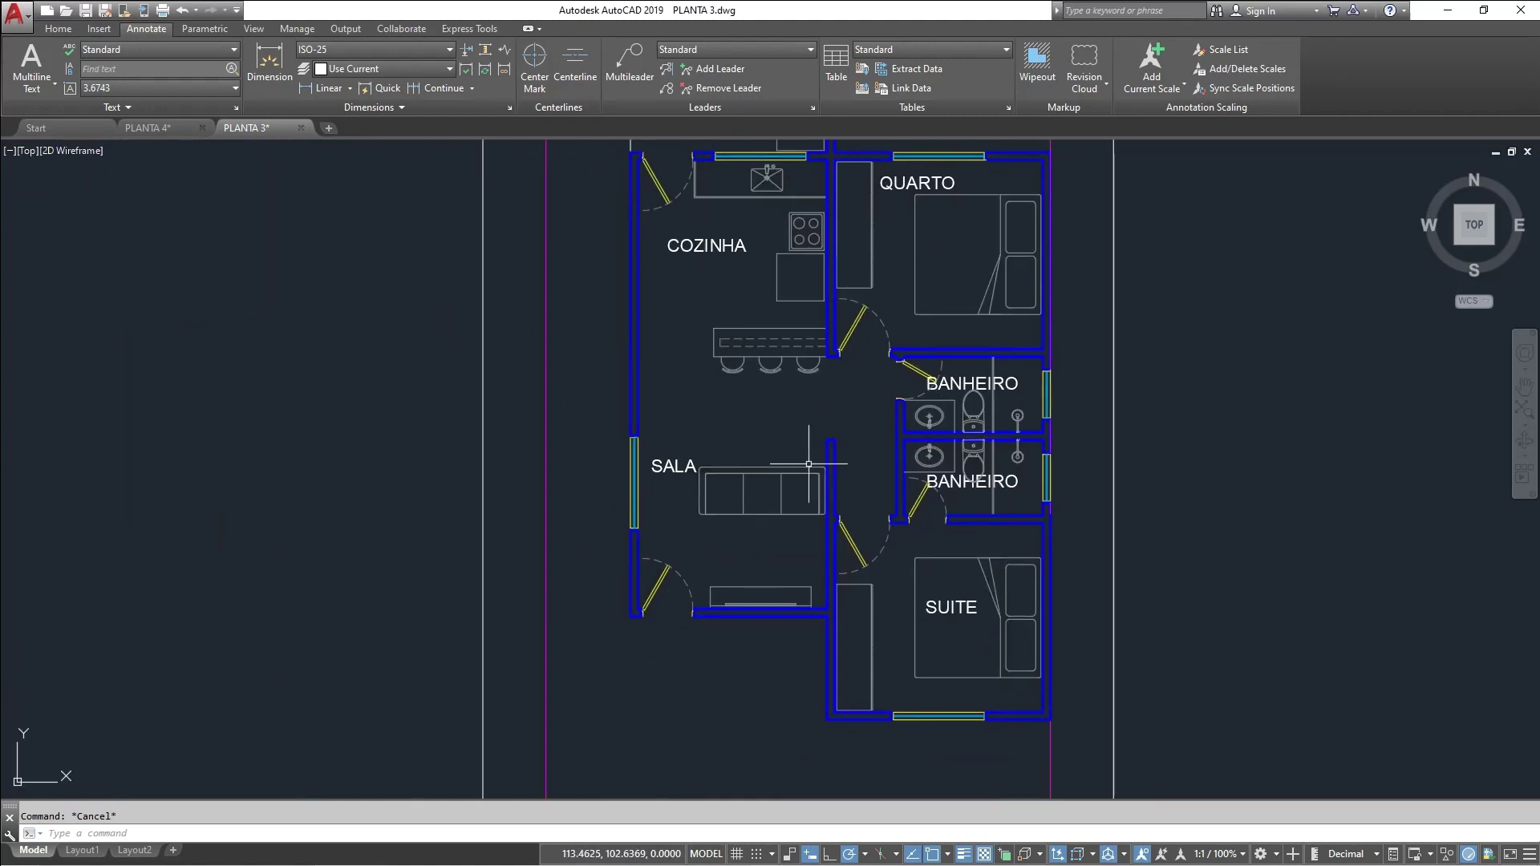
pyautogui.scroll(-2, 955, 465)
pyautogui.scroll(2, 817, 529)
pyautogui.moveTo(1103, 378); pyautogui.dragTo(974, 455, button='middle')
pyautogui.scroll(-2, 1020, 467)
pyautogui.scroll(2, 908, 404)
pyautogui.scroll(-2, 1066, 441)
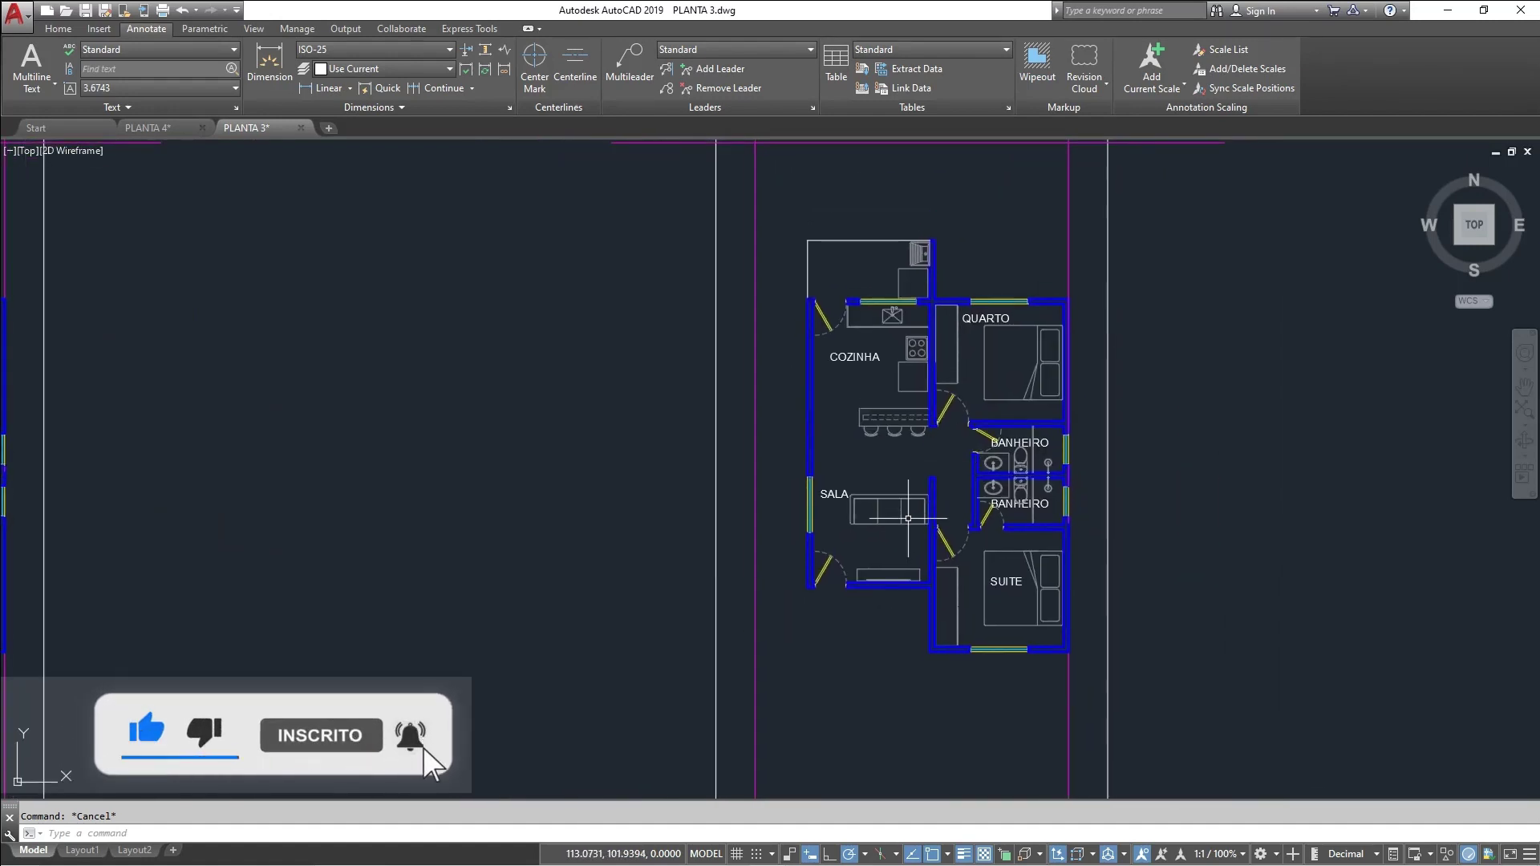
pyautogui.scroll(2, 905, 519)
pyautogui.moveTo(969, 529); pyautogui.dragTo(818, 578, button='middle')
pyautogui.moveTo(981, 461); pyautogui.dragTo(873, 375, button='middle')
pyautogui.scroll(2, 812, 437)
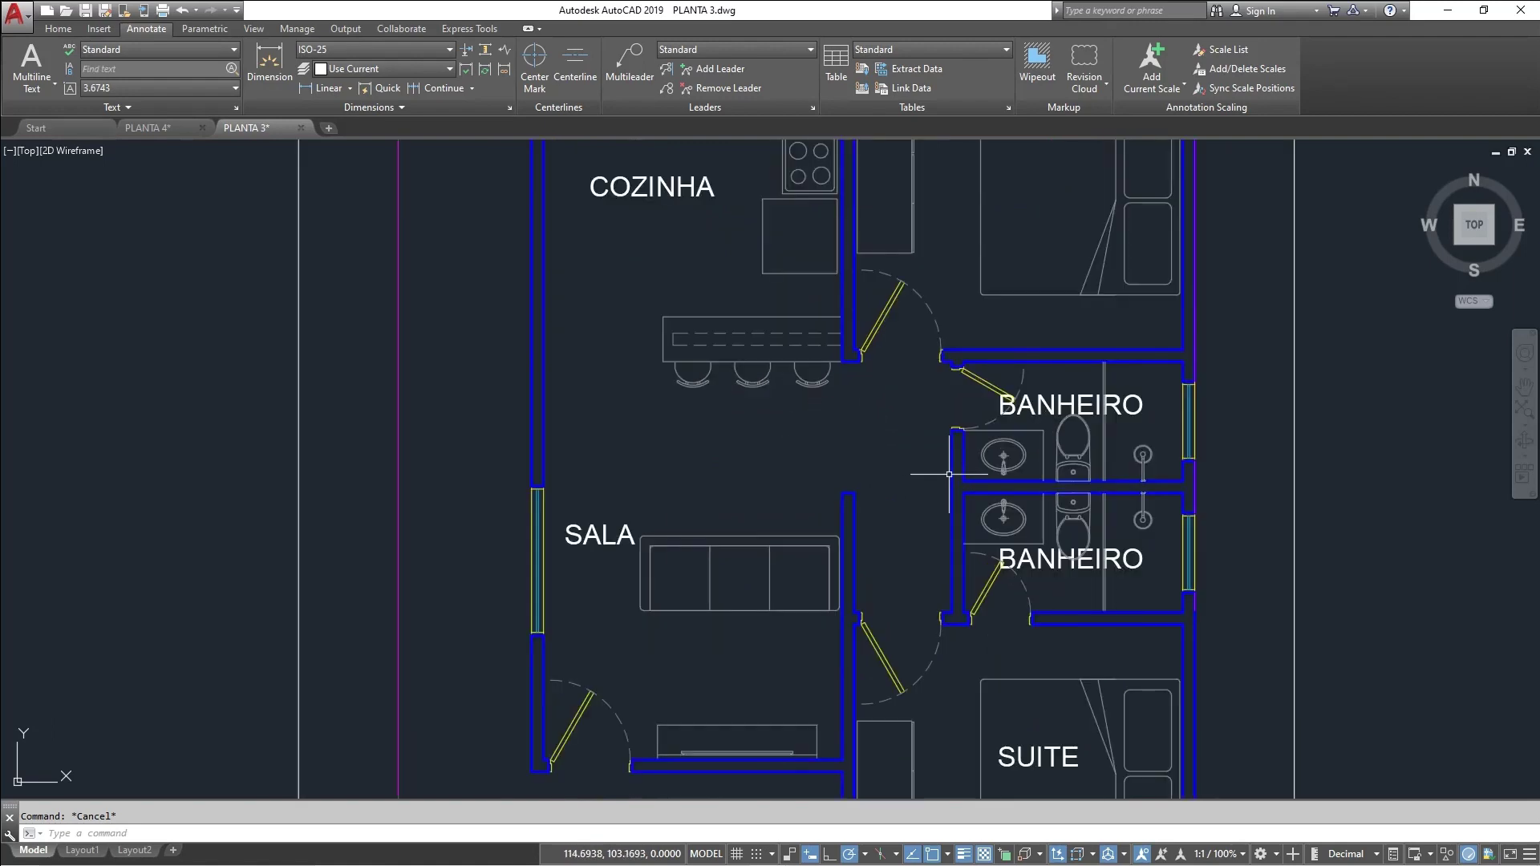
# Examine the furnished plan's SALA, COZINHA and QUARTO areas, including doors and furniture placement
pyautogui.moveTo(953, 475); pyautogui.dragTo(1035, 272, button='middle')
pyautogui.scroll(4, 850, 405)
pyautogui.scroll(-2, 850, 430)
pyautogui.moveTo(849, 482); pyautogui.dragTo(894, 385, button='middle')
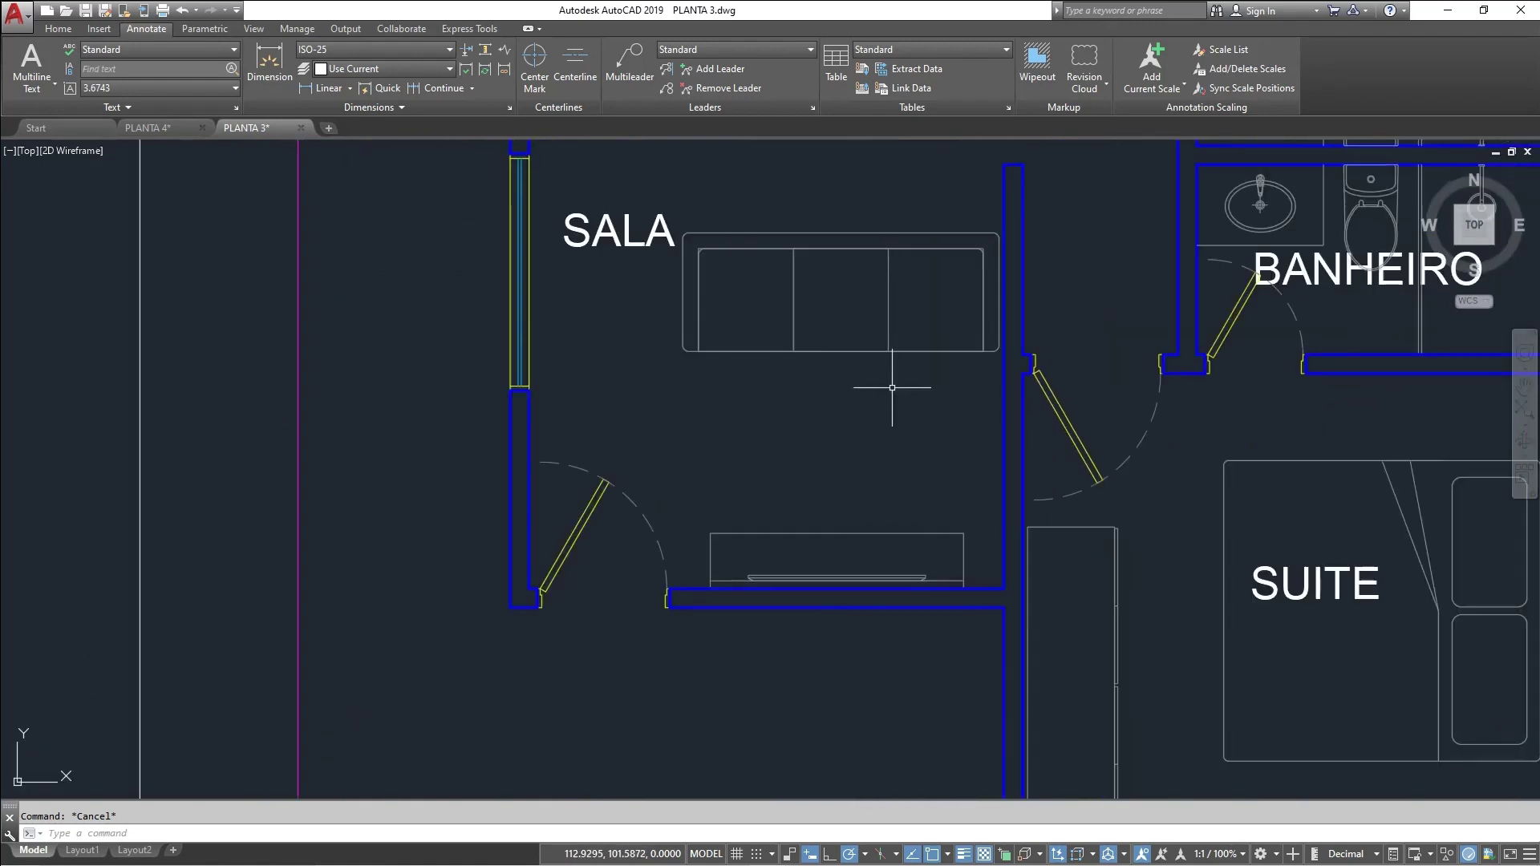
pyautogui.moveTo(892, 177); pyautogui.dragTo(926, 491, button='middle')
pyautogui.moveTo(907, 248); pyautogui.dragTo(894, 505, button='middle')
pyautogui.scroll(-2, 899, 498)
pyautogui.moveTo(926, 450); pyautogui.dragTo(827, 414, button='middle')
pyautogui.scroll(2, 1004, 499)
pyautogui.click(965, 510)
pyautogui.press('Escape')
pyautogui.scroll(4, 940, 519)
pyautogui.scroll(-6, 877, 527)
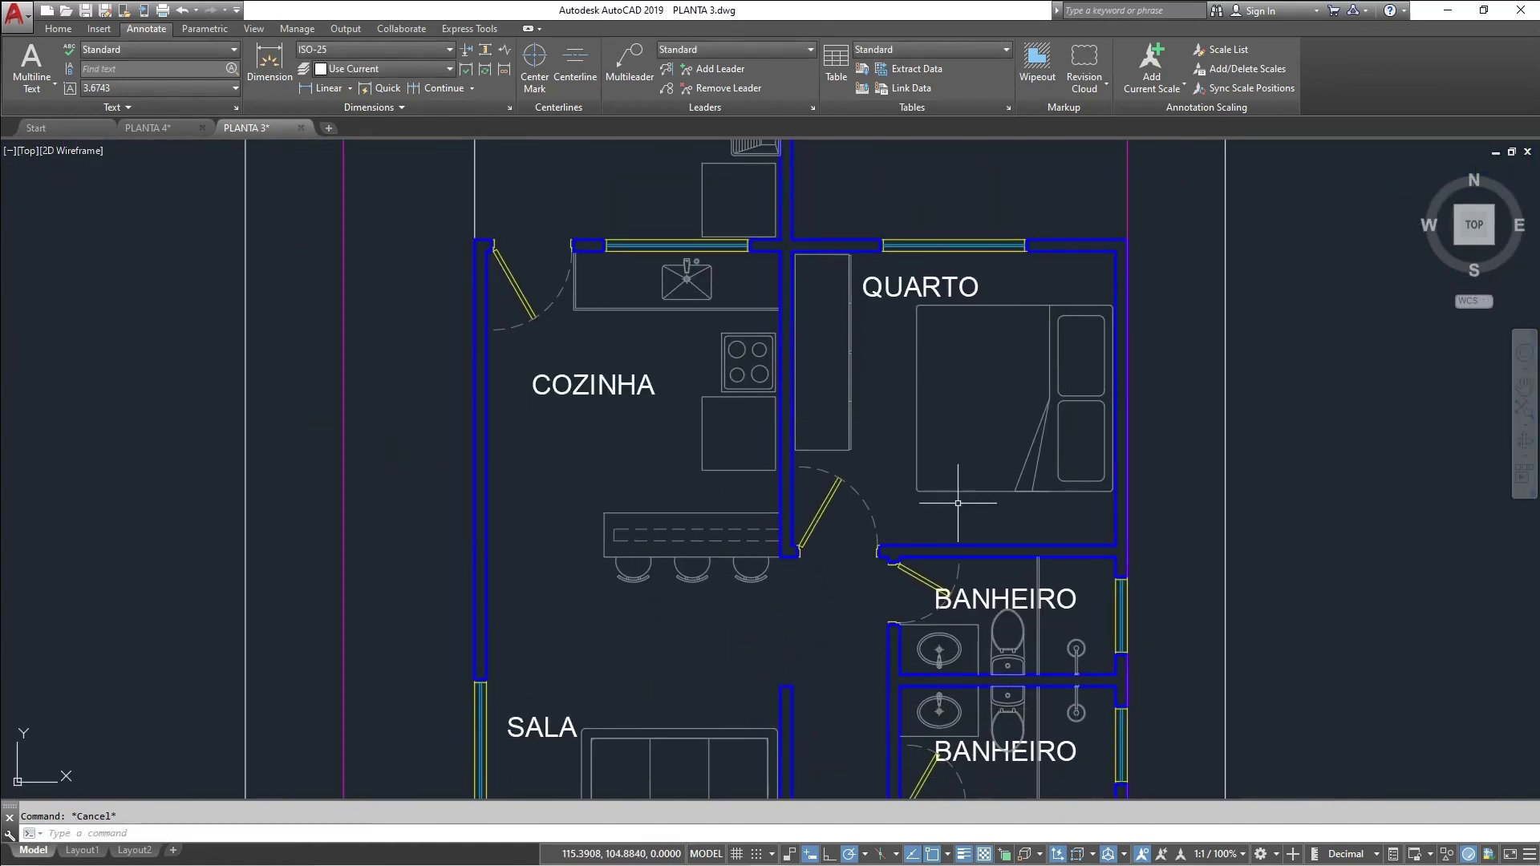
# Examine the corridor between the furnished plan's SALA and the two bathrooms, including the partition wall behind the sofa
pyautogui.press('Escape')
pyautogui.moveTo(588, 498); pyautogui.dragTo(693, 466, button='middle')
pyautogui.moveTo(884, 702); pyautogui.dragTo(839, 505, button='middle')
pyautogui.scroll(2, 839, 506)
pyautogui.moveTo(885, 564); pyautogui.dragTo(913, 470, button='middle')
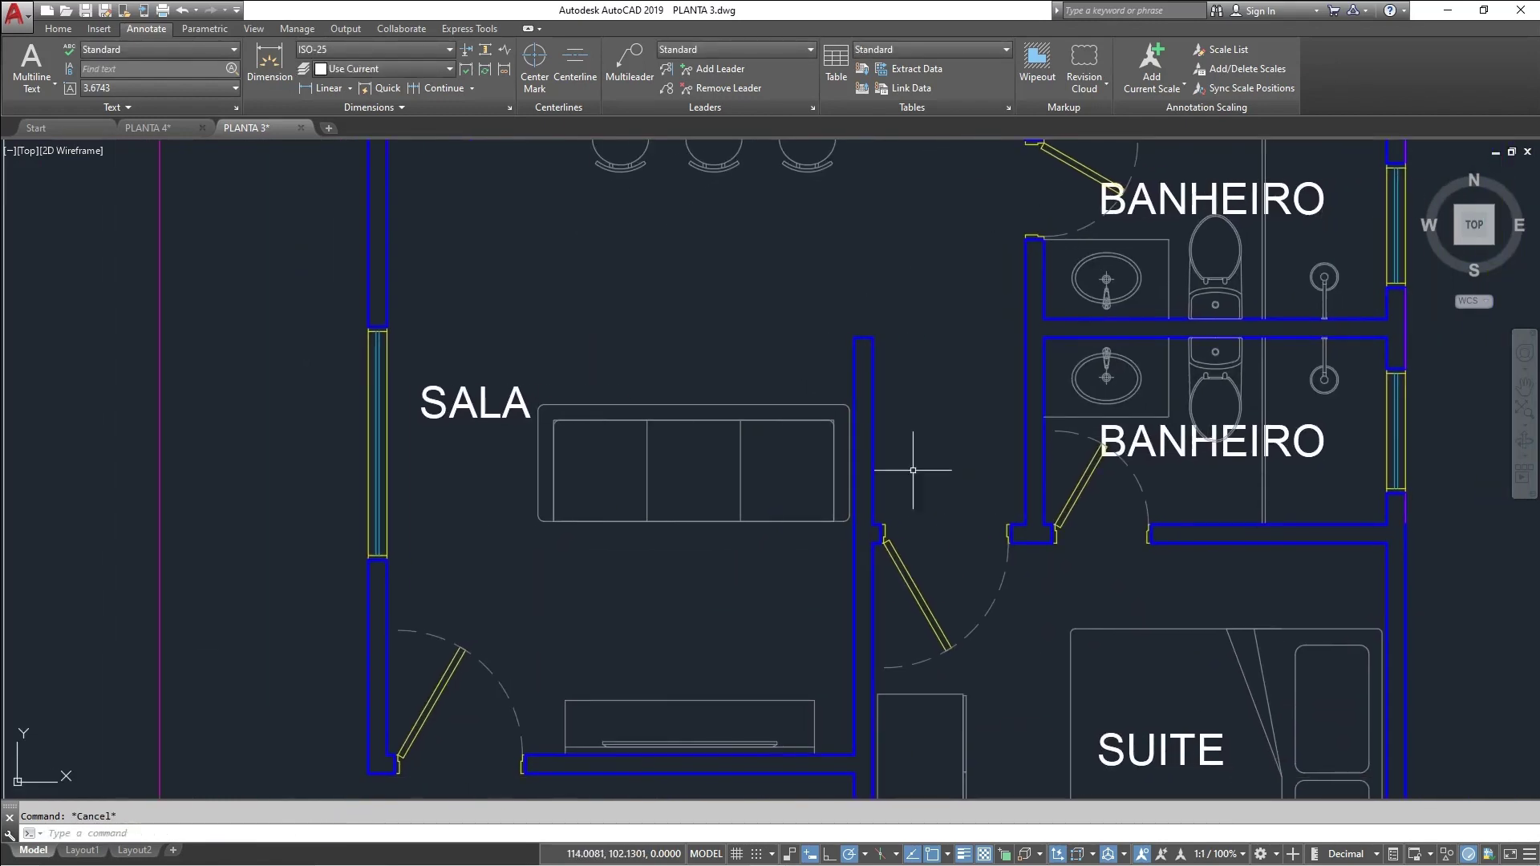
pyautogui.moveTo(928, 391); pyautogui.dragTo(875, 401, button='middle')
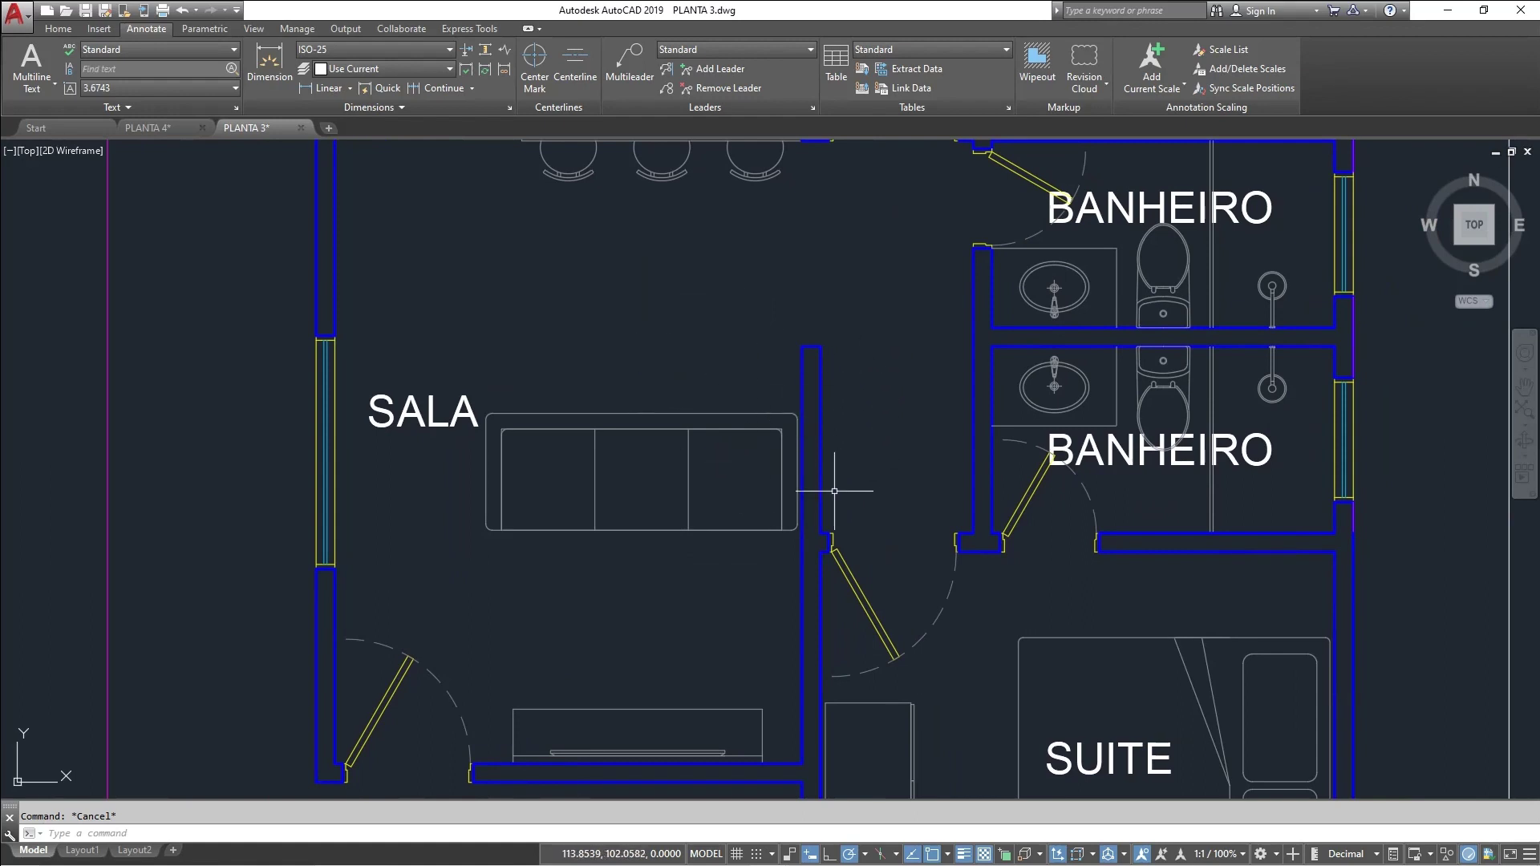
pyautogui.moveTo(905, 417); pyautogui.dragTo(901, 481, button='middle')
pyautogui.moveTo(968, 421)
pyautogui.mouseDown(button='middle')
pyautogui.moveTo(949, 334)
pyautogui.moveTo(953, 424)
pyautogui.mouseUp(button='middle')
pyautogui.scroll(-2, 953, 423)
pyautogui.moveTo(1065, 338); pyautogui.dragTo(1041, 448, button='middle')
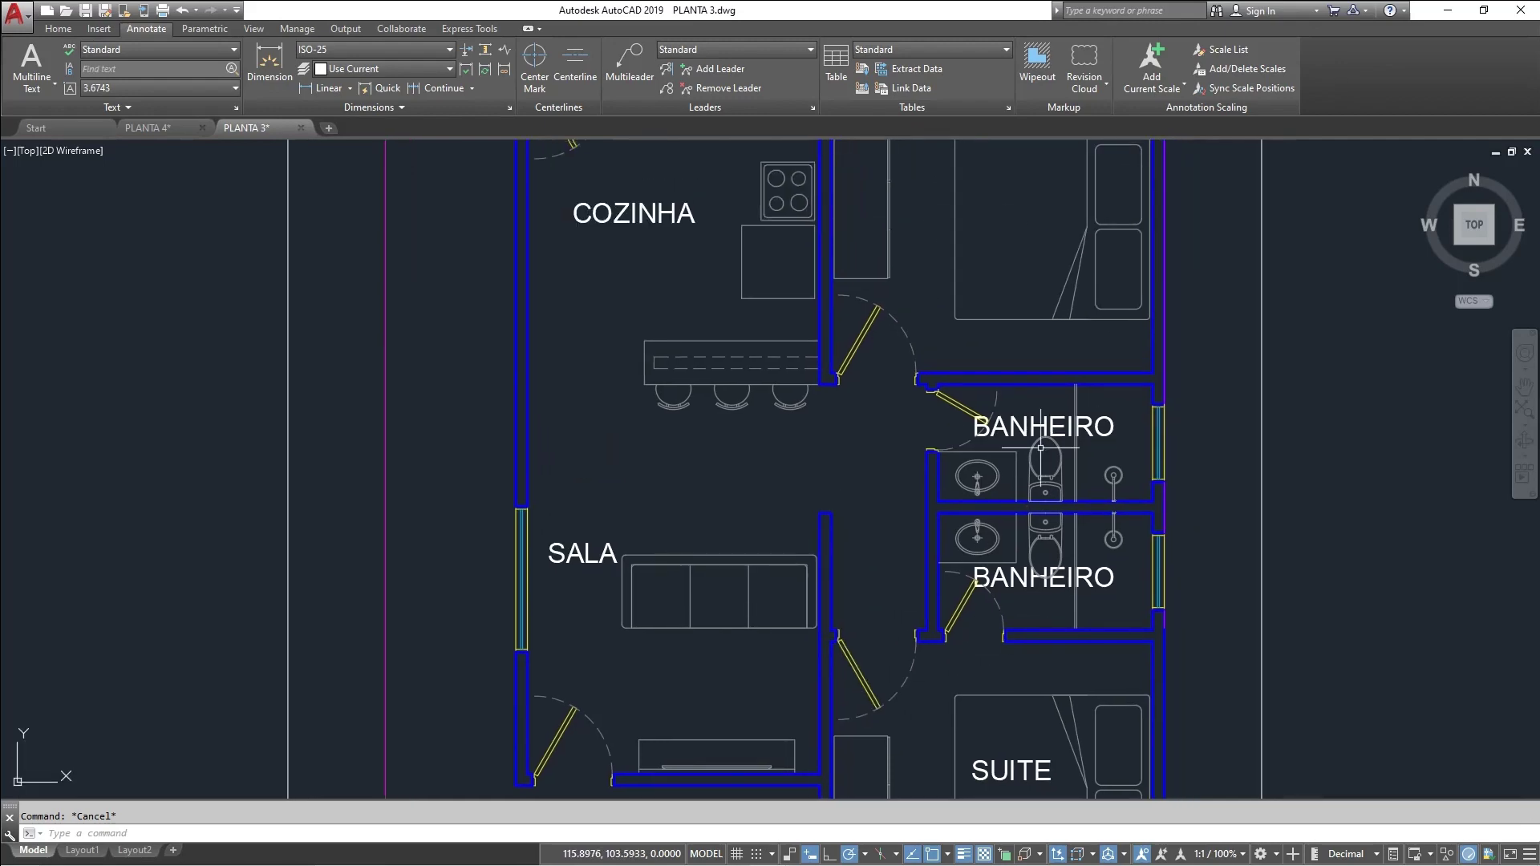
# Compare the SUITE, QUARTO and bathroom positions in the unfurnished plan with those in the furnished plan
pyautogui.scroll(-4, 1041, 447)
pyautogui.moveTo(564, 398); pyautogui.dragTo(1234, 360, button='middle')
pyautogui.scroll(2, 681, 431)
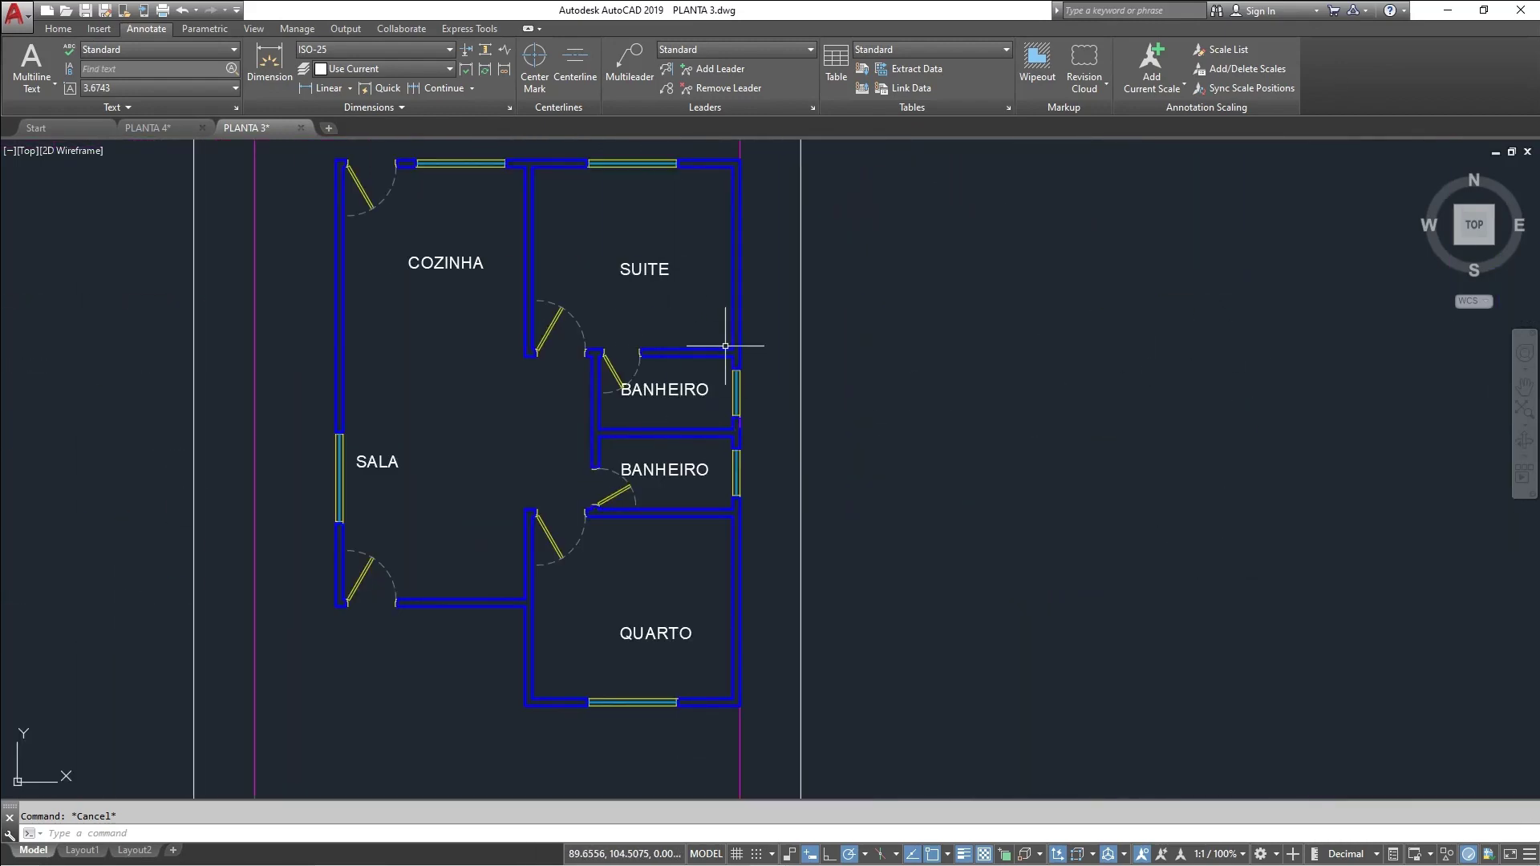
pyautogui.moveTo(630, 570); pyautogui.dragTo(619, 567, button='middle')
pyautogui.moveTo(1055, 428); pyautogui.dragTo(224, 450, button='middle')
pyautogui.scroll(-2, 609, 413)
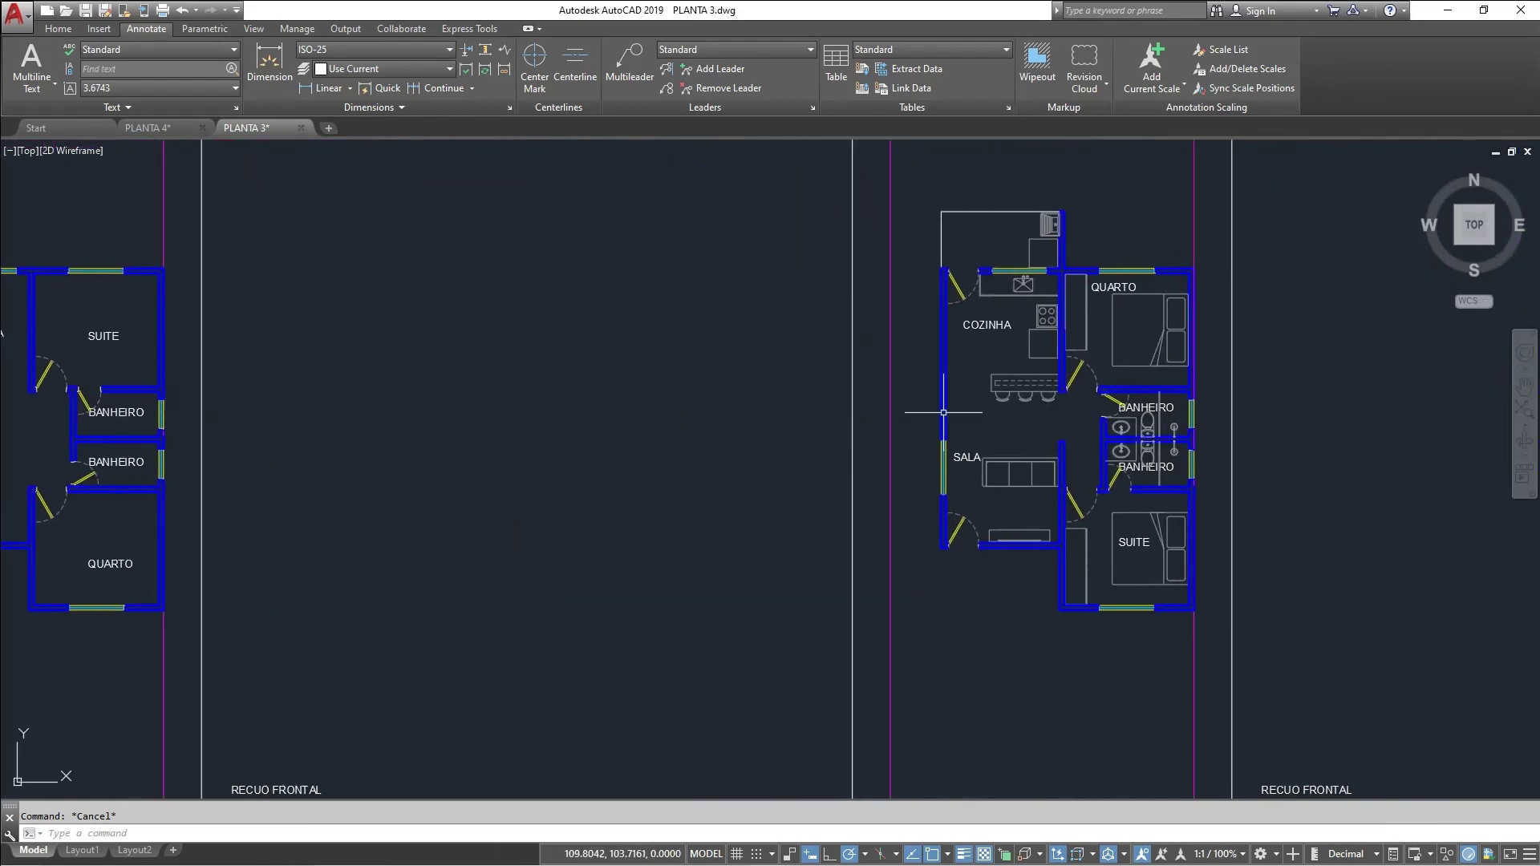
pyautogui.scroll(2, 1238, 316)
pyautogui.moveTo(1003, 453); pyautogui.dragTo(1183, 565, button='middle')
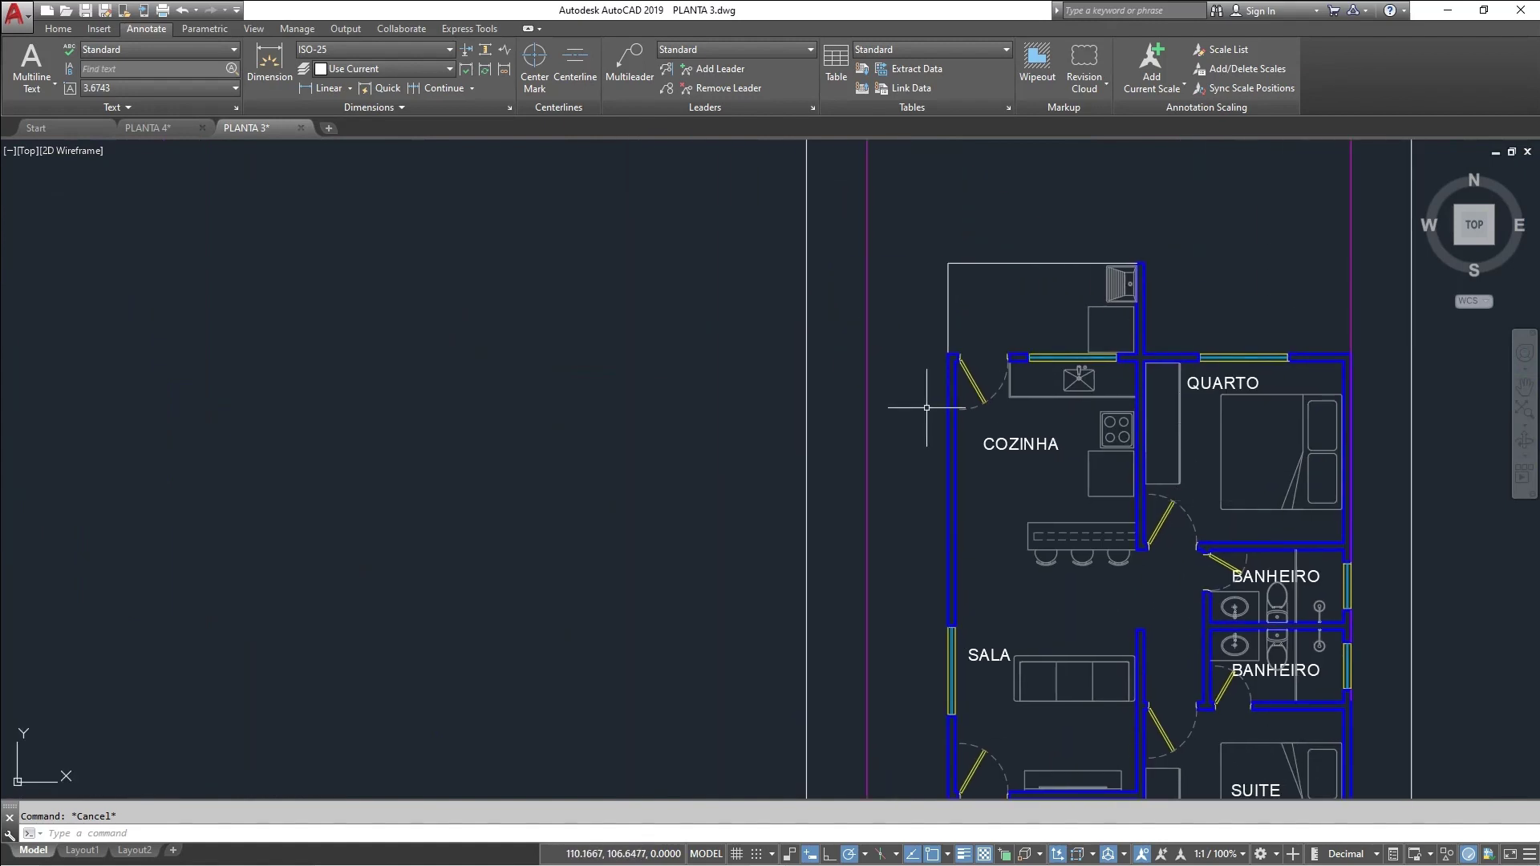
# Review the furnished plan's walls around the kitchen, service area, bedrooms and bathrooms
pyautogui.scroll(2, 1014, 224)
pyautogui.moveTo(1058, 348); pyautogui.dragTo(933, 307, button='middle')
pyautogui.scroll(2, 1037, 386)
pyautogui.scroll(-2, 932, 307)
pyautogui.moveTo(907, 323); pyautogui.dragTo(1027, 400, button='middle')
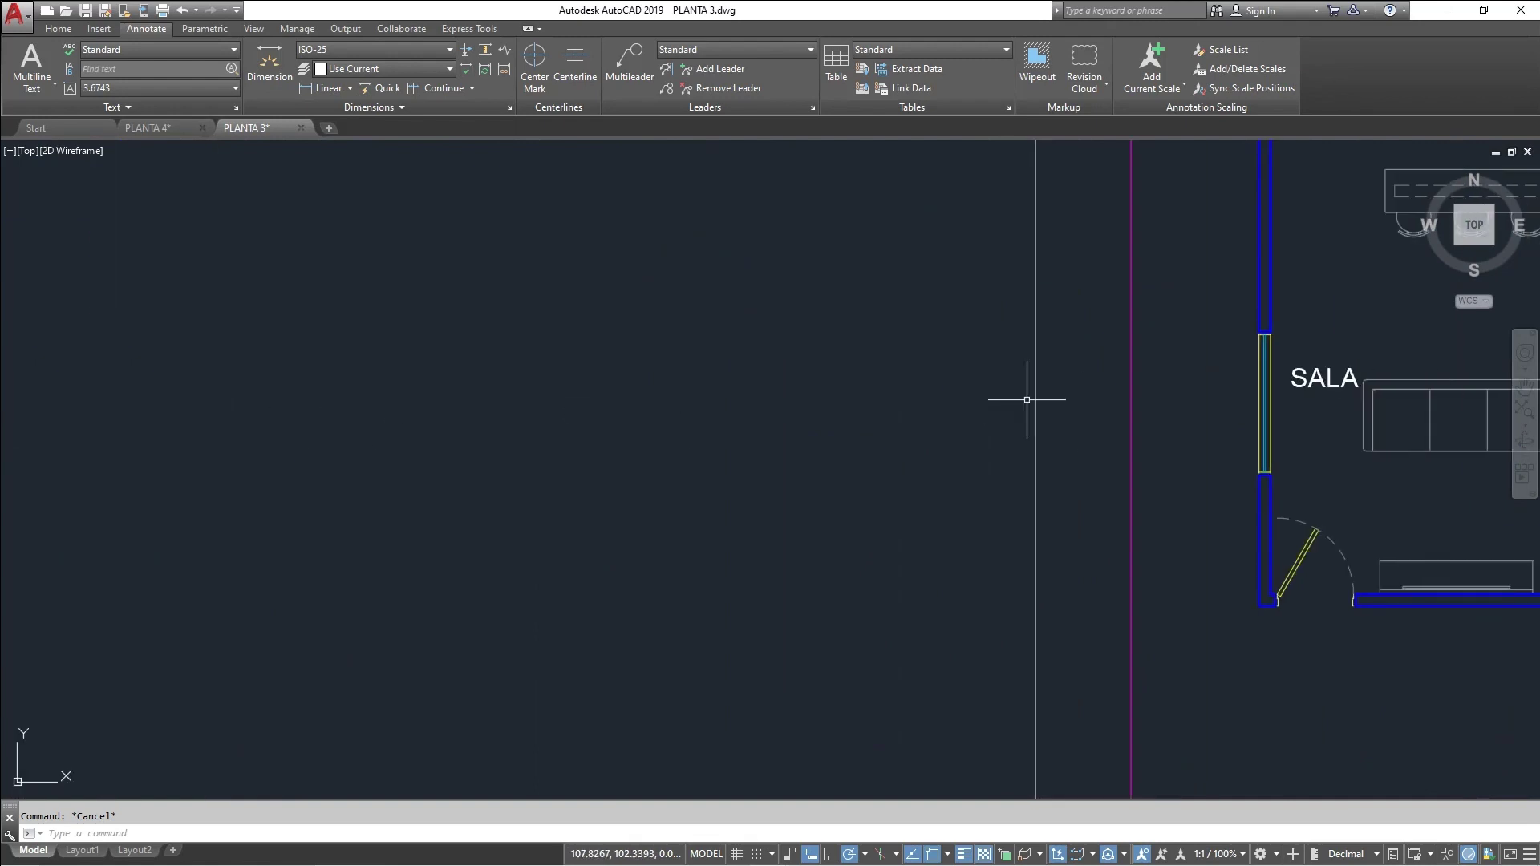
pyautogui.scroll(-2, 1031, 399)
pyautogui.moveTo(1416, 381); pyautogui.dragTo(994, 526, button='middle')
pyautogui.scroll(2, 962, 546)
pyautogui.moveTo(974, 584); pyautogui.dragTo(1001, 556, button='middle')
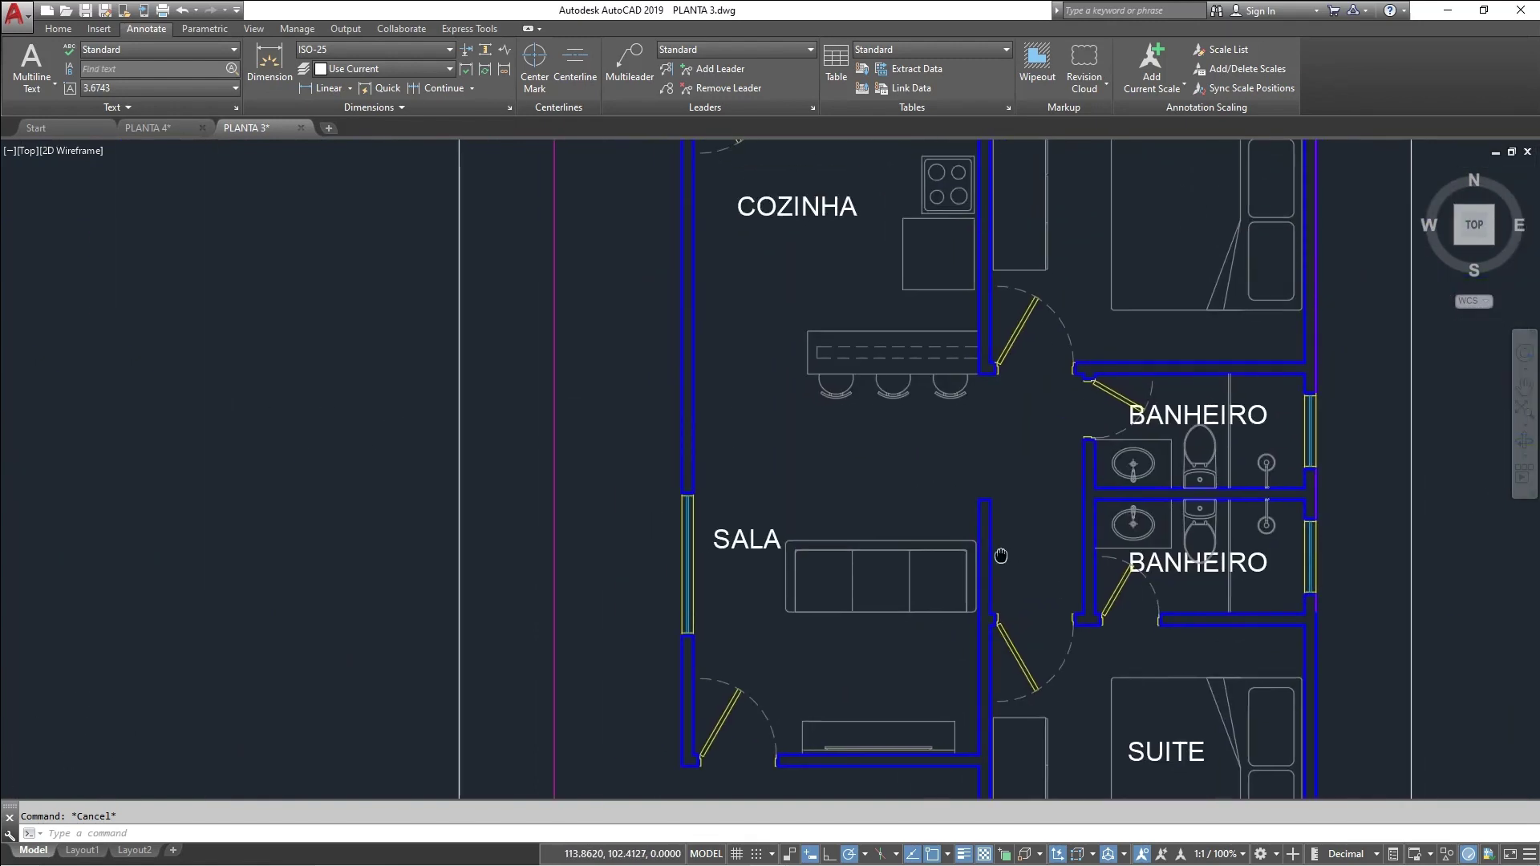
pyautogui.moveTo(1106, 511); pyautogui.dragTo(1030, 526, button='middle')
pyautogui.scroll(-2, 1028, 526)
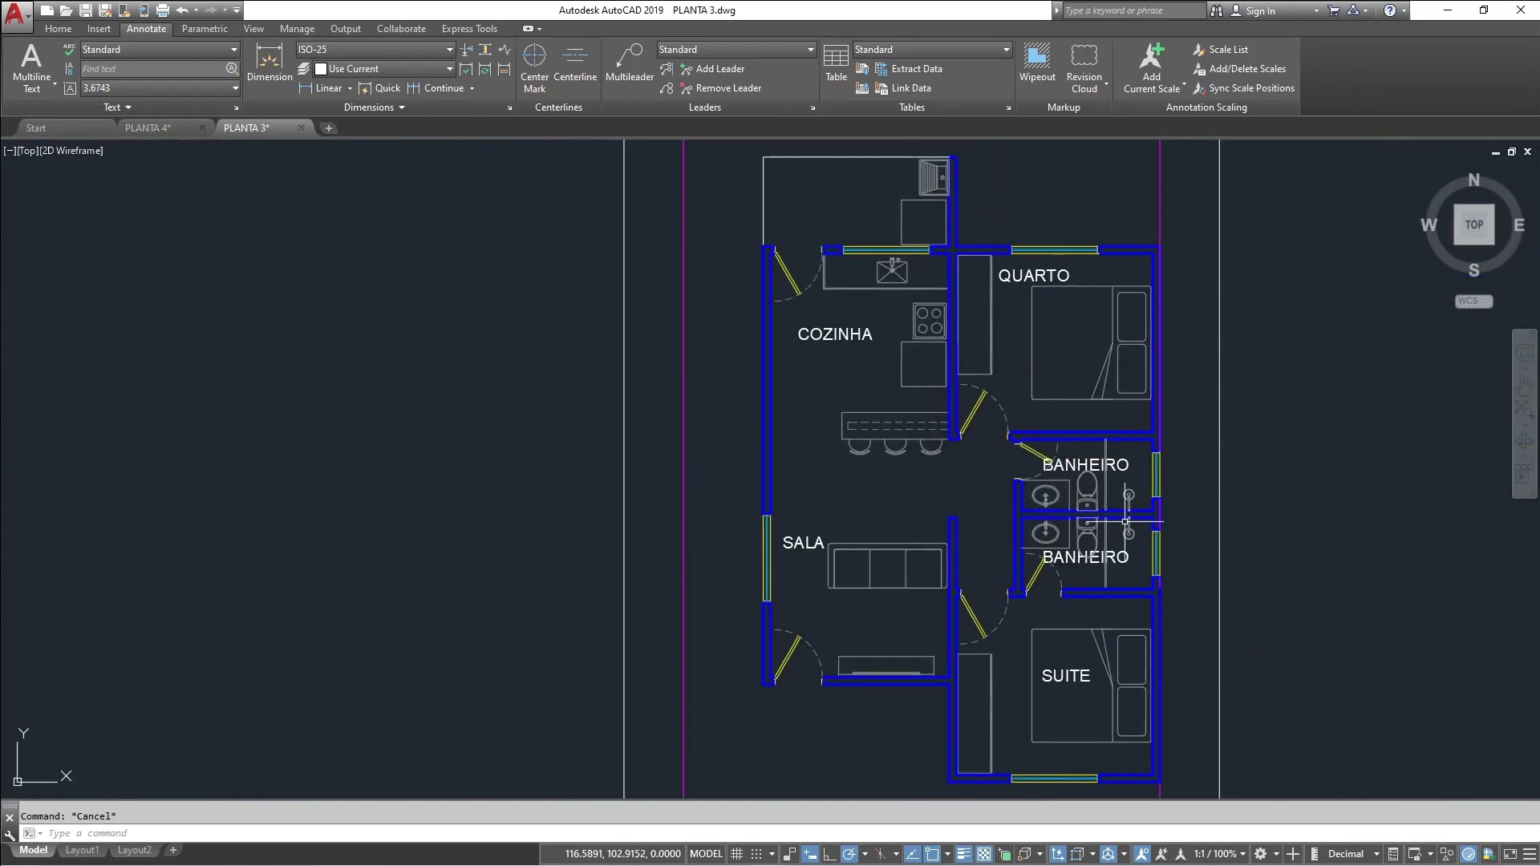
pyautogui.moveTo(1073, 468); pyautogui.dragTo(1046, 497, button='middle')
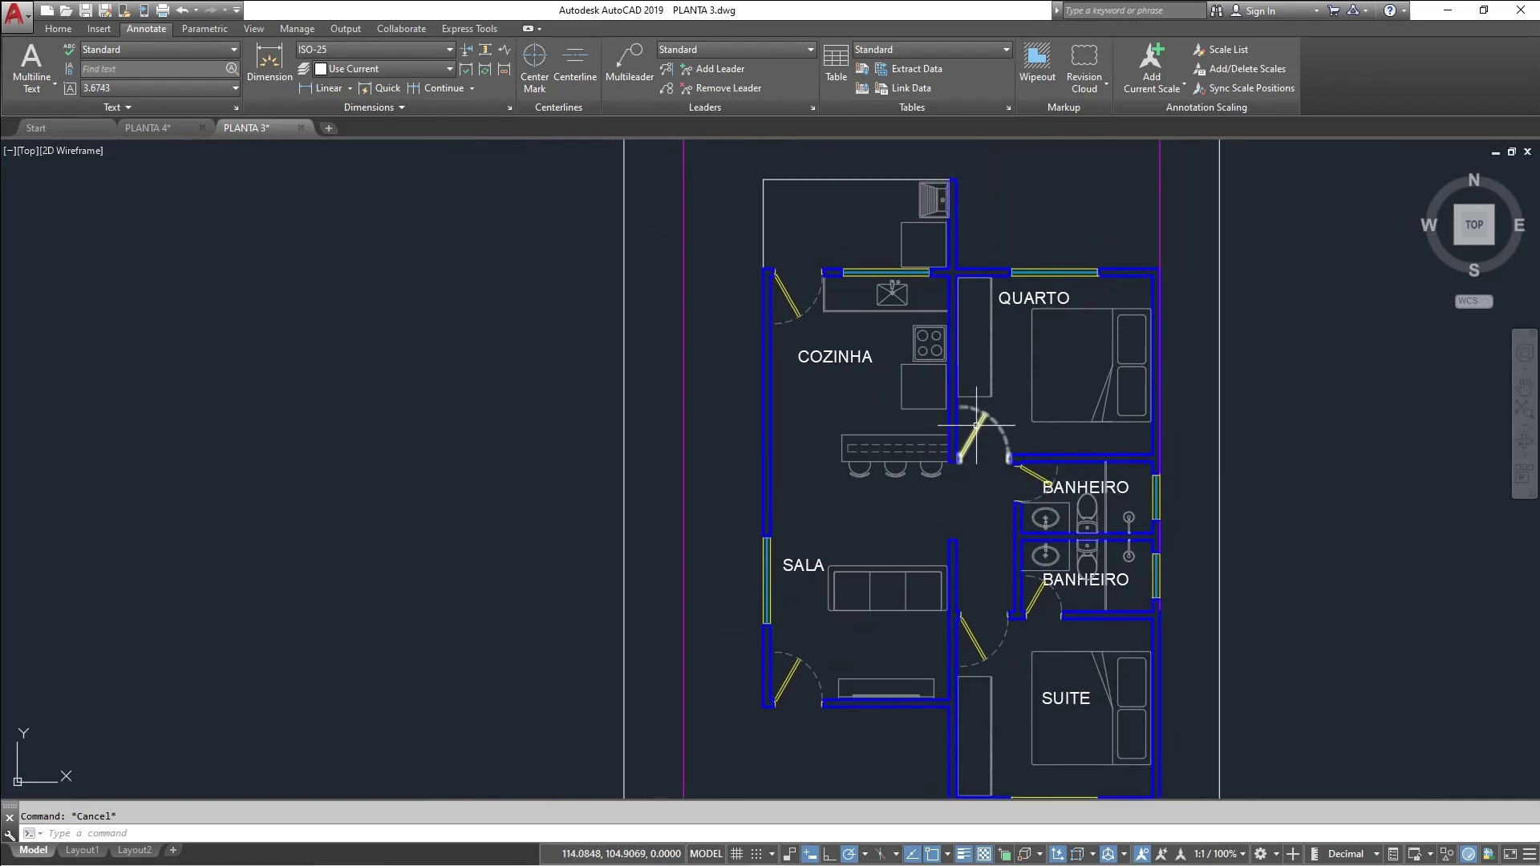
pyautogui.scroll(2, 950, 228)
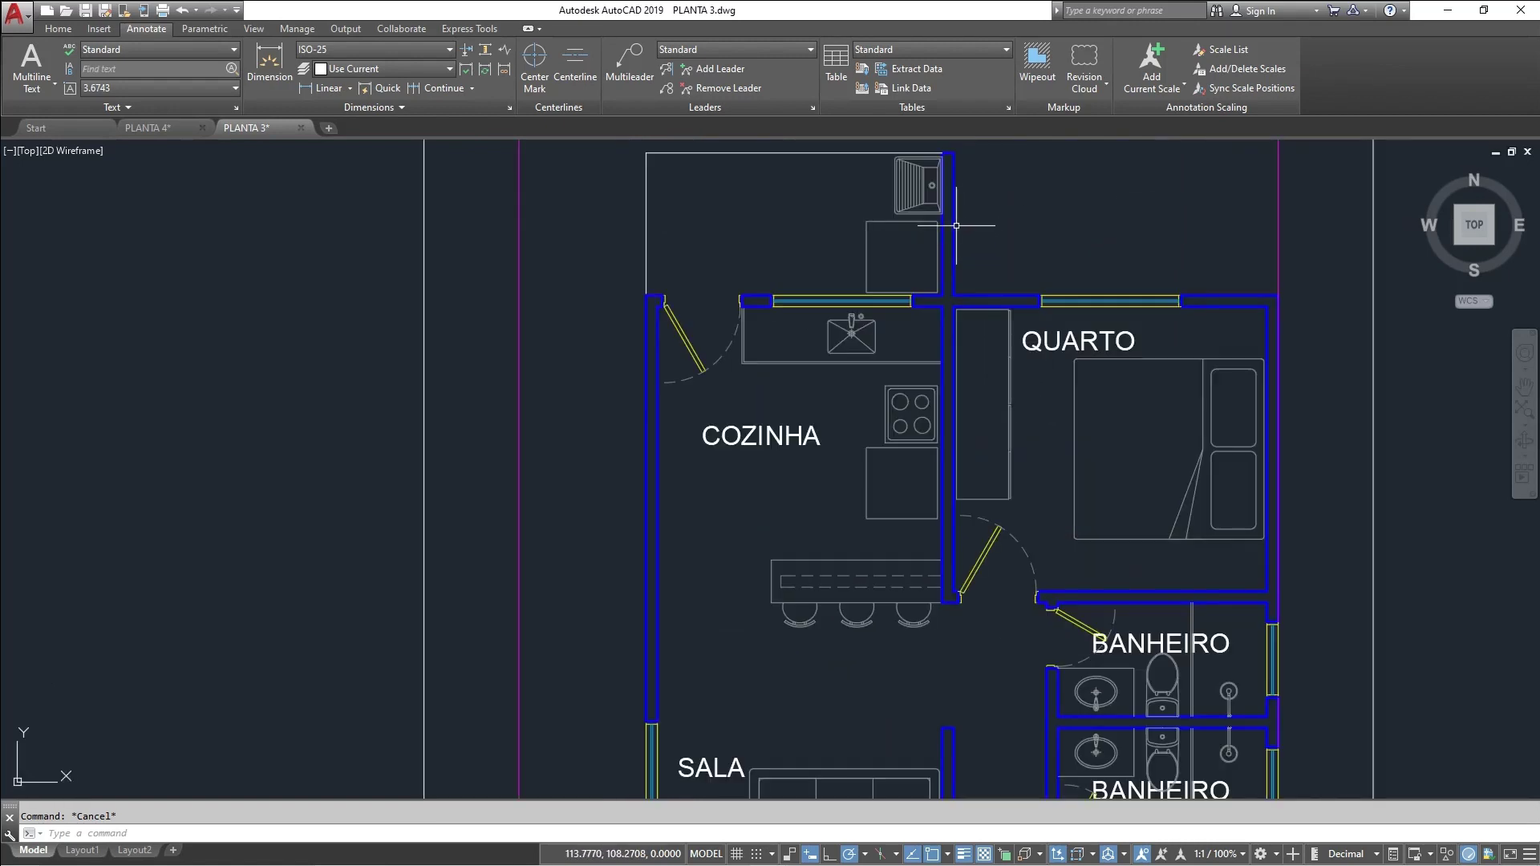
pyautogui.scroll(-2, 953, 242)
pyautogui.scroll(2, 1003, 577)
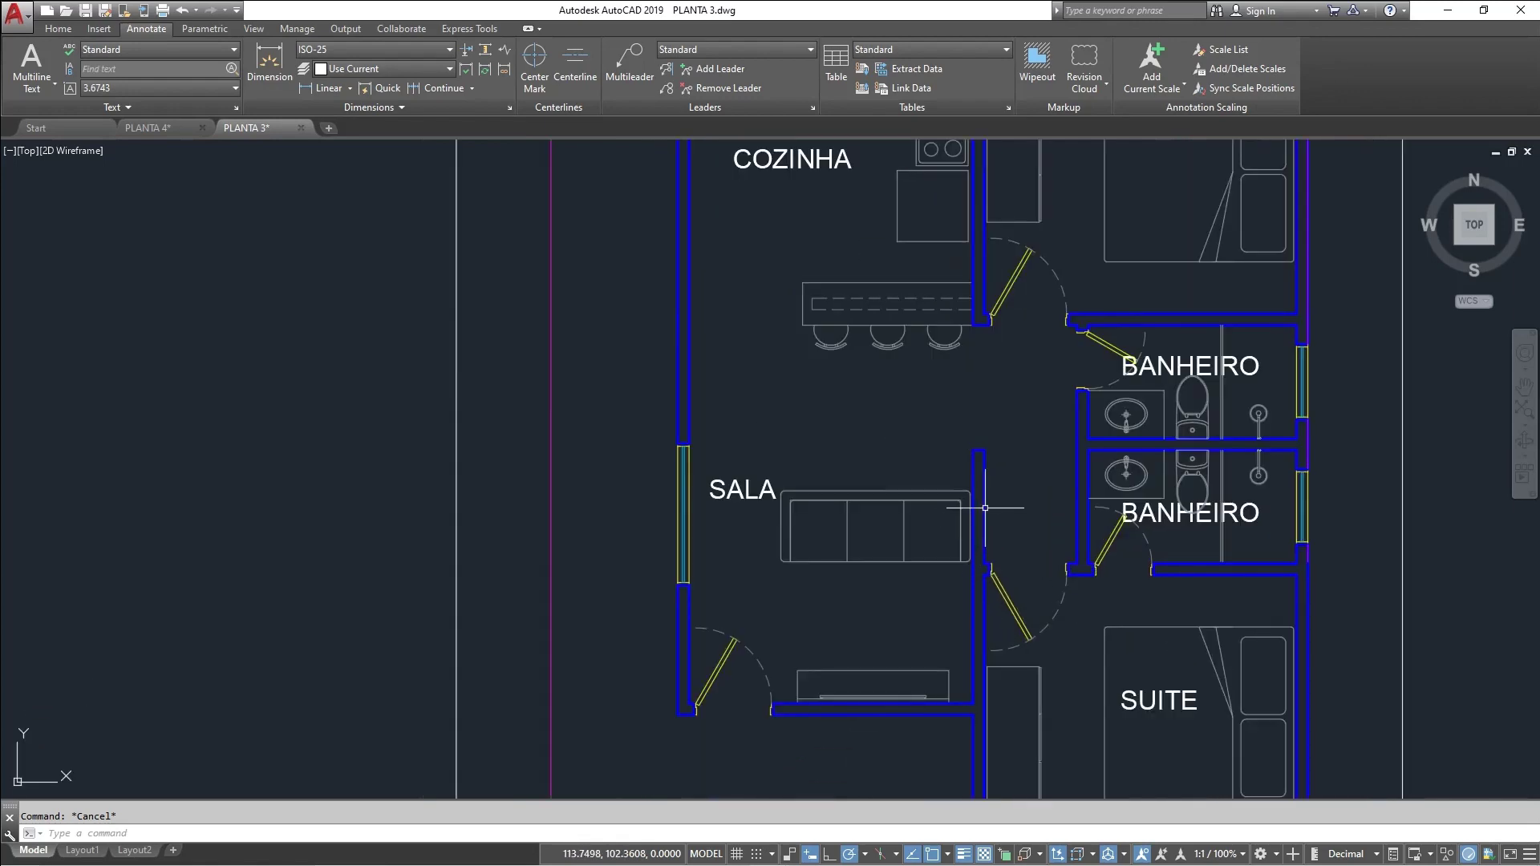
pyautogui.moveTo(917, 595); pyautogui.dragTo(951, 556, button='middle')
pyautogui.scroll(-2, 703, 585)
# Draw a vertical line along the unfurnished plan's outer bedroom wall, from the SUITE's outer corner to the QUARTO's outer corner
pyautogui.moveTo(700, 587)
pyautogui.mouseDown(button='middle')
pyautogui.moveTo(687, 591)
pyautogui.moveTo(1489, 486)
pyautogui.mouseUp(button='middle')
pyautogui.moveTo(990, 519); pyautogui.dragTo(1401, 507, button='middle')
pyautogui.moveTo(619, 417)
pyautogui.mouseDown(button='middle')
pyautogui.moveTo(631, 470)
pyautogui.moveTo(681, 492)
pyautogui.mouseUp(button='middle')
pyautogui.scroll(-2, 643, 509)
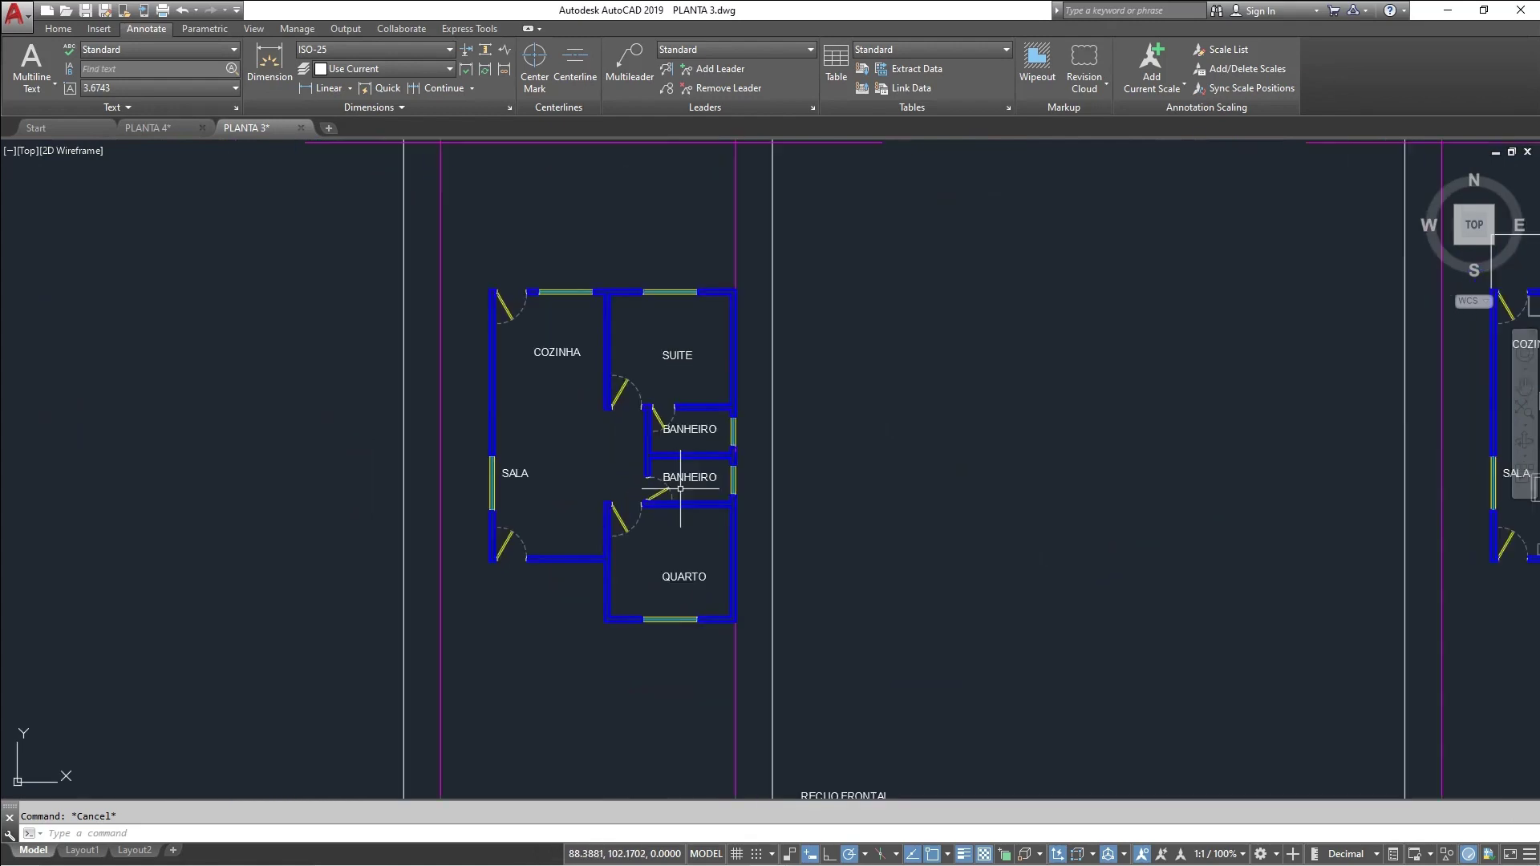
pyautogui.scroll(2, 681, 492)
pyautogui.moveTo(645, 444); pyautogui.dragTo(709, 441, button='middle')
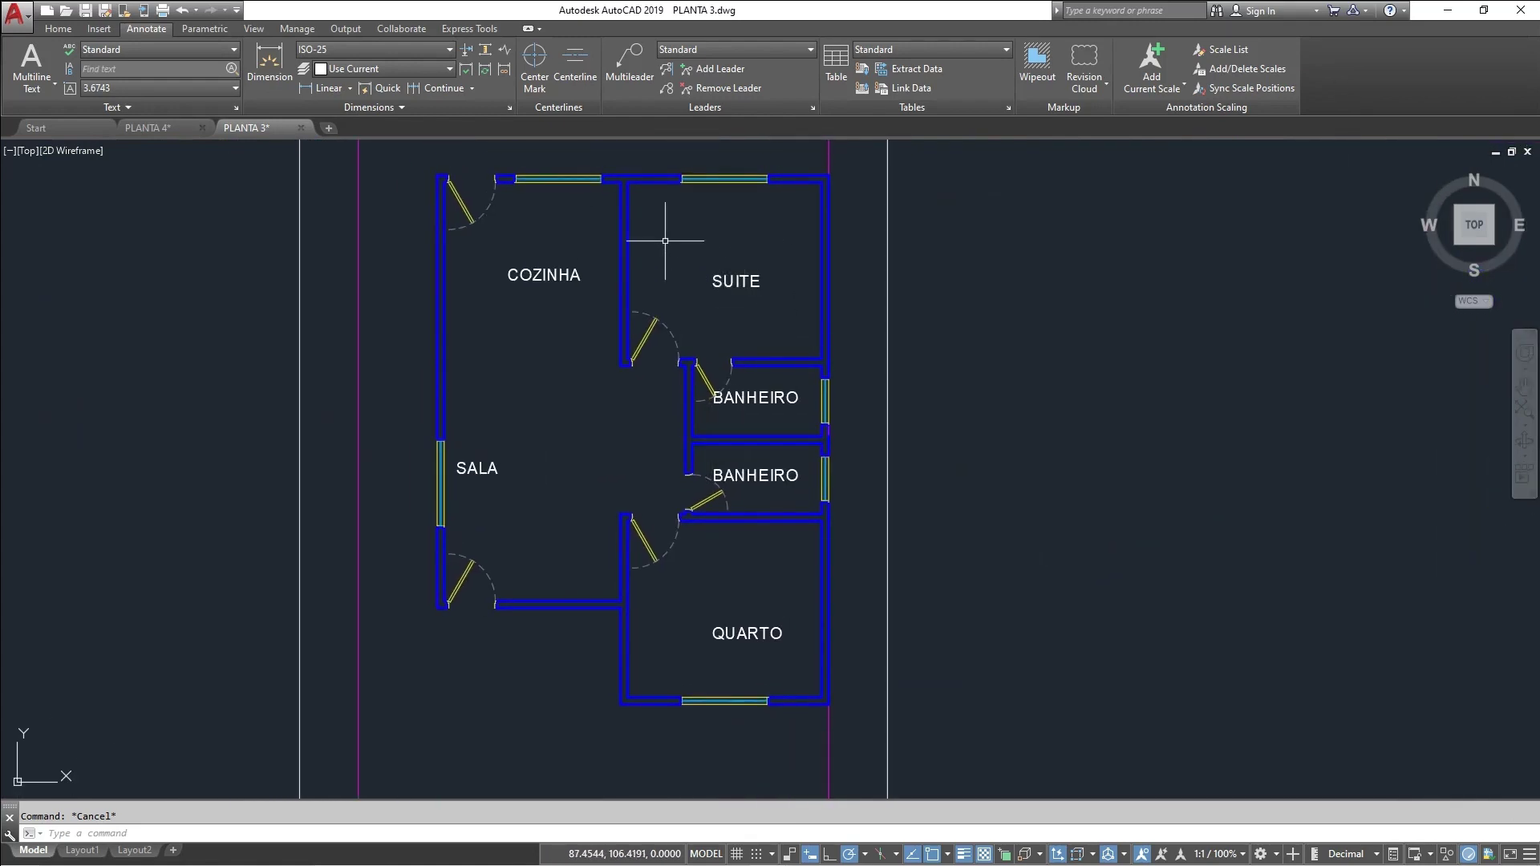
pyautogui.moveTo(788, 355); pyautogui.dragTo(808, 347, button='middle')
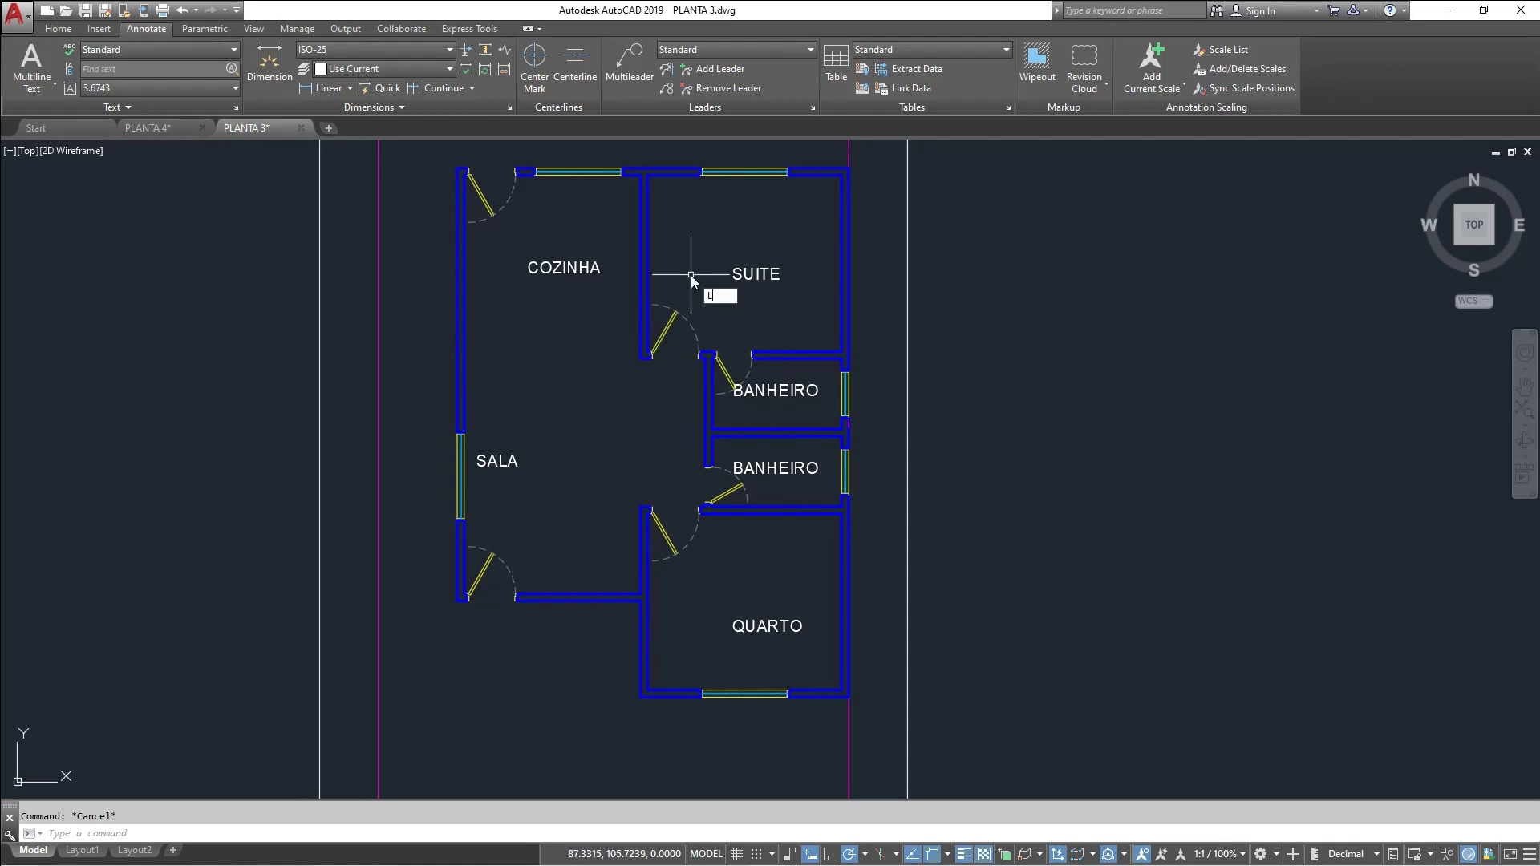
pyautogui.press('Return')
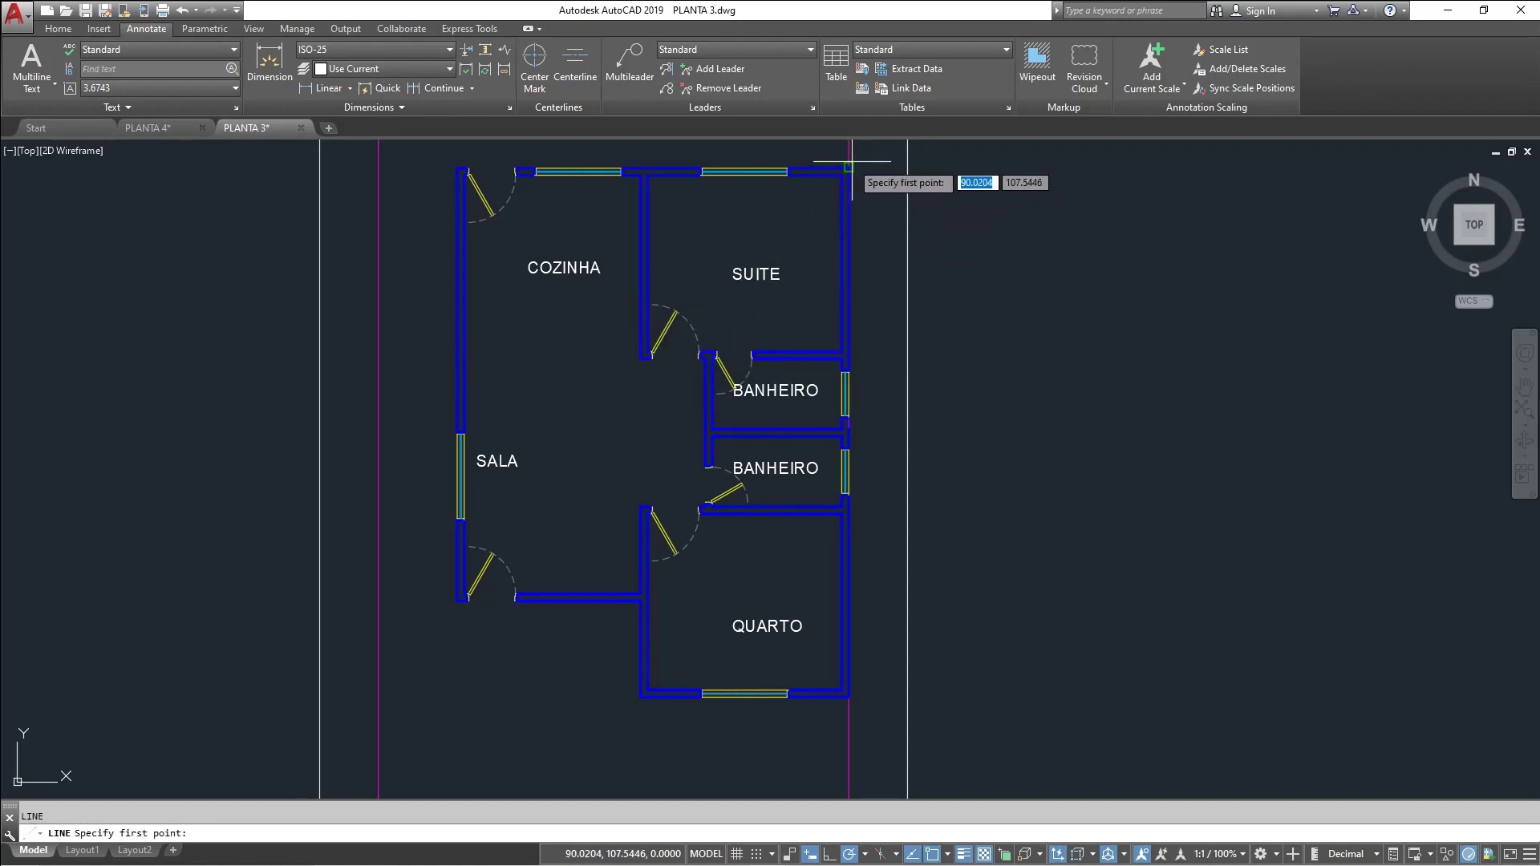
pyautogui.click(849, 168)
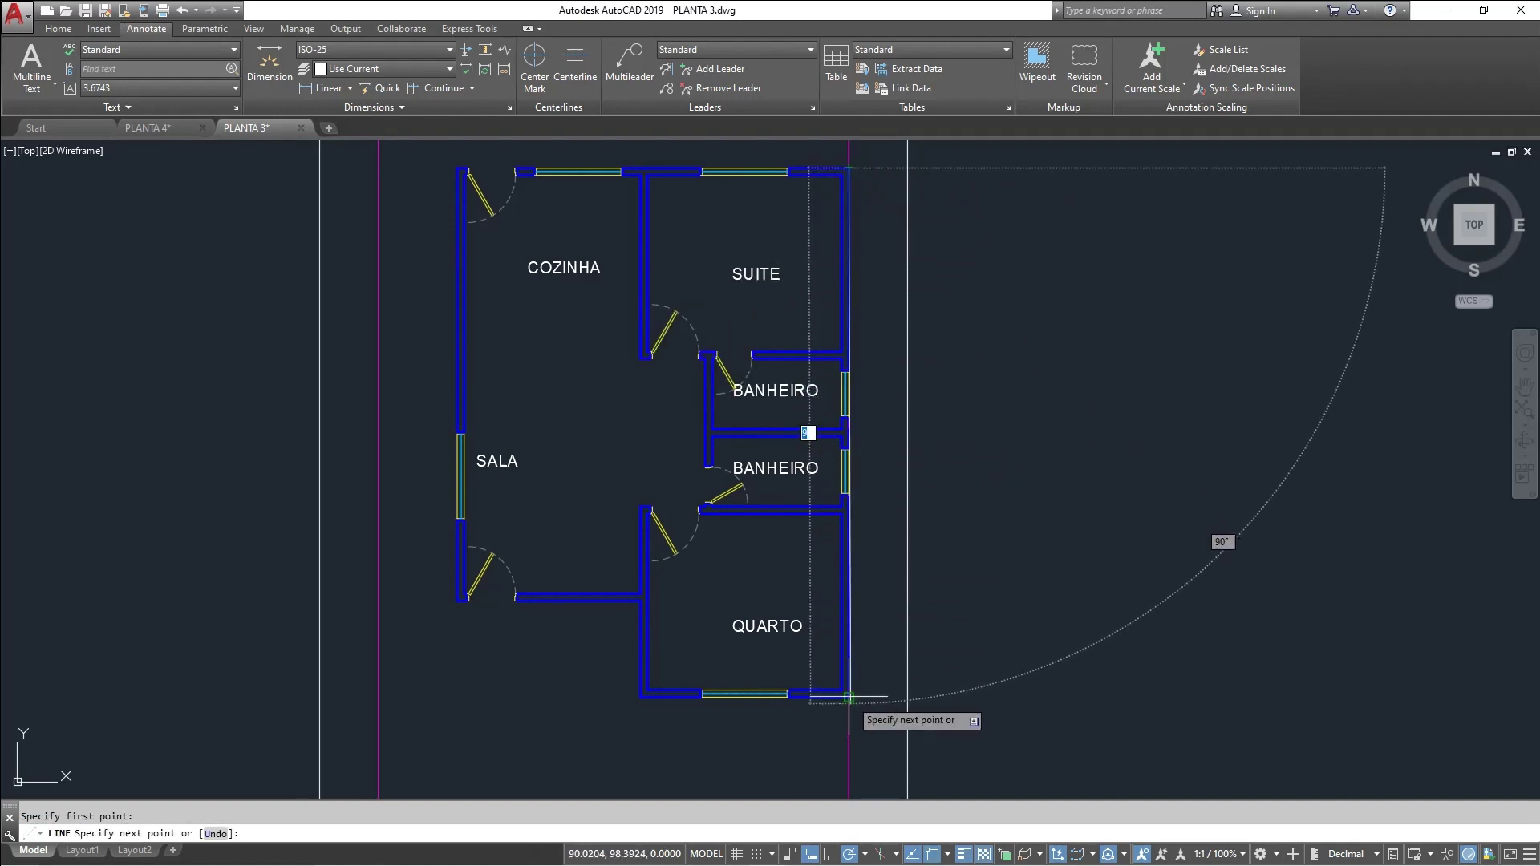
pyautogui.click(849, 696)
pyautogui.press('Escape')
# Mirror the SUITE, bathroom and QUARTO block about a horizontal axis through the outer wall line's midpoint, erasing the source objects
pyautogui.moveTo(716, 347); pyautogui.dragTo(693, 398, button='middle')
pyautogui.click(612, 201)
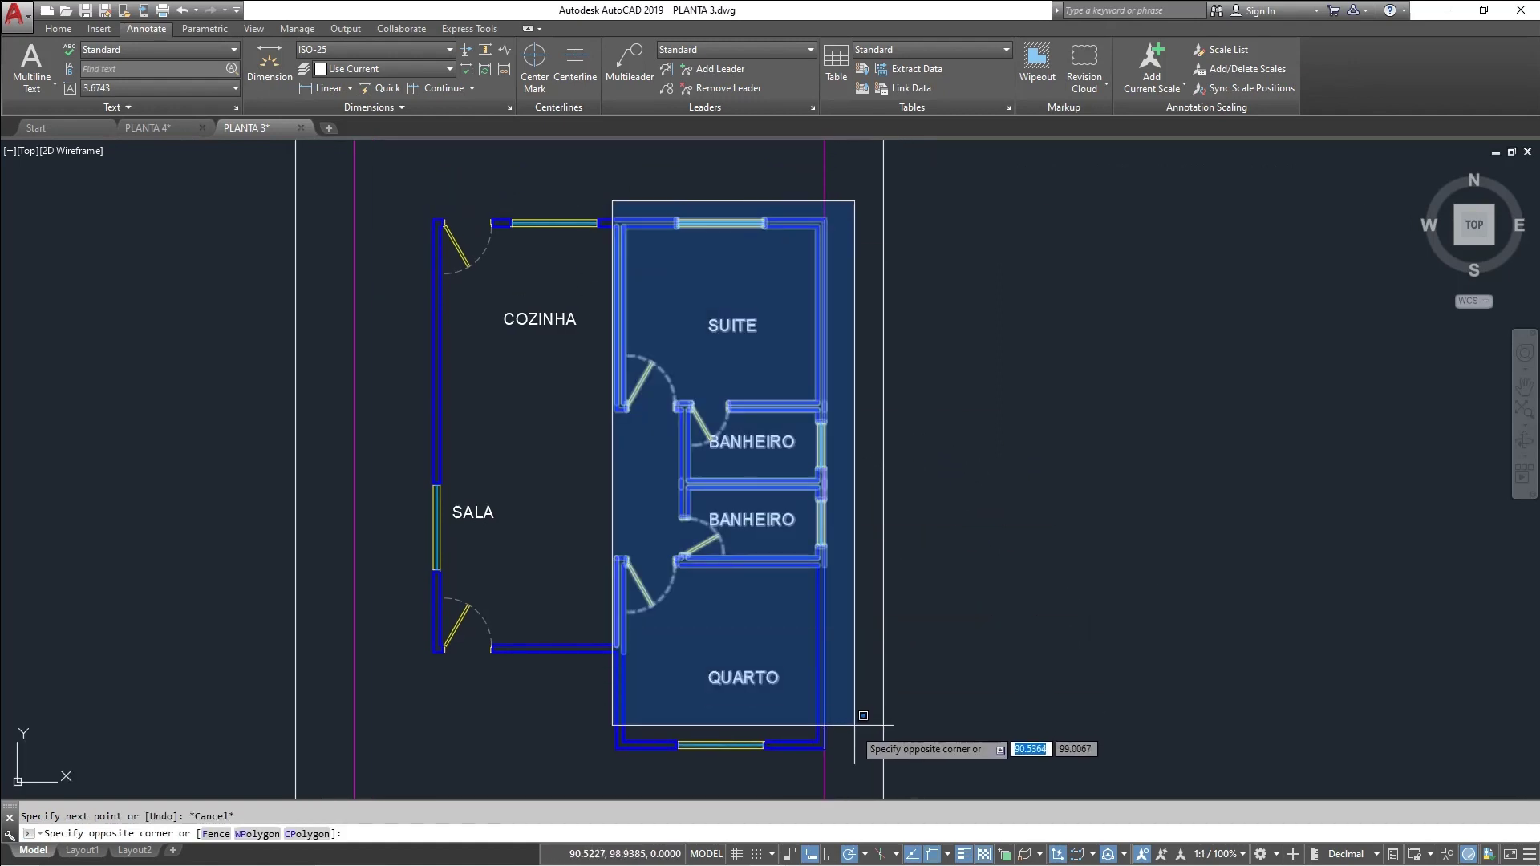
pyautogui.press('Escape')
pyautogui.moveTo(826, 585); pyautogui.dragTo(830, 498, button='middle')
pyautogui.scroll(-2, 849, 735)
pyautogui.click(855, 742)
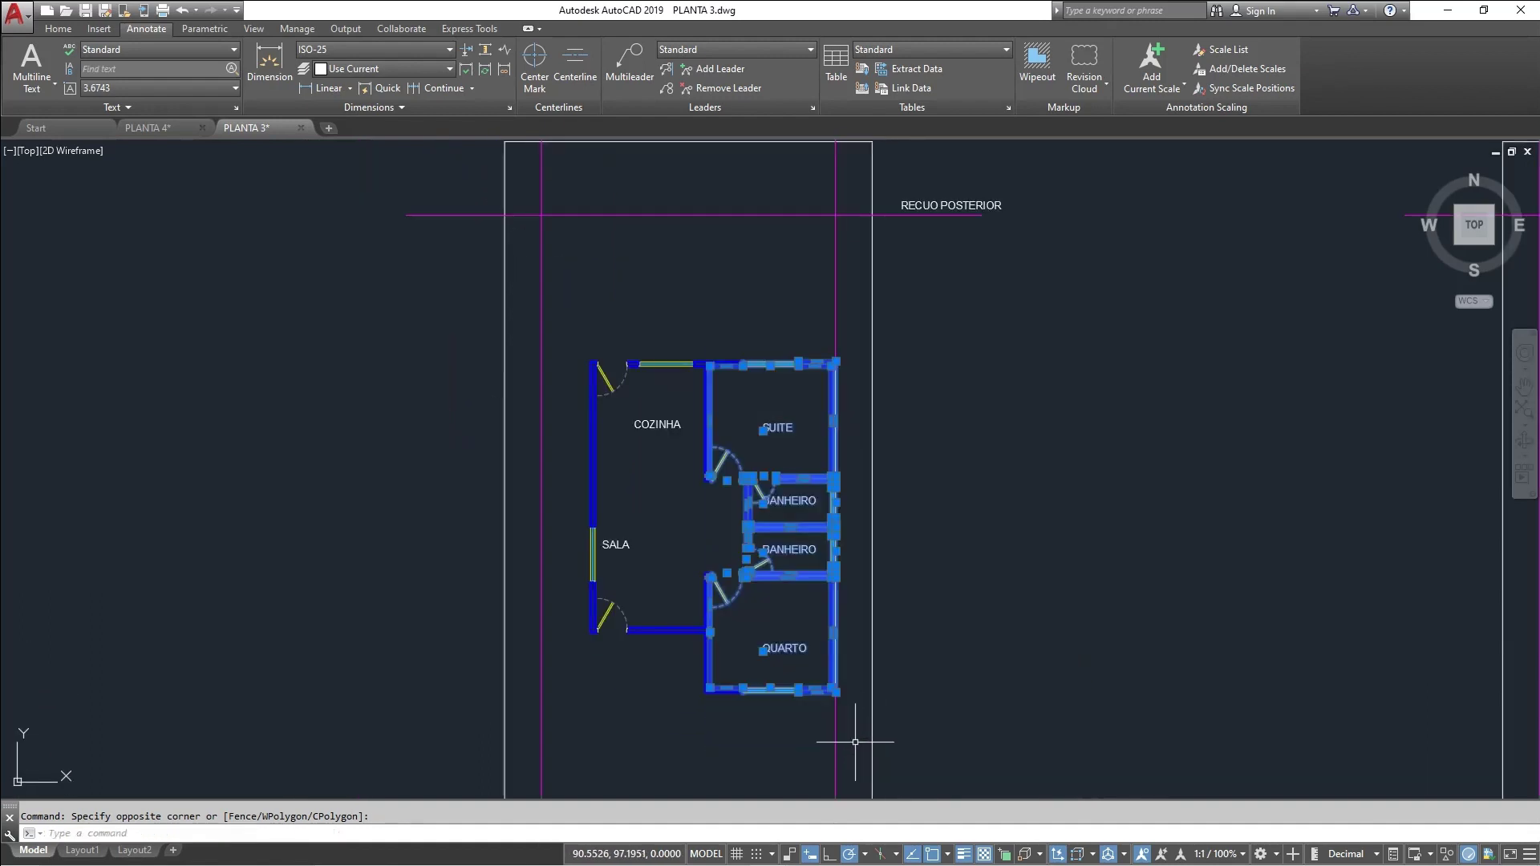
pyautogui.scroll(2, 734, 397)
pyautogui.scroll(5, 648, 561)
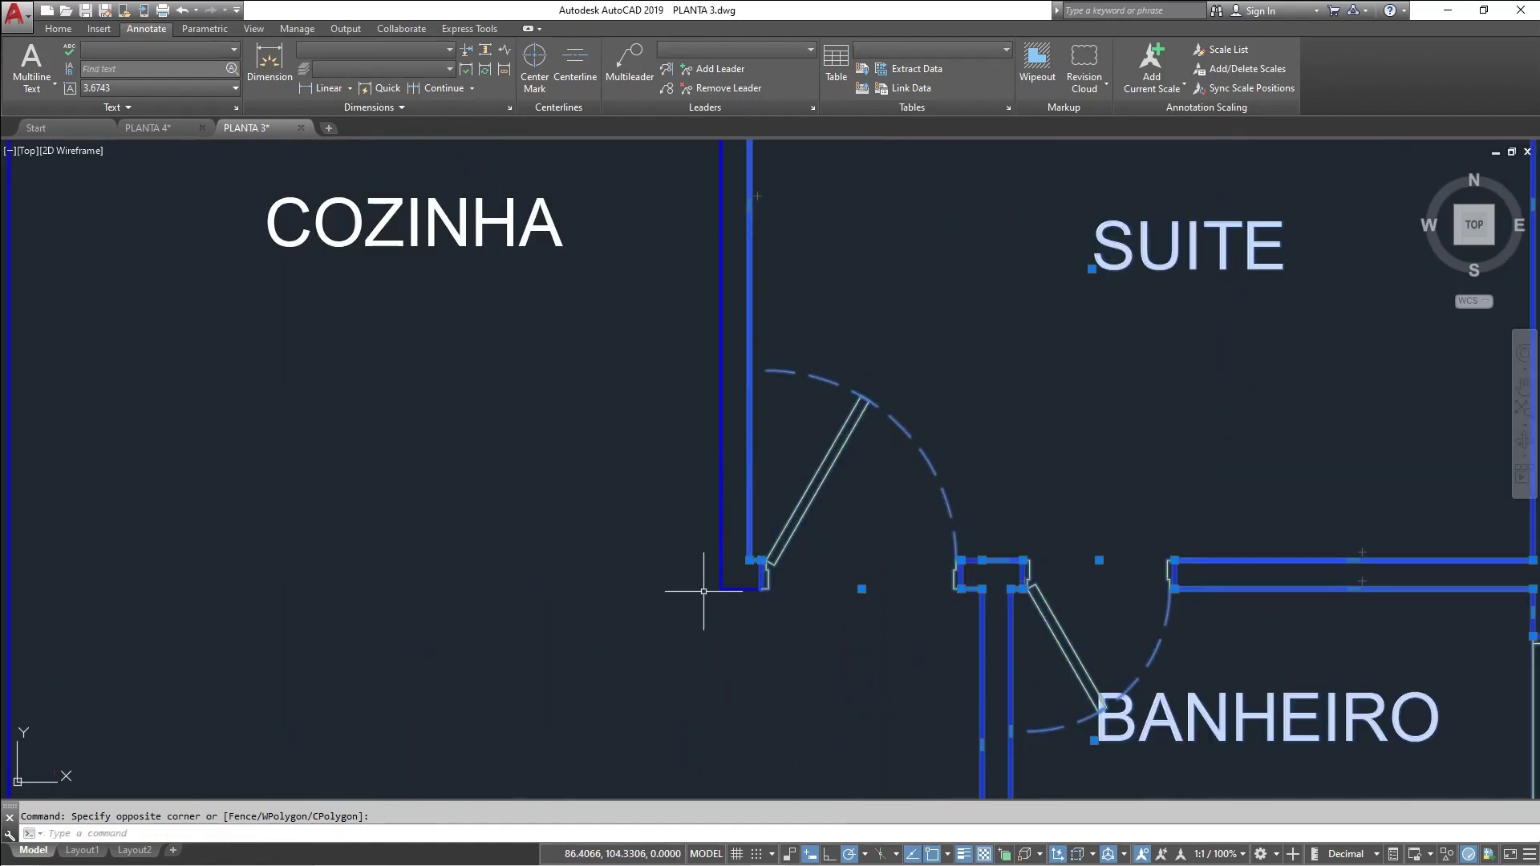
pyautogui.scroll(-4, 787, 567)
pyautogui.moveTo(1042, 638); pyautogui.dragTo(684, 568, button='middle')
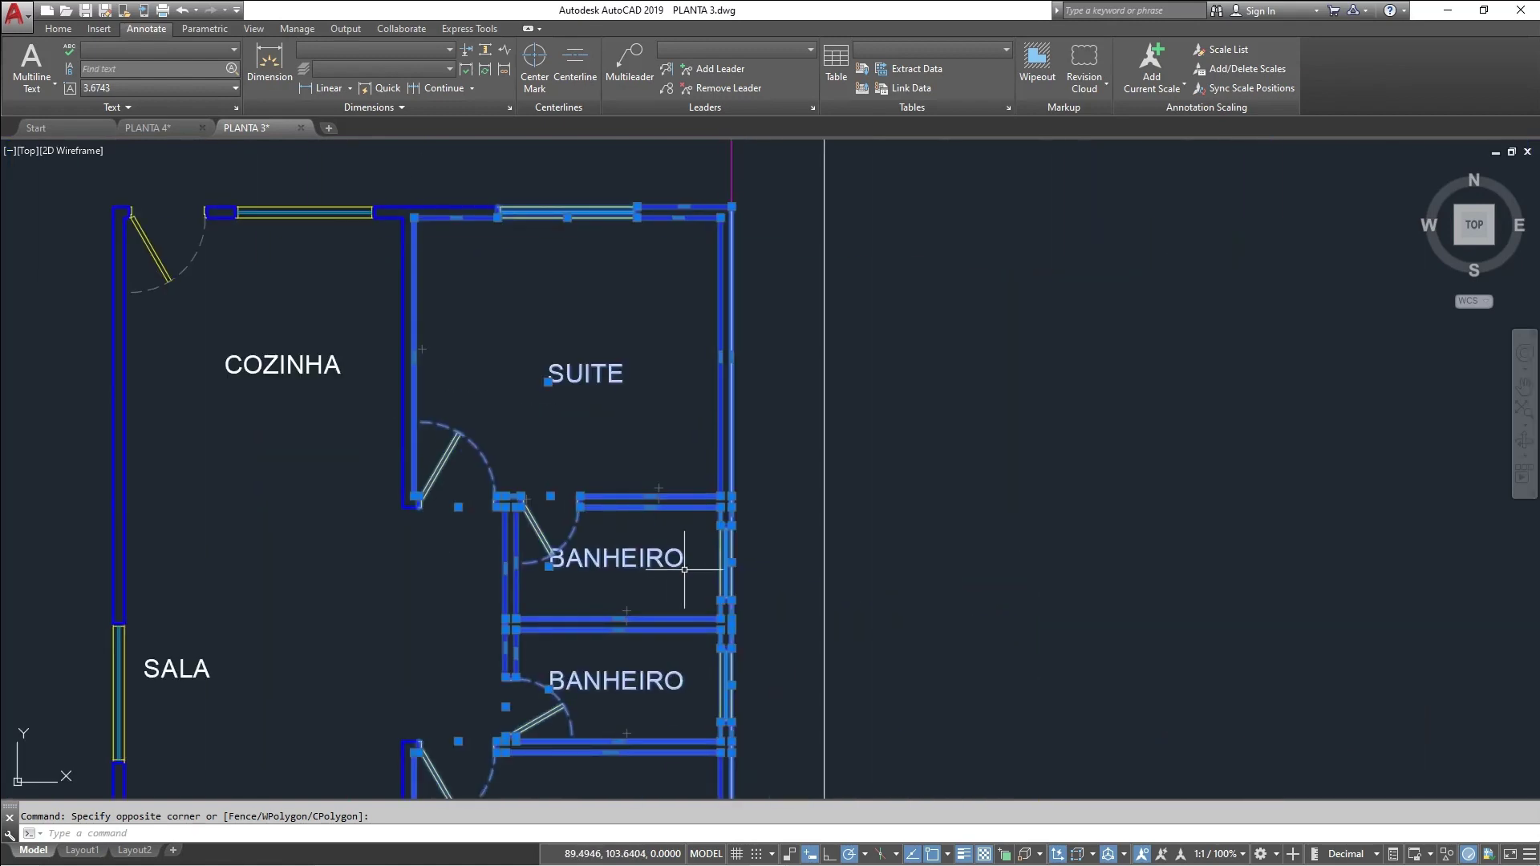
pyautogui.moveTo(716, 681)
pyautogui.mouseDown(button='middle')
pyautogui.moveTo(733, 598)
pyautogui.moveTo(795, 645)
pyautogui.moveTo(798, 520)
pyautogui.mouseUp(button='middle')
pyautogui.scroll(-2, 816, 608)
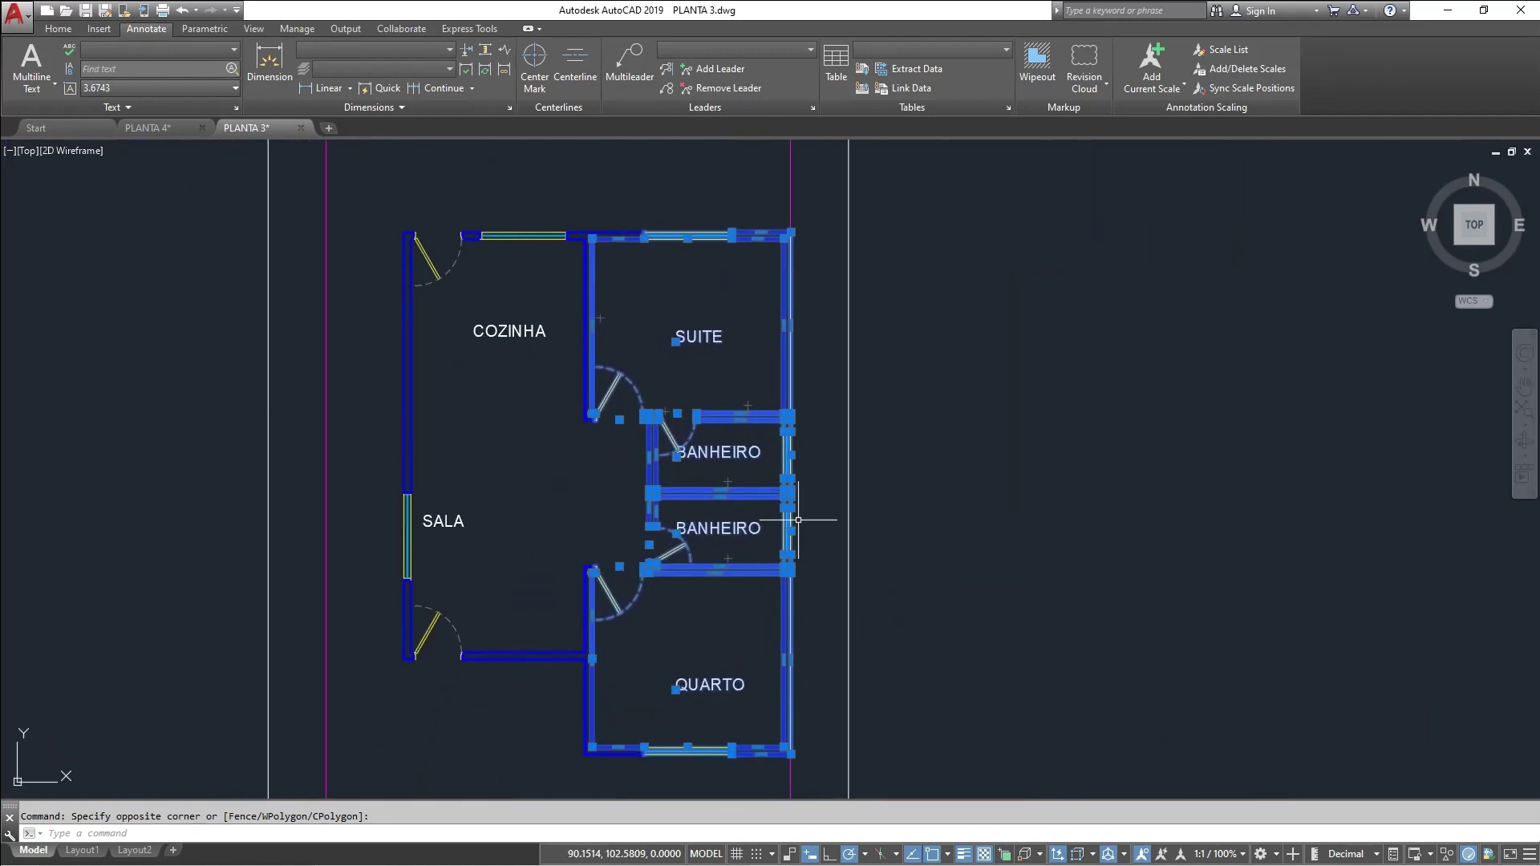
pyautogui.press('Return')
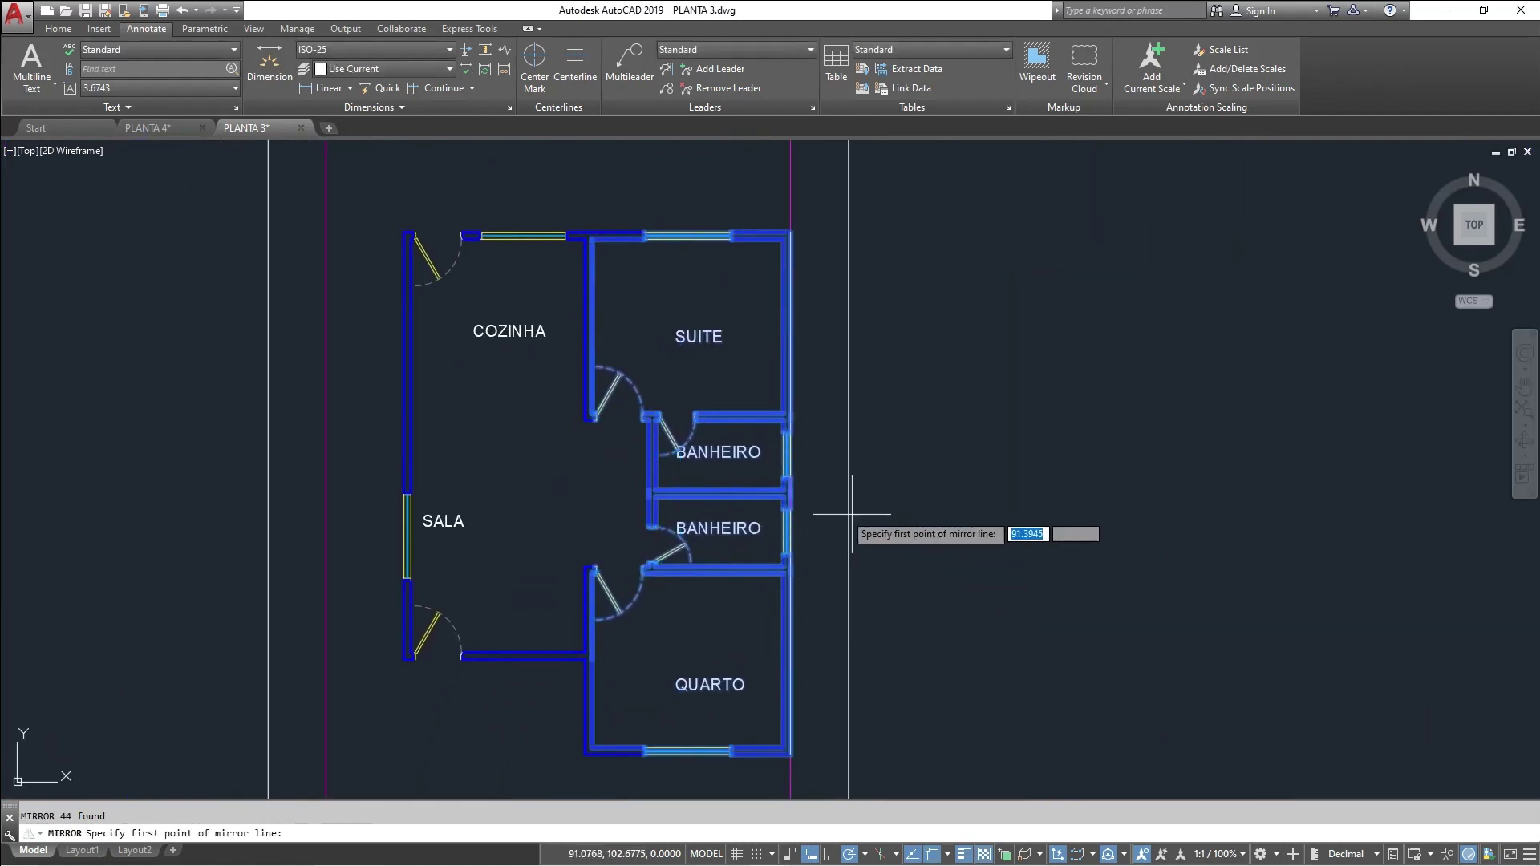
pyautogui.scroll(2, 803, 499)
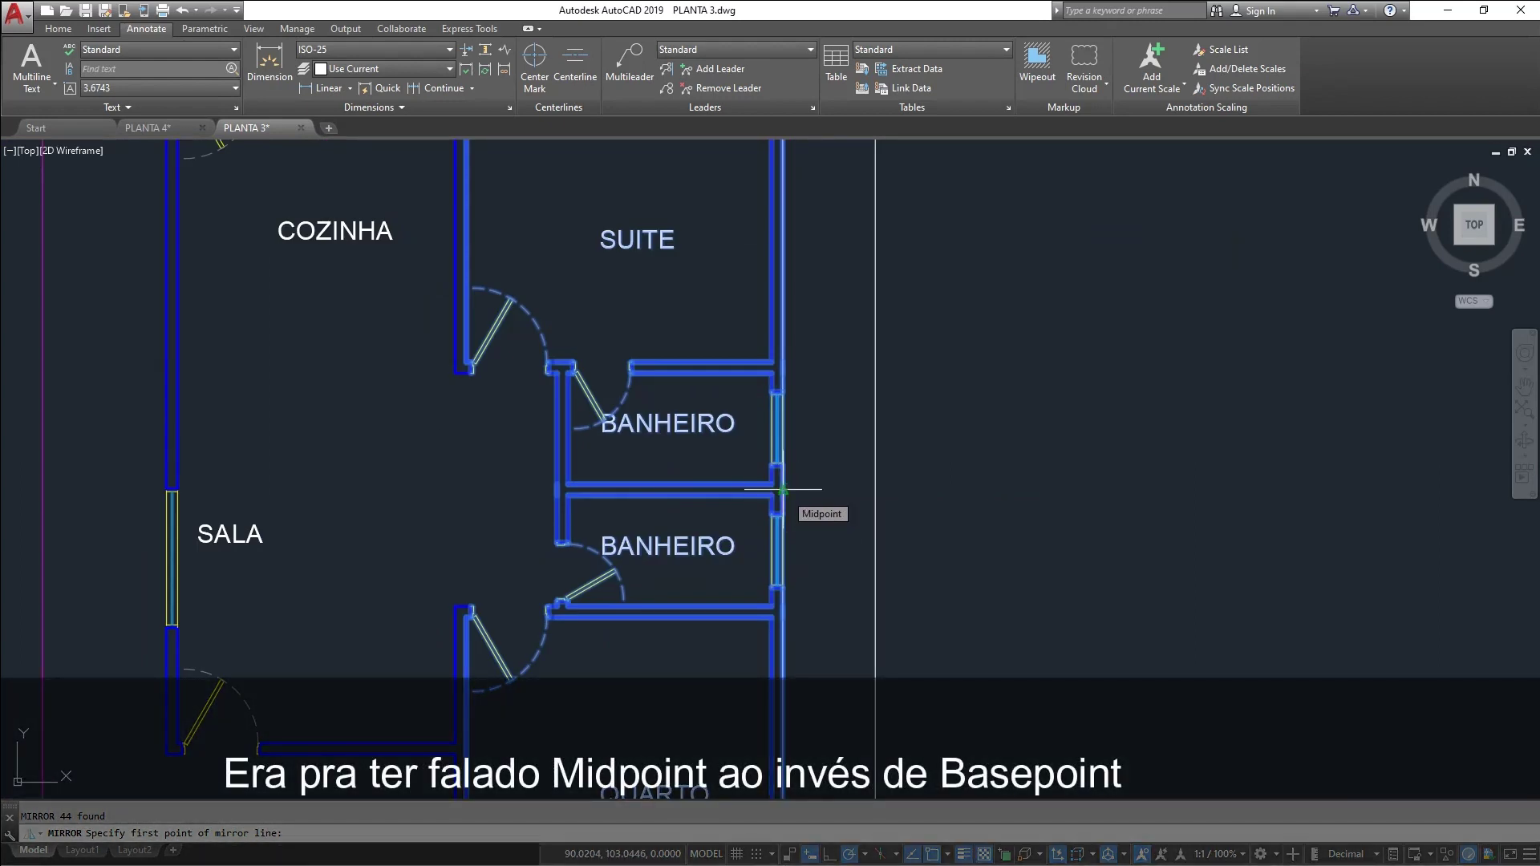
pyautogui.click(782, 490)
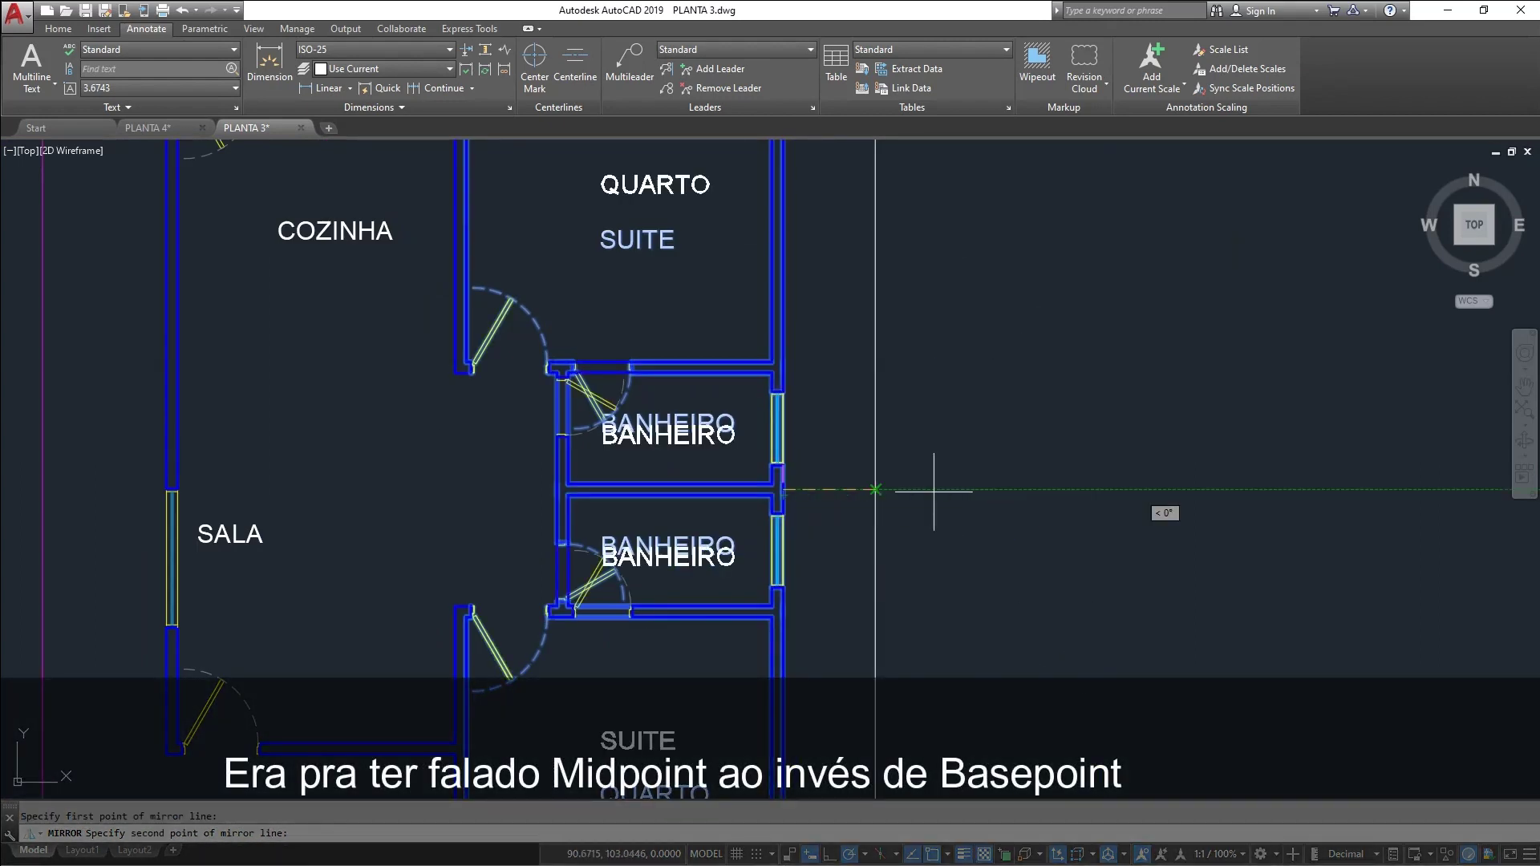
pyautogui.click(1062, 490)
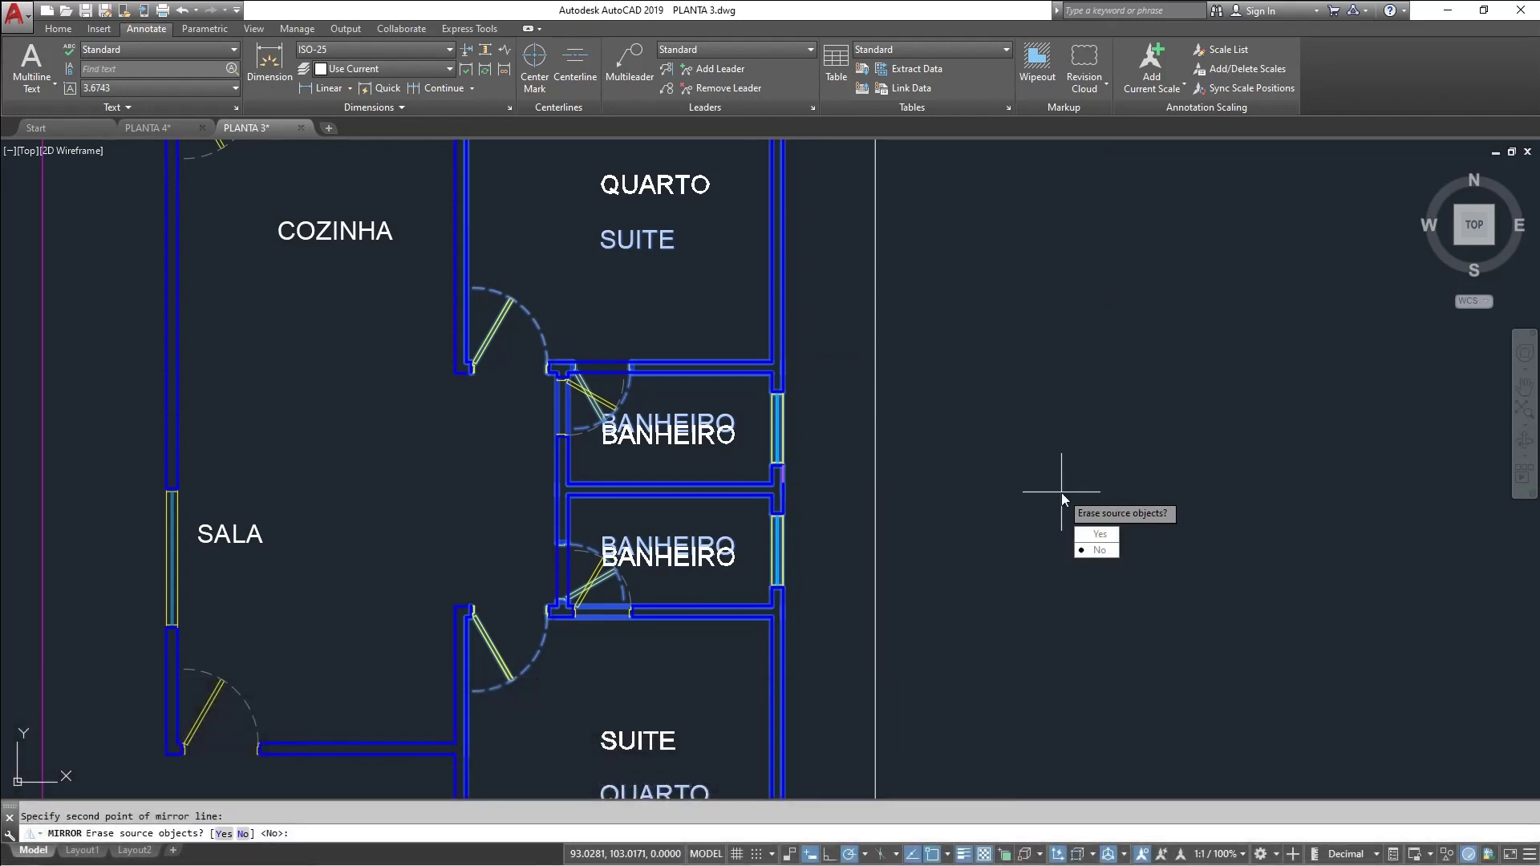
pyautogui.write('Y')
pyautogui.press('Return')
# Inspect the mirrored block's doors, bathrooms and room labels in the unfurnished plan
pyautogui.scroll(-2, 835, 482)
pyautogui.scroll(5, 729, 534)
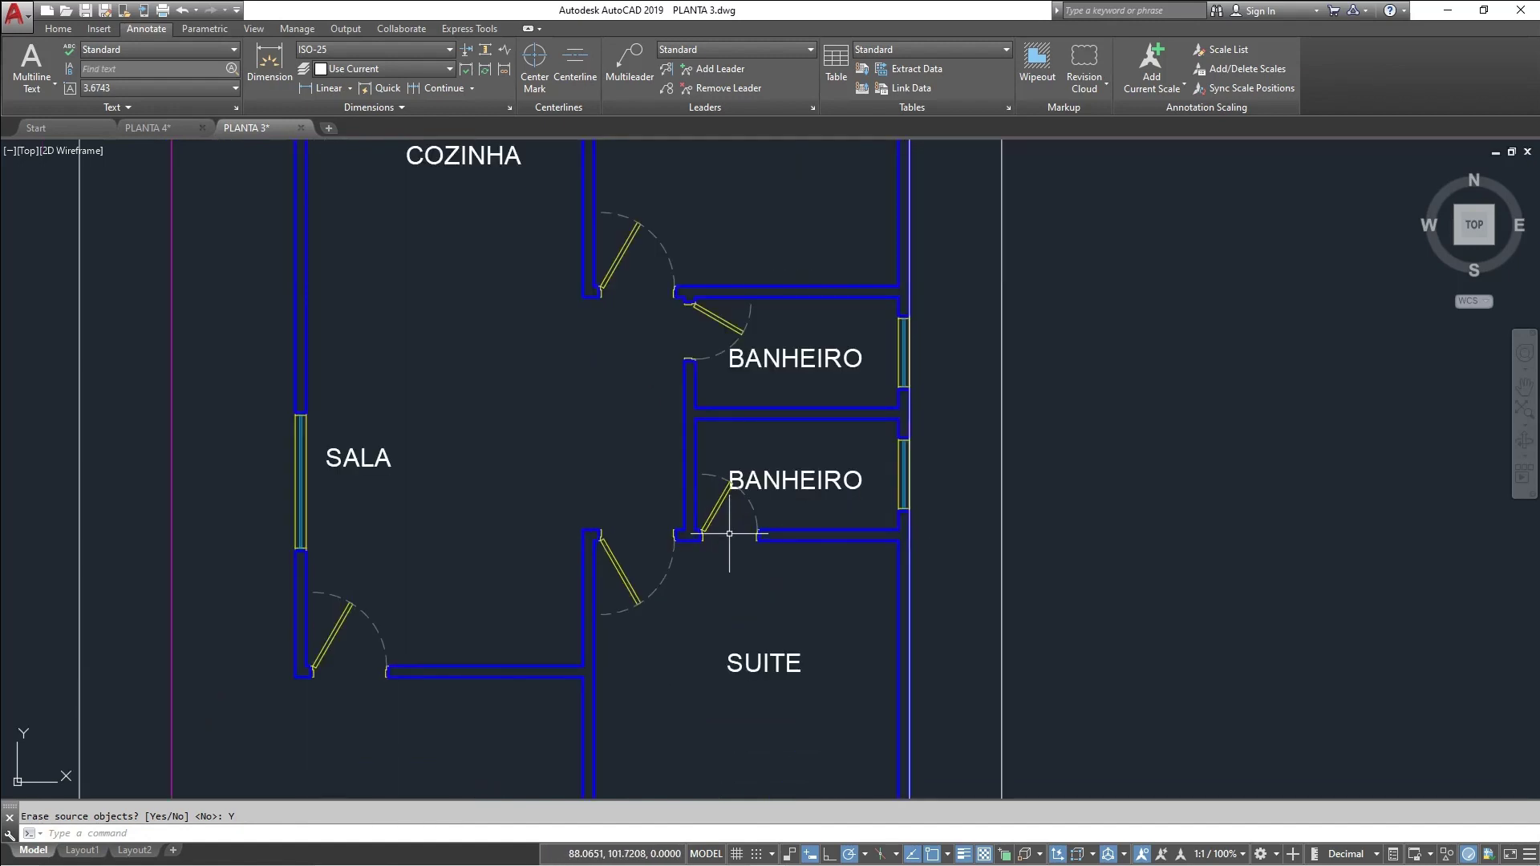
pyautogui.moveTo(656, 589); pyautogui.dragTo(679, 505, button='middle')
pyautogui.moveTo(754, 432); pyautogui.dragTo(713, 594, button='middle')
pyautogui.moveTo(674, 508); pyautogui.dragTo(752, 717, button='middle')
pyautogui.scroll(-2, 763, 561)
pyautogui.scroll(4, 736, 523)
pyautogui.moveTo(736, 522); pyautogui.dragTo(687, 577, button='middle')
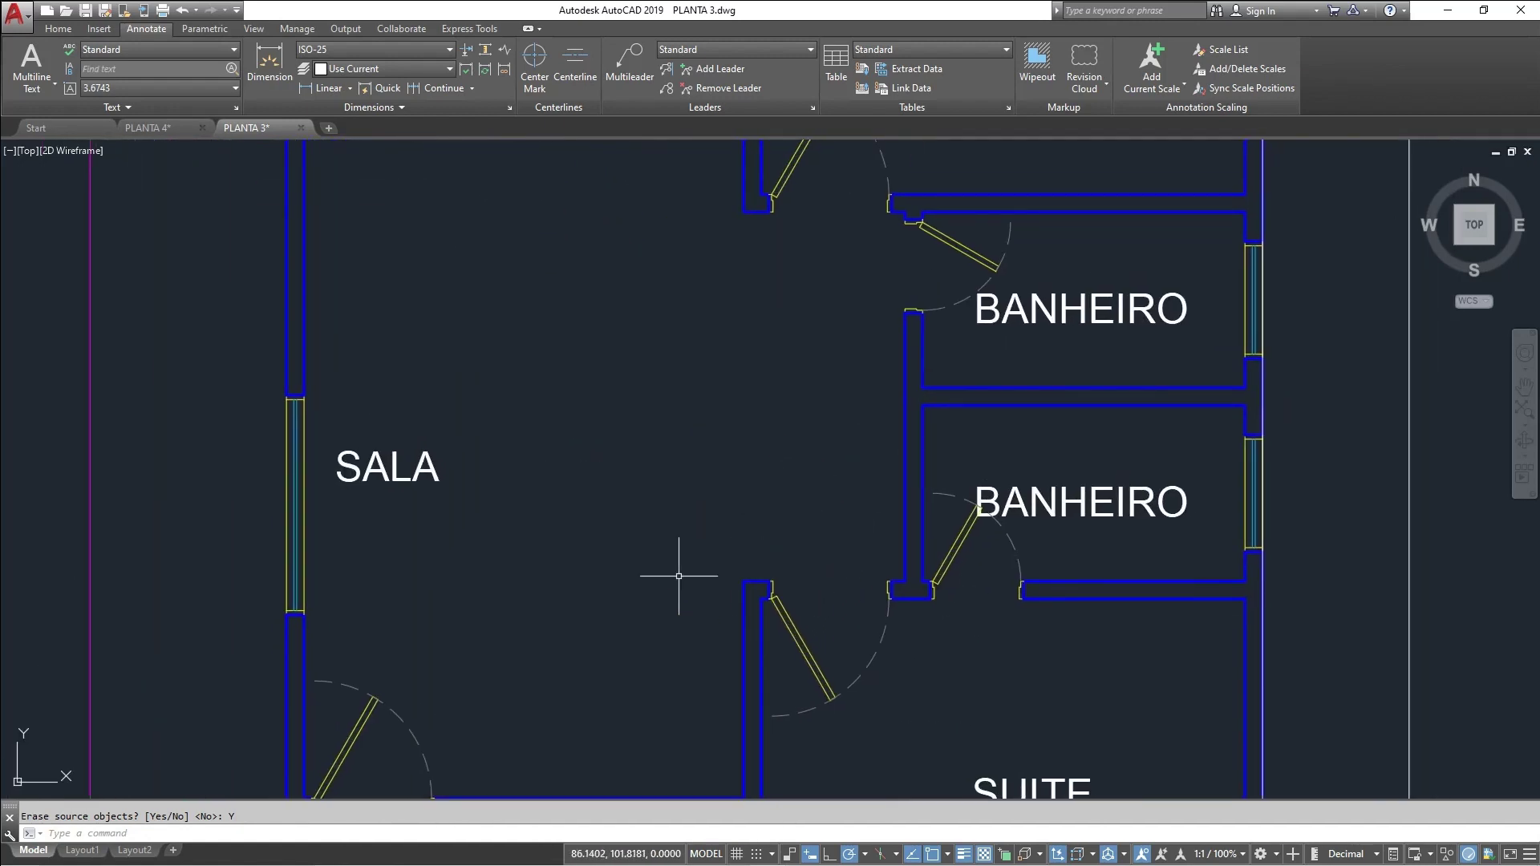
# Examine the partition wall end beside the SUITE door, between the SALA and the corridor
pyautogui.scroll(2, 833, 613)
pyautogui.scroll(2, 833, 612)
pyautogui.click(798, 580)
pyautogui.click(783, 543)
pyautogui.scroll(-4, 782, 547)
pyautogui.moveTo(782, 553)
pyautogui.mouseDown(button='middle')
pyautogui.moveTo(760, 653)
pyautogui.moveTo(791, 555)
pyautogui.mouseUp(button='middle')
pyautogui.scroll(2, 754, 655)
pyautogui.scroll(2, 791, 555)
pyautogui.press('Escape')
pyautogui.moveTo(880, 519); pyautogui.dragTo(742, 644, button='middle')
pyautogui.scroll(2, 670, 581)
pyautogui.scroll(-4, 692, 593)
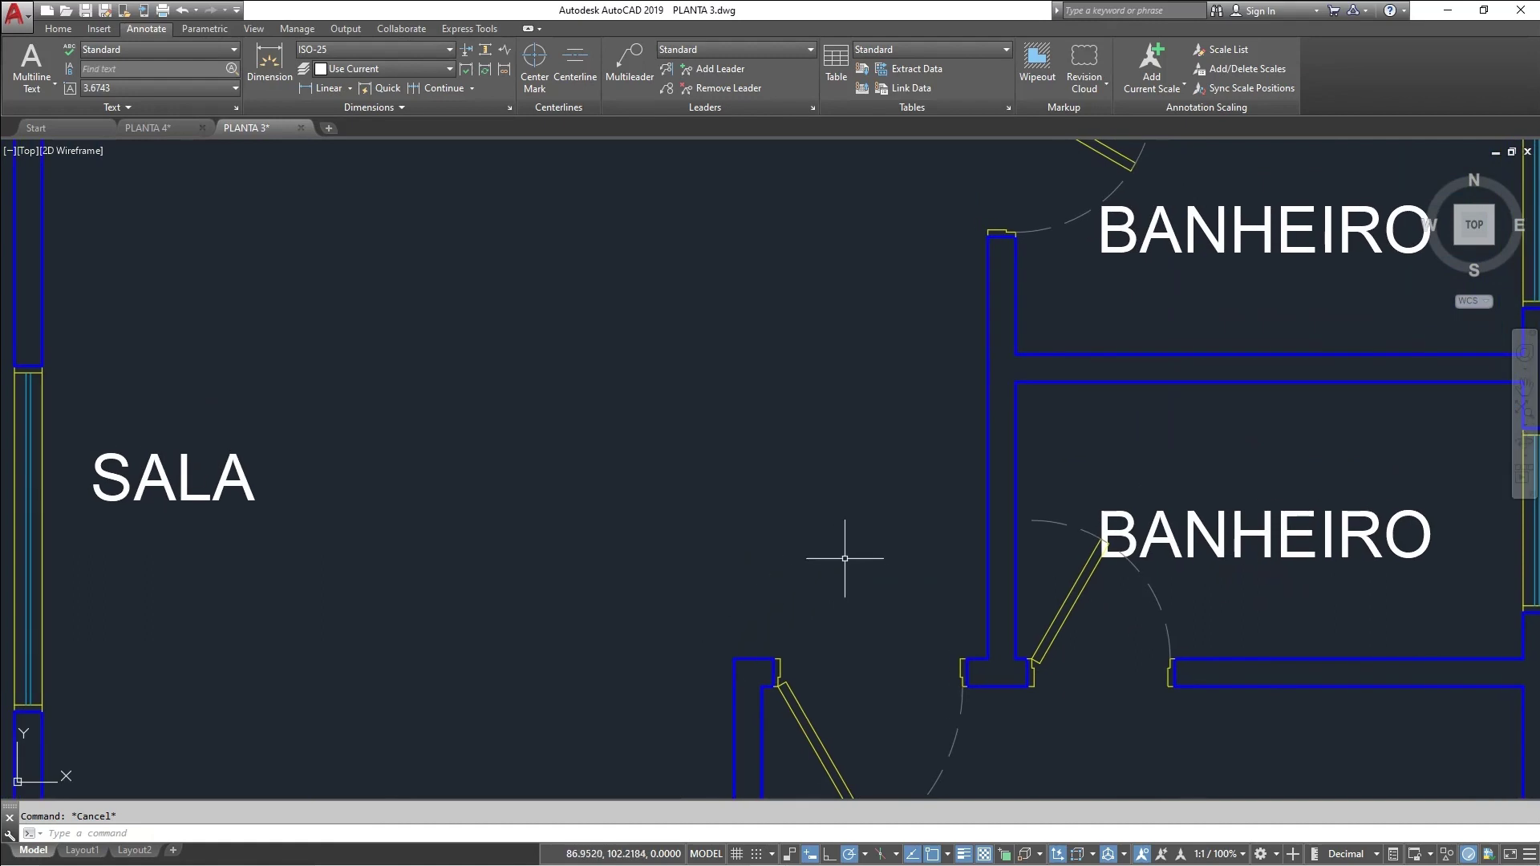
# Draw a 1.32 vertical line up from the partition's inner corner beside the SUITE door, with a short horizontal line across its end
pyautogui.moveTo(827, 580); pyautogui.dragTo(832, 590, button='middle')
pyautogui.scroll(-2, 832, 589)
pyautogui.scroll(2, 762, 642)
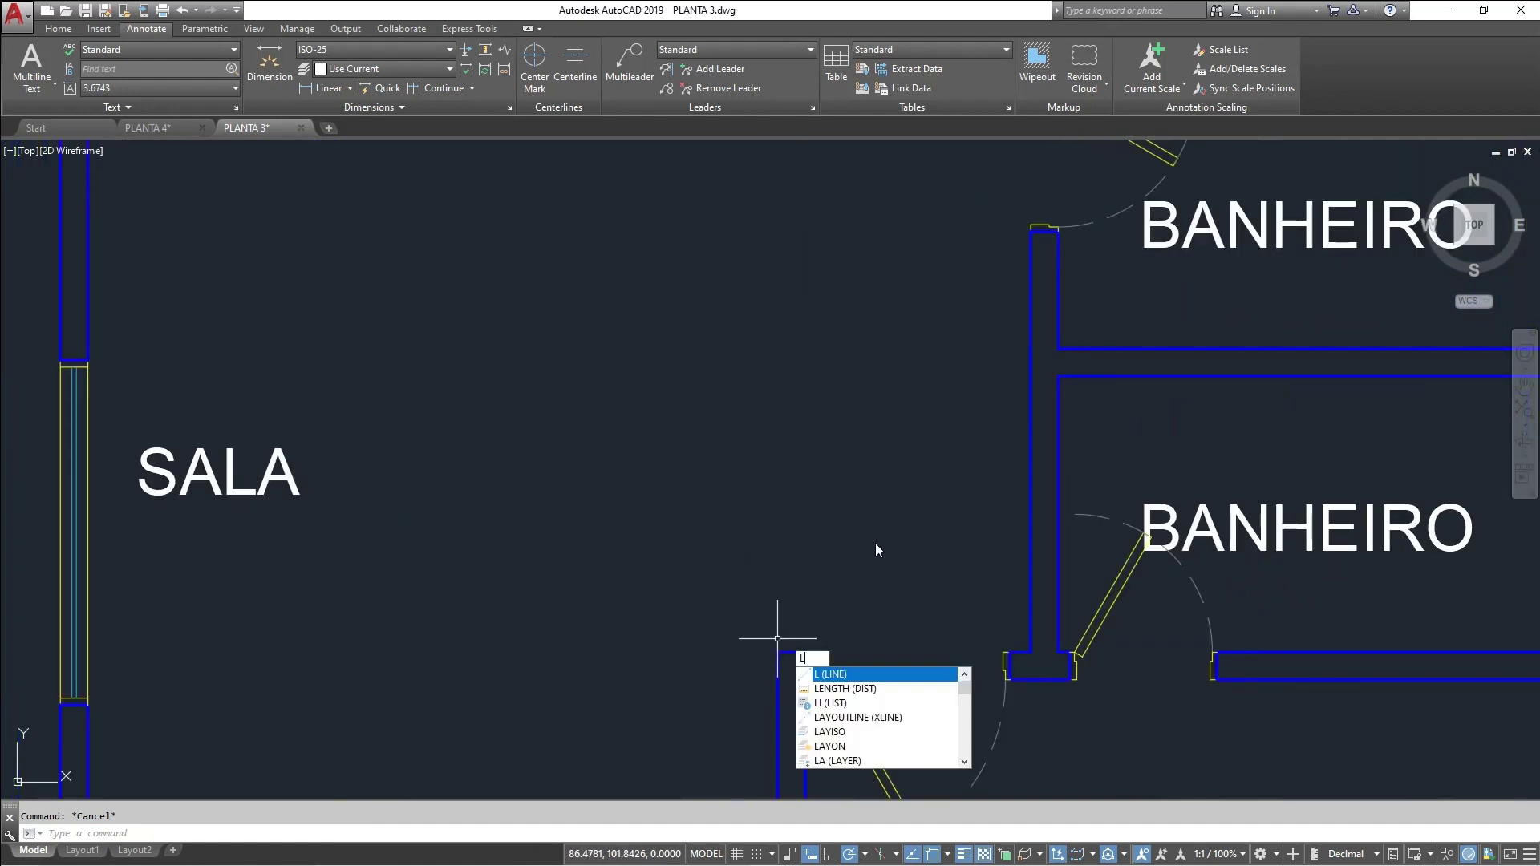
pyautogui.press('Return')
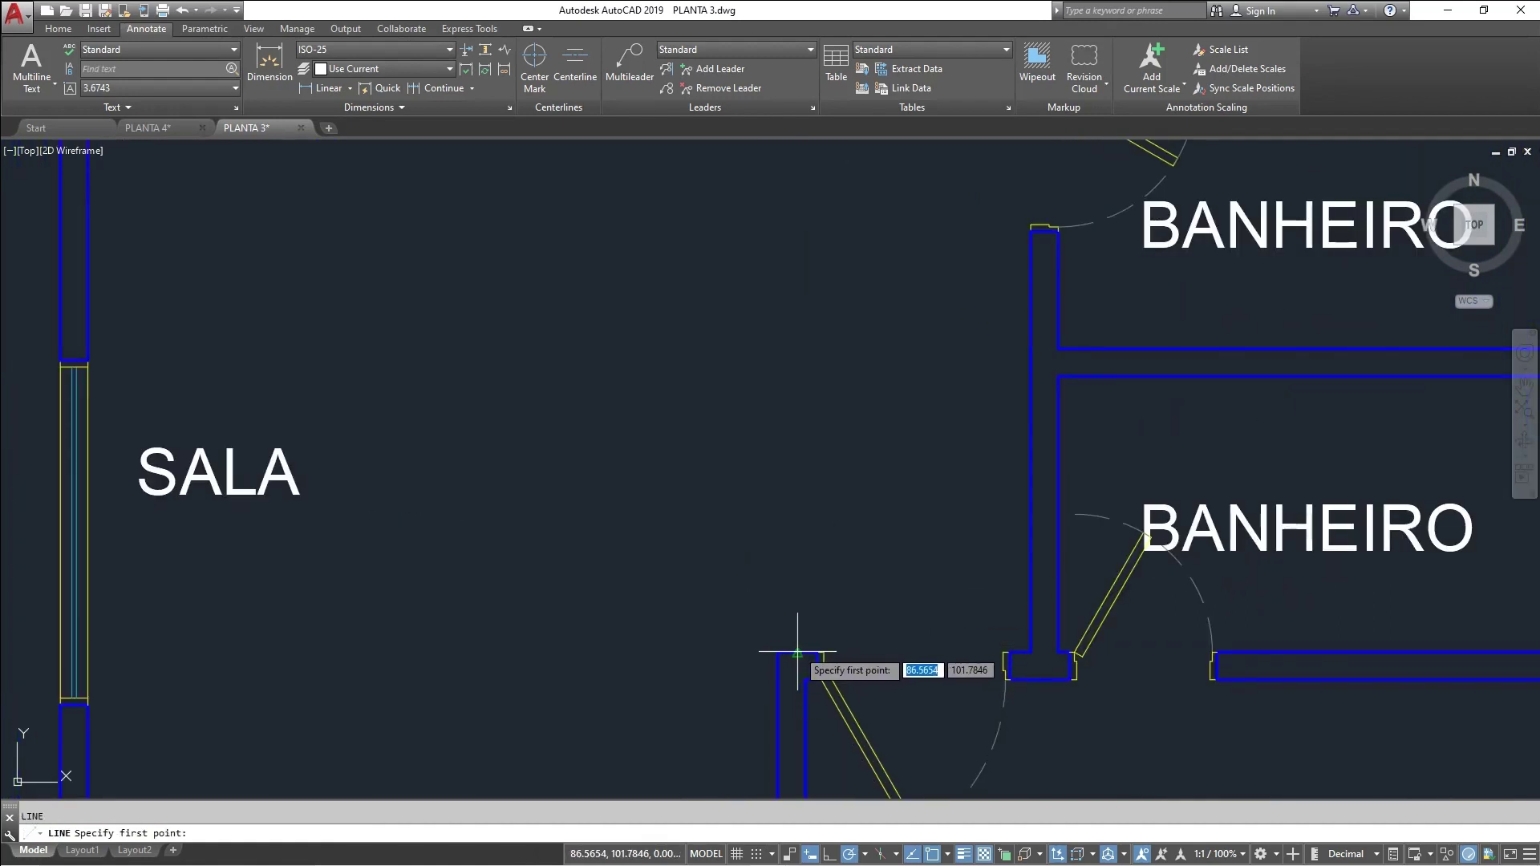
pyautogui.click(806, 679)
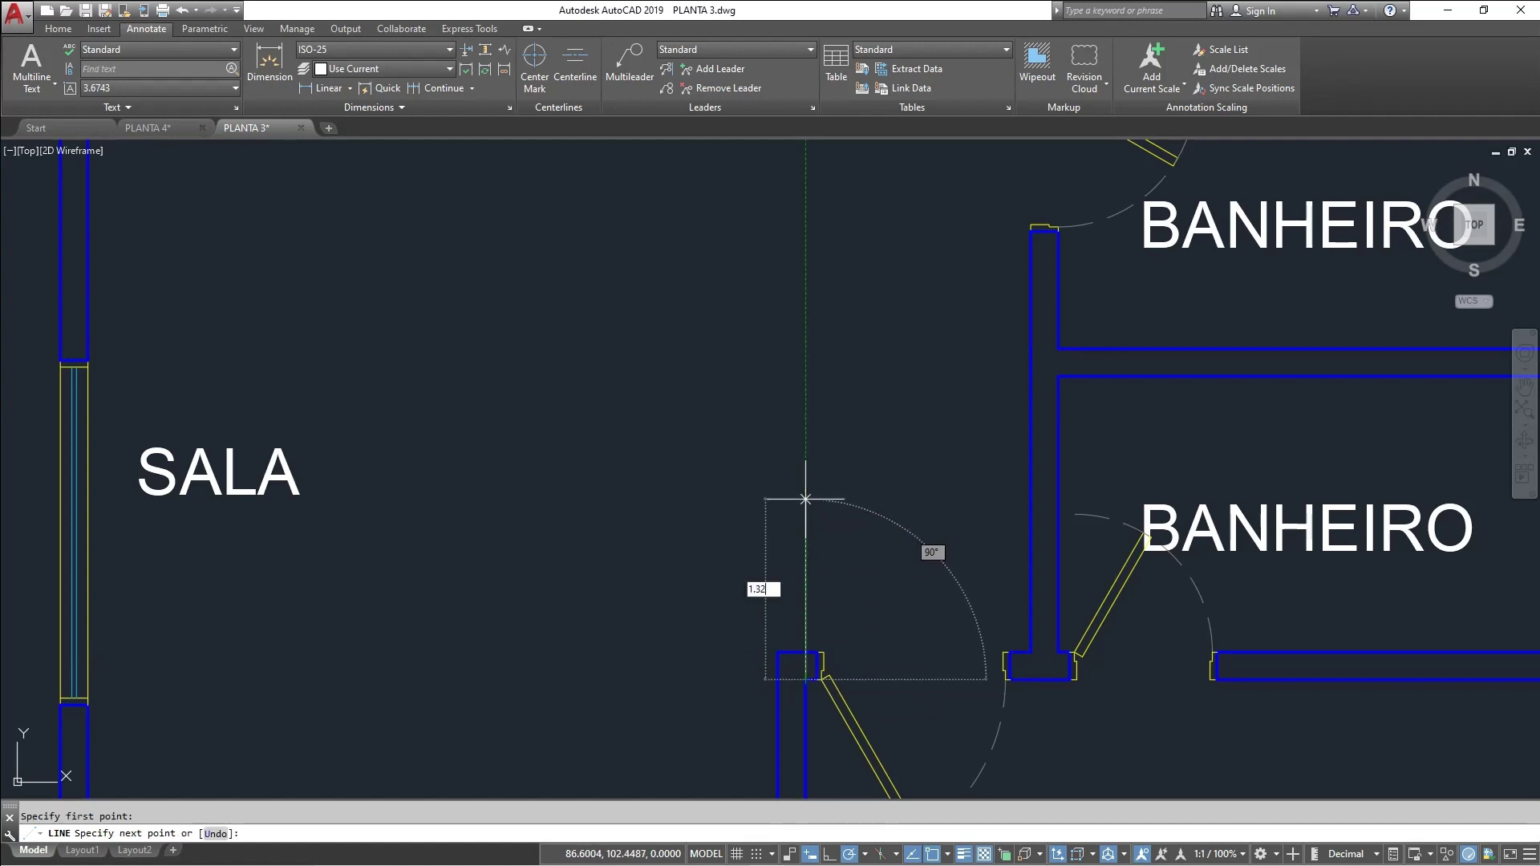
pyautogui.press('Return')
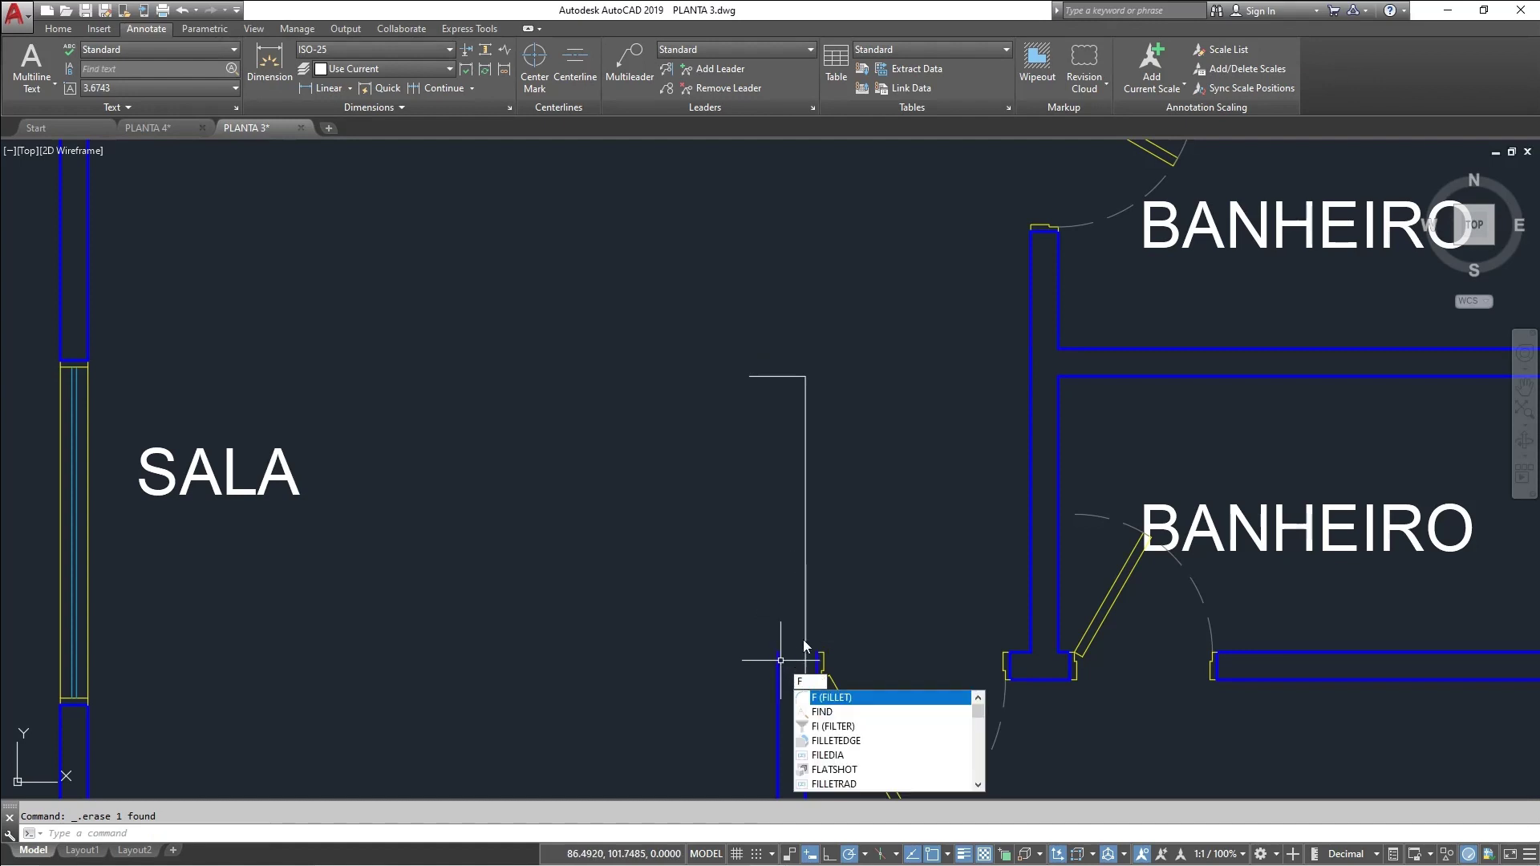
# Fillet the short end line with the partition's SALA-side face at radius 0 to extend the wall to a square corner
pyautogui.press('Escape')
pyautogui.scroll(2, 806, 674)
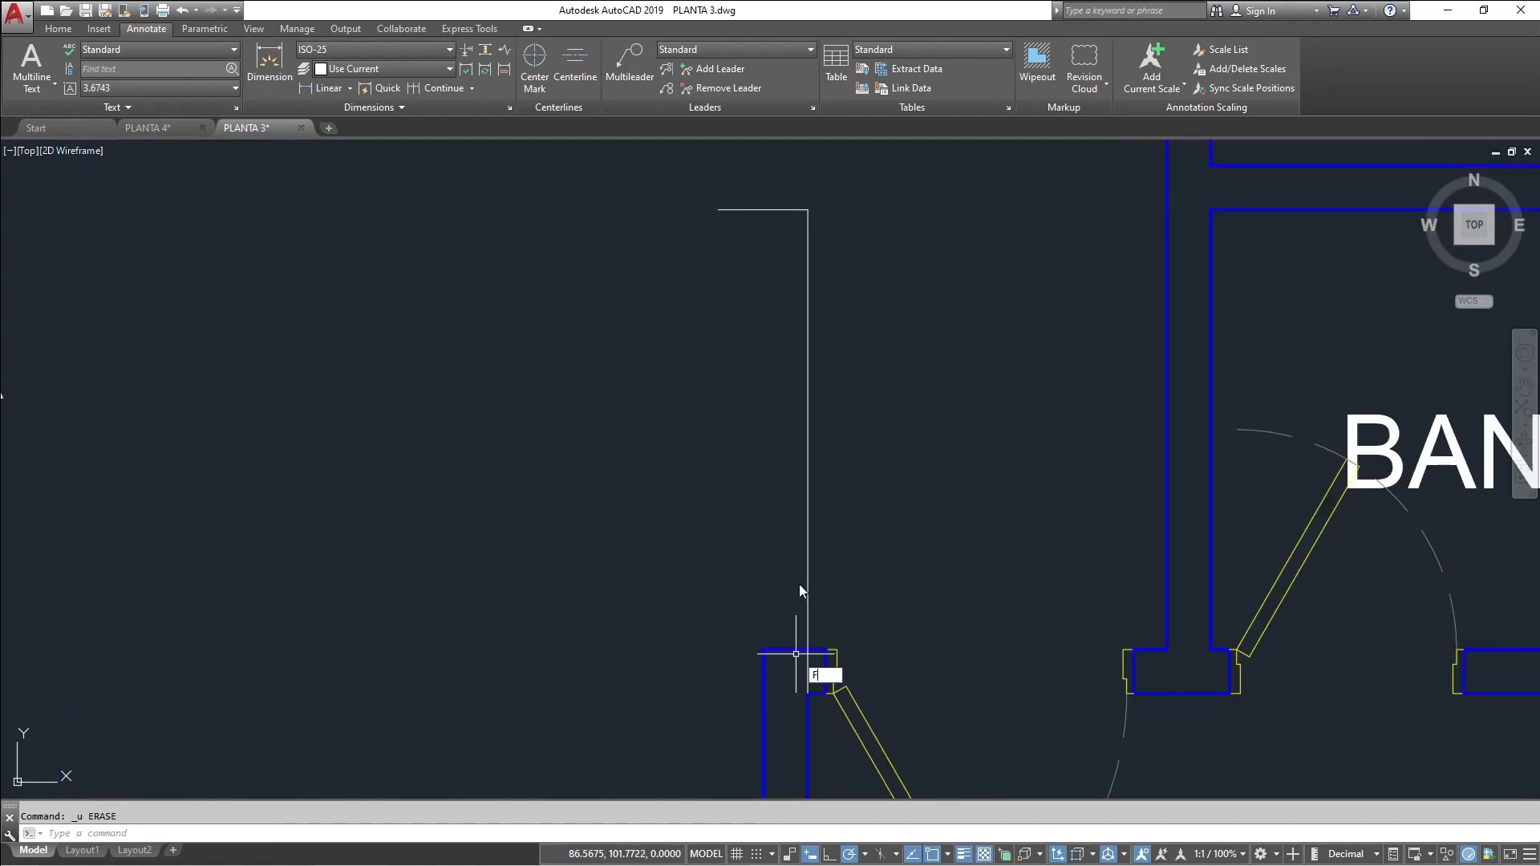
pyautogui.press('Return')
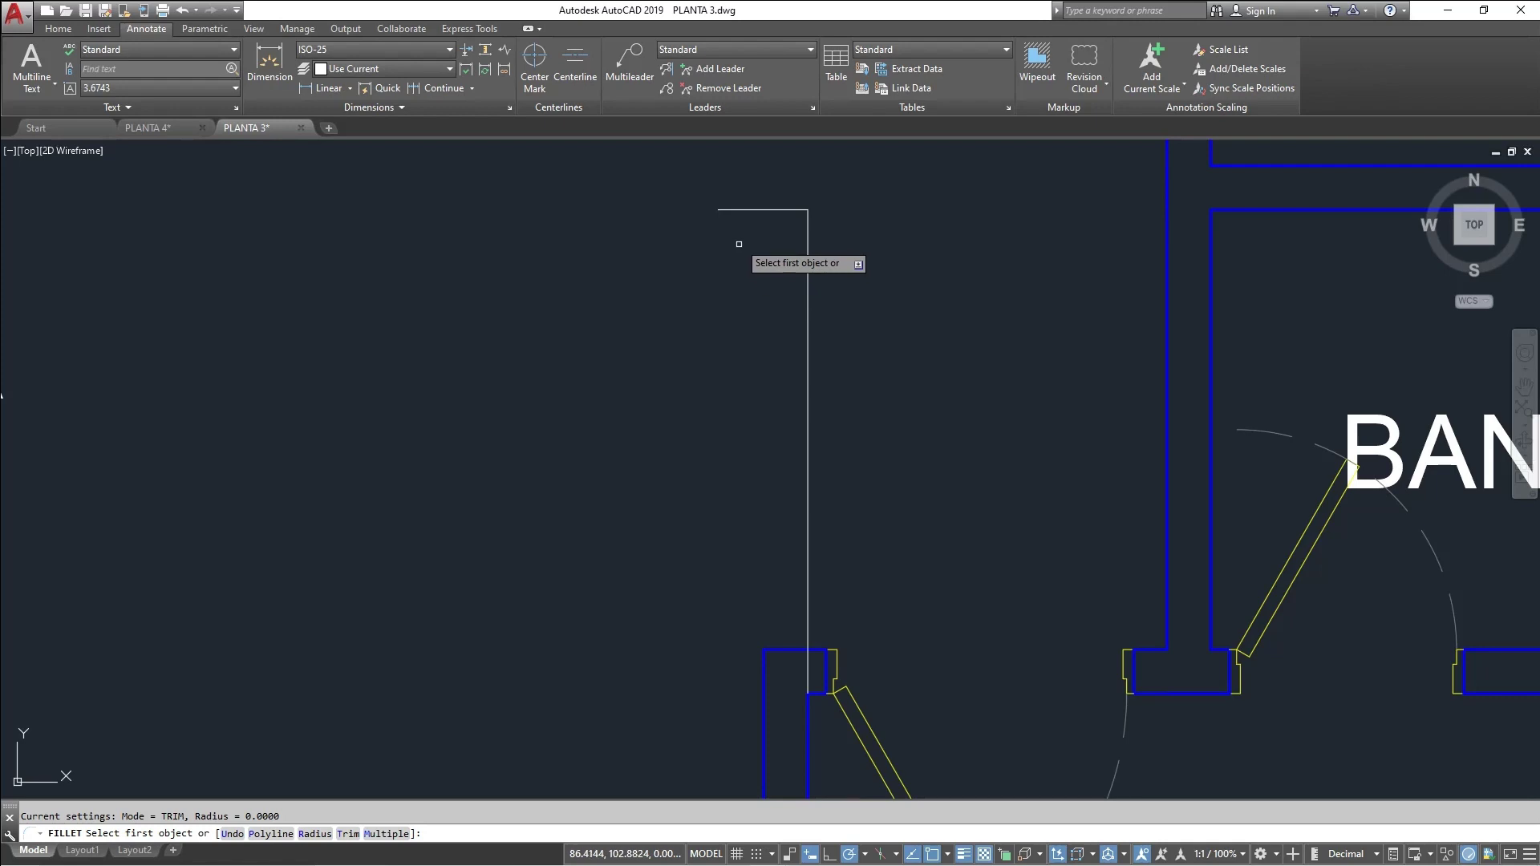
pyautogui.click(795, 209)
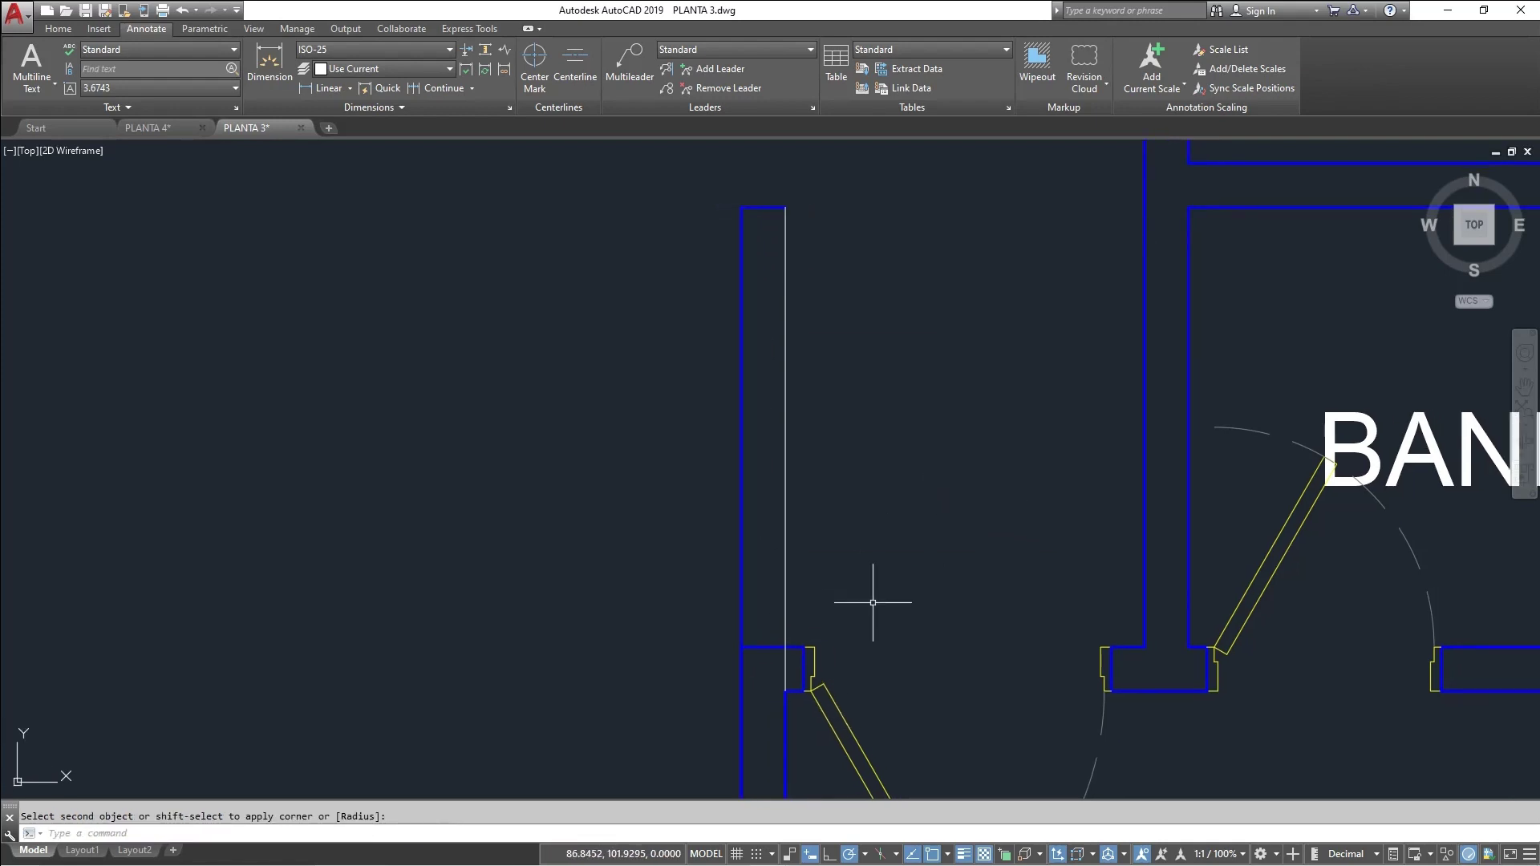
# Trim the old wall end line and the overlapping line piece where the extended partition meets the SUITE door jamb
pyautogui.scroll(3, 798, 670)
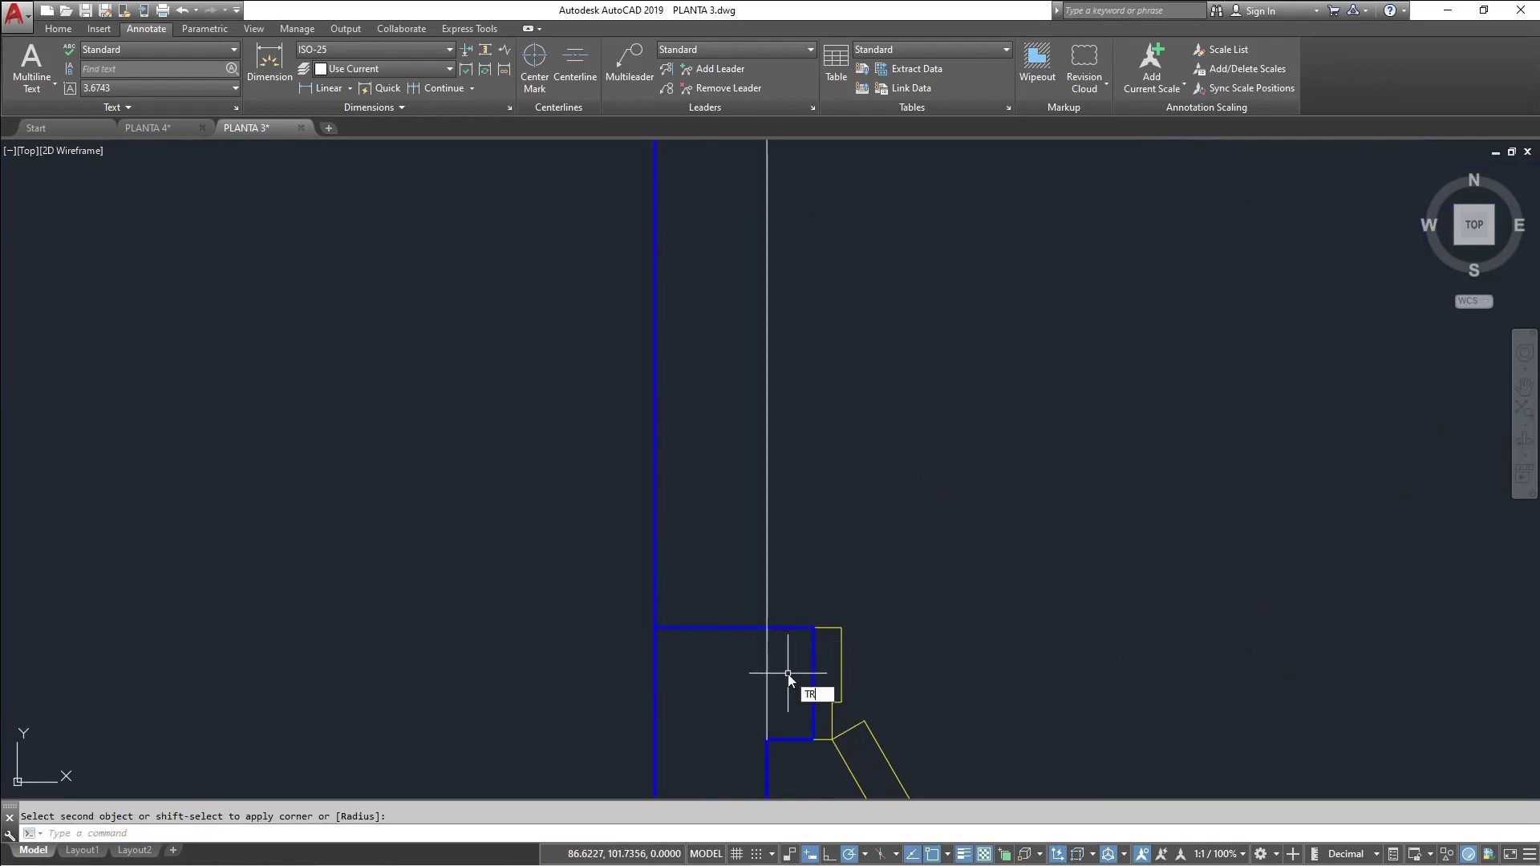
pyautogui.press('Return')
pyautogui.press('Return')
pyautogui.click(782, 696)
pyautogui.click(746, 680)
pyautogui.click(742, 669)
pyautogui.click(713, 596)
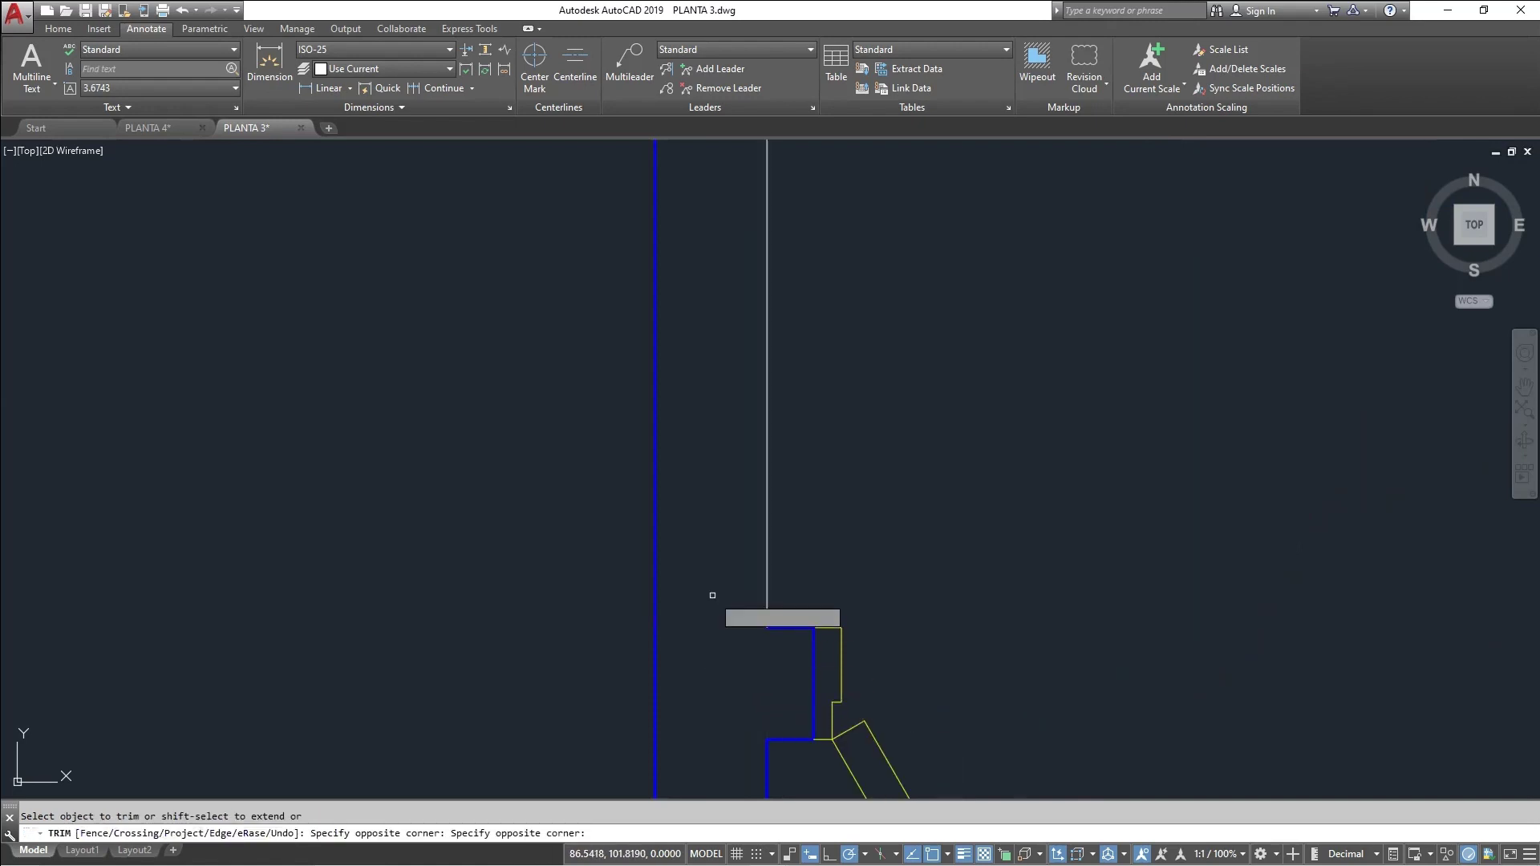
pyautogui.scroll(-2, 738, 626)
pyautogui.press('Escape')
pyautogui.scroll(-1, 798, 602)
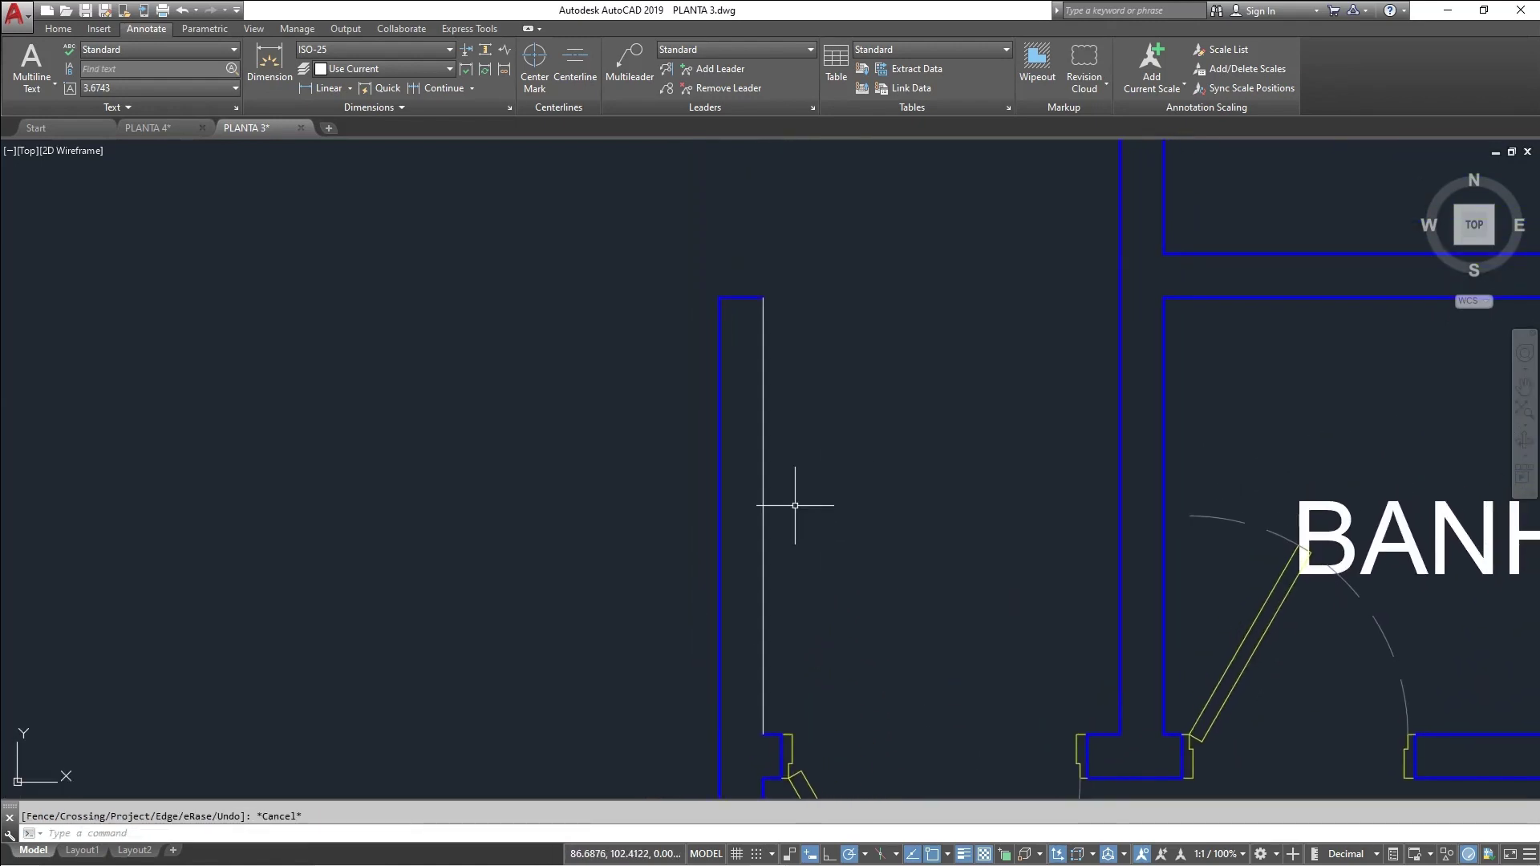
# Match the extended partition's new vertical line to the properties of its blue end line
pyautogui.moveTo(818, 466)
pyautogui.mouseDown(button='middle')
pyautogui.moveTo(825, 427)
pyautogui.moveTo(775, 408)
pyautogui.mouseUp(button='middle')
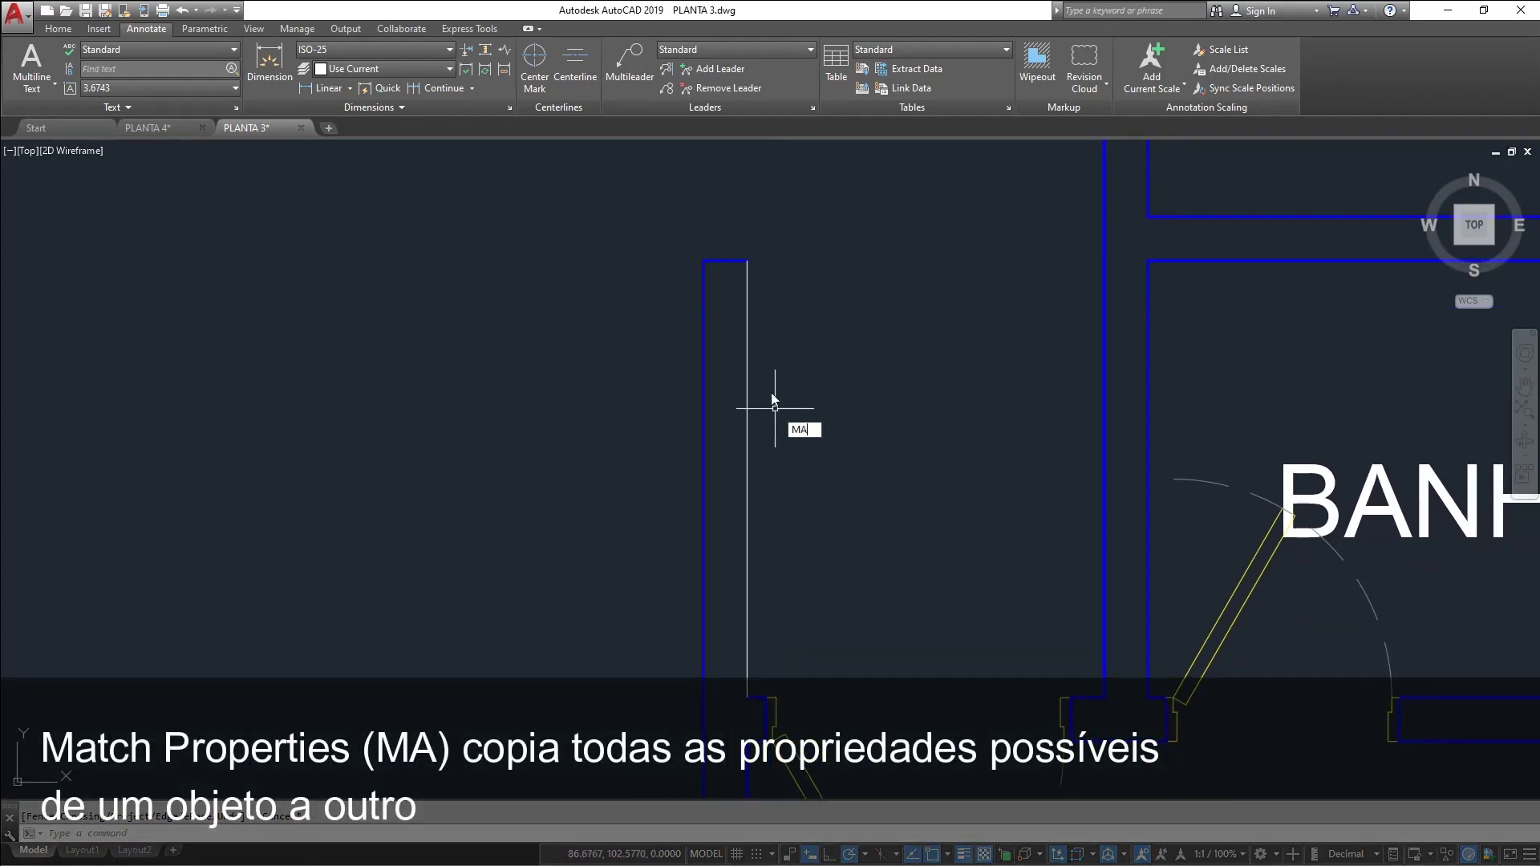
pyautogui.press('Return')
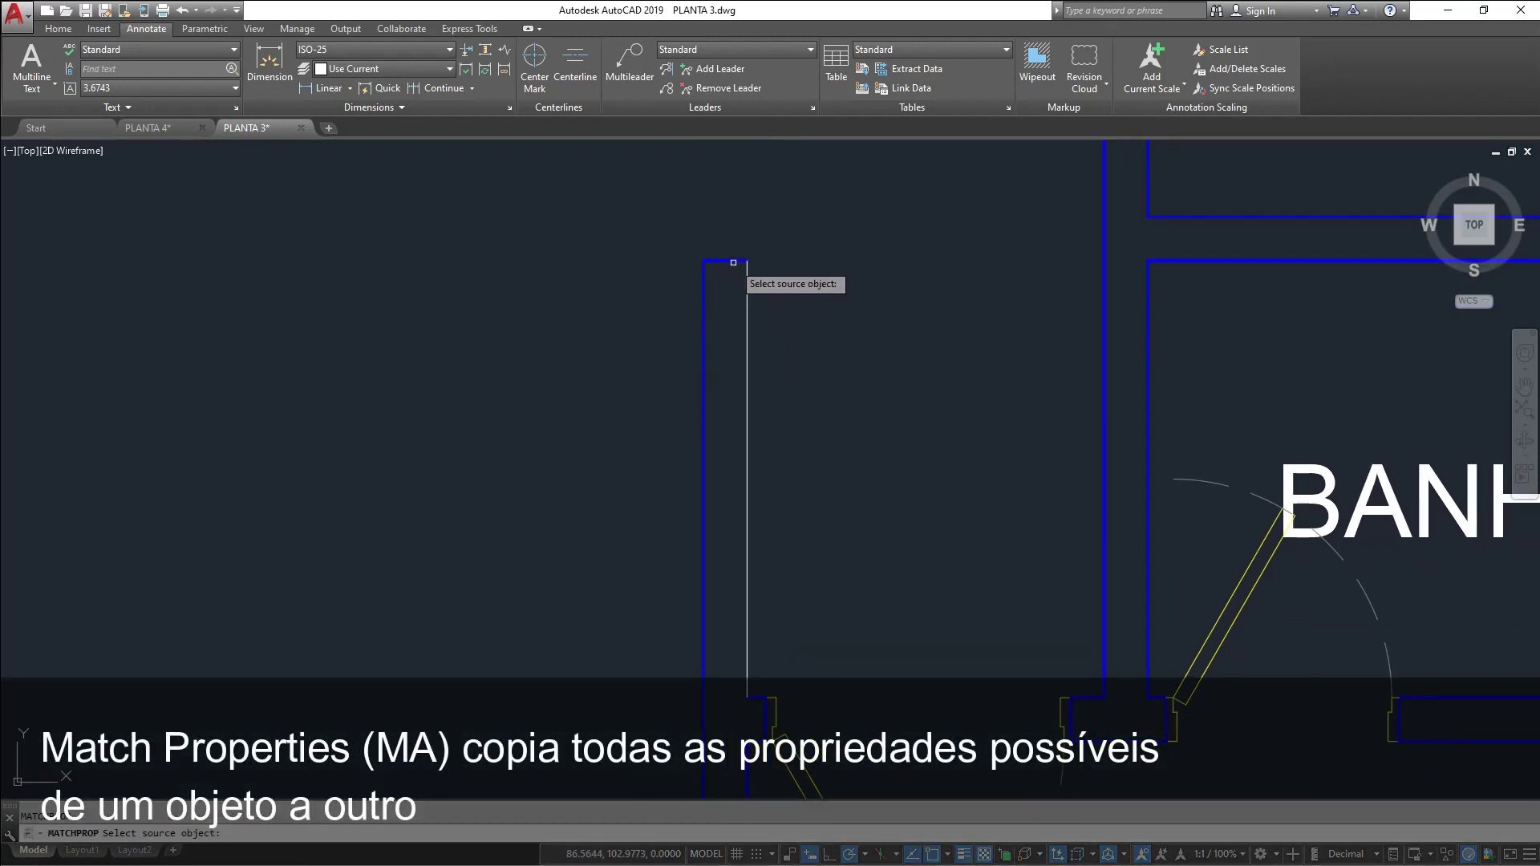
pyautogui.click(734, 261)
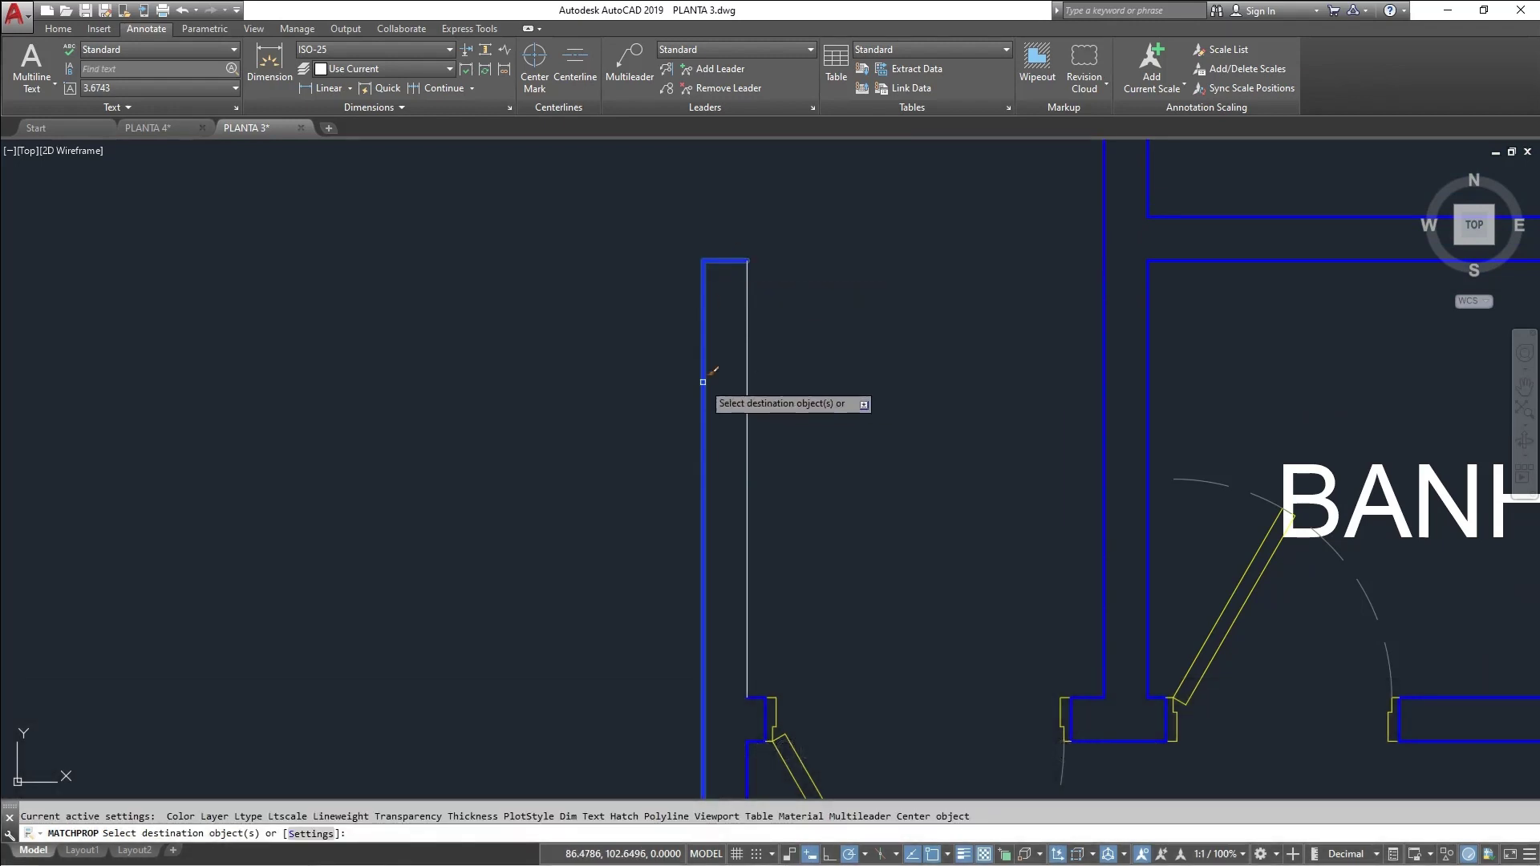
pyautogui.click(791, 511)
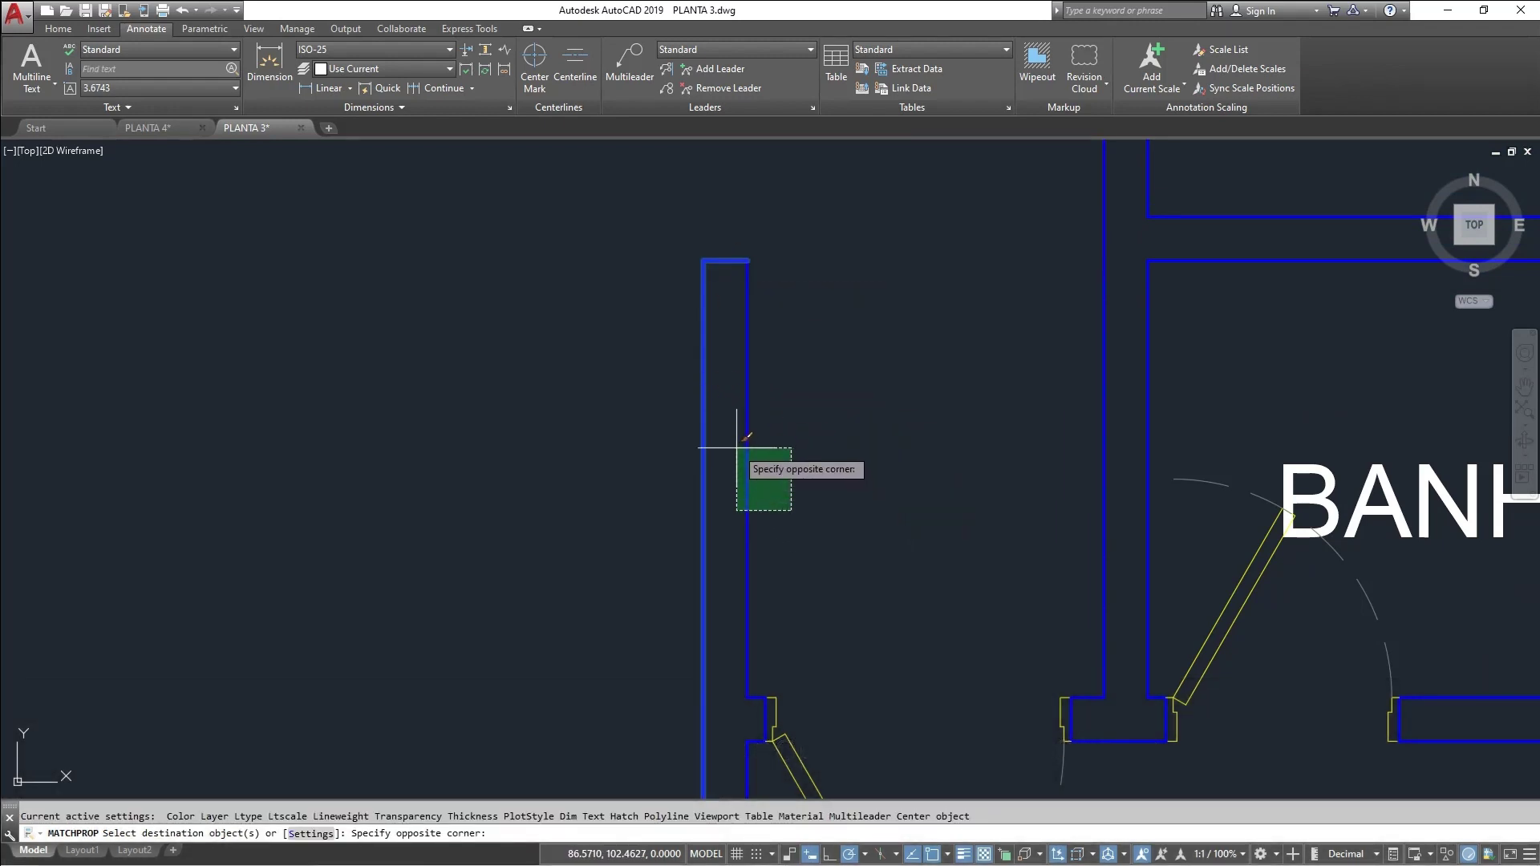
pyautogui.click(736, 448)
pyautogui.press('Return')
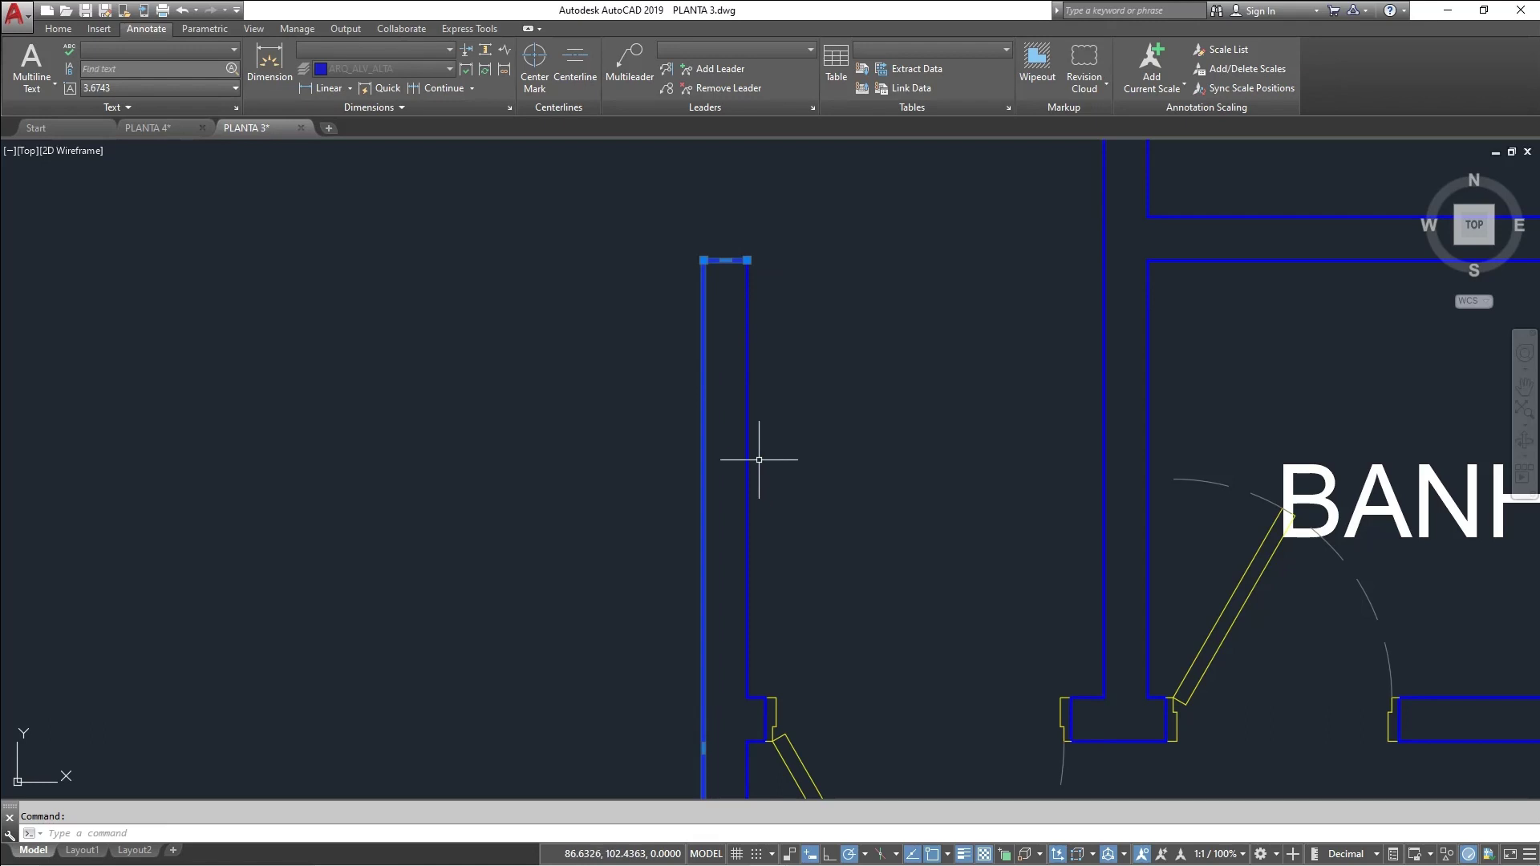
pyautogui.press('Escape')
pyautogui.click(788, 477)
pyautogui.click(744, 441)
pyautogui.press('Escape')
# Draw a 1.62 vertical line outward from the junction of the outer wall and the wall between COZINHA and QUARTO
pyautogui.scroll(-4, 894, 373)
pyautogui.moveTo(895, 373); pyautogui.dragTo(861, 615, button='middle')
pyautogui.scroll(-2, 895, 345)
pyautogui.moveTo(874, 453); pyautogui.dragTo(811, 632, button='middle')
pyautogui.scroll(2, 770, 372)
pyautogui.moveTo(769, 372); pyautogui.dragTo(785, 413, button='middle')
pyautogui.scroll(2, 781, 418)
pyautogui.moveTo(781, 418)
pyautogui.mouseDown(button='middle')
pyautogui.moveTo(809, 379)
pyautogui.moveTo(755, 493)
pyautogui.mouseUp(button='middle')
pyautogui.scroll(2, 809, 379)
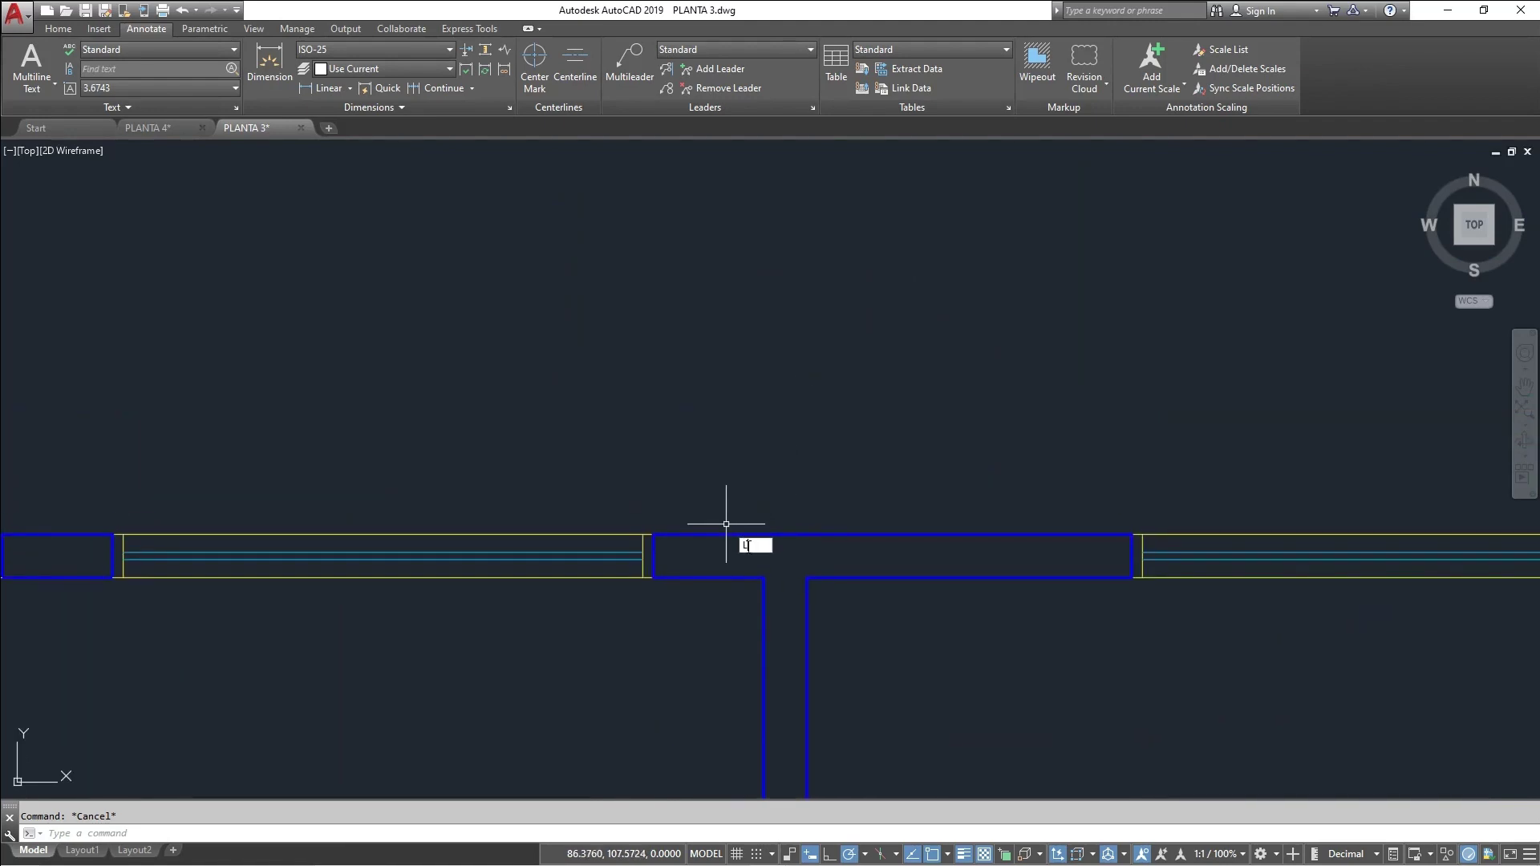
pyautogui.press('Return')
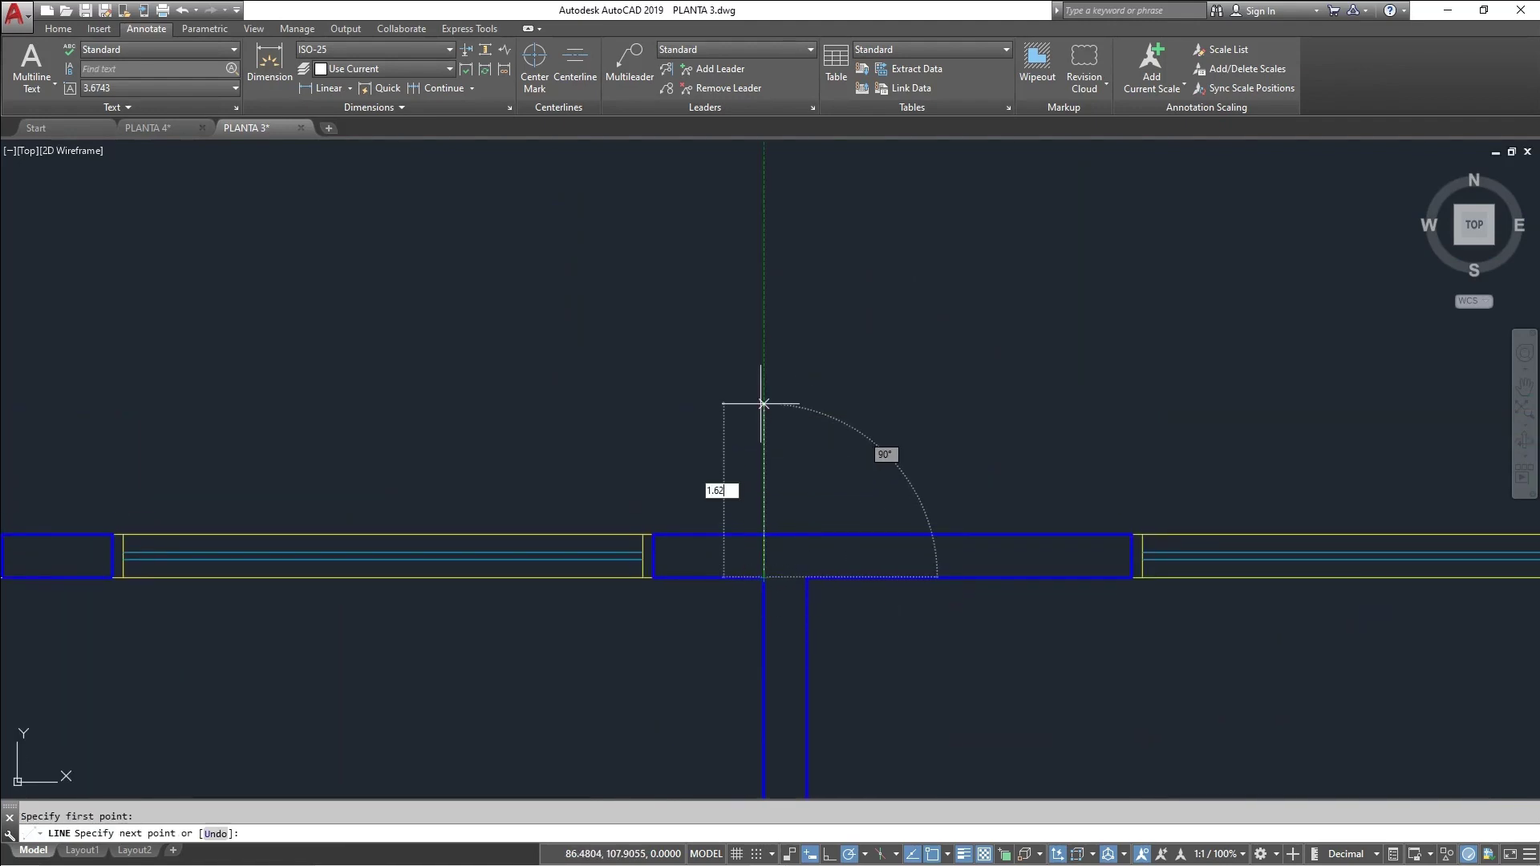
pyautogui.press('Return')
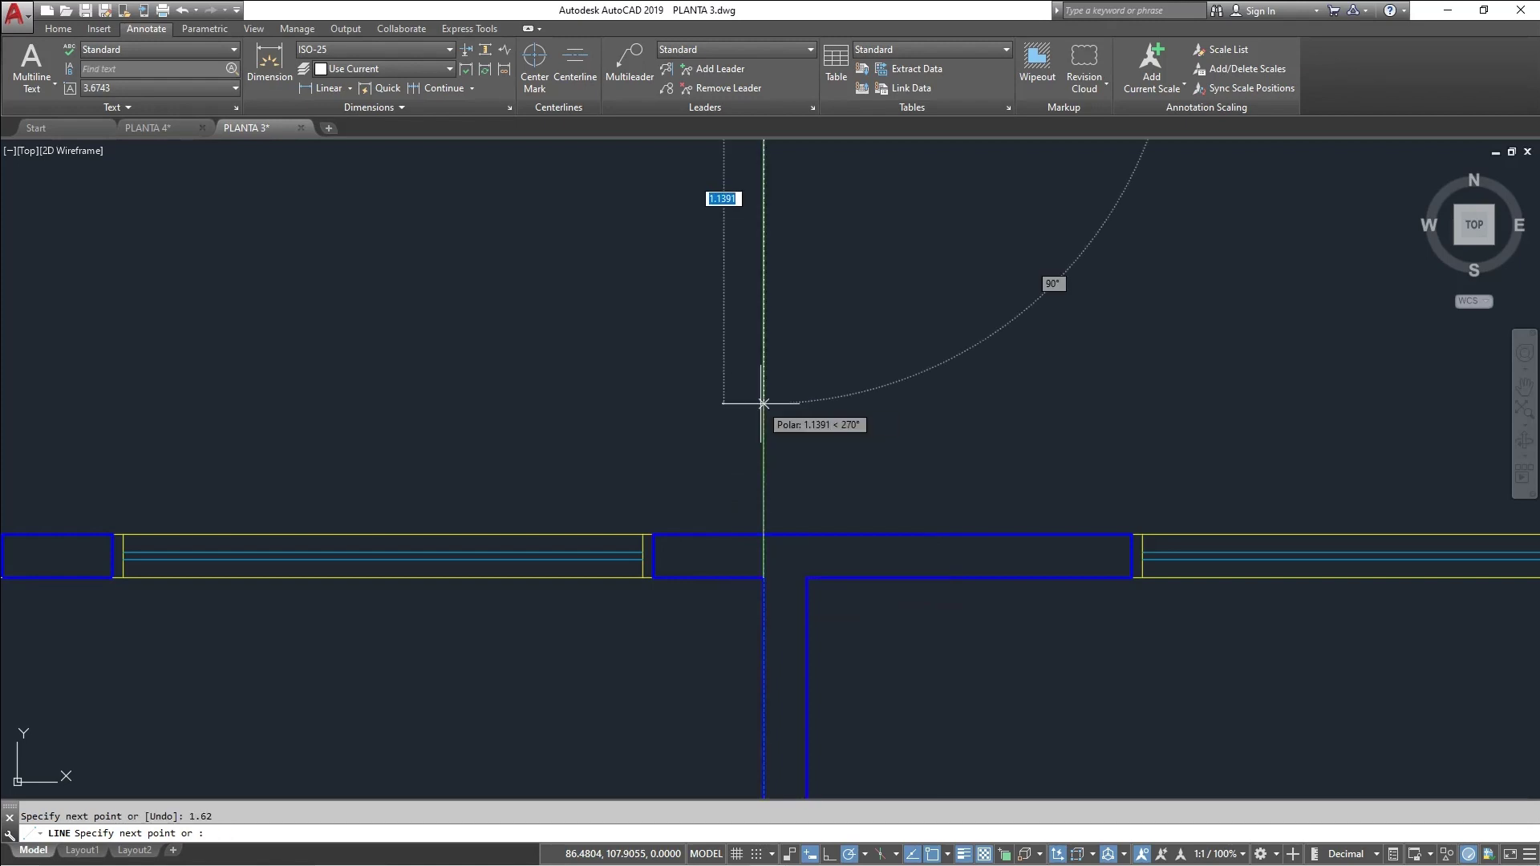
pyautogui.scroll(-6, 814, 404)
pyautogui.press('Escape')
# Copy the 1.62 line from one face of the COZINHA–QUARTO dividing wall to its other face
pyautogui.click(814, 402)
pyautogui.click(783, 426)
pyautogui.scroll(6, 793, 442)
pyautogui.write('co')
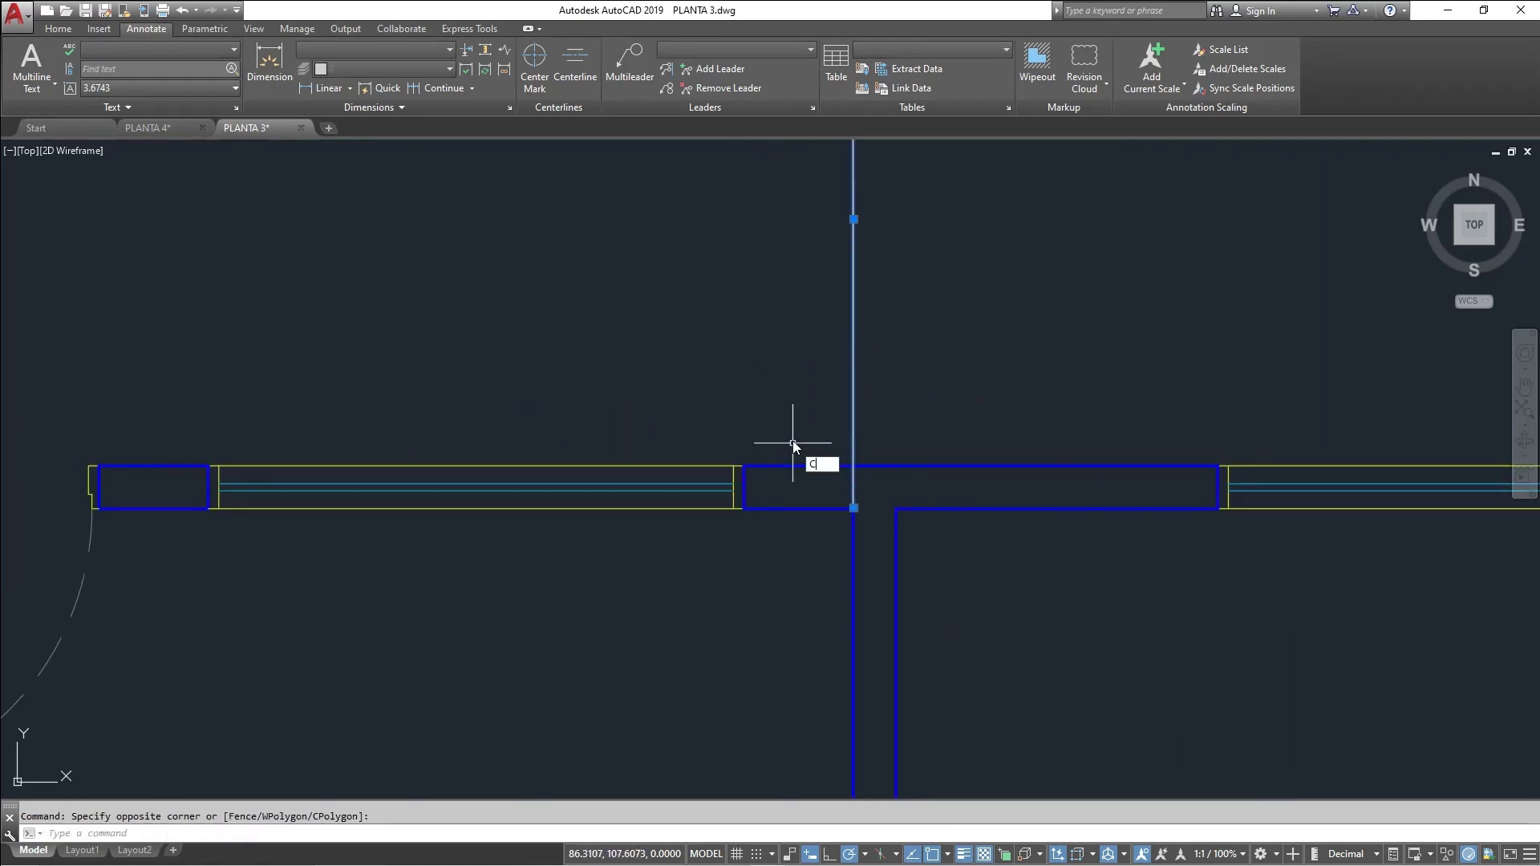
pyautogui.press('Return')
pyautogui.click(852, 507)
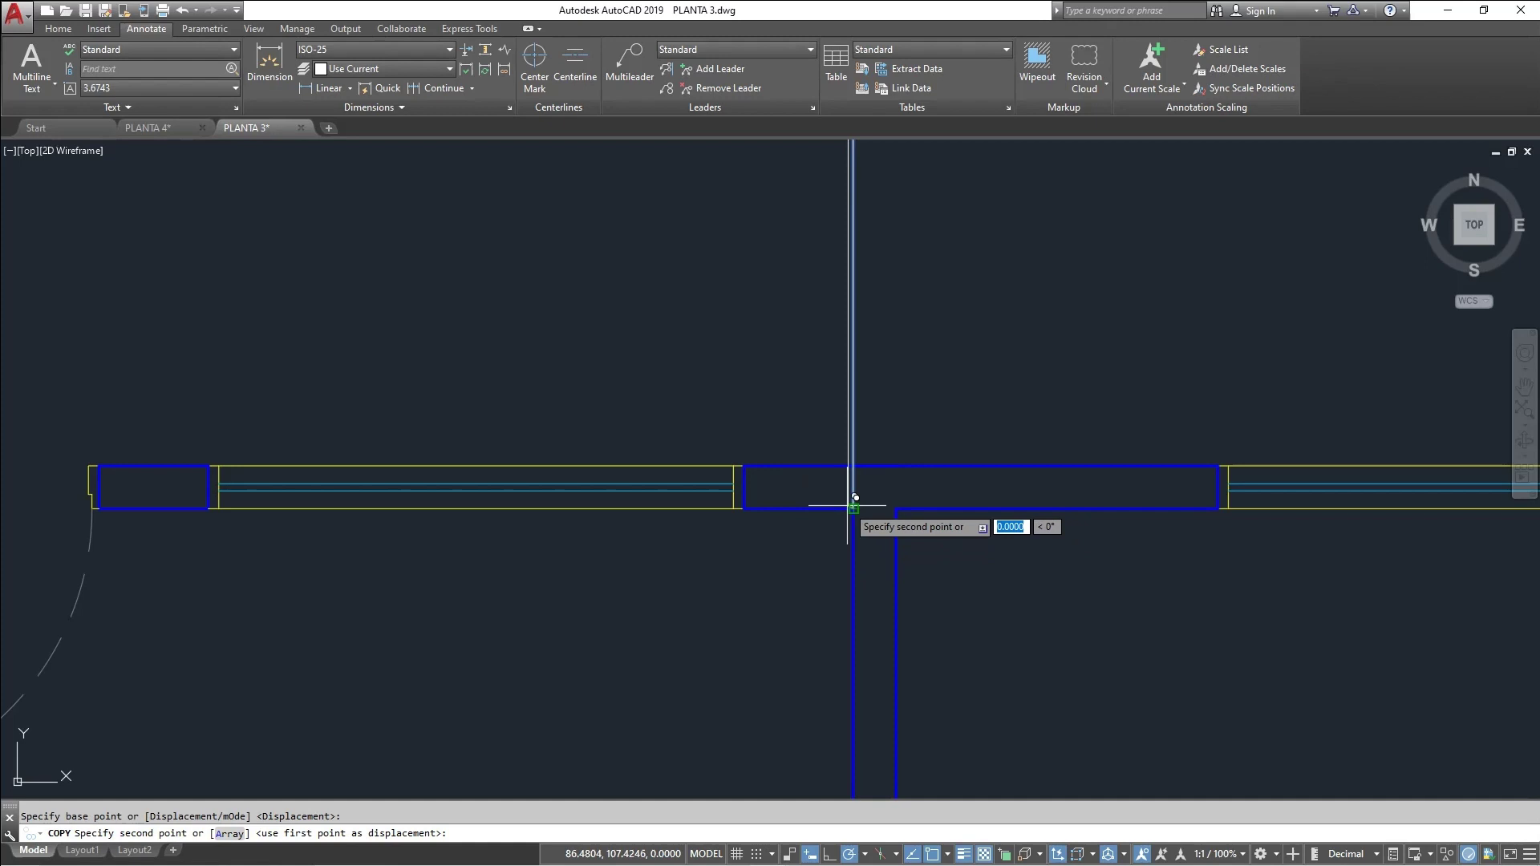
pyautogui.click(896, 505)
pyautogui.press('Escape')
# Close the free end of the two parallel lines with a short horizontal line
pyautogui.moveTo(952, 348); pyautogui.dragTo(918, 633, button='middle')
pyautogui.scroll(-3, 927, 606)
pyautogui.moveTo(905, 351); pyautogui.dragTo(893, 421, button='middle')
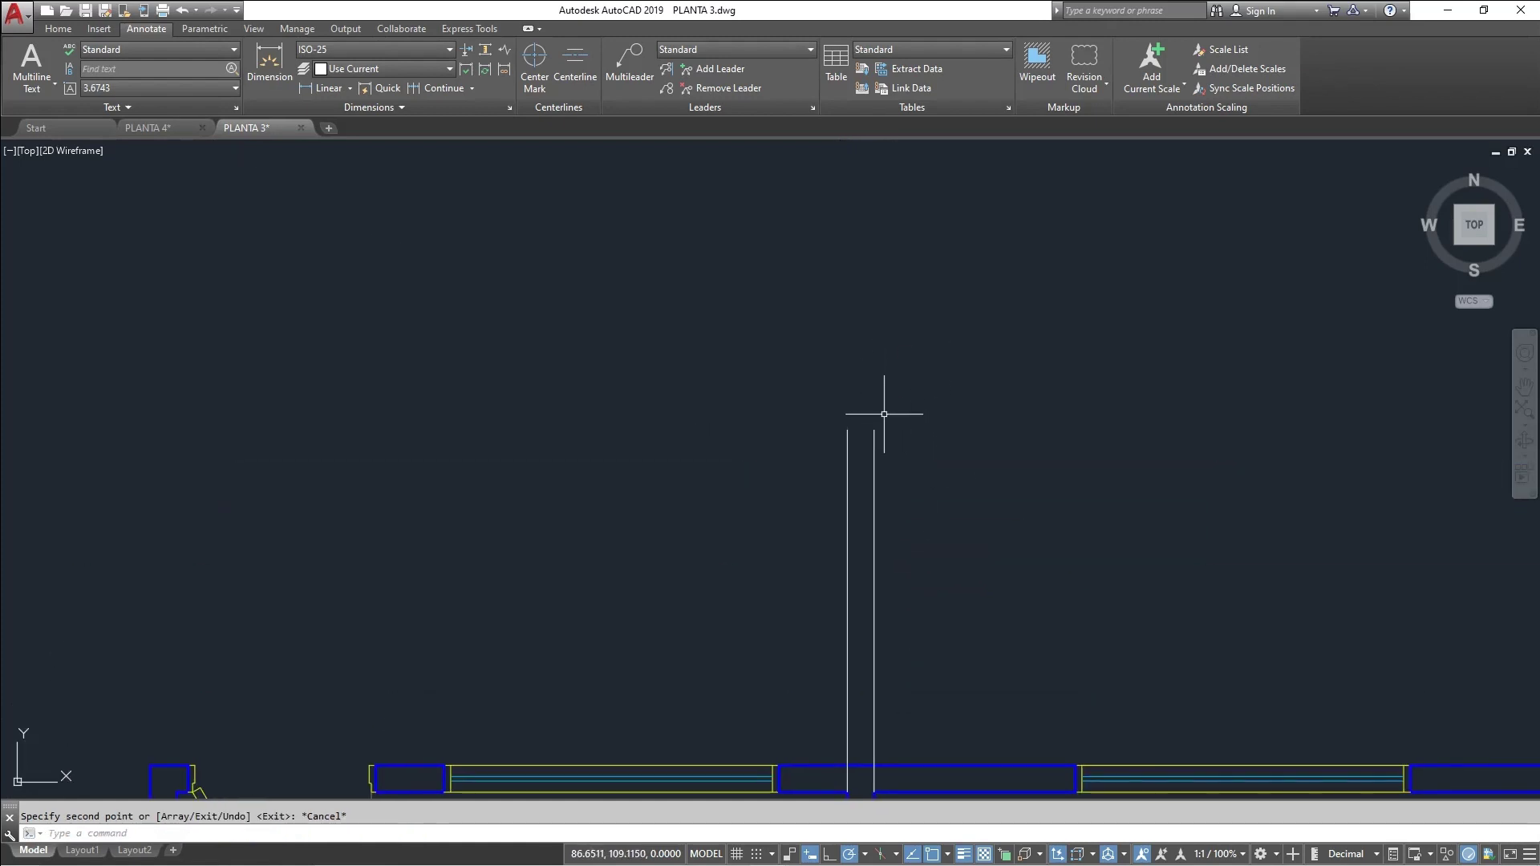
pyautogui.press('Escape')
pyautogui.write('l')
pyautogui.press('Return')
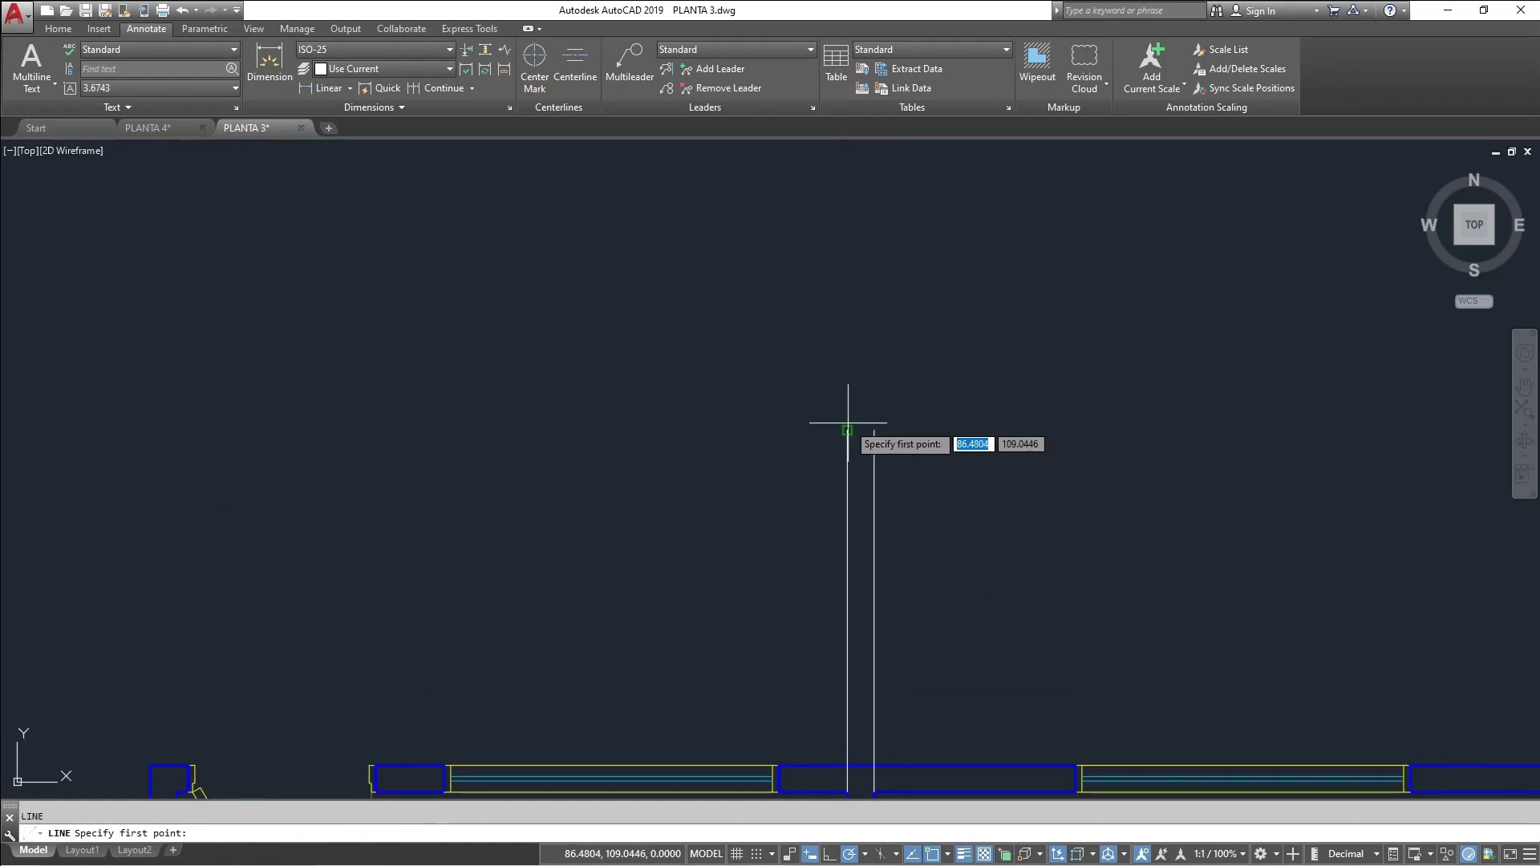
pyautogui.click(875, 430)
pyautogui.moveTo(933, 452); pyautogui.dragTo(945, 295, button='middle')
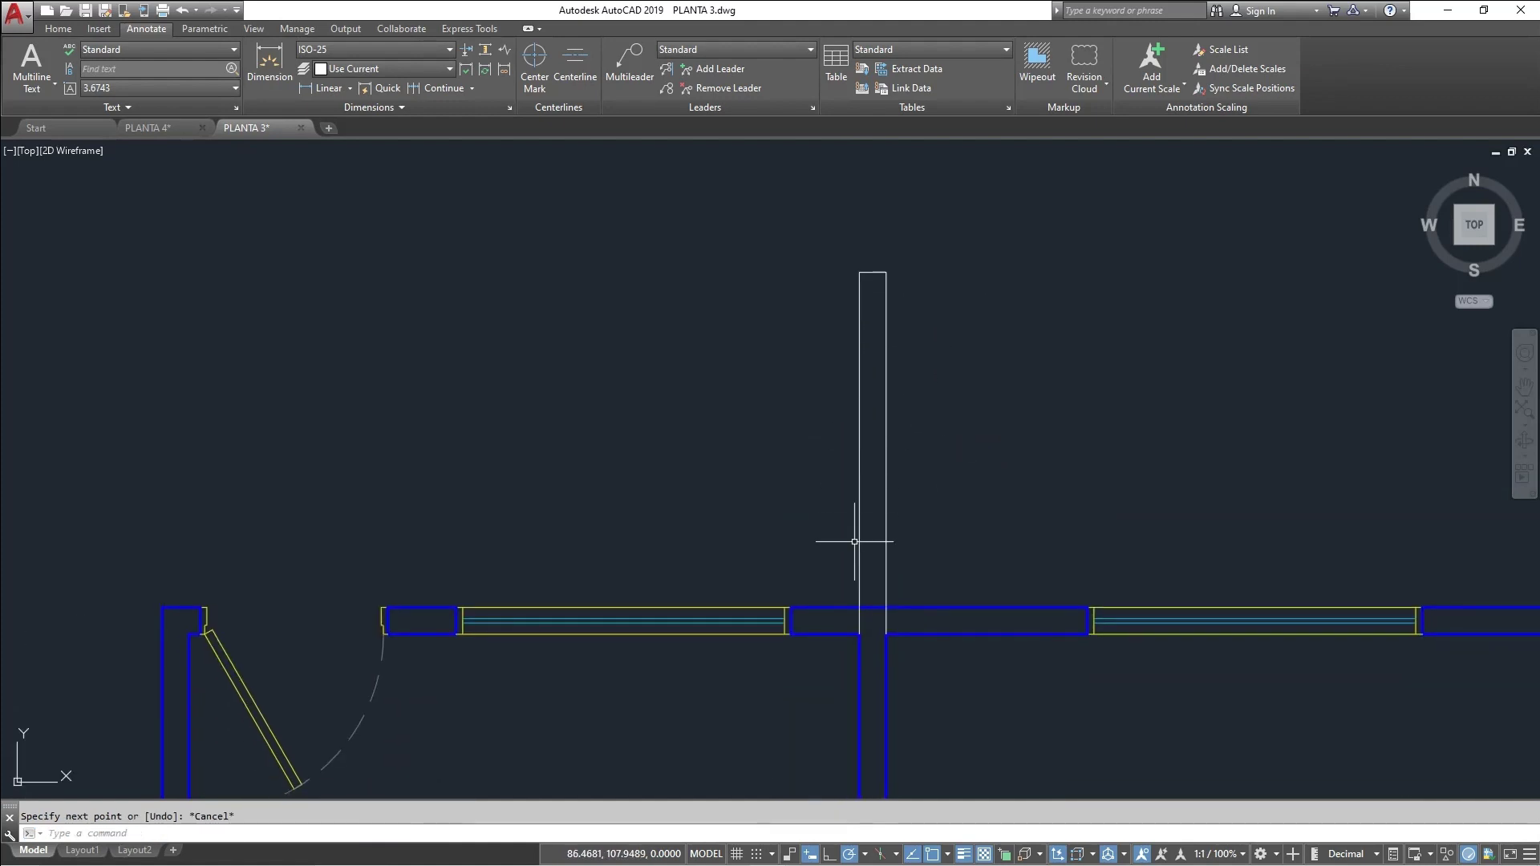
# Trim the two line ends inside the outer wall and the outer wall's face between them to open the junction
pyautogui.scroll(3, 911, 539)
pyautogui.scroll(-3, 892, 555)
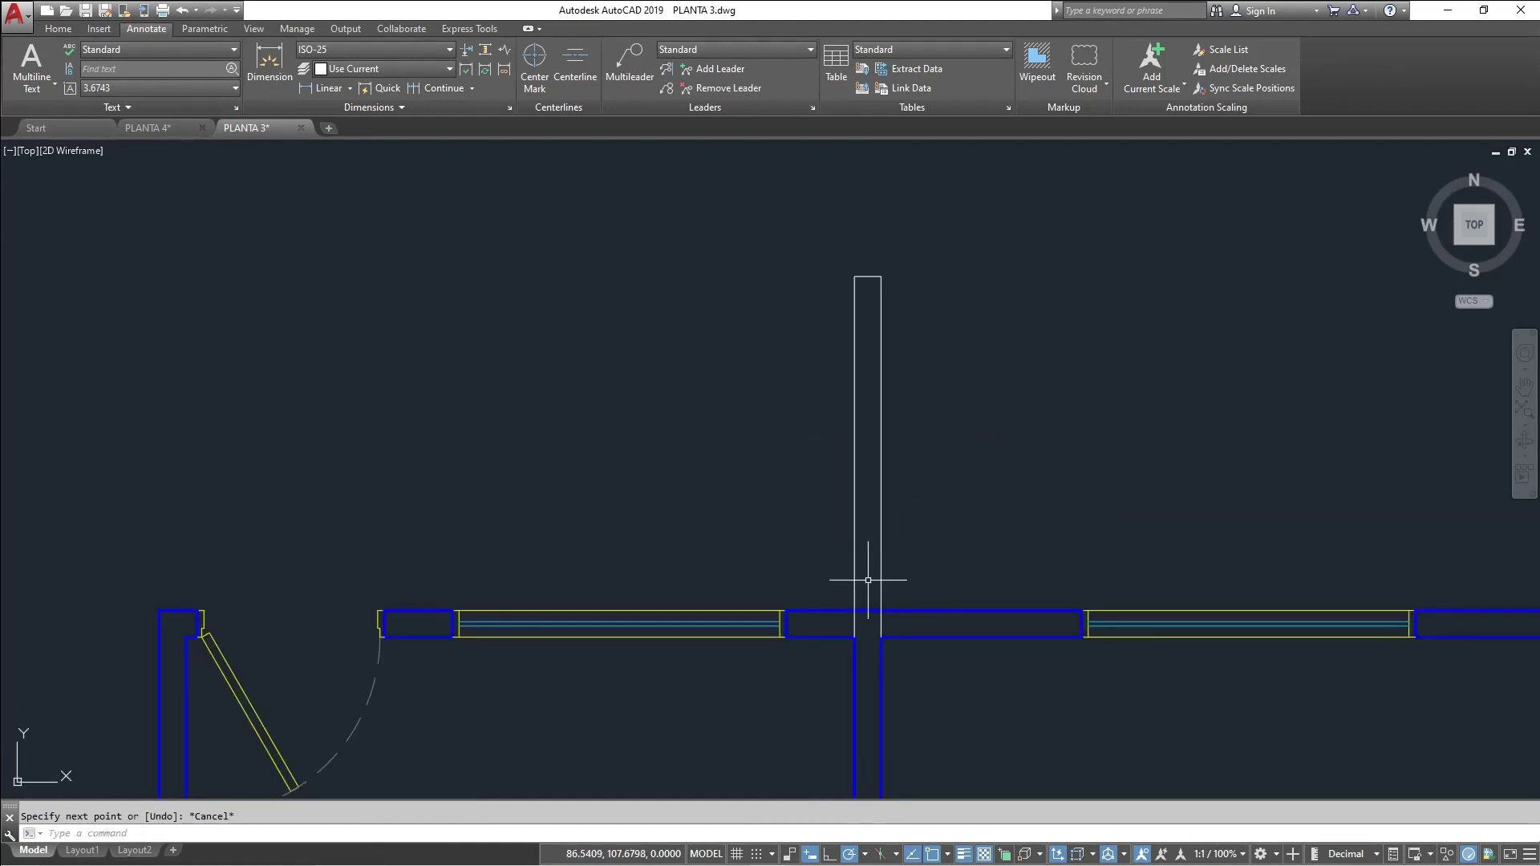
pyautogui.press('space')
pyautogui.click(892, 624)
pyautogui.scroll(2, 870, 622)
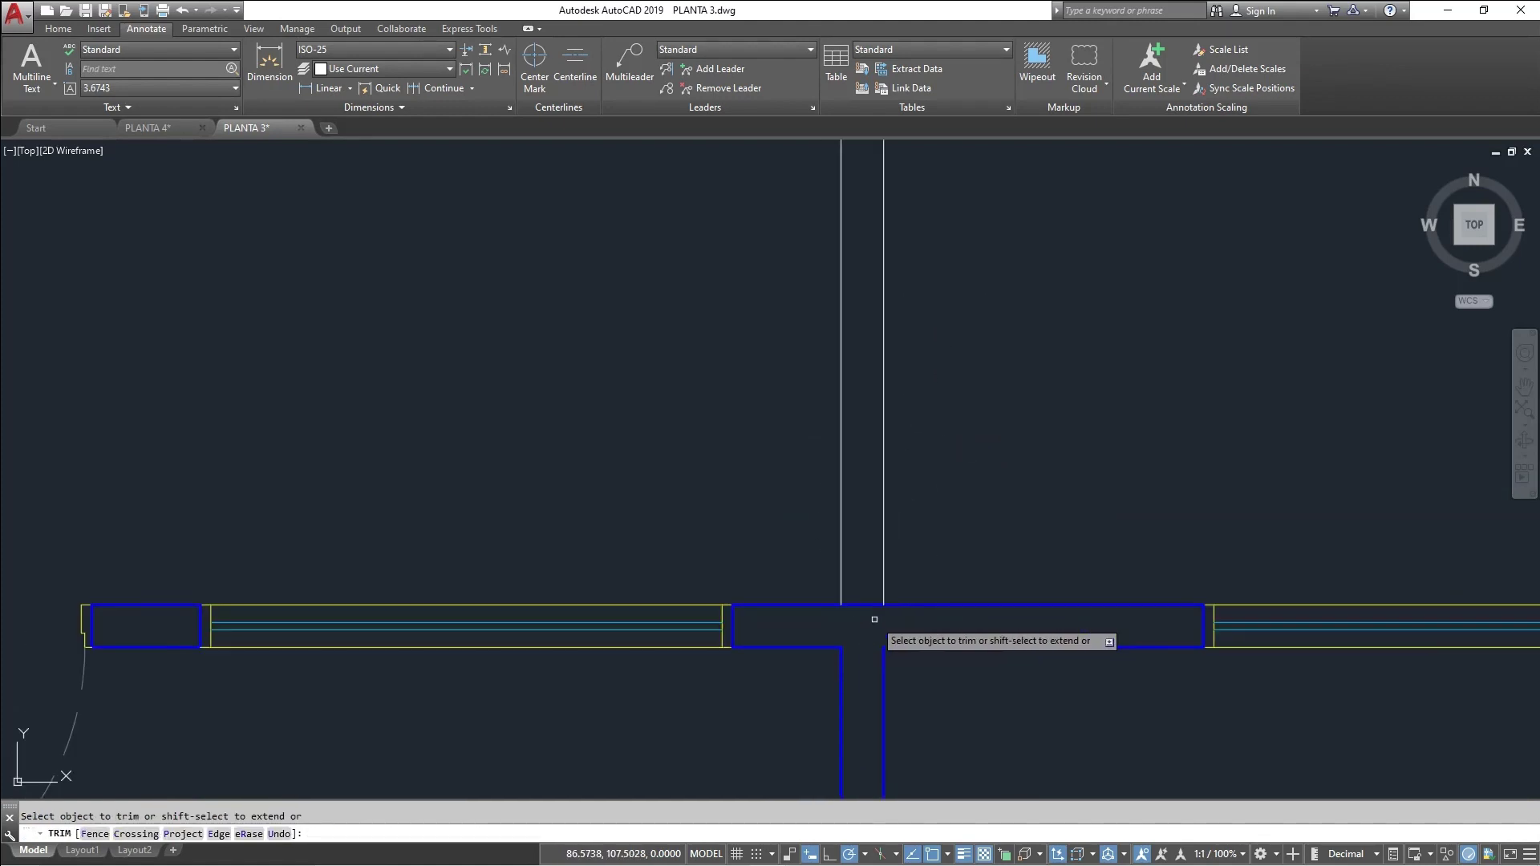
pyautogui.press('Escape')
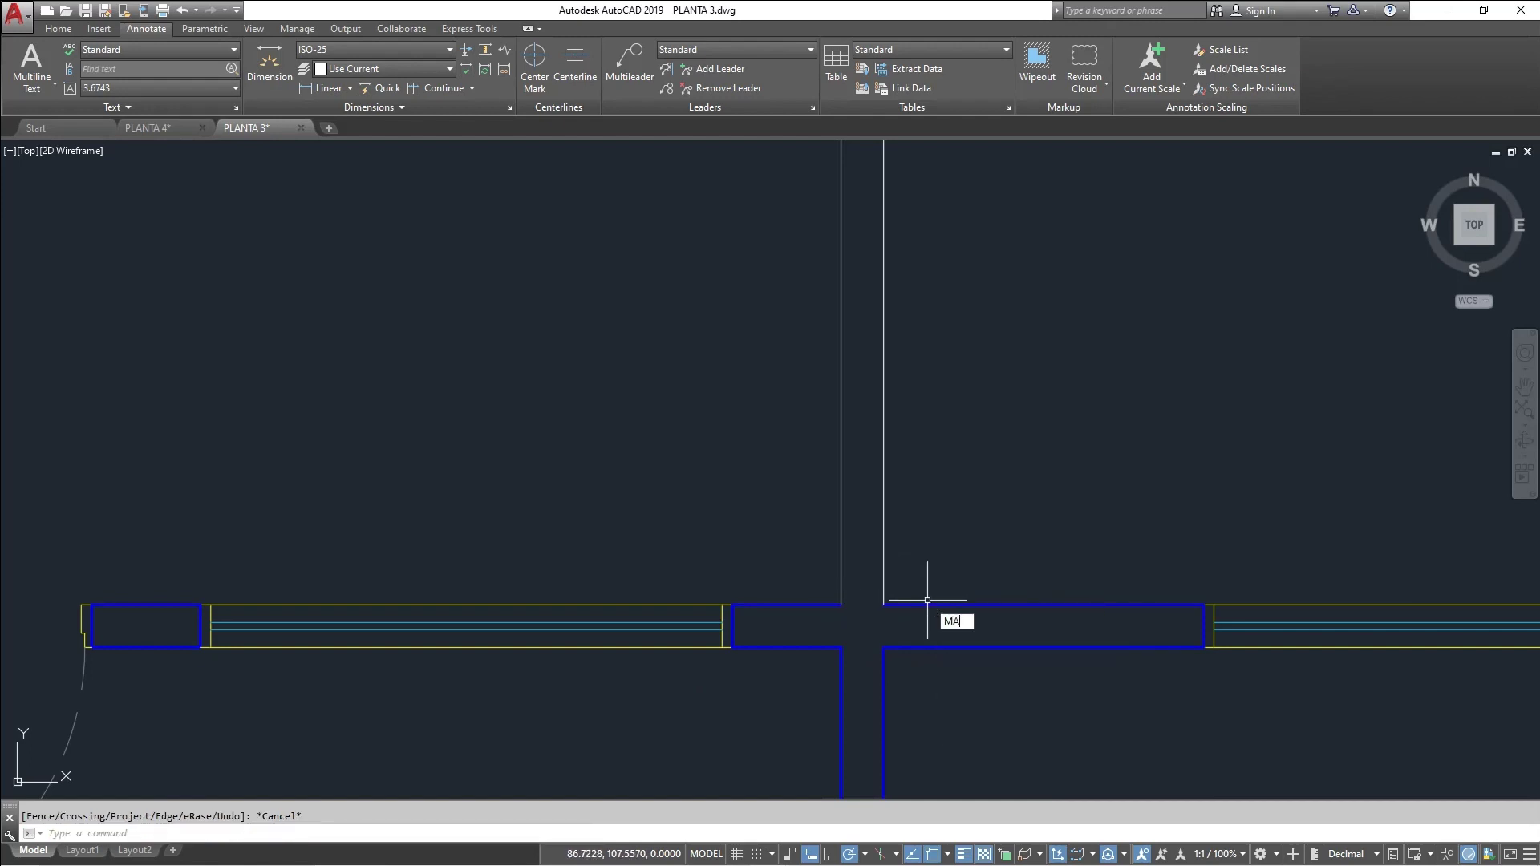
# Match the new exterior wall's two side lines and end line to the blue outer wall's properties
pyautogui.write('MA')
pyautogui.press('Return')
pyautogui.click(928, 604)
pyautogui.scroll(-2, 923, 533)
pyautogui.moveTo(934, 389); pyautogui.dragTo(974, 526, button='middle')
pyautogui.click(972, 526)
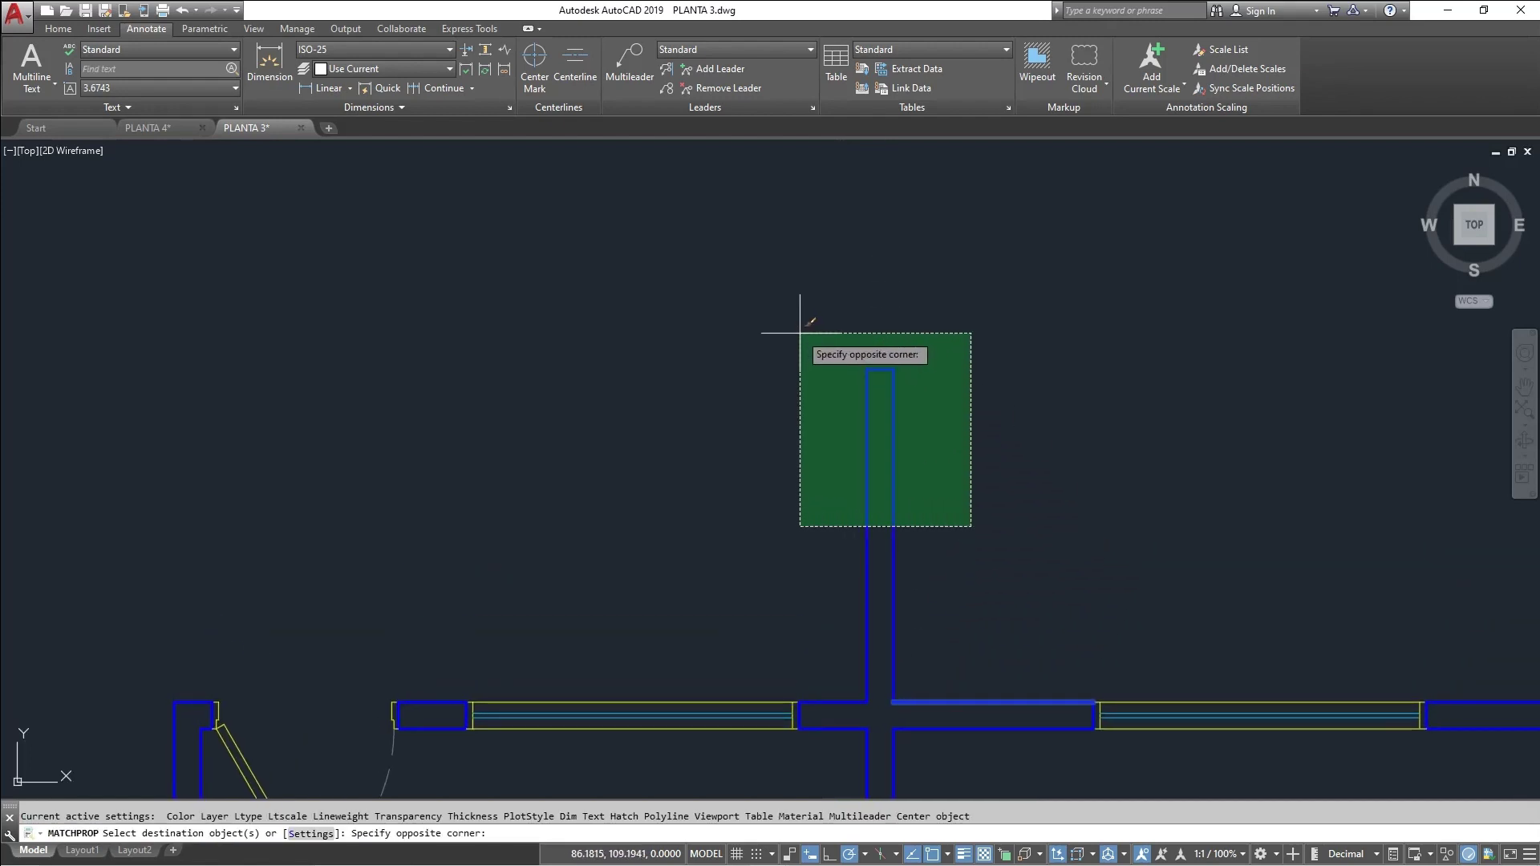
pyautogui.click(817, 334)
pyautogui.moveTo(683, 428); pyautogui.dragTo(835, 367, button='middle')
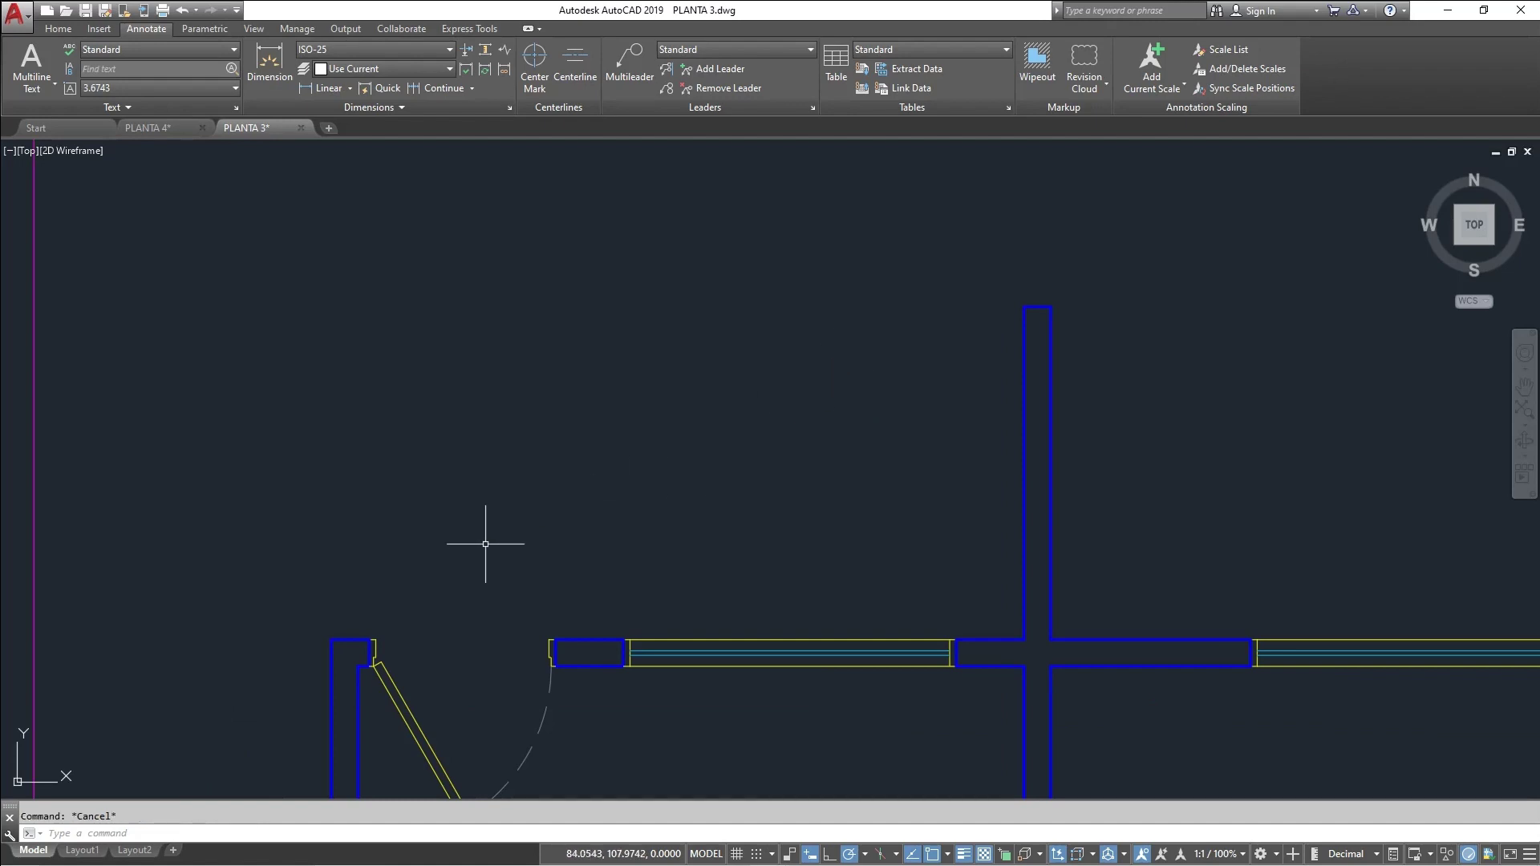
# Draw a rectangle outside COZINHA from its outer wall corner to the near end corner of the new exterior wall
pyautogui.write('REC')
pyautogui.press('Return')
pyautogui.click(332, 639)
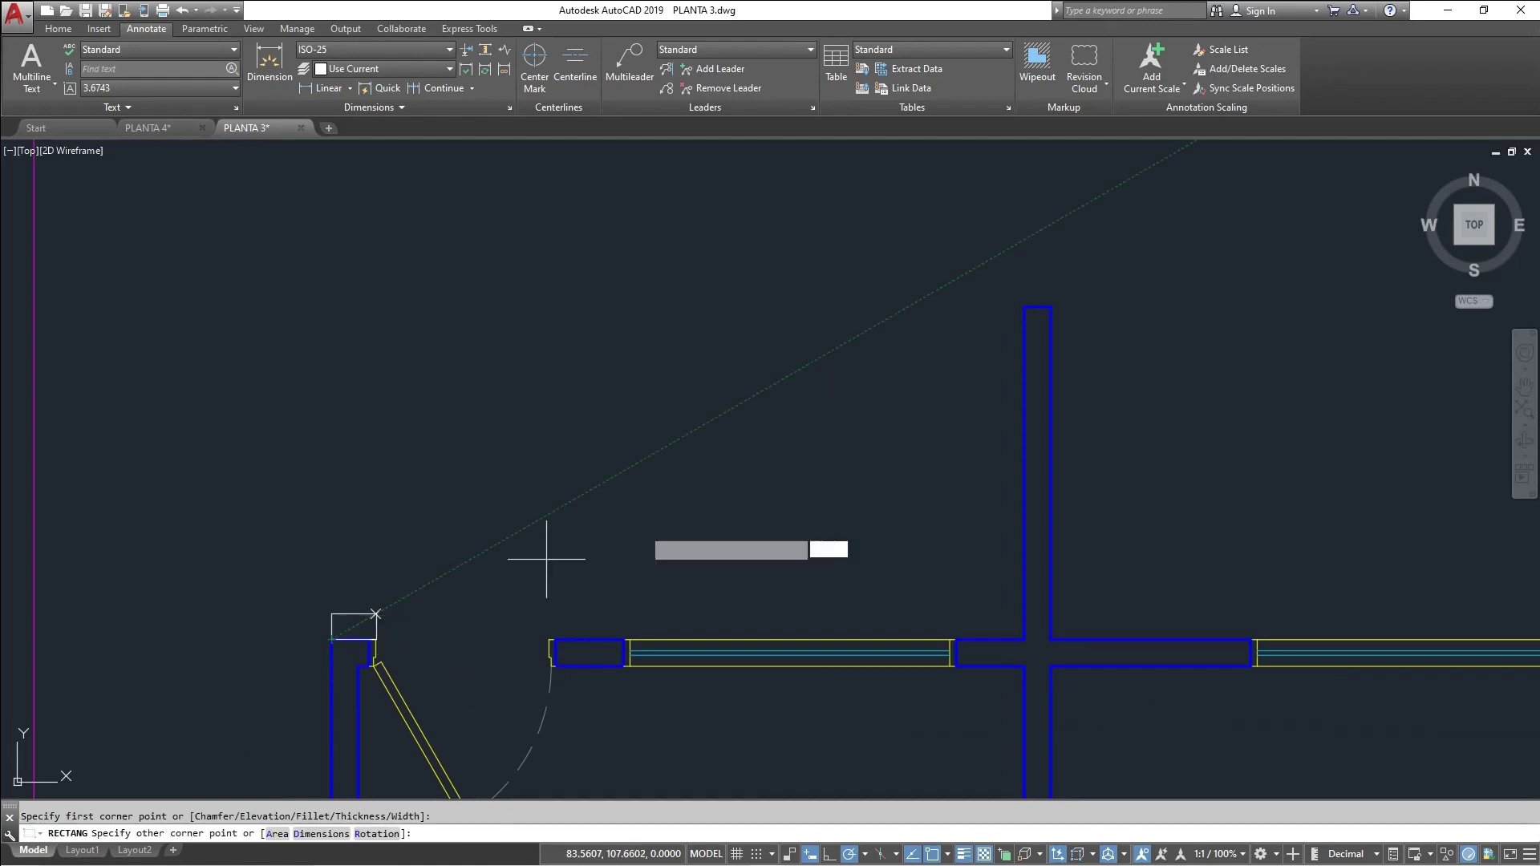
pyautogui.click(1024, 305)
# Explode the rectangle and erase its edge along the COZINHA outer wall
pyautogui.click(826, 447)
pyautogui.click(691, 284)
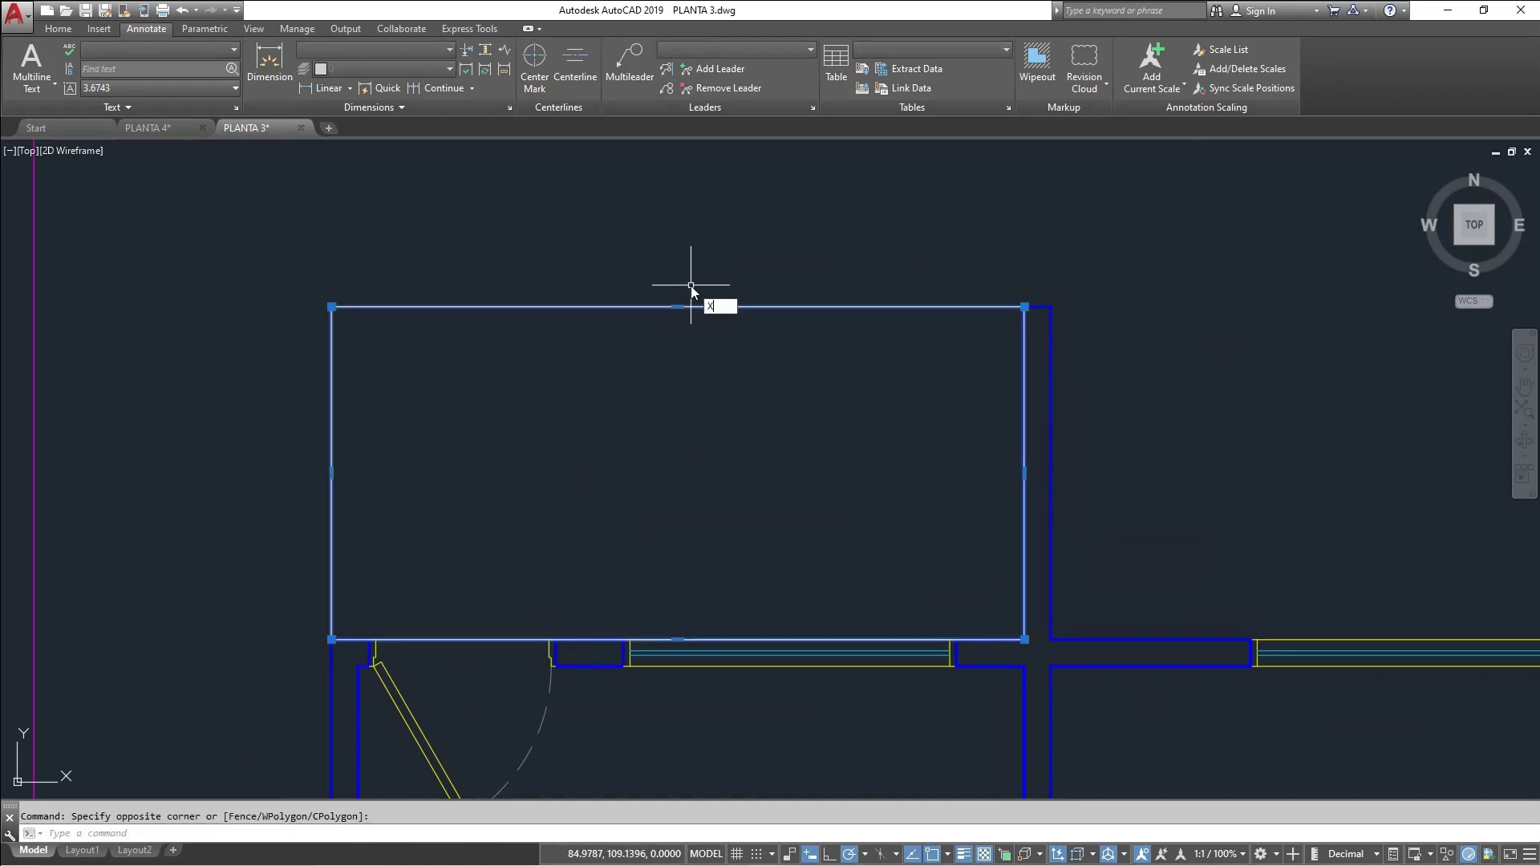
pyautogui.press('Return')
pyautogui.click(629, 537)
pyautogui.click(447, 647)
pyautogui.press('Delete')
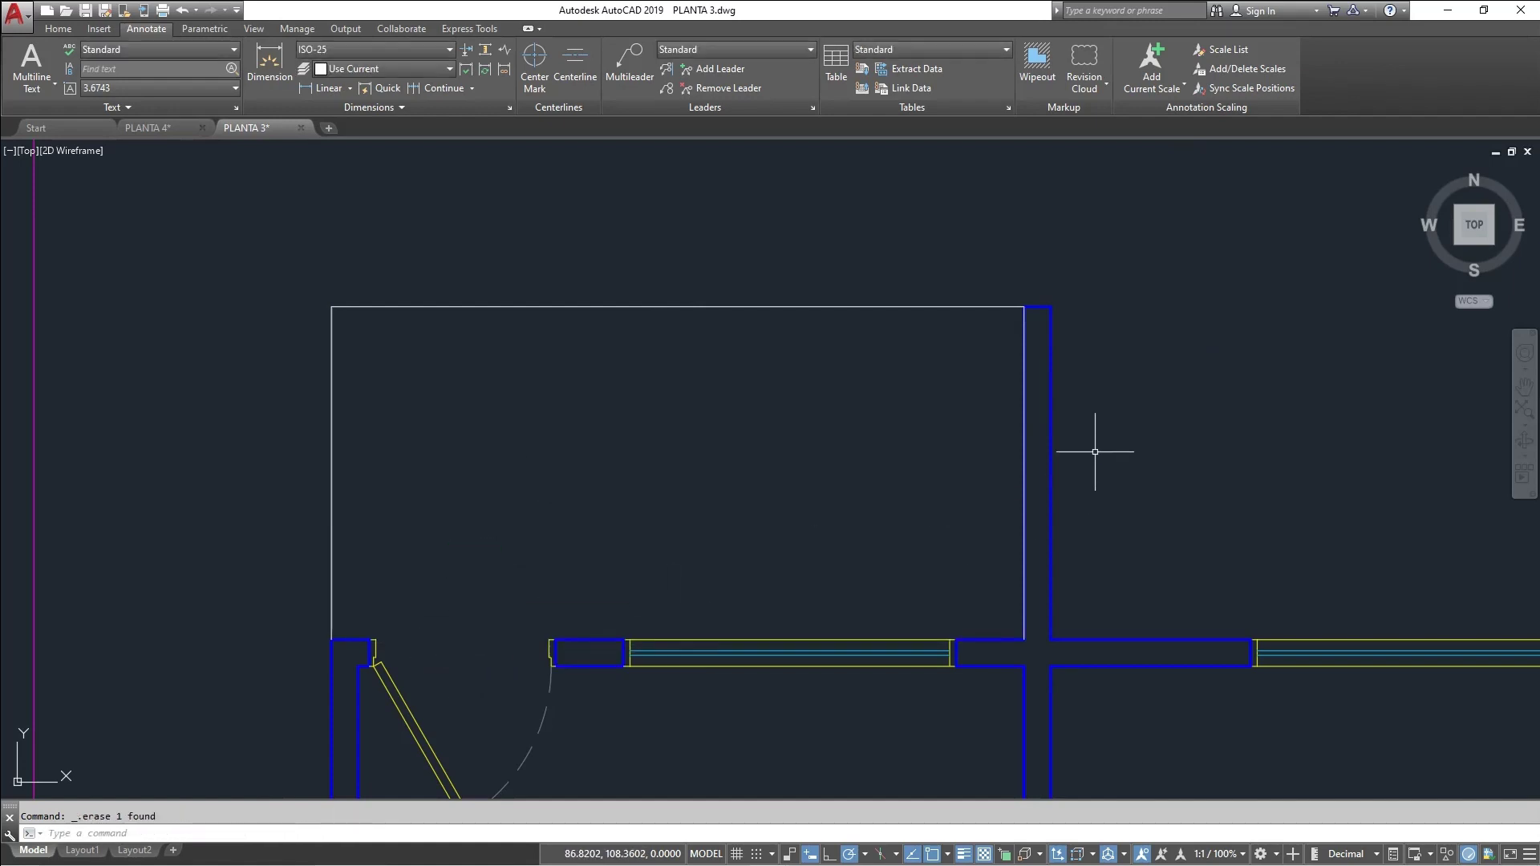
# Examine the outline outside COZINHA and its connection to the new exterior wall
pyautogui.scroll(-2, 921, 355)
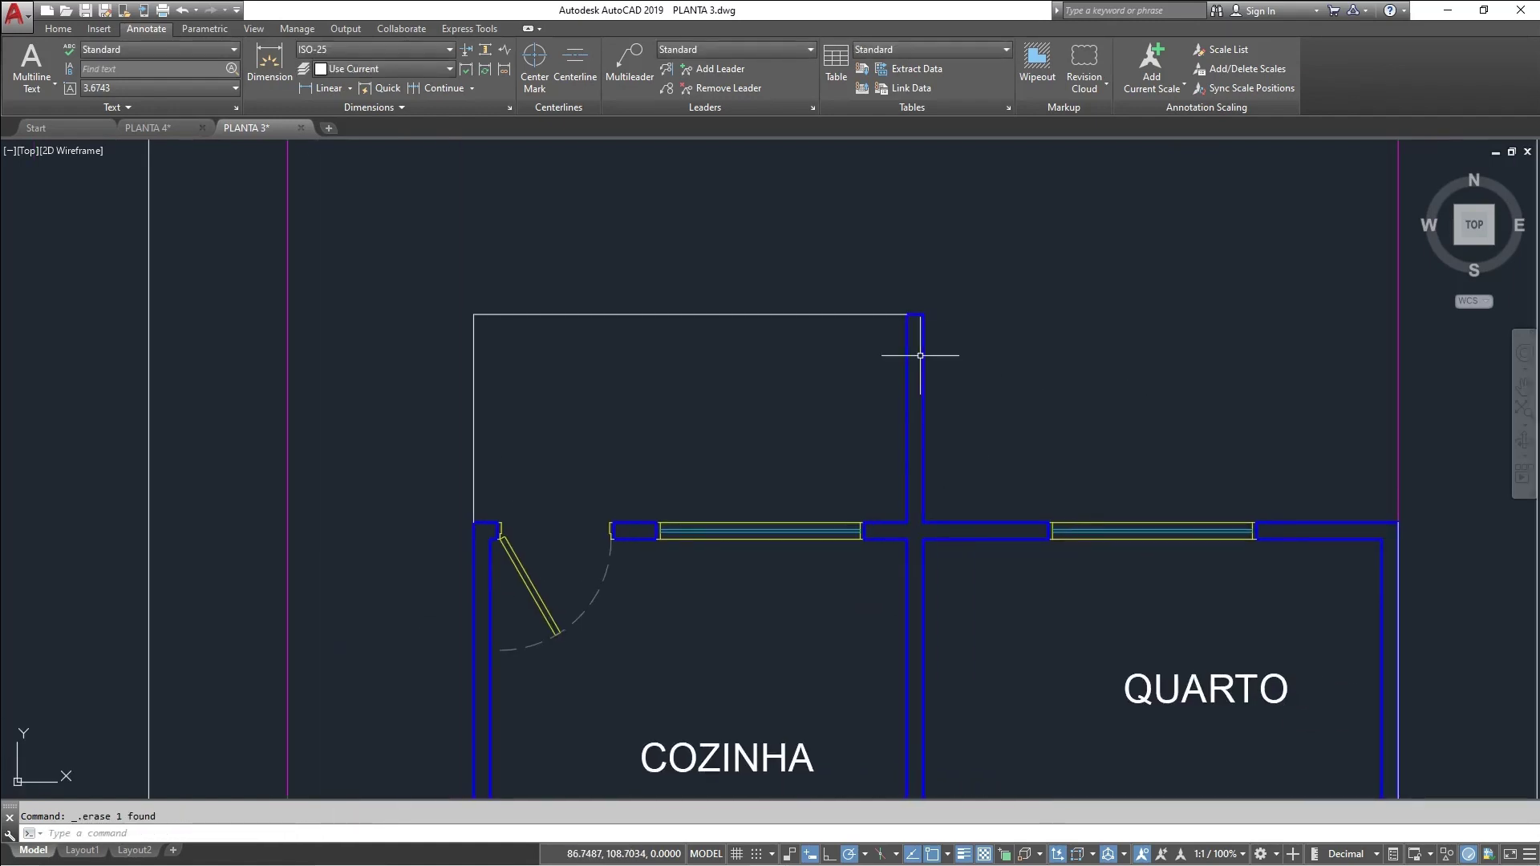
pyautogui.click(612, 248)
pyautogui.click(345, 437)
pyautogui.scroll(-2, 706, 288)
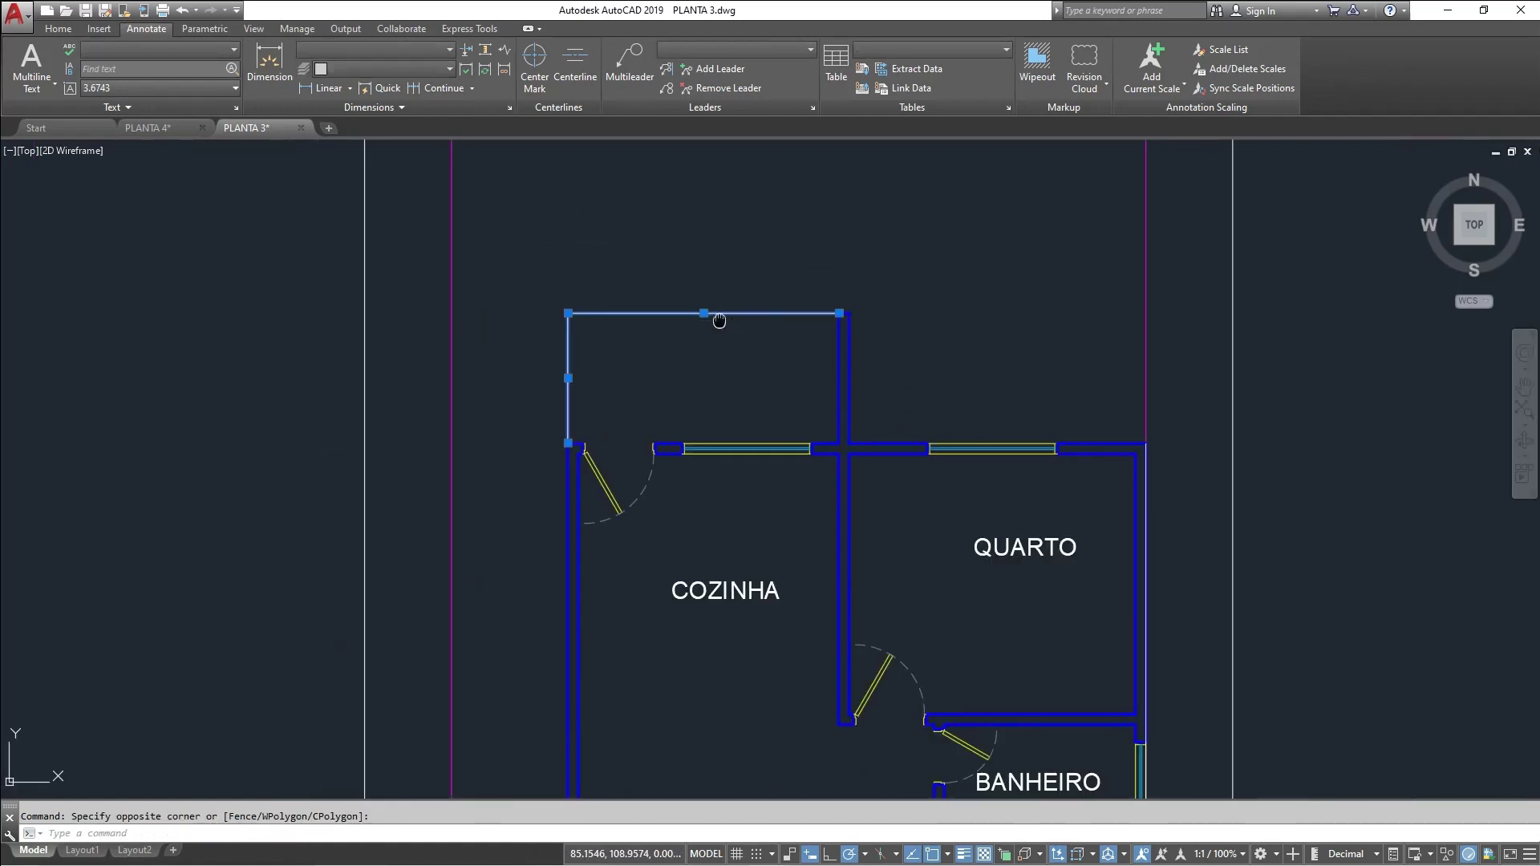
pyautogui.moveTo(715, 320); pyautogui.dragTo(796, 401, button='middle')
pyautogui.press('Escape')
pyautogui.scroll(6, 787, 389)
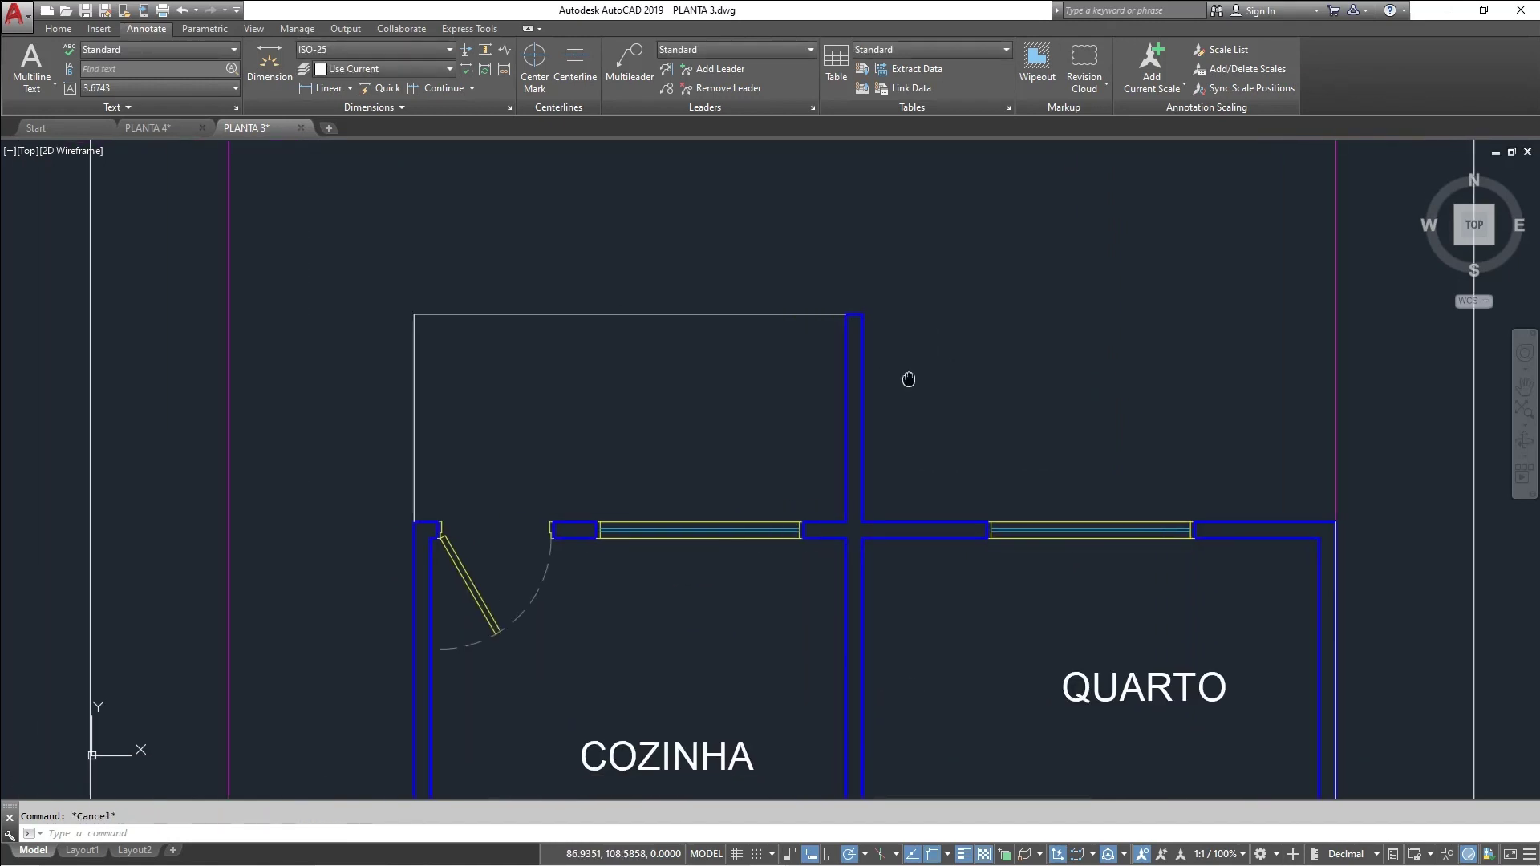
pyautogui.scroll(-3, 910, 470)
pyautogui.scroll(4, 904, 561)
pyautogui.scroll(-3, 907, 509)
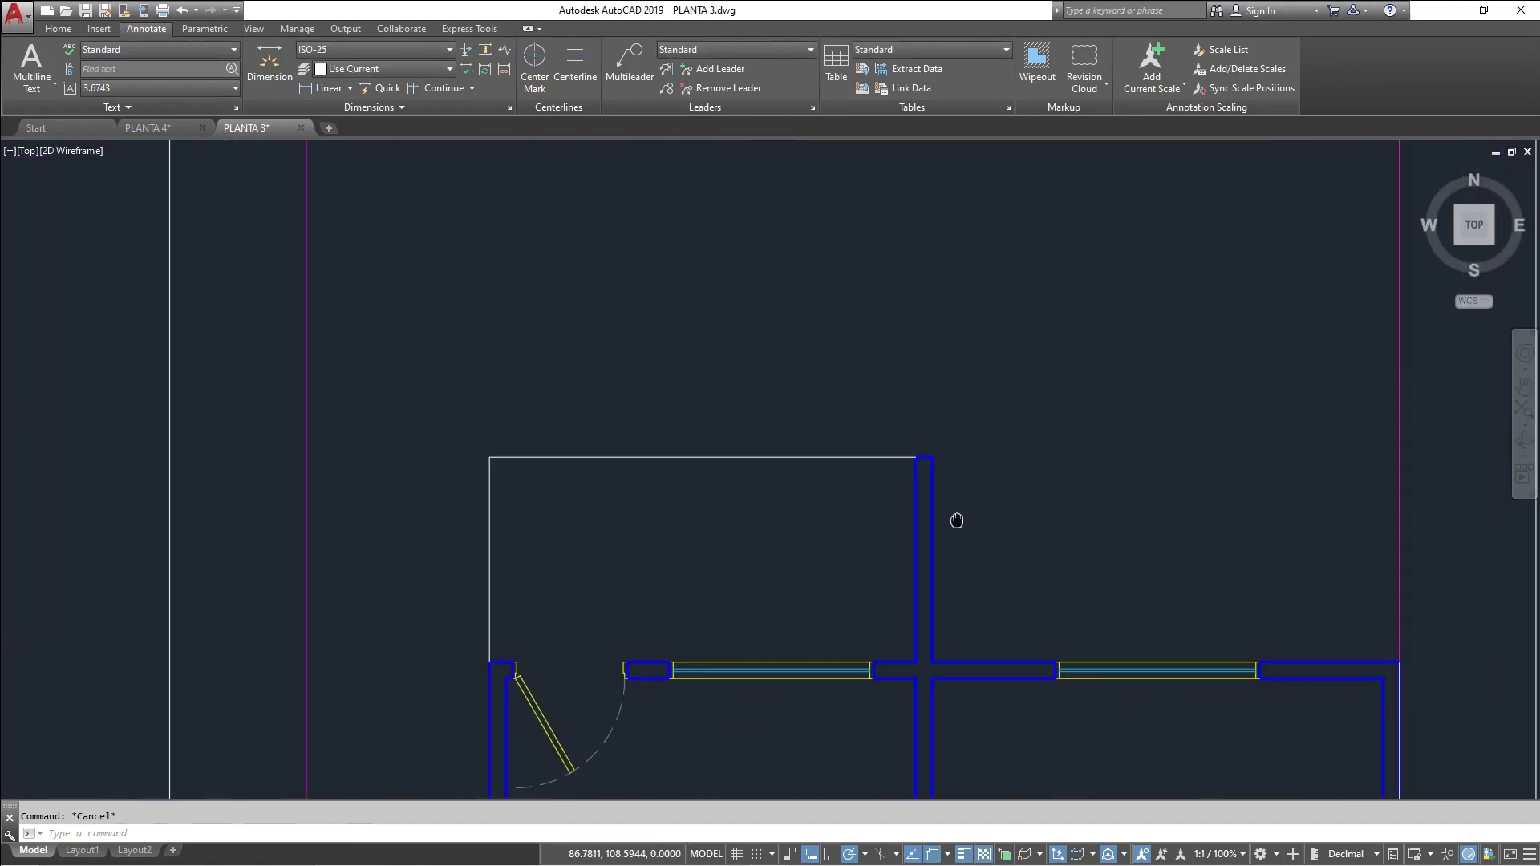
# Join the new exterior wall's two side lines and end line into one polyline
pyautogui.scroll(2, 956, 519)
pyautogui.click(824, 528)
pyautogui.click(752, 488)
pyautogui.press('Escape')
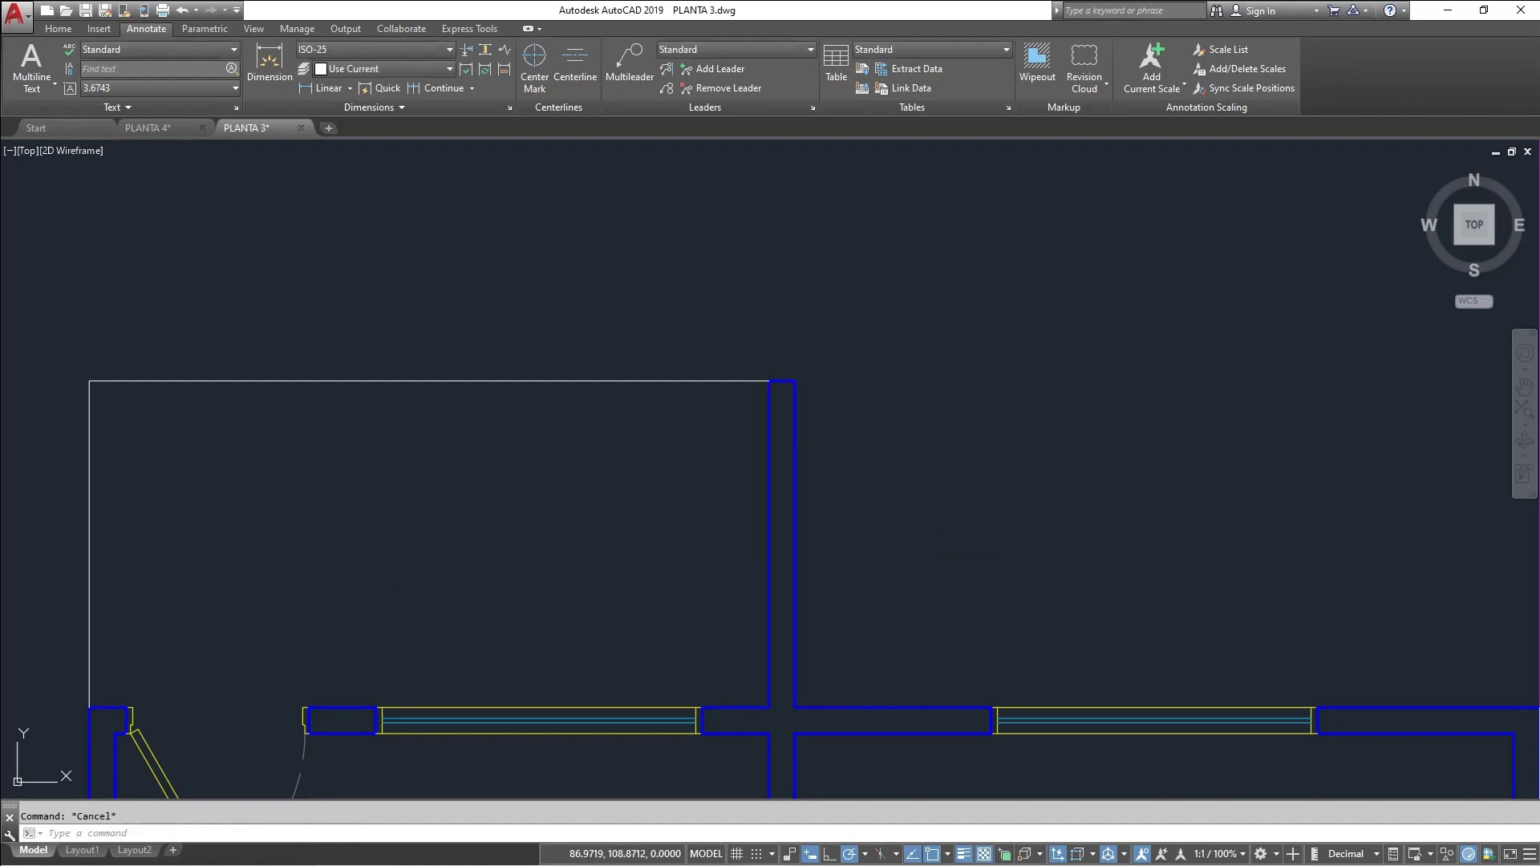
pyautogui.click(839, 468)
pyautogui.click(745, 431)
pyautogui.click(826, 422)
pyautogui.click(787, 348)
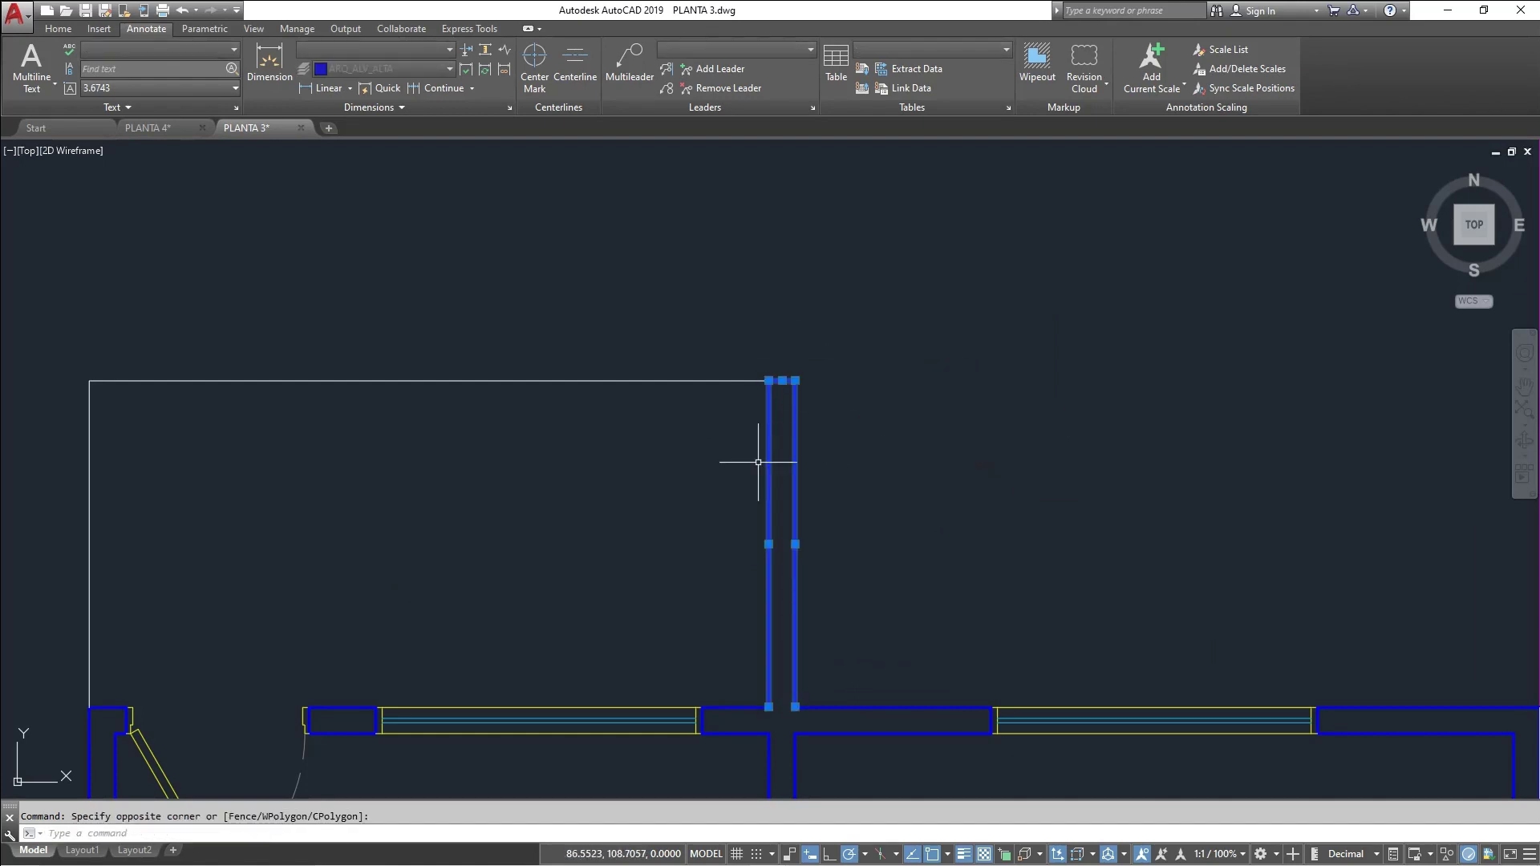
pyautogui.scroll(4, 789, 492)
pyautogui.scroll(-2, 820, 537)
pyautogui.moveTo(827, 540)
pyautogui.mouseDown(button='middle')
pyautogui.moveTo(886, 481)
pyautogui.moveTo(892, 394)
pyautogui.moveTo(847, 430)
pyautogui.mouseUp(button='middle')
pyautogui.scroll(-2, 892, 394)
pyautogui.press('Escape')
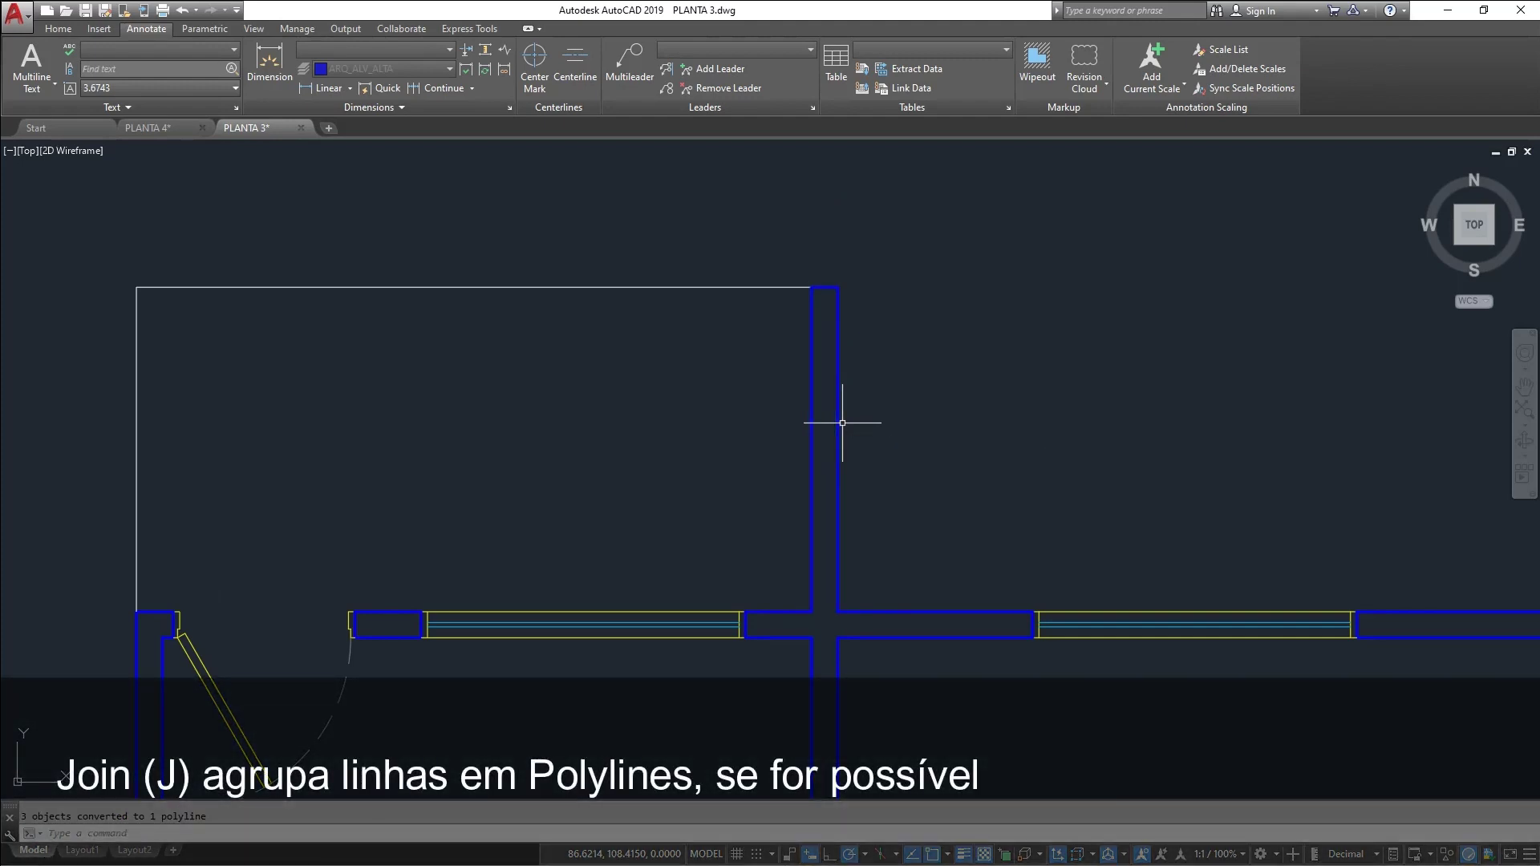
pyautogui.click(866, 366)
pyautogui.click(830, 364)
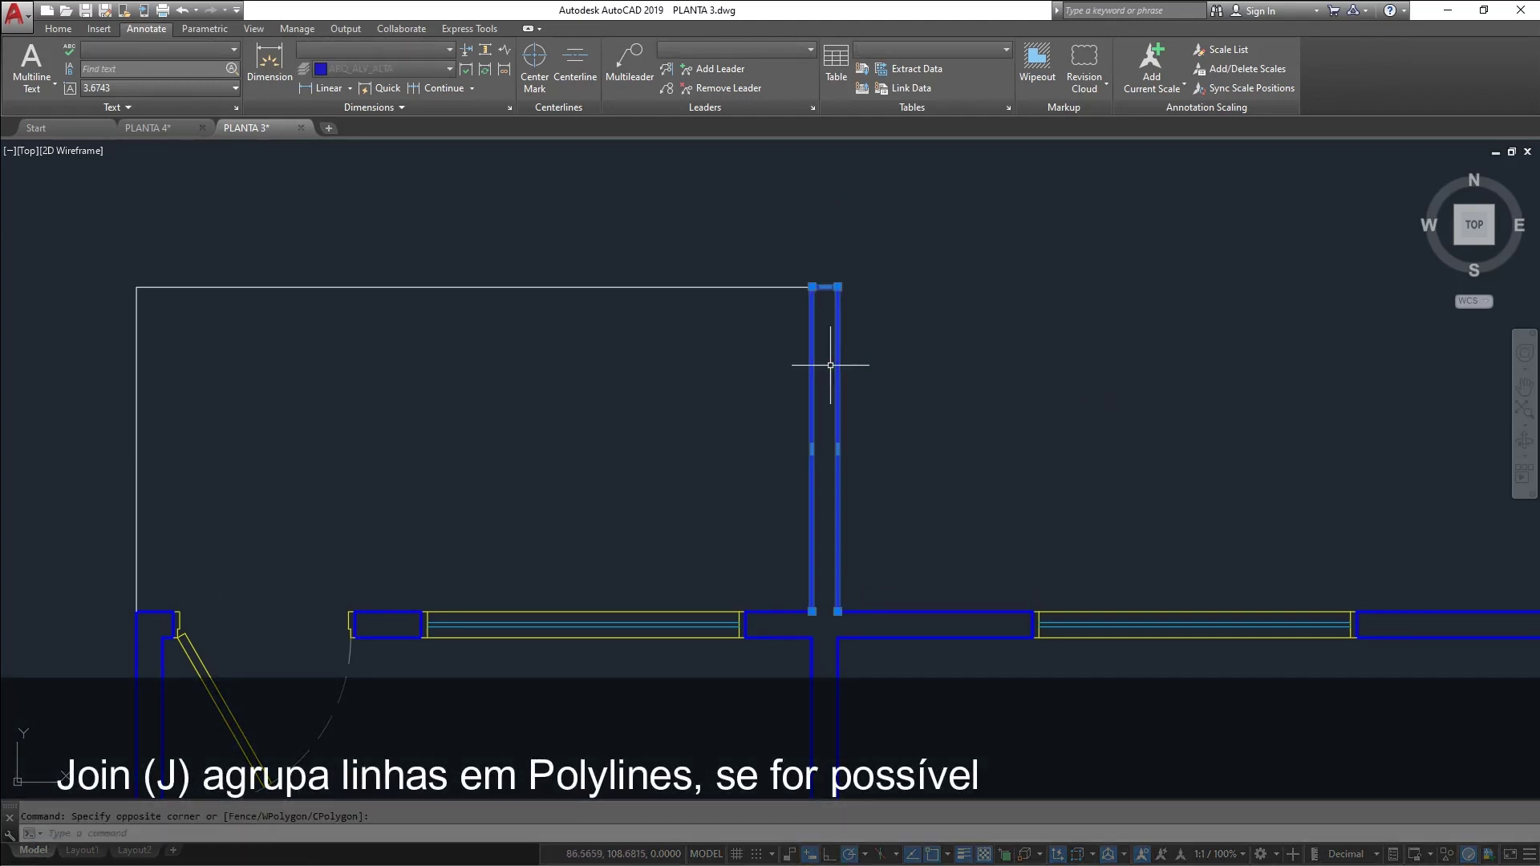
pyautogui.press('Escape')
# Examine how the joined exterior wall outline selects as a single object
pyautogui.moveTo(838, 354); pyautogui.dragTo(830, 385, button='middle')
pyautogui.scroll(2, 874, 533)
pyautogui.click(874, 533)
pyautogui.click(666, 498)
pyautogui.press('Escape')
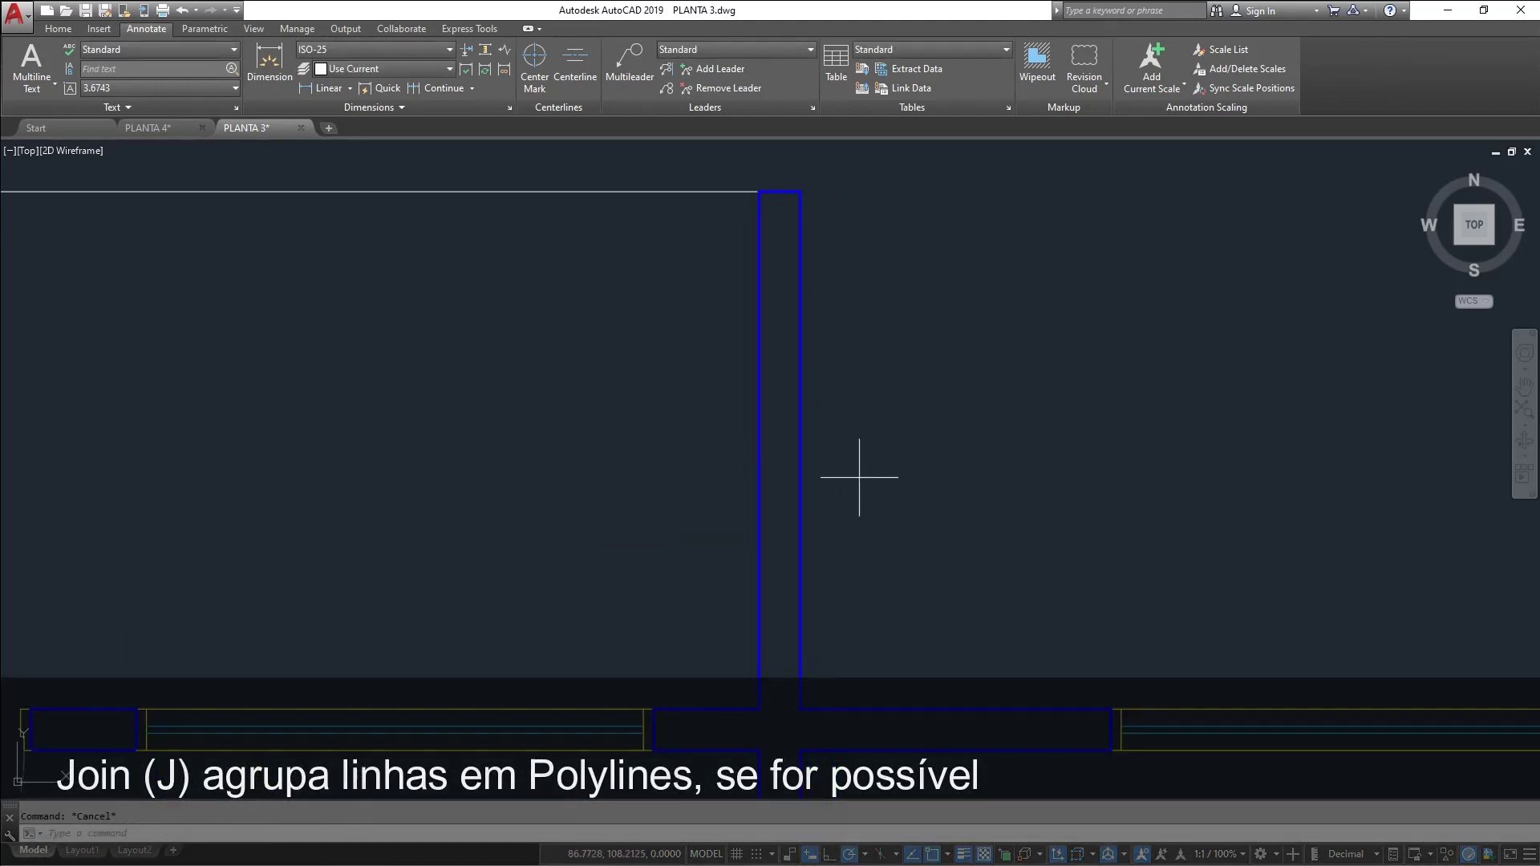
pyautogui.click(860, 475)
pyautogui.click(759, 450)
pyautogui.press('Escape')
pyautogui.click(882, 505)
pyautogui.click(765, 461)
pyautogui.press('Escape')
pyautogui.moveTo(928, 465); pyautogui.dragTo(909, 521, button='middle')
pyautogui.click(877, 581)
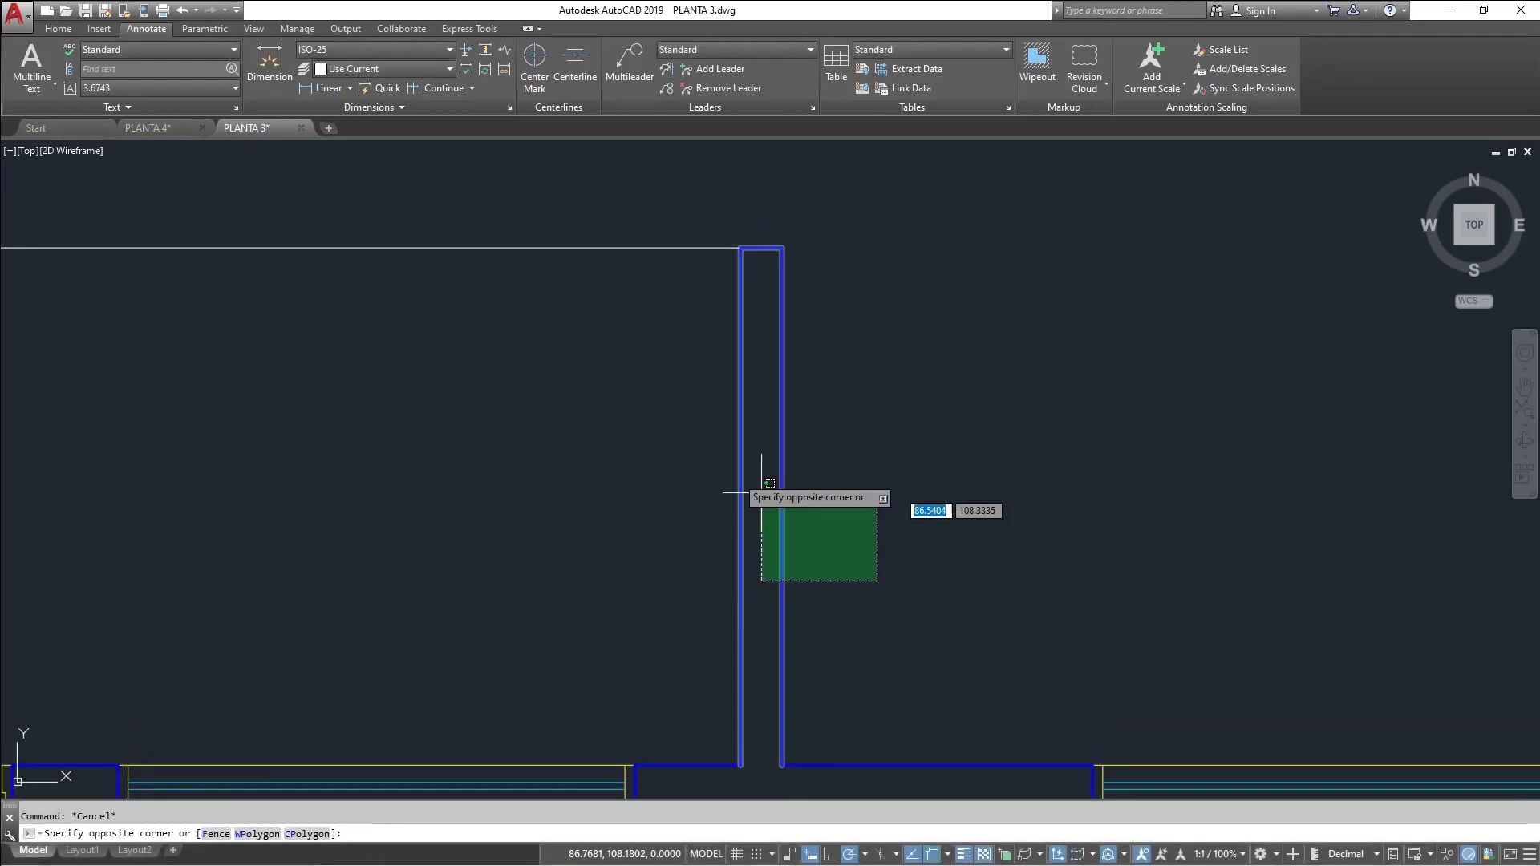
pyautogui.click(732, 489)
pyautogui.press('Escape')
# Explode the joined exterior wall polyline into separate lines
pyautogui.click(829, 658)
pyautogui.click(756, 569)
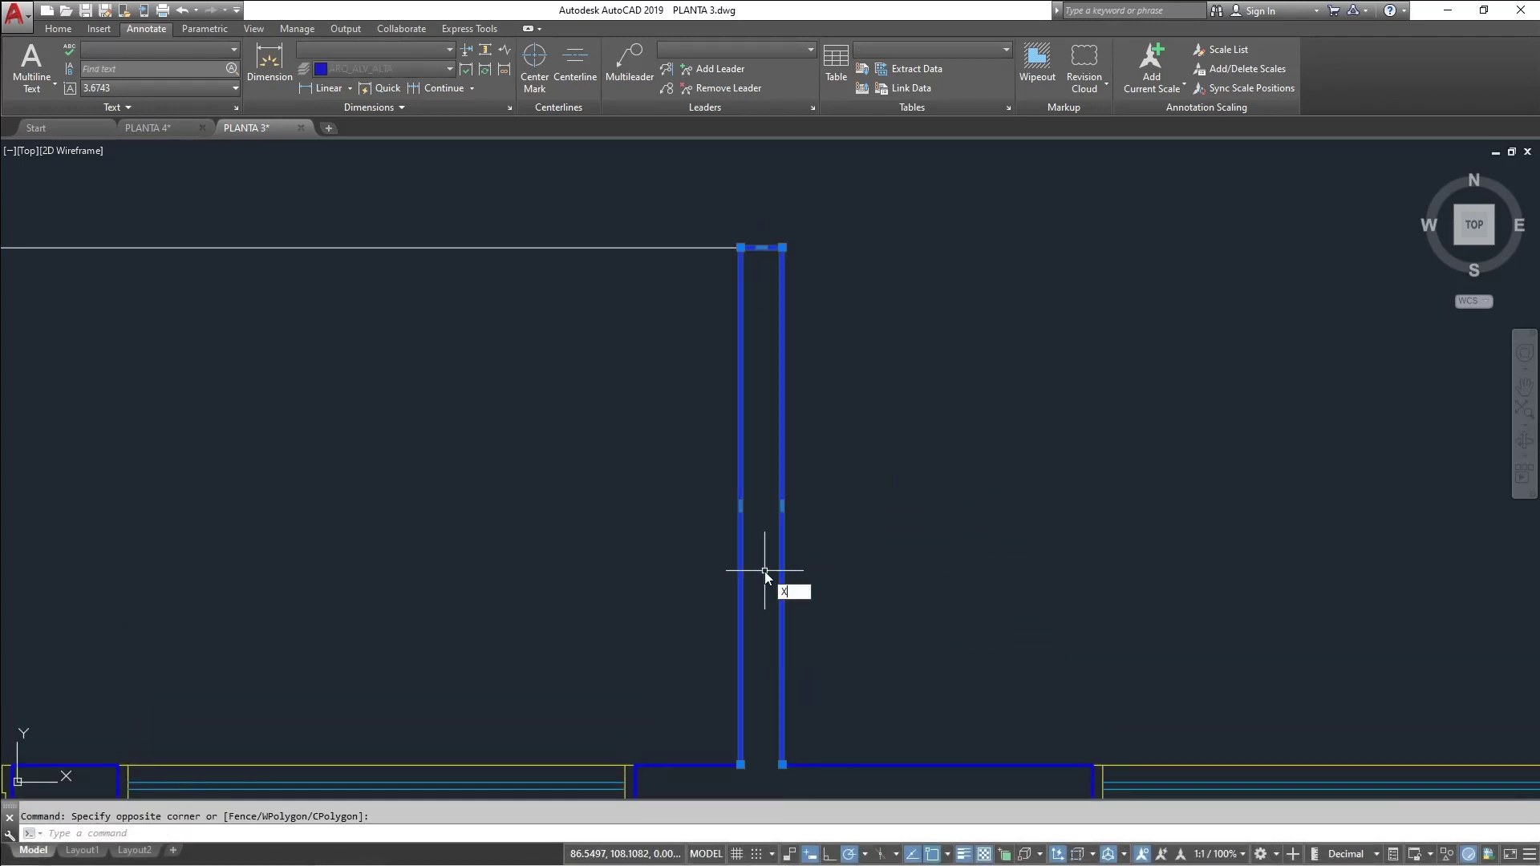
pyautogui.press('Return')
pyautogui.press('Escape')
# Examine whether the exterior wall's side lines and end line select individually
pyautogui.click(816, 553)
pyautogui.click(757, 499)
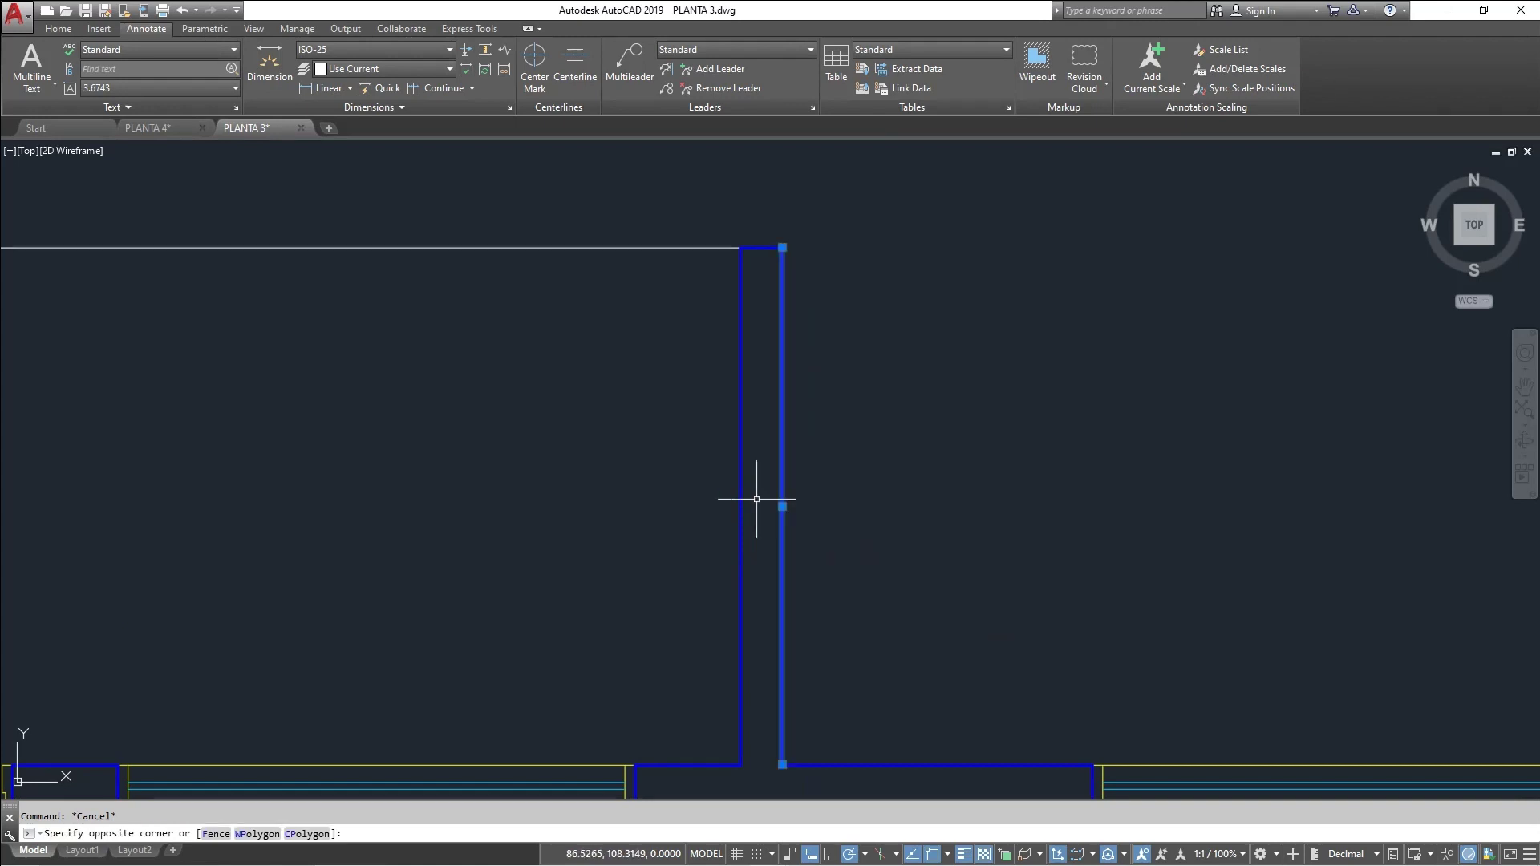
pyautogui.press('Escape')
pyautogui.click(951, 523)
pyautogui.click(762, 221)
pyautogui.click(949, 525)
pyautogui.click(703, 484)
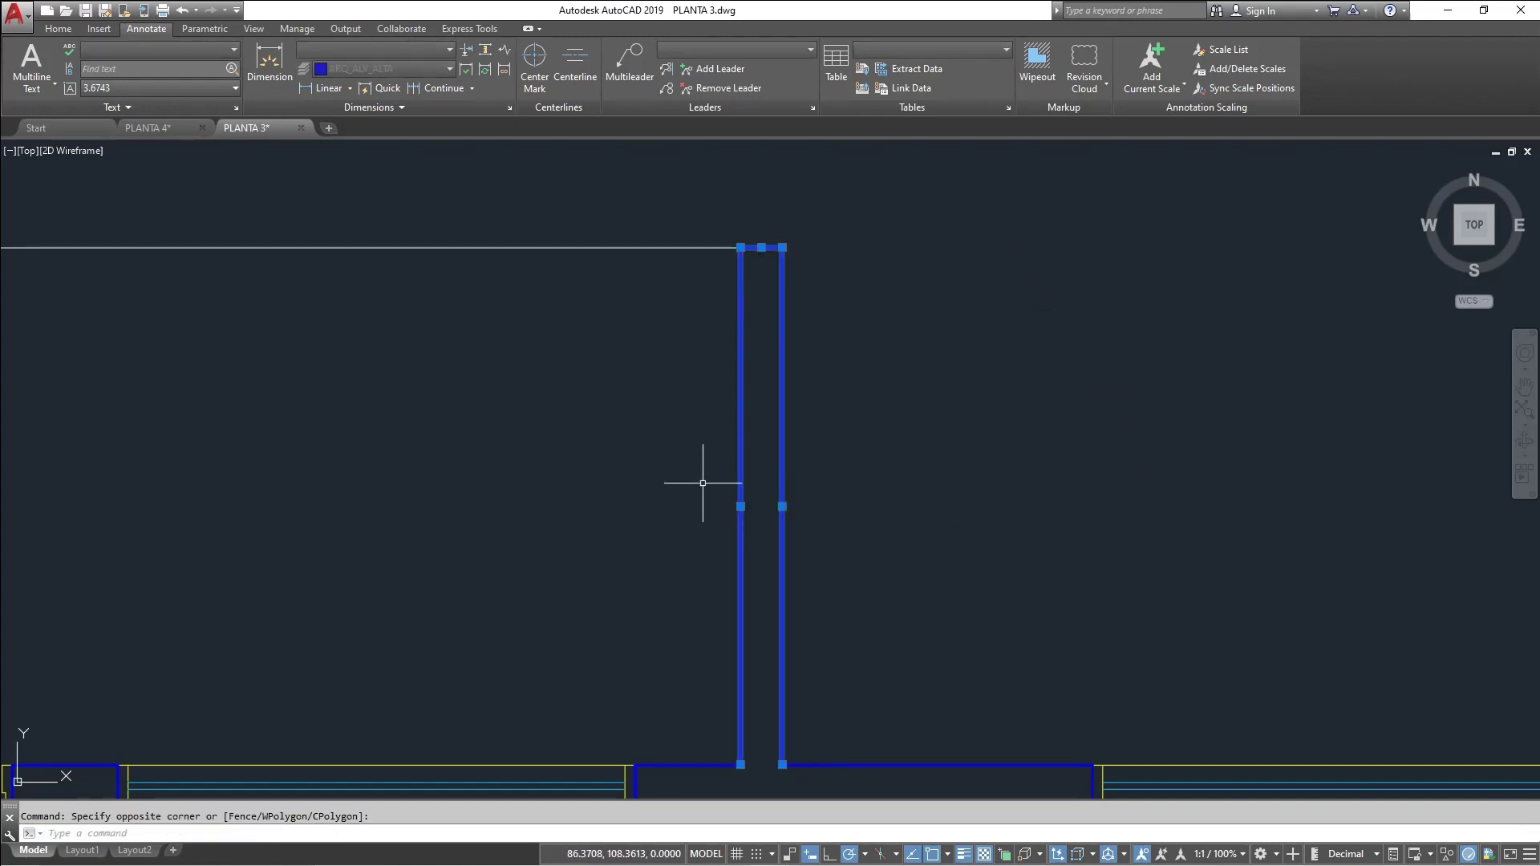
pyautogui.press('Escape')
# Draw a rectangle 2 wide and 0.75 high in SALA, starting just beside the room label
pyautogui.scroll(-5, 704, 450)
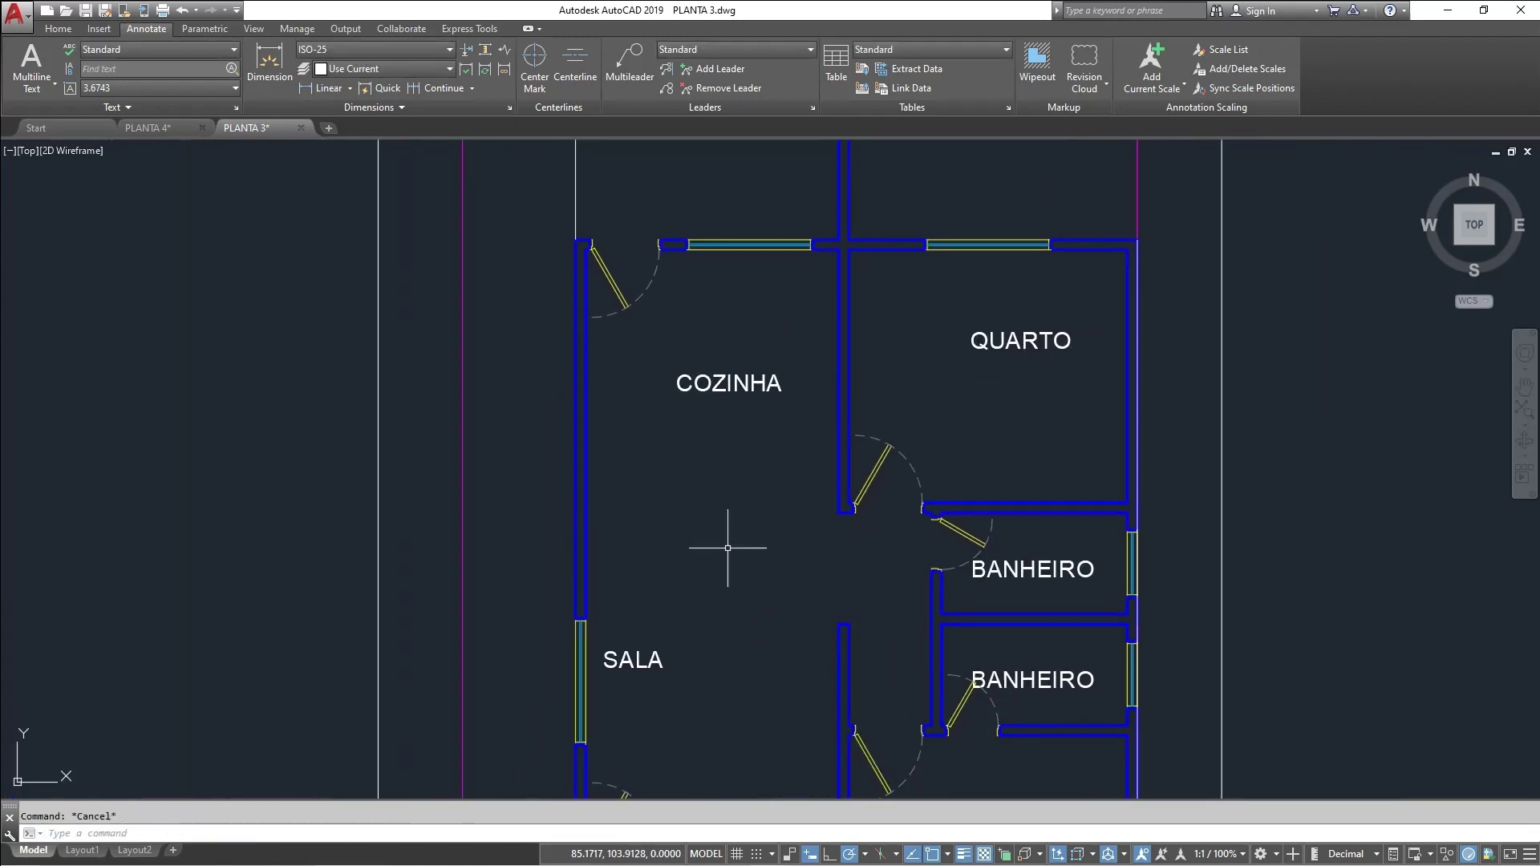
pyautogui.moveTo(672, 626); pyautogui.dragTo(713, 466, button='middle')
pyautogui.scroll(2, 636, 485)
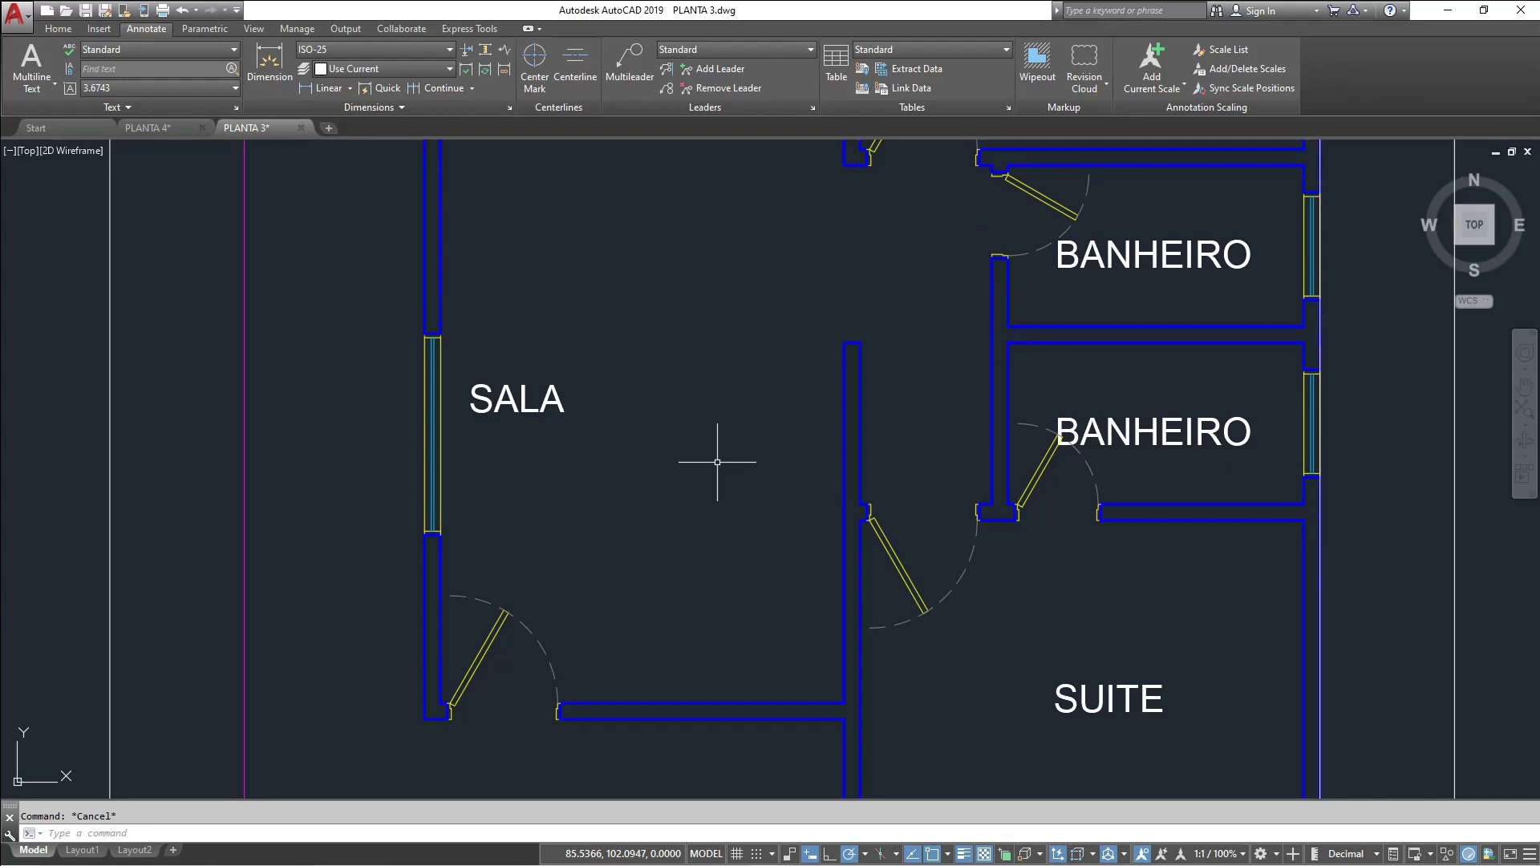
pyautogui.moveTo(717, 462)
pyautogui.mouseDown(button='middle')
pyautogui.moveTo(802, 474)
pyautogui.moveTo(820, 435)
pyautogui.moveTo(718, 487)
pyautogui.mouseUp(button='middle')
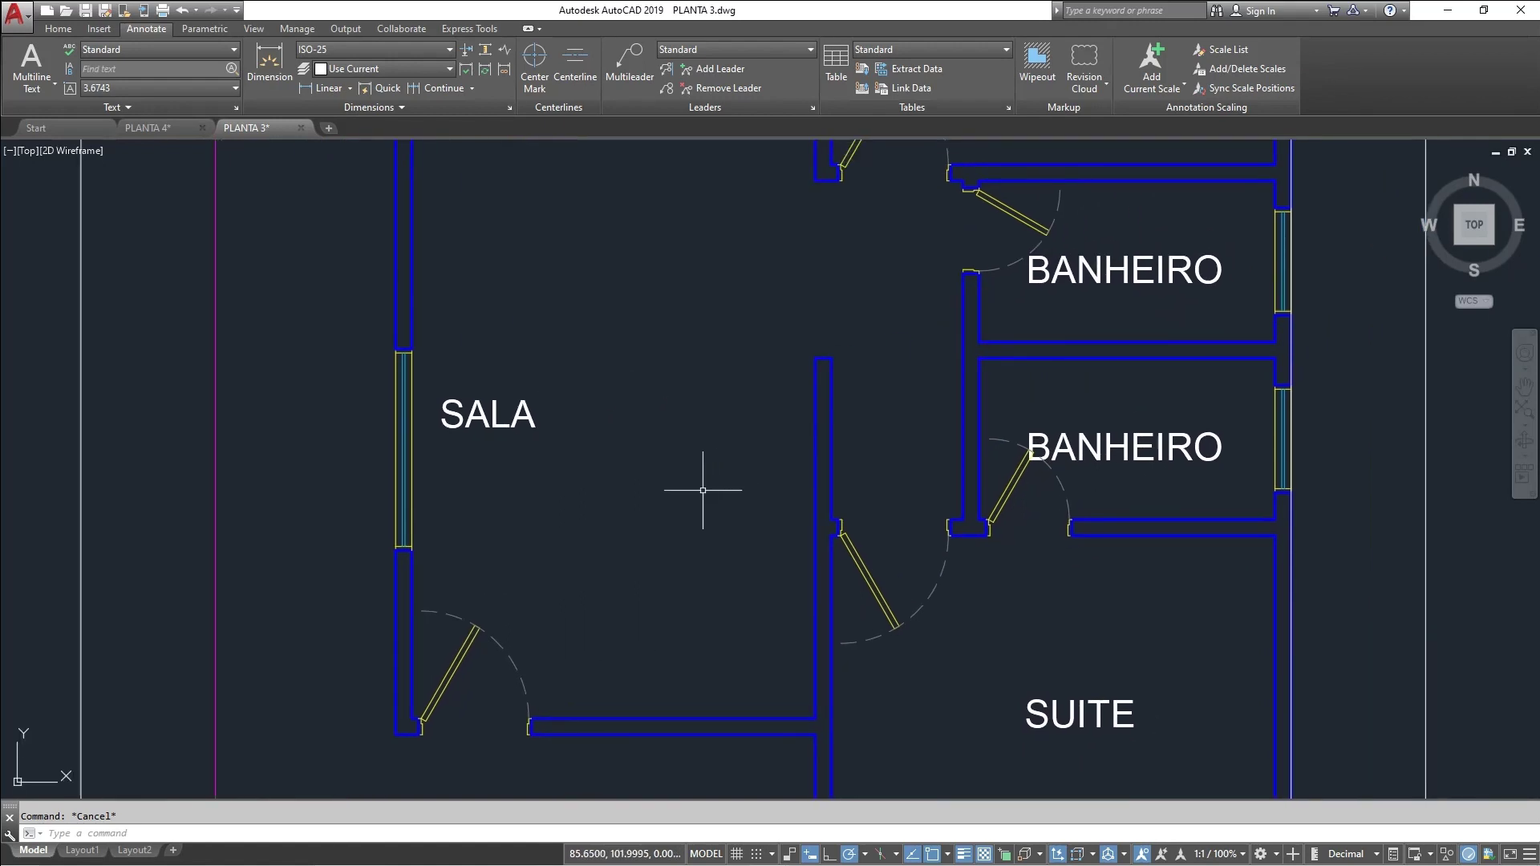
pyautogui.moveTo(702, 458); pyautogui.dragTo(653, 470, button='middle')
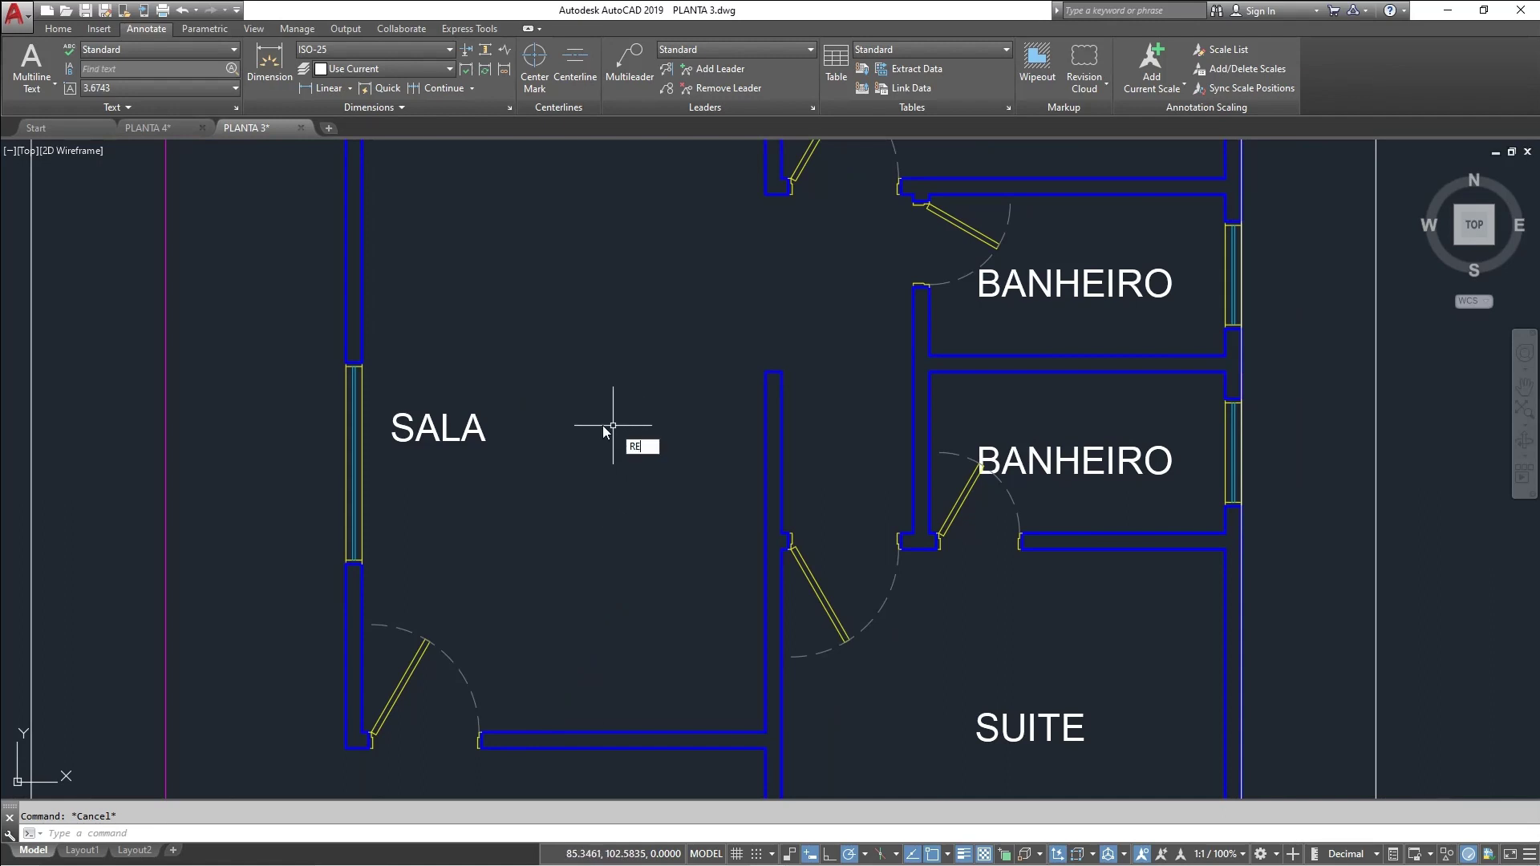
pyautogui.press('Escape')
pyautogui.write('REC')
pyautogui.press('Return')
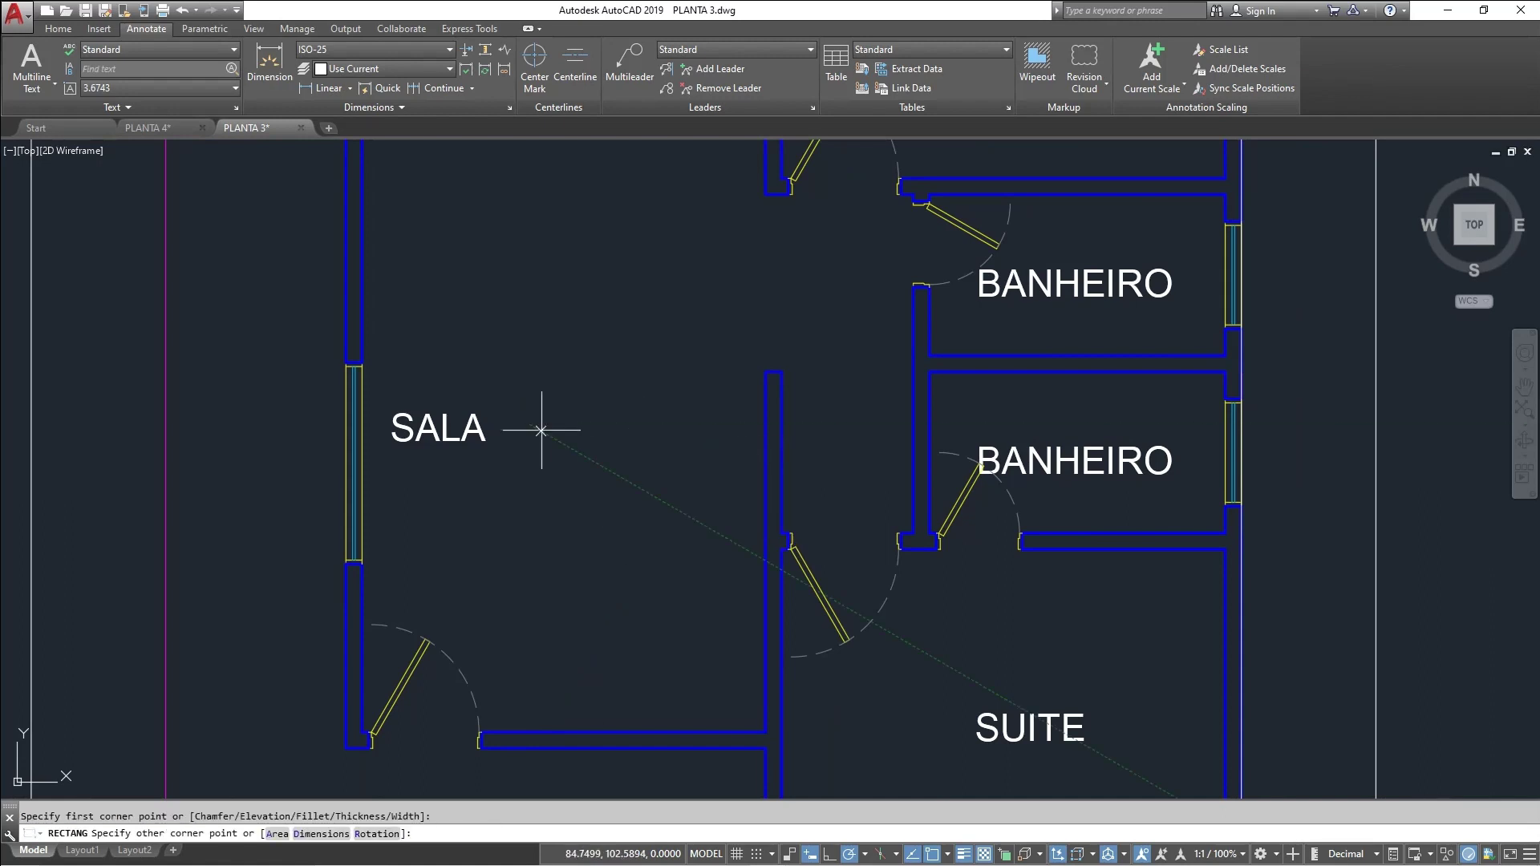
pyautogui.click(529, 425)
pyautogui.write('2,.75')
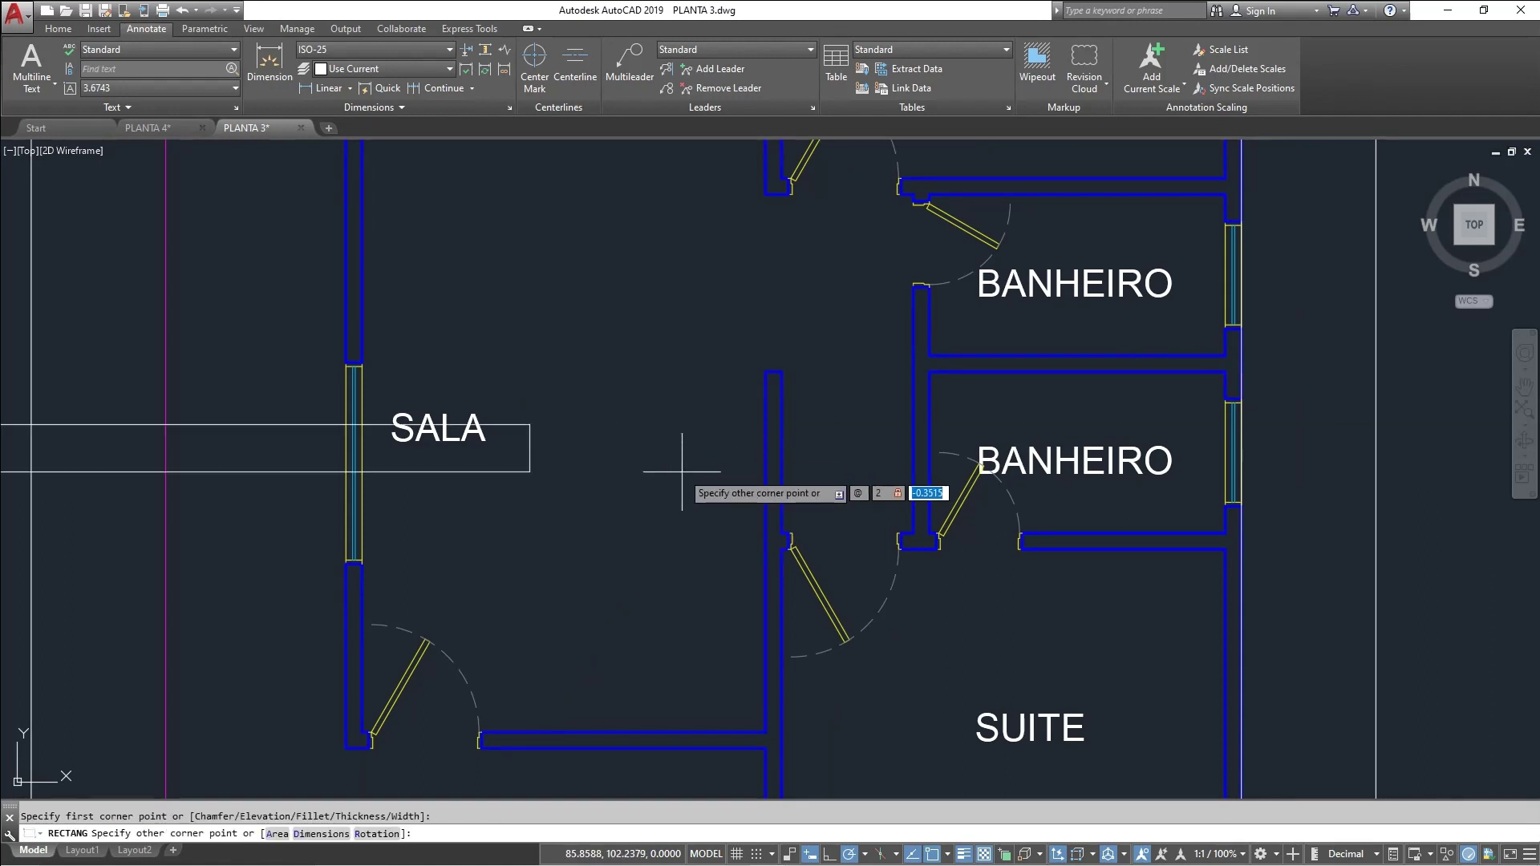
pyautogui.press('Return')
# Move the rectangle off the inner wall into the open floor area of SALA
pyautogui.click(700, 472)
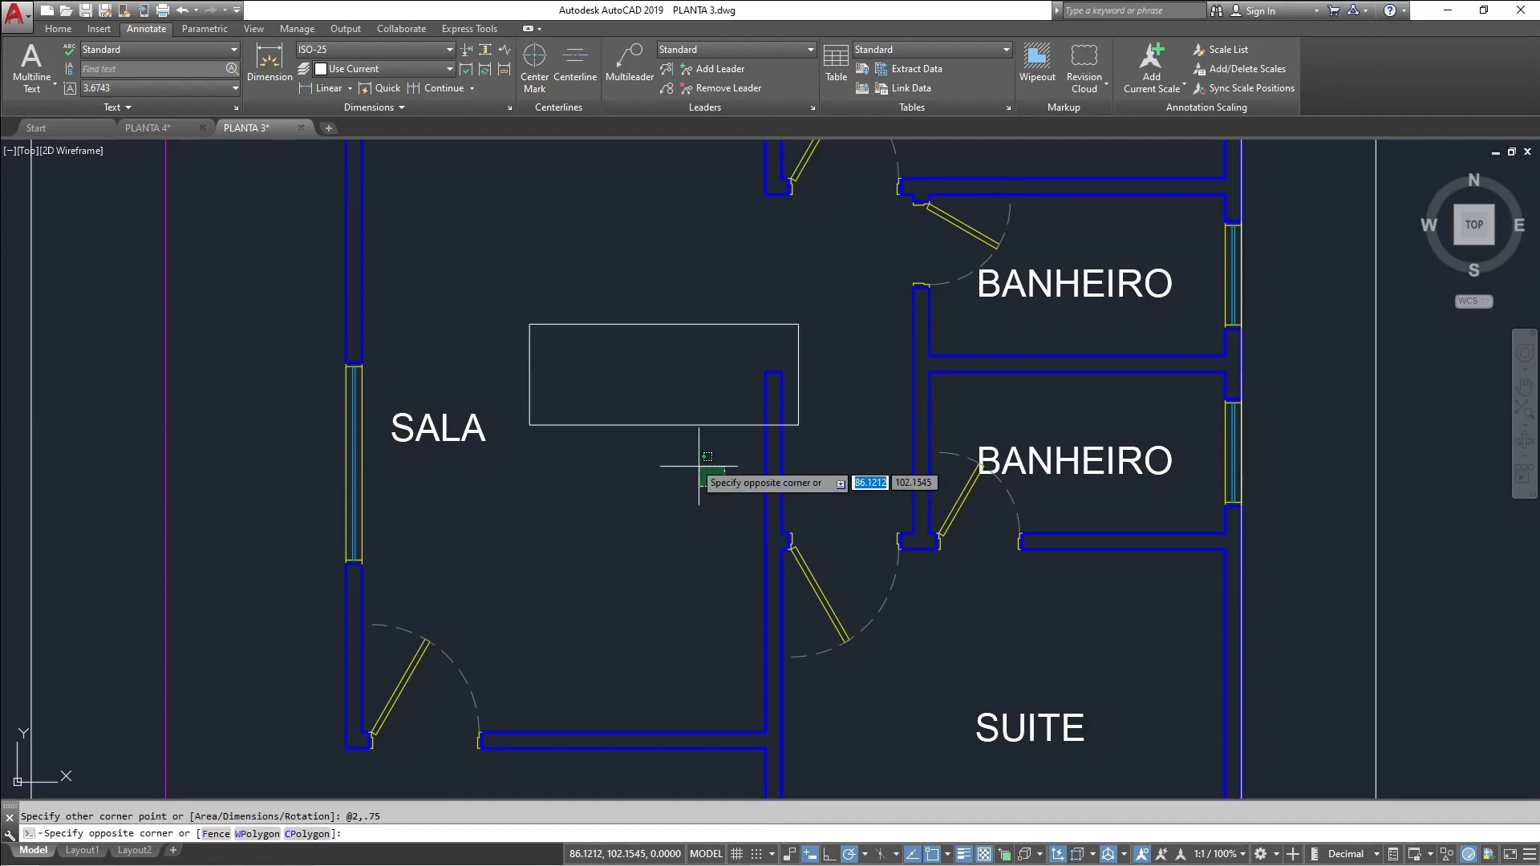
pyautogui.click(625, 375)
pyautogui.write('m')
pyautogui.press('Return')
pyautogui.click(704, 379)
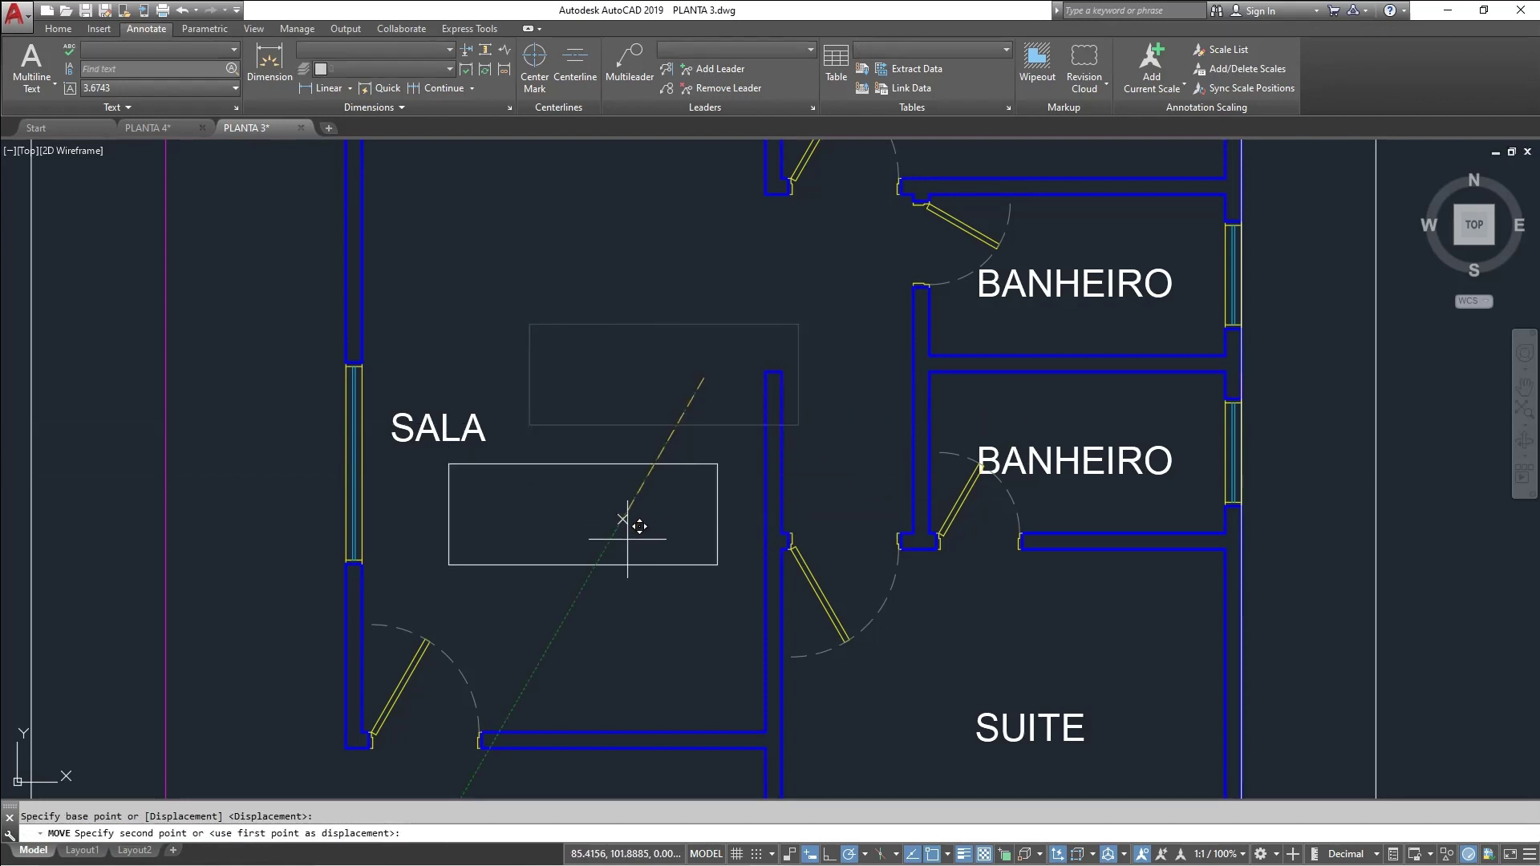
pyautogui.click(657, 492)
# Move the rectangle by its lower corner nearest the inner wall so that its short side touches SALA's wall face
pyautogui.scroll(2, 645, 520)
pyautogui.moveTo(623, 550); pyautogui.dragTo(650, 552, button='middle')
pyautogui.click(671, 598)
pyautogui.click(625, 528)
pyautogui.write('m')
pyautogui.press('Return')
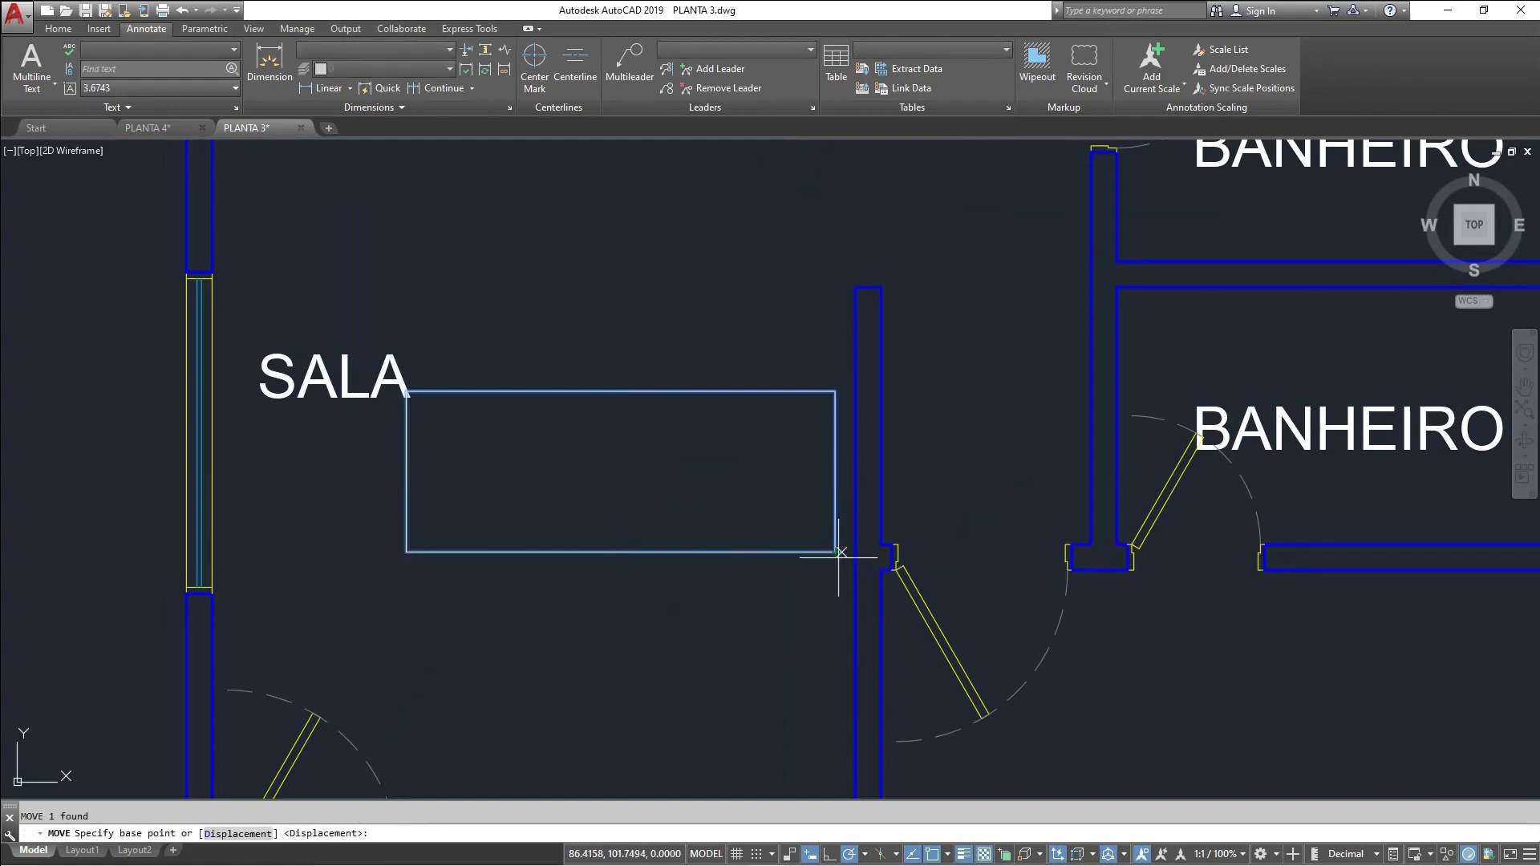
pyautogui.click(835, 552)
pyautogui.click(855, 546)
# Move the rectangle 0.02 horizontally away from the inner wall
pyautogui.click(786, 574)
pyautogui.click(726, 468)
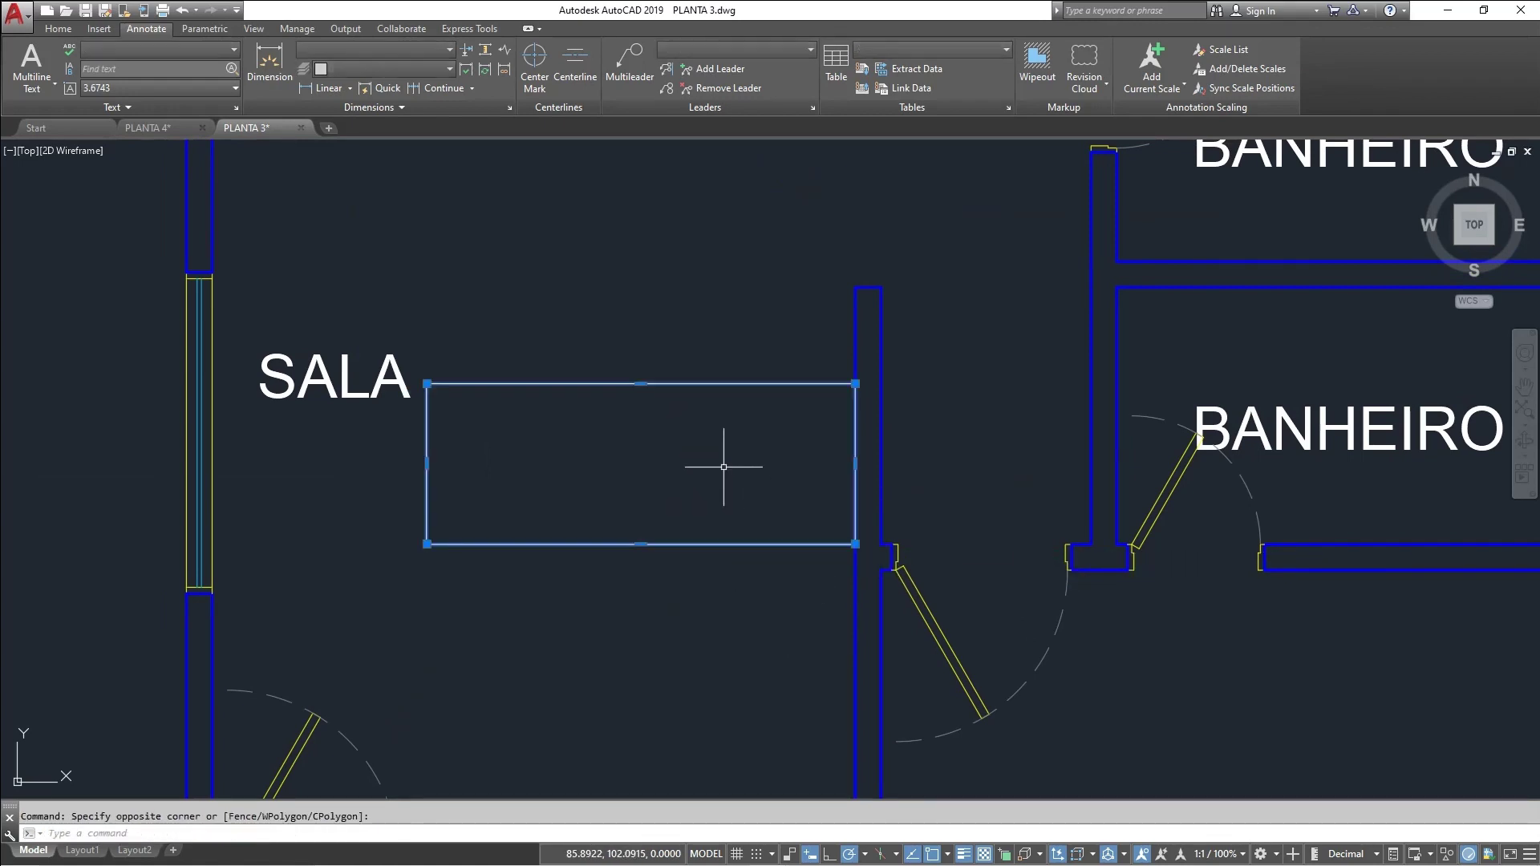
pyautogui.write('m')
pyautogui.press('Return')
pyautogui.click(777, 321)
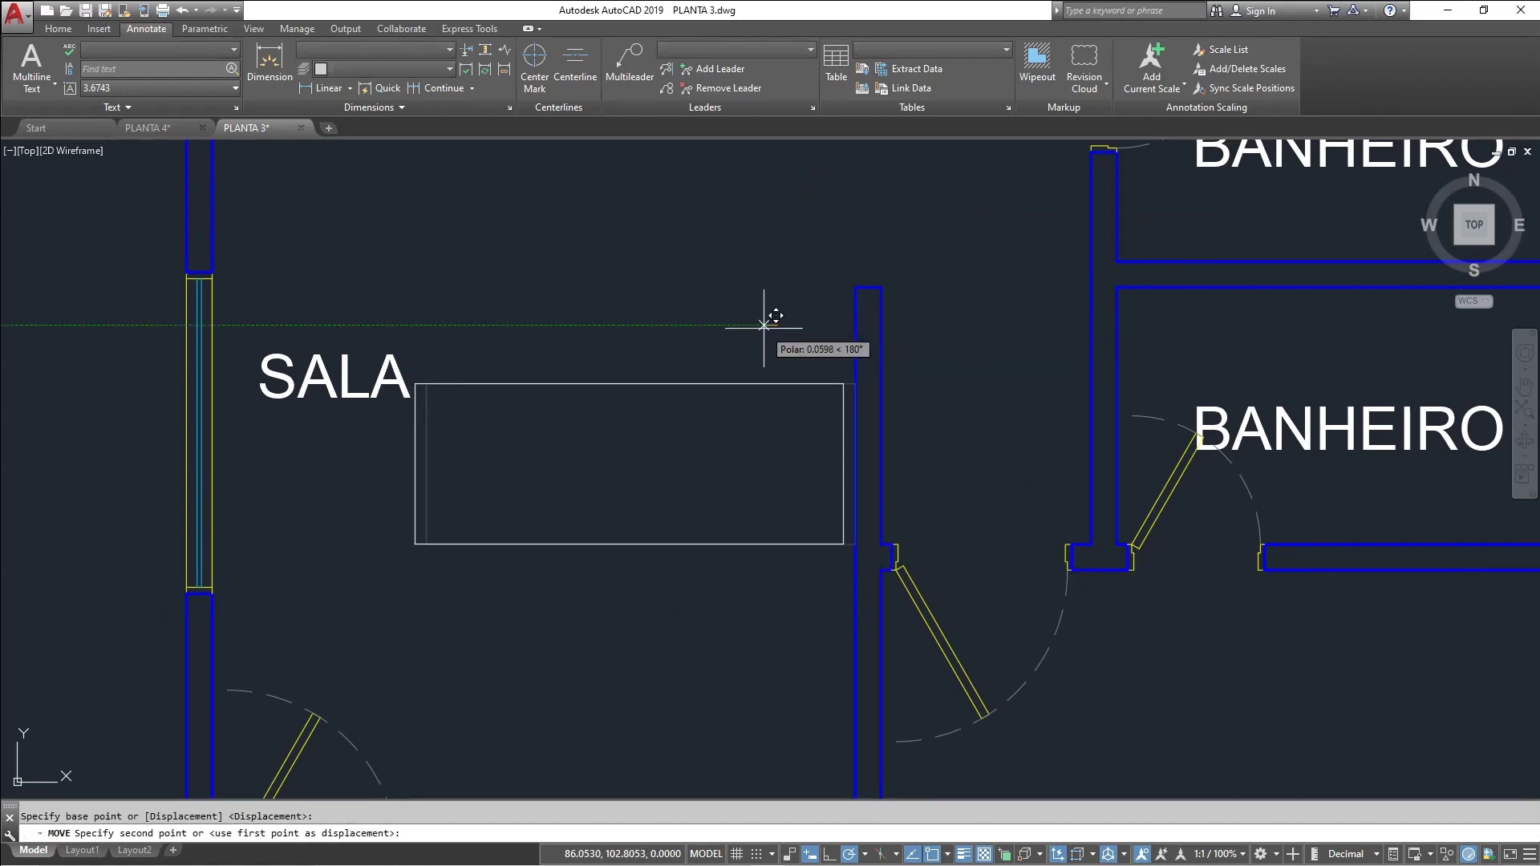
pyautogui.write('.02')
pyautogui.press('Return')
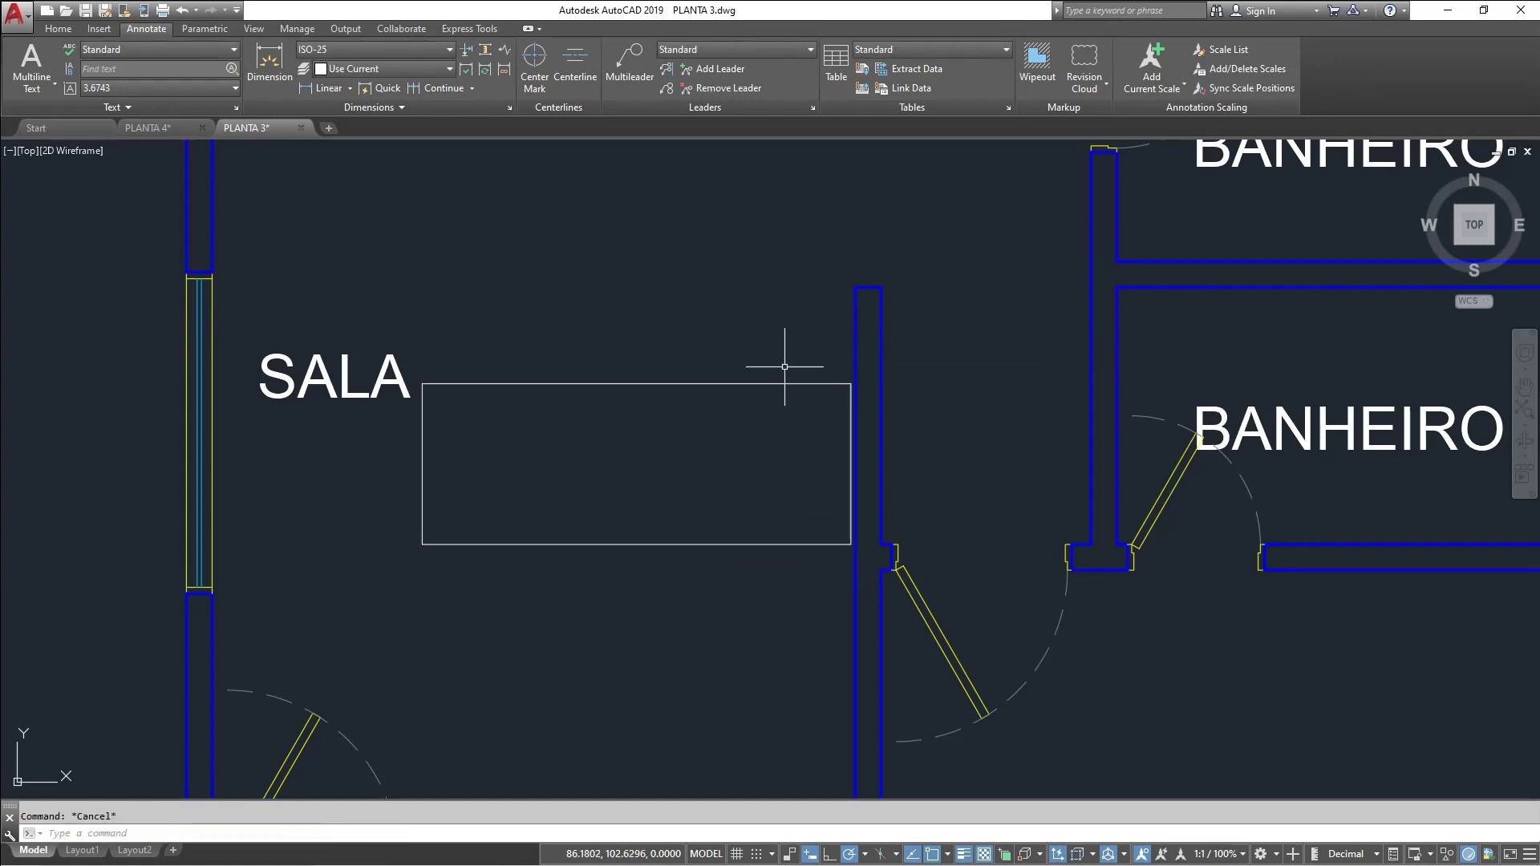
# Offset the rectangle 0.1 inward
pyautogui.scroll(2, 620, 406)
pyautogui.moveTo(620, 406)
pyautogui.mouseDown(button='middle')
pyautogui.moveTo(699, 389)
pyautogui.moveTo(502, 381)
pyautogui.mouseUp(button='middle')
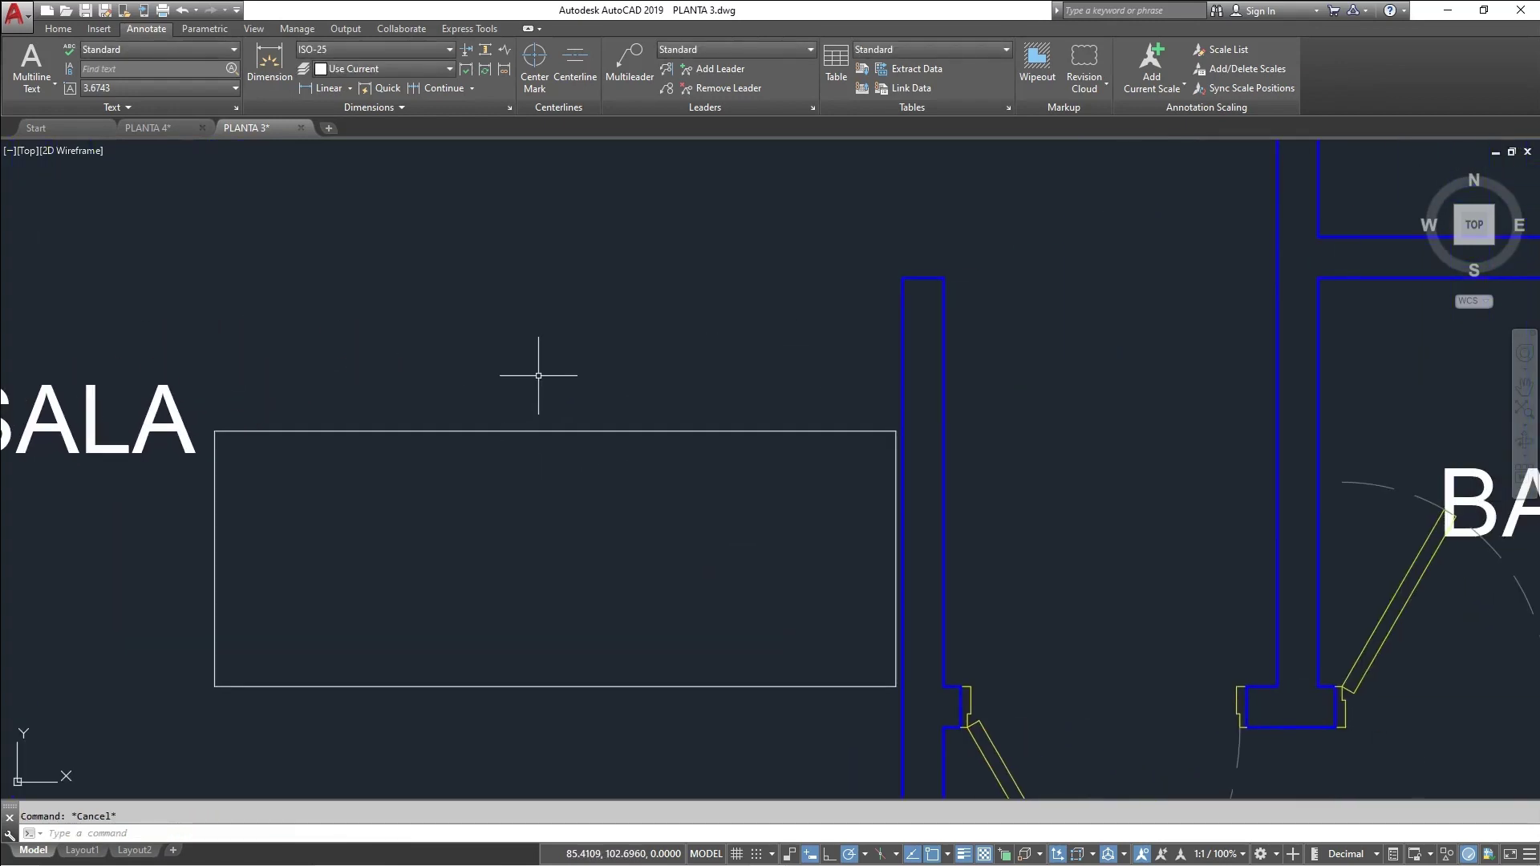
pyautogui.write('o')
pyautogui.press('Return')
pyautogui.write('.1')
pyautogui.press('Return')
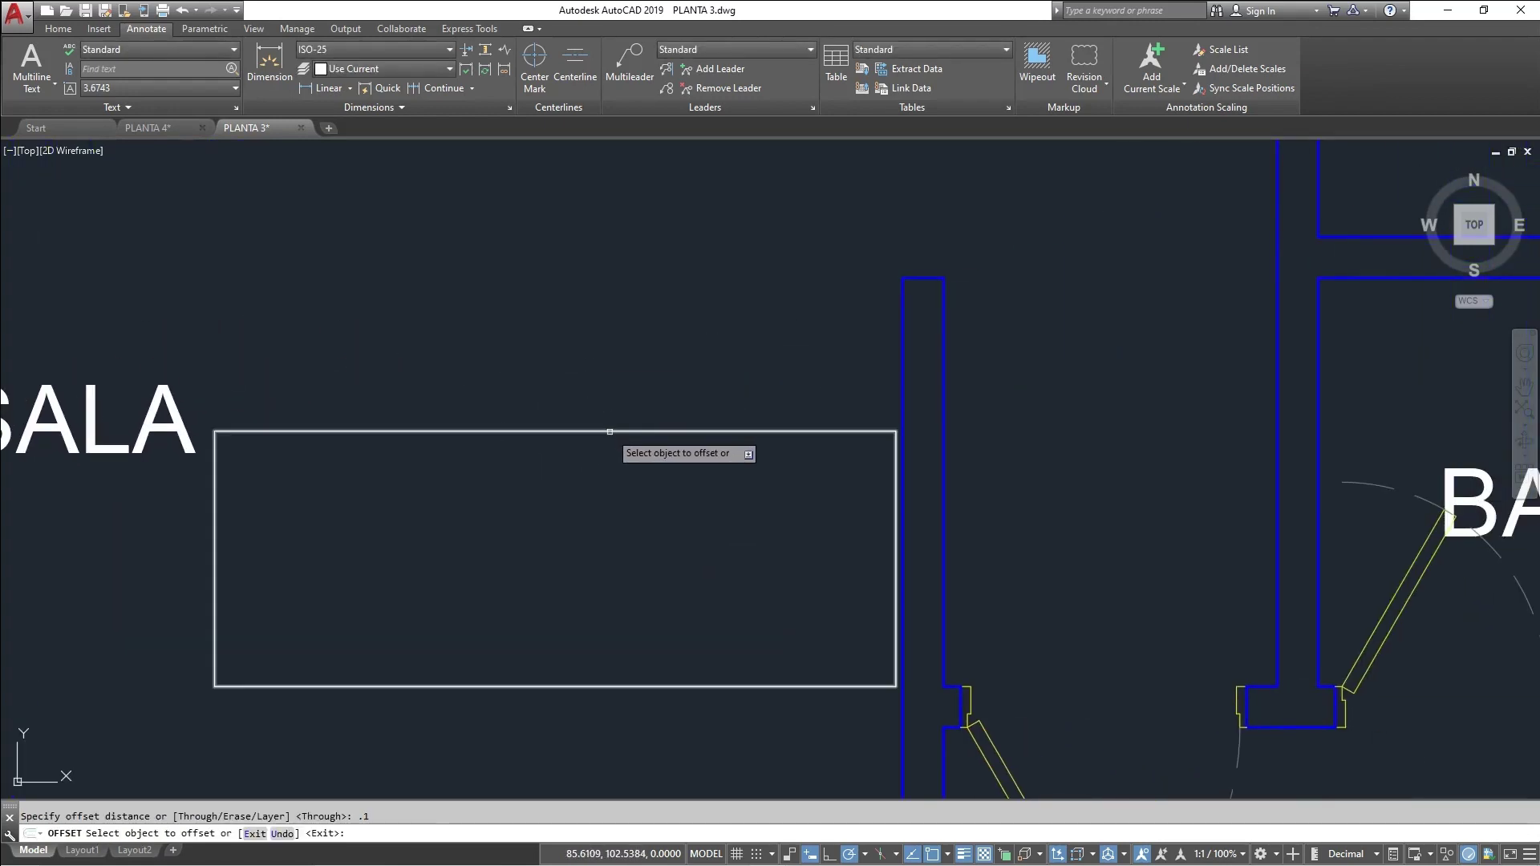
pyautogui.click(610, 432)
pyautogui.click(599, 506)
pyautogui.press('Escape')
# Explode the inner rectangle and erase its lower long edge
pyautogui.click(619, 669)
pyautogui.click(601, 629)
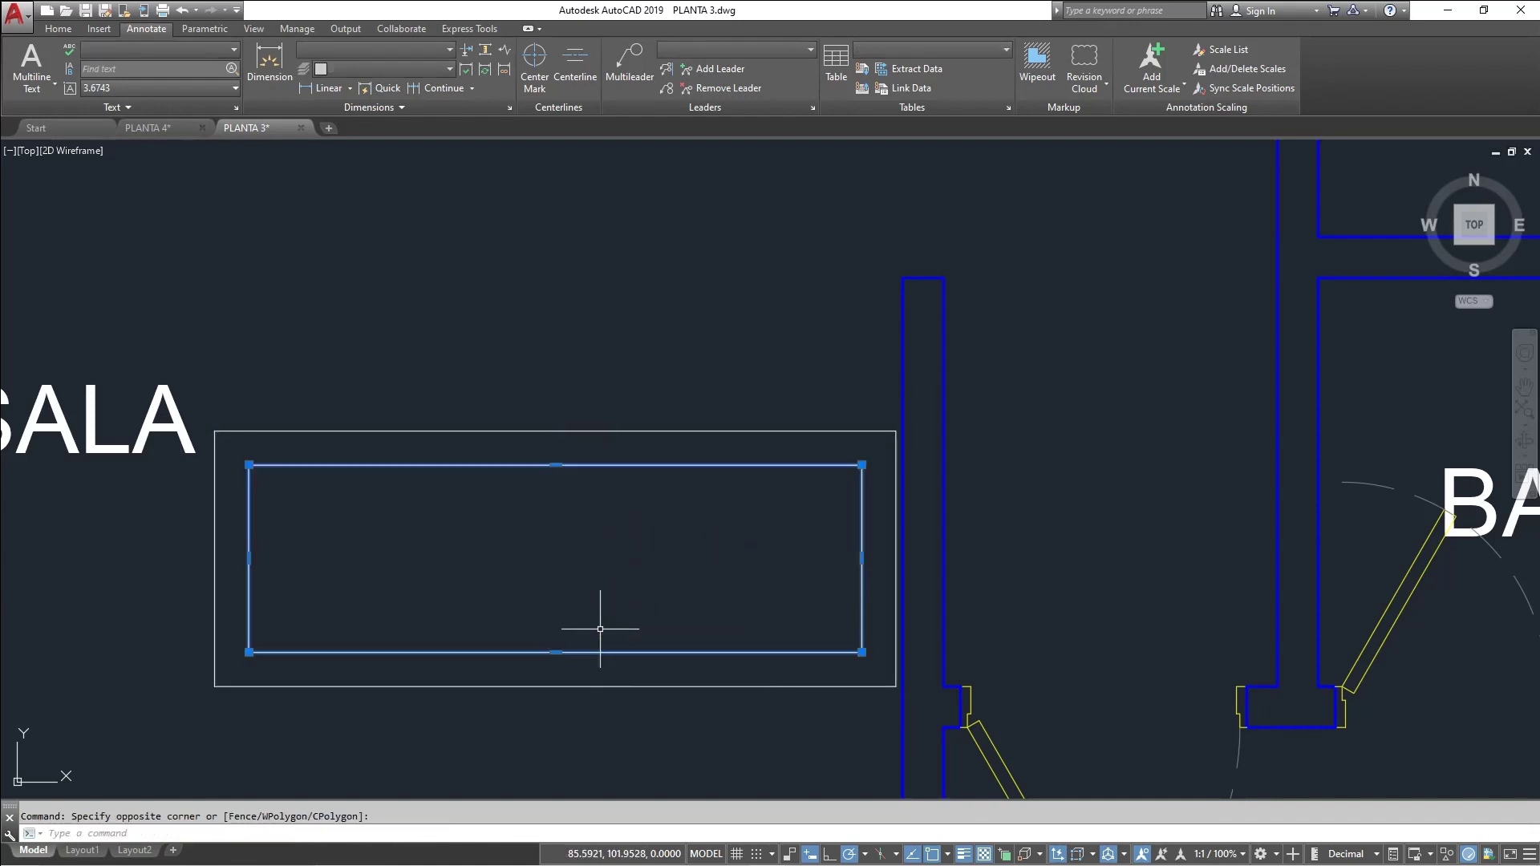
pyautogui.press('Return')
pyautogui.click(648, 629)
pyautogui.click(615, 685)
pyautogui.press('Delete')
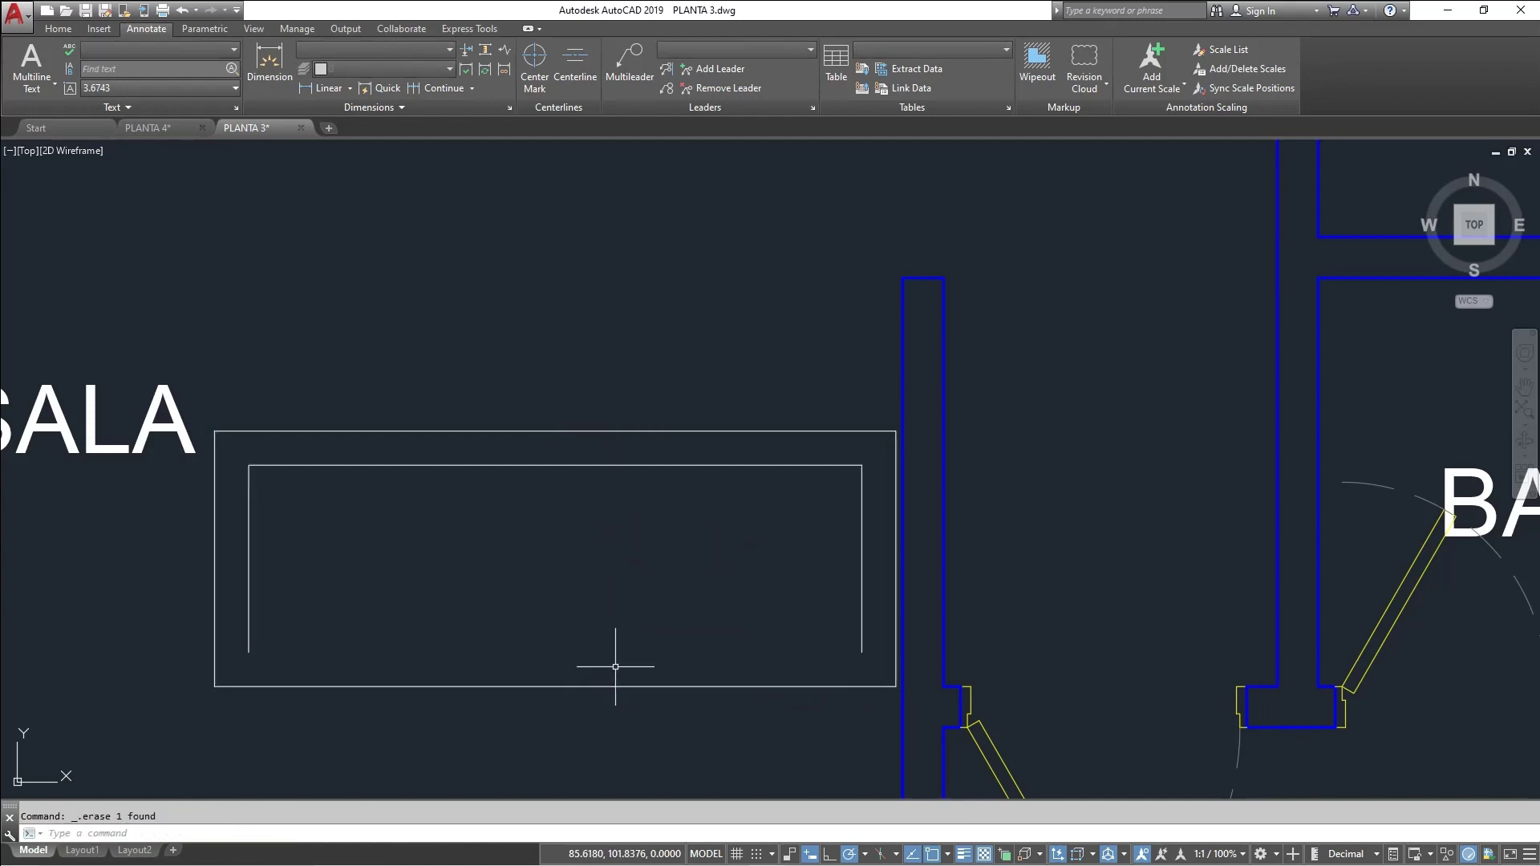
# Extend the two inner side lines to the outer rectangle's lower edge
pyautogui.moveTo(626, 654); pyautogui.dragTo(679, 582, button='middle')
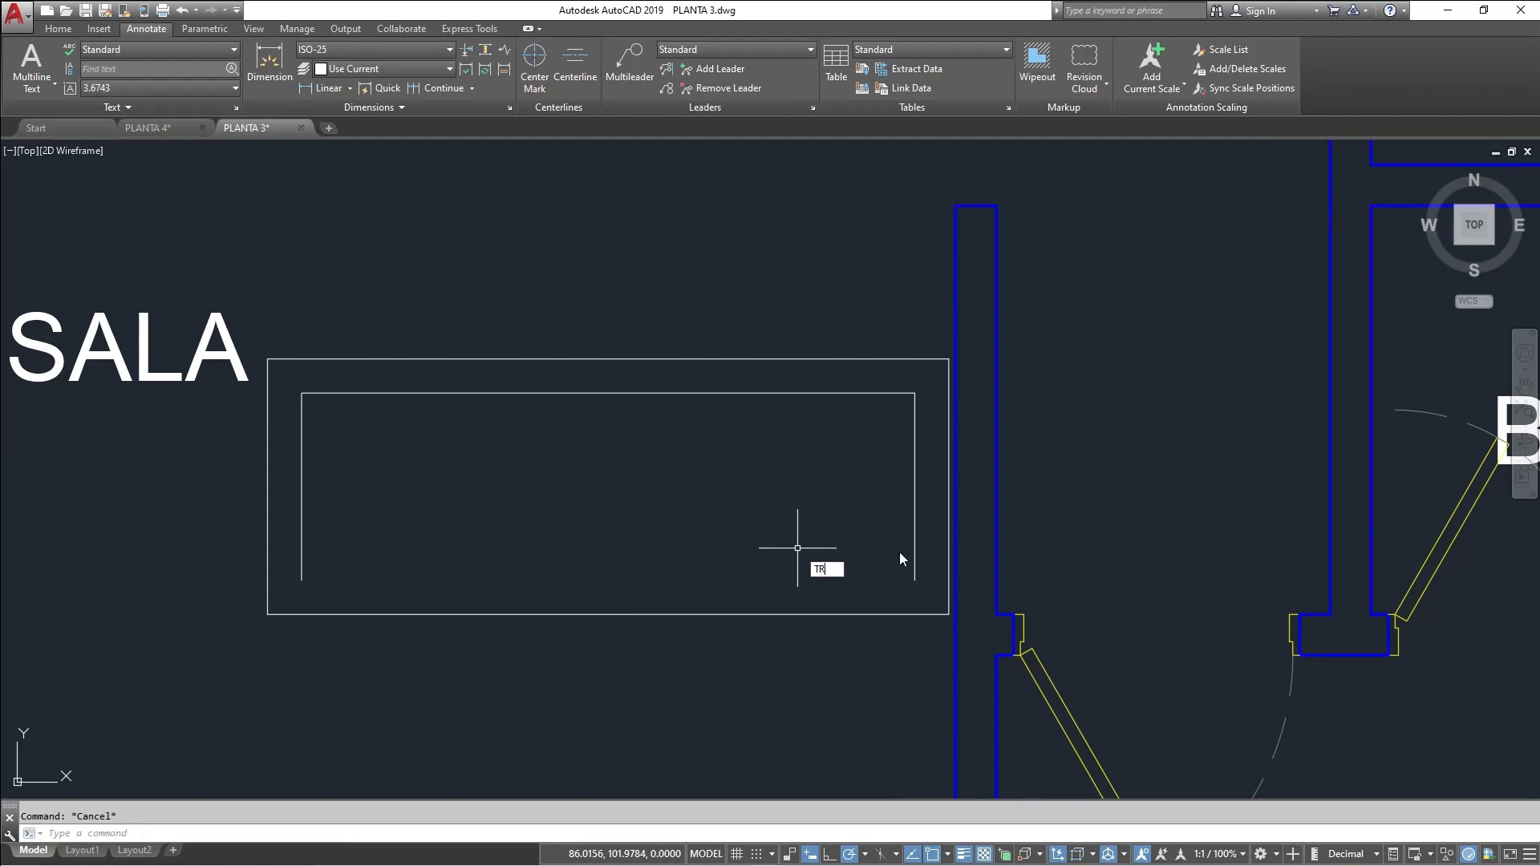
pyautogui.press('Return')
pyautogui.press('Return')
pyautogui.click(928, 559)
pyautogui.click(278, 503)
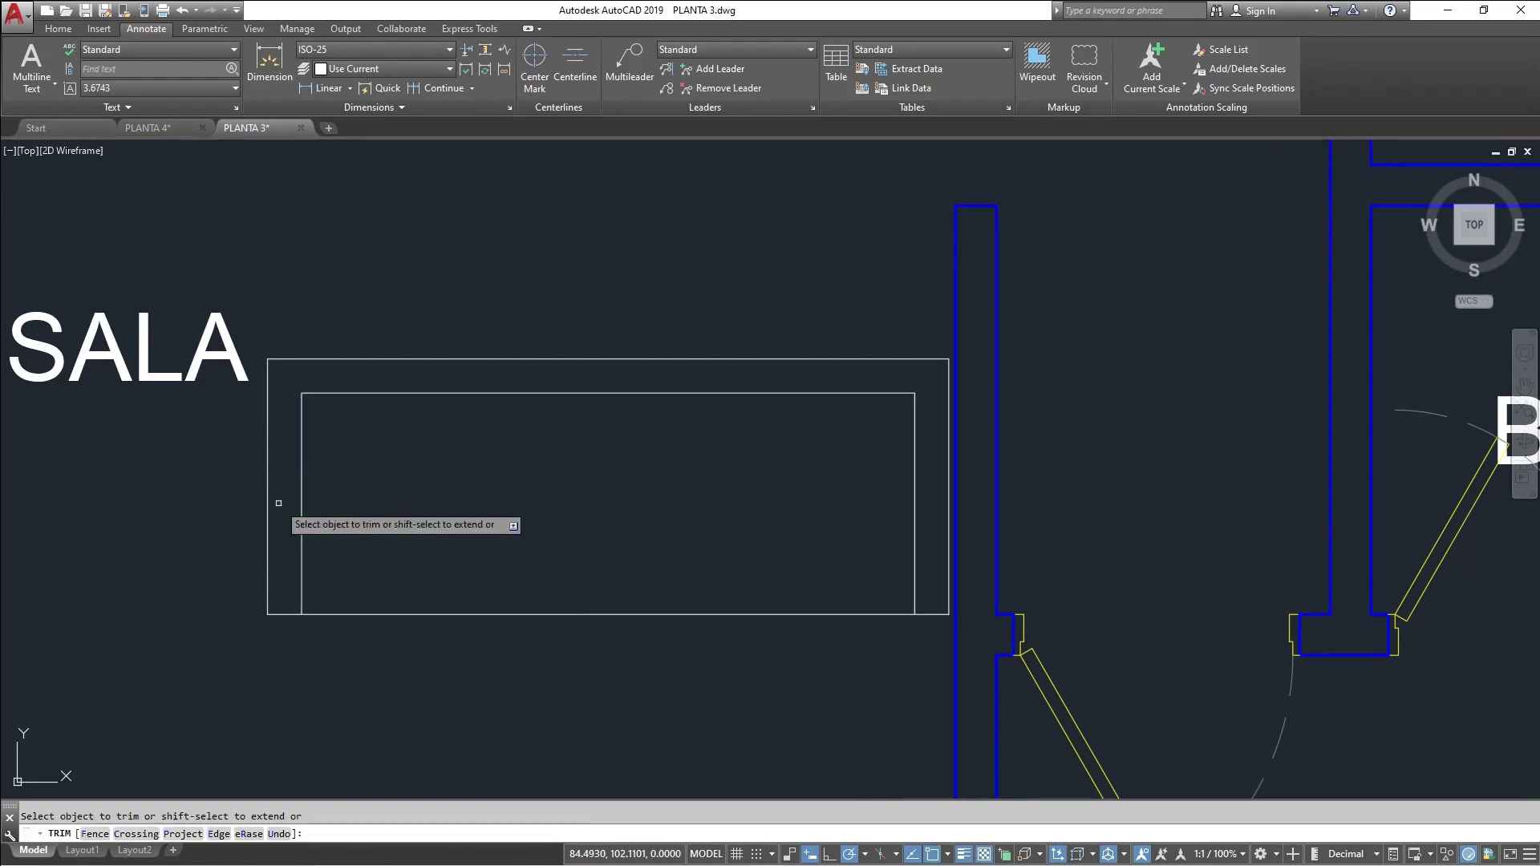
pyautogui.press('Escape')
# Measure the distance between the two inner side lines along the outer rectangle's lower edge
pyautogui.moveTo(586, 512); pyautogui.dragTo(643, 510, button='middle')
pyautogui.write('div')
pyautogui.press('Return')
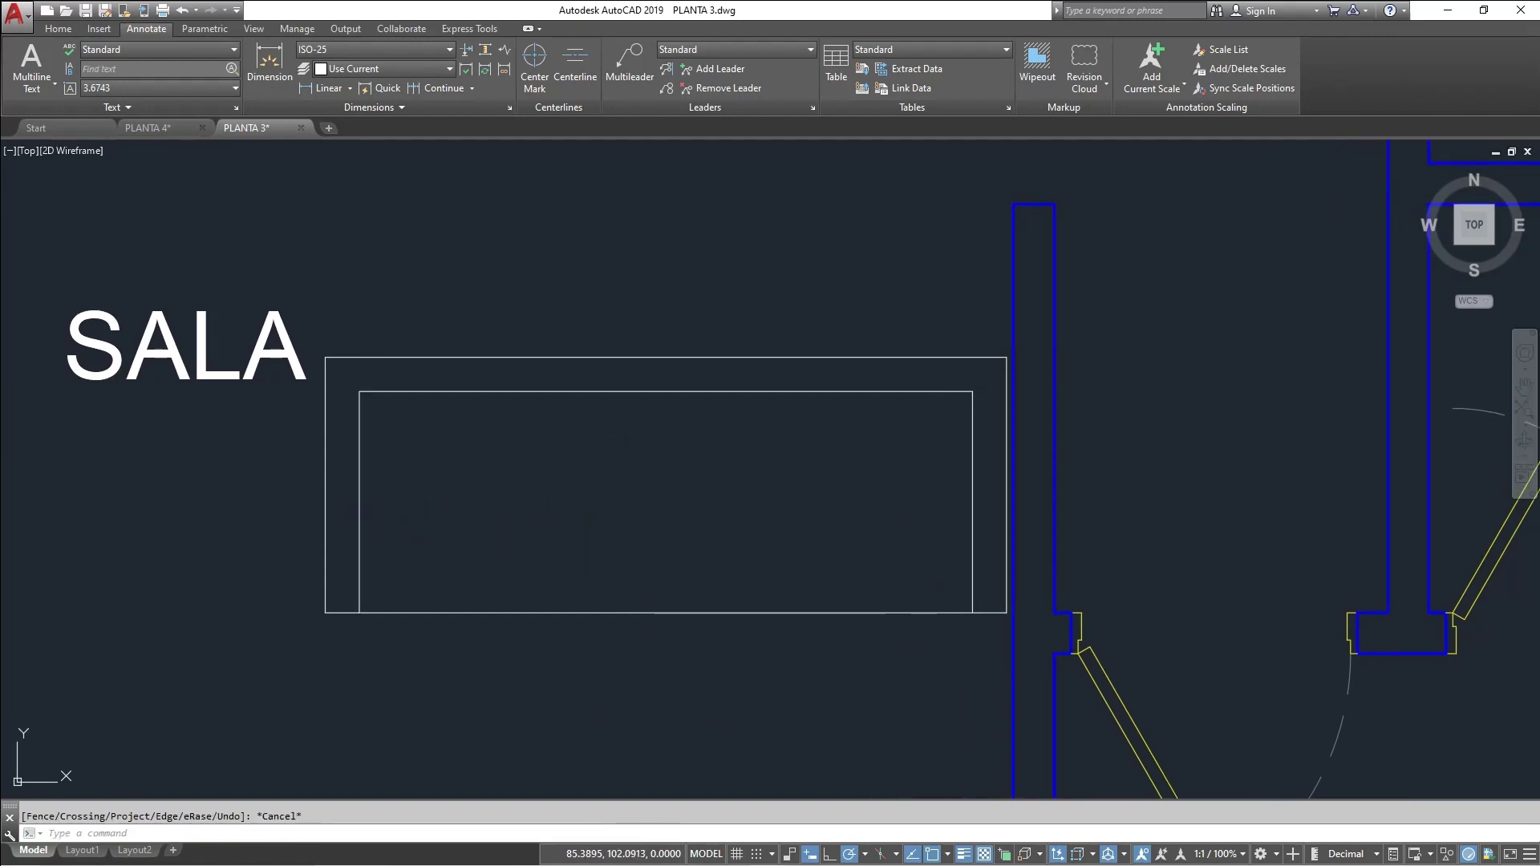
pyautogui.click(358, 613)
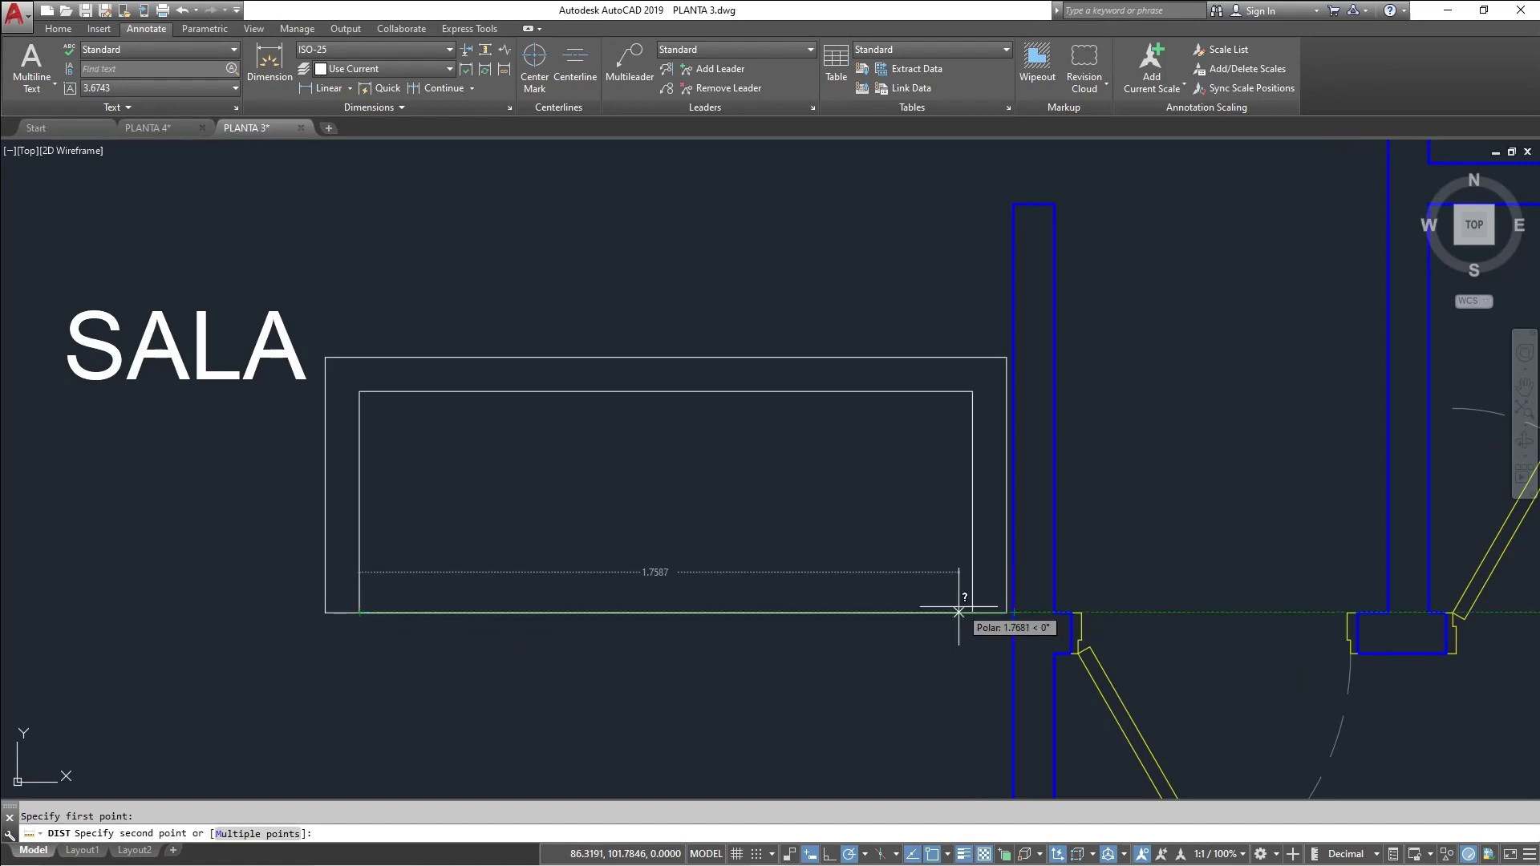
pyautogui.press('Escape')
# Copy the sofa's right inner side line 0.6 and 1.2 toward the left to divide the seat into three cushions
pyautogui.moveTo(905, 526); pyautogui.dragTo(872, 559, button='middle')
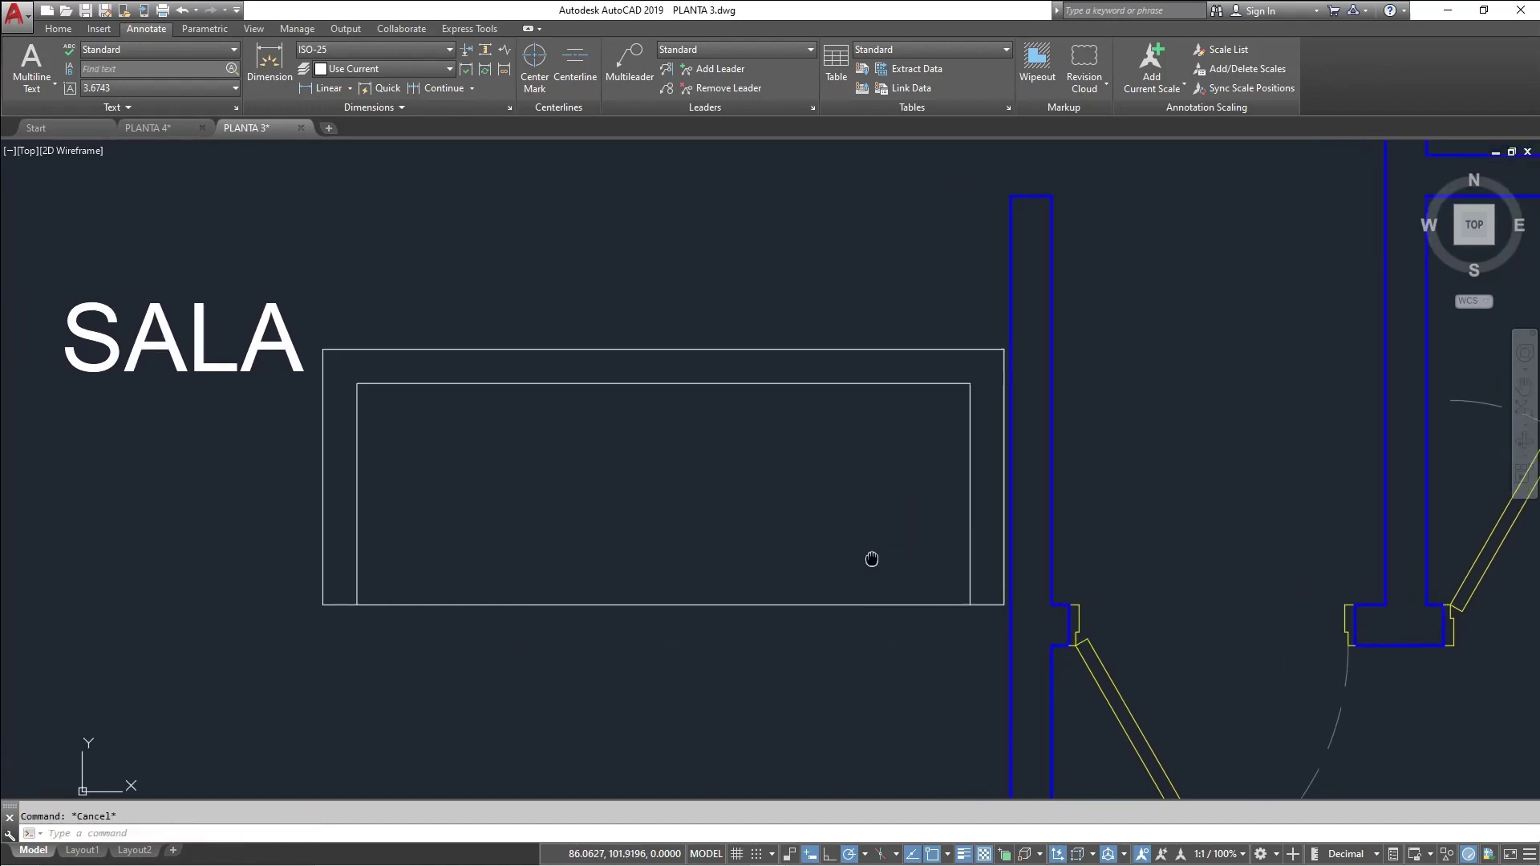
pyautogui.write('ct ')
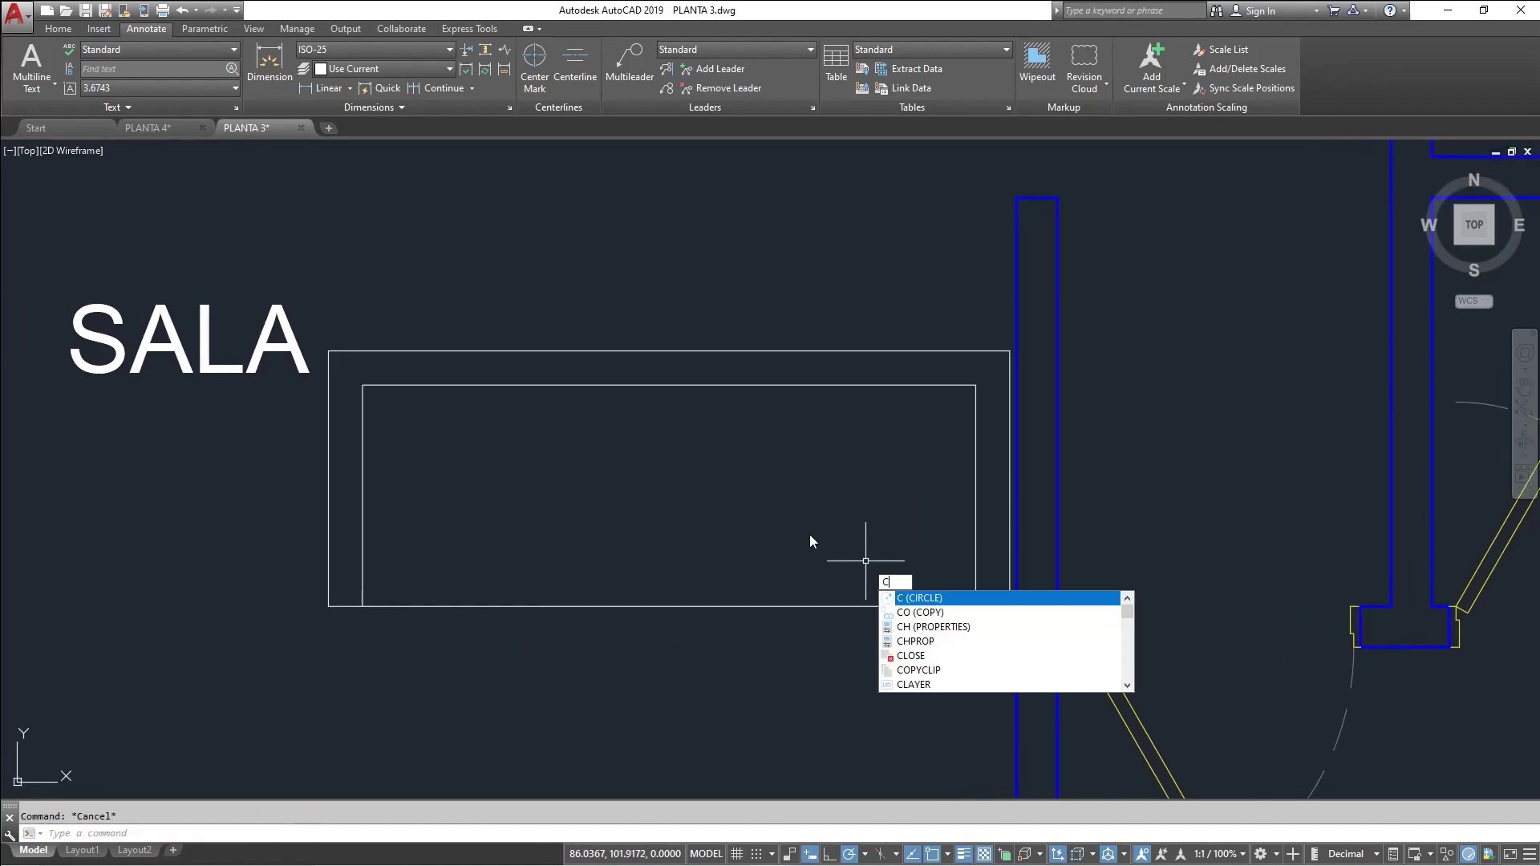
pyautogui.write('o')
pyautogui.press('Return')
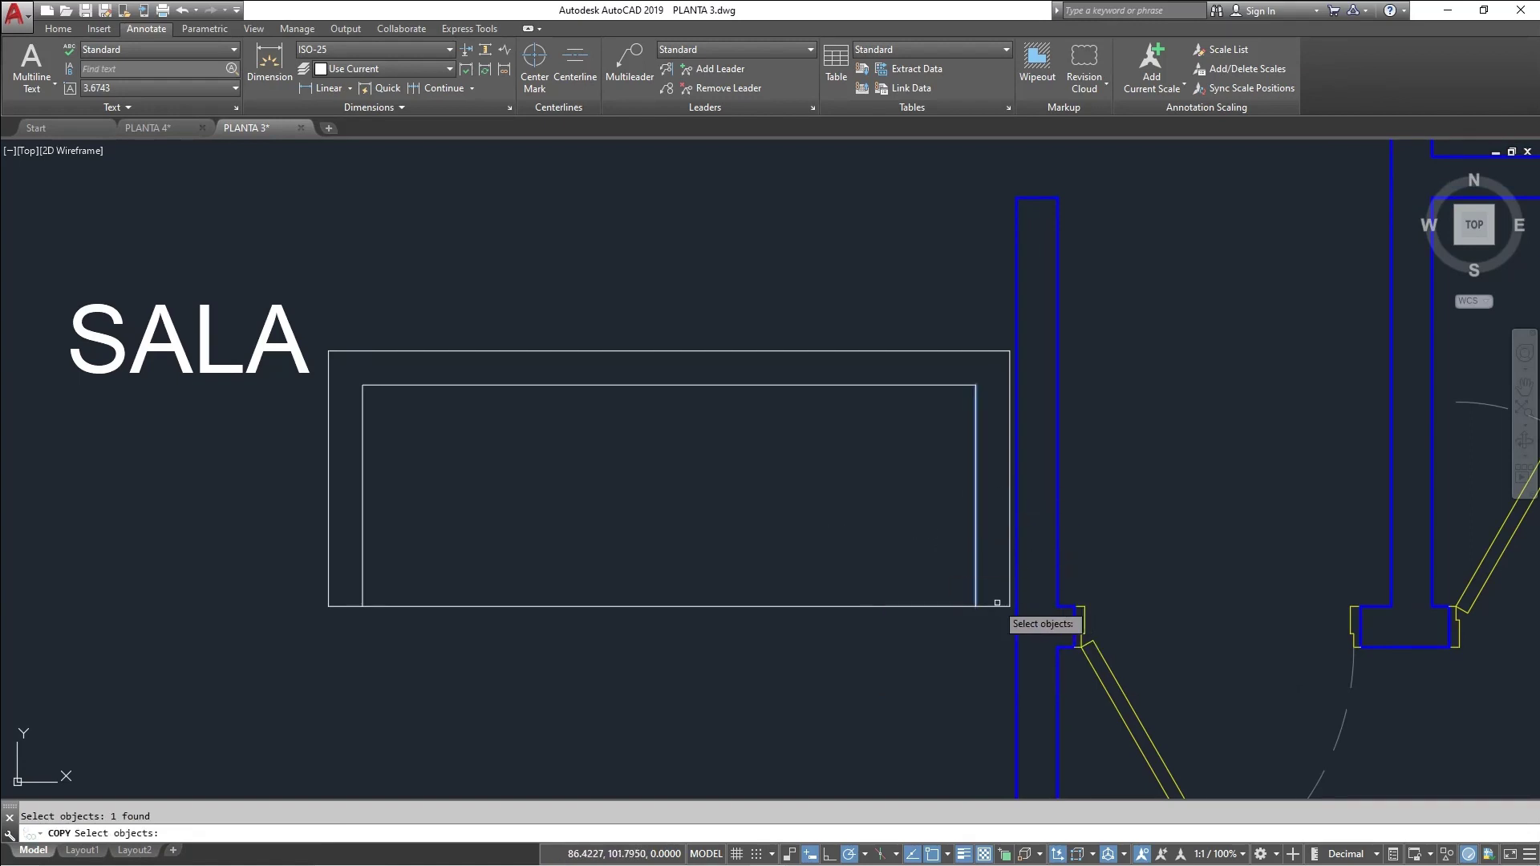
pyautogui.press('Return')
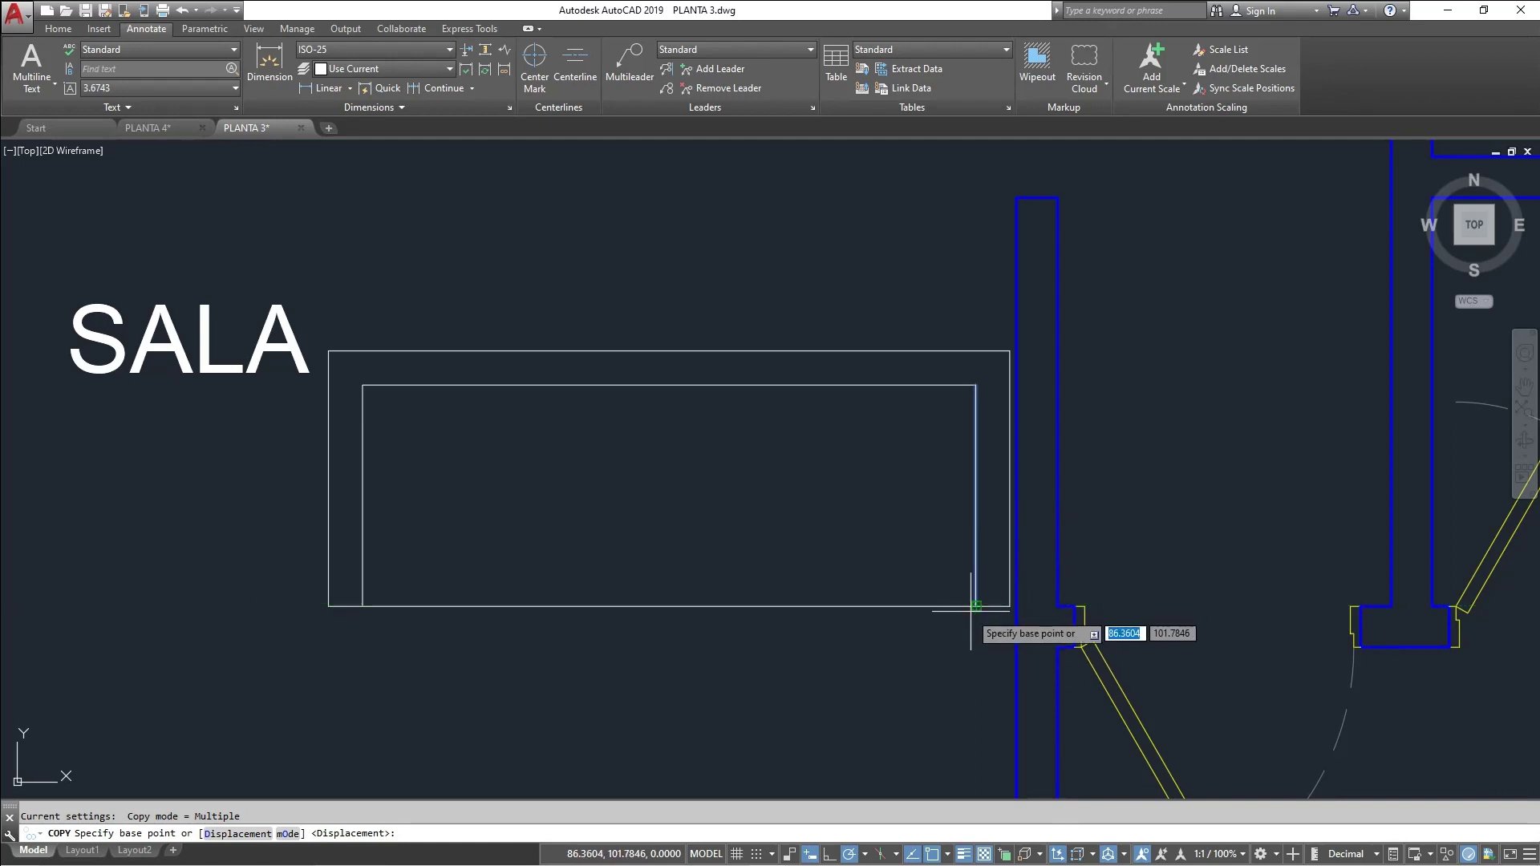
pyautogui.scroll(4, 975, 606)
pyautogui.scroll(-4, 975, 606)
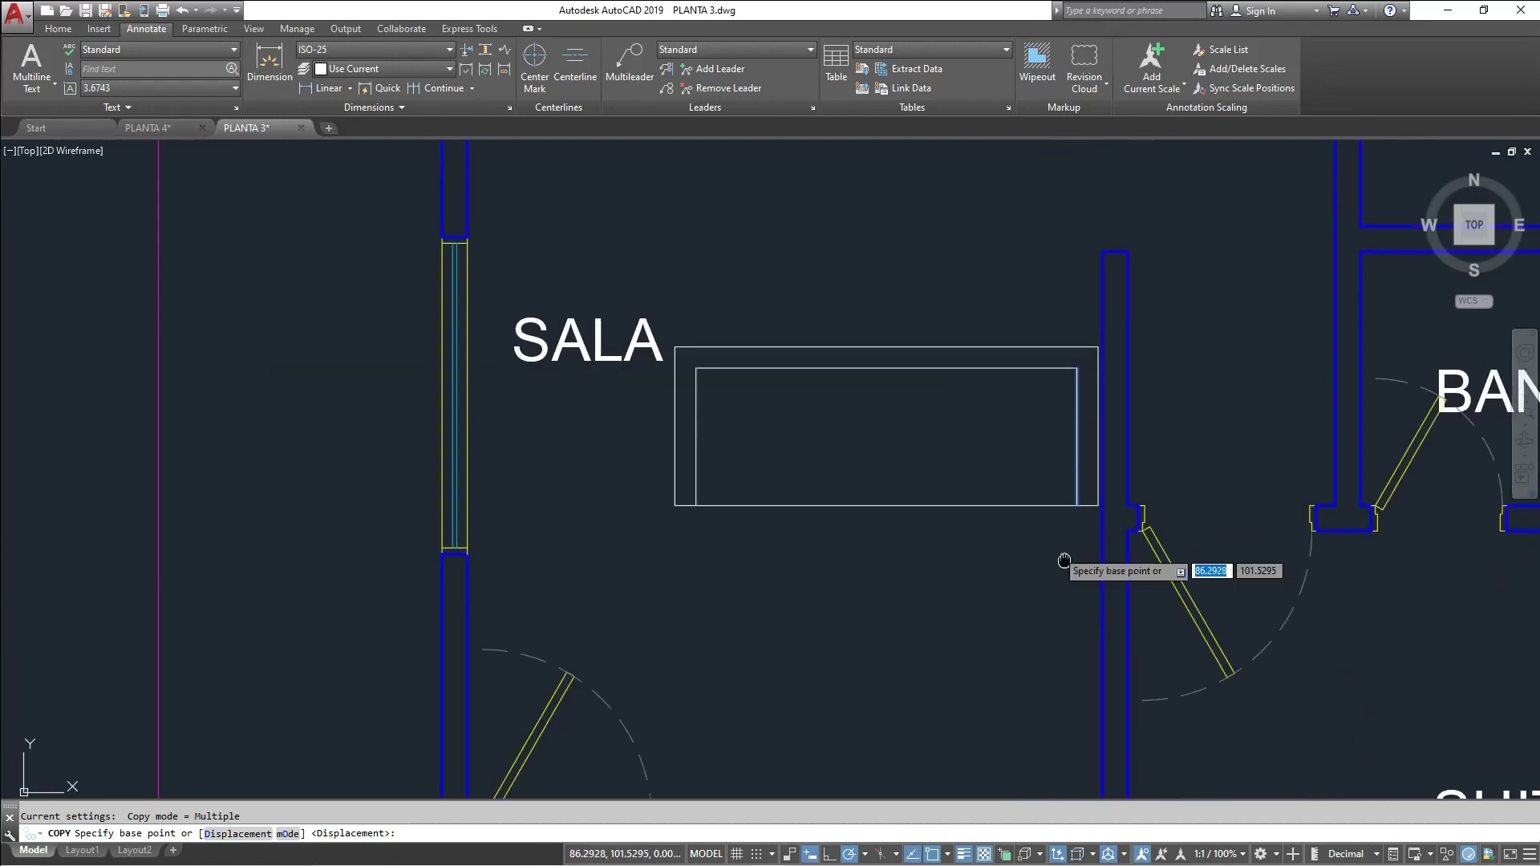
pyautogui.click(970, 605)
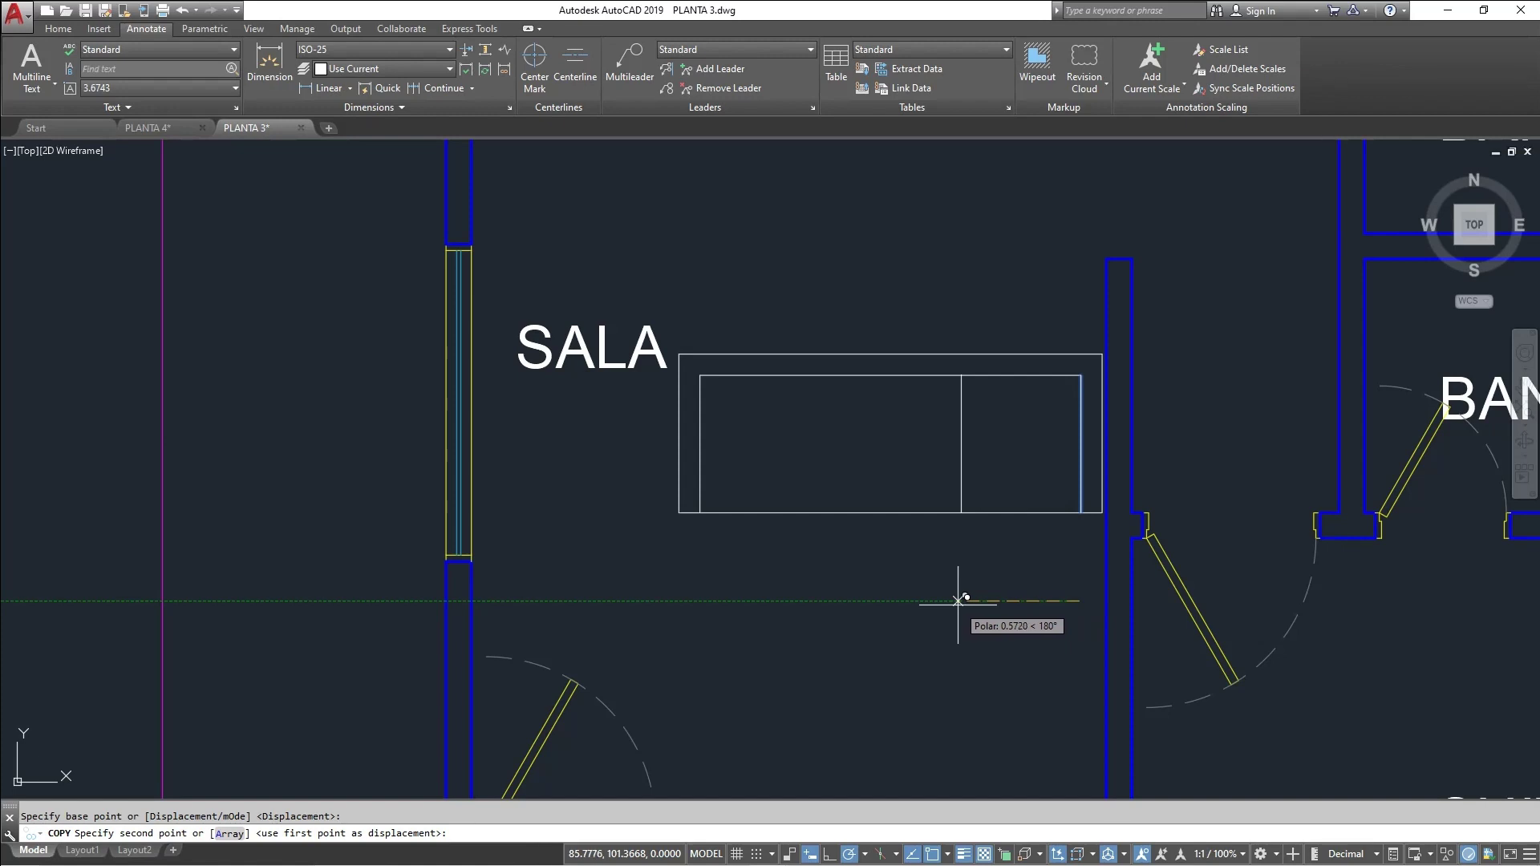
pyautogui.write('.6')
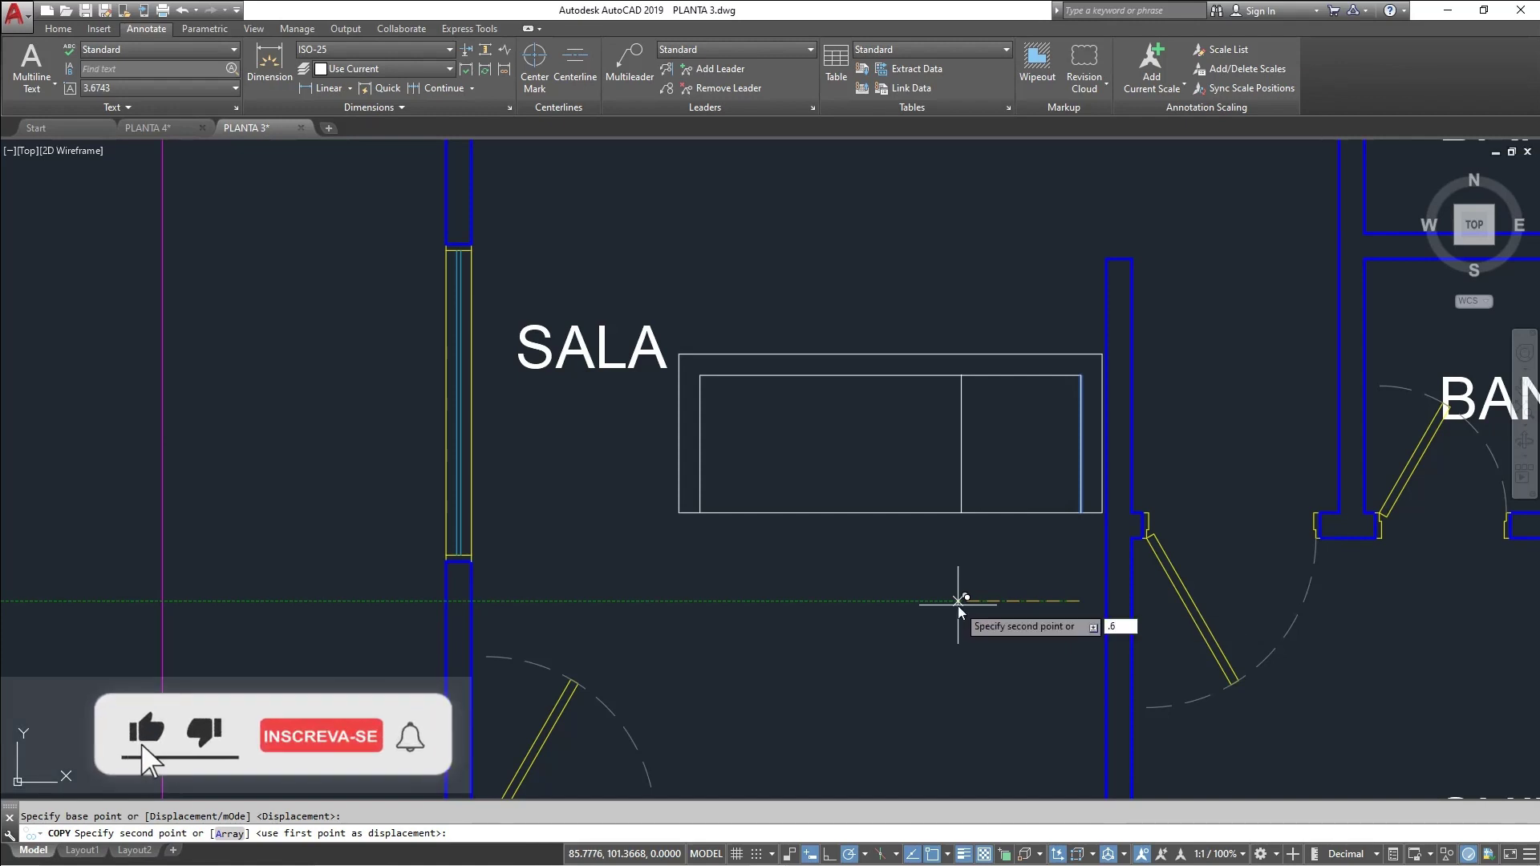
pyautogui.press('Return')
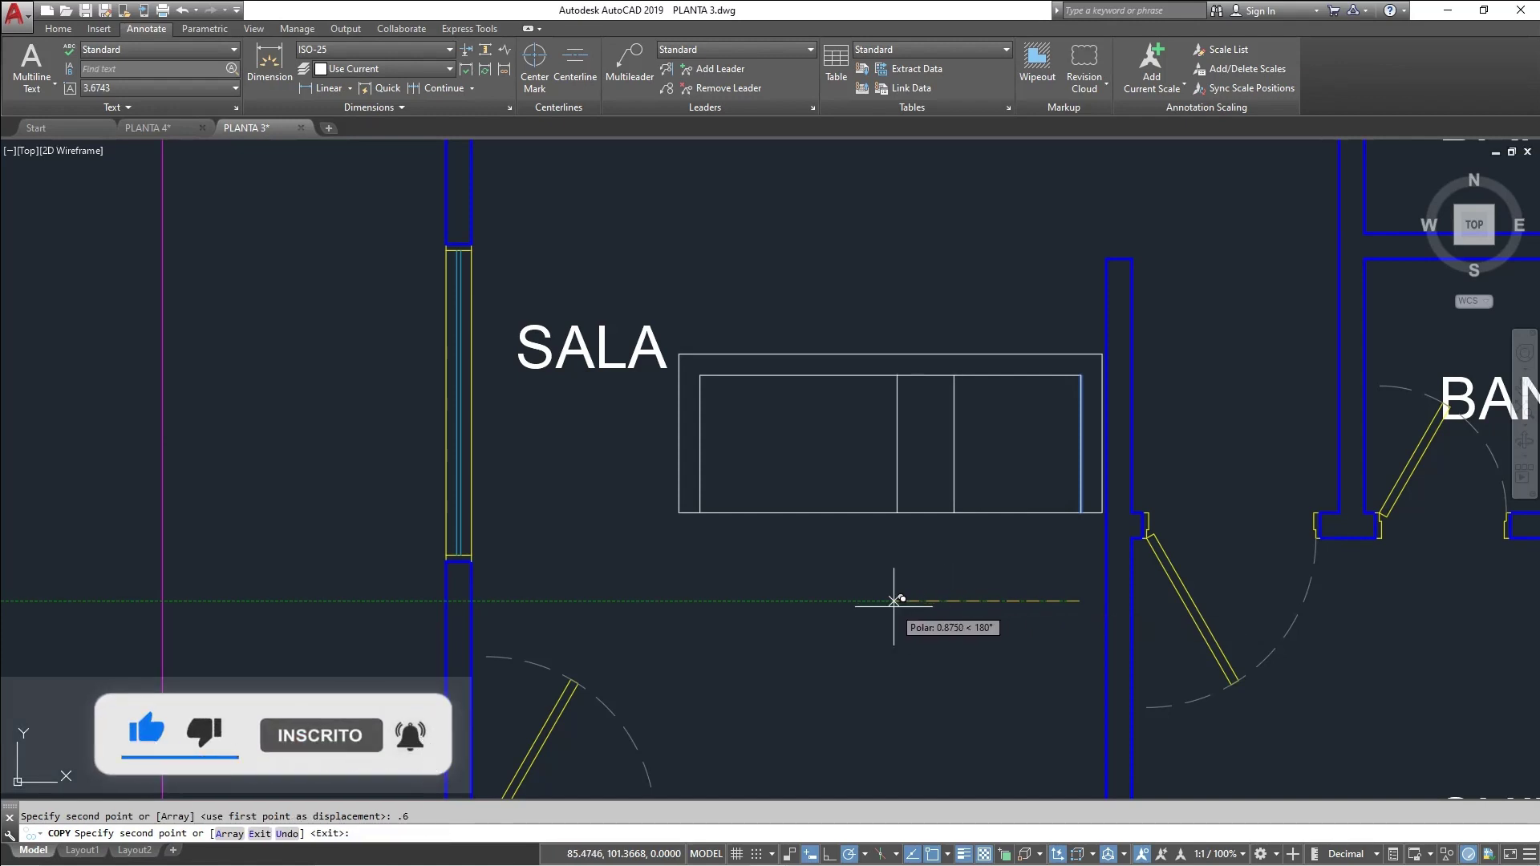
pyautogui.write('1.2')
pyautogui.press('Return')
pyautogui.press('Escape')
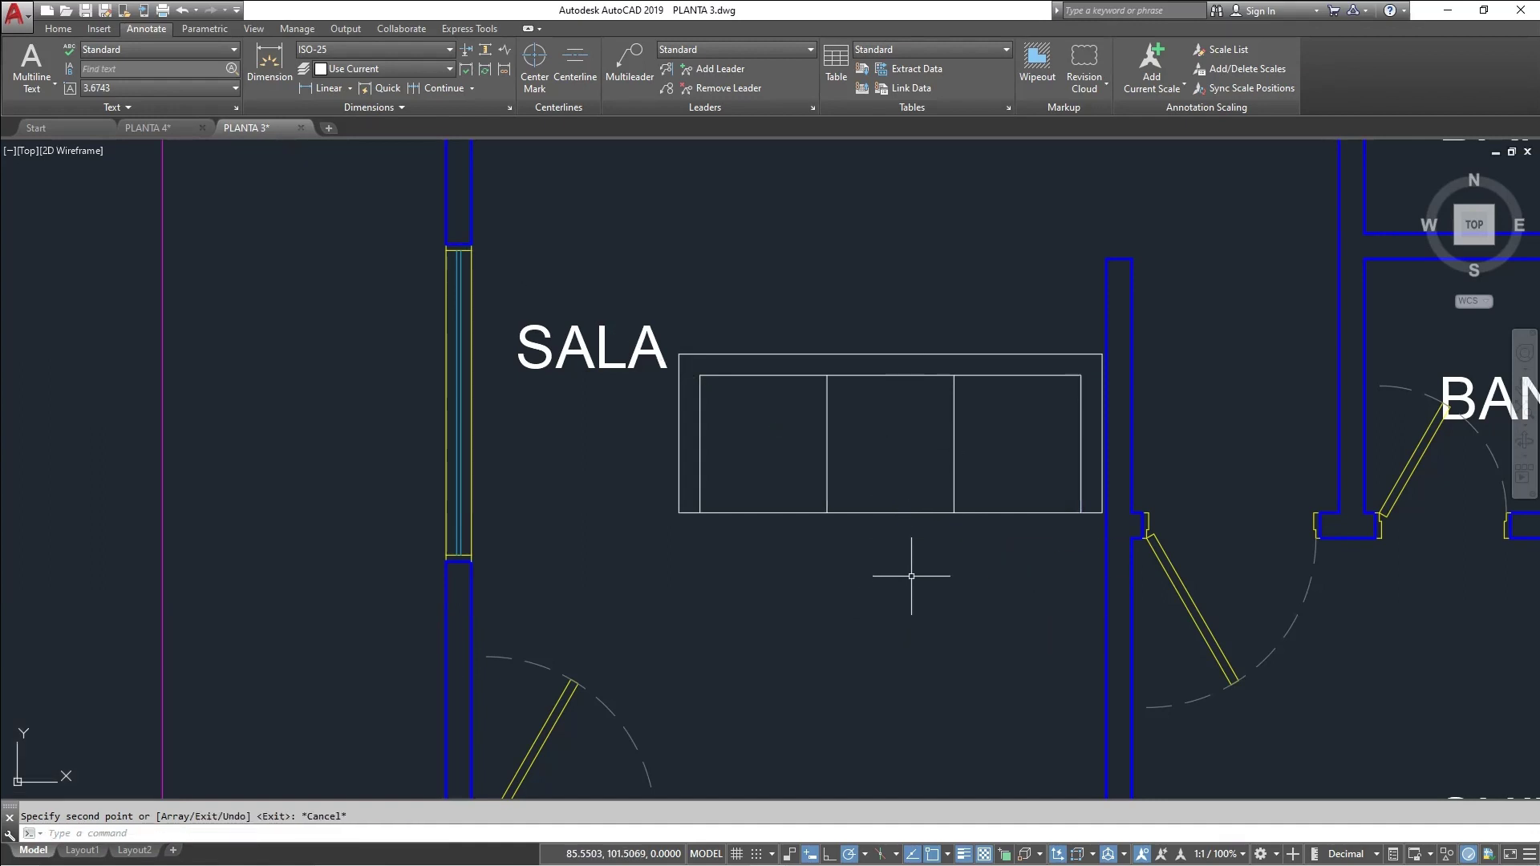
pyautogui.scroll(2, 917, 503)
pyautogui.moveTo(946, 436); pyautogui.dragTo(810, 473, button='middle')
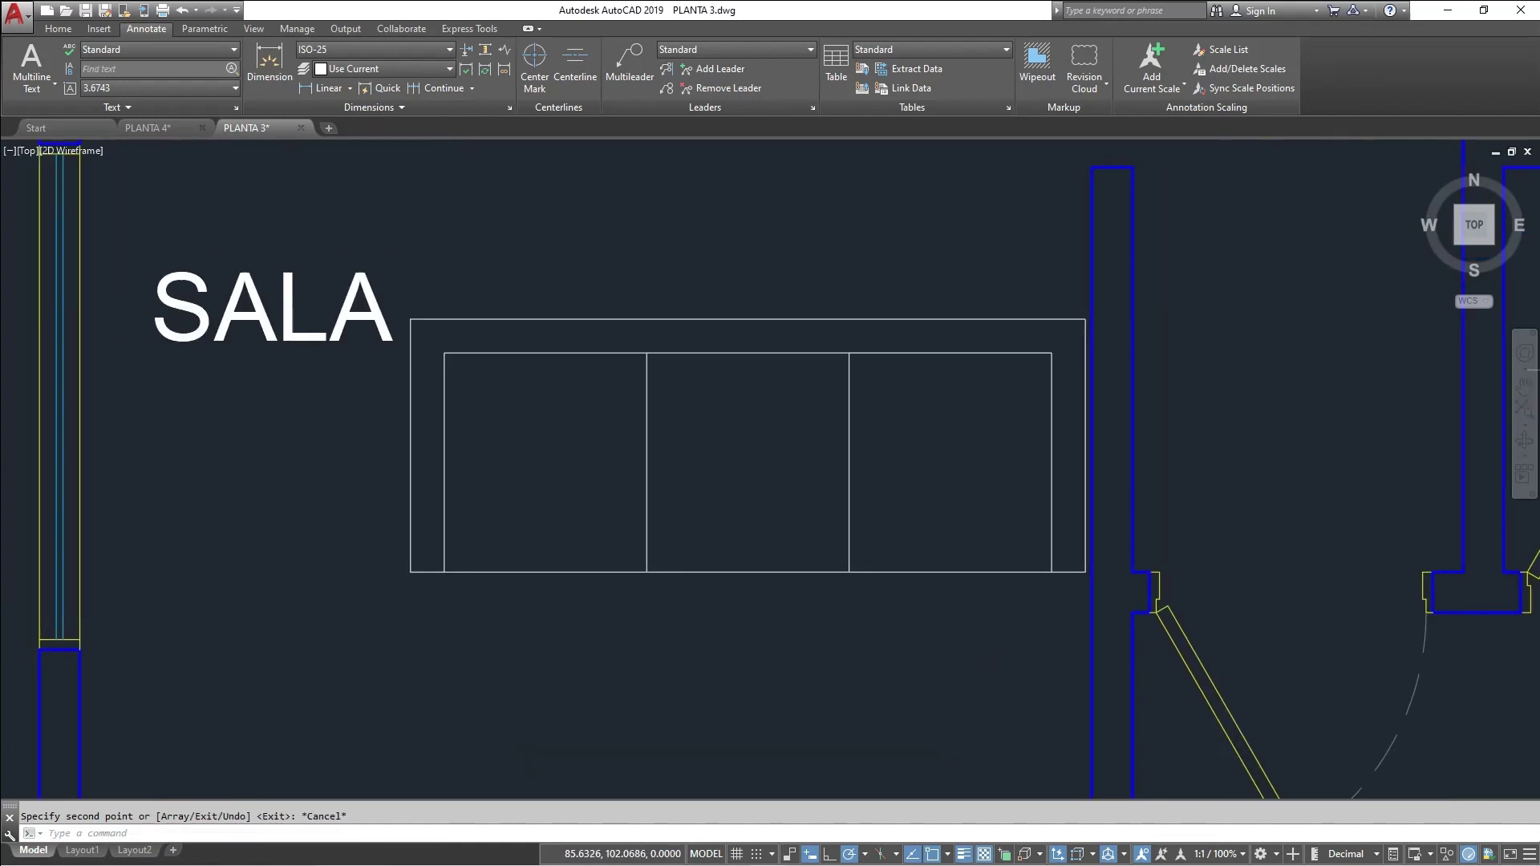
pyautogui.moveTo(805, 403); pyautogui.dragTo(852, 392, button='middle')
pyautogui.moveTo(740, 356); pyautogui.dragTo(763, 323, button='middle')
pyautogui.click(1032, 463)
pyautogui.click(669, 420)
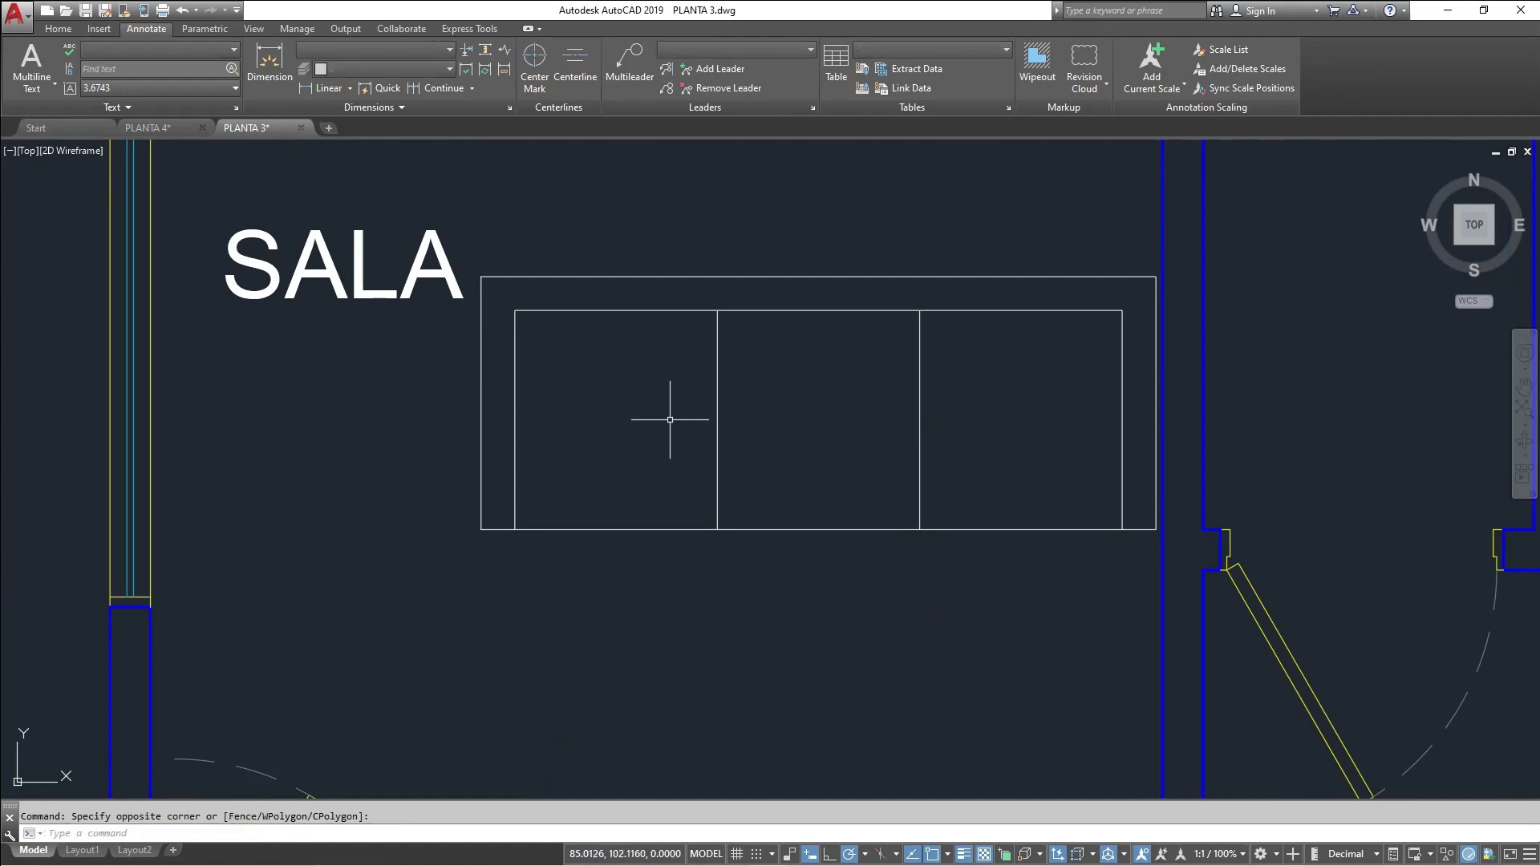
pyautogui.press('Escape')
pyautogui.moveTo(628, 364)
pyautogui.mouseDown(button='middle')
pyautogui.moveTo(677, 436)
pyautogui.moveTo(742, 386)
pyautogui.moveTo(639, 398)
pyautogui.mouseUp(button='middle')
pyautogui.moveTo(728, 377); pyautogui.dragTo(718, 439, button='middle')
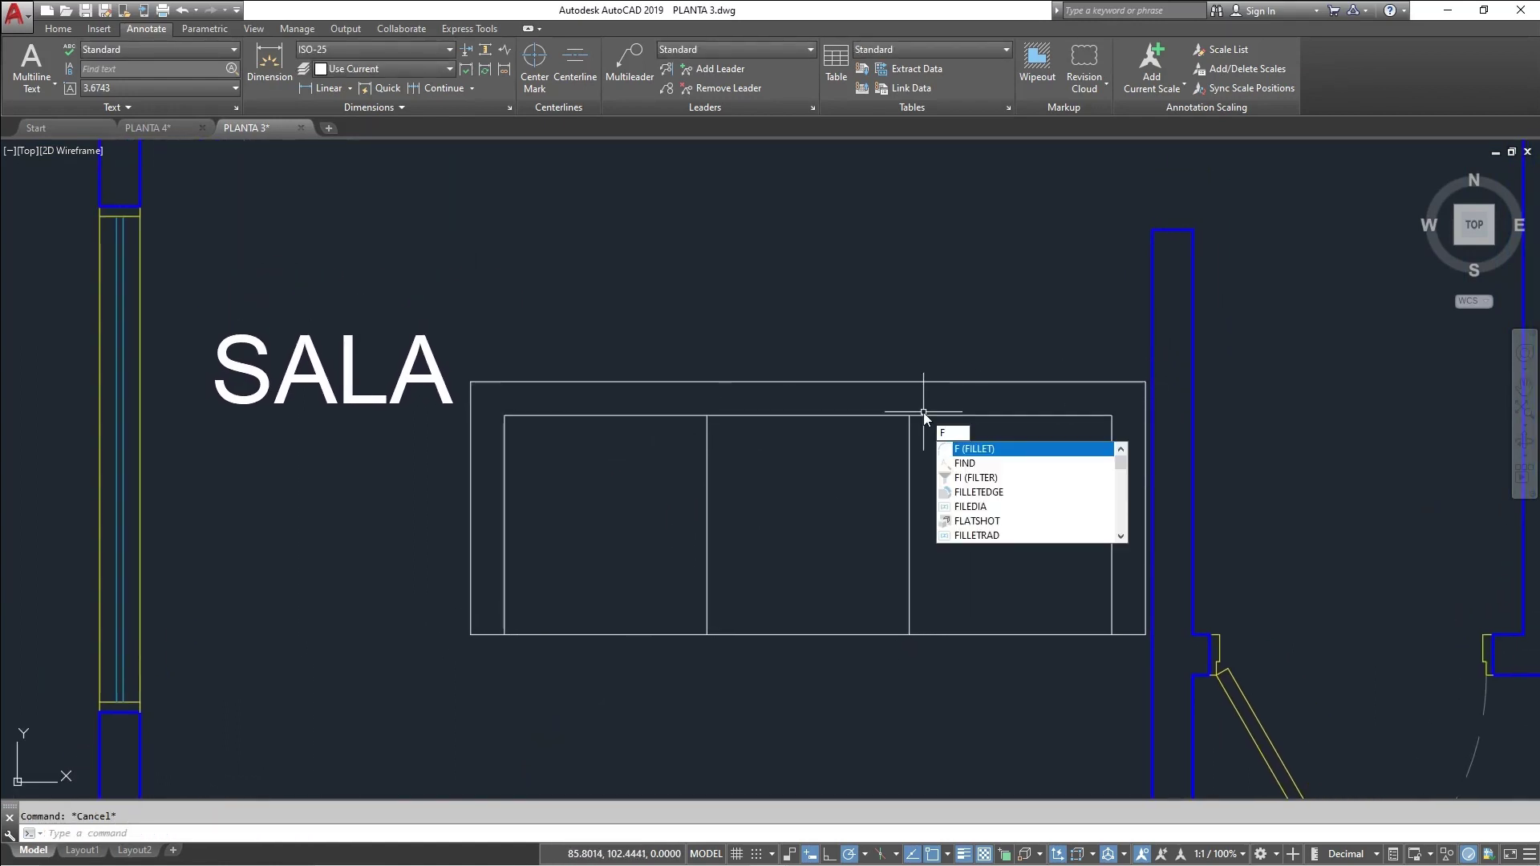
# Fillet the two upper corners of the sofa's inner outline with a radius of 0.04
pyautogui.press('Return')
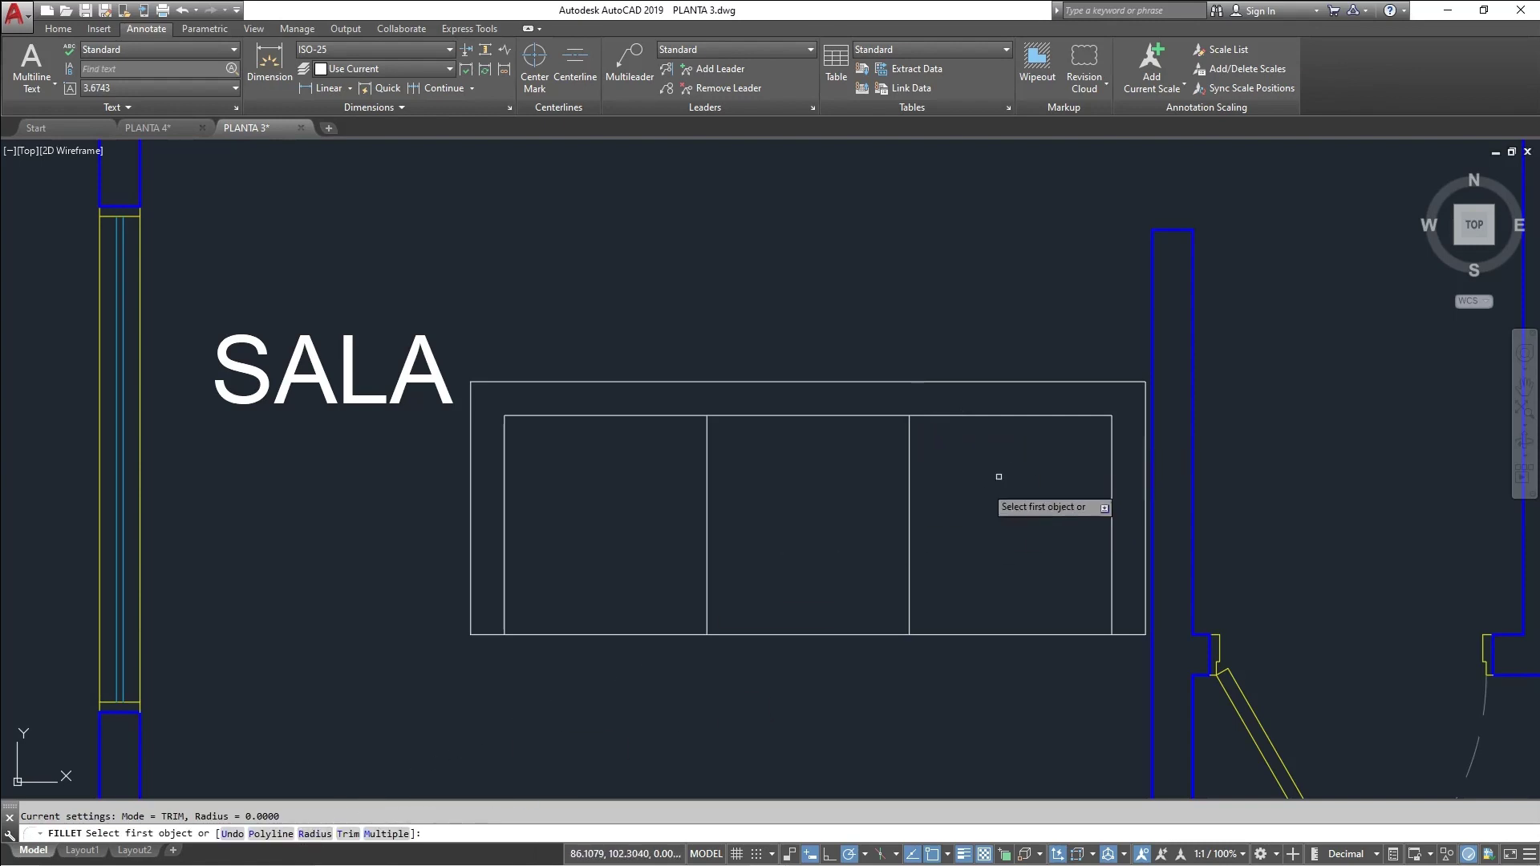
pyautogui.write('R')
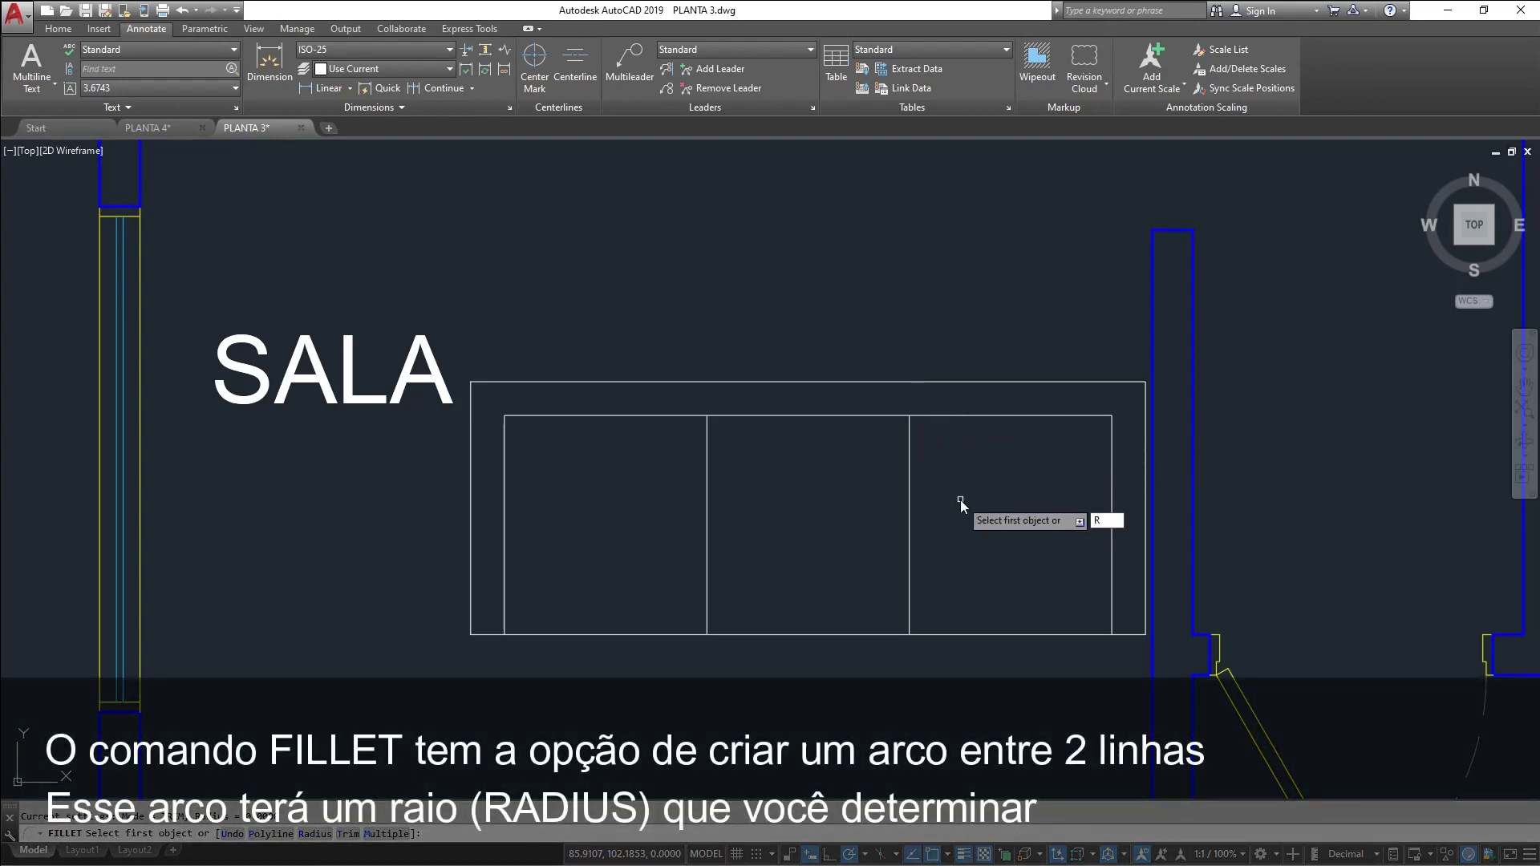
pyautogui.press('Return')
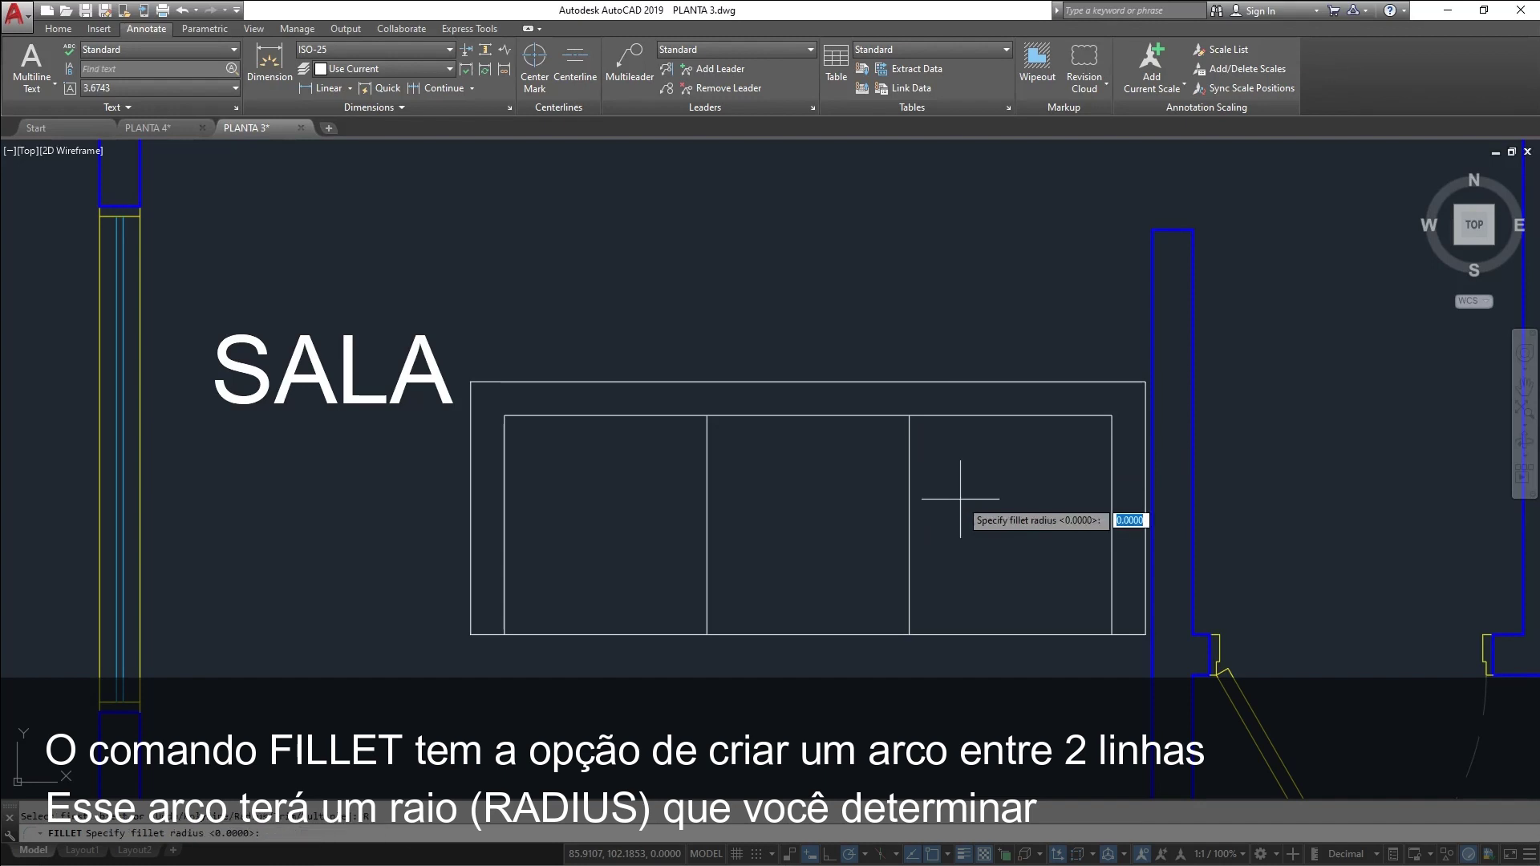
pyautogui.write('.04')
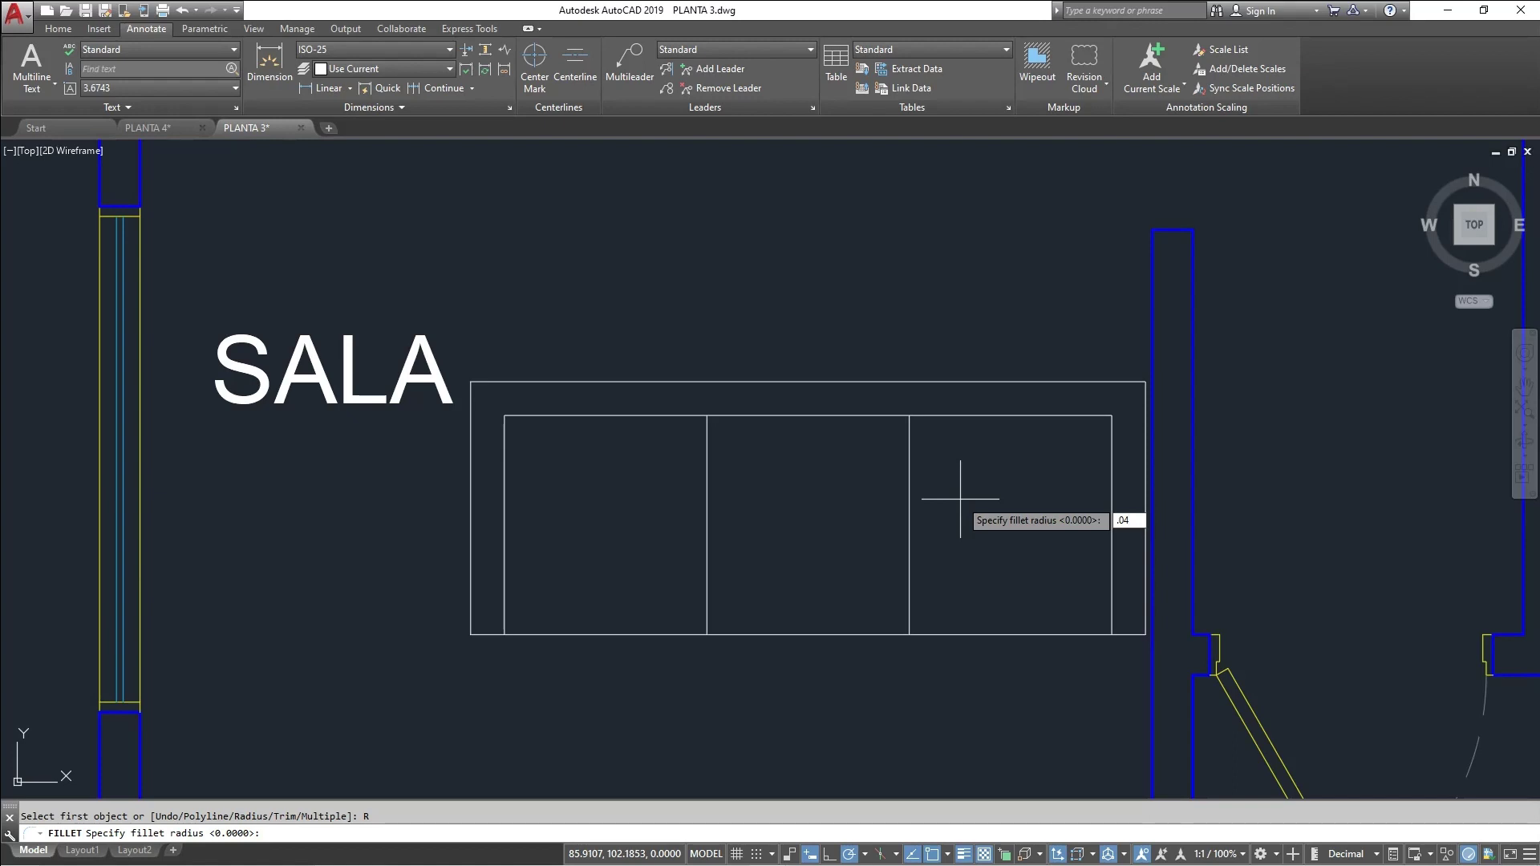
pyautogui.press('Return')
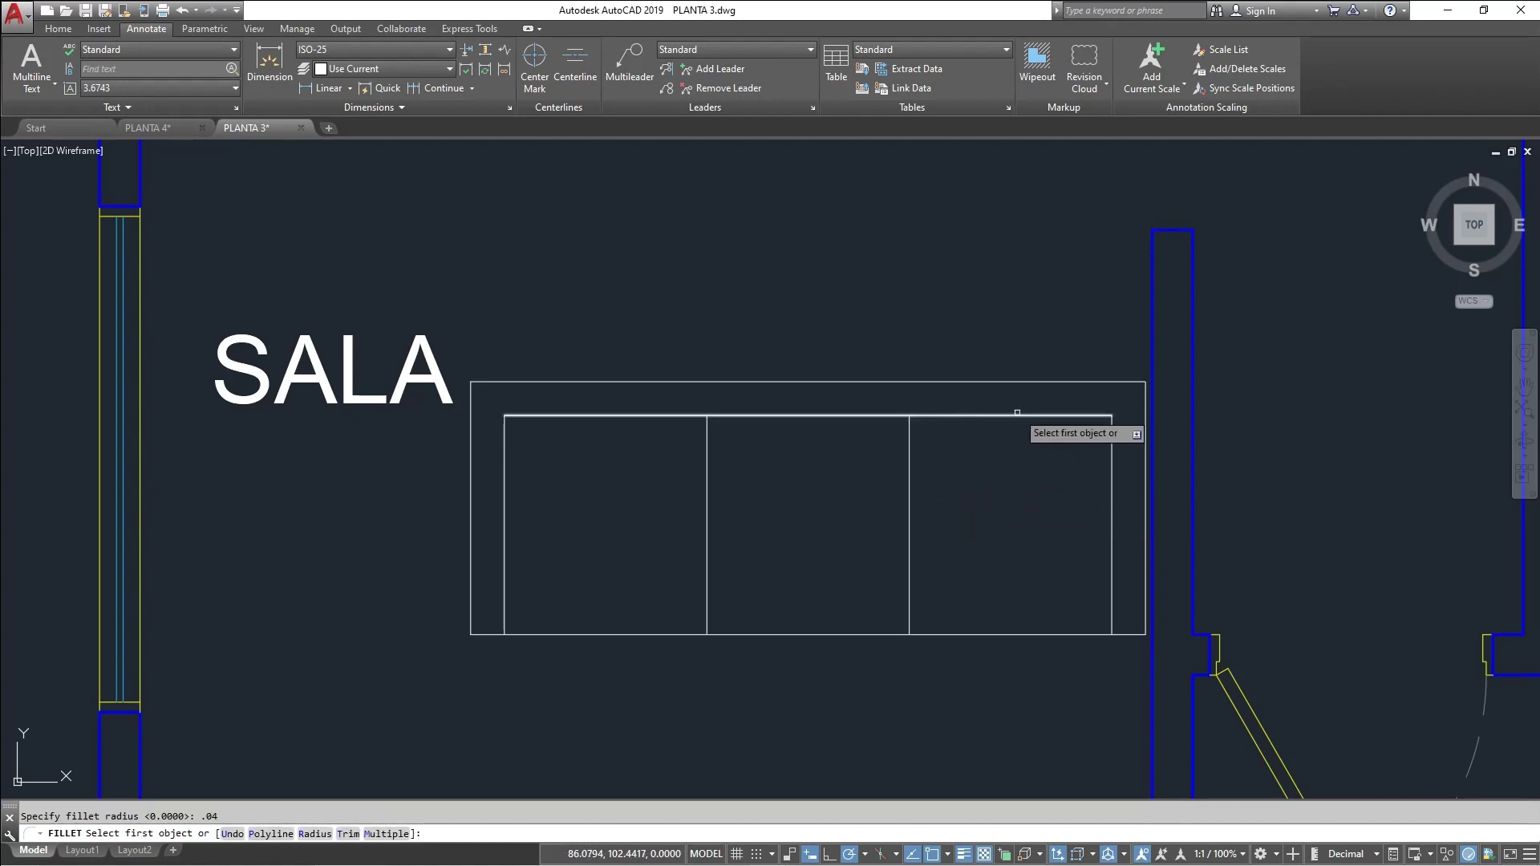
pyautogui.click(1109, 447)
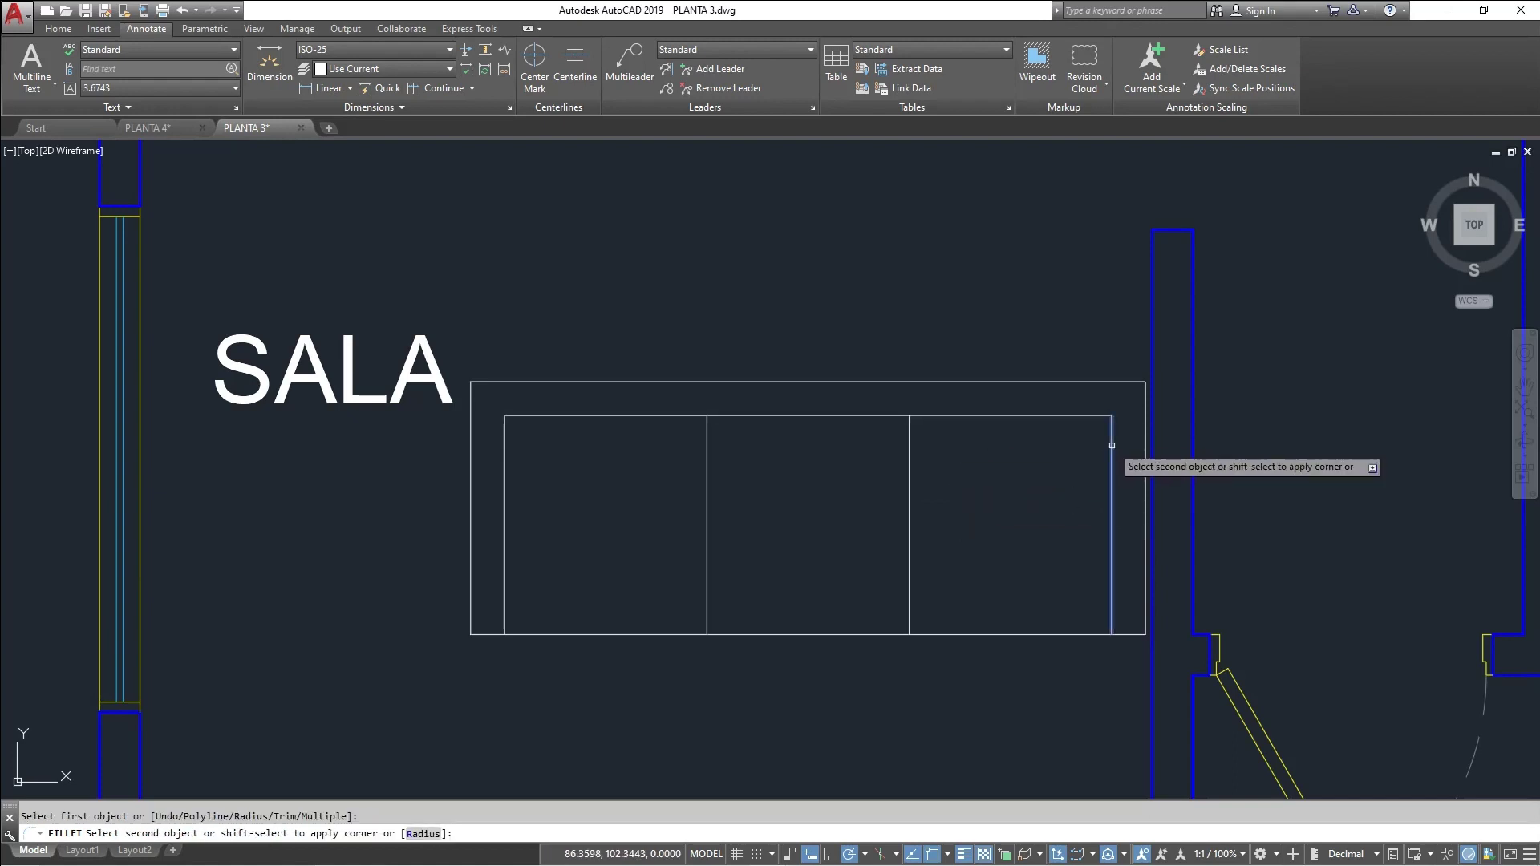
pyautogui.click(1047, 417)
pyautogui.press('Return')
pyautogui.click(539, 416)
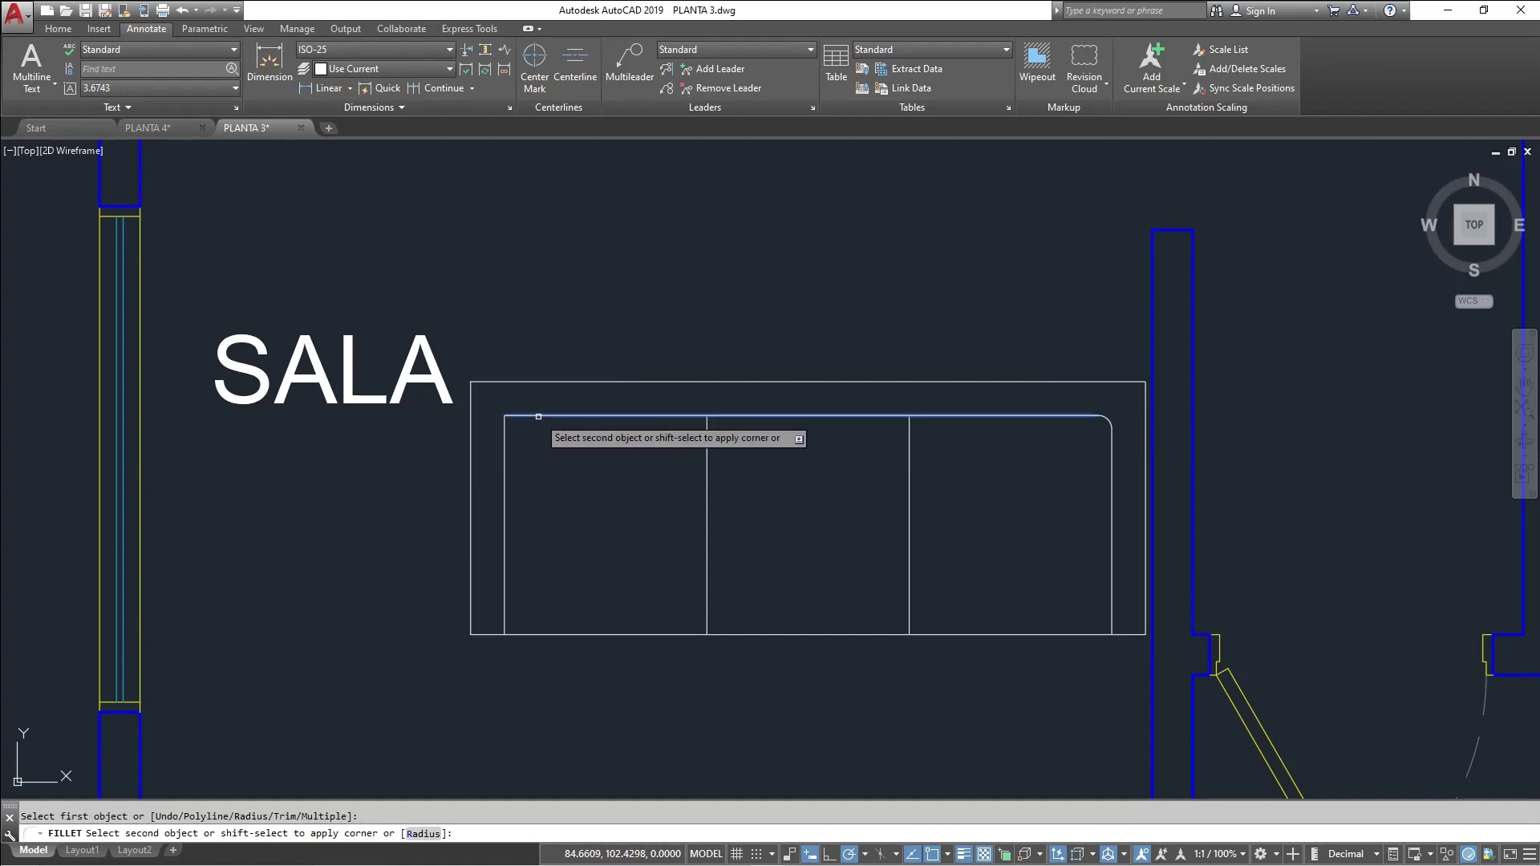
pyautogui.click(505, 446)
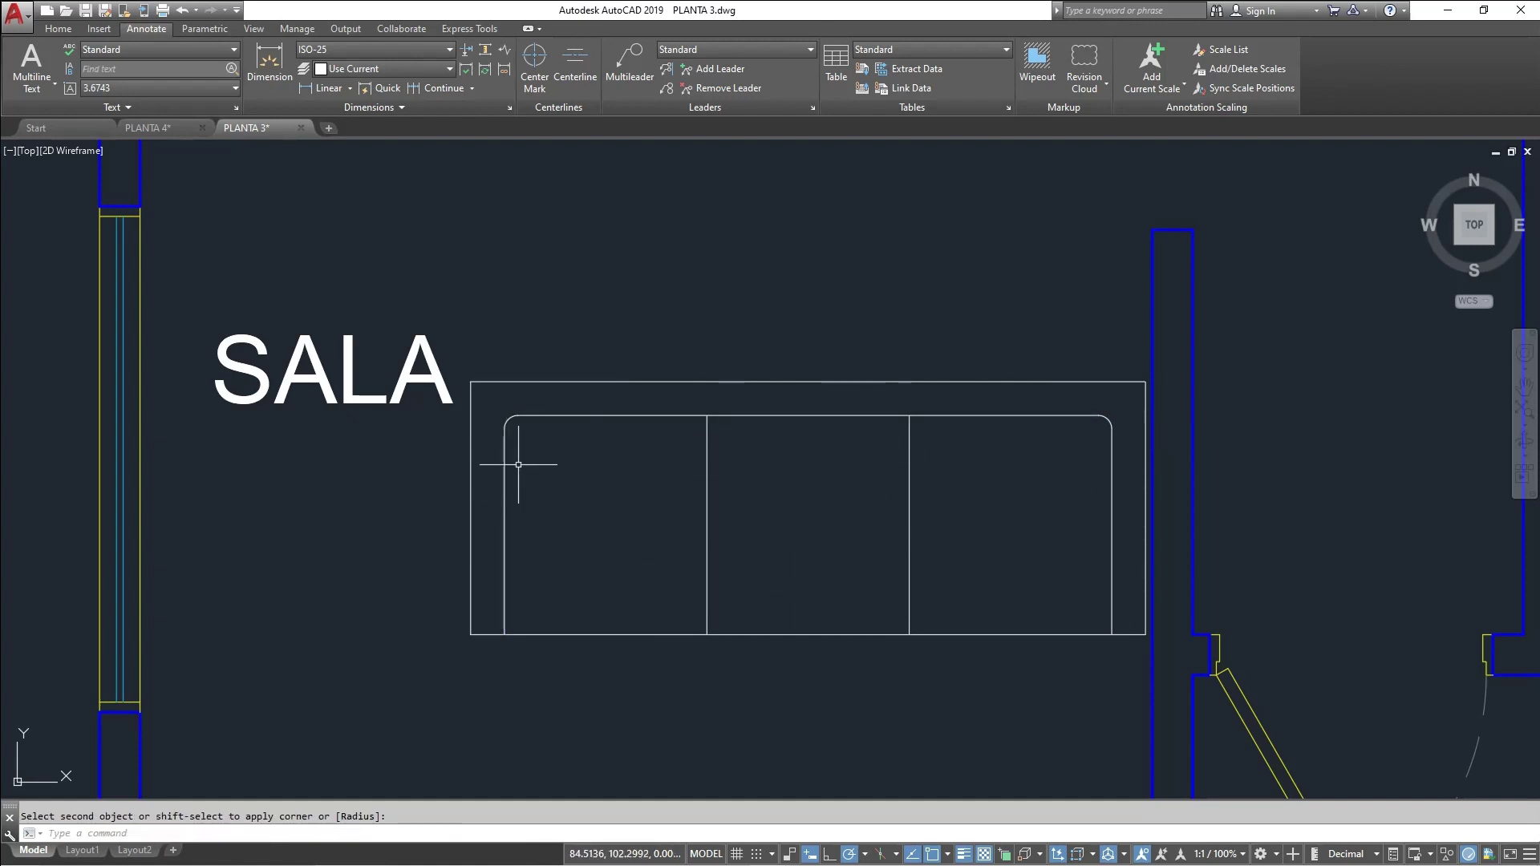
# Fillet the upper-left and lower-left corners of the sofa's outer rectangle with the 0.04 radius
pyautogui.press('Return')
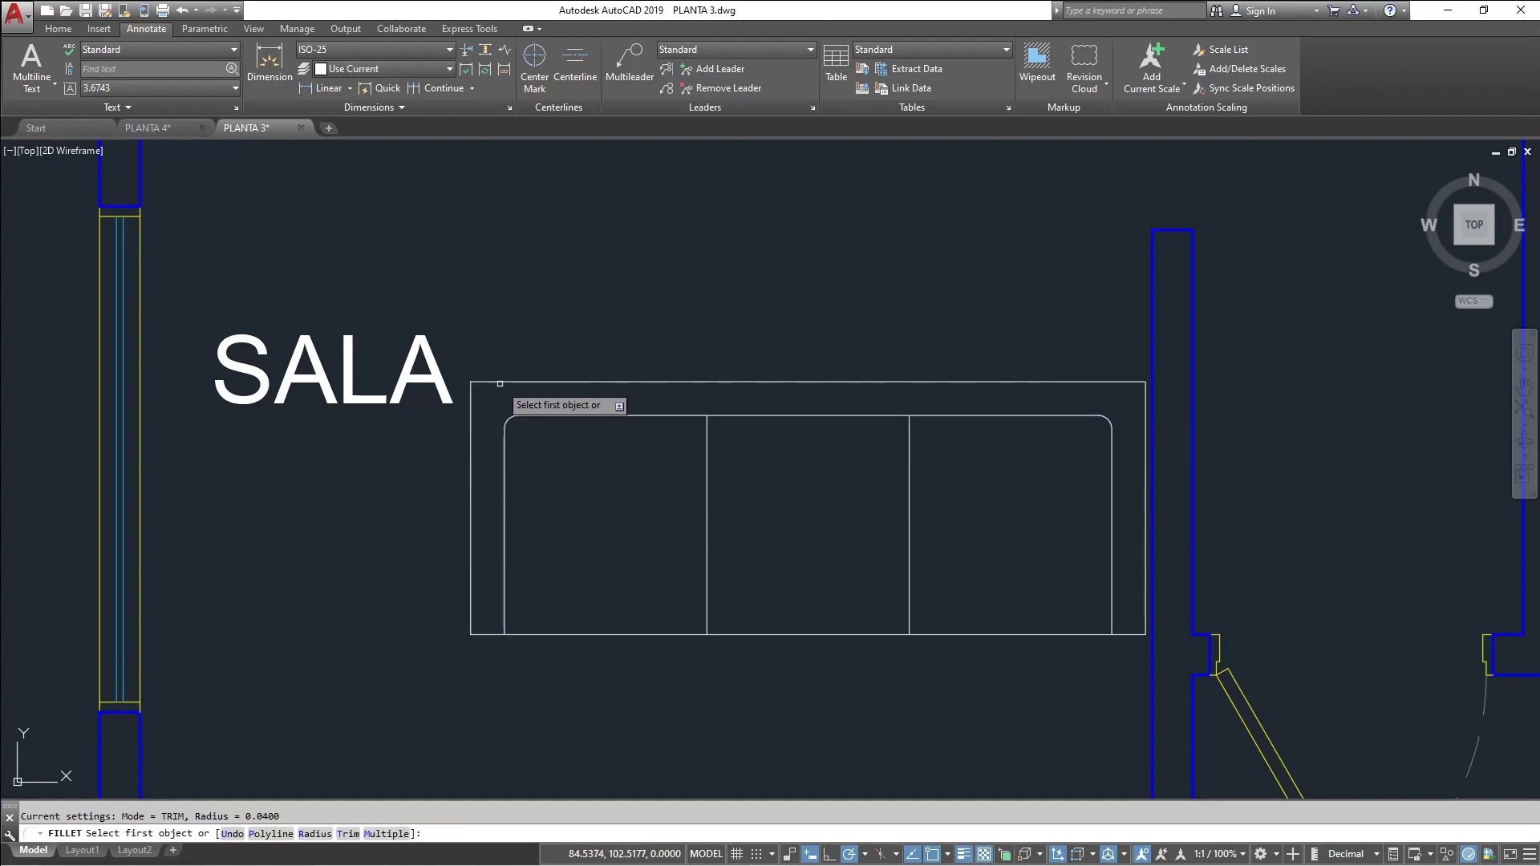
pyautogui.click(501, 383)
pyautogui.click(471, 427)
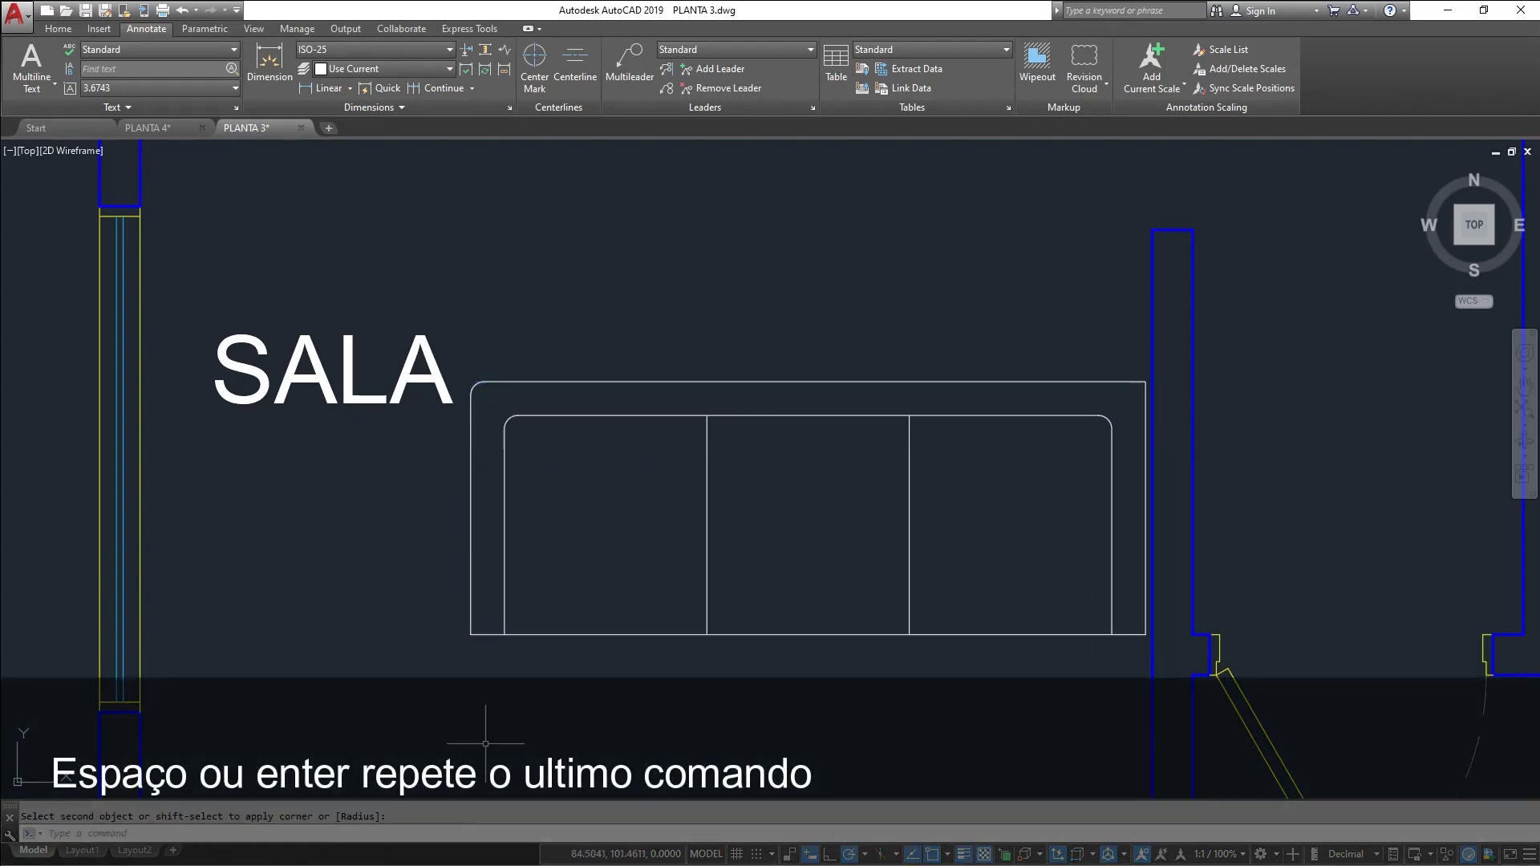
pyautogui.press('Return')
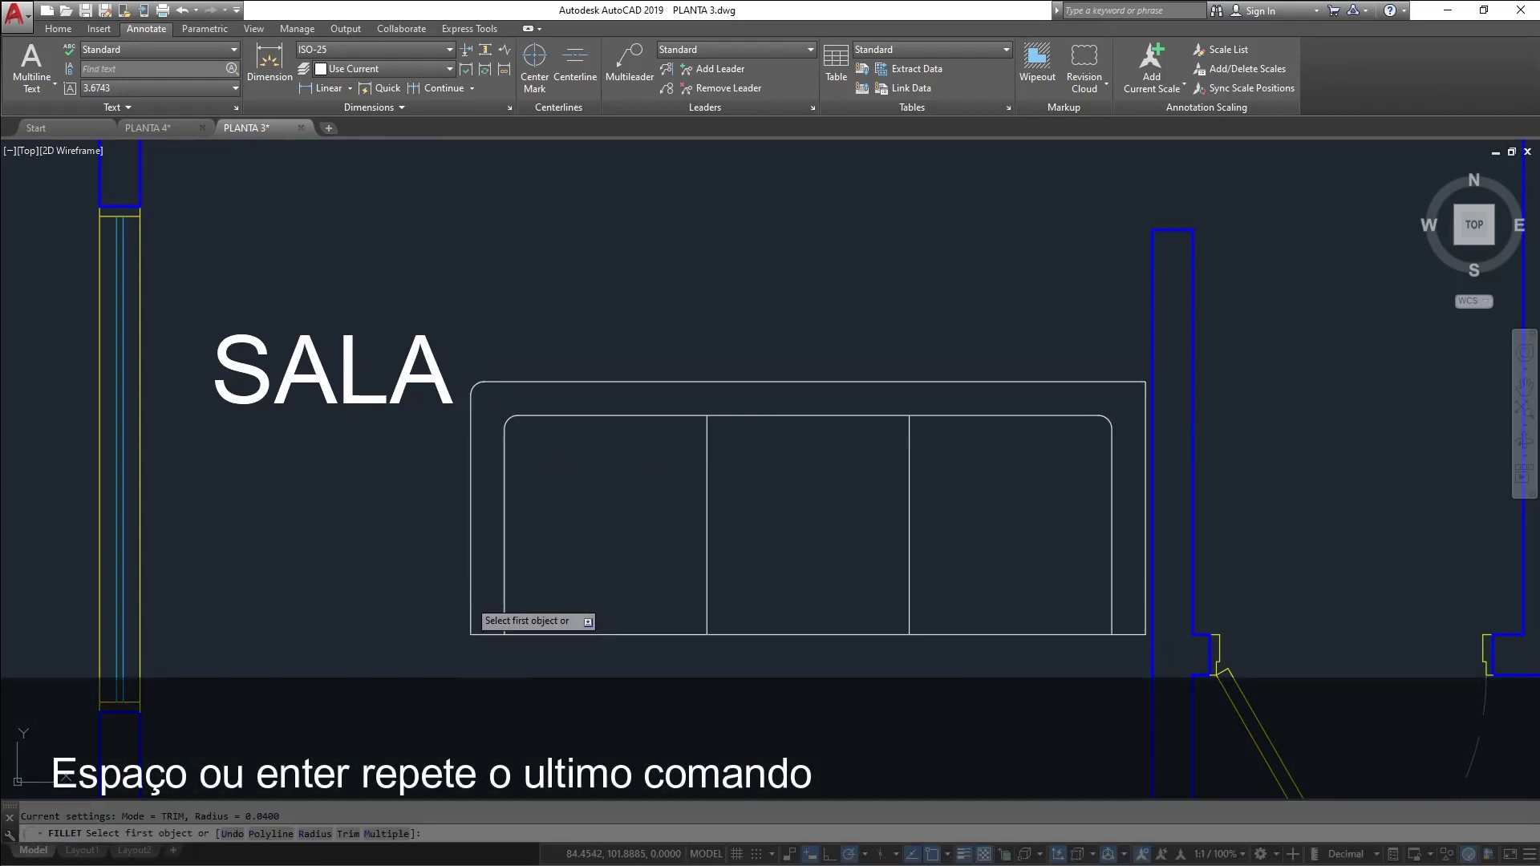
pyautogui.click(471, 602)
pyautogui.click(471, 603)
pyautogui.press('Return')
pyautogui.click(486, 635)
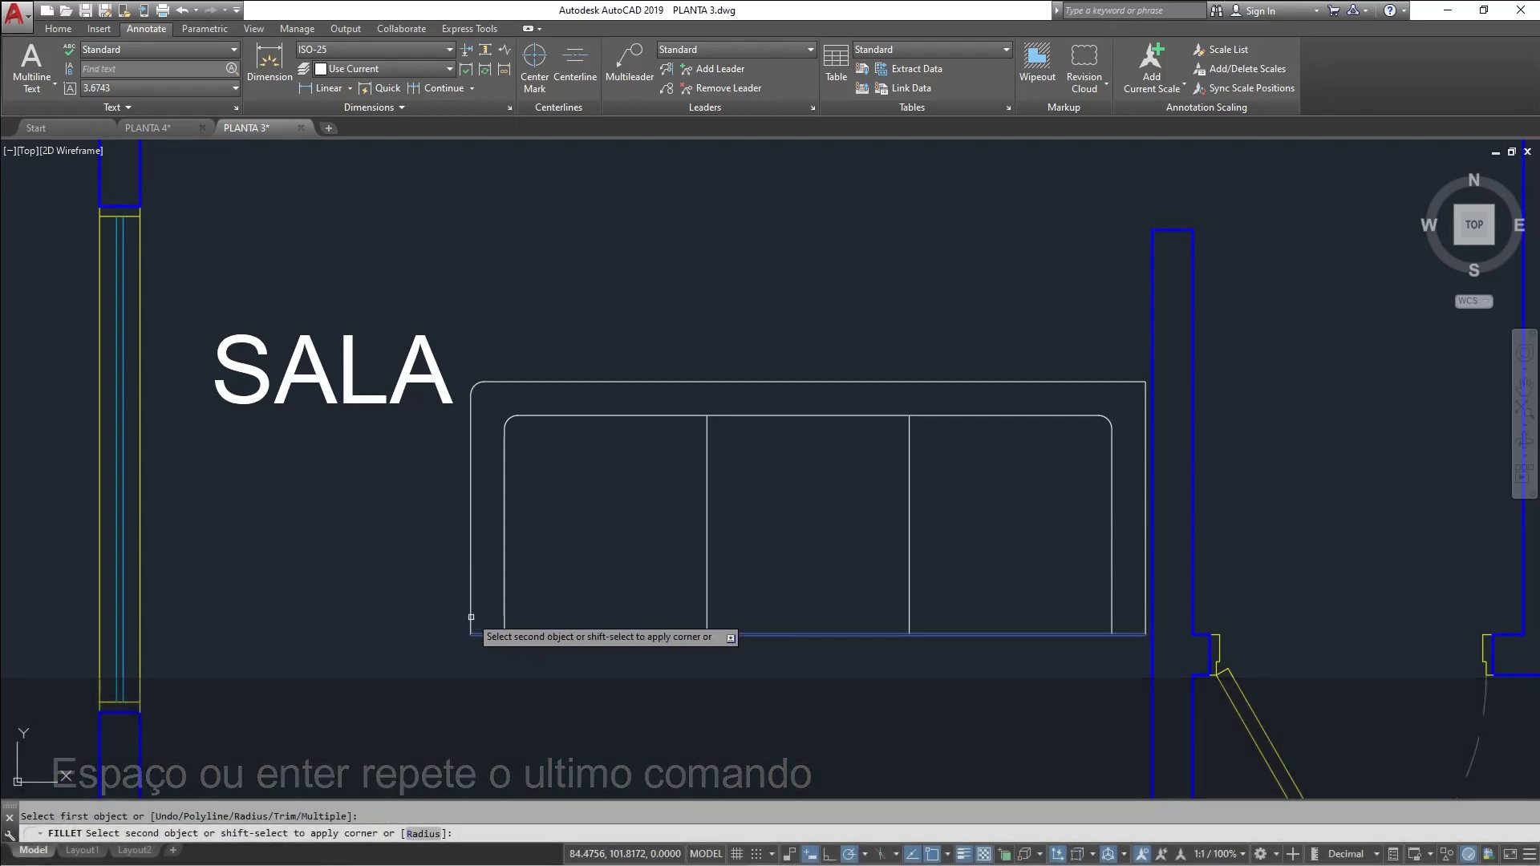
pyautogui.click(471, 612)
# Round the lower-right and upper-right corners of the sofa's outer rectangle with the same 0.04 fillet radius
pyautogui.press('Return')
pyautogui.click(1135, 635)
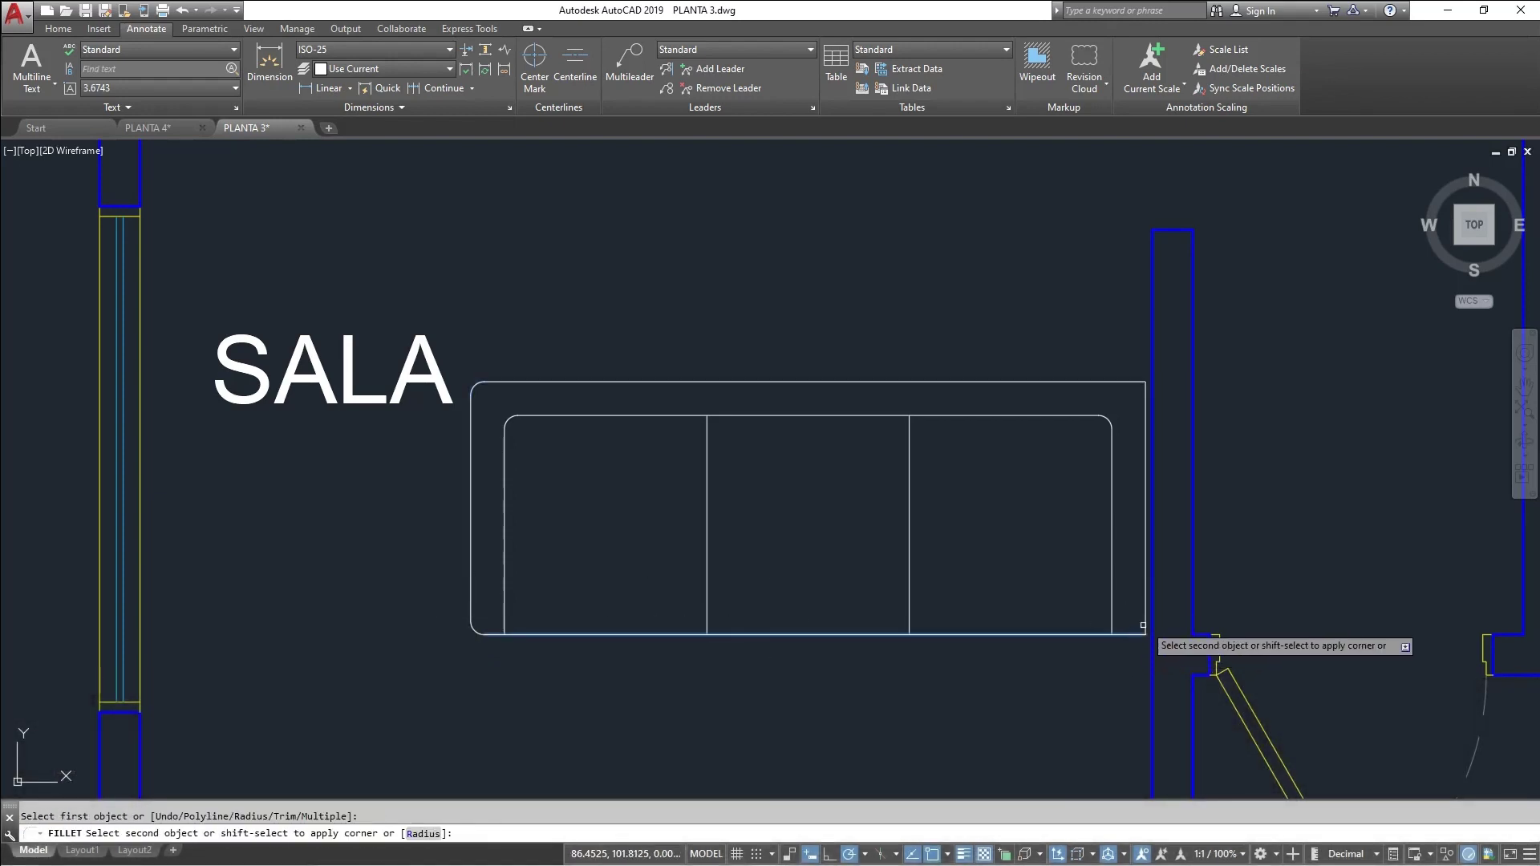
pyautogui.click(1145, 620)
pyautogui.press('Return')
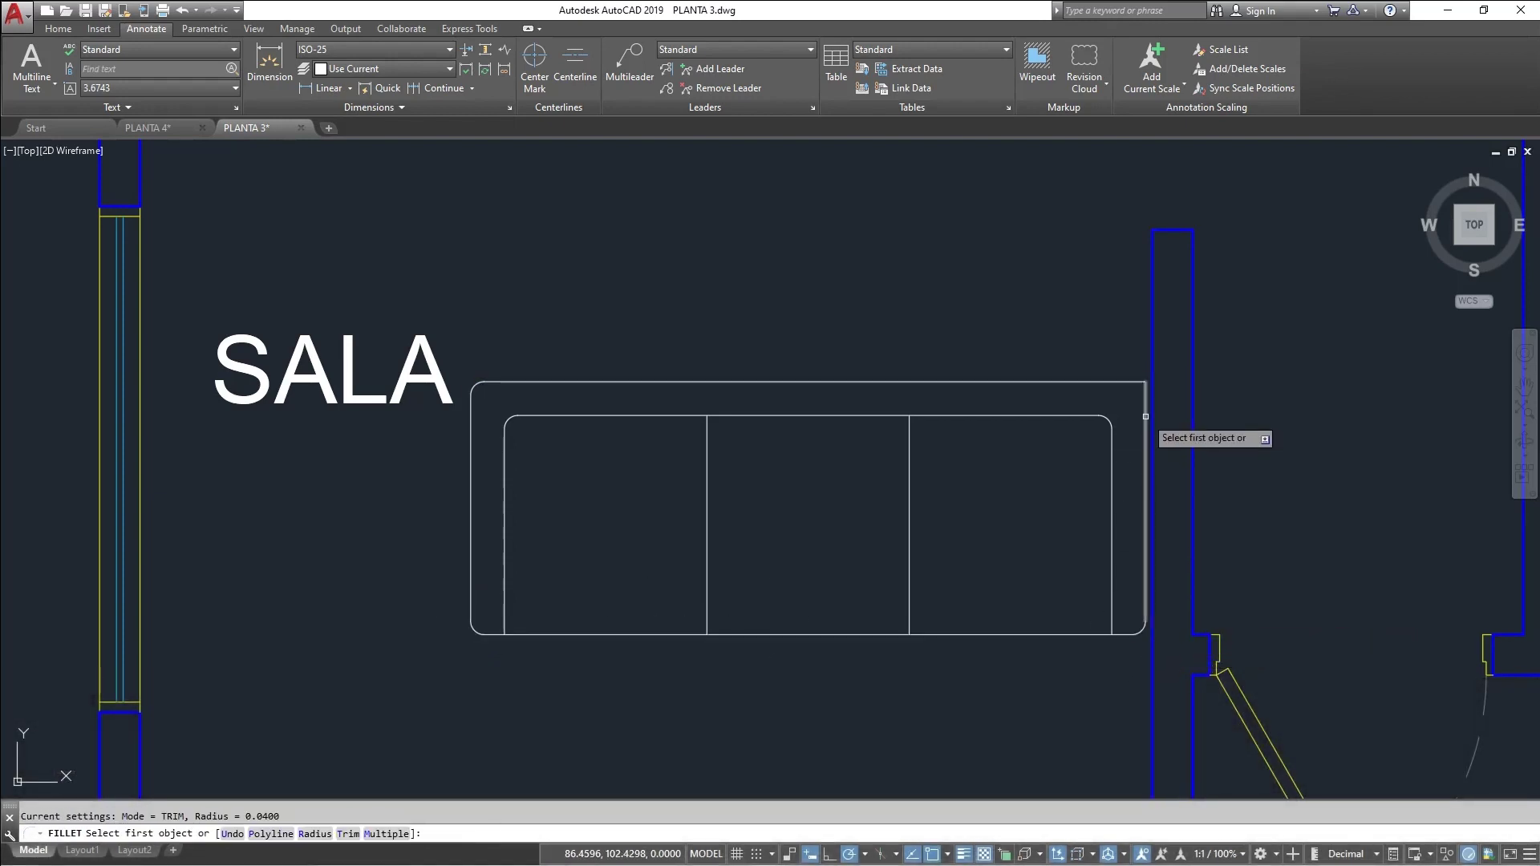
pyautogui.click(1145, 407)
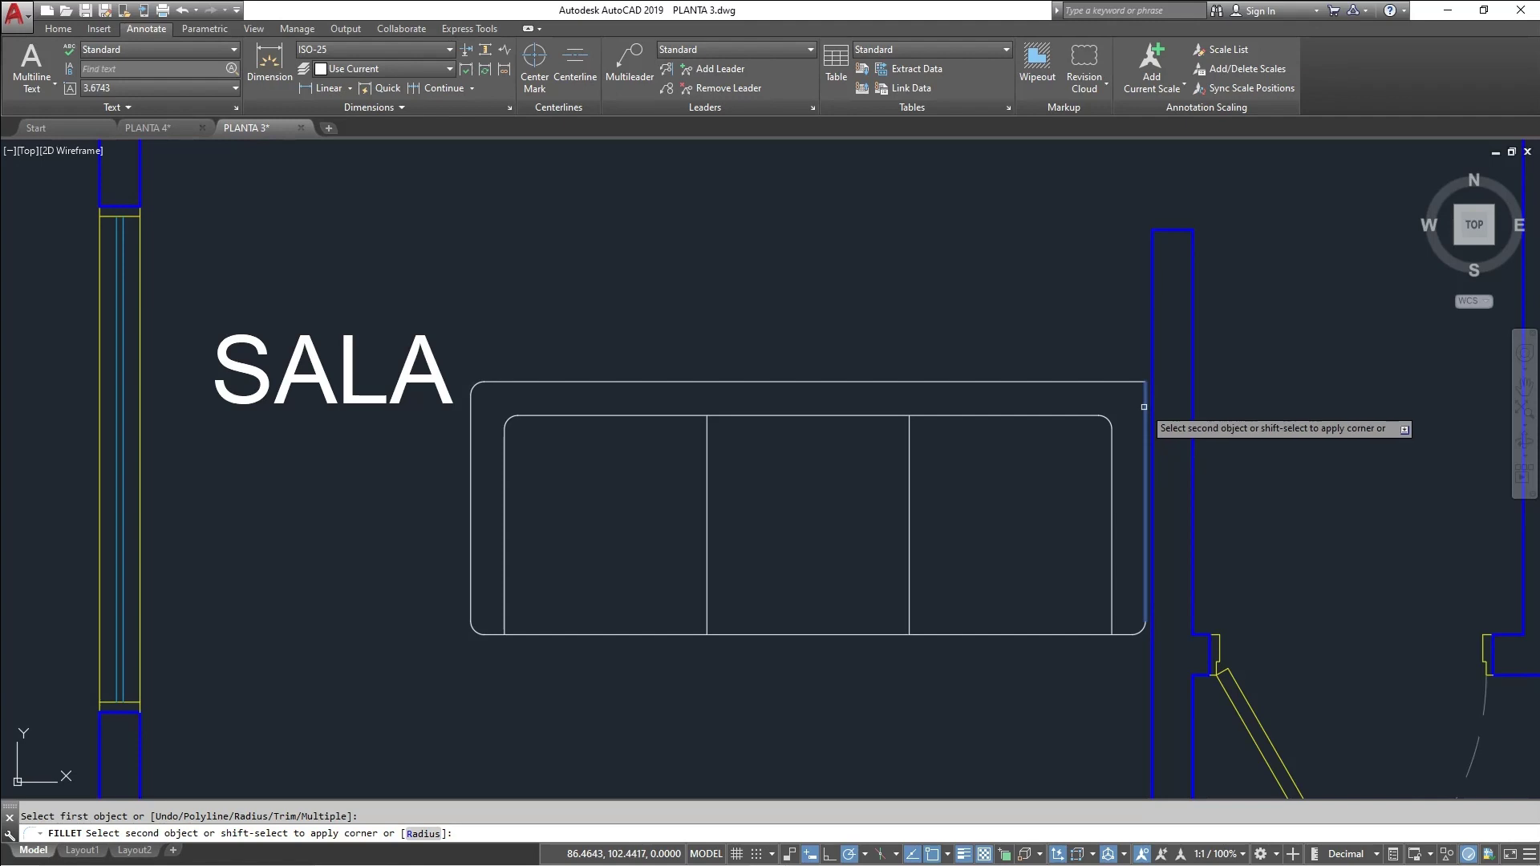
pyautogui.click(1106, 383)
pyautogui.moveTo(1071, 396); pyautogui.dragTo(1112, 360, button='middle')
pyautogui.press('Escape')
# Try to define the drawn sofa as a block named SOFA with its base point at the midpoint of the outer upper edge
pyautogui.scroll(-5, 891, 420)
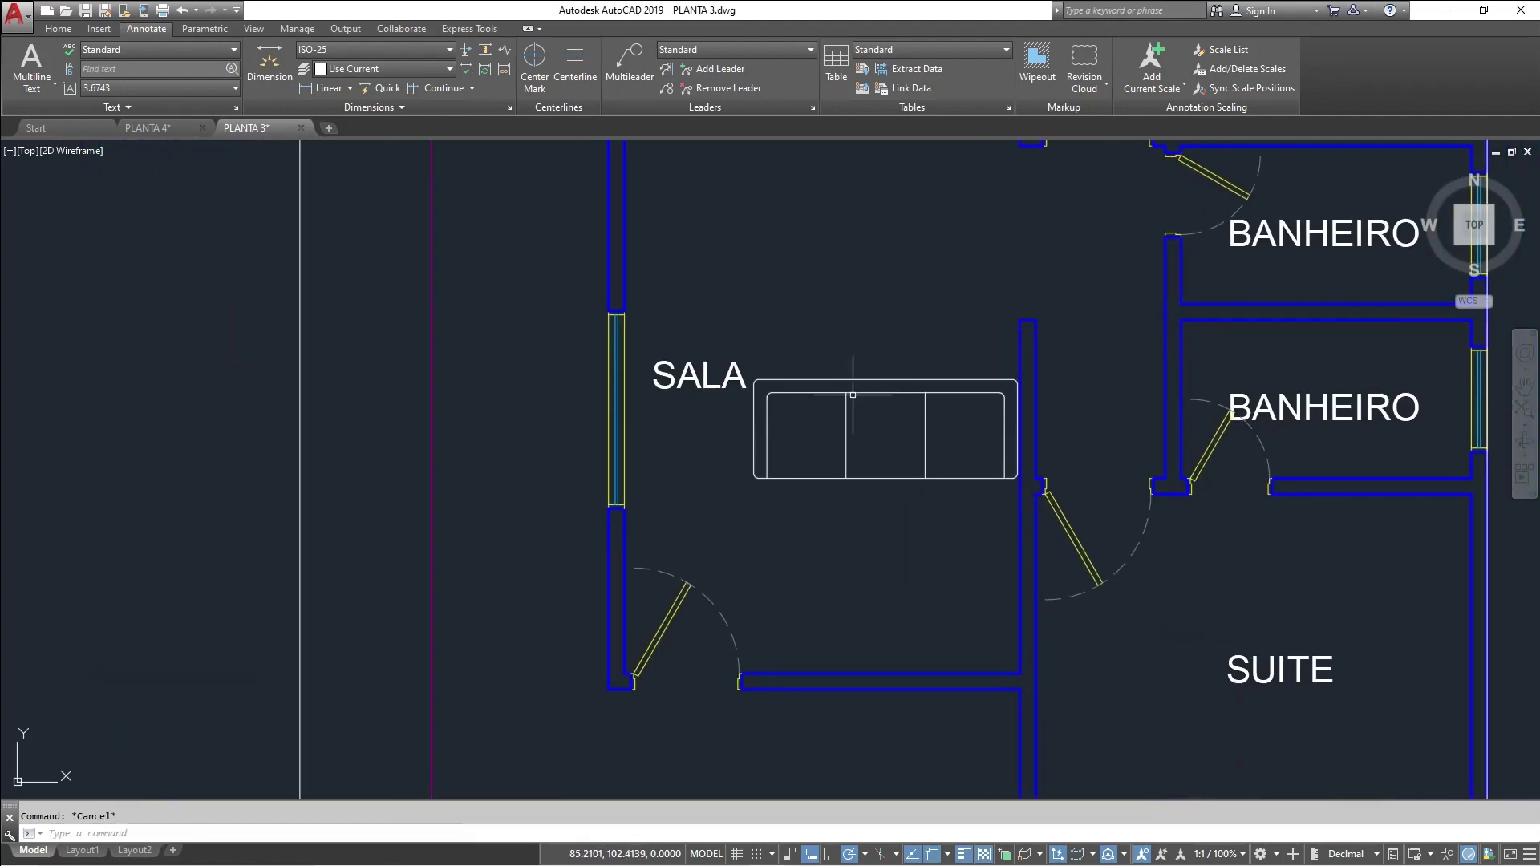
pyautogui.scroll(2, 918, 436)
pyautogui.moveTo(918, 436); pyautogui.dragTo(780, 372, button='middle')
pyautogui.scroll(1, 677, 402)
pyautogui.moveTo(674, 394); pyautogui.dragTo(551, 400, button='middle')
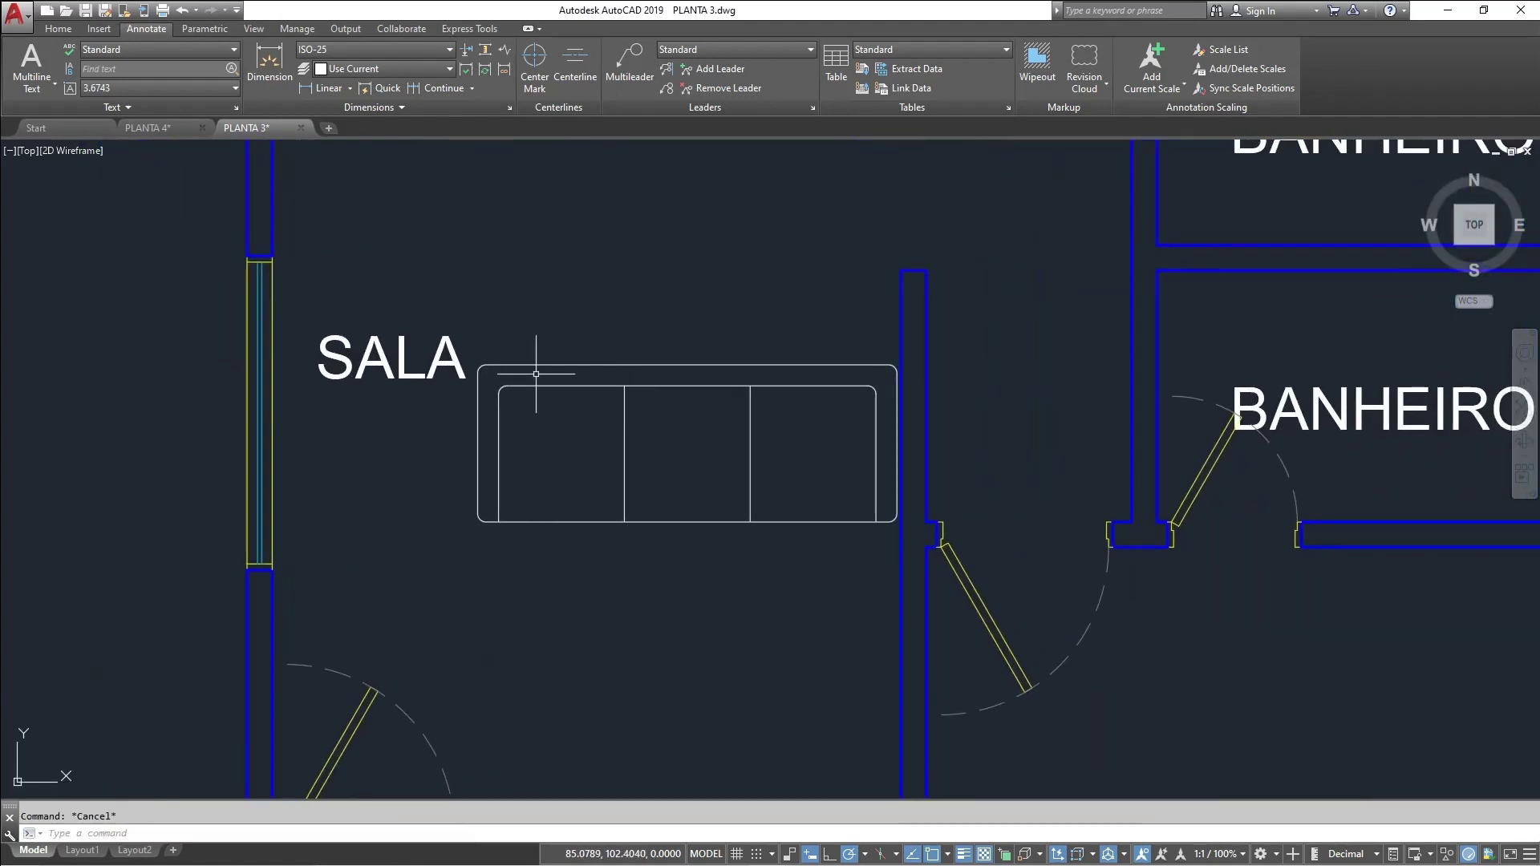
pyautogui.scroll(2, 478, 355)
pyautogui.click(515, 385)
pyautogui.scroll(-1, 514, 384)
pyautogui.scroll(-2, 518, 384)
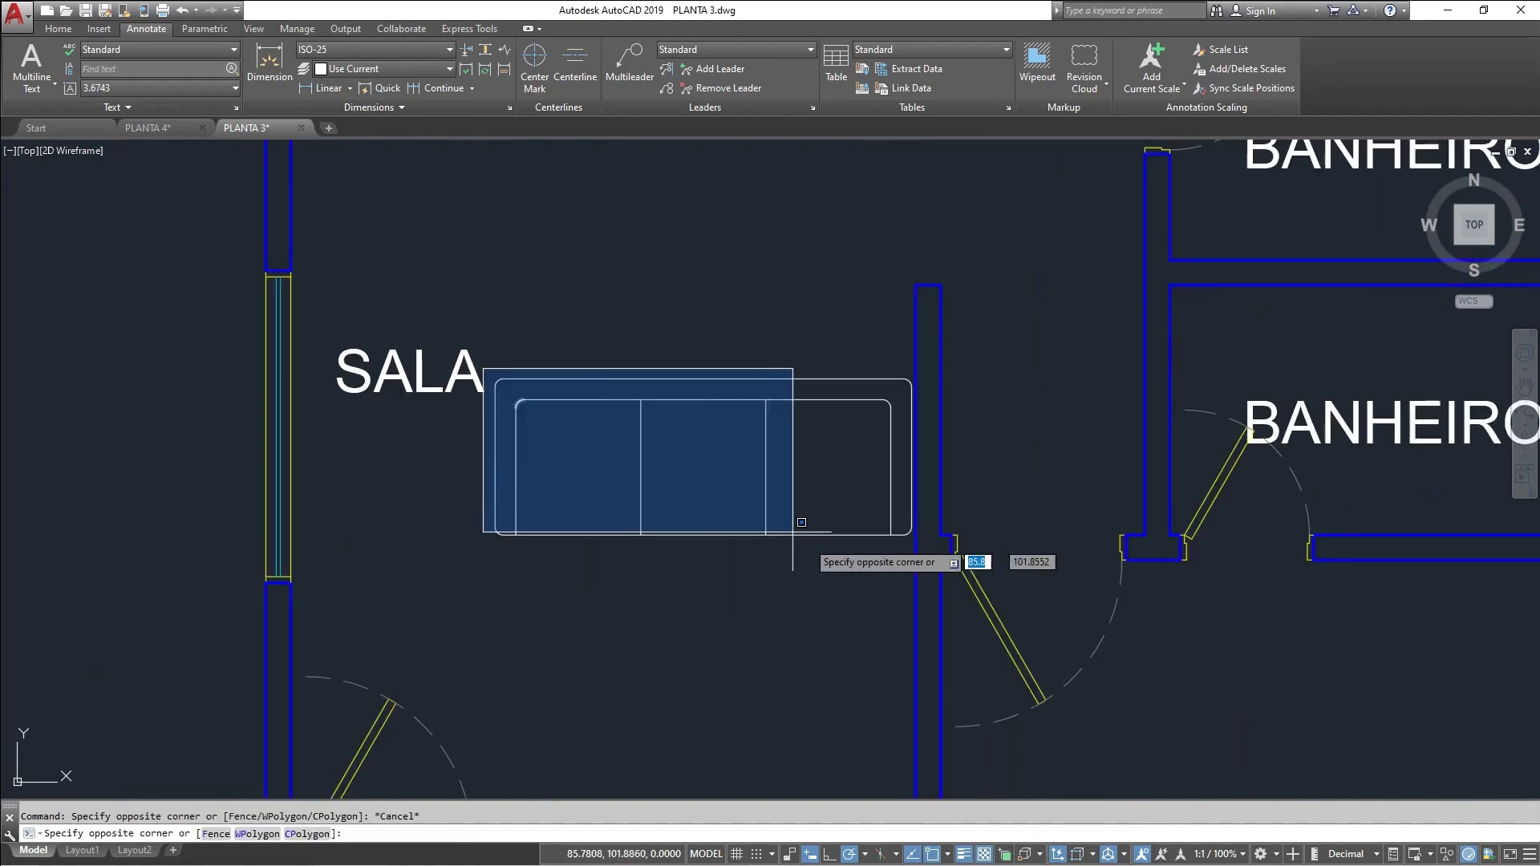
pyautogui.click(923, 558)
pyautogui.scroll(2, 743, 476)
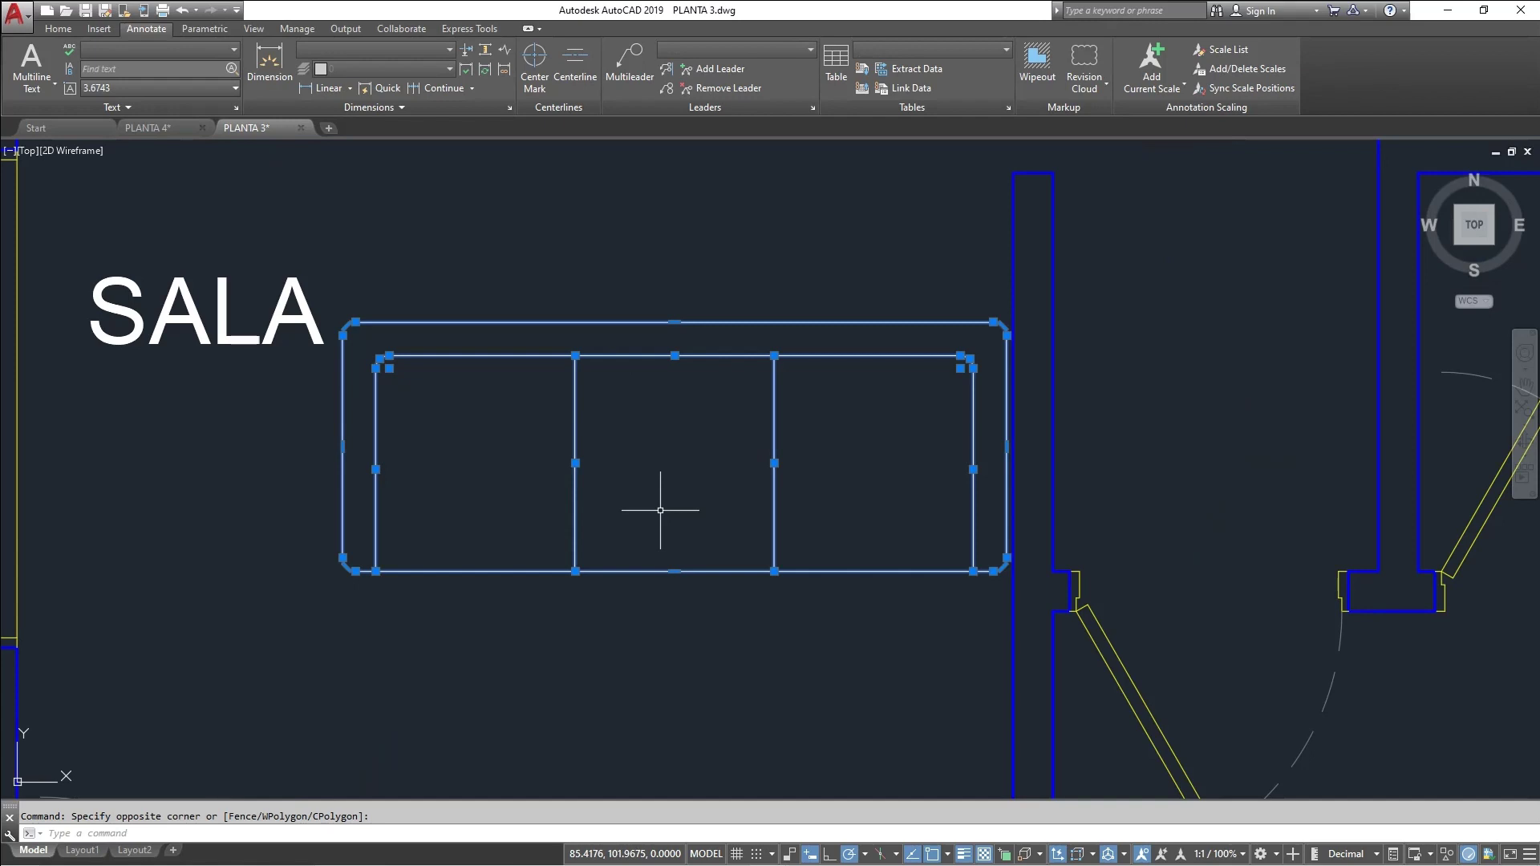
pyautogui.press('Return')
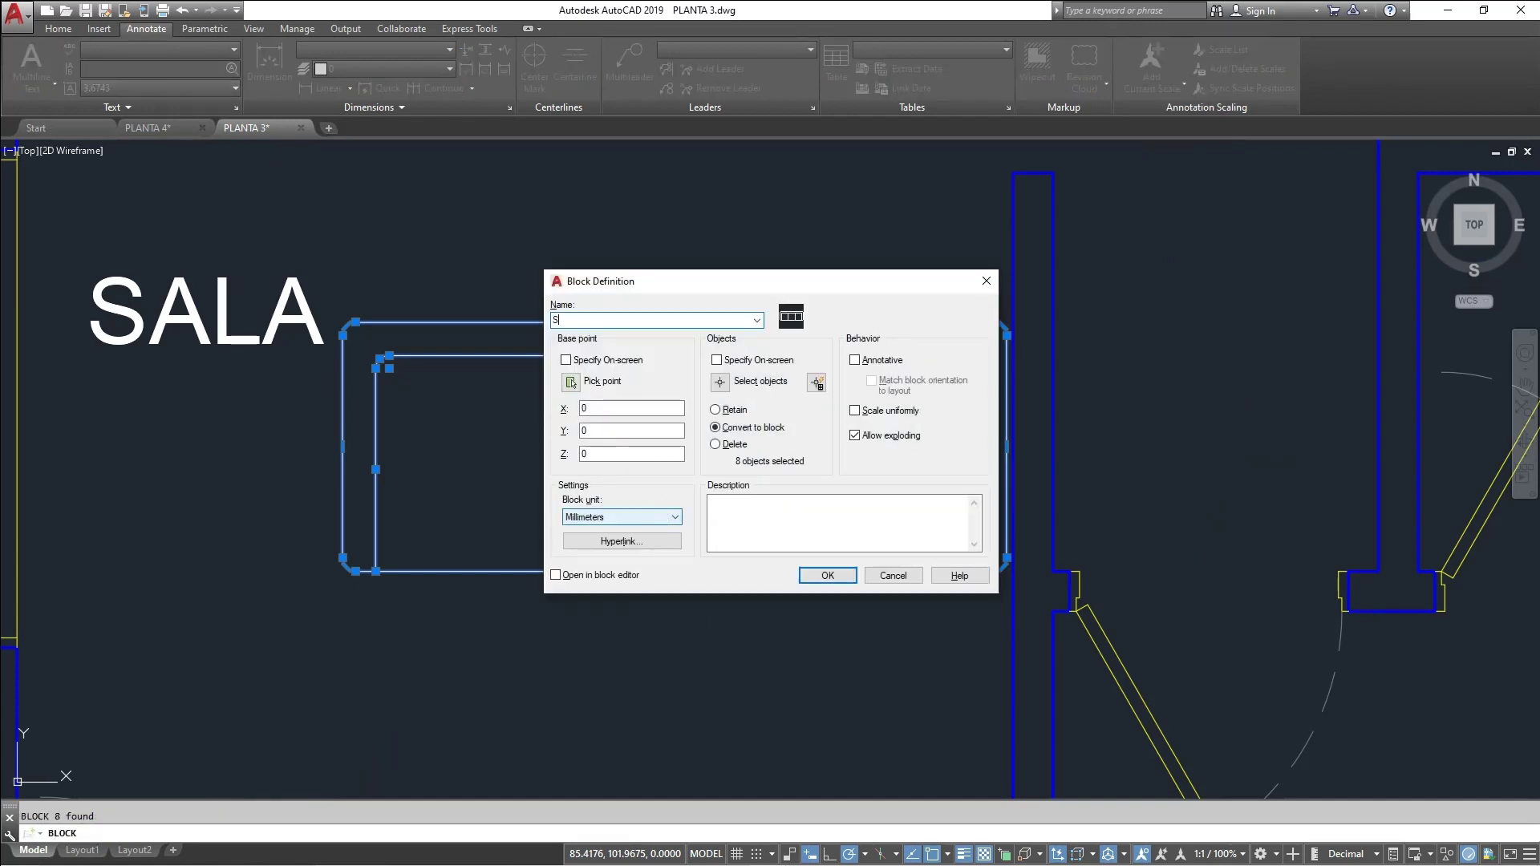
pyautogui.click(571, 382)
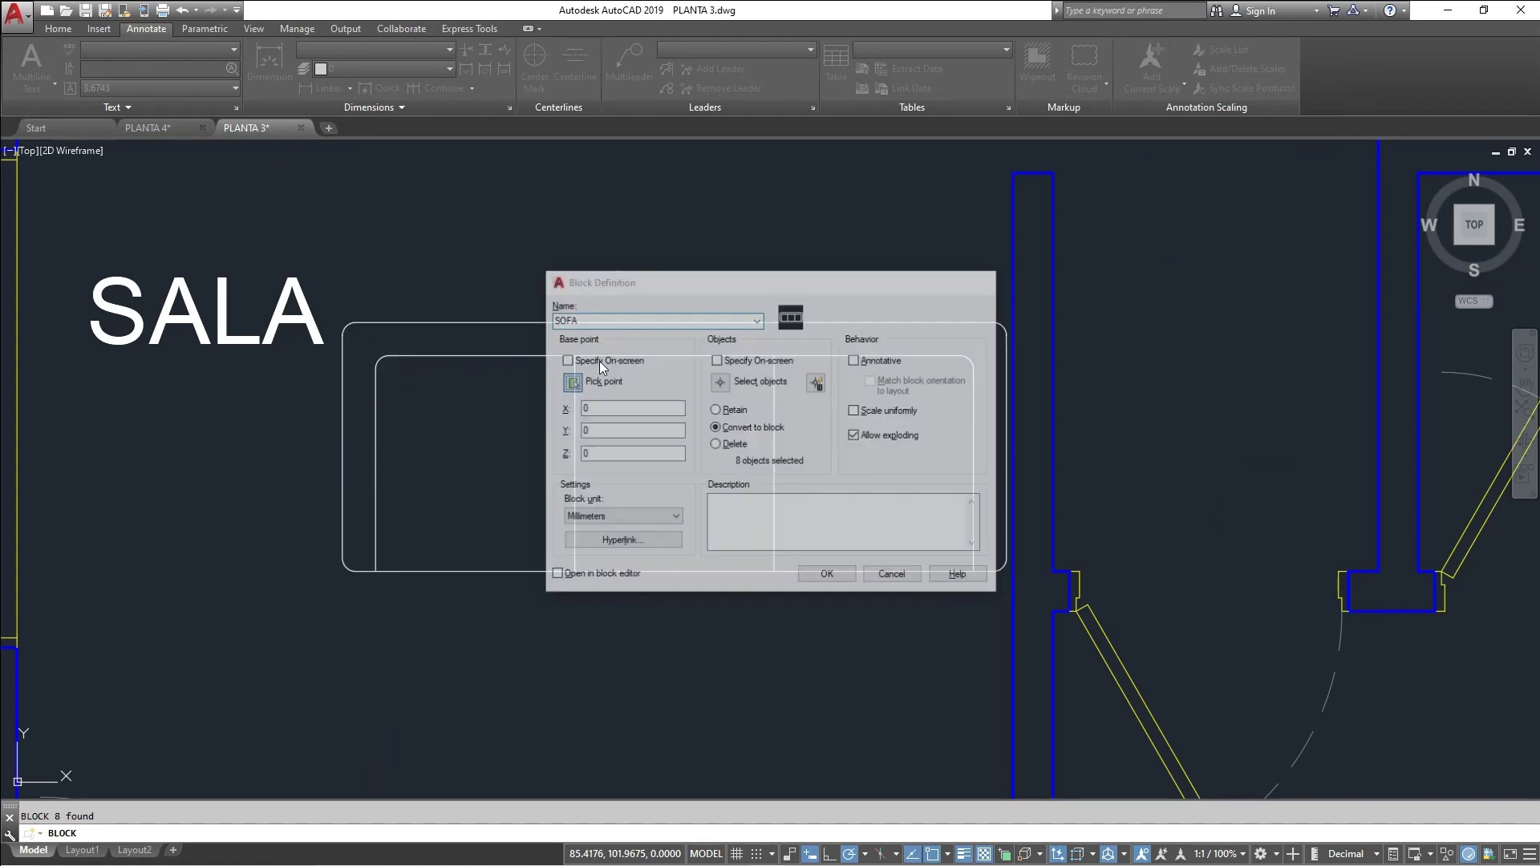
pyautogui.click(653, 323)
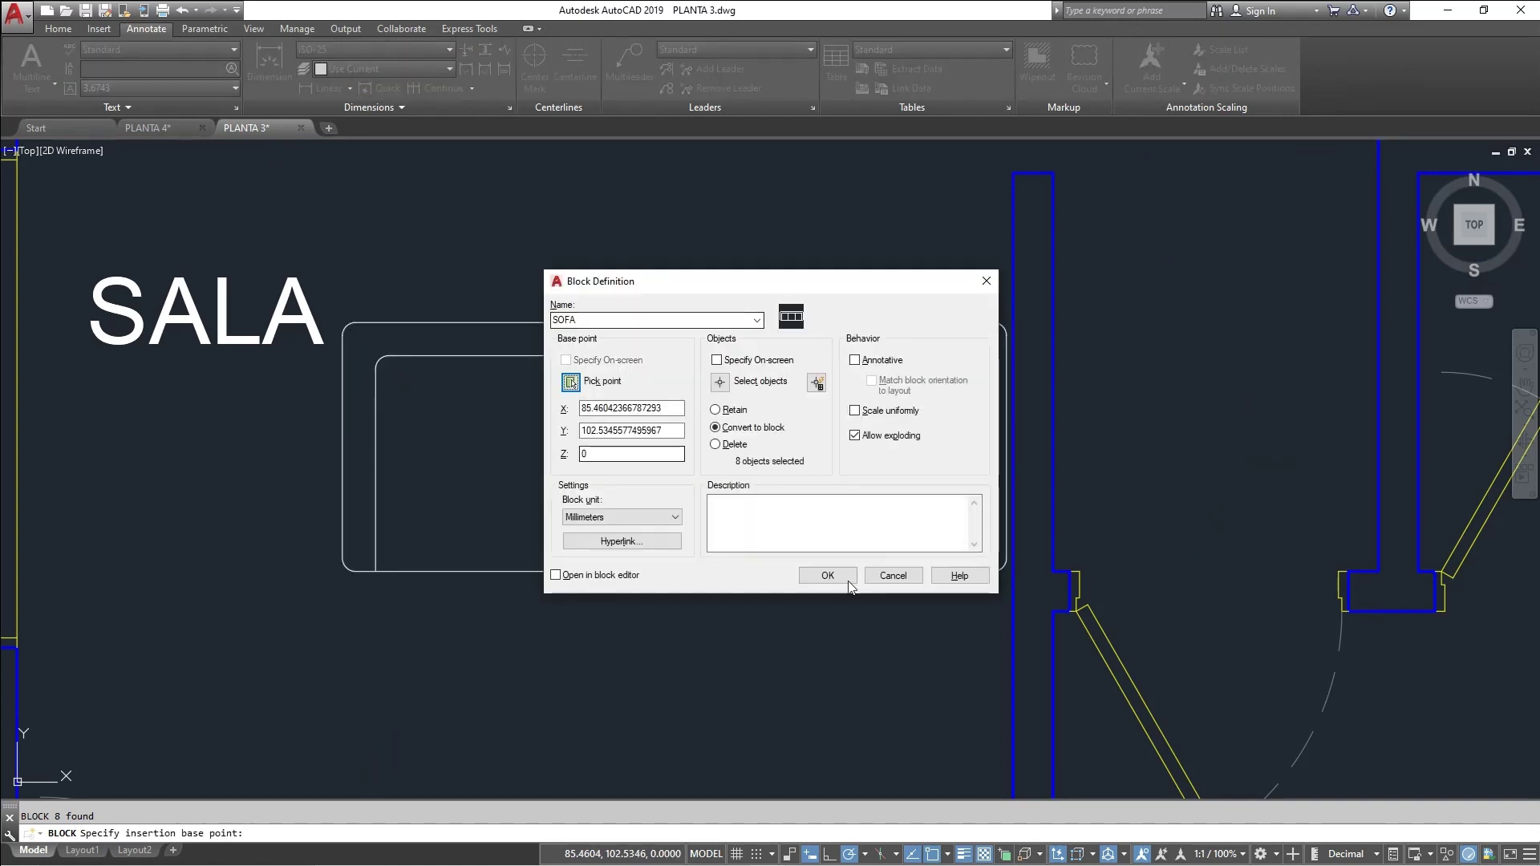
pyautogui.click(816, 576)
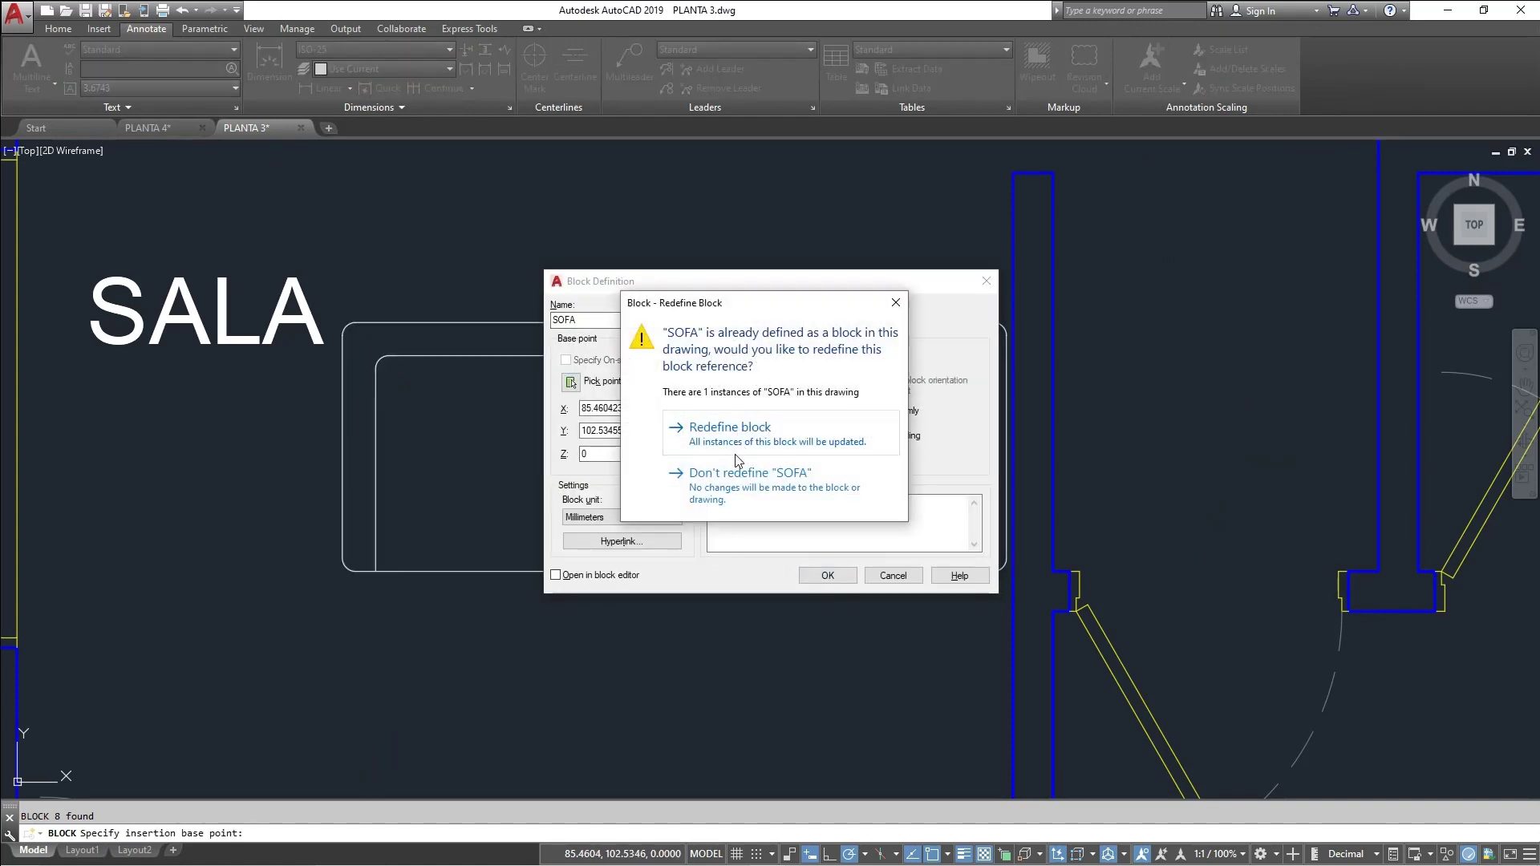
pyautogui.click(741, 489)
pyautogui.click(893, 576)
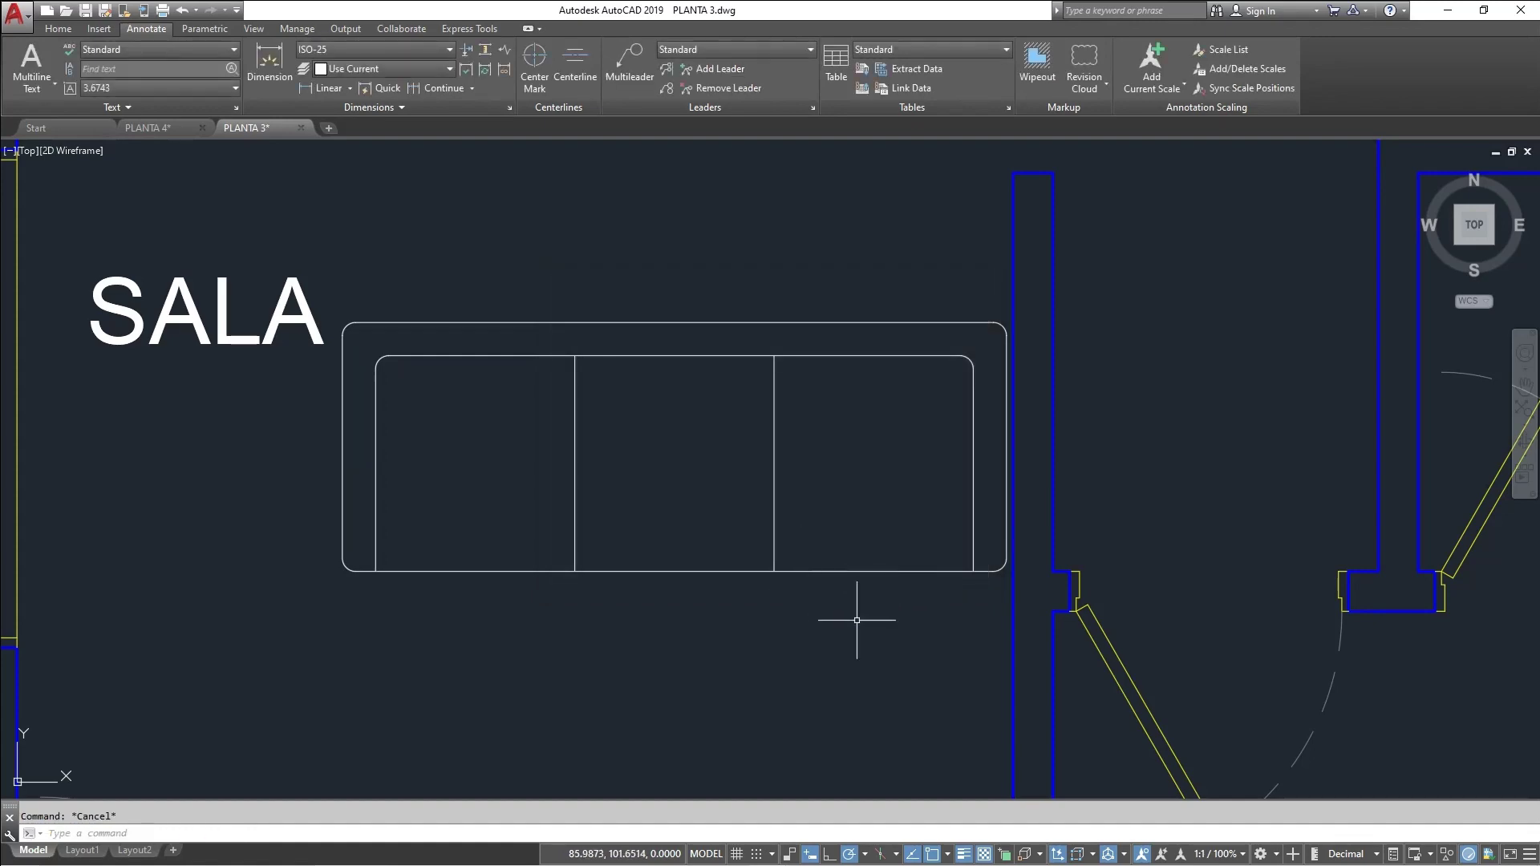
# Delete all the drawn sofa geometry from the unfurnished plan's SALA
pyautogui.click(556, 403)
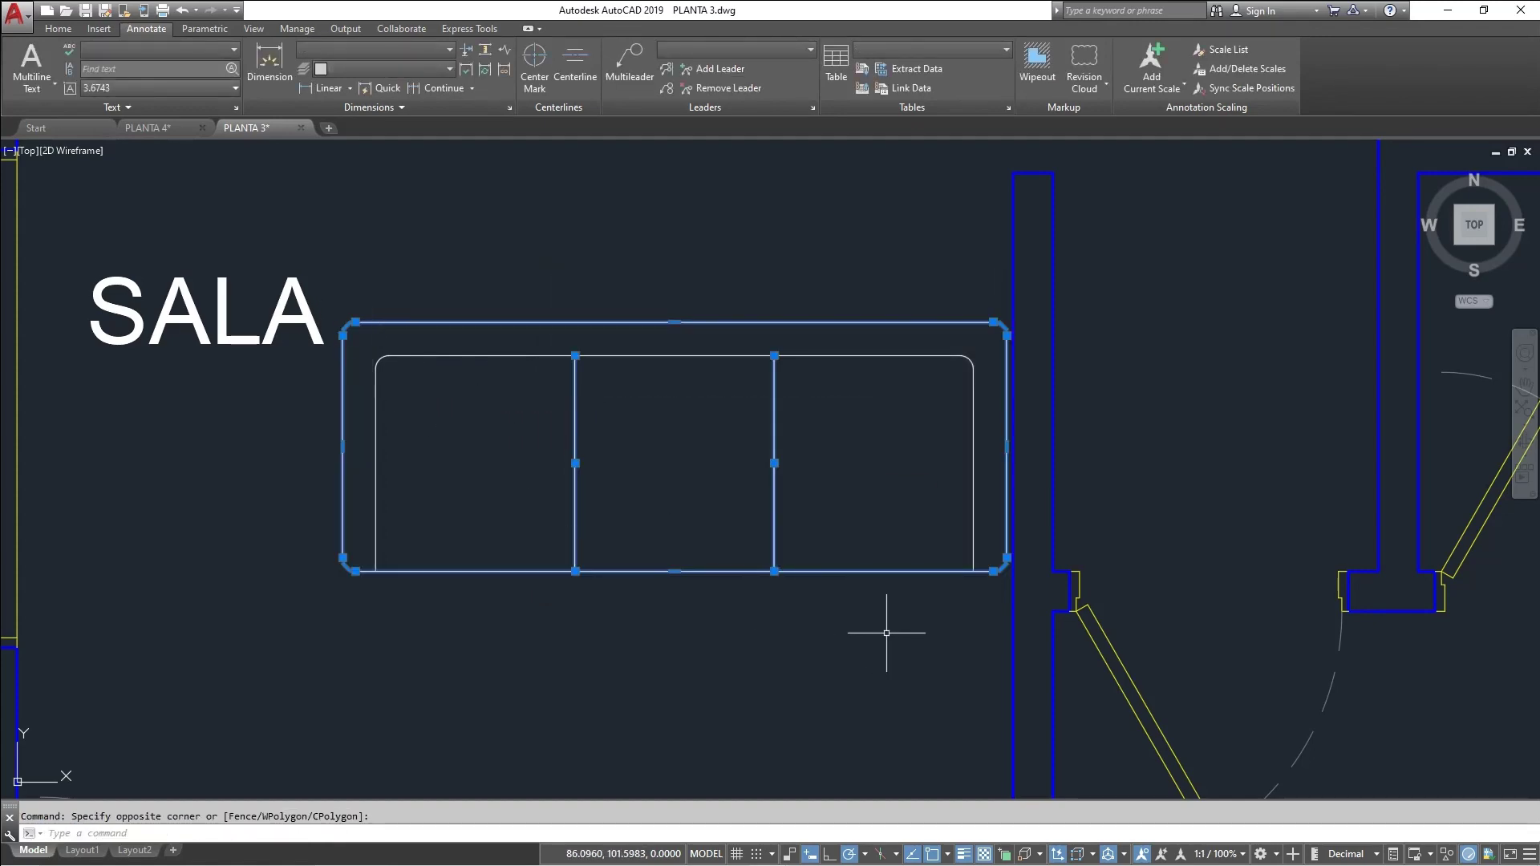
pyautogui.click(329, 307)
pyautogui.click(1009, 619)
pyautogui.press('Delete')
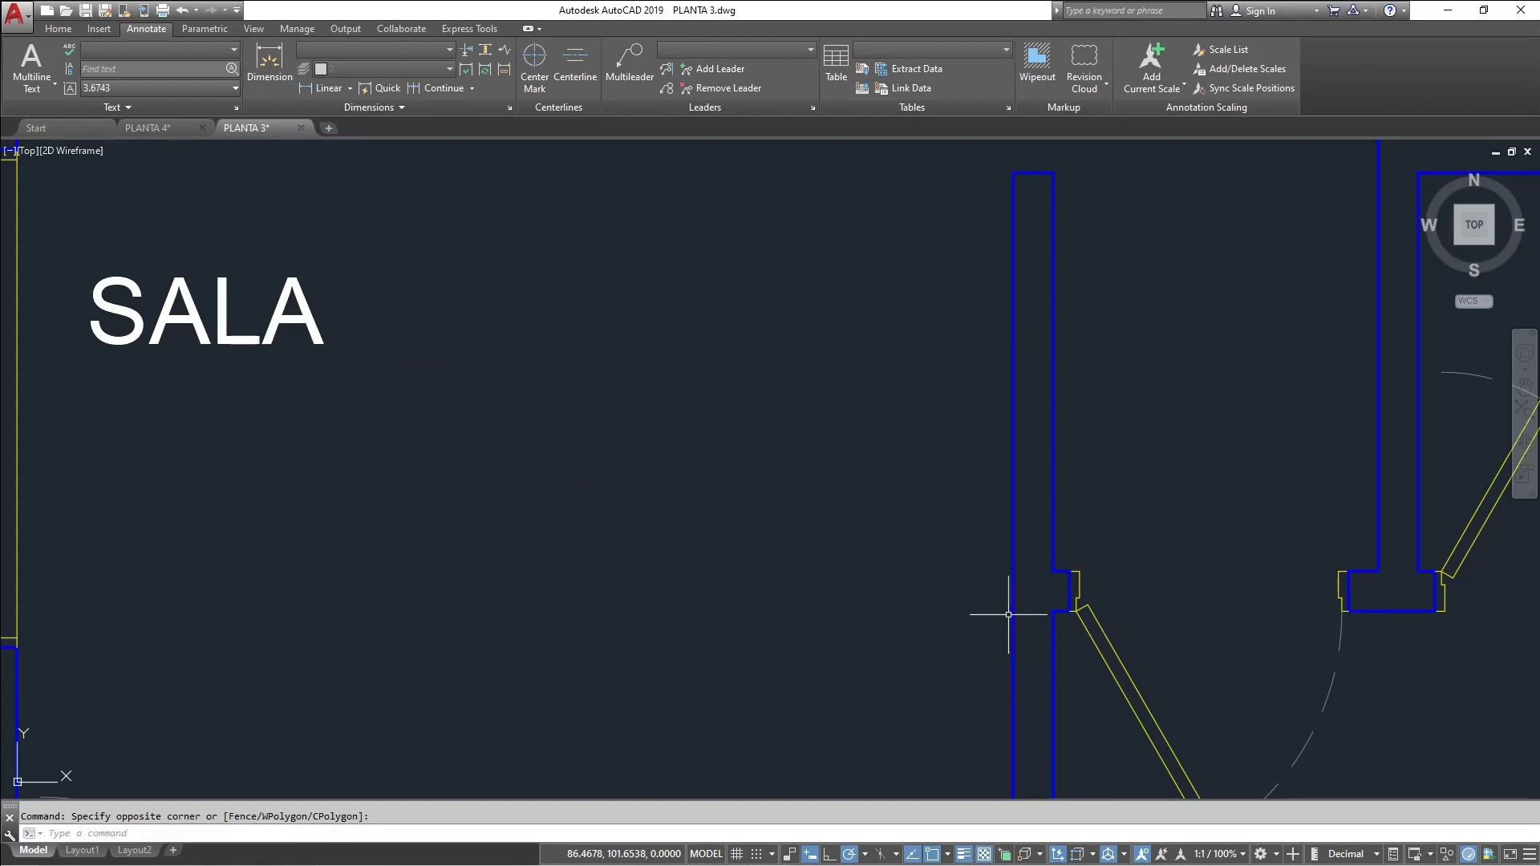
# Copy the sofa block from the furnished plan into the unfurnished SALA, using the room's matching lower-left outer wall corners as reference points
pyautogui.scroll(-4, 1007, 615)
pyautogui.moveTo(985, 619); pyautogui.dragTo(155, 478, button='middle')
pyautogui.scroll(-1, 155, 478)
pyautogui.moveTo(770, 503); pyautogui.dragTo(422, 524, button='middle')
pyautogui.scroll(4, 1131, 514)
pyautogui.click(1034, 428)
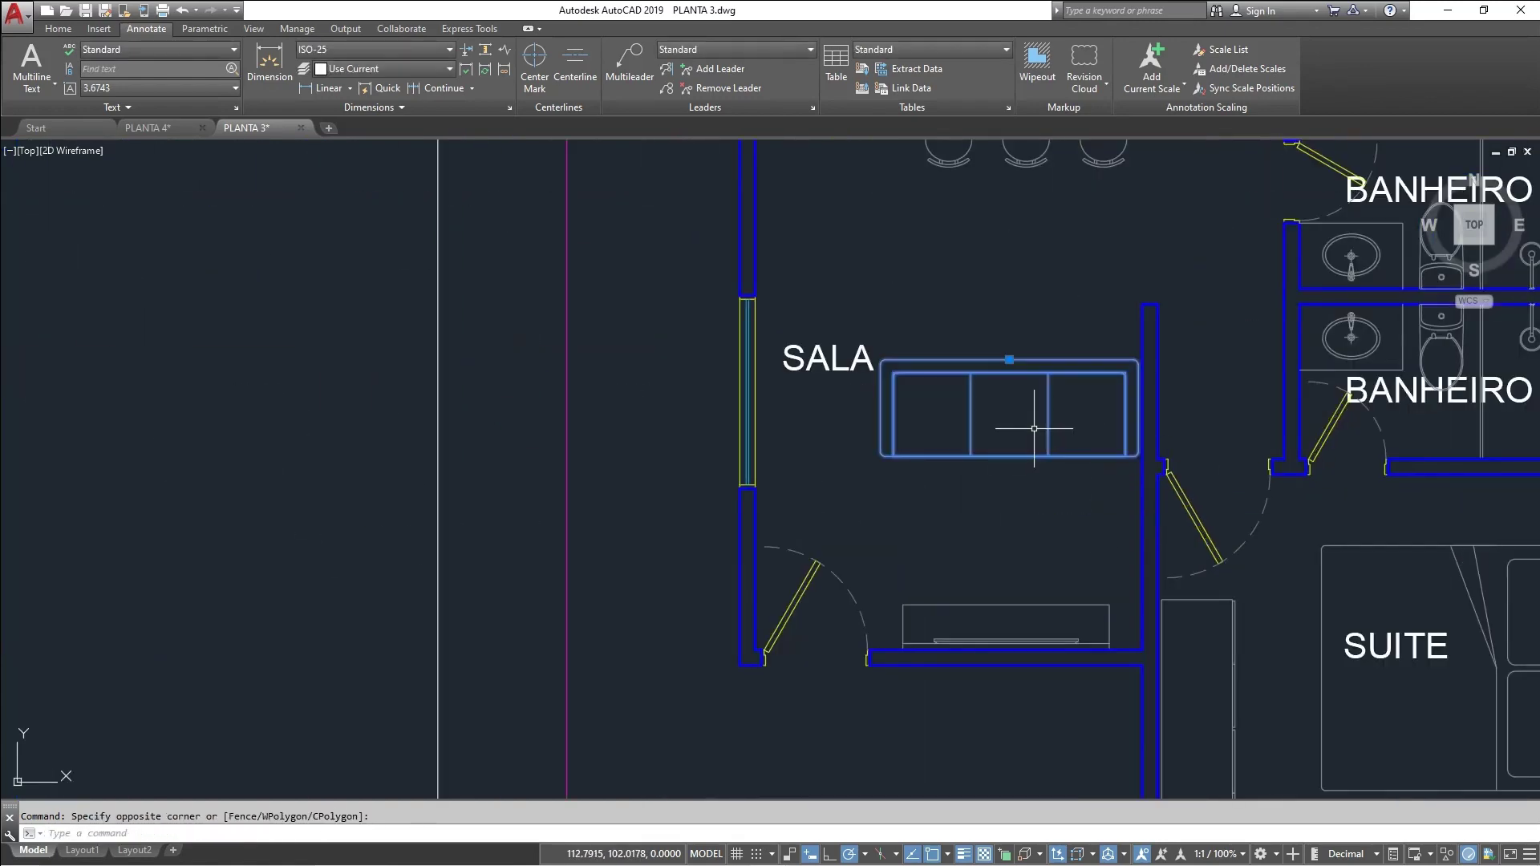
pyautogui.write('co')
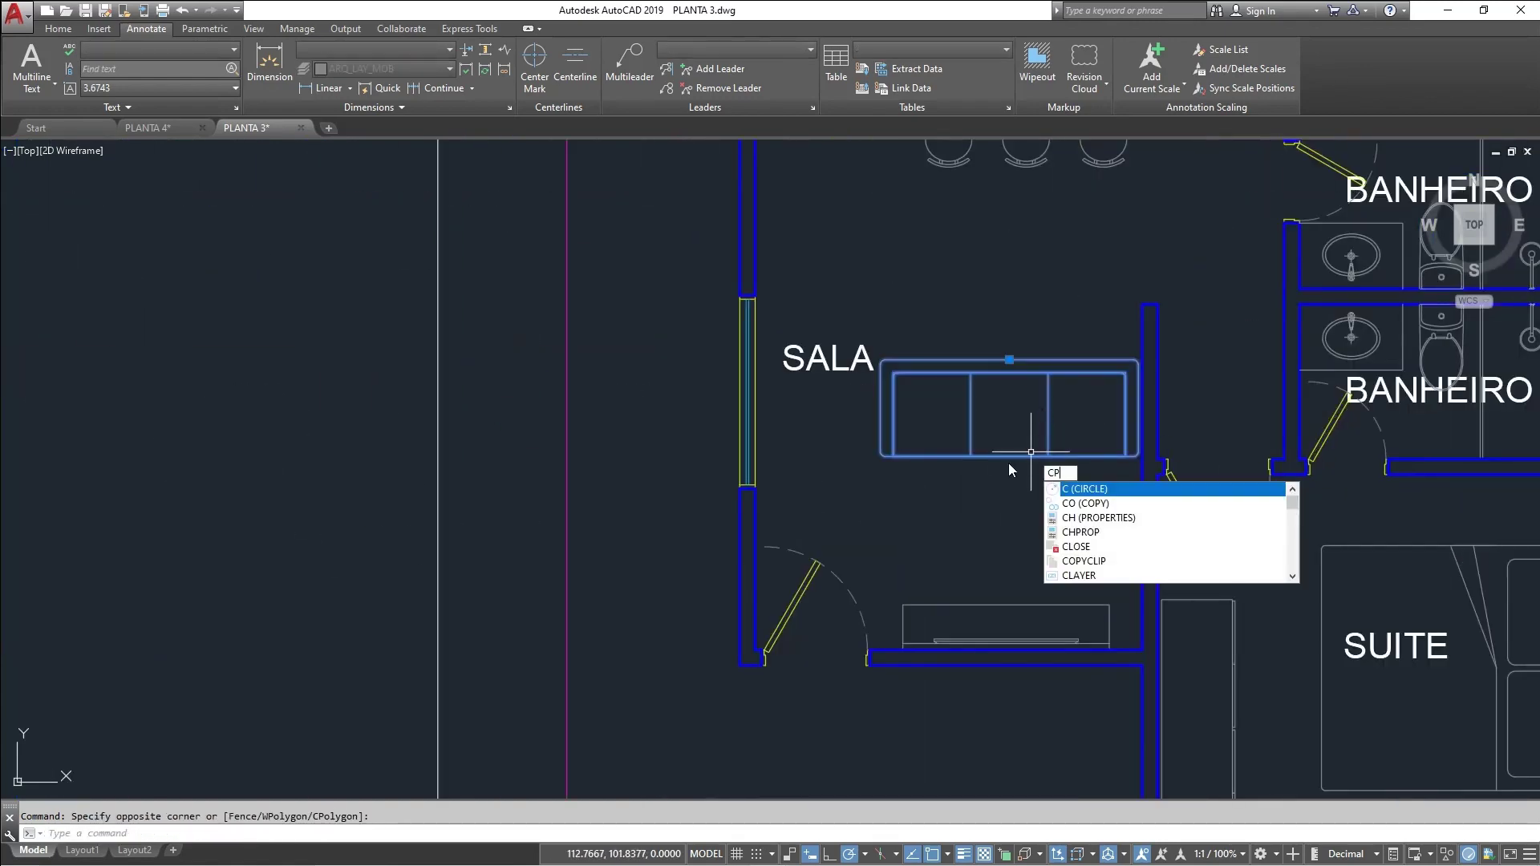
pyautogui.press('Return')
pyautogui.click(740, 664)
pyautogui.scroll(-5, 853, 481)
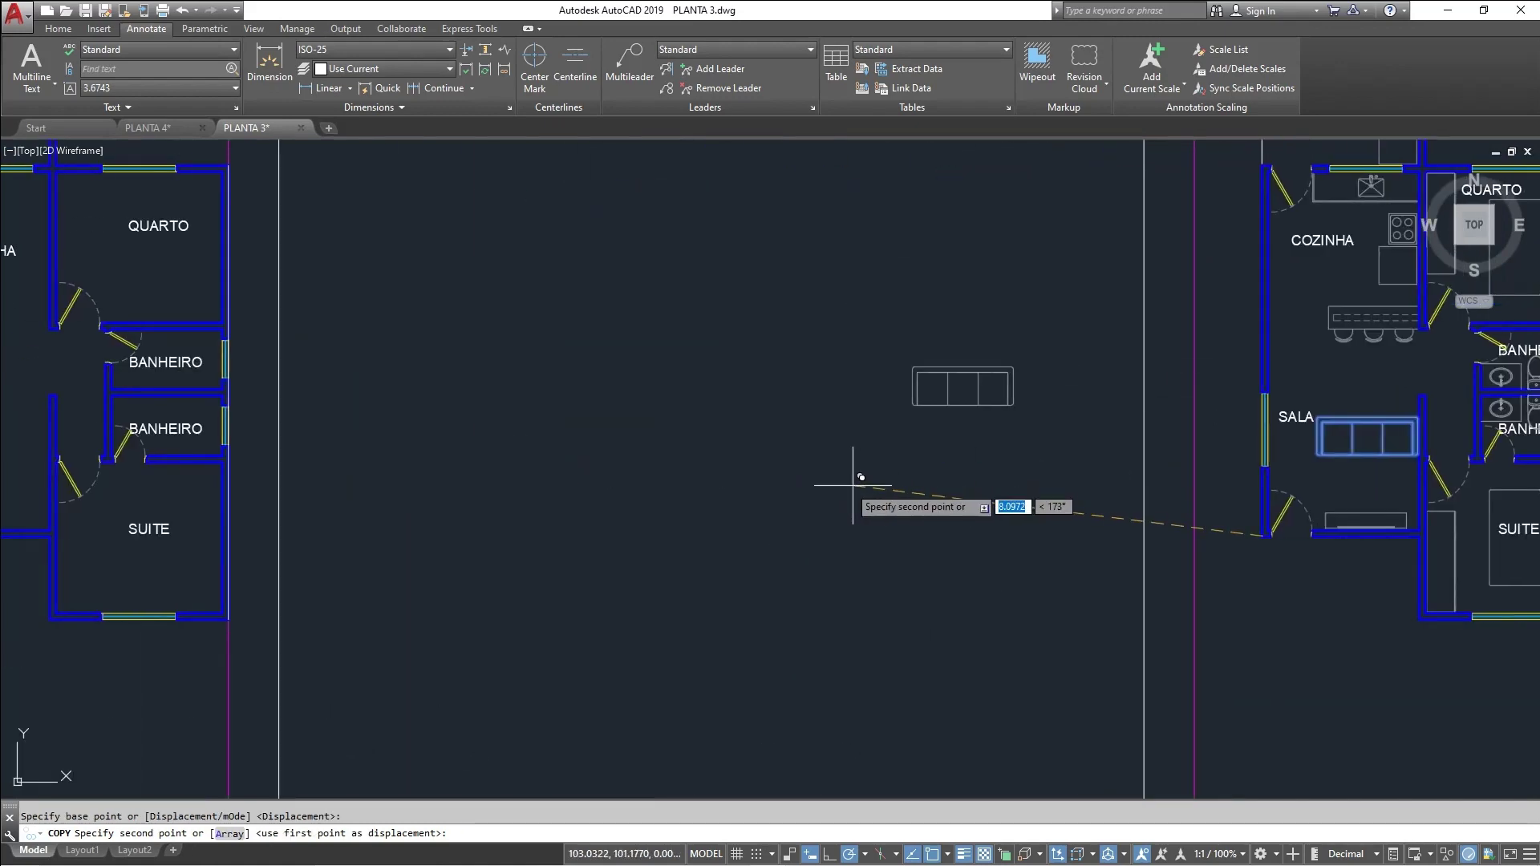
pyautogui.scroll(2, 1076, 396)
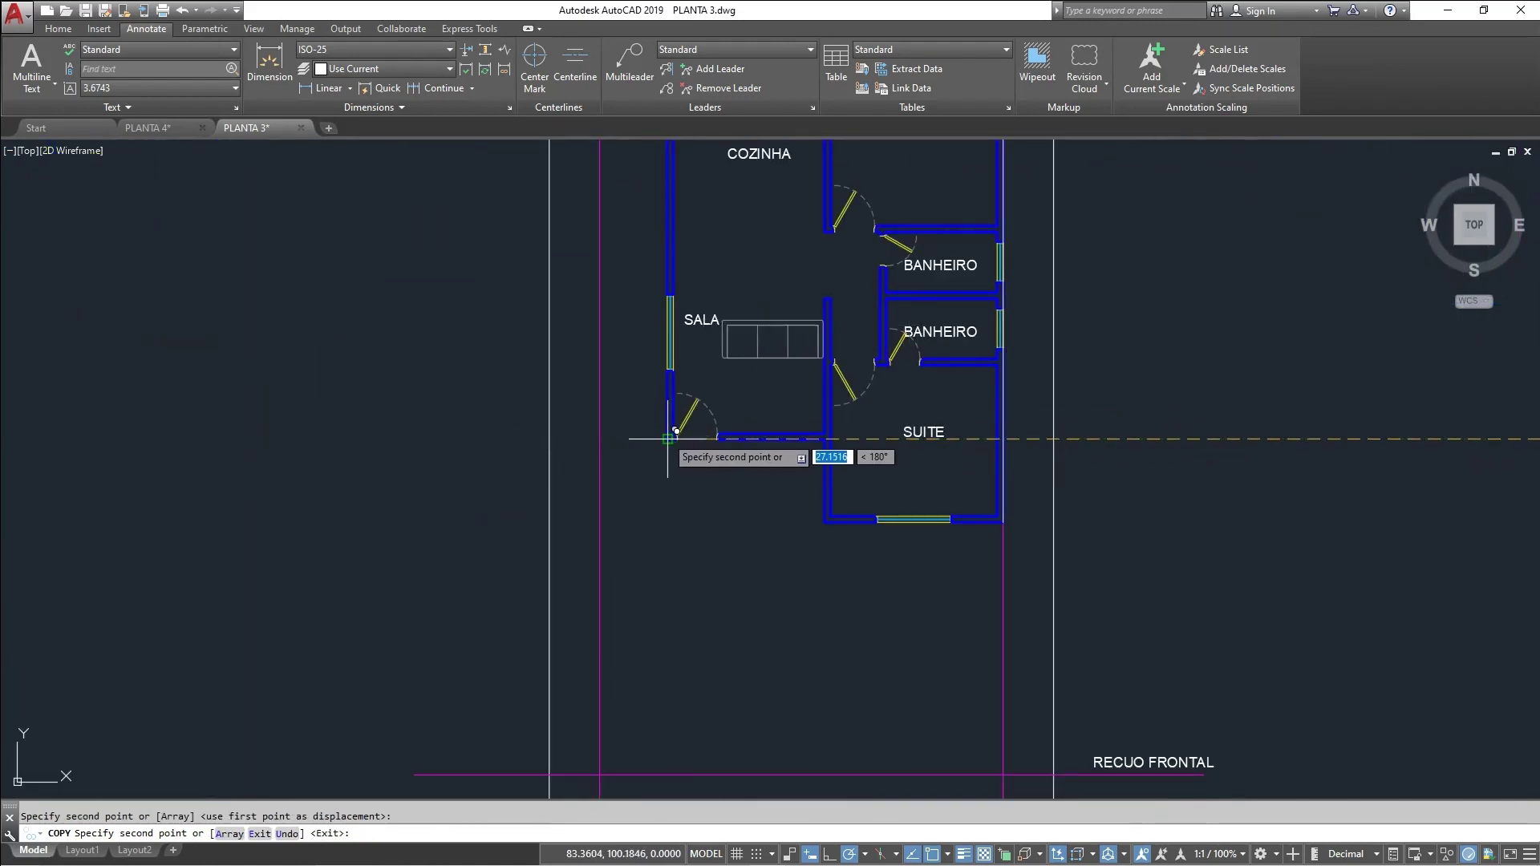
pyautogui.click(775, 344)
pyautogui.press('Escape')
# Draw a 0.05 vertical line upward from the midpoint of the upper face of the SALA's lower wall
pyautogui.scroll(6, 782, 353)
pyautogui.scroll(-2, 782, 424)
pyautogui.scroll(2, 768, 443)
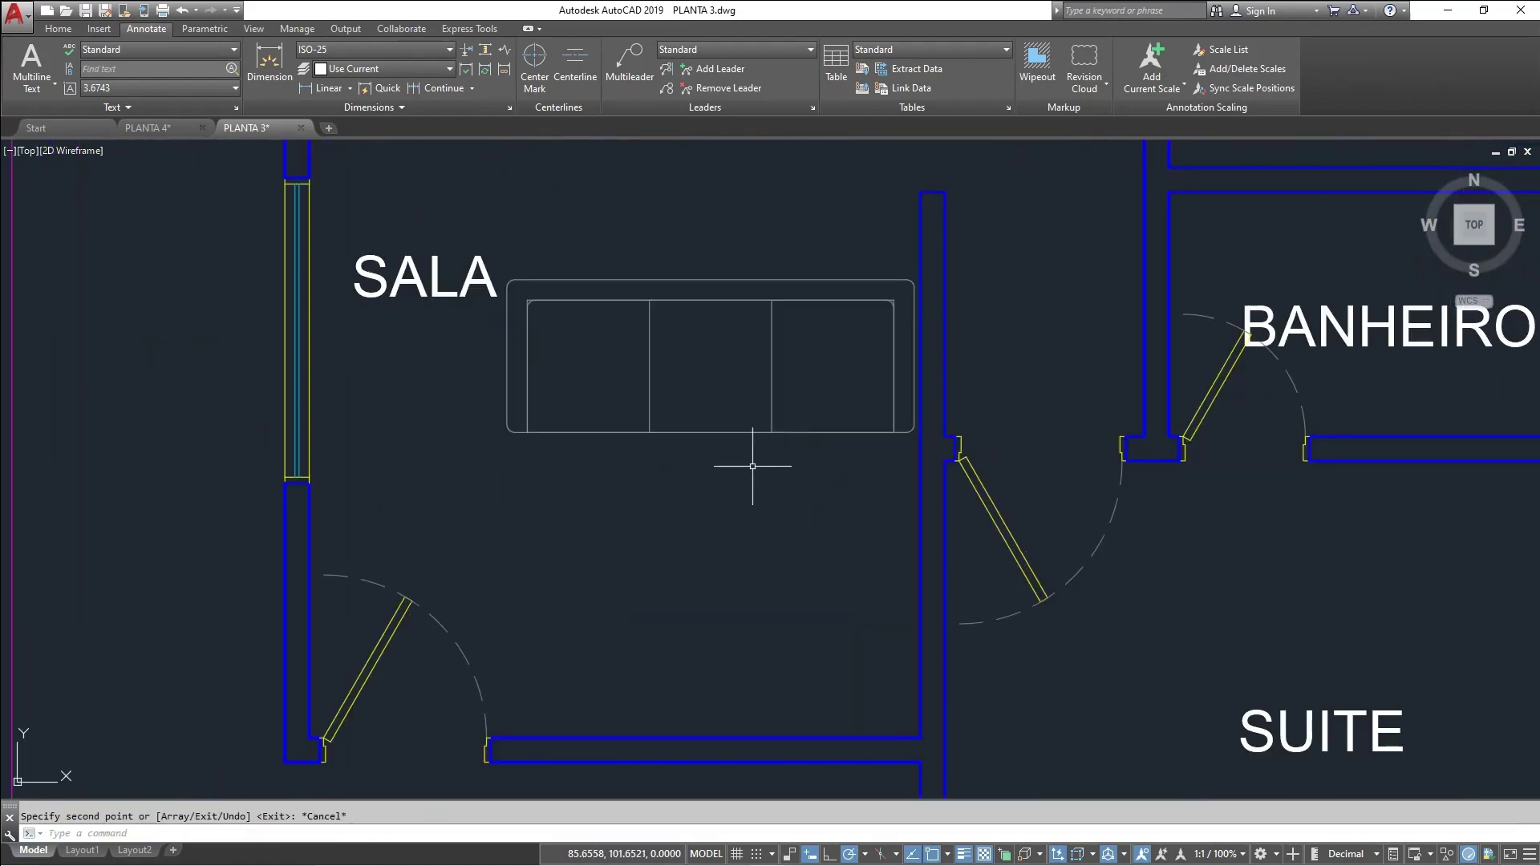
pyautogui.moveTo(756, 345); pyautogui.dragTo(756, 363, button='middle')
pyautogui.moveTo(755, 729); pyautogui.dragTo(763, 629, button='middle')
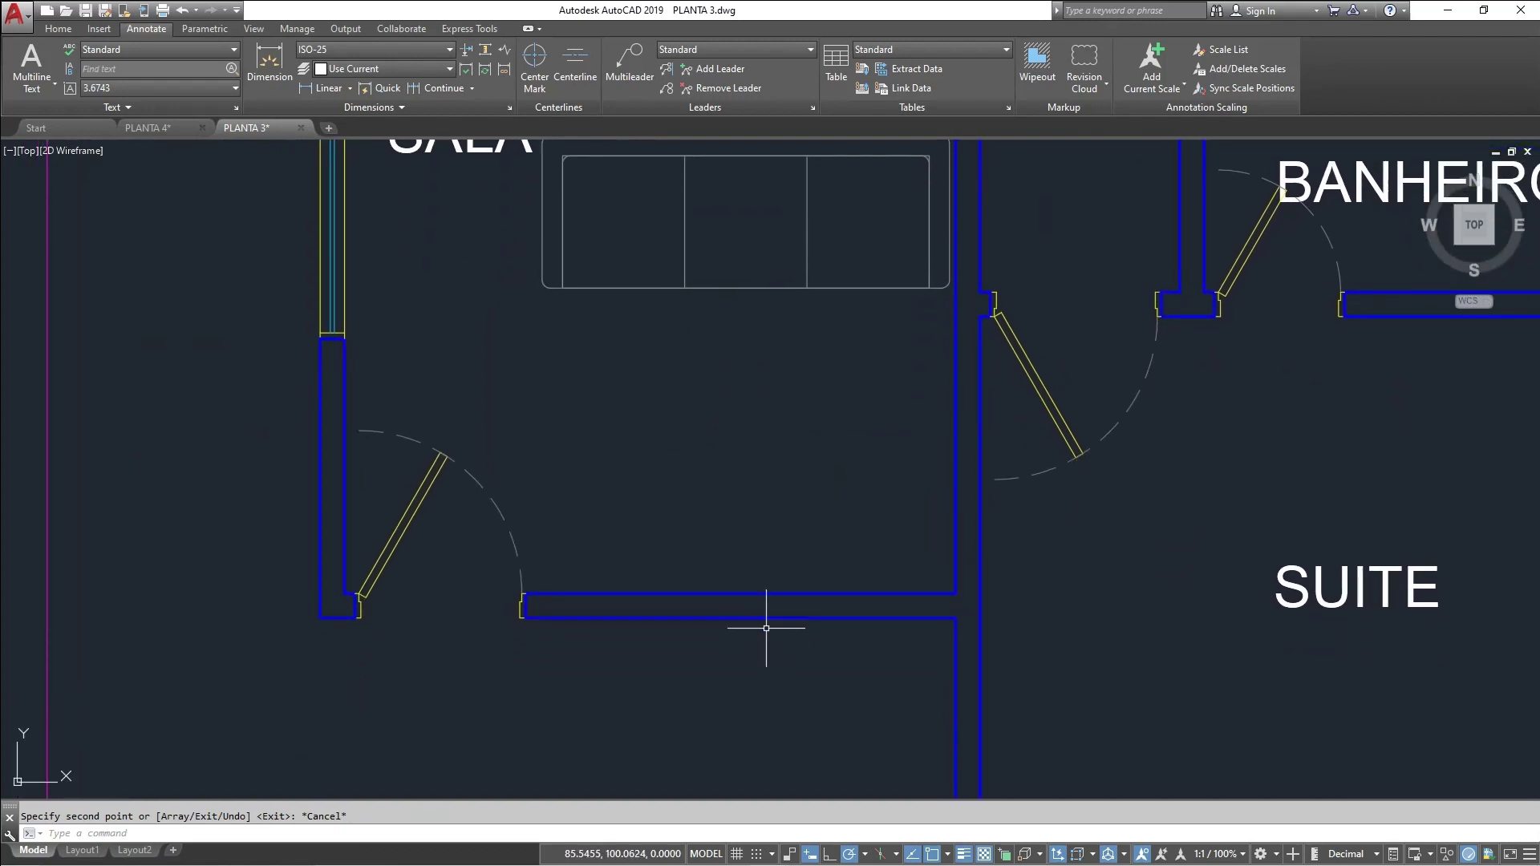
pyautogui.scroll(2, 766, 618)
pyautogui.moveTo(761, 472); pyautogui.dragTo(746, 528, button='middle')
pyautogui.scroll(-2, 746, 525)
pyautogui.press('Return')
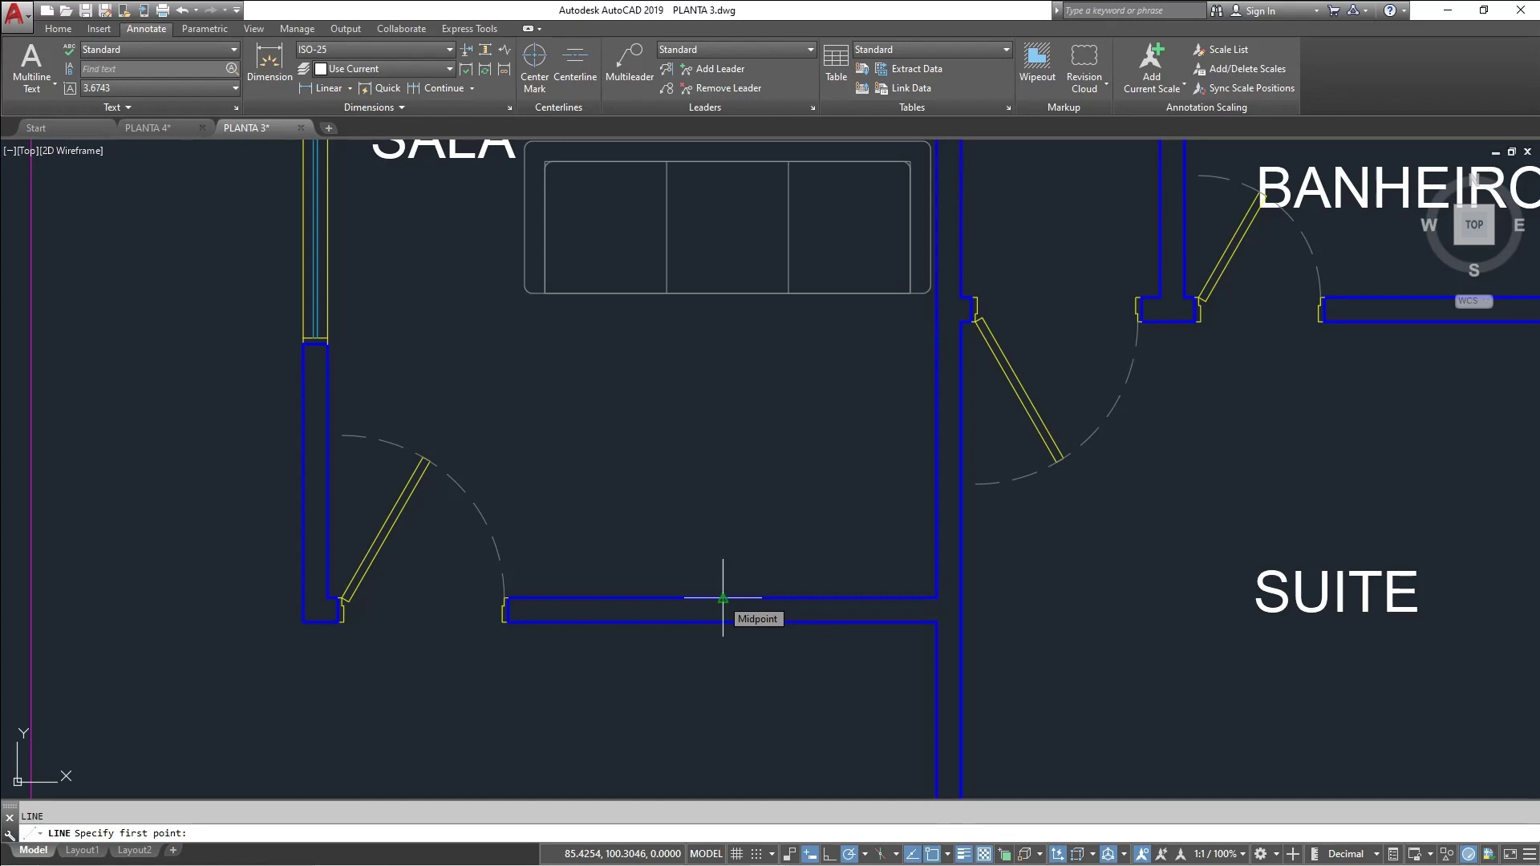
pyautogui.click(723, 598)
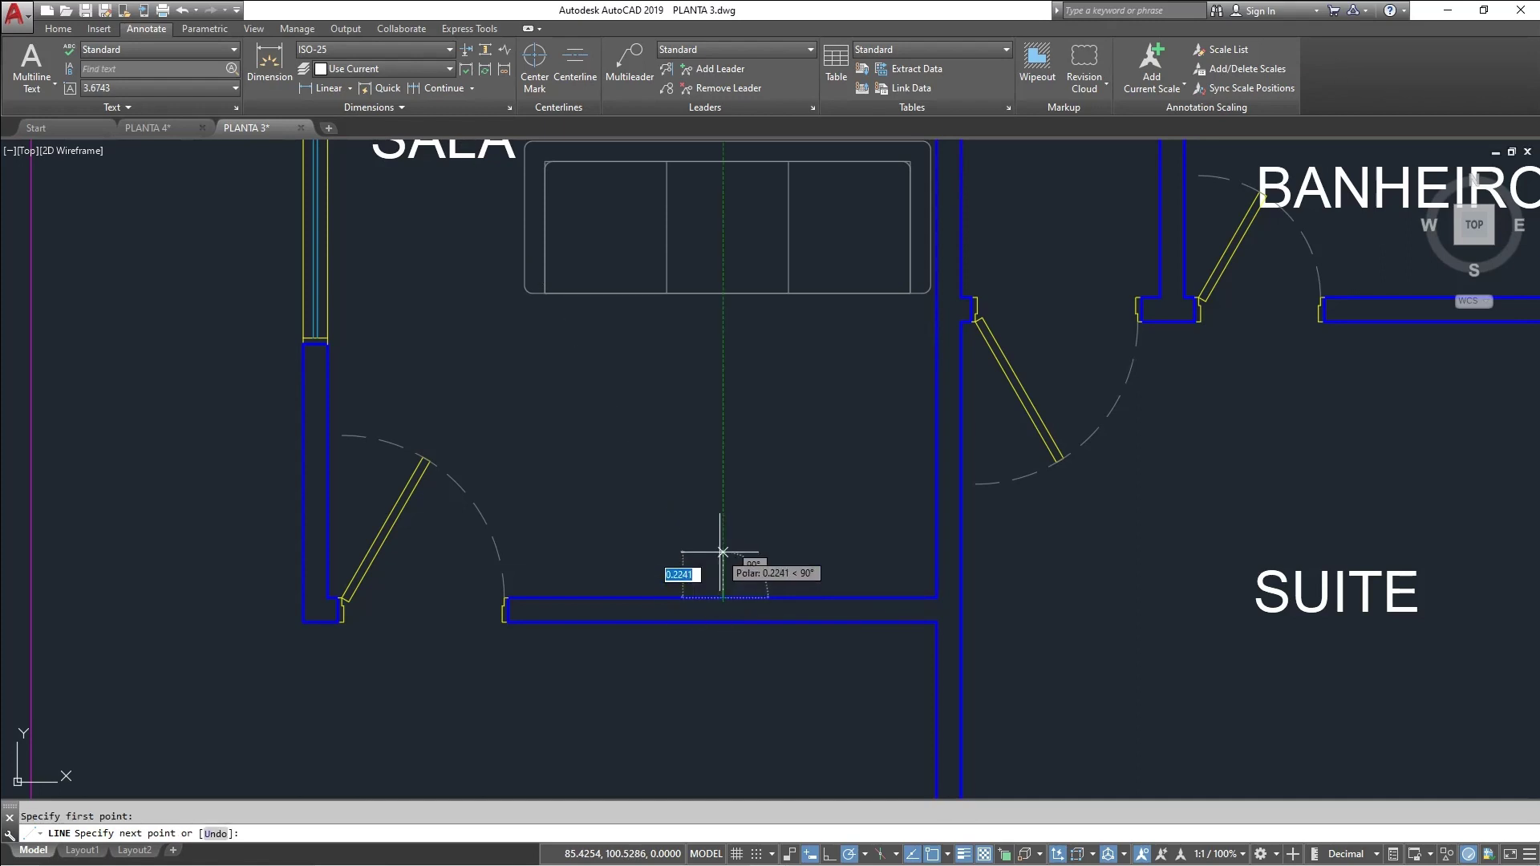
pyautogui.press('Return')
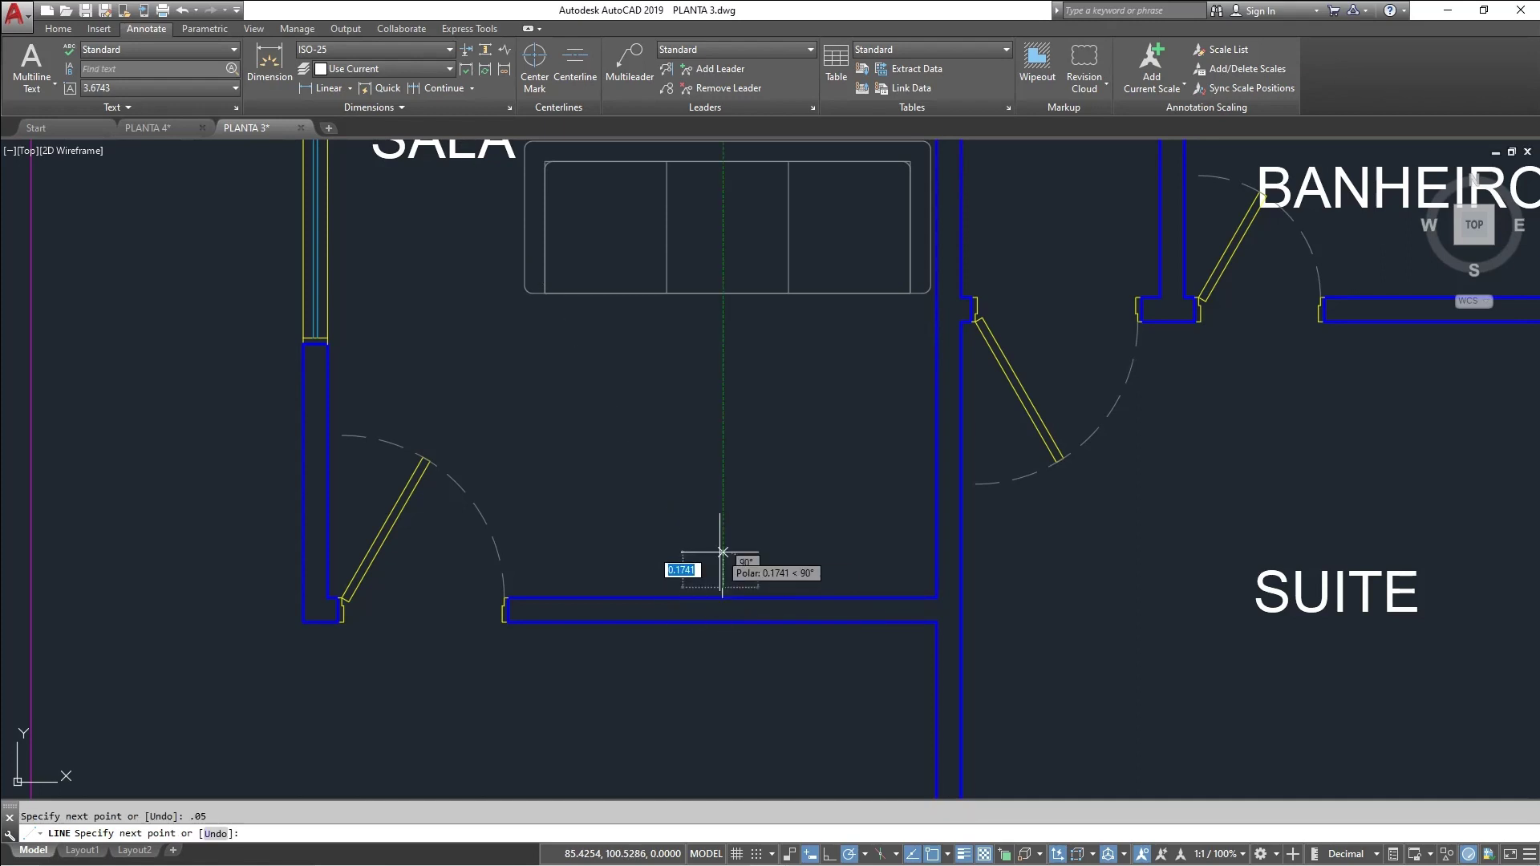
pyautogui.scroll(2, 759, 586)
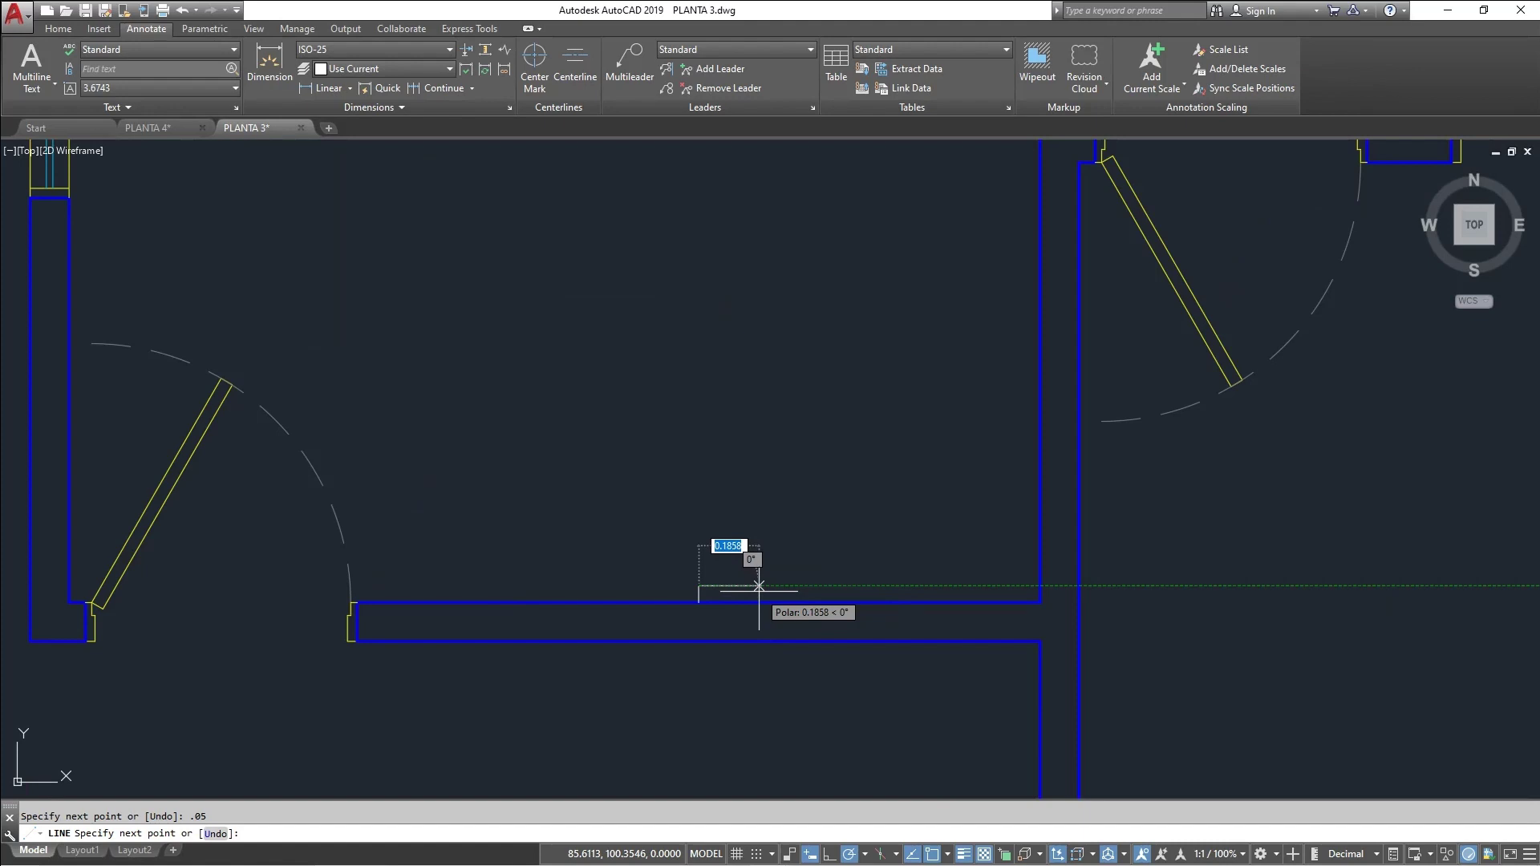
pyautogui.press('Escape')
# Erase the short vertical line at the midpoint of the SALA's lower wall
pyautogui.click(739, 640)
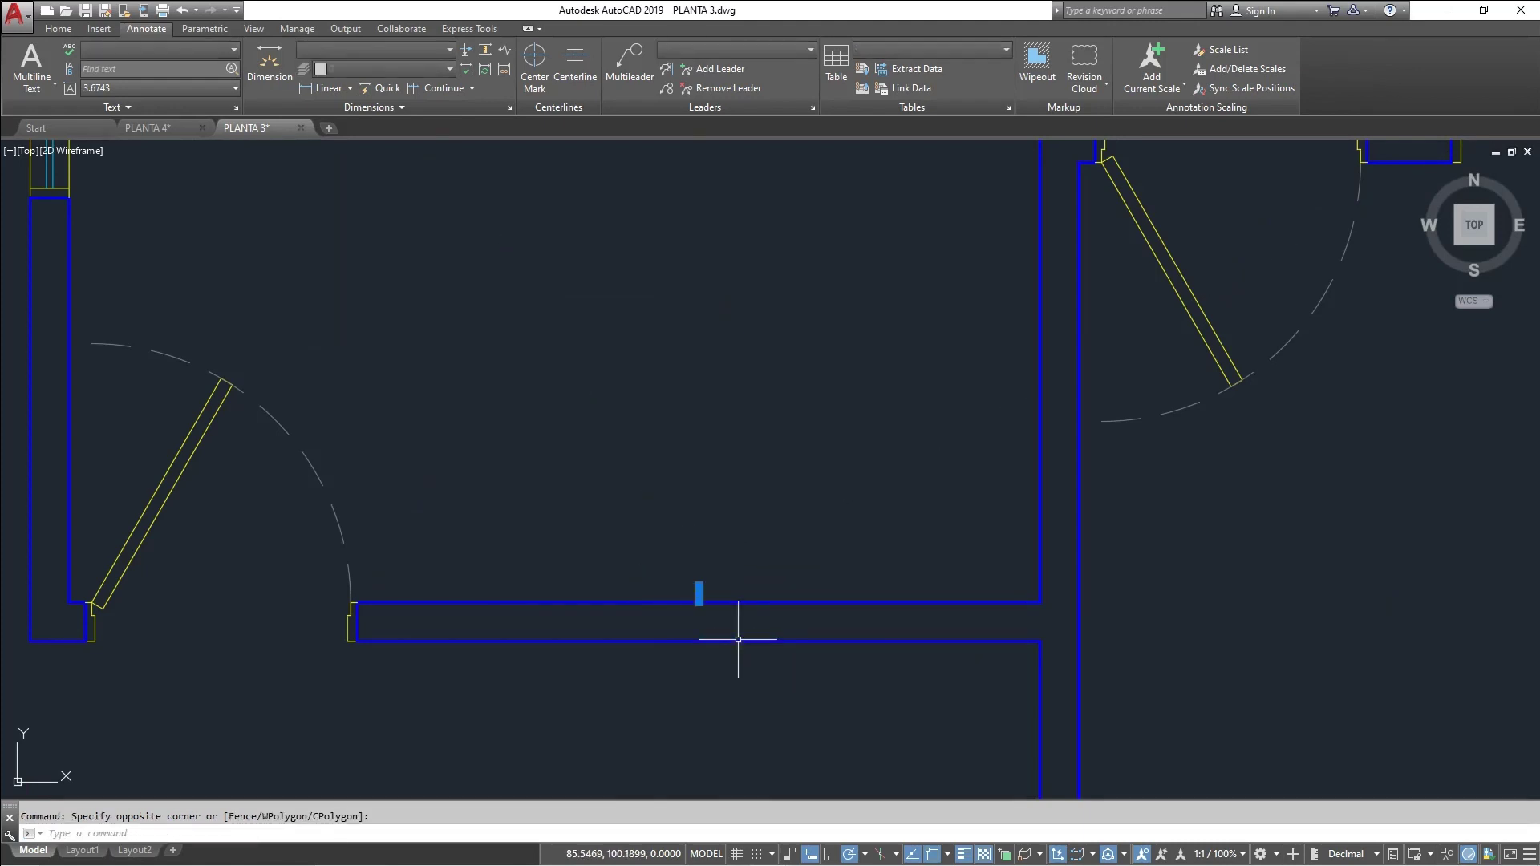
pyautogui.click(686, 582)
pyautogui.press('Delete')
# Draw a 1.65 by 0.05 rectangle in the free space below the SALA's lower wall
pyautogui.moveTo(619, 623); pyautogui.dragTo(797, 468, button='middle')
pyautogui.press('Return')
pyautogui.click(624, 575)
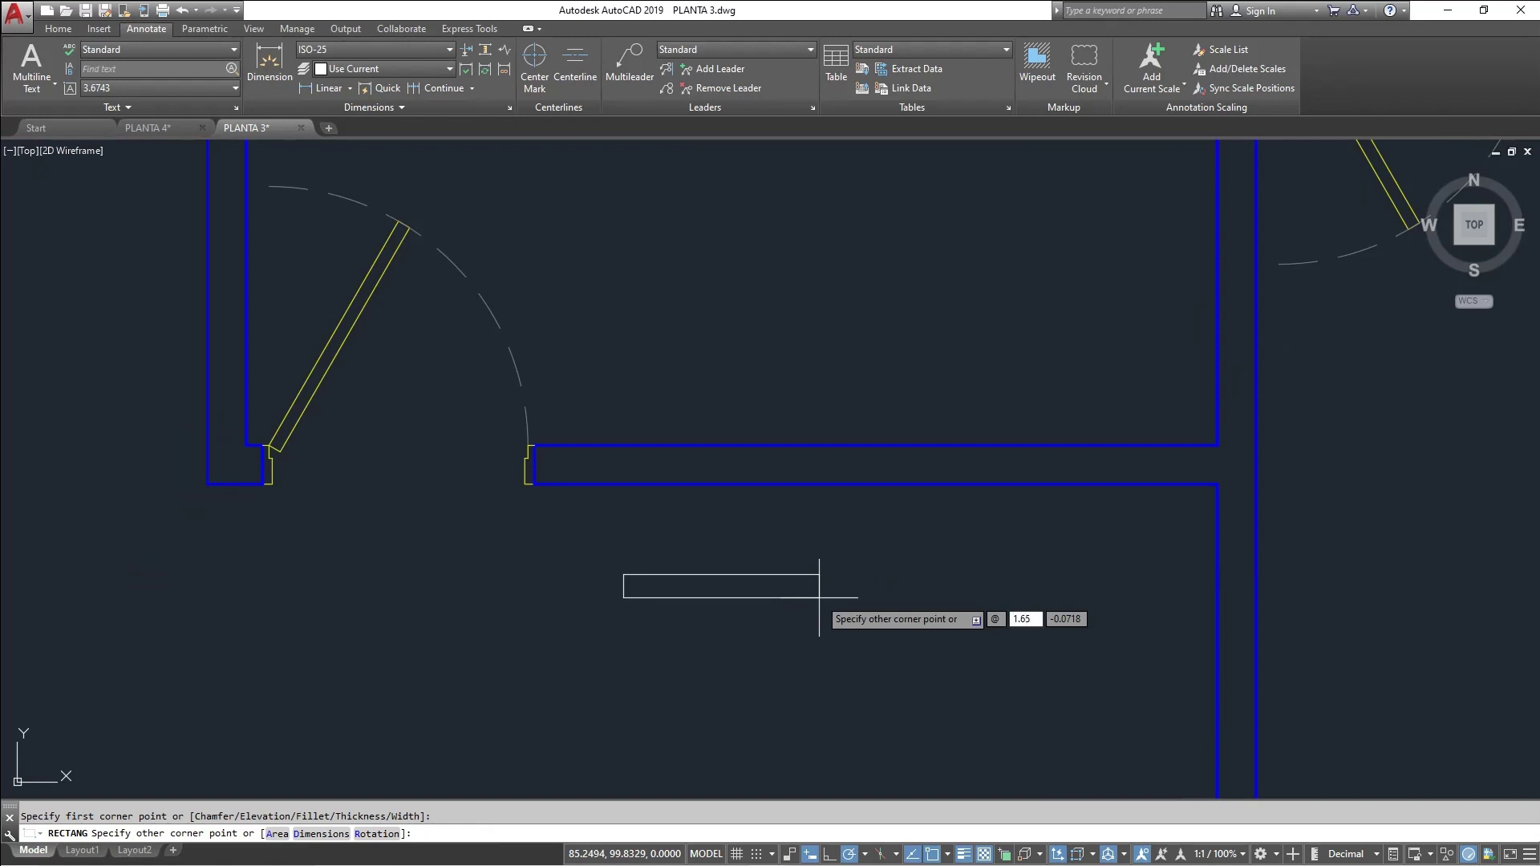
pyautogui.press('Tab')
pyautogui.write('.0')
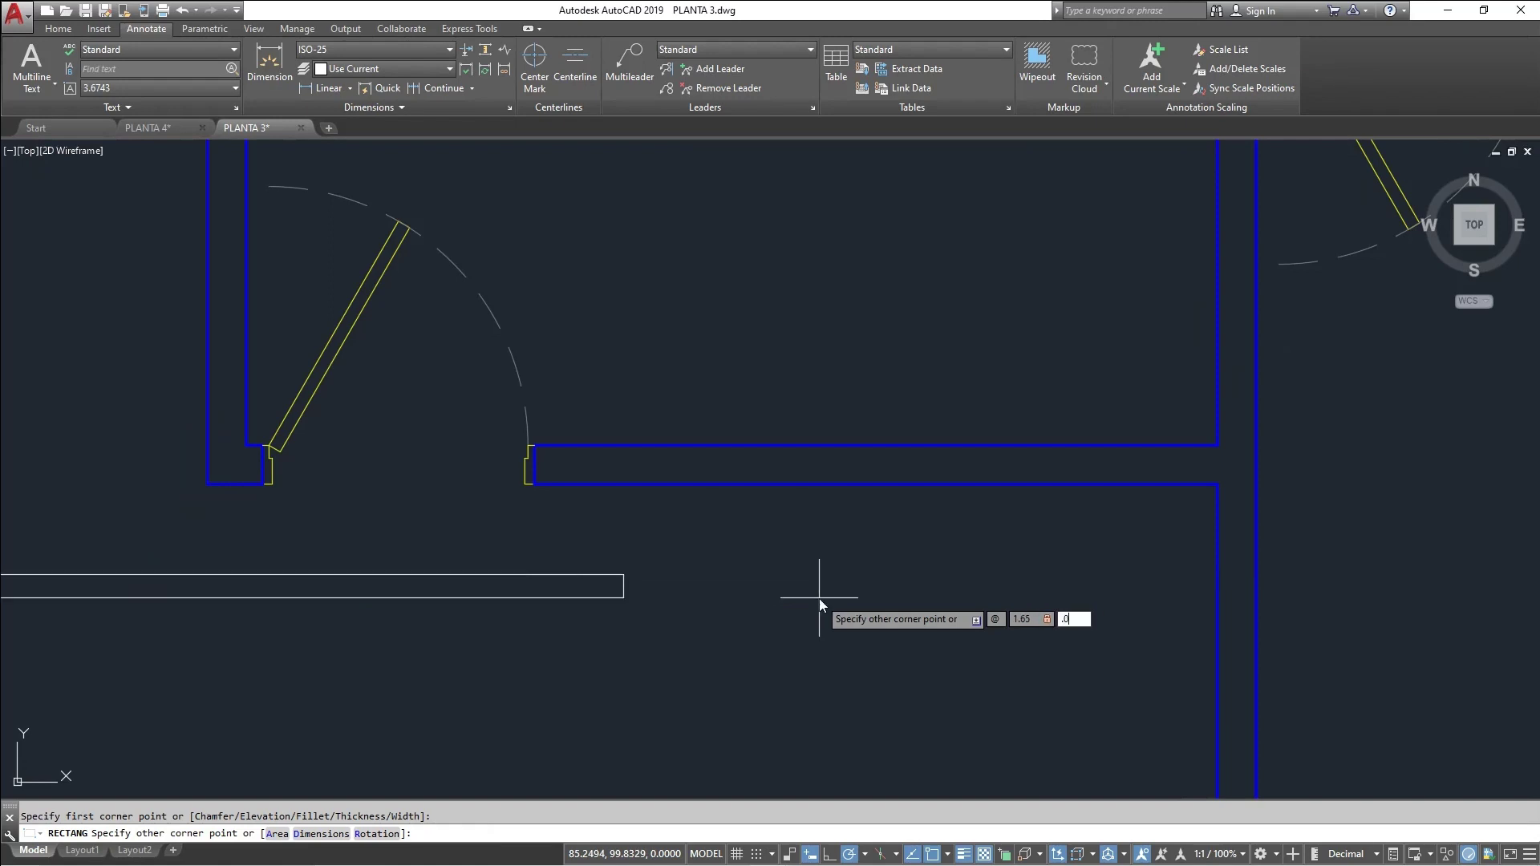
pyautogui.write('5')
pyautogui.press('Return')
pyautogui.press('Escape')
# Move the thin rectangle by its lower edge midpoint onto the midpoint of the SALA lower wall's upper face
pyautogui.write('m')
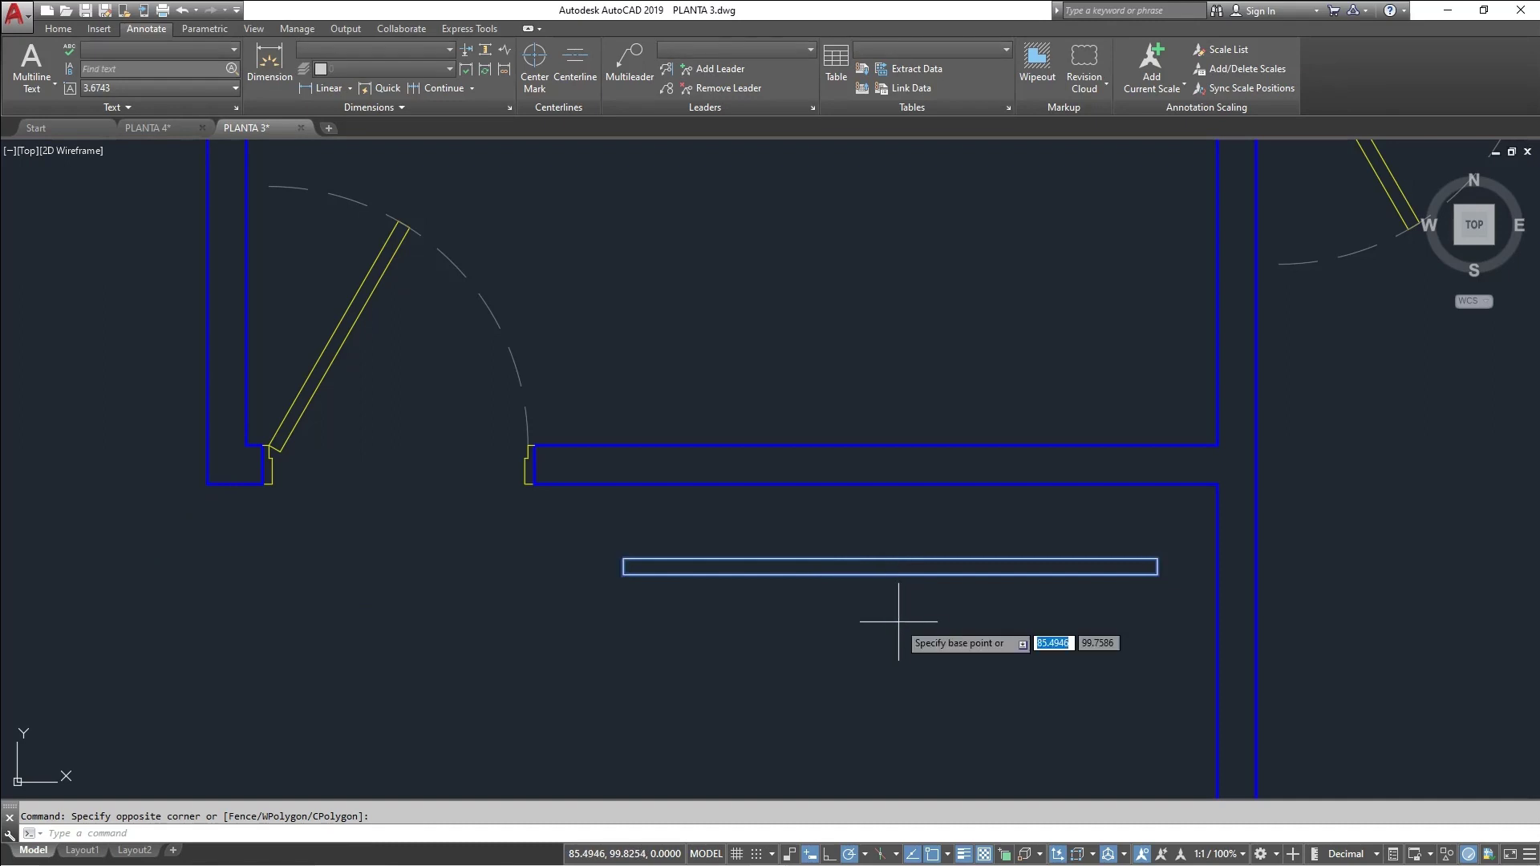
pyautogui.press('Return')
pyautogui.click(890, 574)
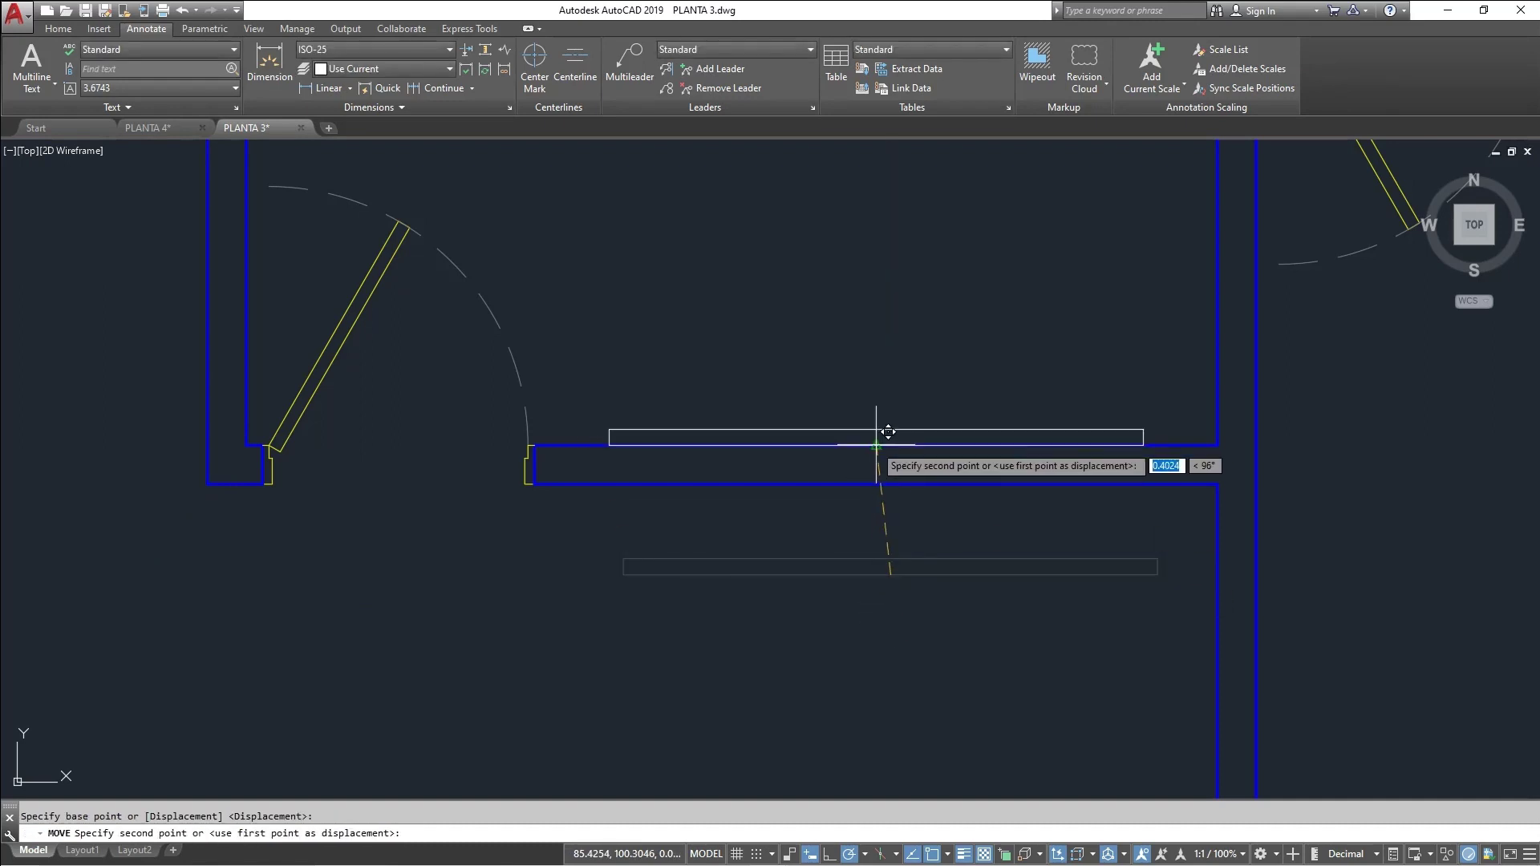
pyautogui.click(877, 450)
pyautogui.scroll(-2, 914, 485)
pyautogui.moveTo(892, 512)
pyautogui.mouseDown(button='middle')
pyautogui.moveTo(912, 550)
pyautogui.moveTo(905, 488)
pyautogui.moveTo(918, 520)
pyautogui.moveTo(1168, 521)
pyautogui.moveTo(688, 505)
pyautogui.moveTo(690, 483)
pyautogui.mouseUp(button='middle')
pyautogui.scroll(2, 907, 522)
pyautogui.click(909, 524)
pyautogui.click(892, 506)
pyautogui.scroll(-6, 672, 535)
pyautogui.scroll(2, 734, 531)
pyautogui.scroll(-2, 666, 536)
pyautogui.scroll(2, 745, 521)
pyautogui.scroll(4, 787, 509)
pyautogui.press('Escape')
# Draw a 2 by 0.3 rectangle below the SALA's lower wall
pyautogui.moveTo(726, 620); pyautogui.dragTo(766, 438, button='middle')
pyautogui.write('rec')
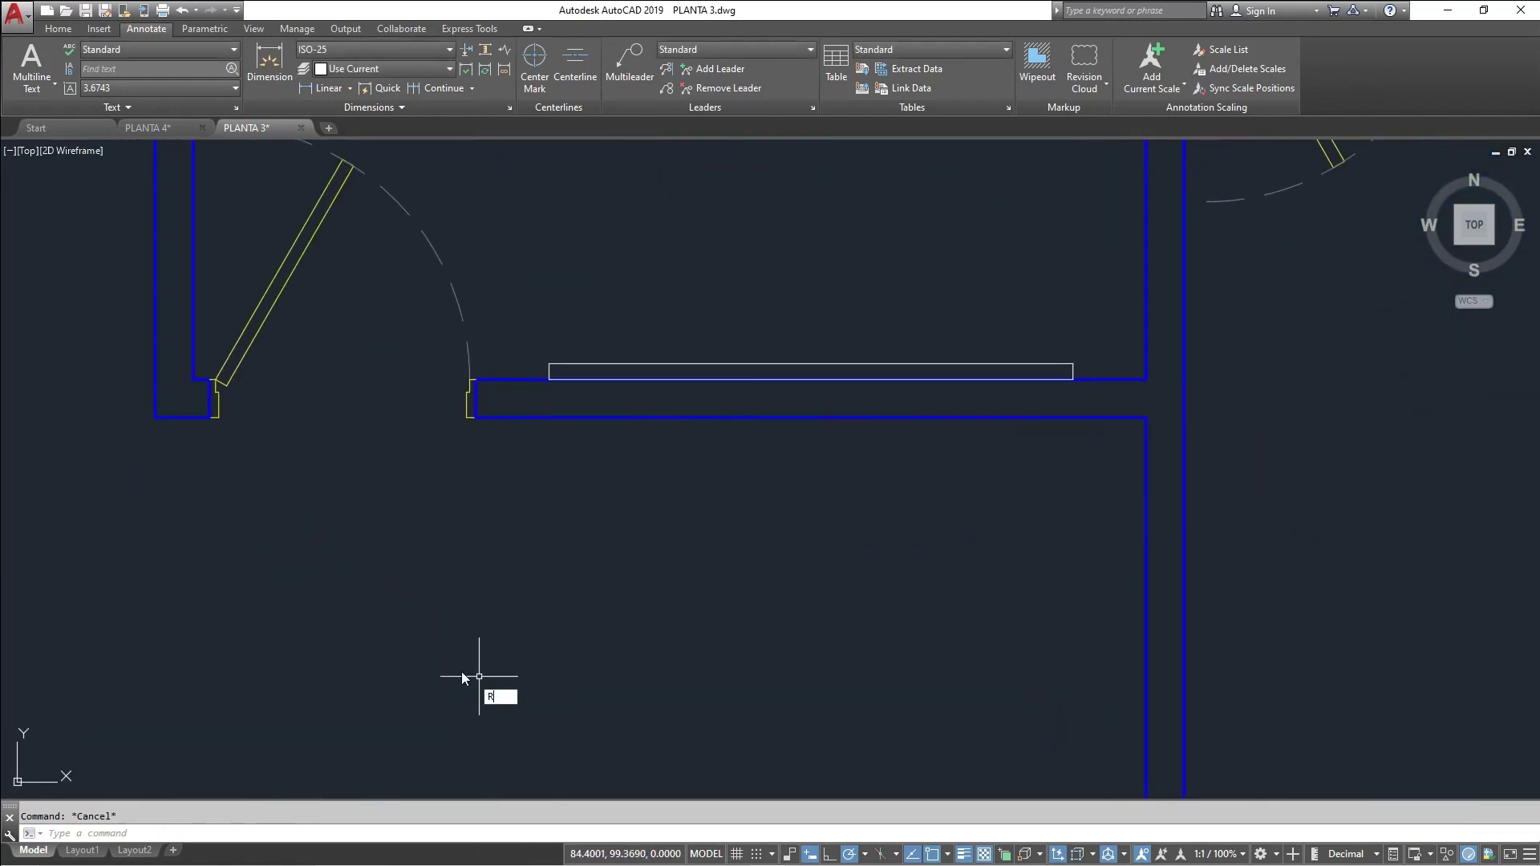
pyautogui.press('Return')
pyautogui.click(554, 567)
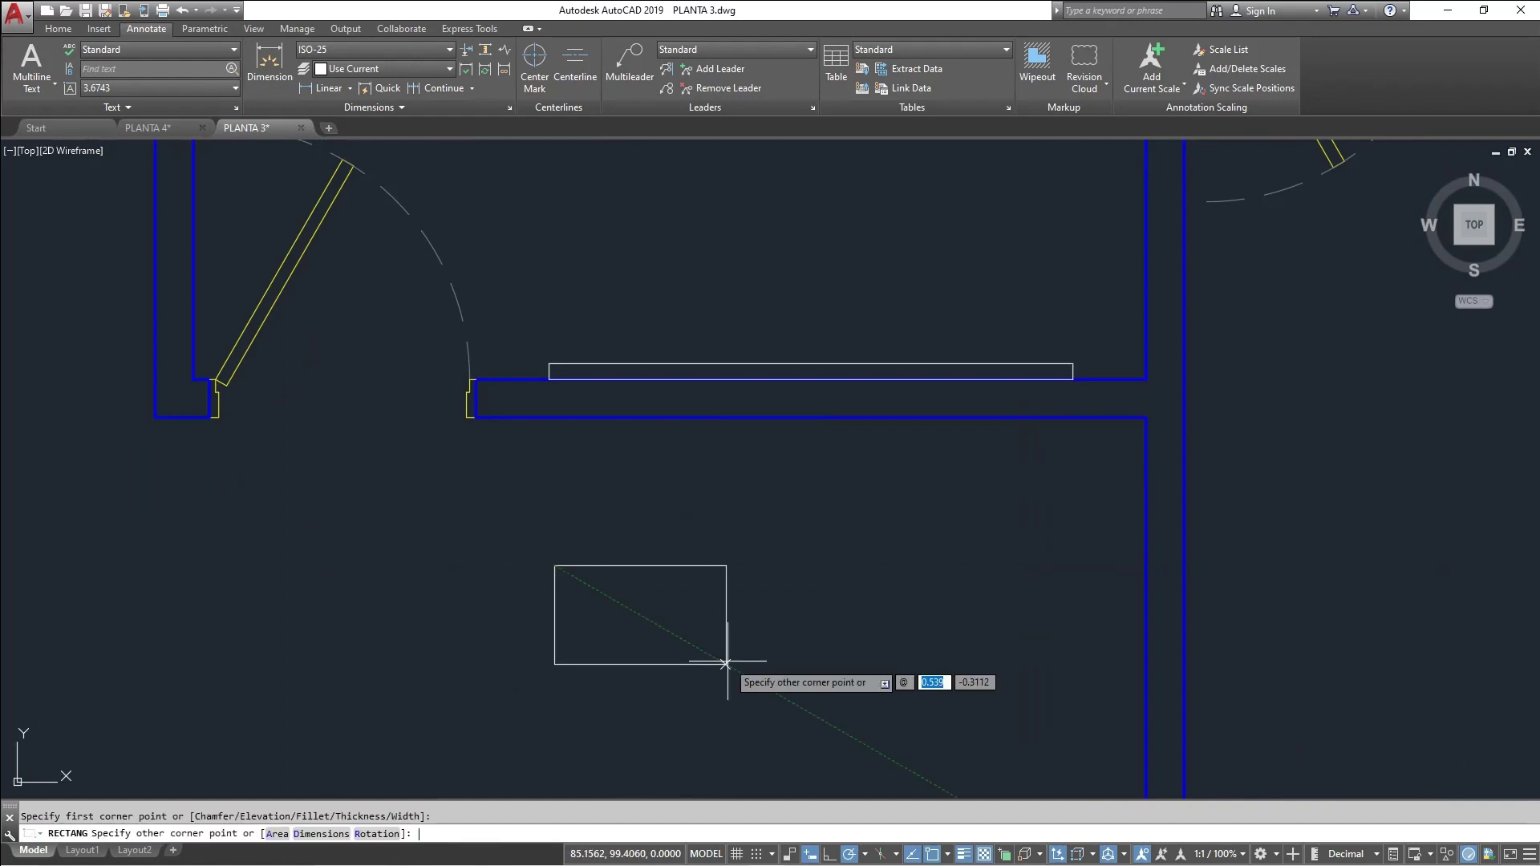
pyautogui.write('.3')
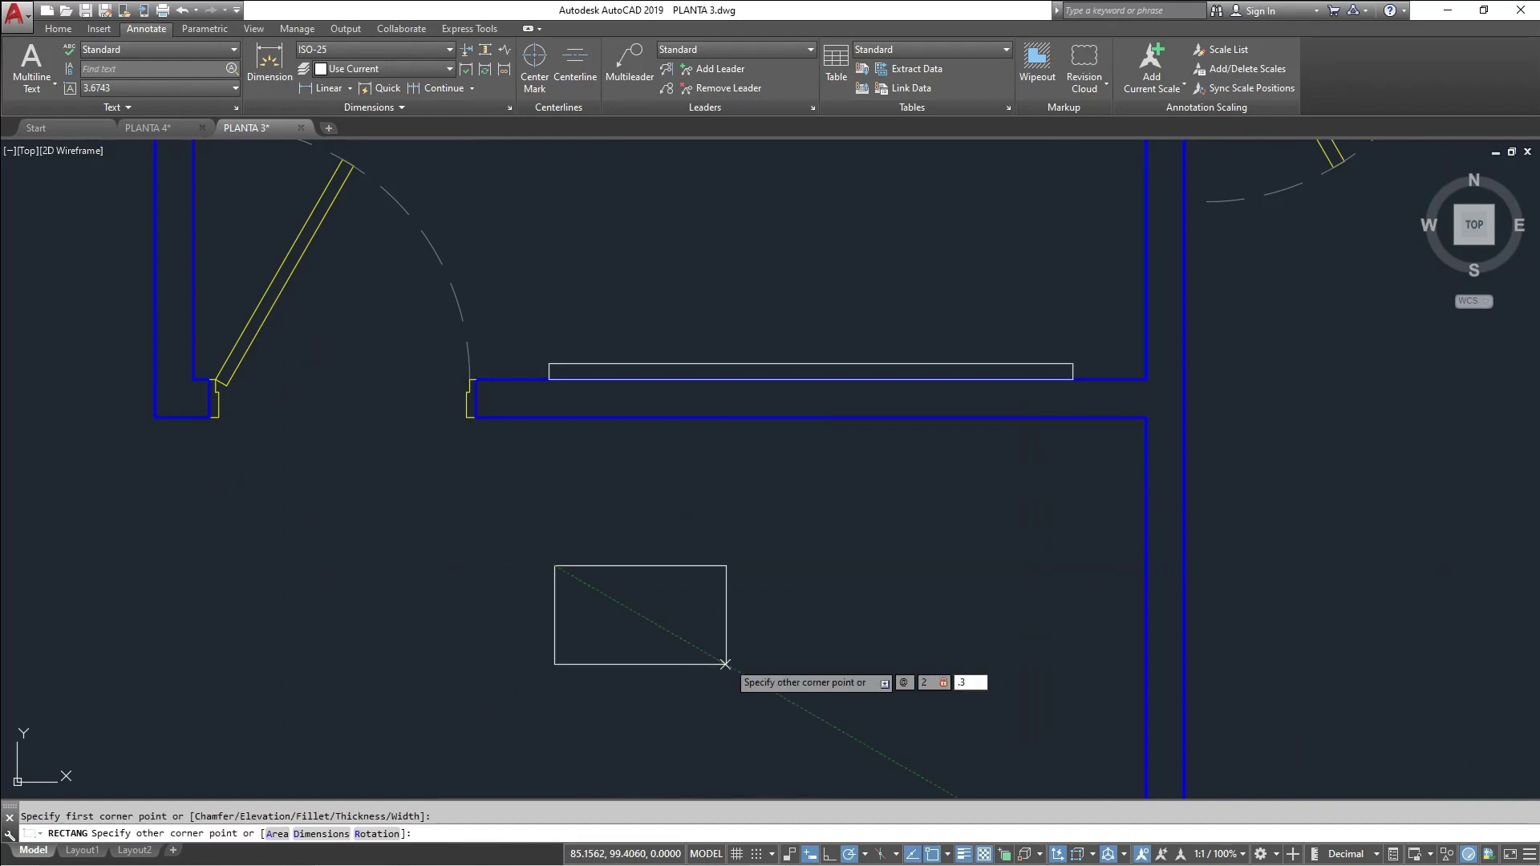
pyautogui.press('Return')
# Move the 2 by 0.3 rectangle by its lower edge midpoint onto the wall midpoint, centred with the thin rectangle
pyautogui.click(918, 522)
pyautogui.write('m')
pyautogui.press('Return')
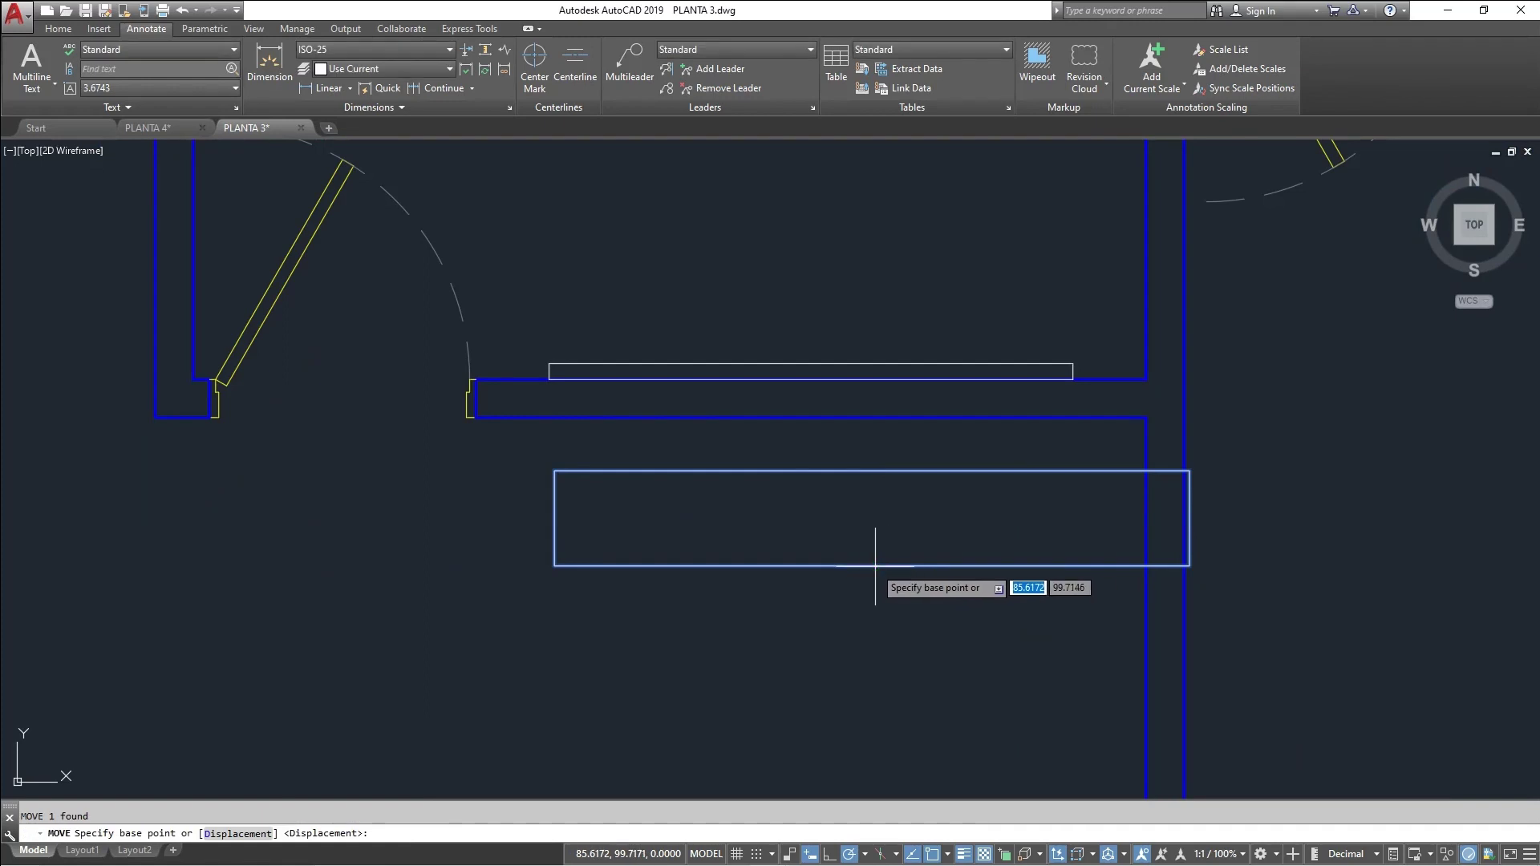
pyautogui.click(873, 566)
pyautogui.click(815, 380)
pyautogui.moveTo(869, 379); pyautogui.dragTo(792, 509, button='middle')
pyautogui.scroll(1, 863, 446)
pyautogui.scroll(-1, 865, 538)
pyautogui.scroll(-2, 916, 506)
pyautogui.click(840, 580)
pyautogui.click(826, 563)
pyautogui.press('Escape')
# Examine how the TV and its cabinet are drawn against the lower wall of the furnished plan's SALA
pyautogui.scroll(-4, 919, 560)
pyautogui.moveTo(920, 561); pyautogui.dragTo(685, 531, button='middle')
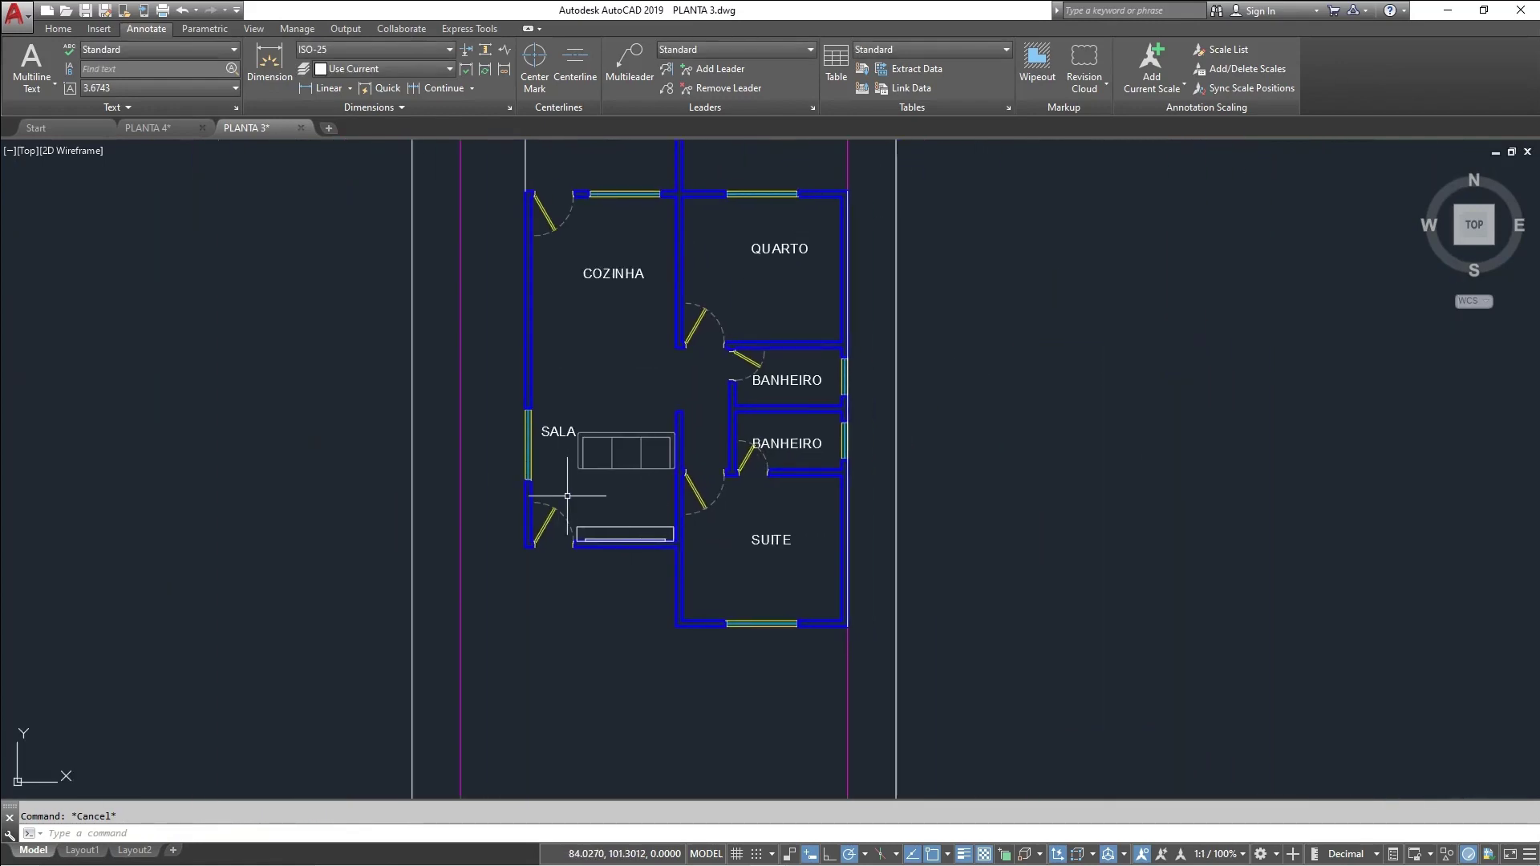
pyautogui.scroll(-3, 636, 531)
pyautogui.moveTo(567, 497); pyautogui.dragTo(704, 601, button='middle')
pyautogui.moveTo(839, 574); pyautogui.dragTo(410, 519, button='middle')
pyautogui.scroll(3, 1112, 494)
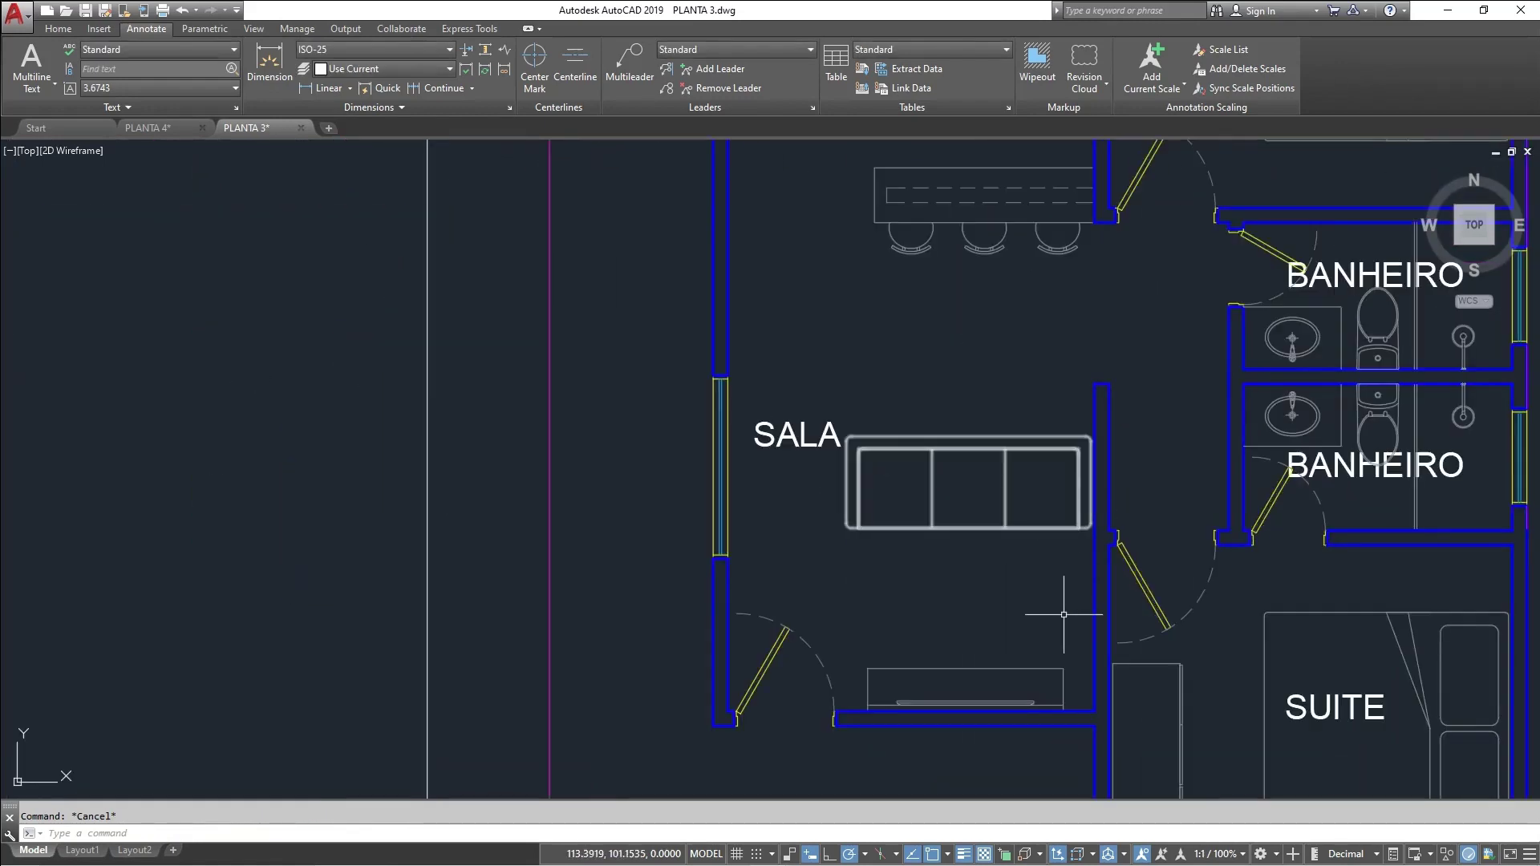
pyautogui.scroll(3, 1056, 630)
pyautogui.moveTo(963, 730); pyautogui.dragTo(1117, 321, button='middle')
pyautogui.scroll(1, 943, 452)
pyautogui.click(935, 434)
pyautogui.click(866, 393)
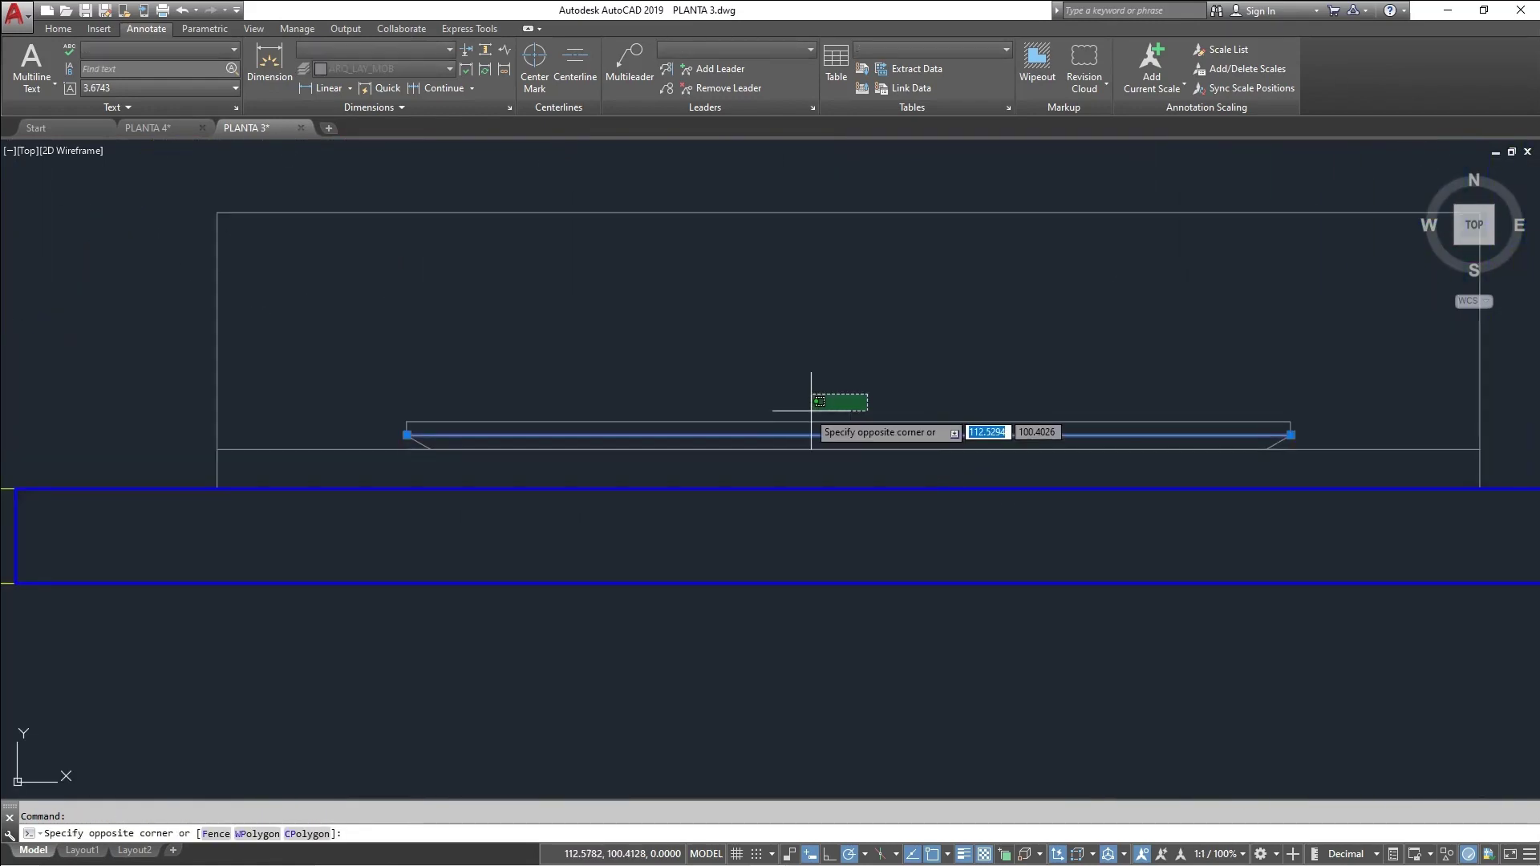
pyautogui.press('Escape')
# Draw a 0.04 vertical reference line upward from the midpoint of the thin rectangle's upper edge at the SALA's lower wall
pyautogui.scroll(-5, 766, 406)
pyautogui.scroll(2, 746, 398)
pyautogui.scroll(-2, 825, 481)
pyautogui.moveTo(825, 481); pyautogui.dragTo(1166, 522, button='middle')
pyautogui.scroll(5, 892, 494)
pyautogui.scroll(-3, 870, 442)
pyautogui.scroll(-2, 1252, 545)
pyautogui.moveTo(1017, 501); pyautogui.dragTo(1424, 550, button='middle')
pyautogui.scroll(-3, 1424, 549)
pyautogui.scroll(2, 1092, 536)
pyautogui.scroll(4, 801, 592)
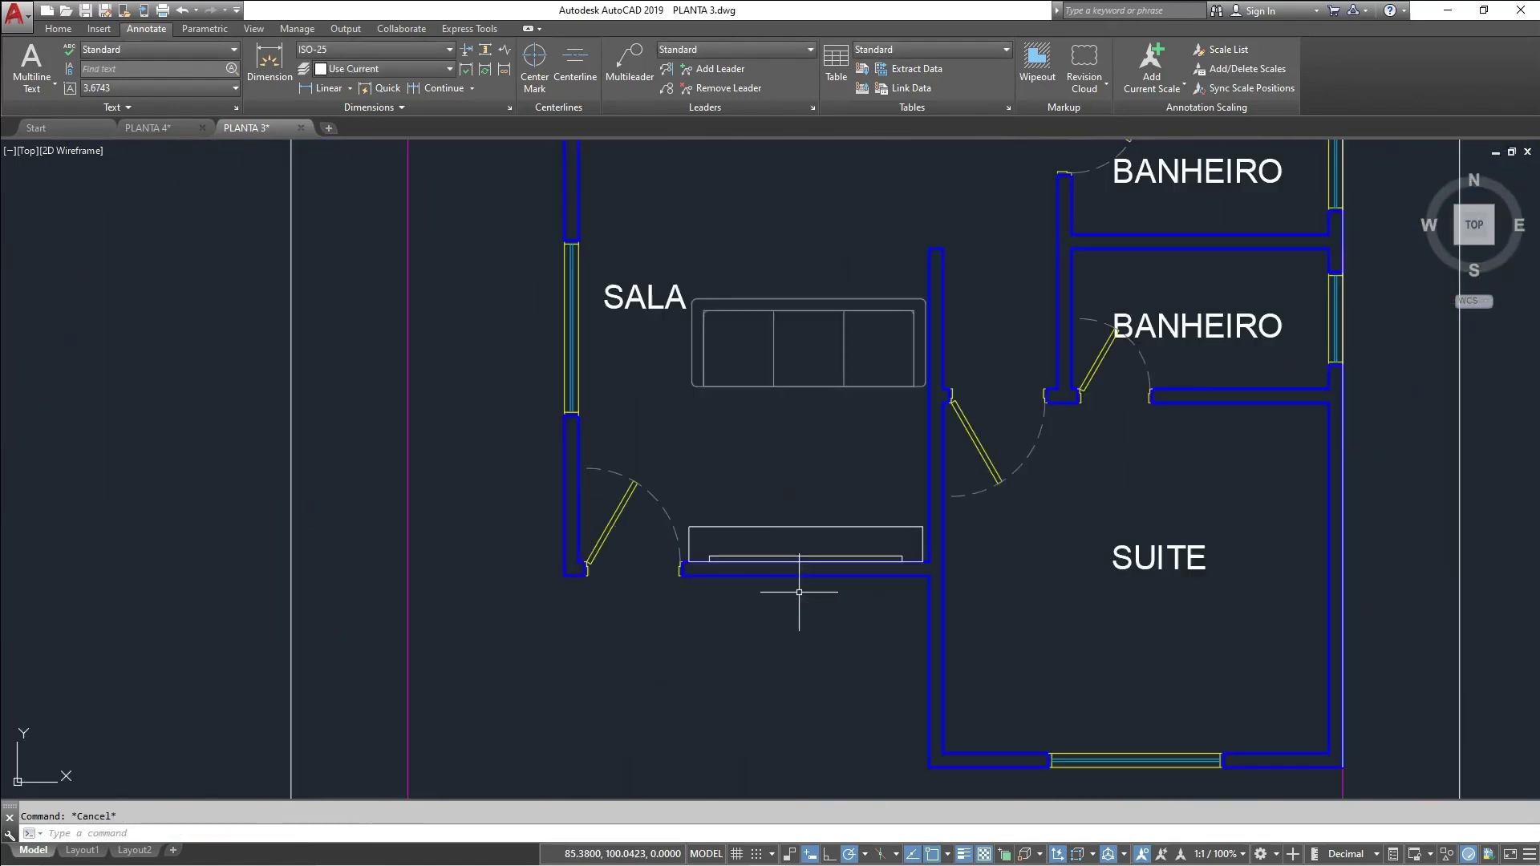
pyautogui.scroll(4, 807, 527)
pyautogui.scroll(3, 810, 525)
pyautogui.write('l')
pyautogui.press('Return')
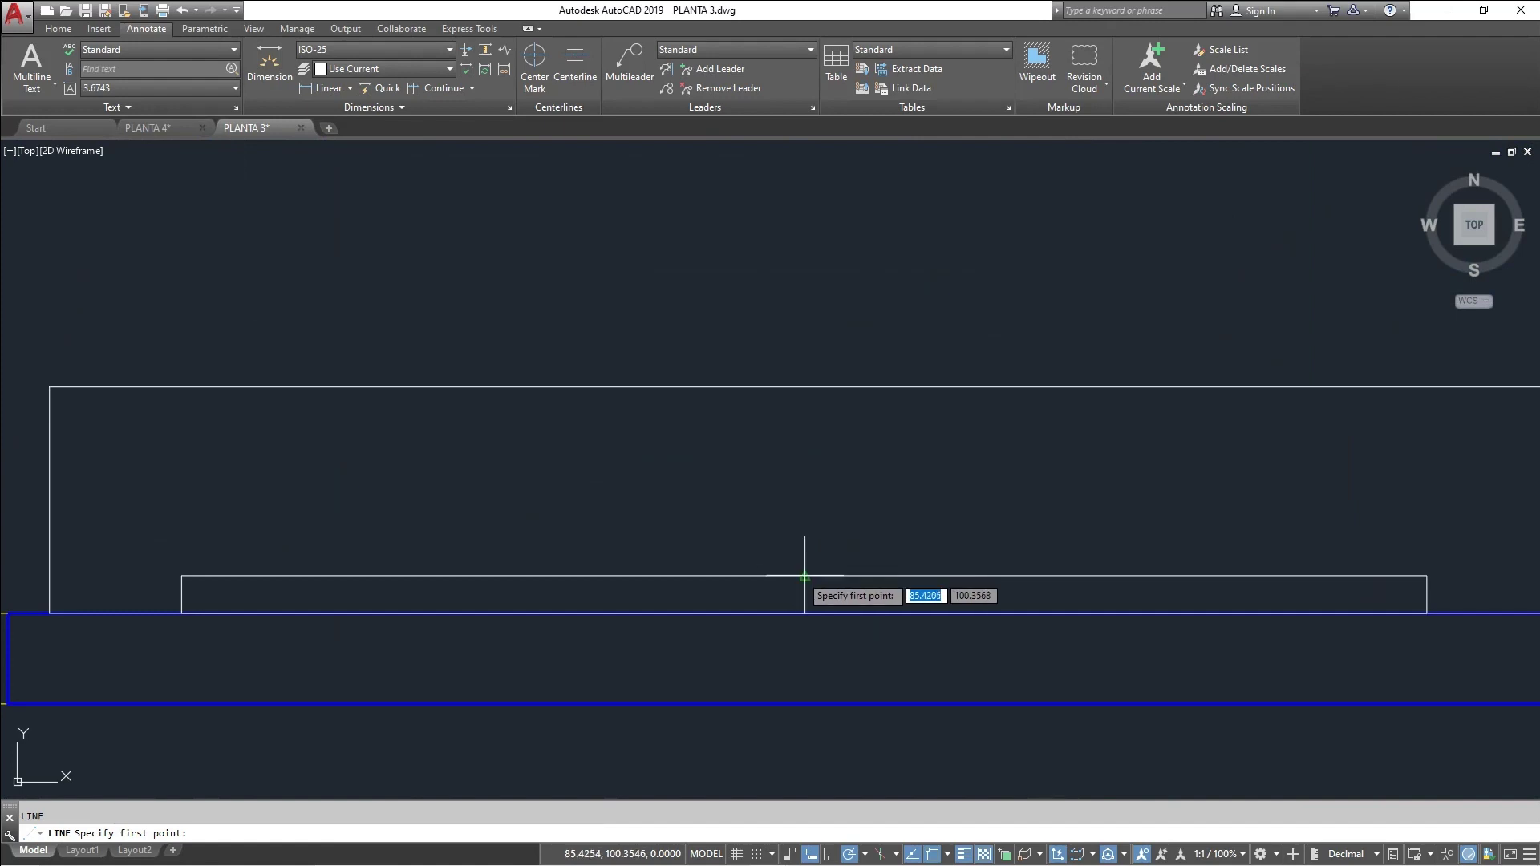
pyautogui.click(804, 575)
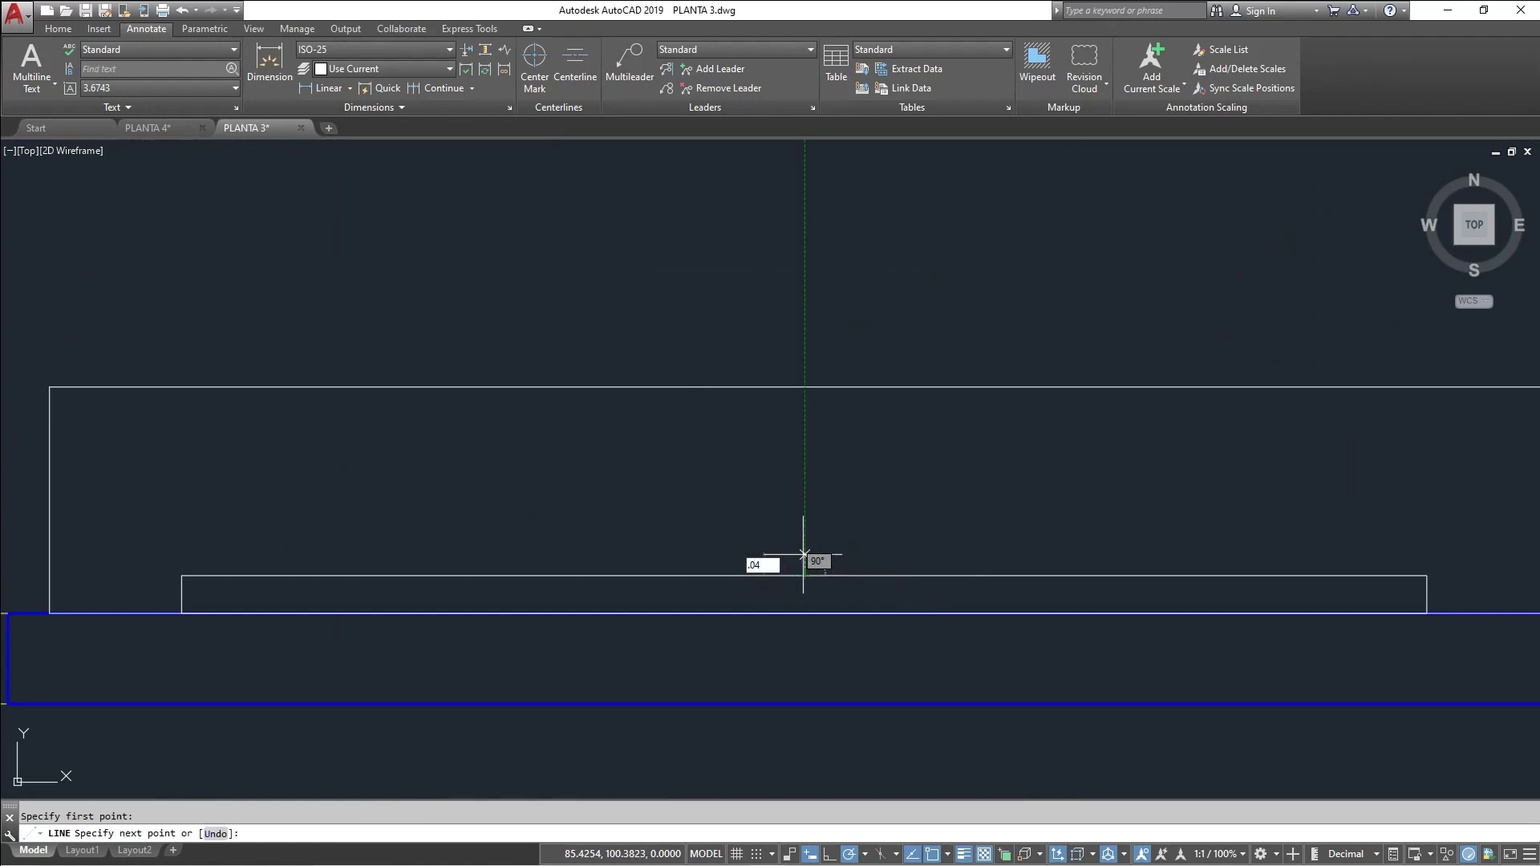
pyautogui.write('.04')
pyautogui.press('Return')
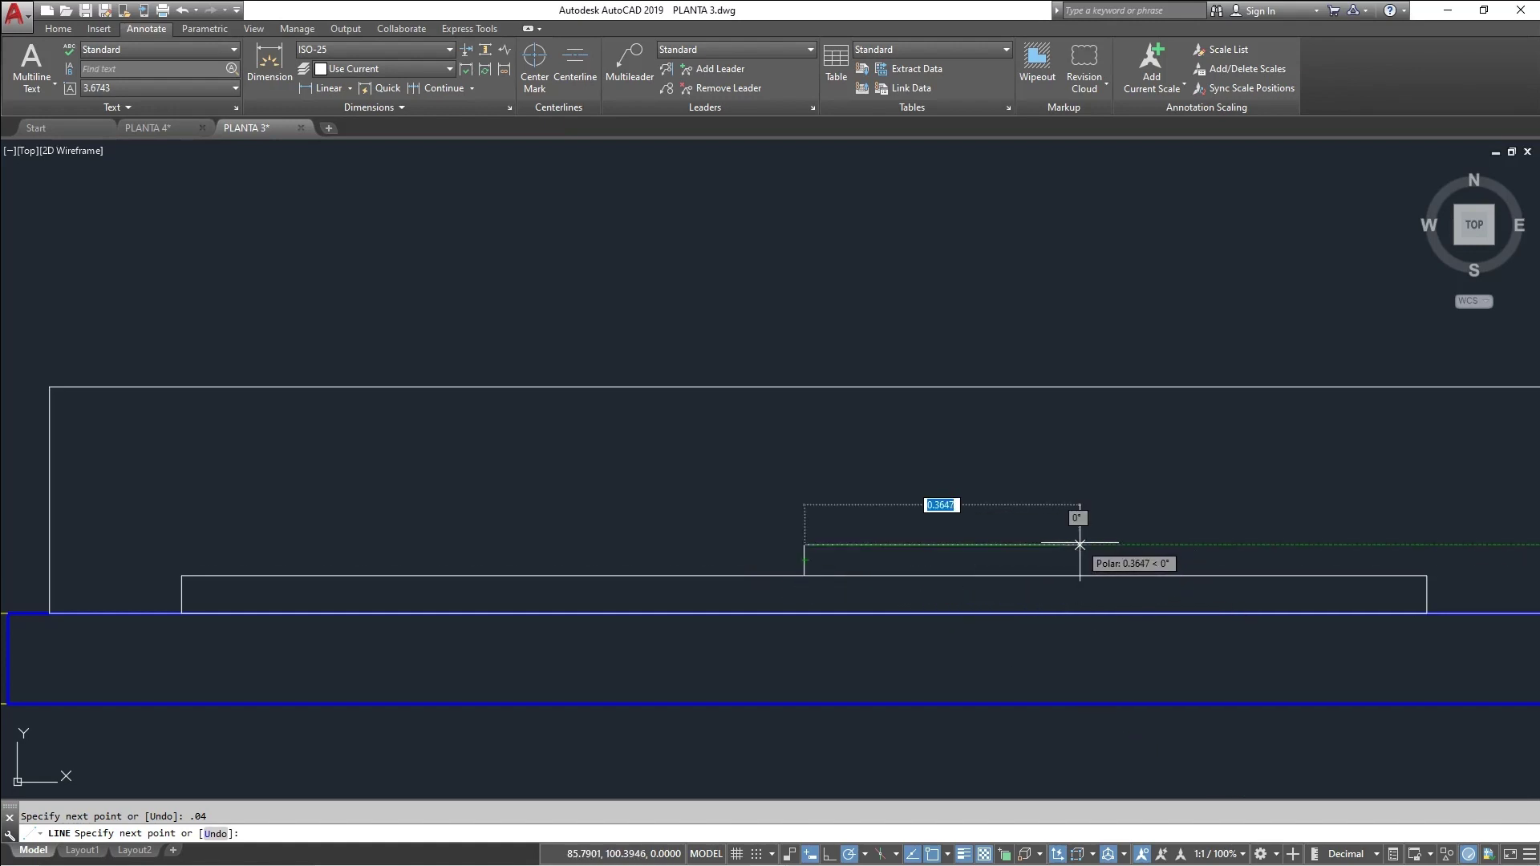
pyautogui.press('Escape')
# Draw a 1.3 horizontal line inside the cabinet rectangle and move it by its midpoint onto the reference line's upper end
pyautogui.click(599, 492)
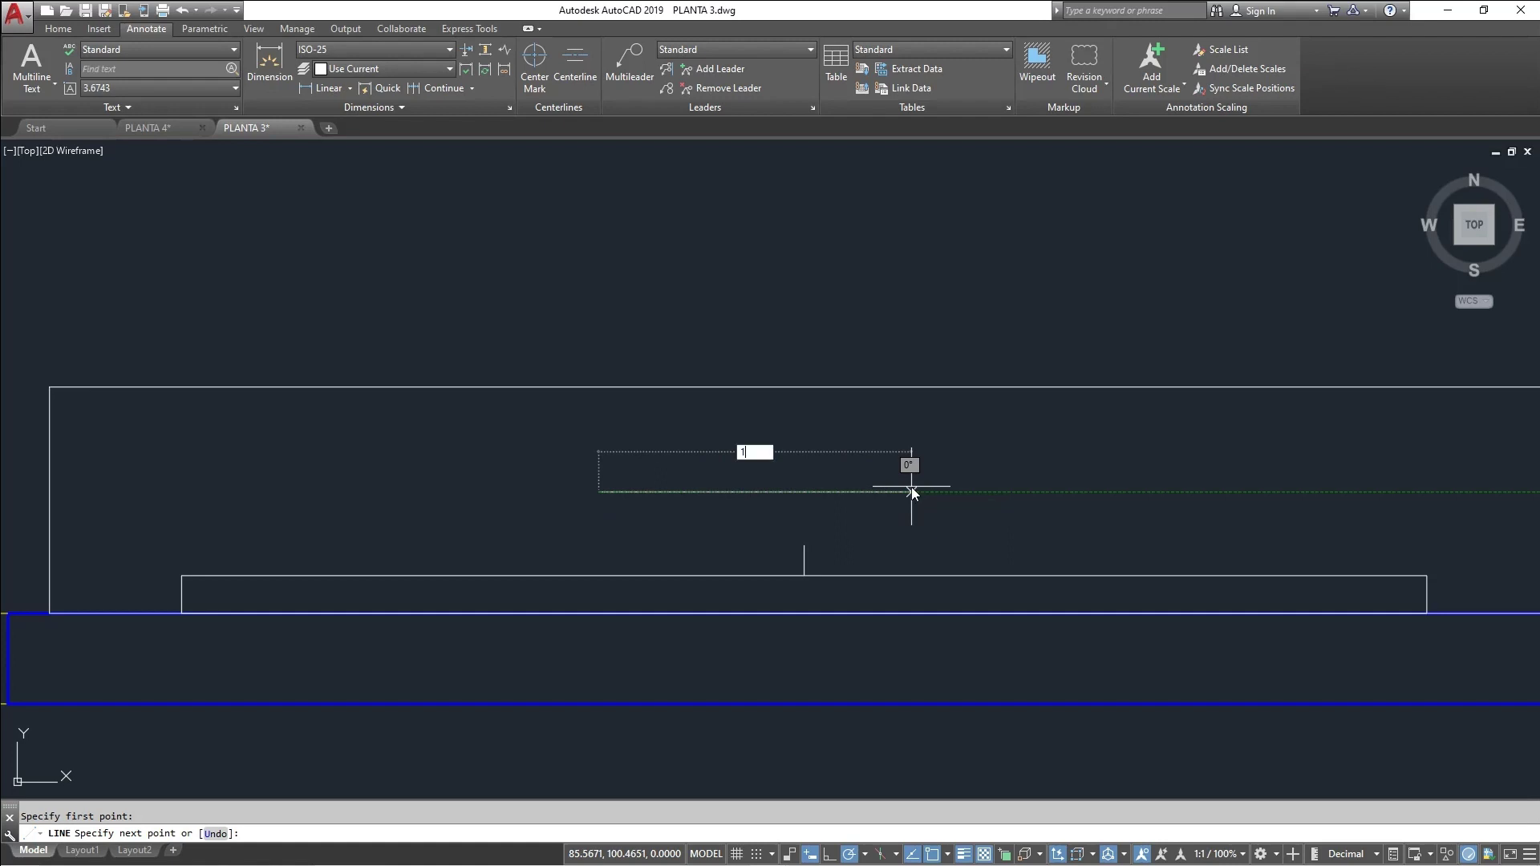
pyautogui.press('Escape')
pyautogui.click(1055, 535)
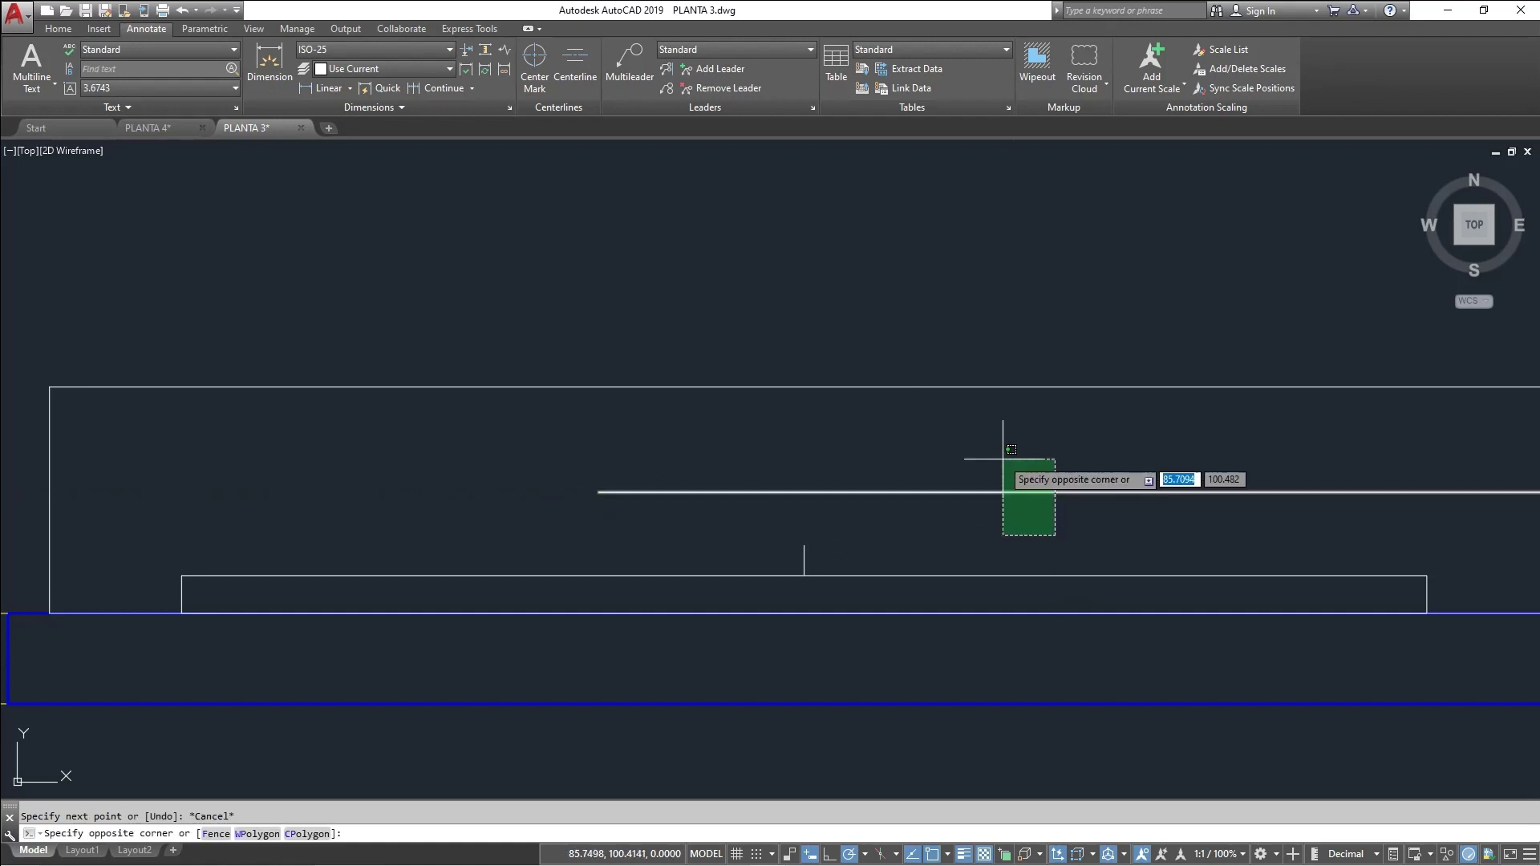
pyautogui.click(1002, 459)
pyautogui.scroll(-3, 995, 481)
pyautogui.write('m')
pyautogui.press('Return')
pyautogui.click(1003, 493)
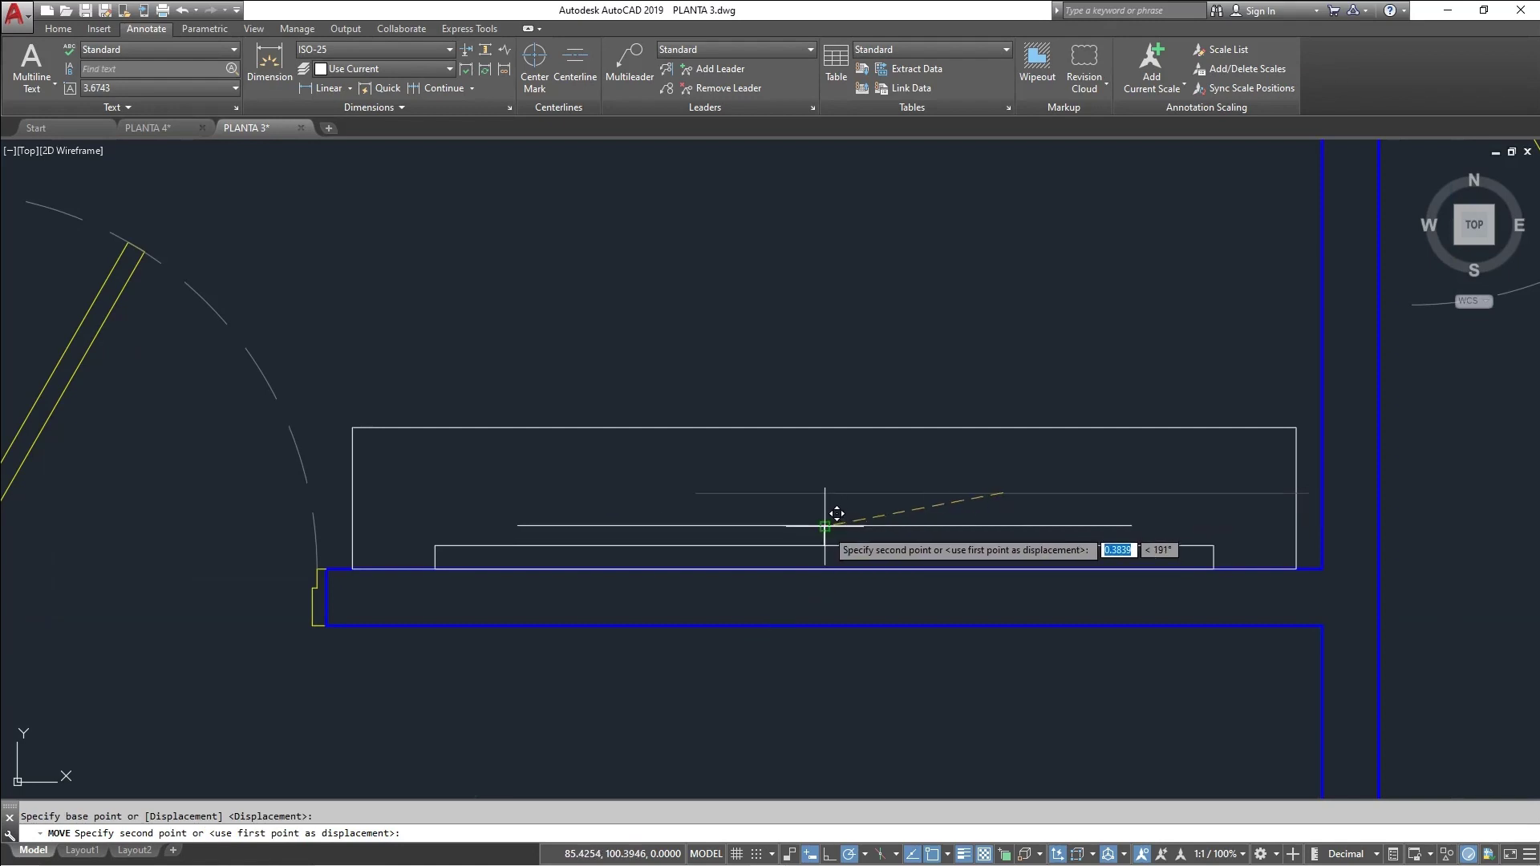
pyautogui.click(825, 526)
pyautogui.press('Escape')
# Offset the 1.3 horizontal line 0.02 downward
pyautogui.moveTo(939, 498)
pyautogui.mouseDown(button='middle')
pyautogui.moveTo(966, 449)
pyautogui.moveTo(936, 475)
pyautogui.mouseUp(button='middle')
pyautogui.write('o')
pyautogui.press('Return')
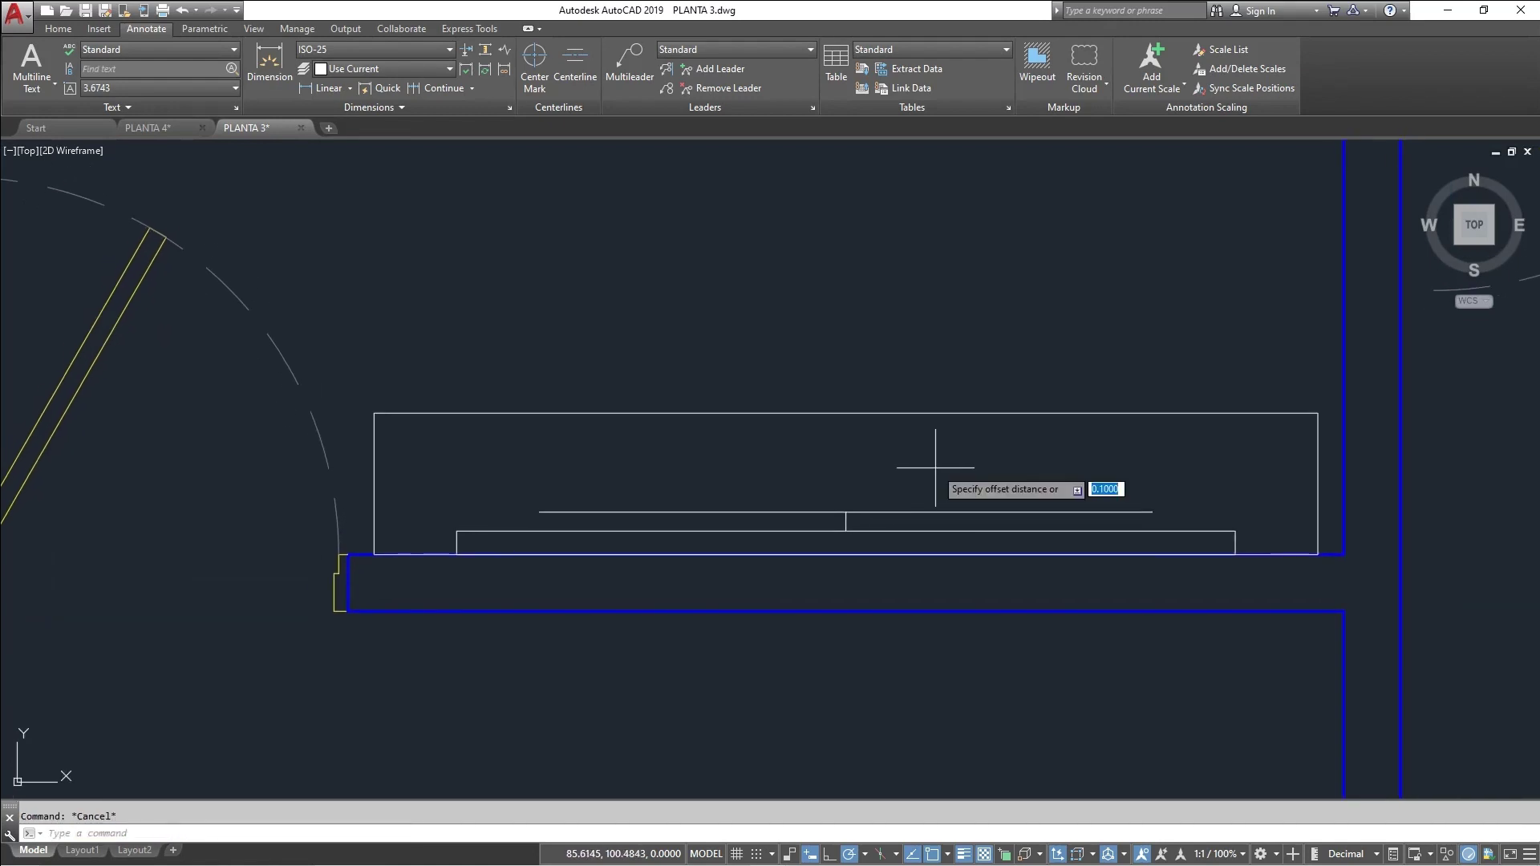
pyautogui.write('.02')
pyautogui.press('Return')
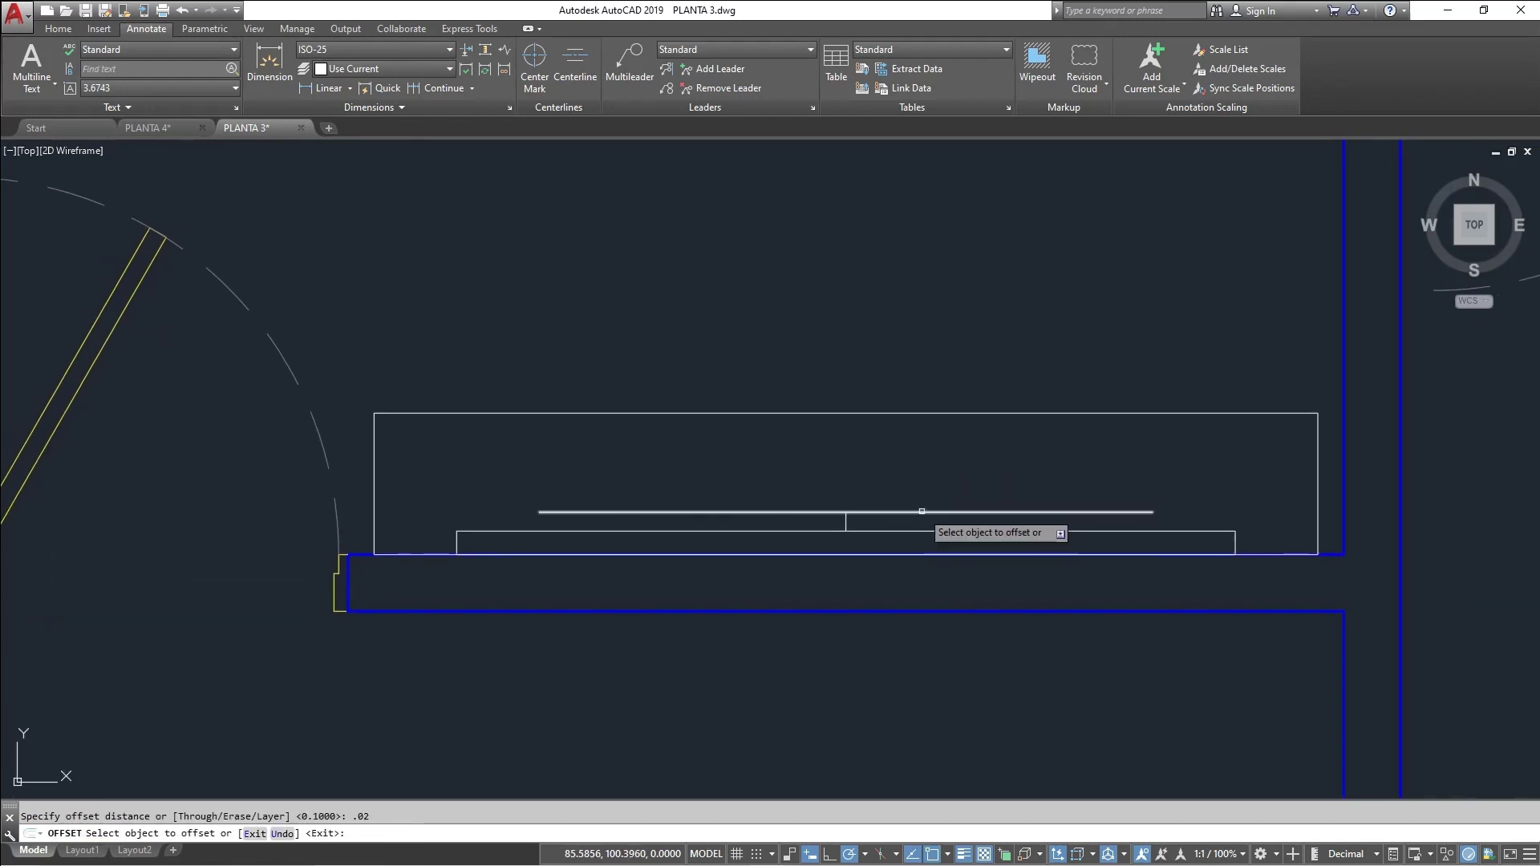
pyautogui.click(920, 512)
pyautogui.click(917, 522)
pyautogui.press('Escape')
# Delete the short vertical reference line above the thin rectangle
pyautogui.moveTo(827, 510); pyautogui.dragTo(872, 474, button='middle')
pyautogui.scroll(4, 861, 493)
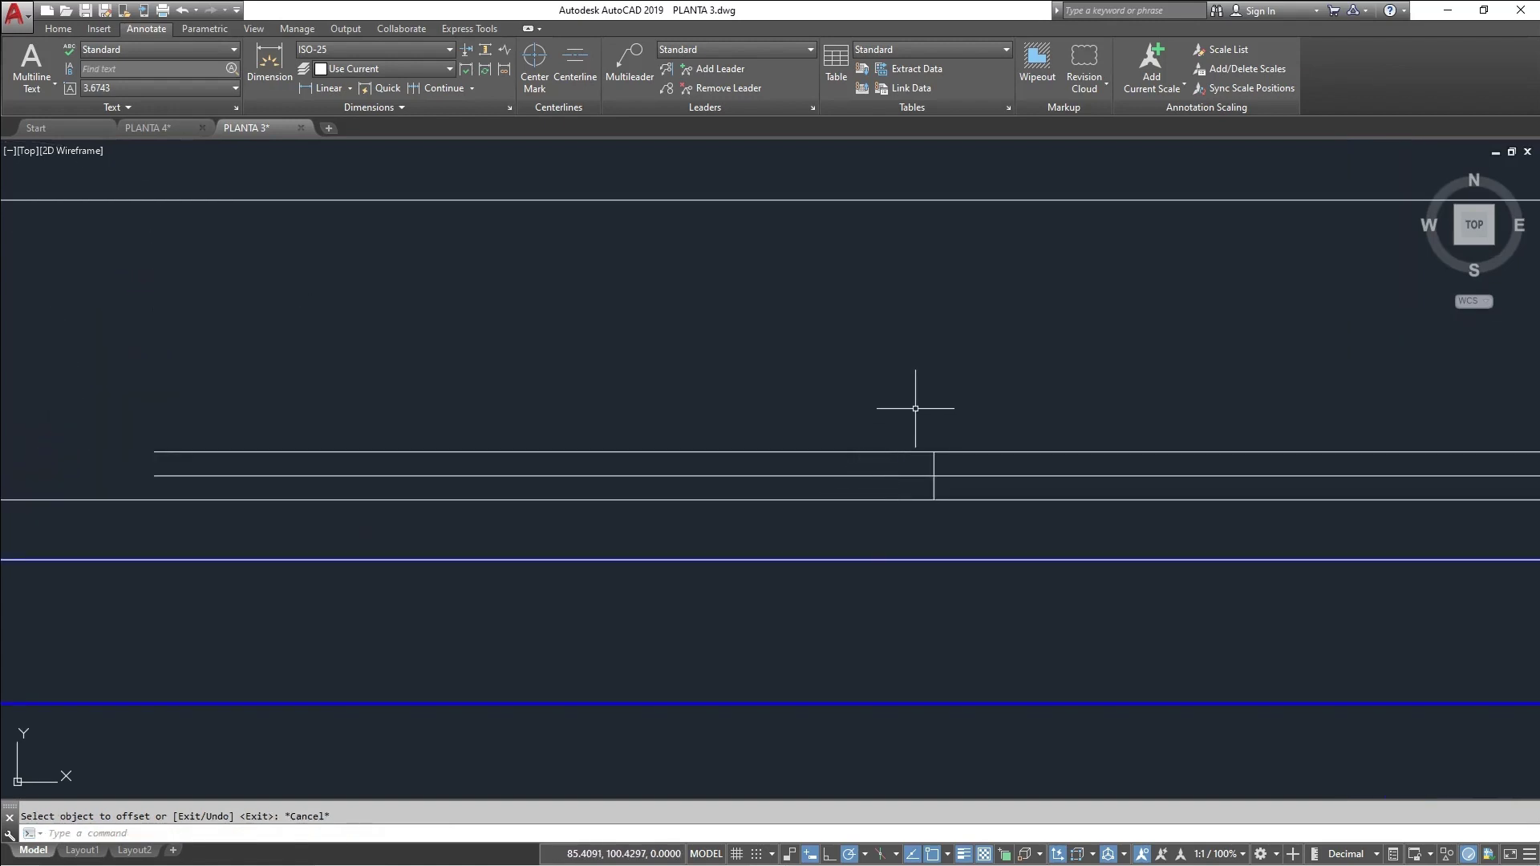
pyautogui.click(916, 408)
pyautogui.click(969, 536)
pyautogui.scroll(-2, 1030, 499)
pyautogui.moveTo(1016, 493); pyautogui.dragTo(894, 528, button='middle')
pyautogui.press('Delete')
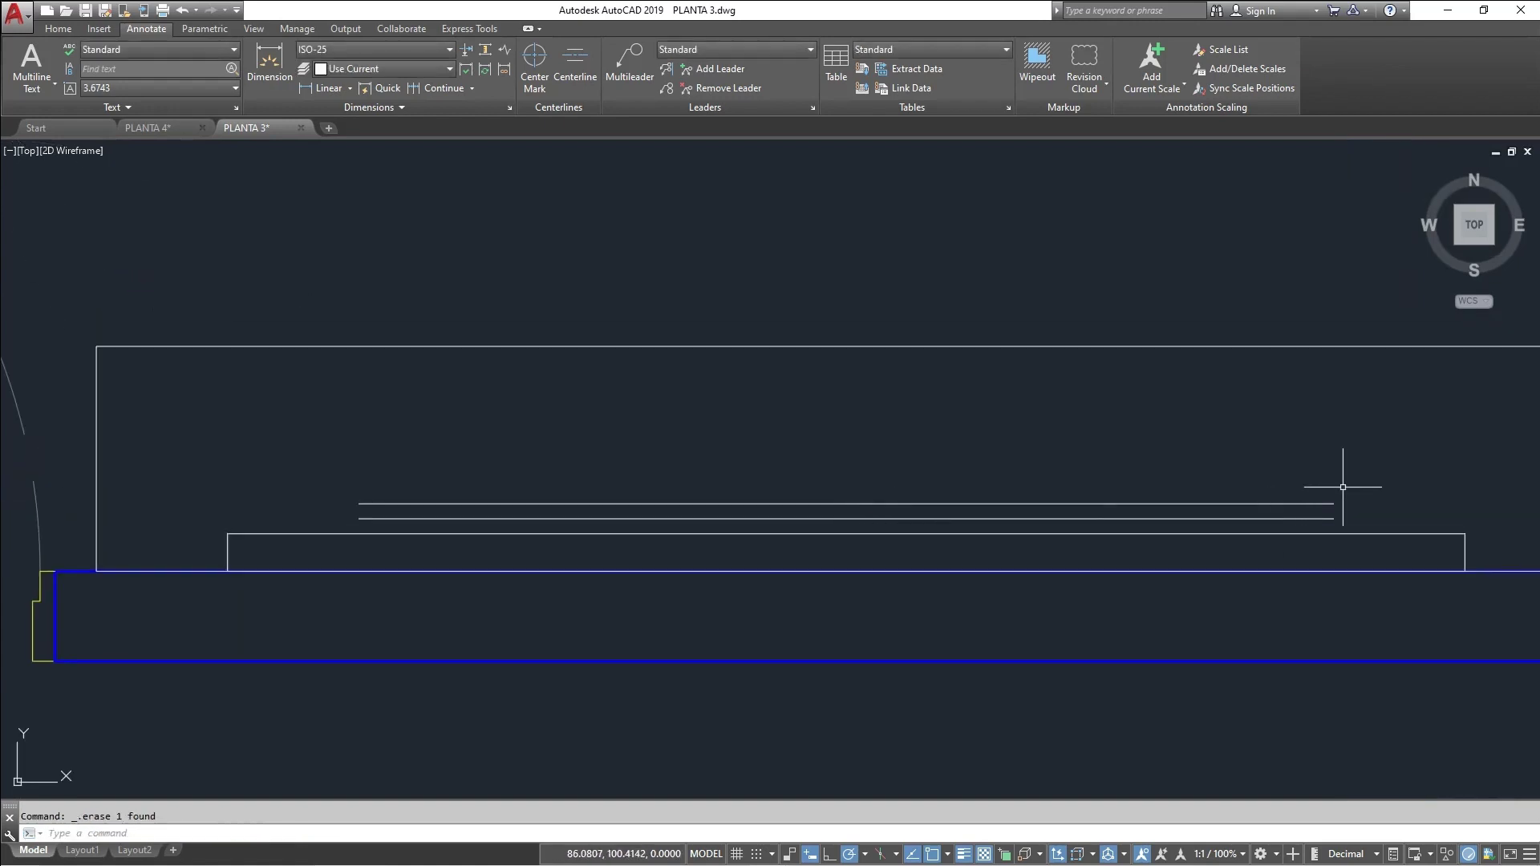
# Close the ends of the two parallel horizontal lines with short vertical lines to form the TV's outline
pyautogui.write('l')
pyautogui.press('Return')
pyautogui.click(1333, 518)
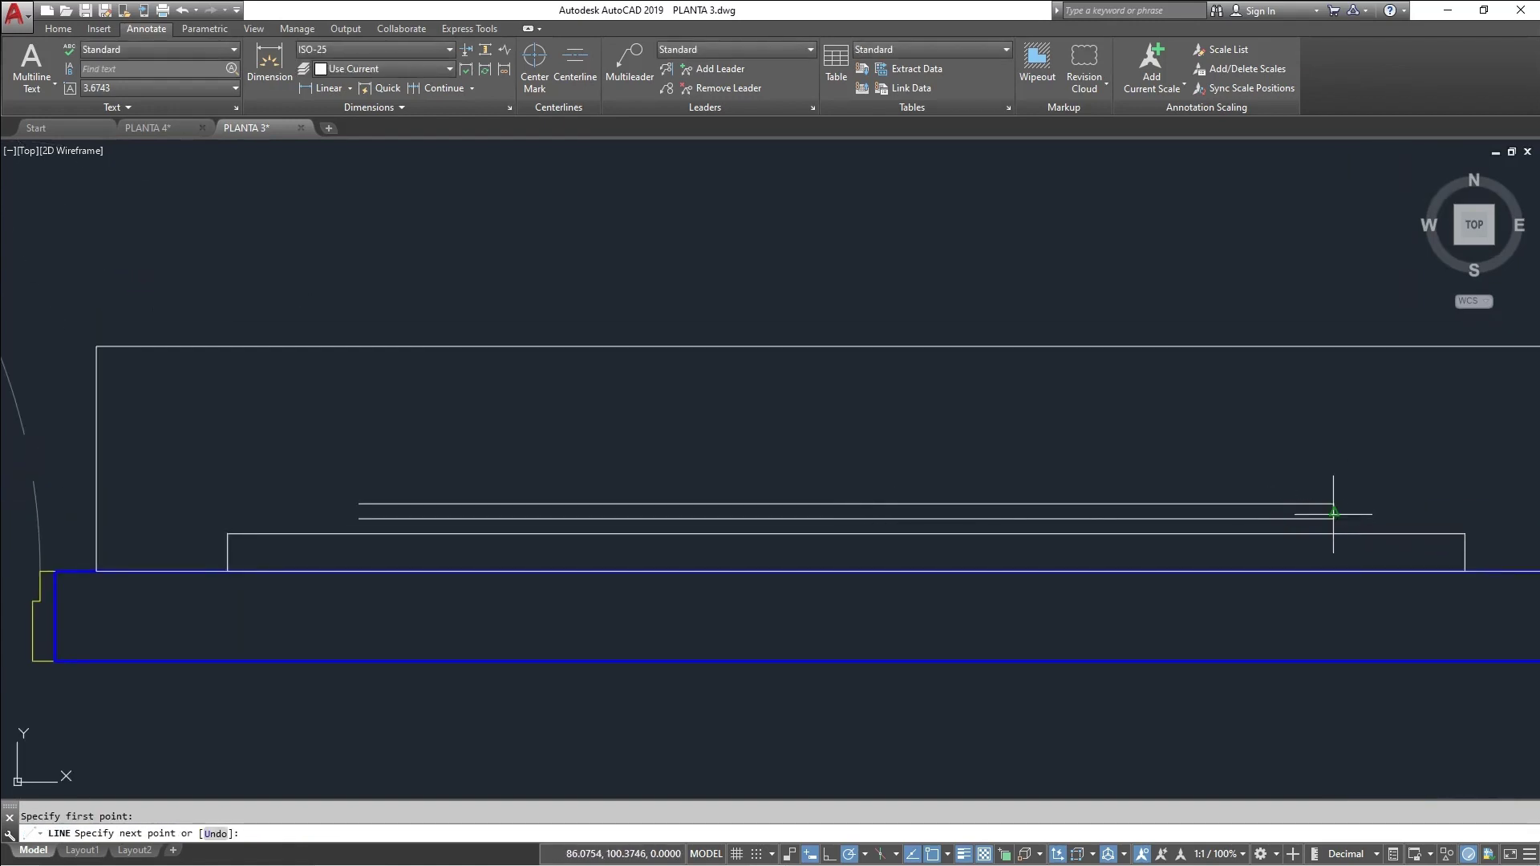
pyautogui.click(1334, 504)
pyautogui.press('Return')
pyautogui.press('Return')
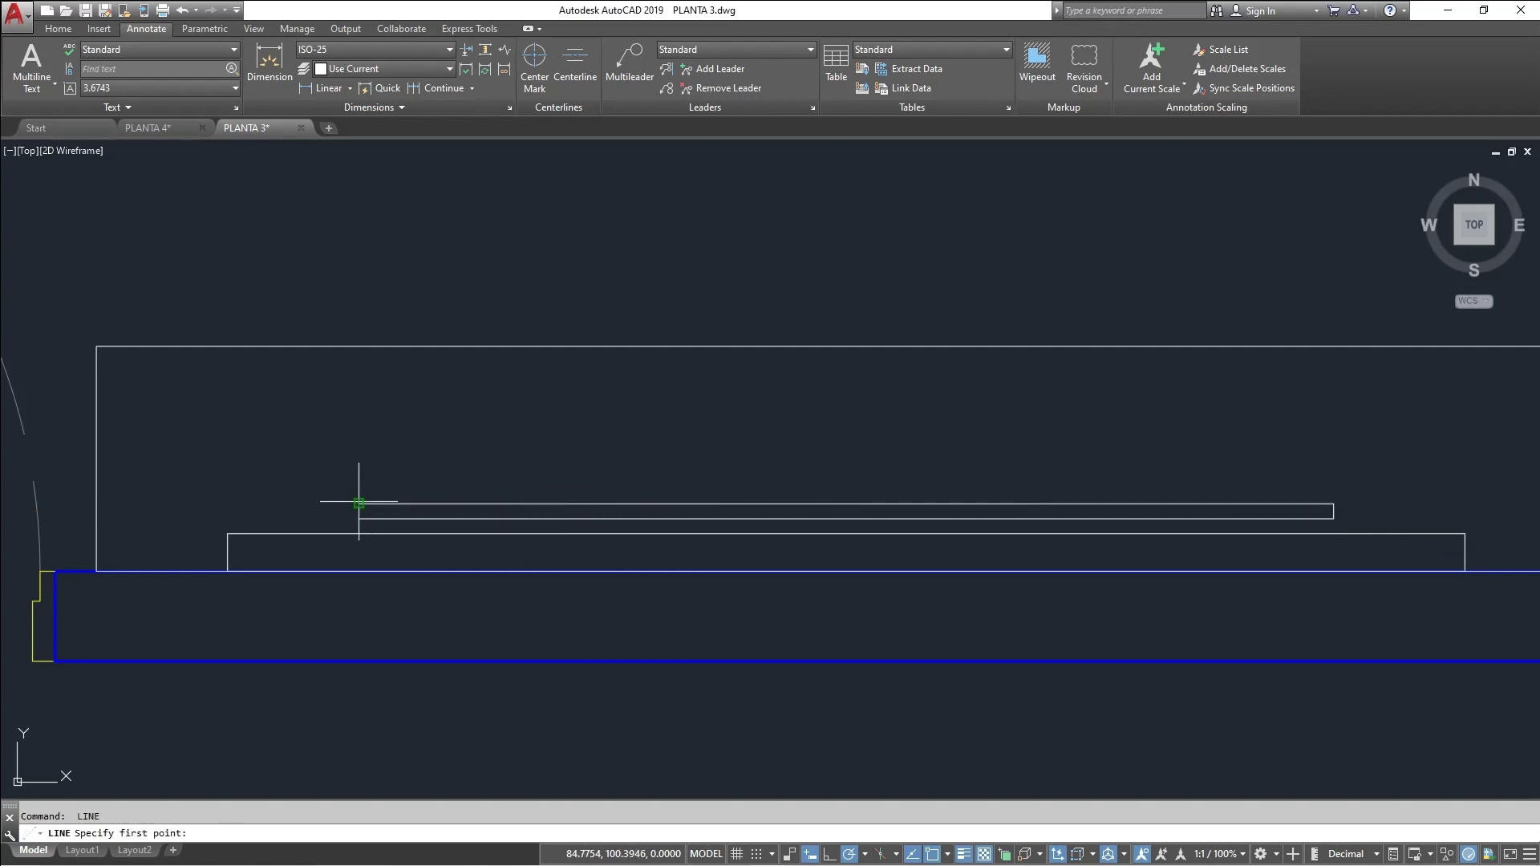
# Draw a slanted line at 30° from the TV outline's lower left corner down to the thin rectangle's upper edge
pyautogui.scroll(2, 345, 505)
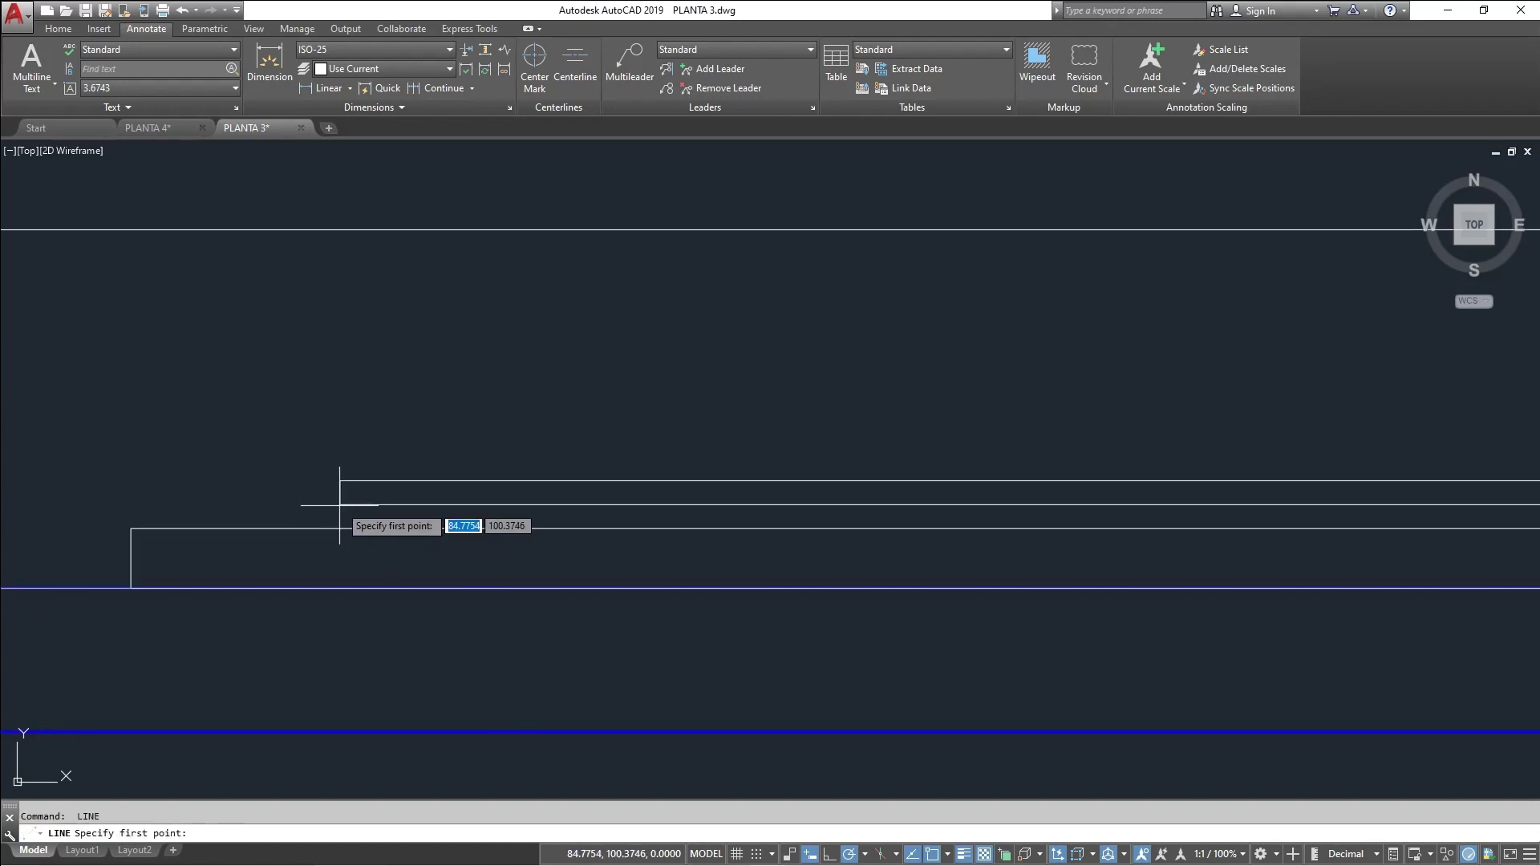
pyautogui.scroll(-2, 340, 505)
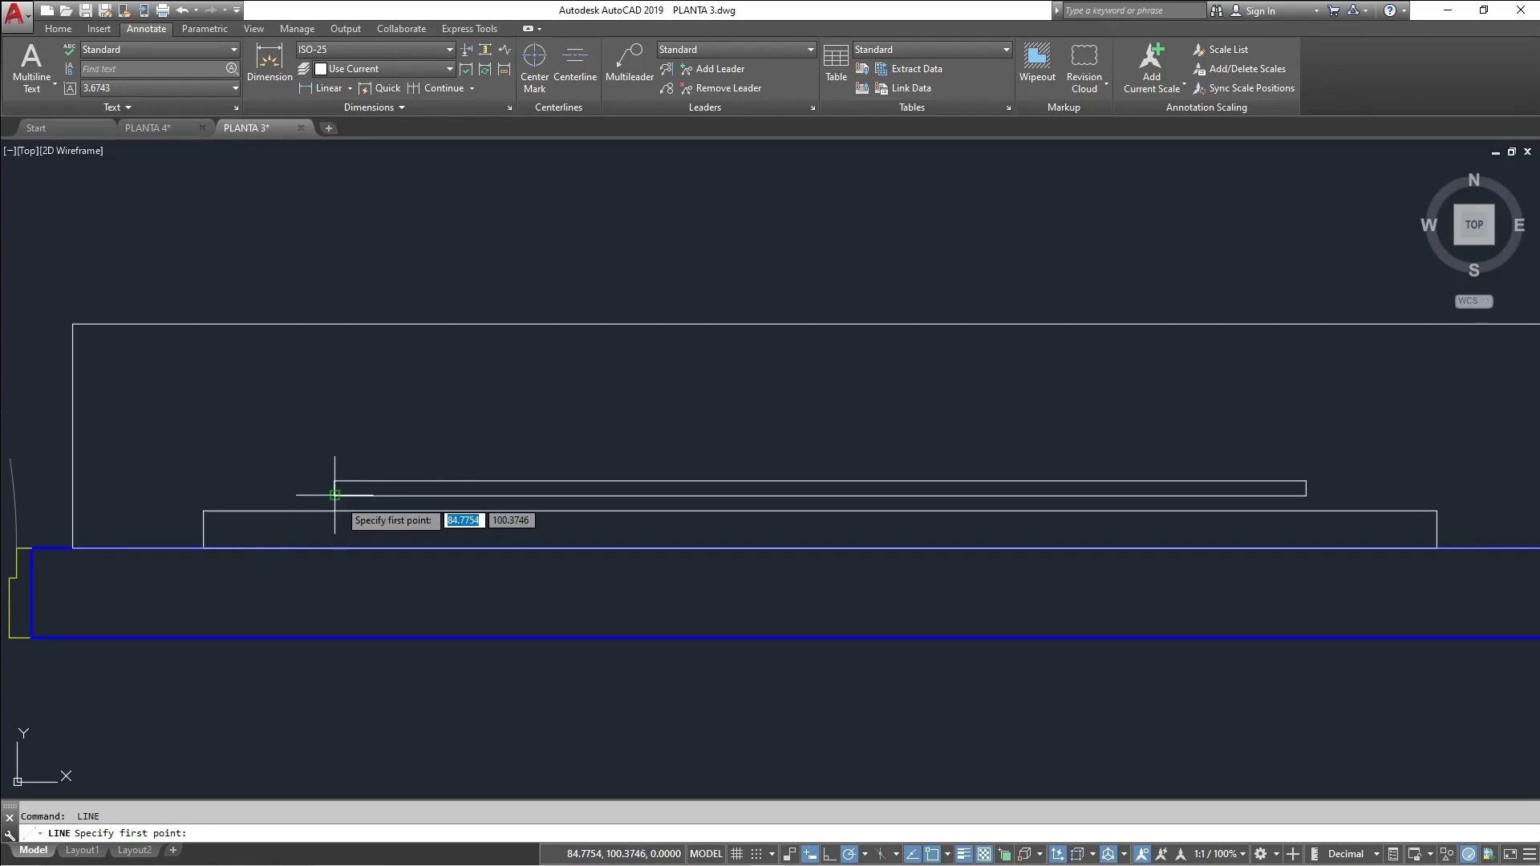
pyautogui.click(335, 495)
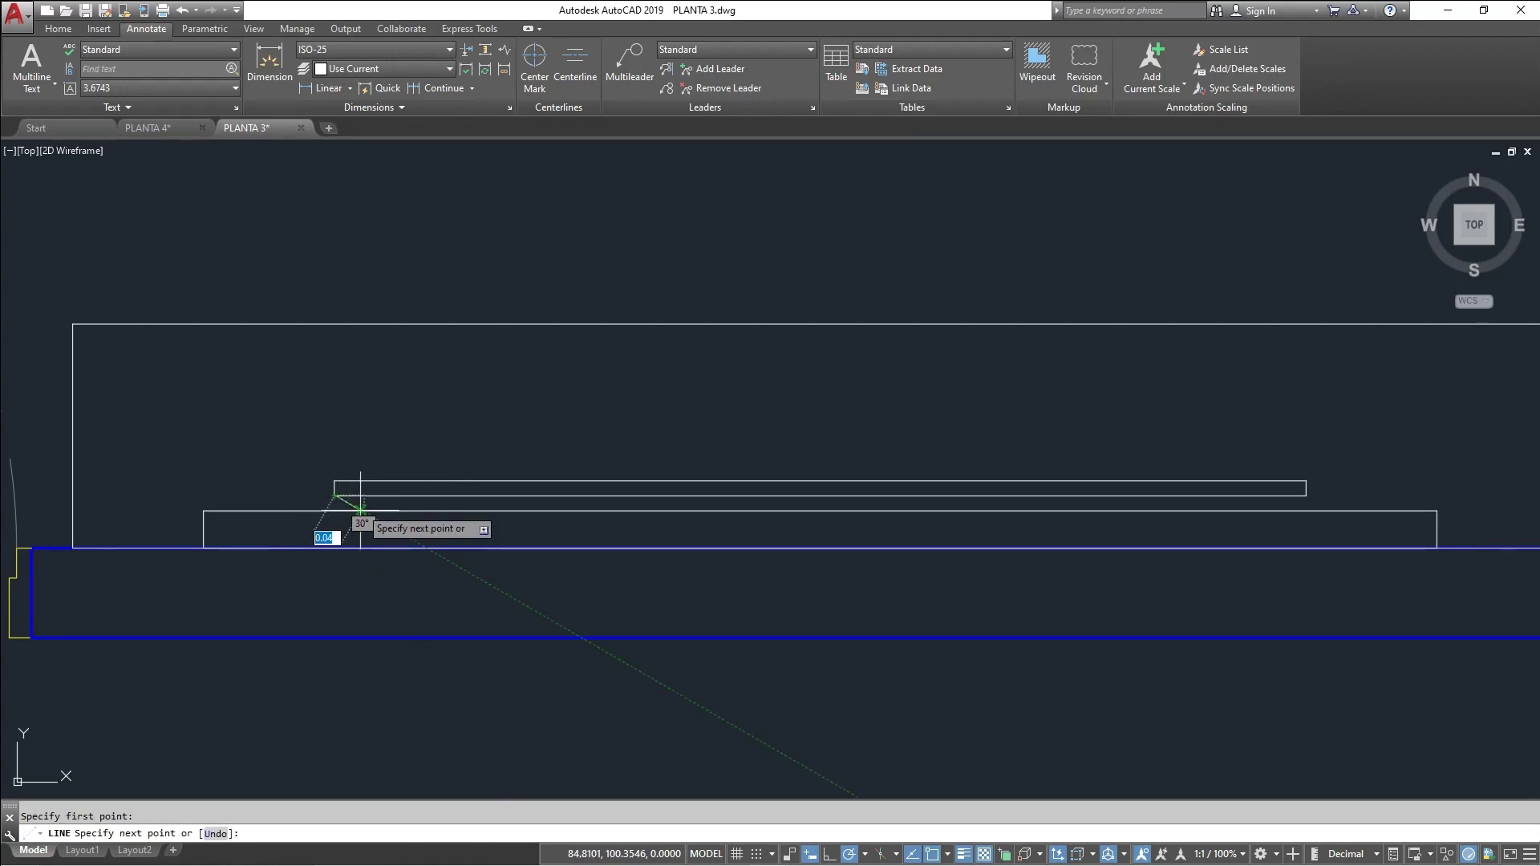
pyautogui.press('Escape')
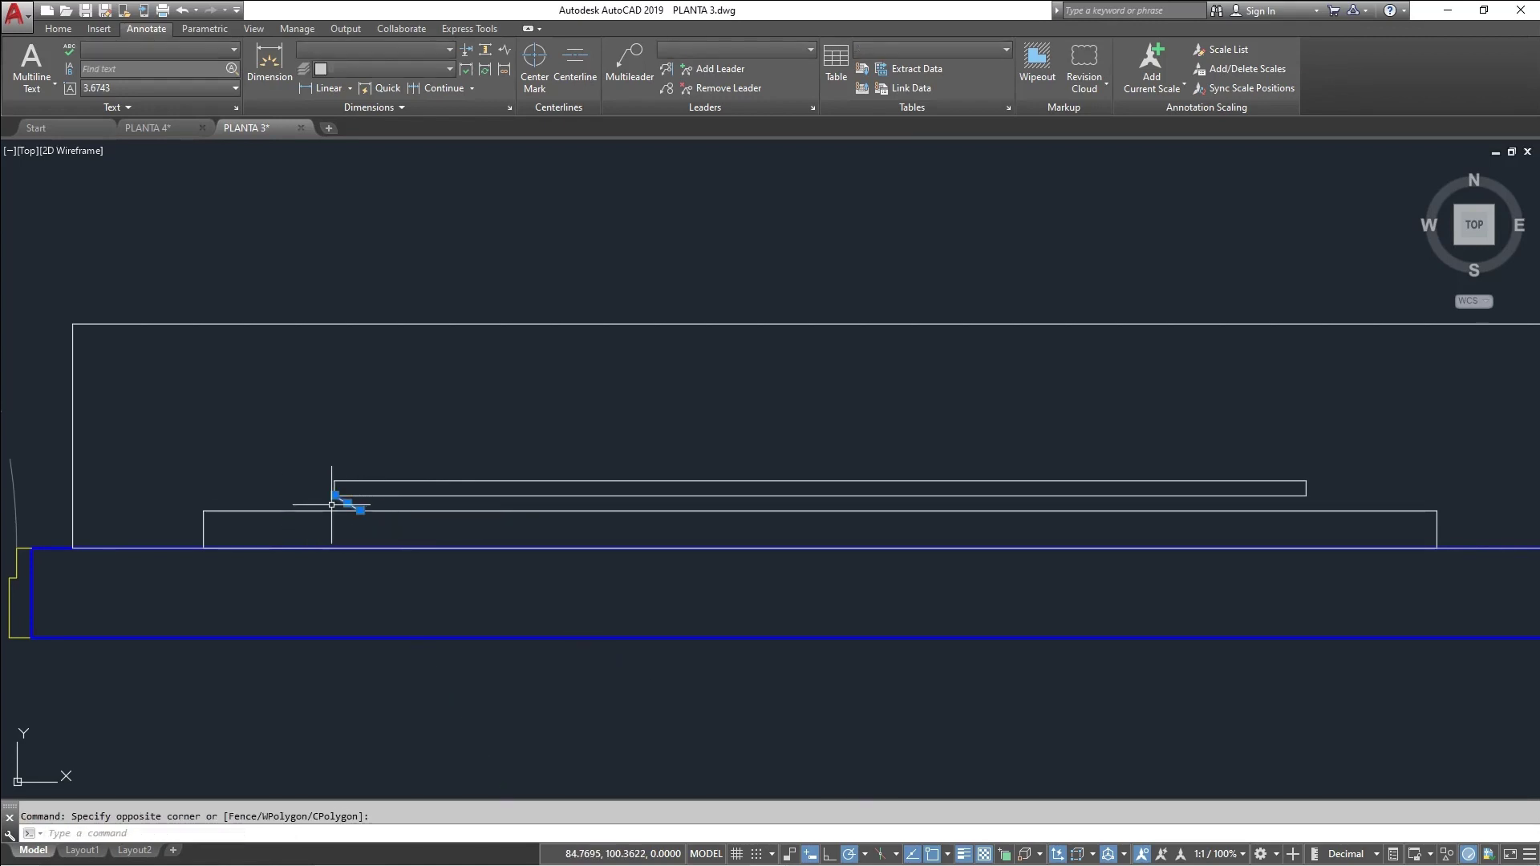
# Mirror the slanted line about the vertical axis through the thin rectangle's midpoint, keeping the original
pyautogui.scroll(4, 334, 498)
pyautogui.click(172, 530)
pyautogui.click(172, 531)
pyautogui.scroll(-2, 449, 546)
pyautogui.moveTo(482, 547); pyautogui.dragTo(232, 505, button='middle')
pyautogui.scroll(-2, 241, 509)
pyautogui.scroll(-4, 507, 503)
pyautogui.write('mi')
pyautogui.press('Return')
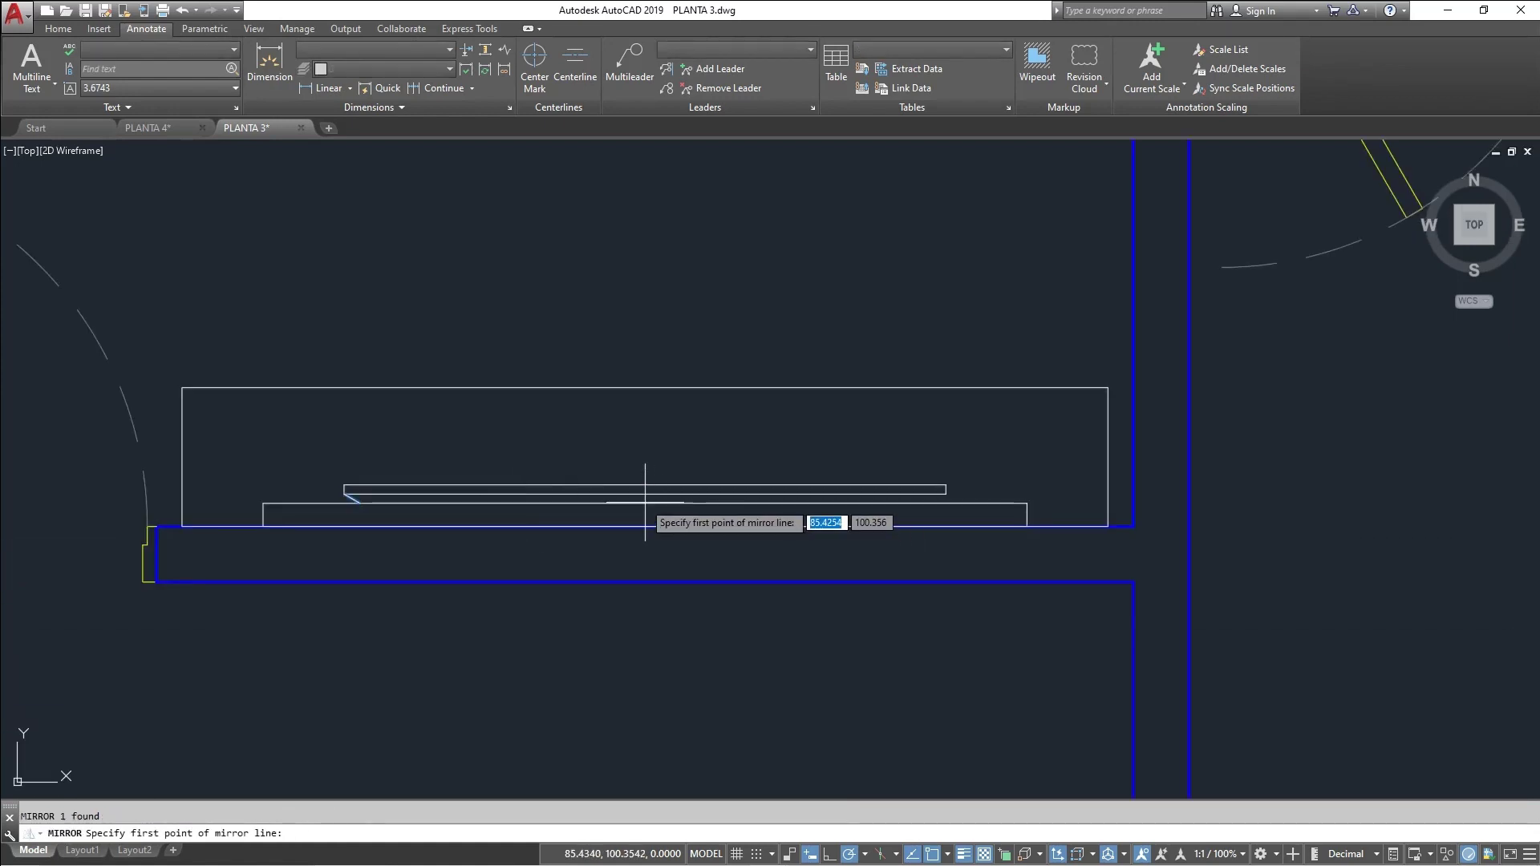
pyautogui.click(645, 503)
pyautogui.click(645, 539)
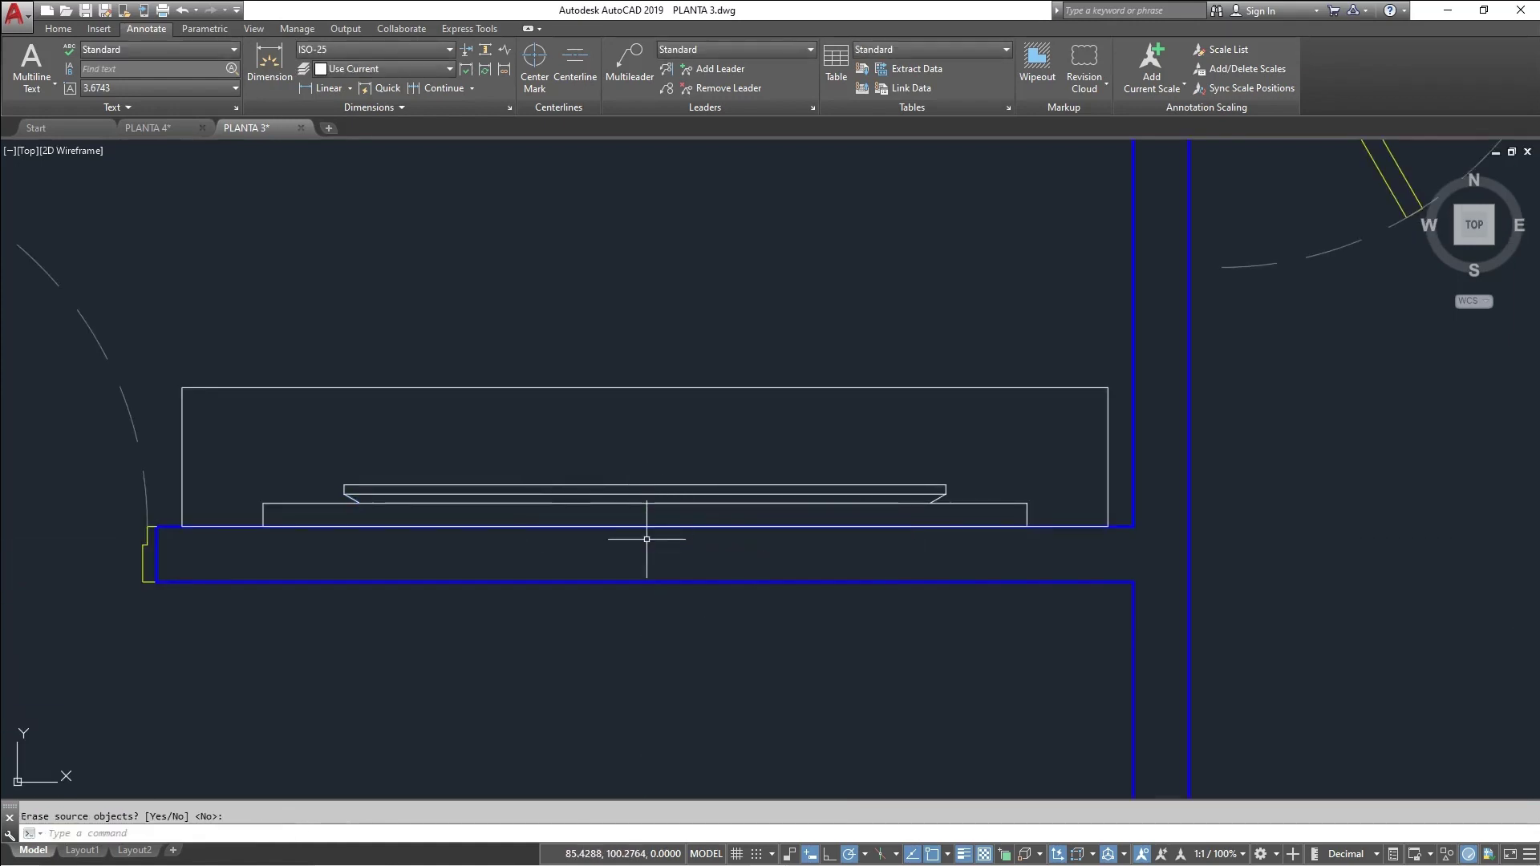
# Draw a 0.6 vertical line down the inner face of the COZINHA's right wall from the room's upper right corner
pyautogui.scroll(2, 589, 526)
pyautogui.scroll(-7, 440, 533)
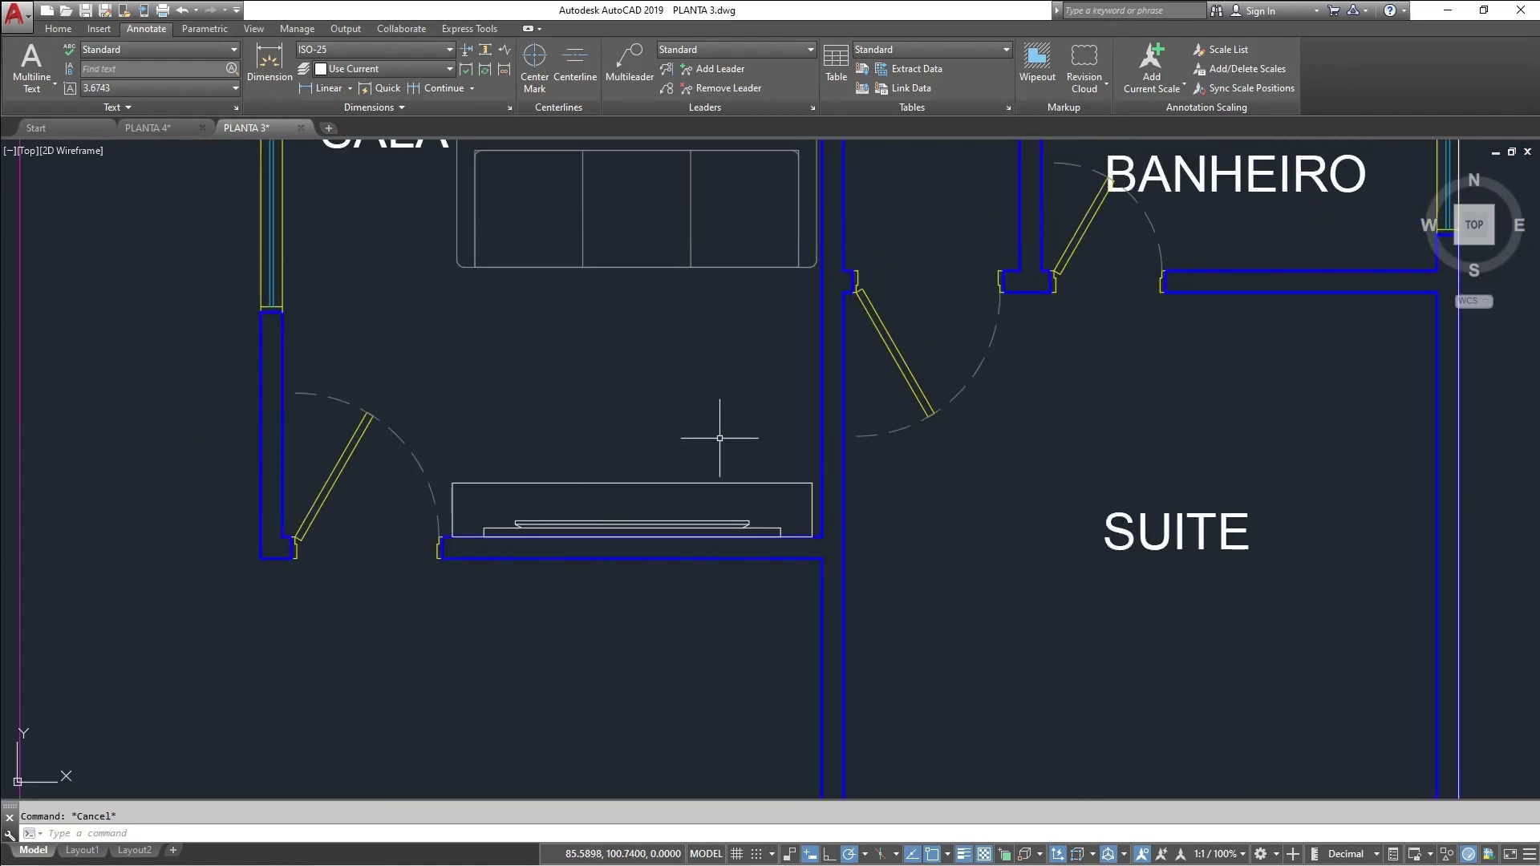
pyautogui.scroll(-2, 683, 488)
pyautogui.moveTo(675, 495); pyautogui.dragTo(681, 450, button='middle')
pyautogui.moveTo(698, 213); pyautogui.dragTo(726, 472, button='middle')
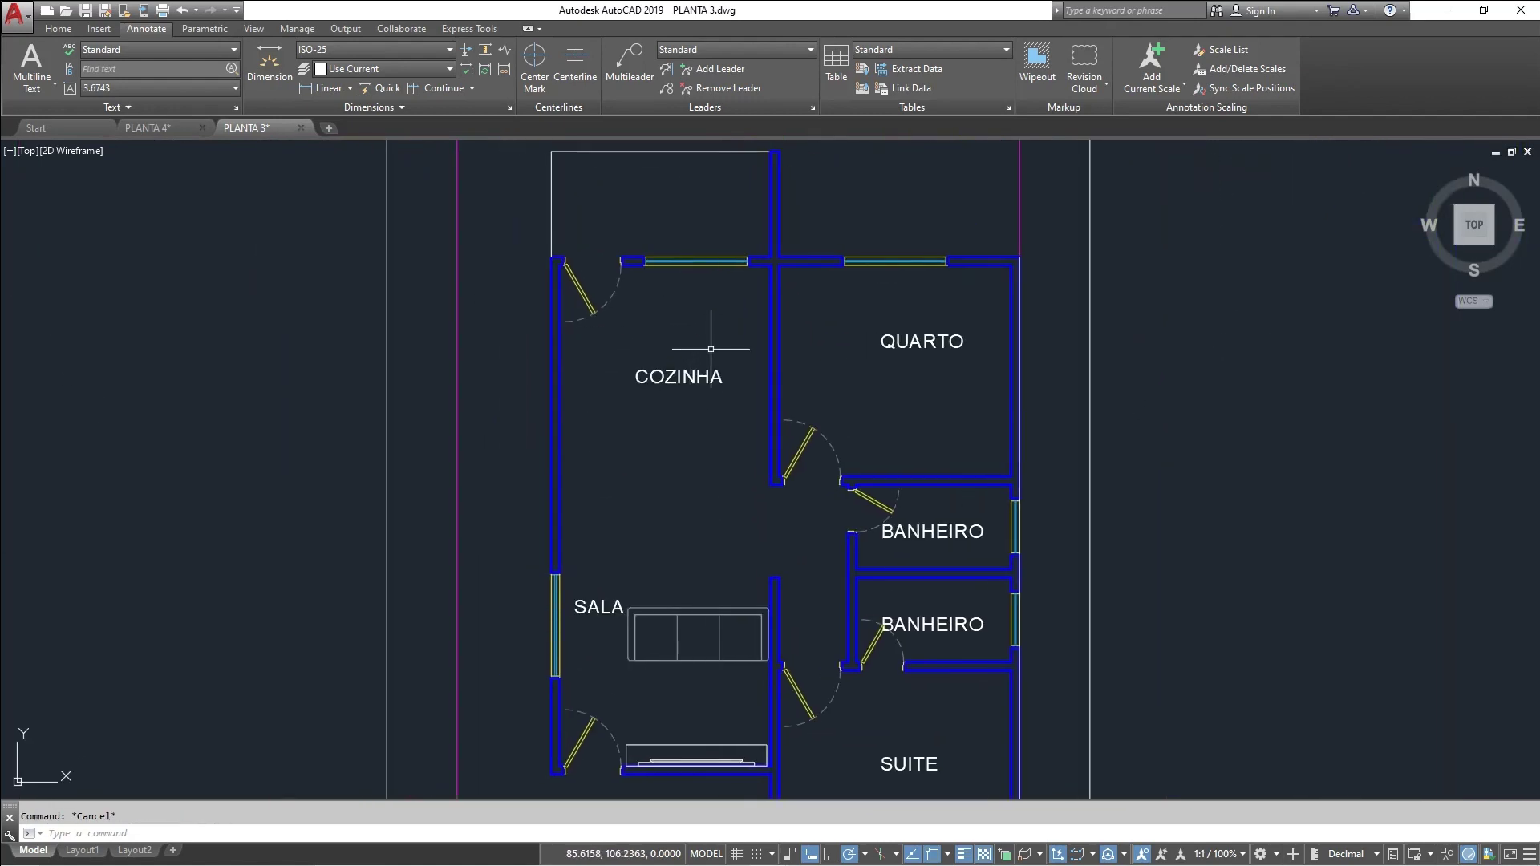
pyautogui.scroll(3, 721, 312)
pyautogui.scroll(-3, 698, 317)
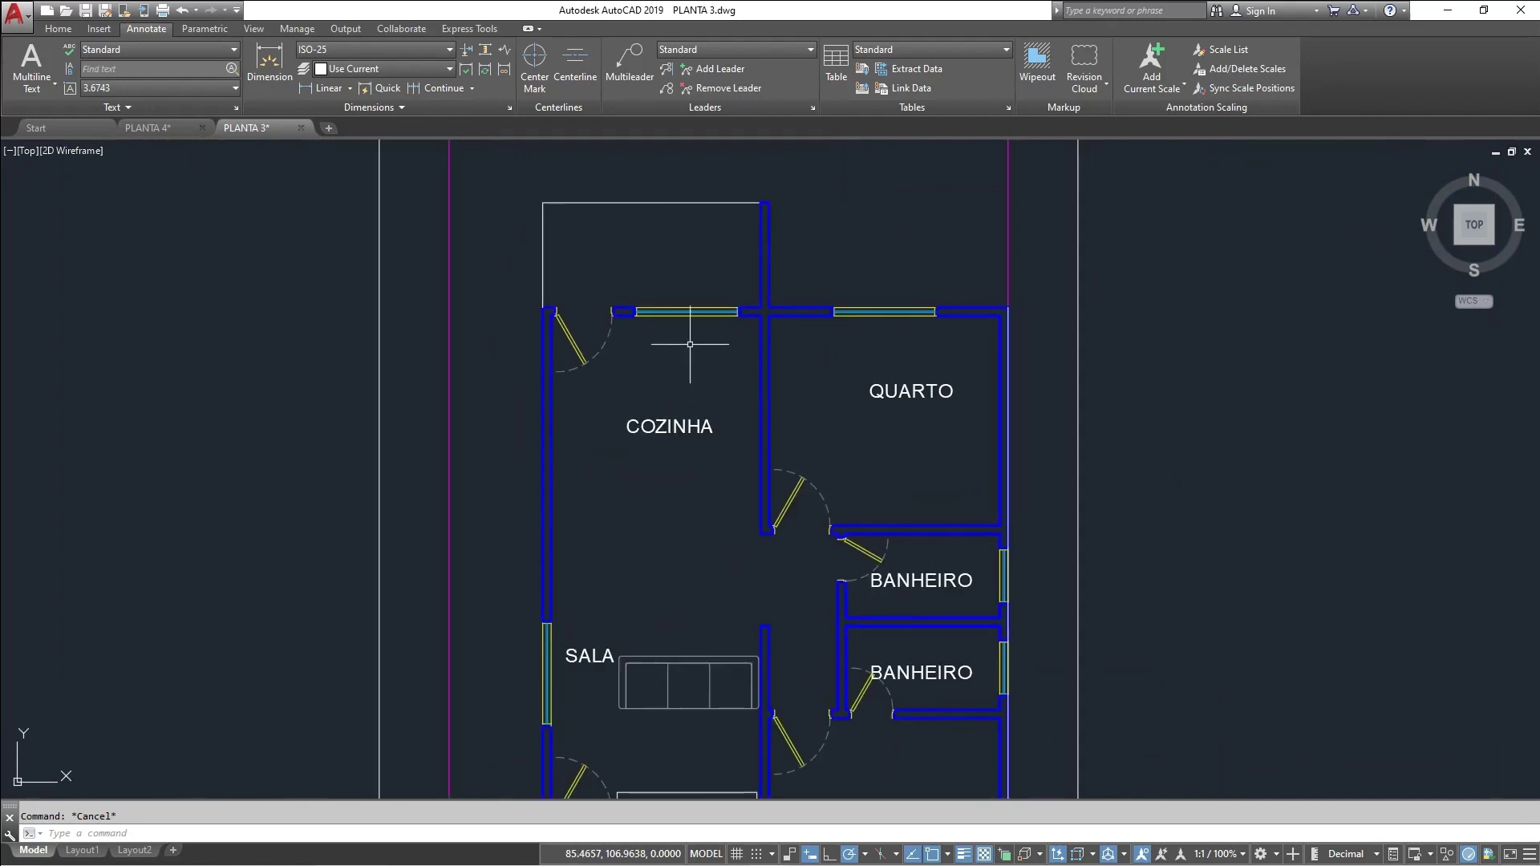
pyautogui.scroll(3, 698, 334)
pyautogui.moveTo(766, 378); pyautogui.dragTo(732, 434, button='middle')
pyautogui.moveTo(619, 474); pyautogui.dragTo(698, 337, button='middle')
pyautogui.moveTo(808, 313); pyautogui.dragTo(757, 344, button='middle')
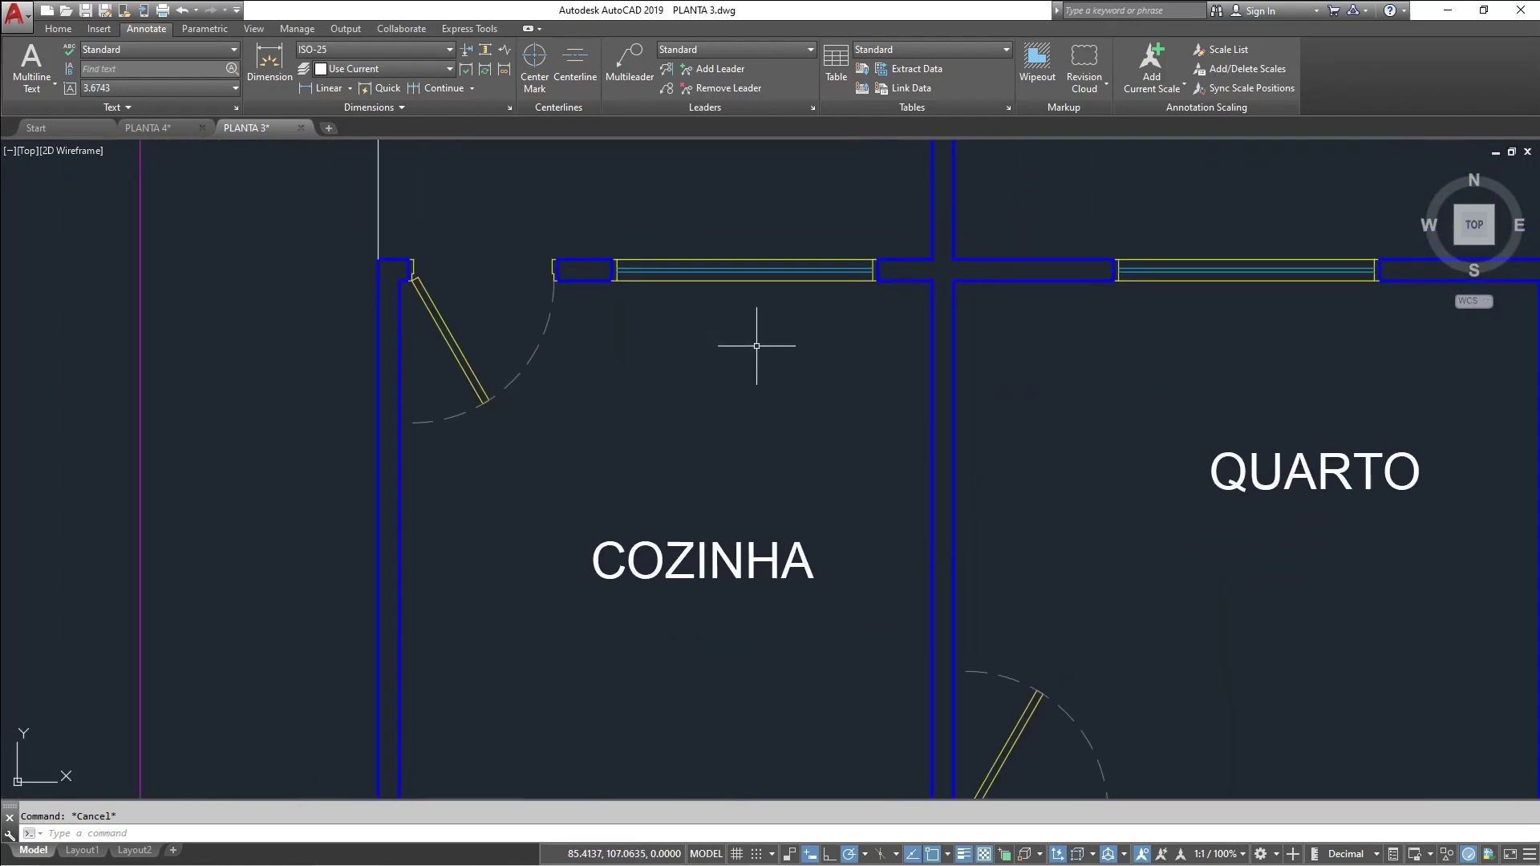
pyautogui.moveTo(849, 357); pyautogui.dragTo(757, 265, button='middle')
pyautogui.moveTo(529, 202)
pyautogui.mouseDown(button='middle')
pyautogui.moveTo(513, 286)
pyautogui.moveTo(471, 315)
pyautogui.mouseUp(button='middle')
pyautogui.scroll(2, 496, 295)
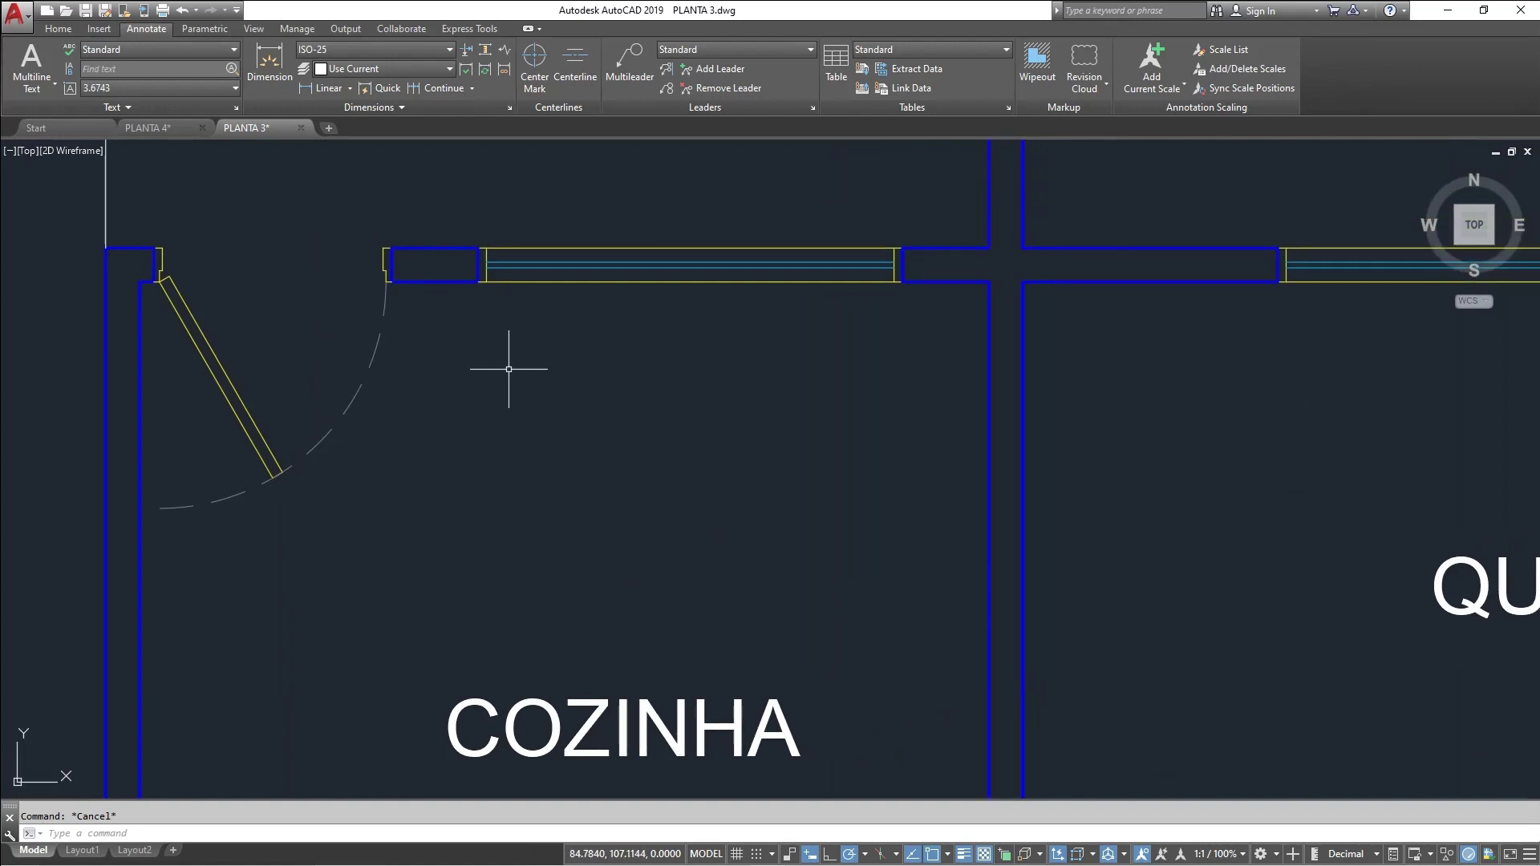
pyautogui.scroll(-2, 473, 344)
pyautogui.scroll(2, 579, 287)
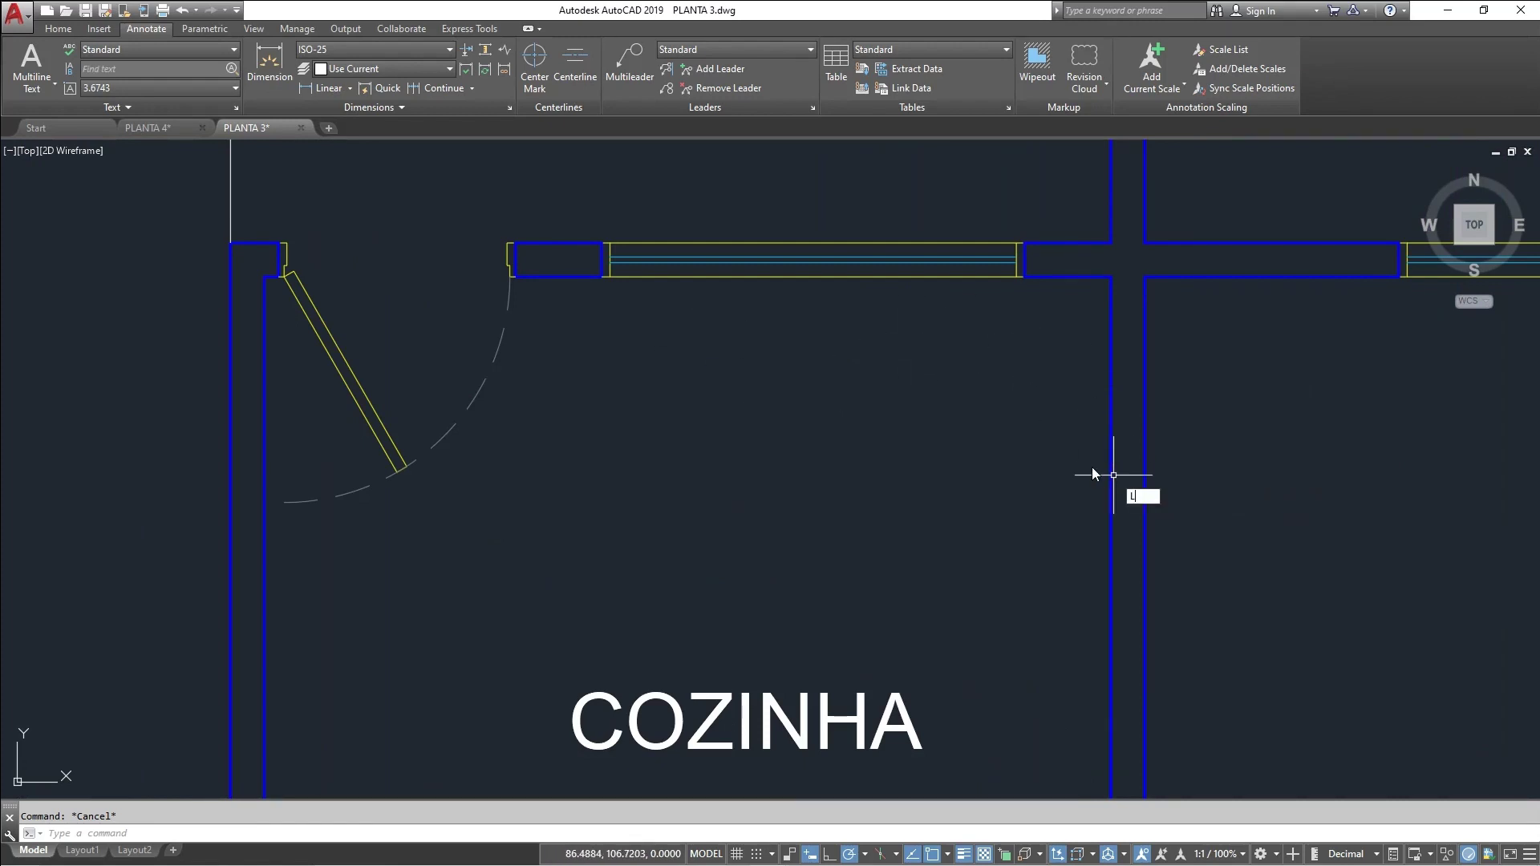
pyautogui.press('Return')
pyautogui.click(1112, 277)
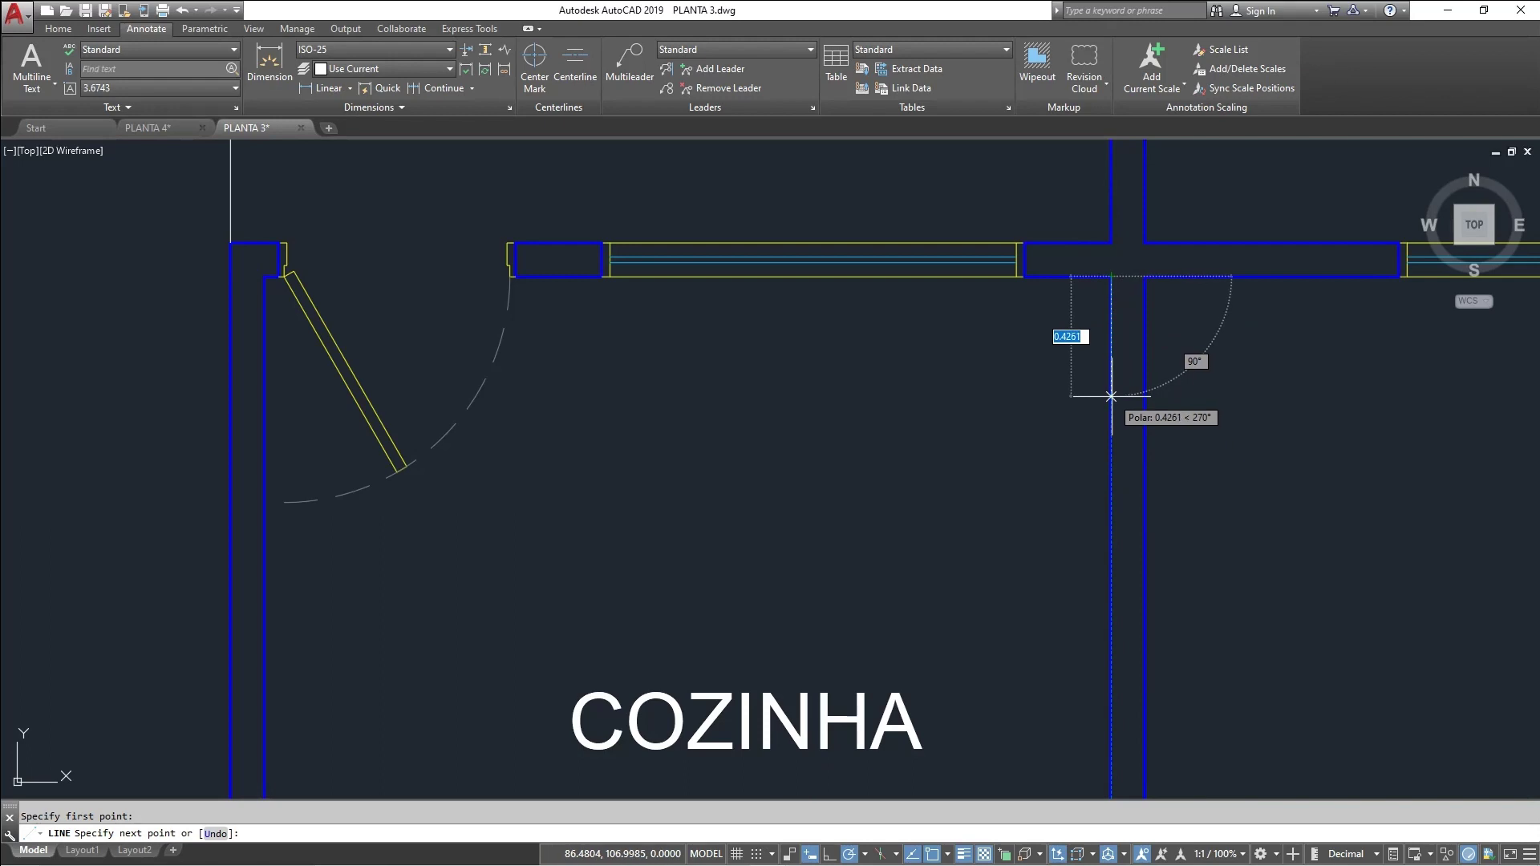
pyautogui.write('.6')
pyautogui.press('Return')
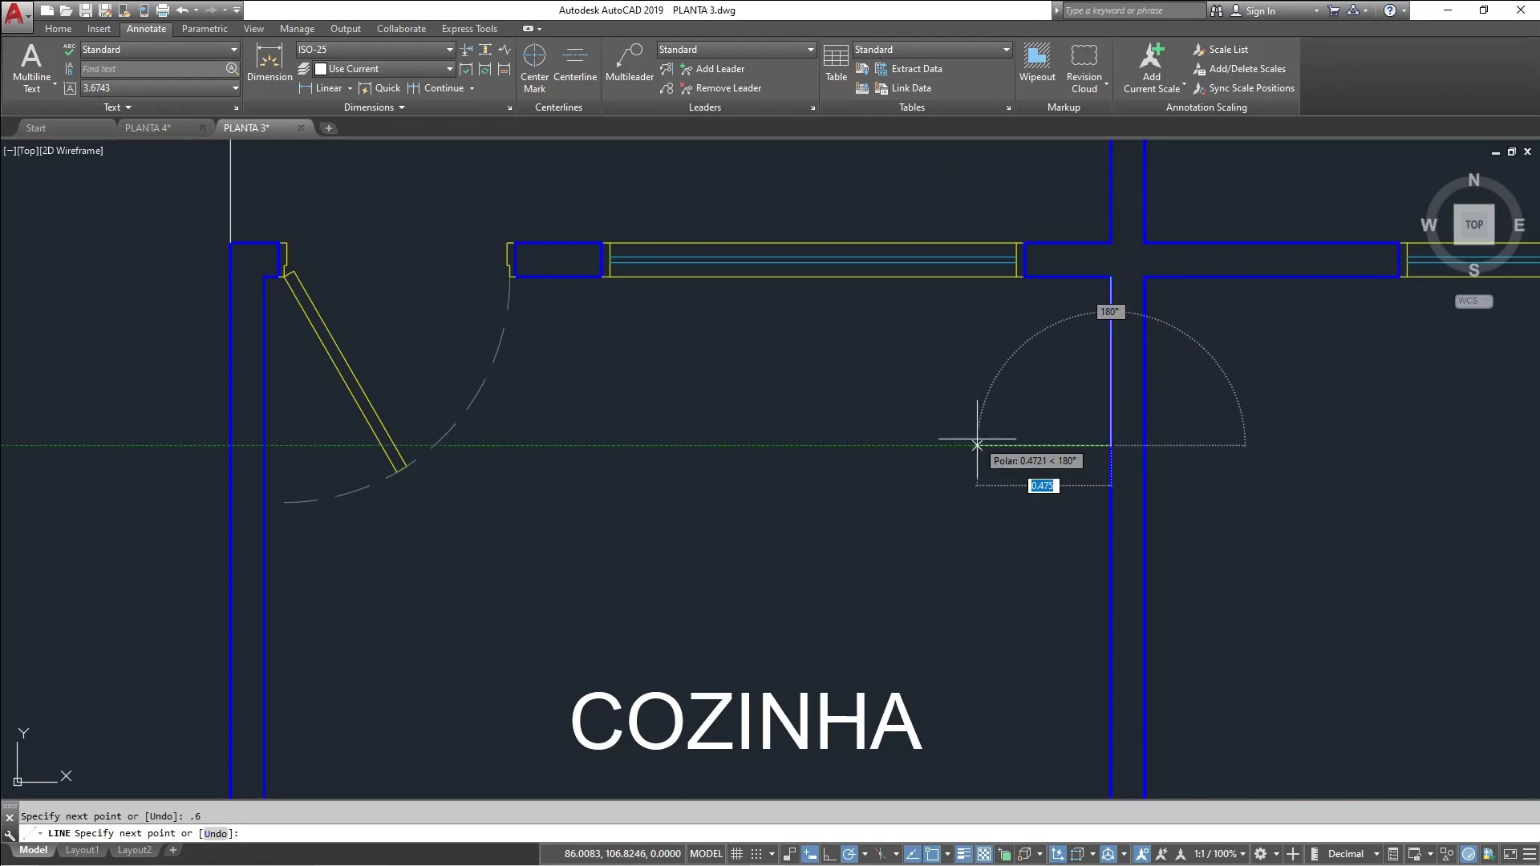
pyautogui.press('Escape')
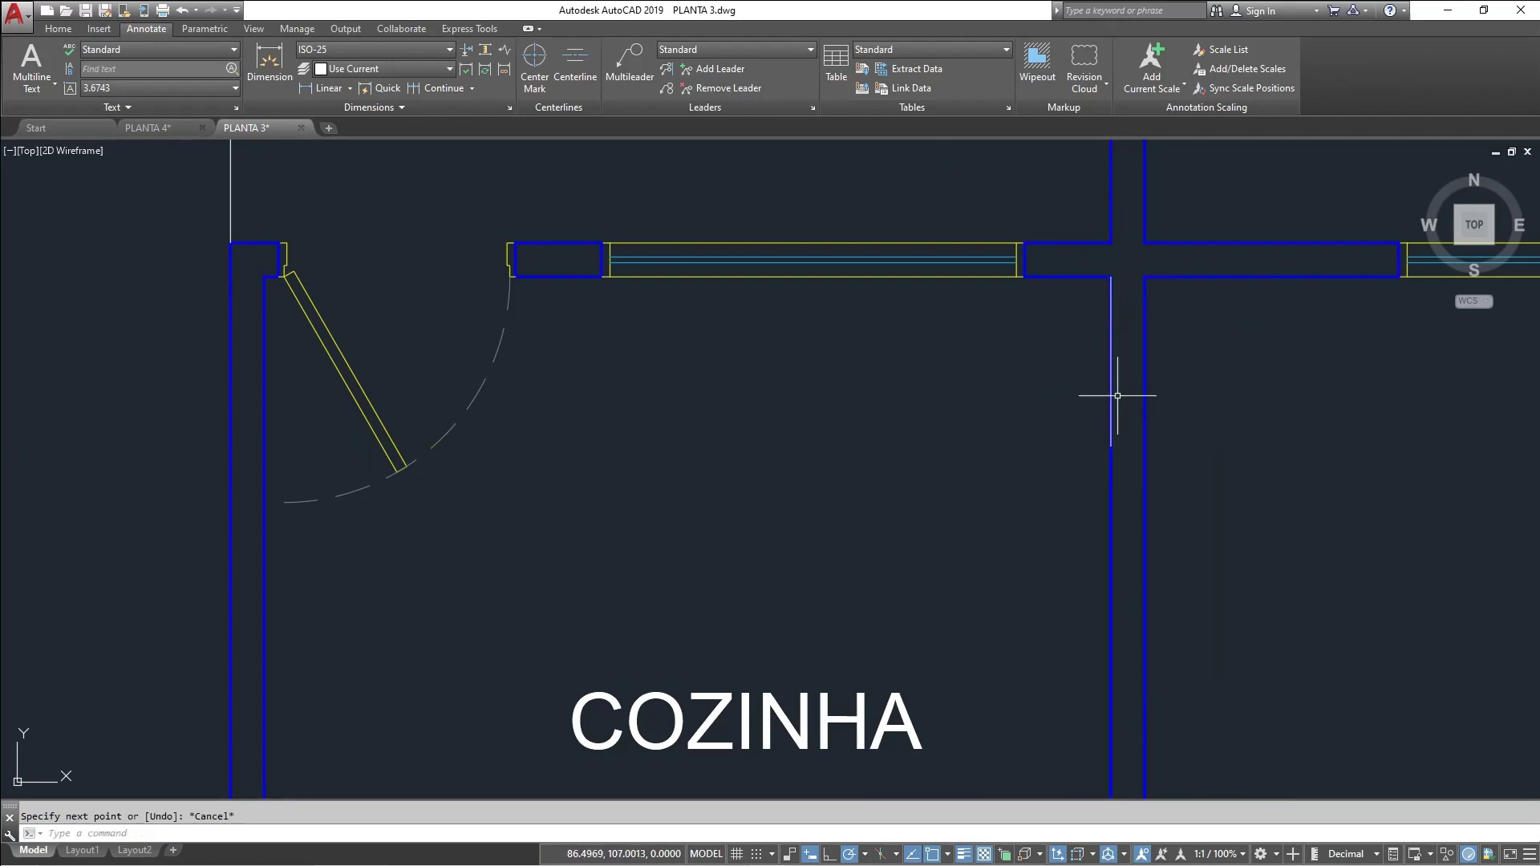
# Shorten the 0.6 vertical line by moving its lower endpoint up 0.05
pyautogui.moveTo(1320, 499); pyautogui.dragTo(1310, 440, button='middle')
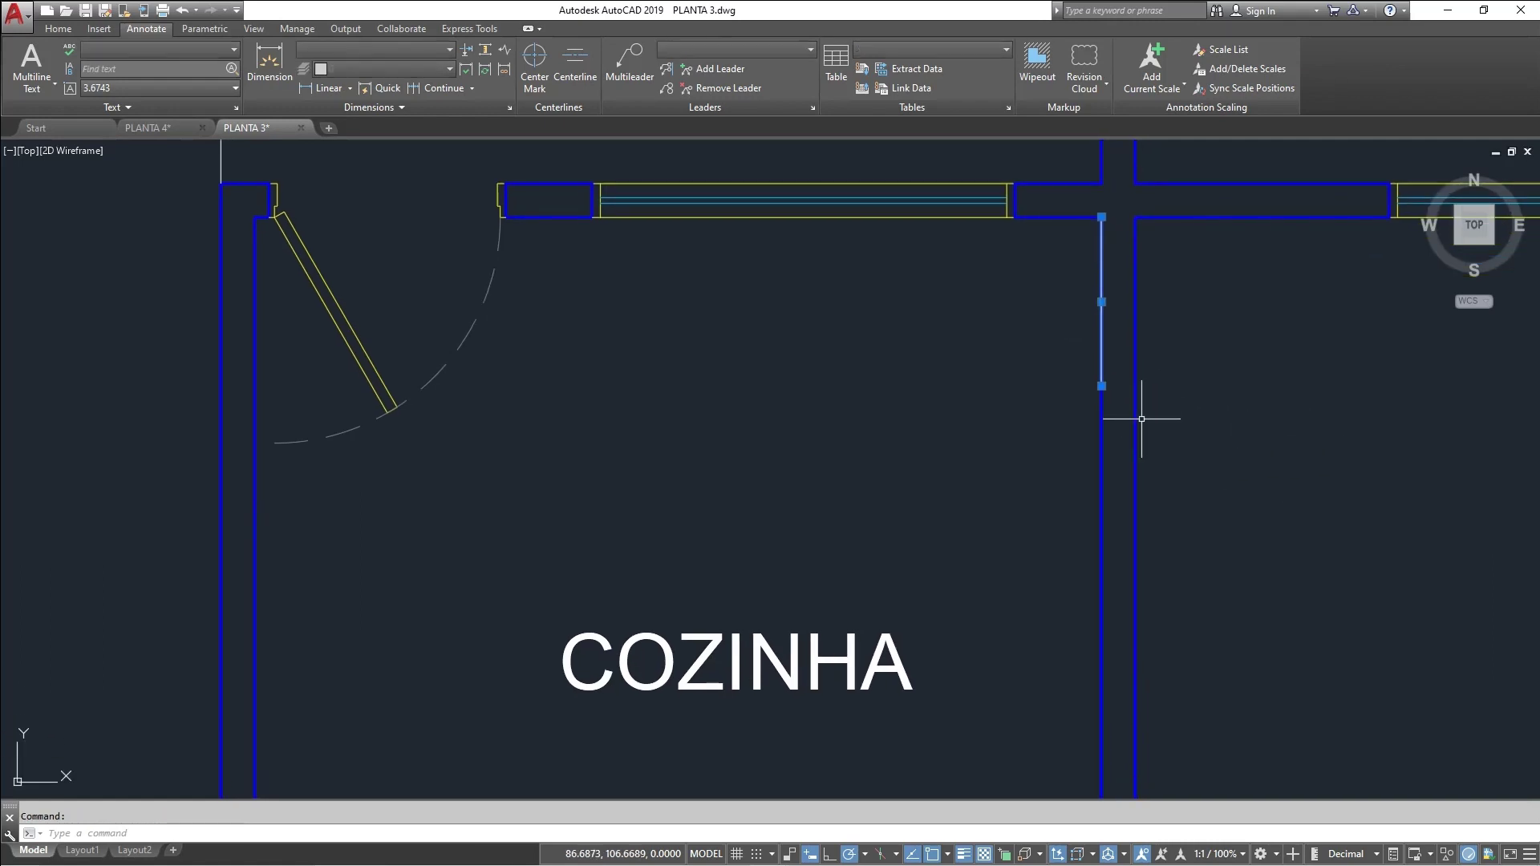
pyautogui.click(1101, 386)
pyautogui.write('.0')
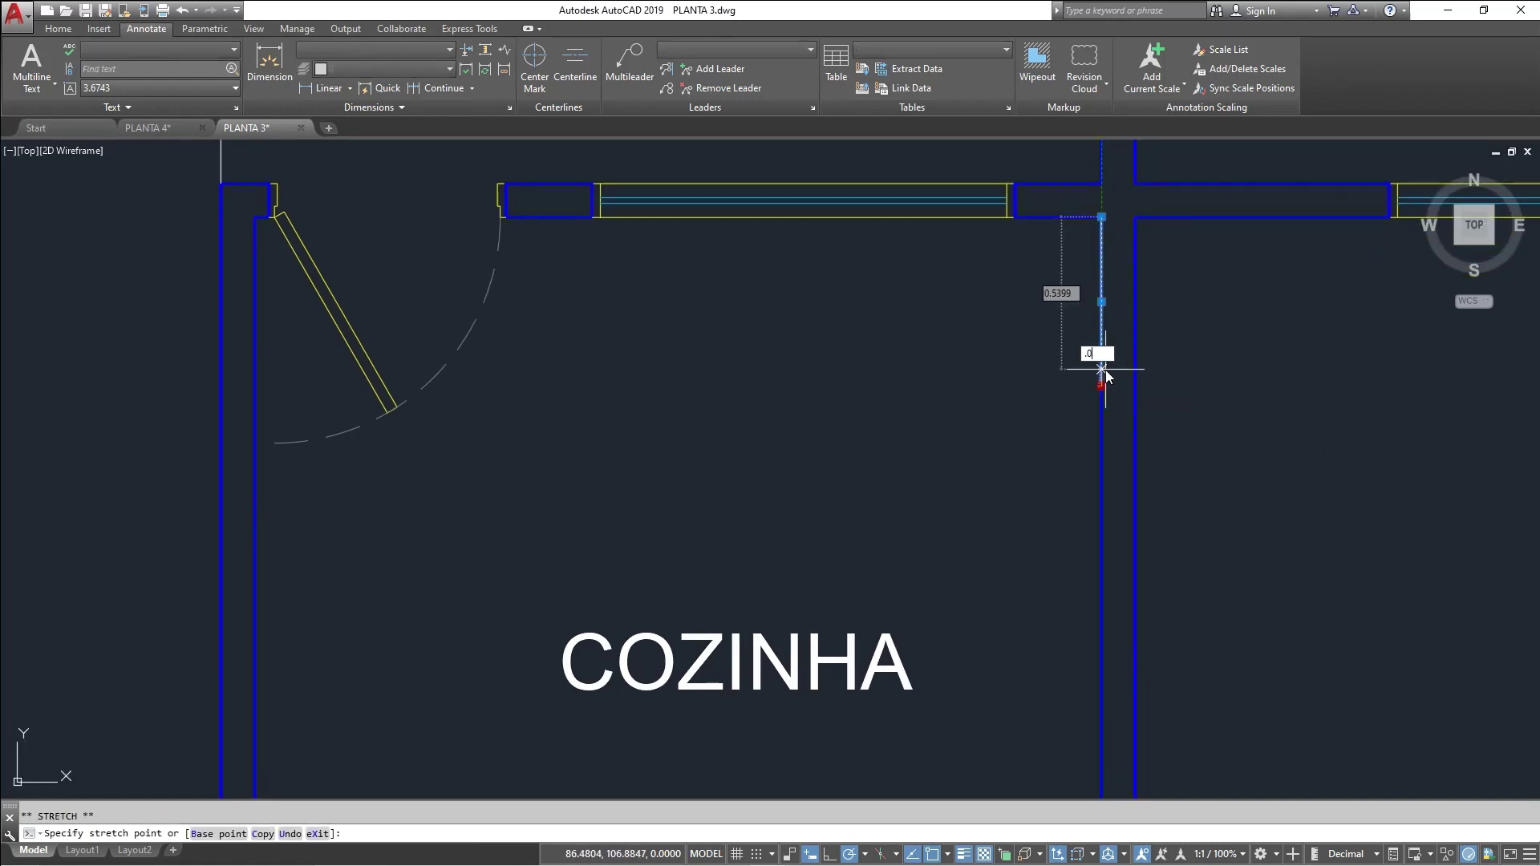
pyautogui.write('5')
pyautogui.press('Return')
# Move the shortened vertical line 0.55 to the left, away from the COZINHA's right wall
pyautogui.scroll(3, 1069, 437)
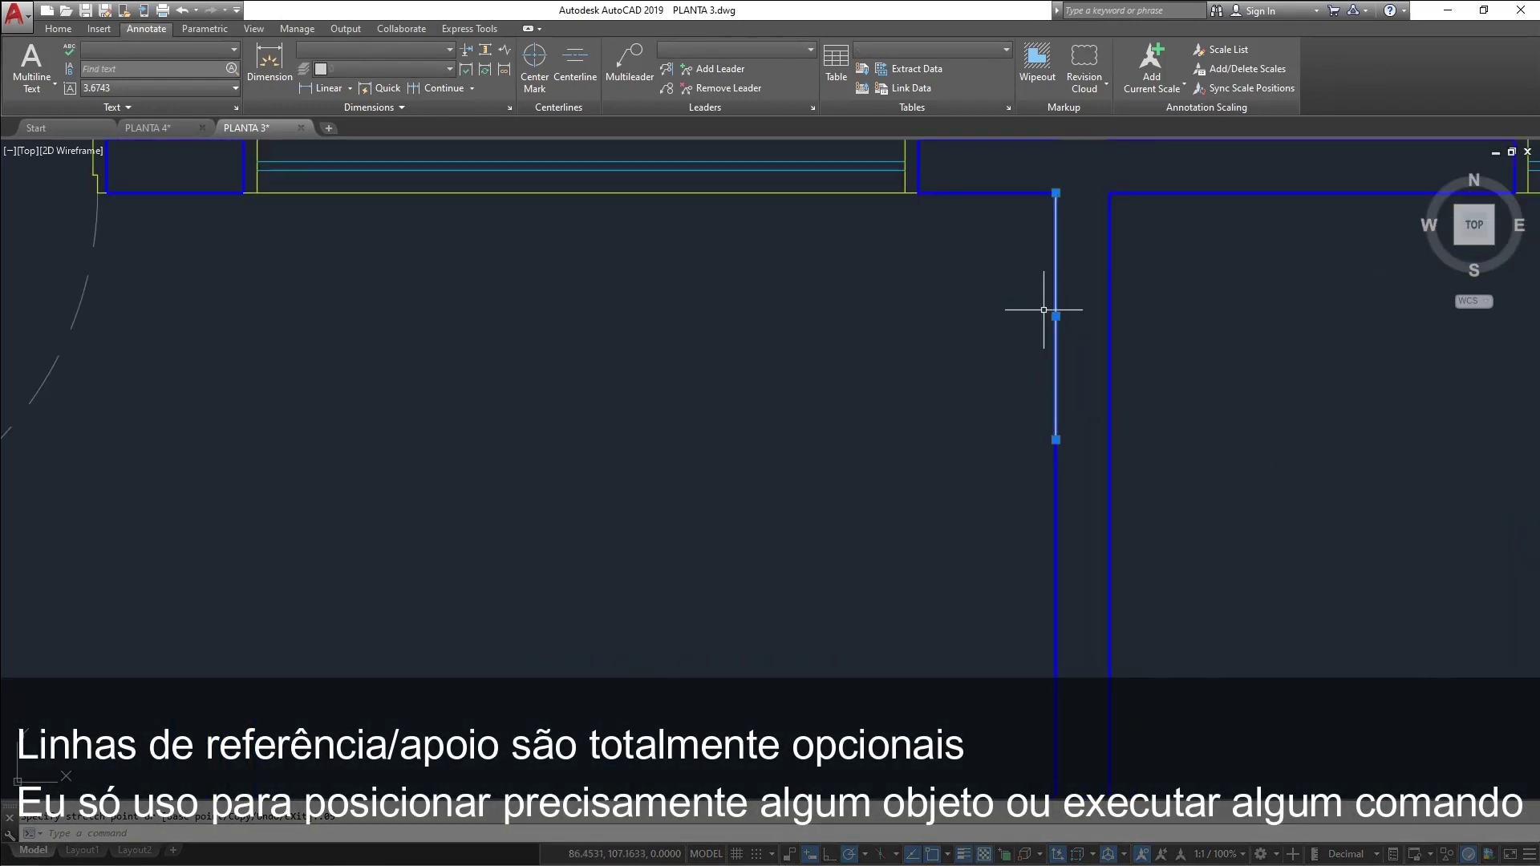
pyautogui.scroll(-2, 1071, 259)
pyautogui.write('m')
pyautogui.press('Return')
pyautogui.click(1003, 386)
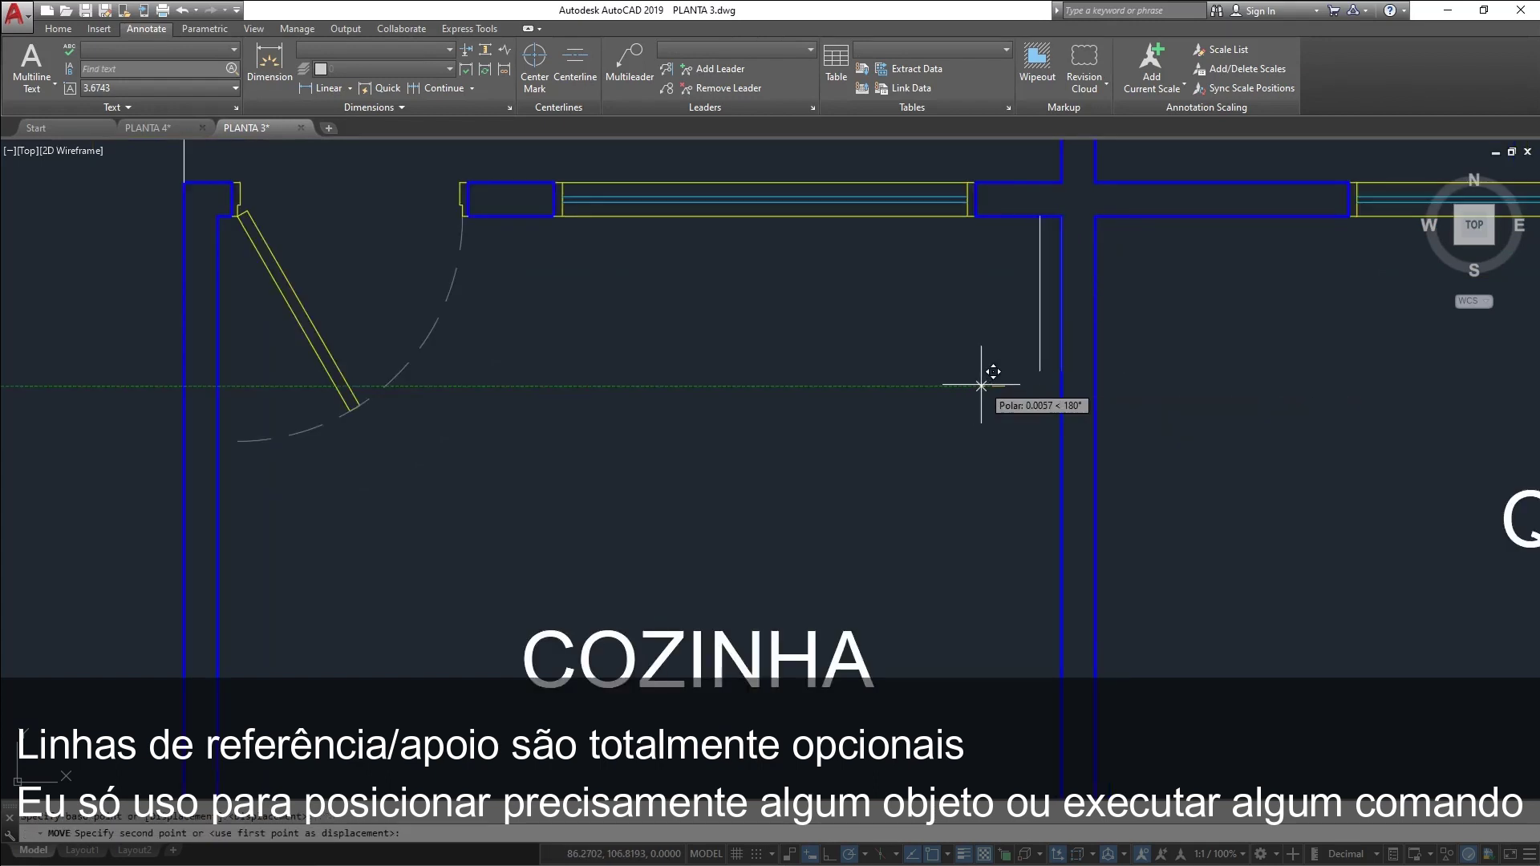
pyautogui.write('.55')
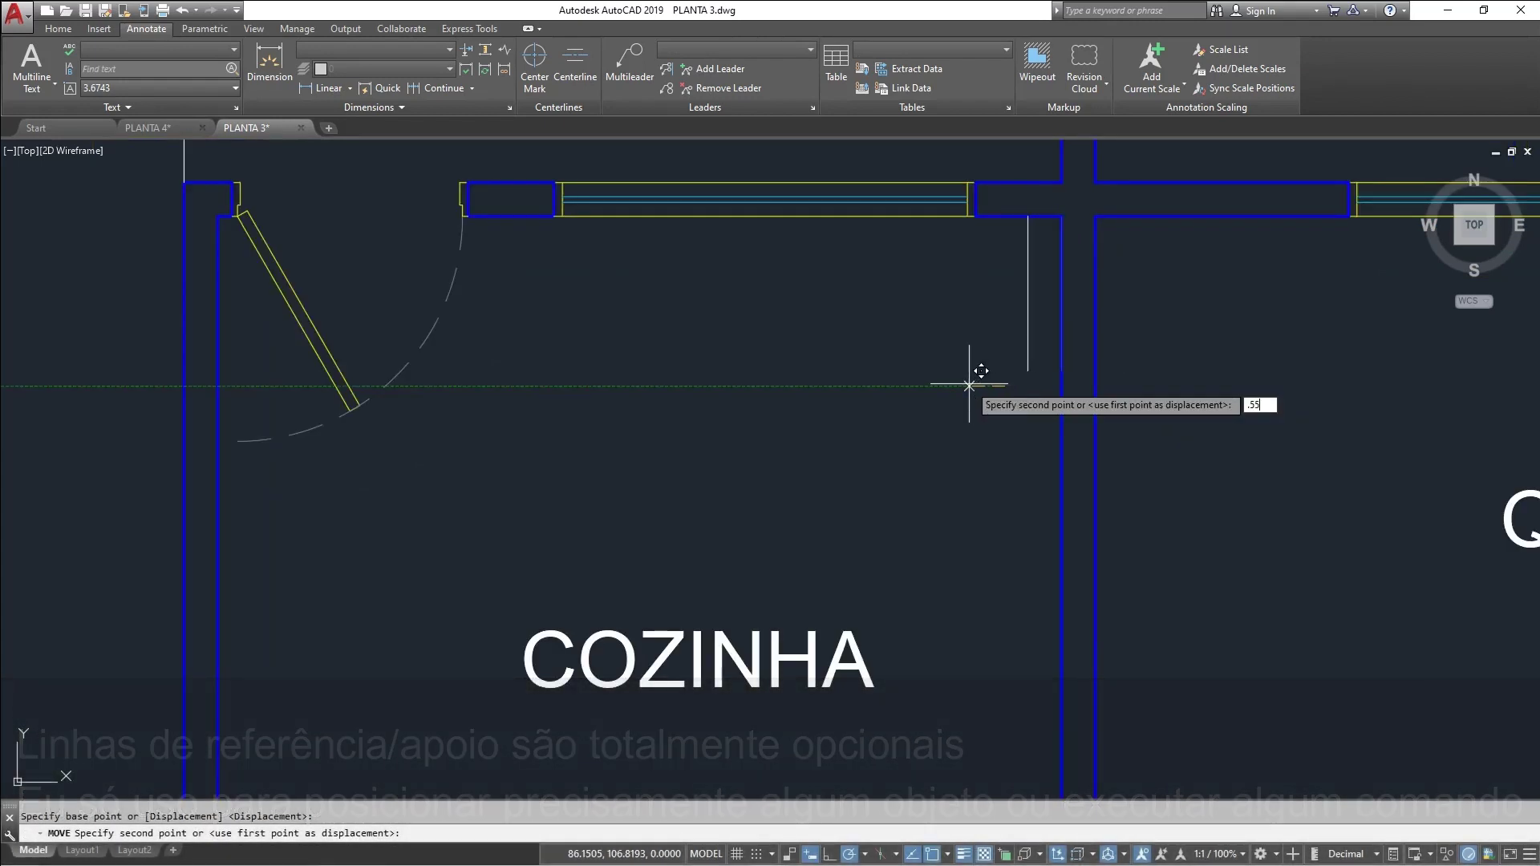
pyautogui.press('Return')
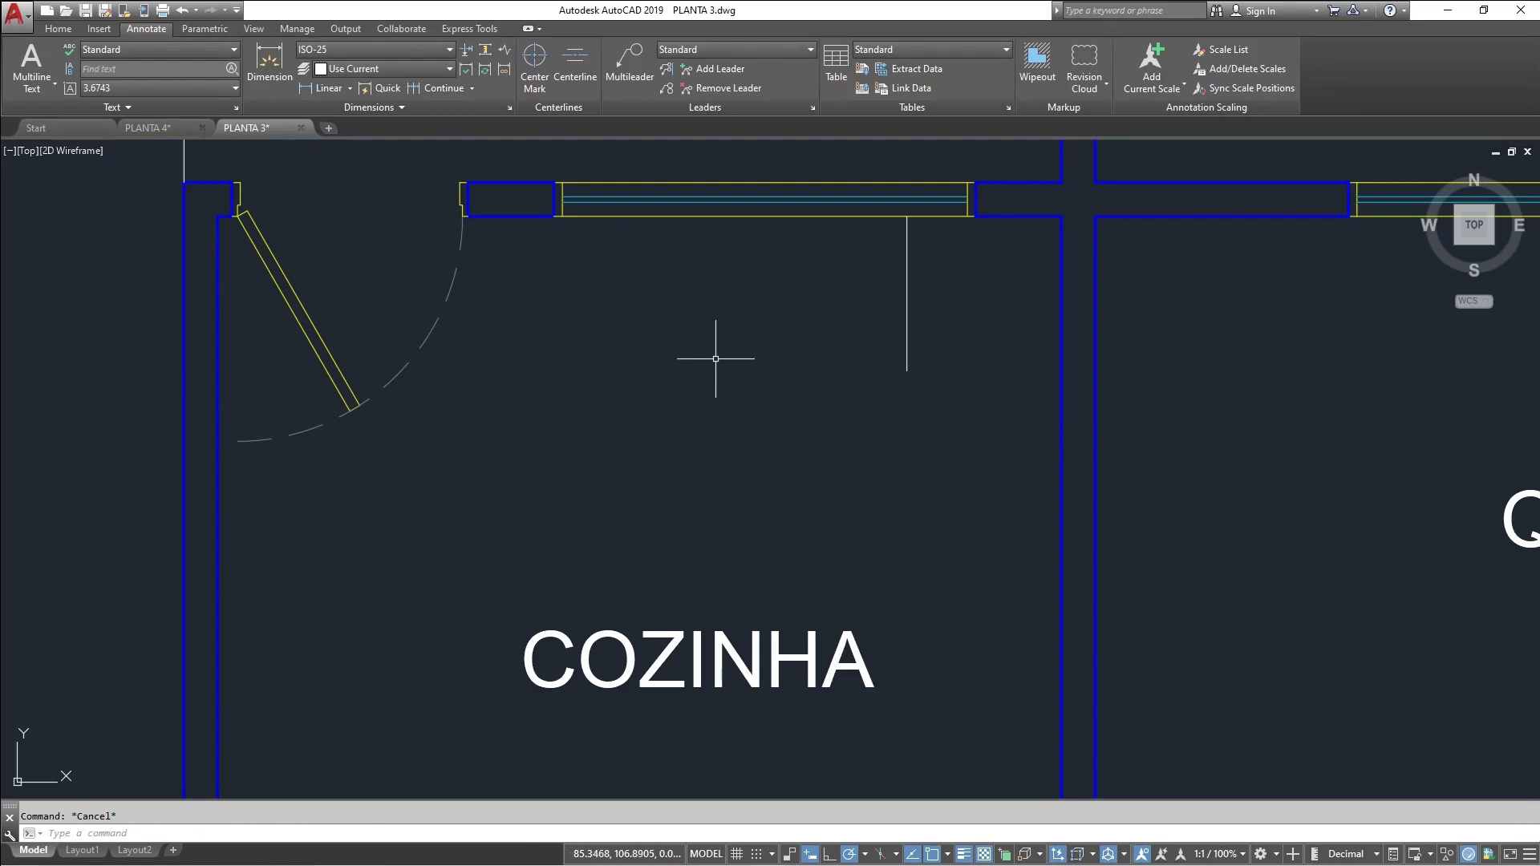
# Draw the COZINHA countertop polyline from the wall corner beside the door: 0.55 down, across to the reference line's lower end, 0.8 down, and right to the wall
pyautogui.press('Return')
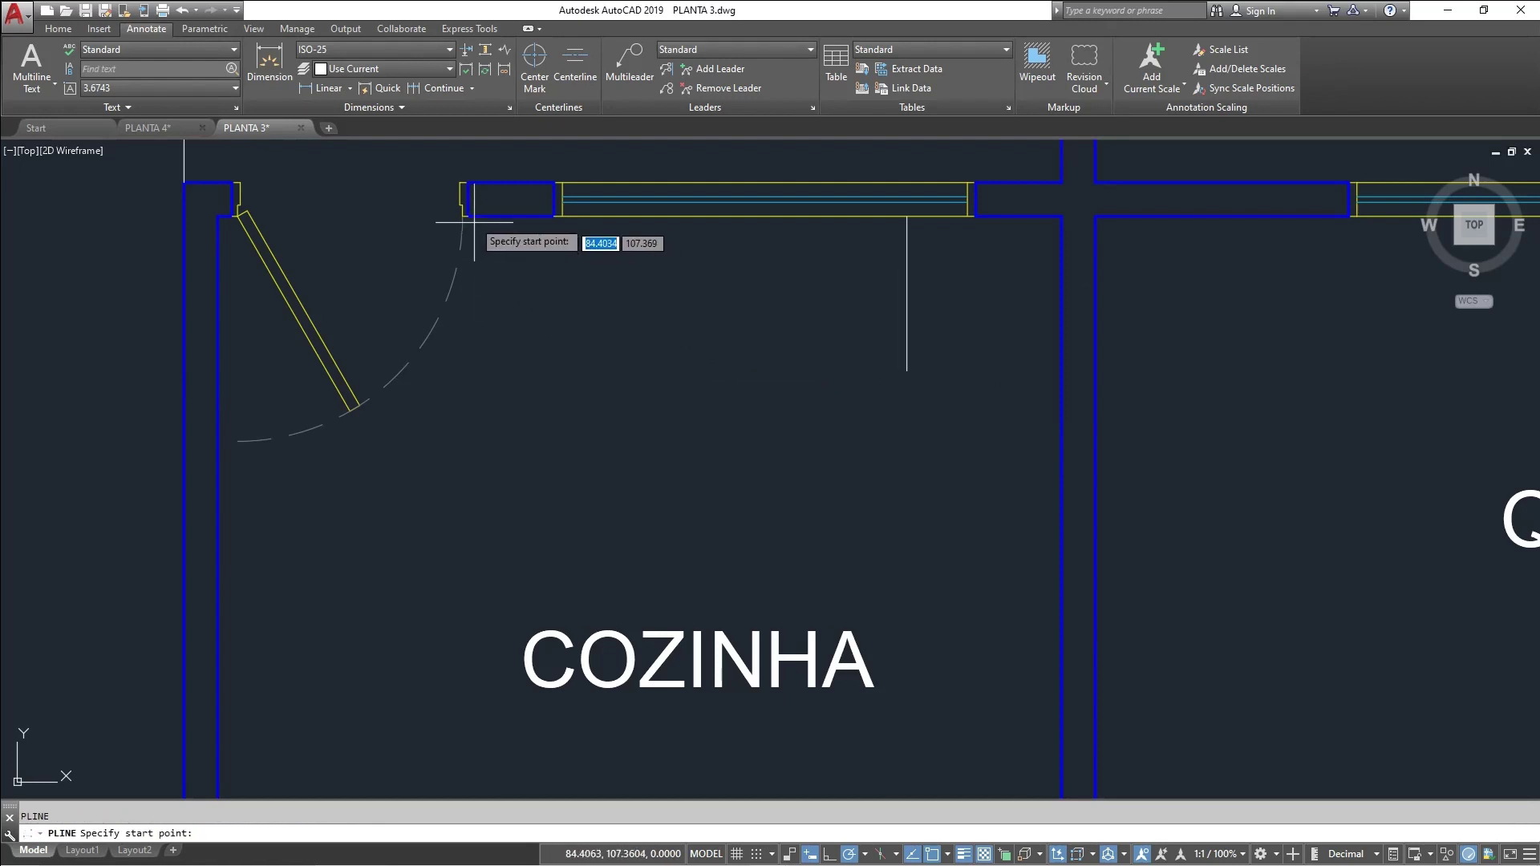
pyautogui.click(468, 215)
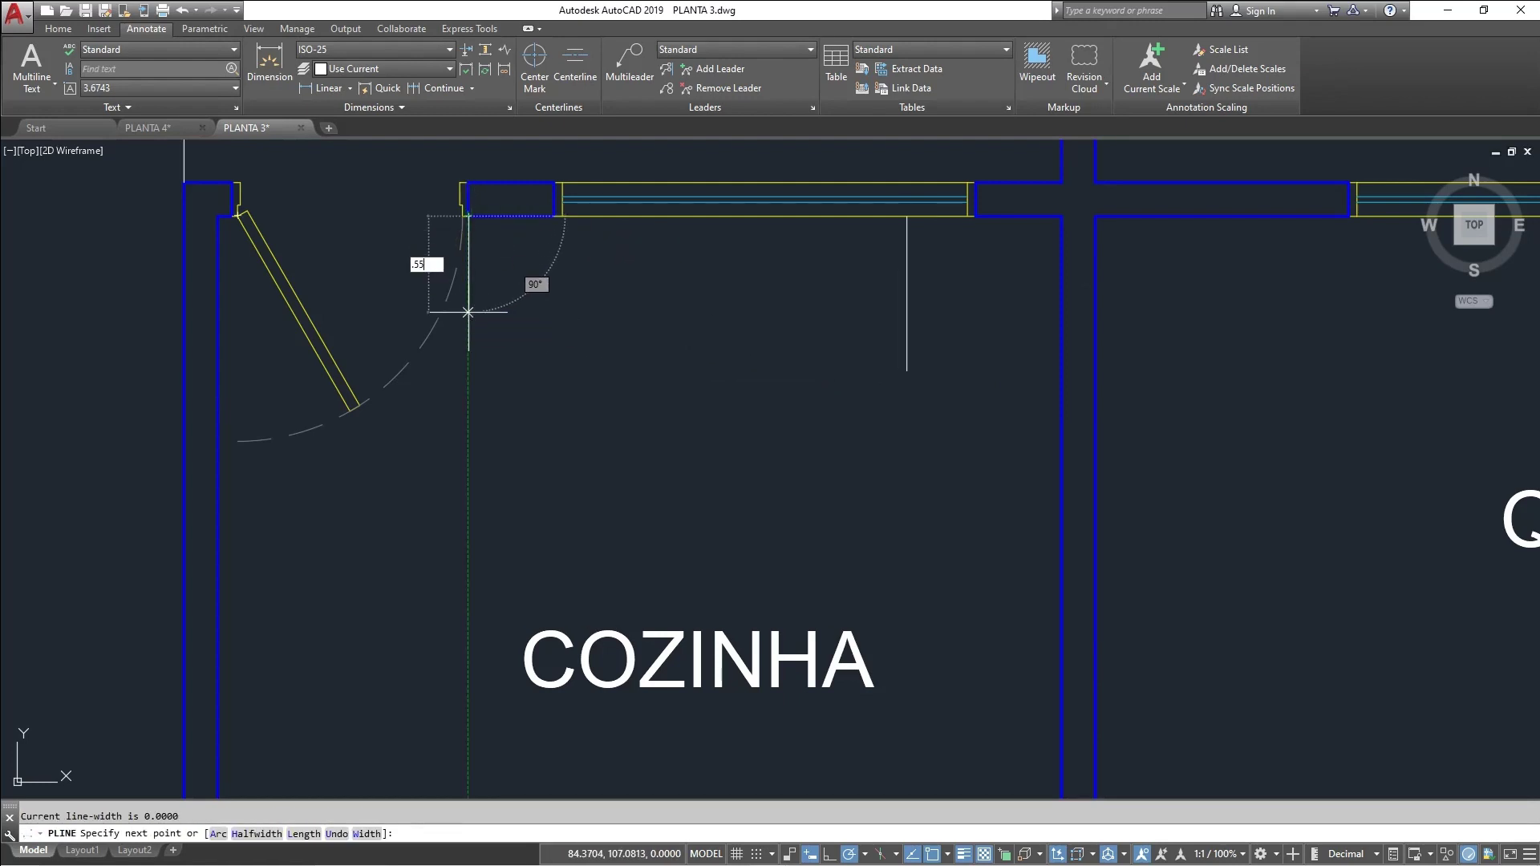
pyautogui.write('.55')
pyautogui.press('Return')
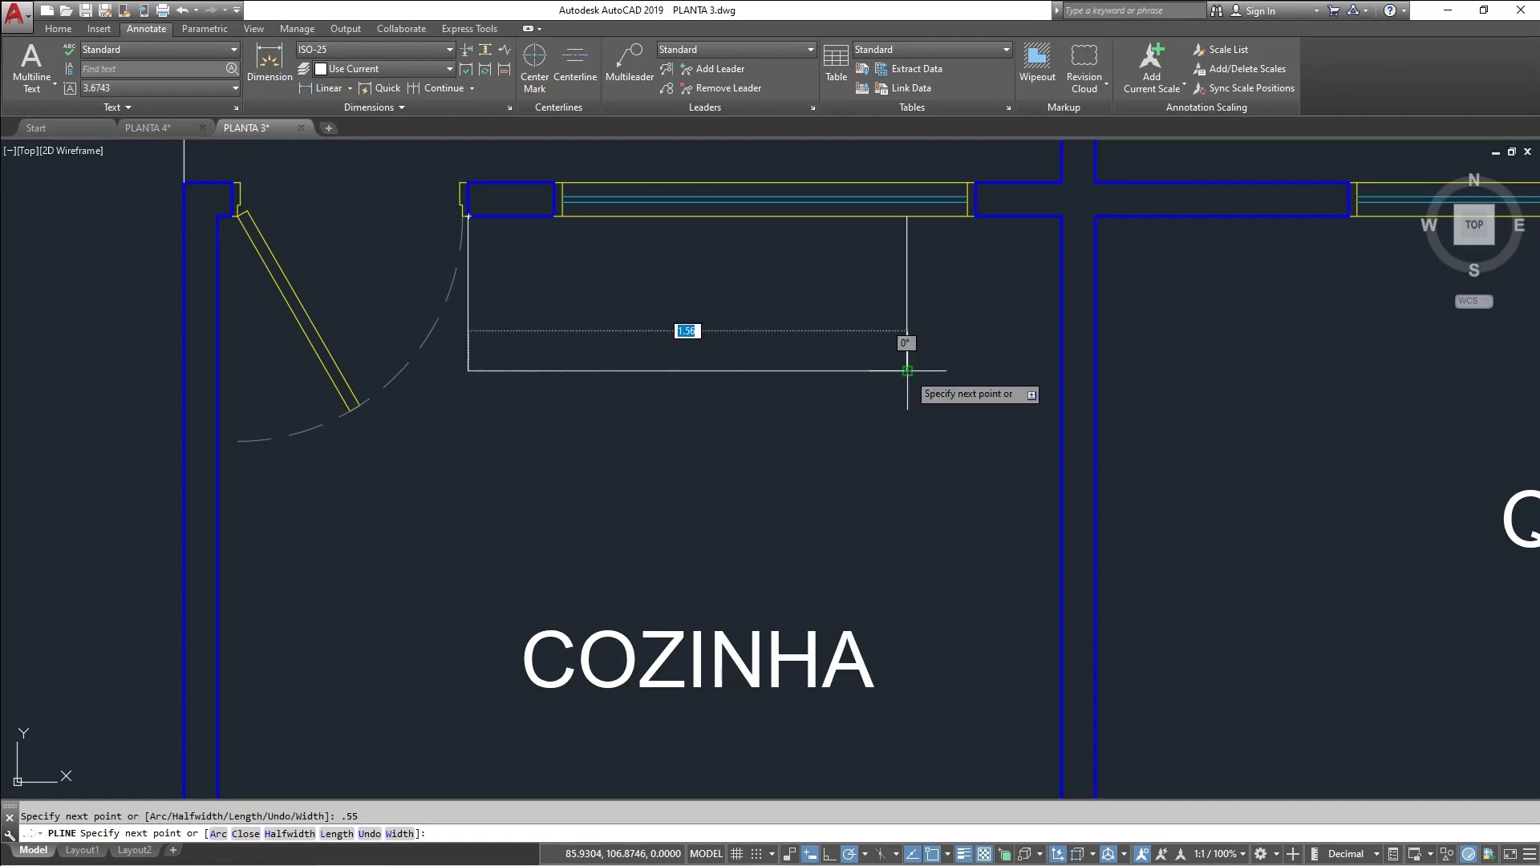
pyautogui.click(907, 370)
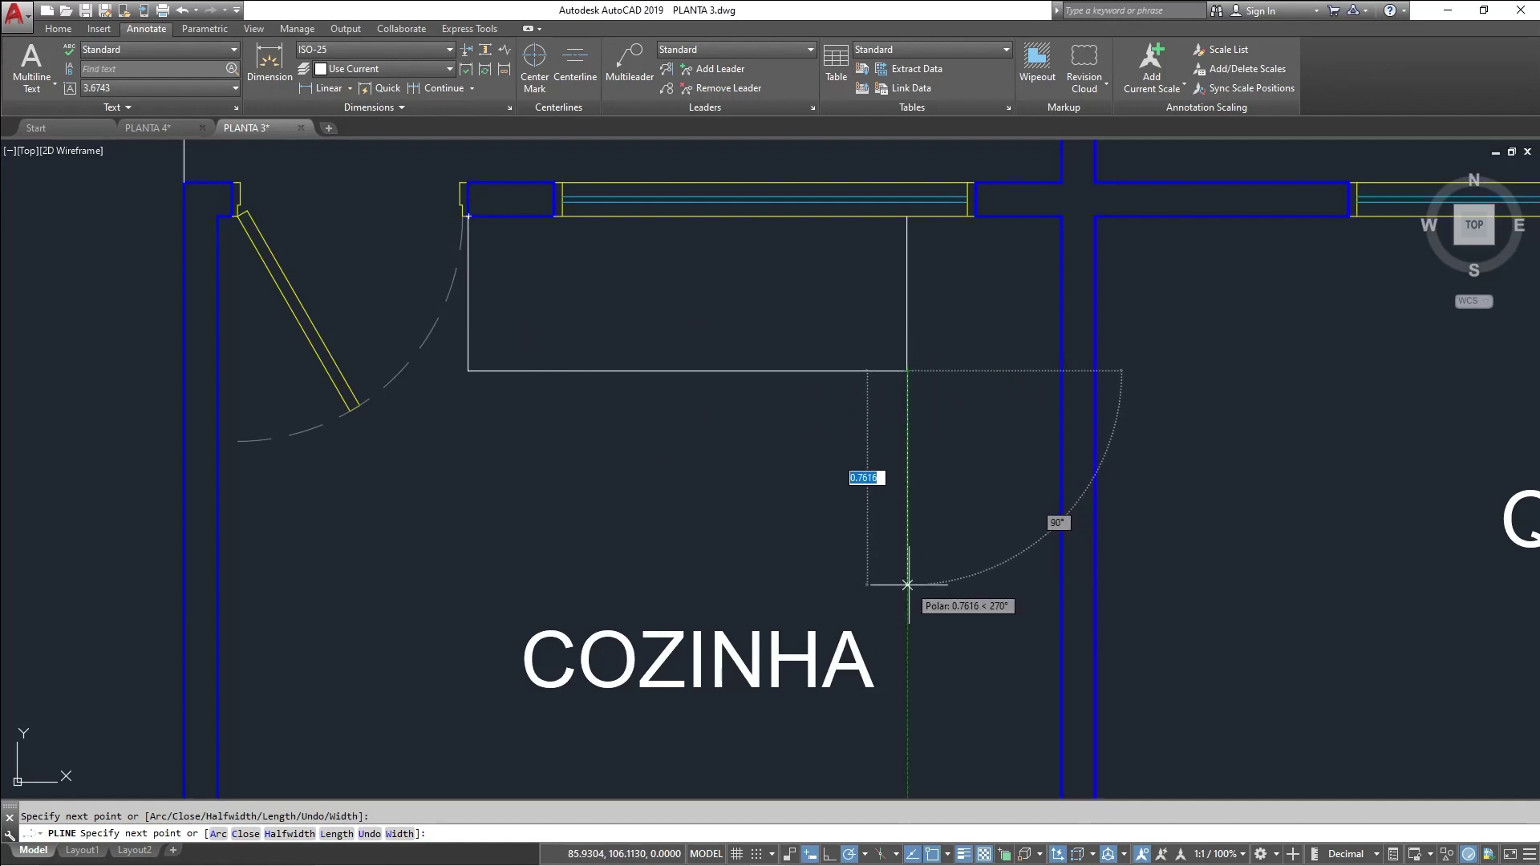
pyautogui.write('.8')
pyautogui.press('Return')
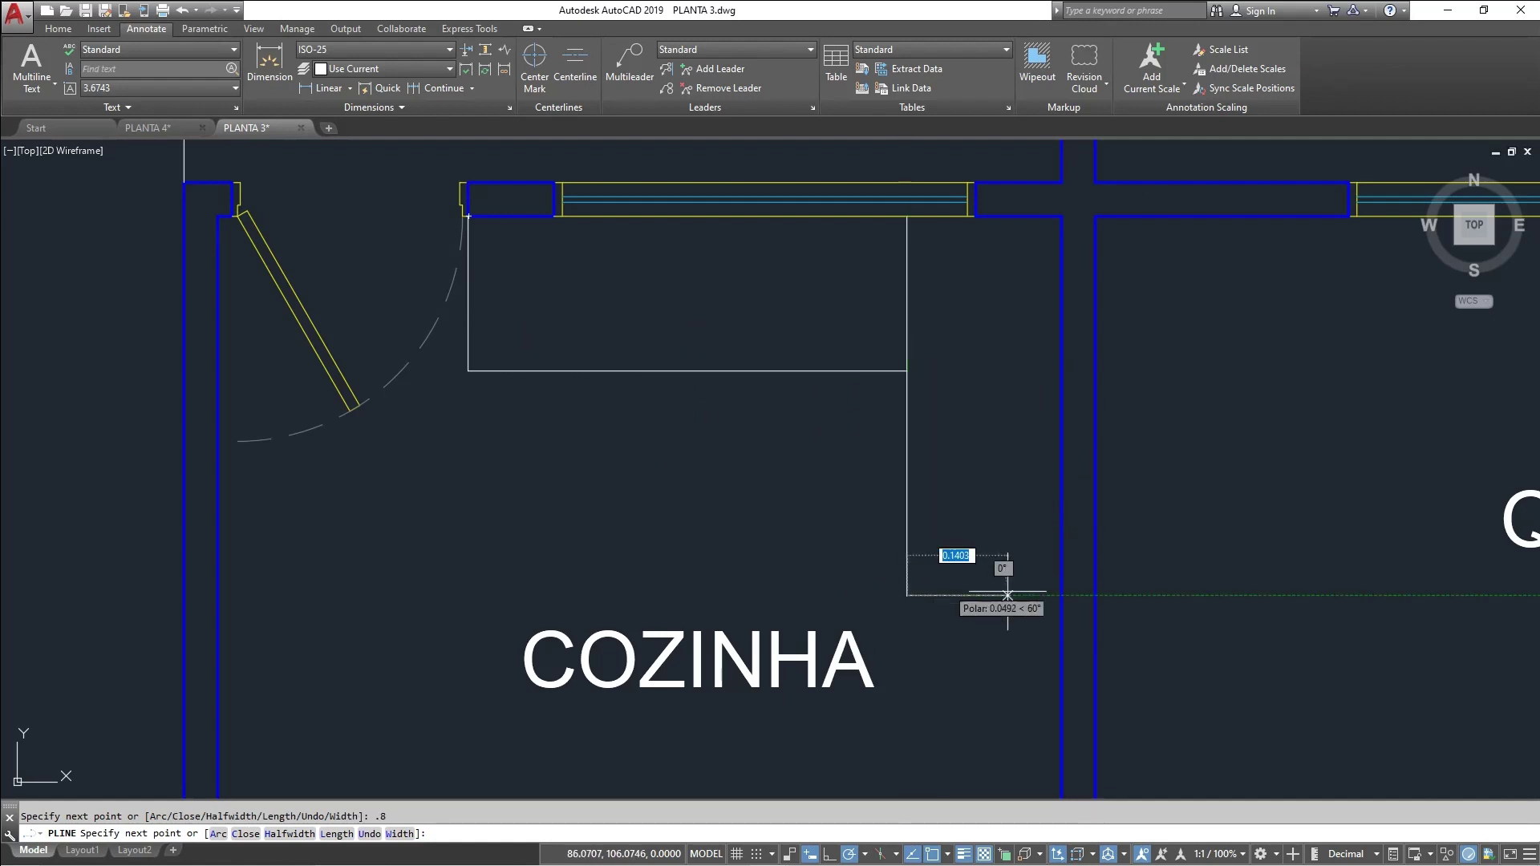
pyautogui.click(1066, 588)
pyautogui.press('Escape')
# Erase the vertical reference line inside the COZINHA countertop
pyautogui.click(934, 327)
pyautogui.click(830, 279)
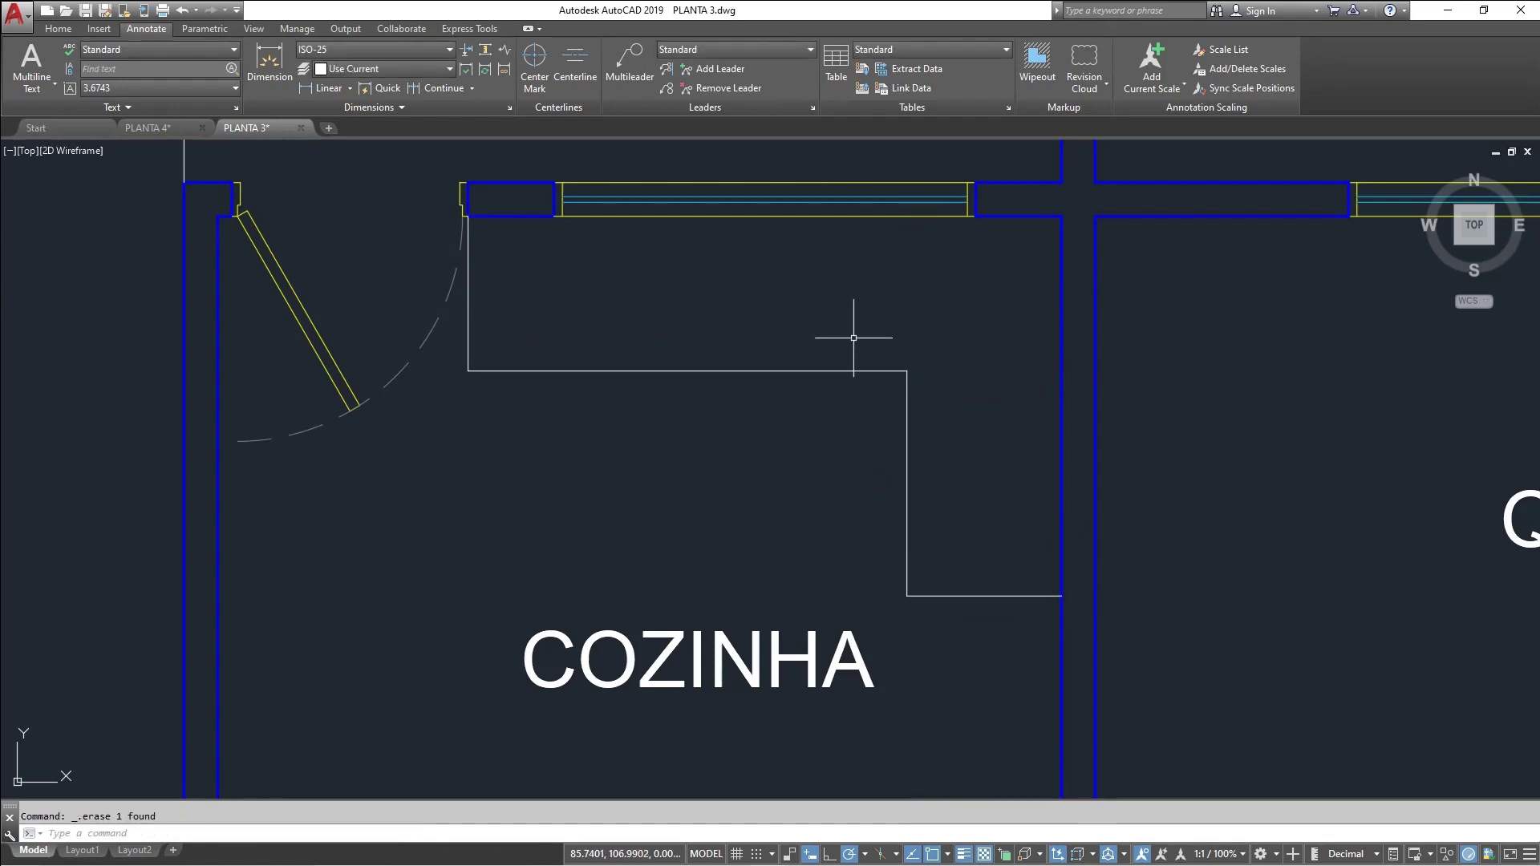
pyautogui.scroll(-5, 853, 338)
pyautogui.scroll(5, 836, 344)
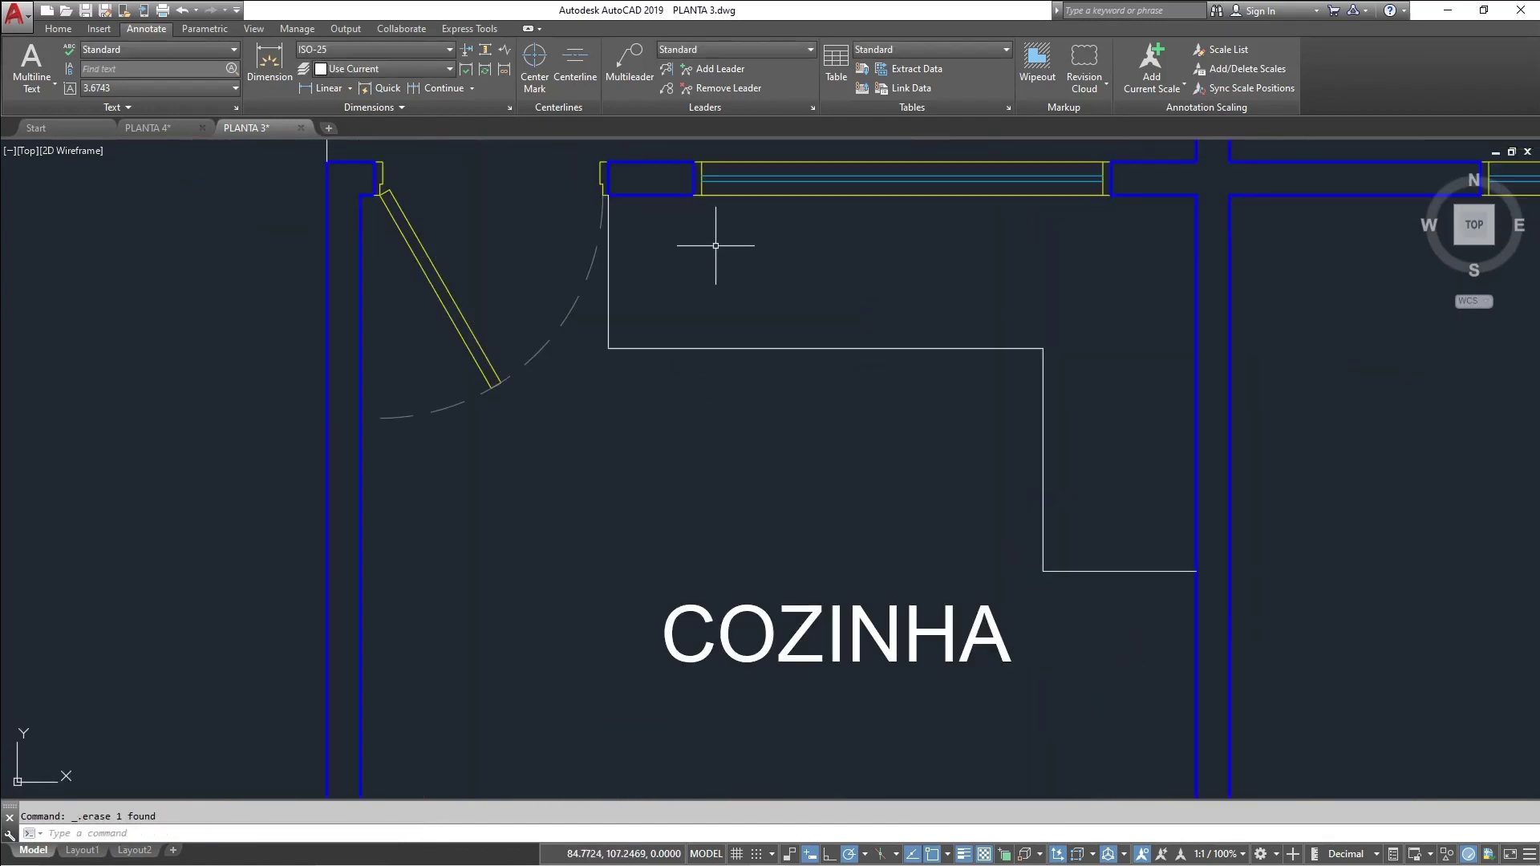
pyautogui.scroll(-5, 787, 293)
pyautogui.moveTo(910, 352)
pyautogui.mouseDown(button='middle')
pyautogui.moveTo(677, 350)
pyautogui.moveTo(516, 326)
pyautogui.mouseUp(button='middle')
pyautogui.moveTo(627, 402); pyautogui.dragTo(671, 276, button='middle')
pyautogui.scroll(5, 756, 540)
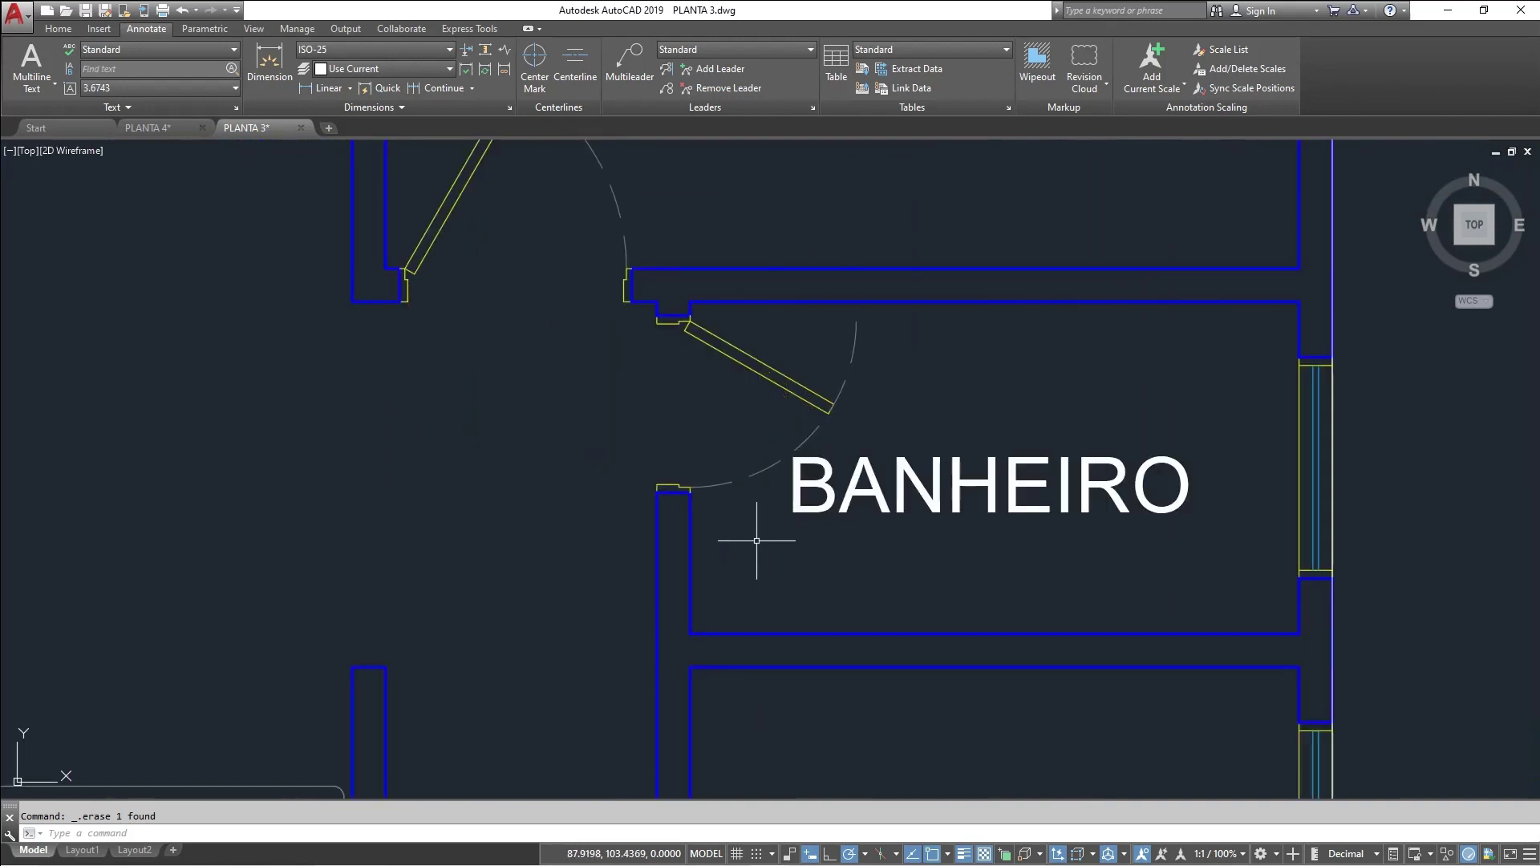
pyautogui.moveTo(756, 540); pyautogui.dragTo(656, 485, button='middle')
pyautogui.scroll(2, 665, 472)
pyautogui.press('l')
pyautogui.press('Return')
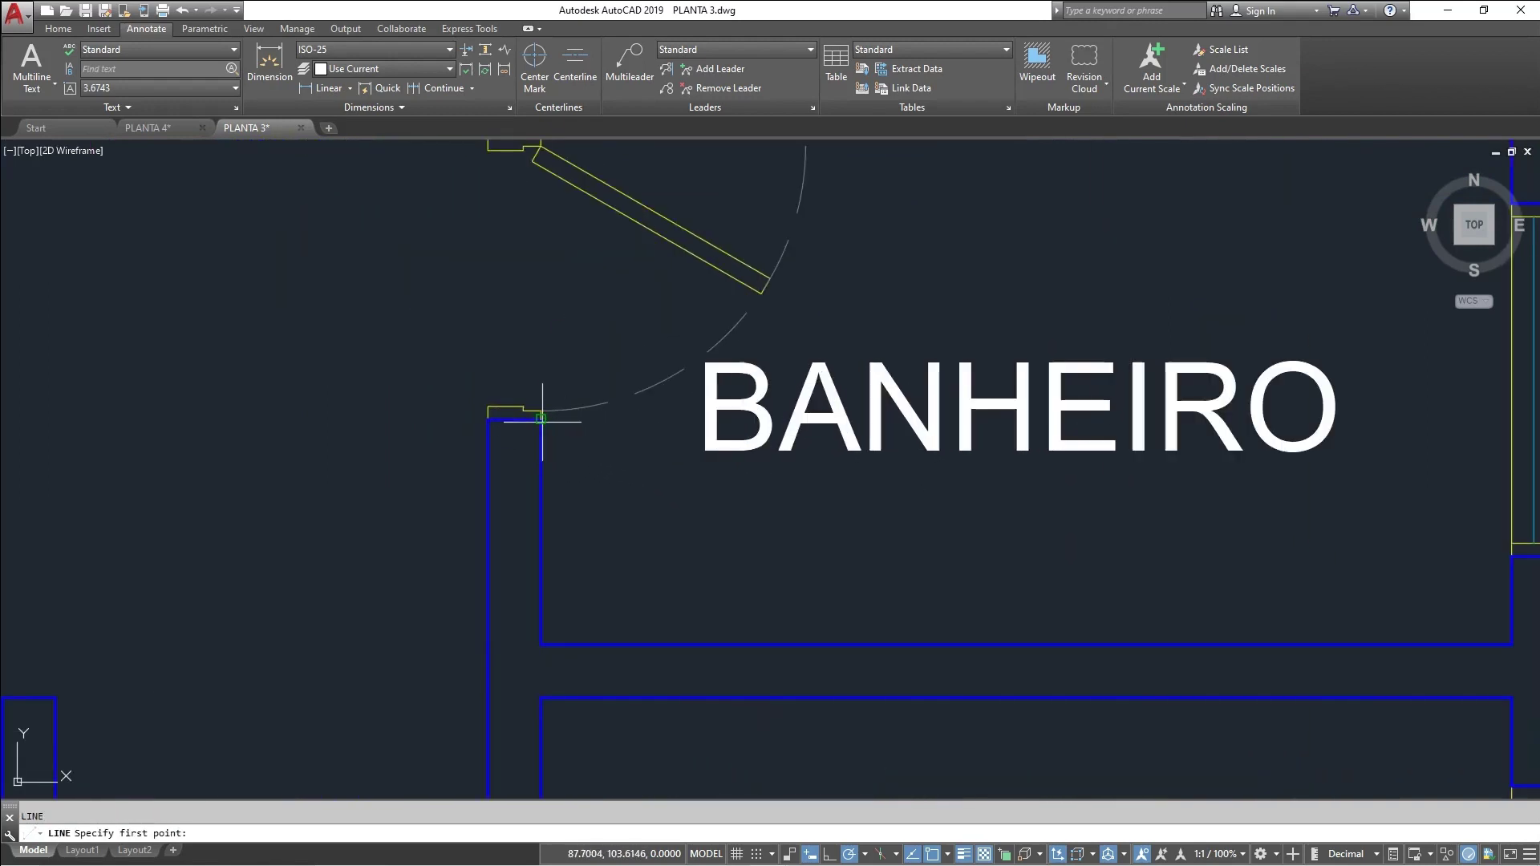
pyautogui.click(587, 437)
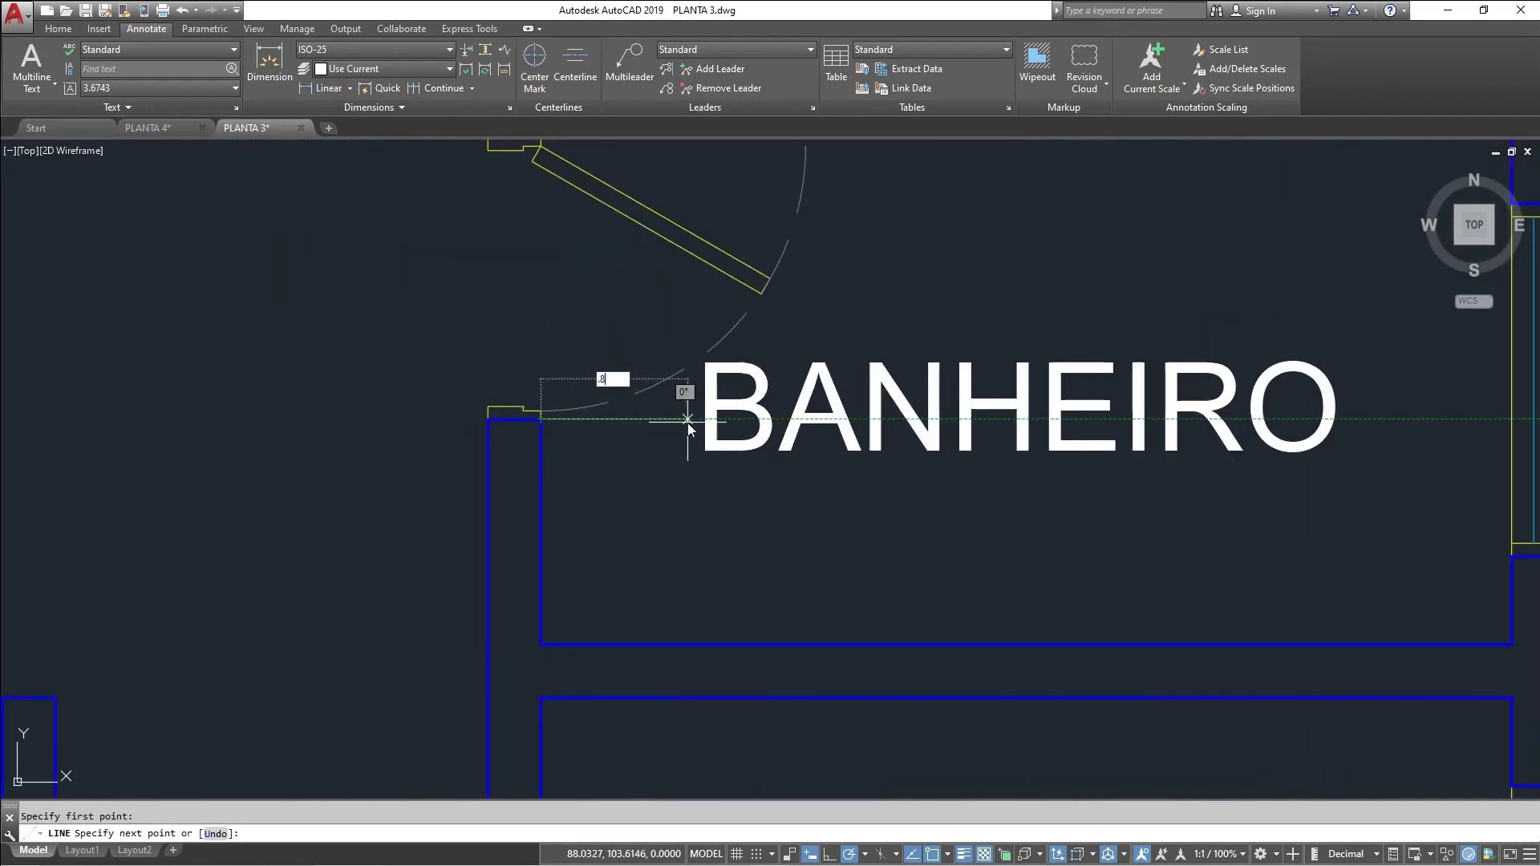
pyautogui.press('Return')
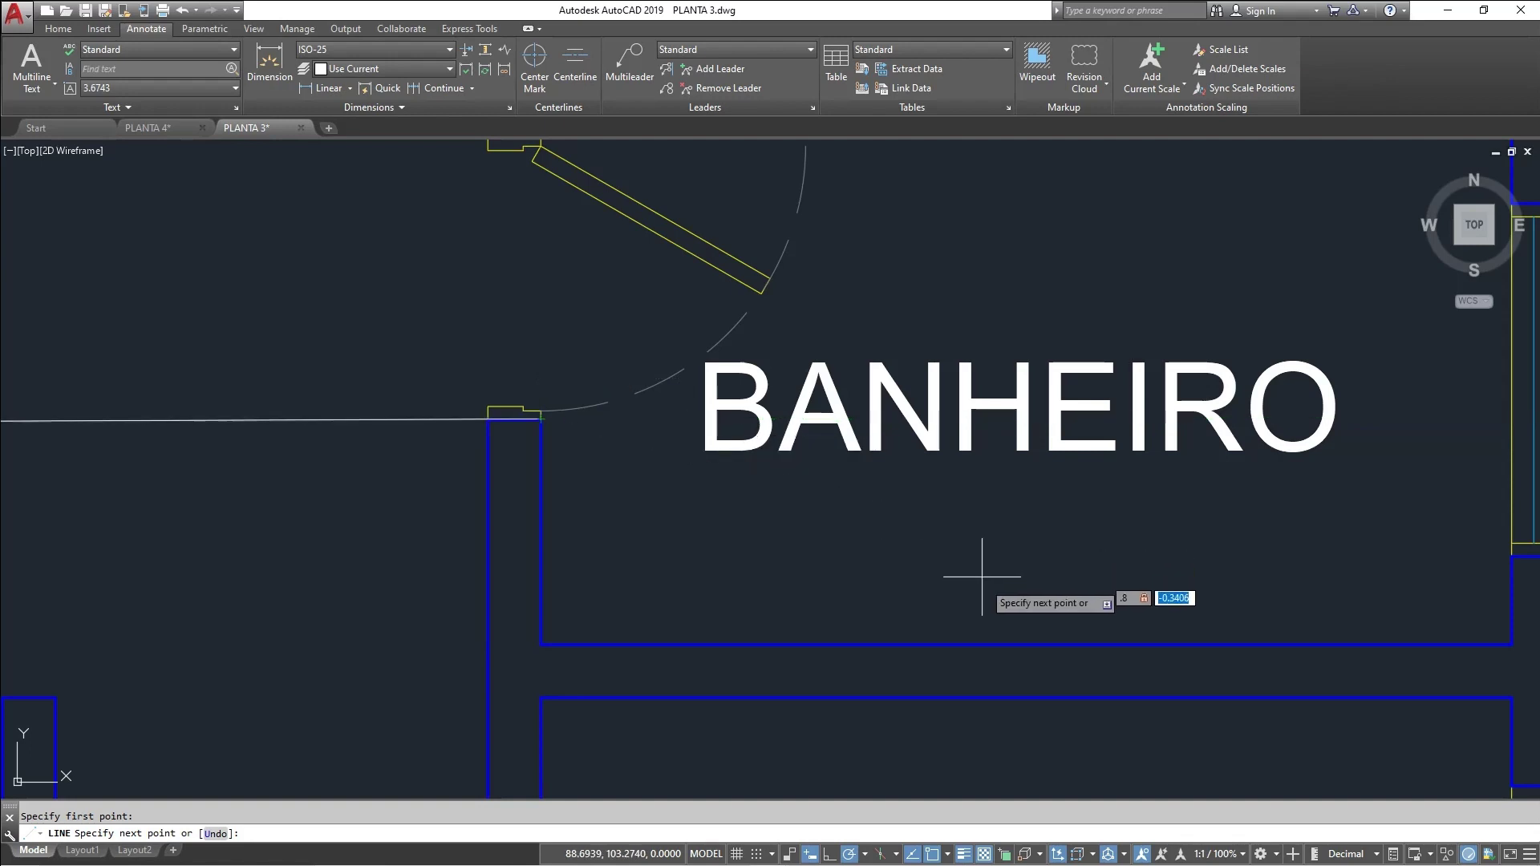
pyautogui.press('Escape')
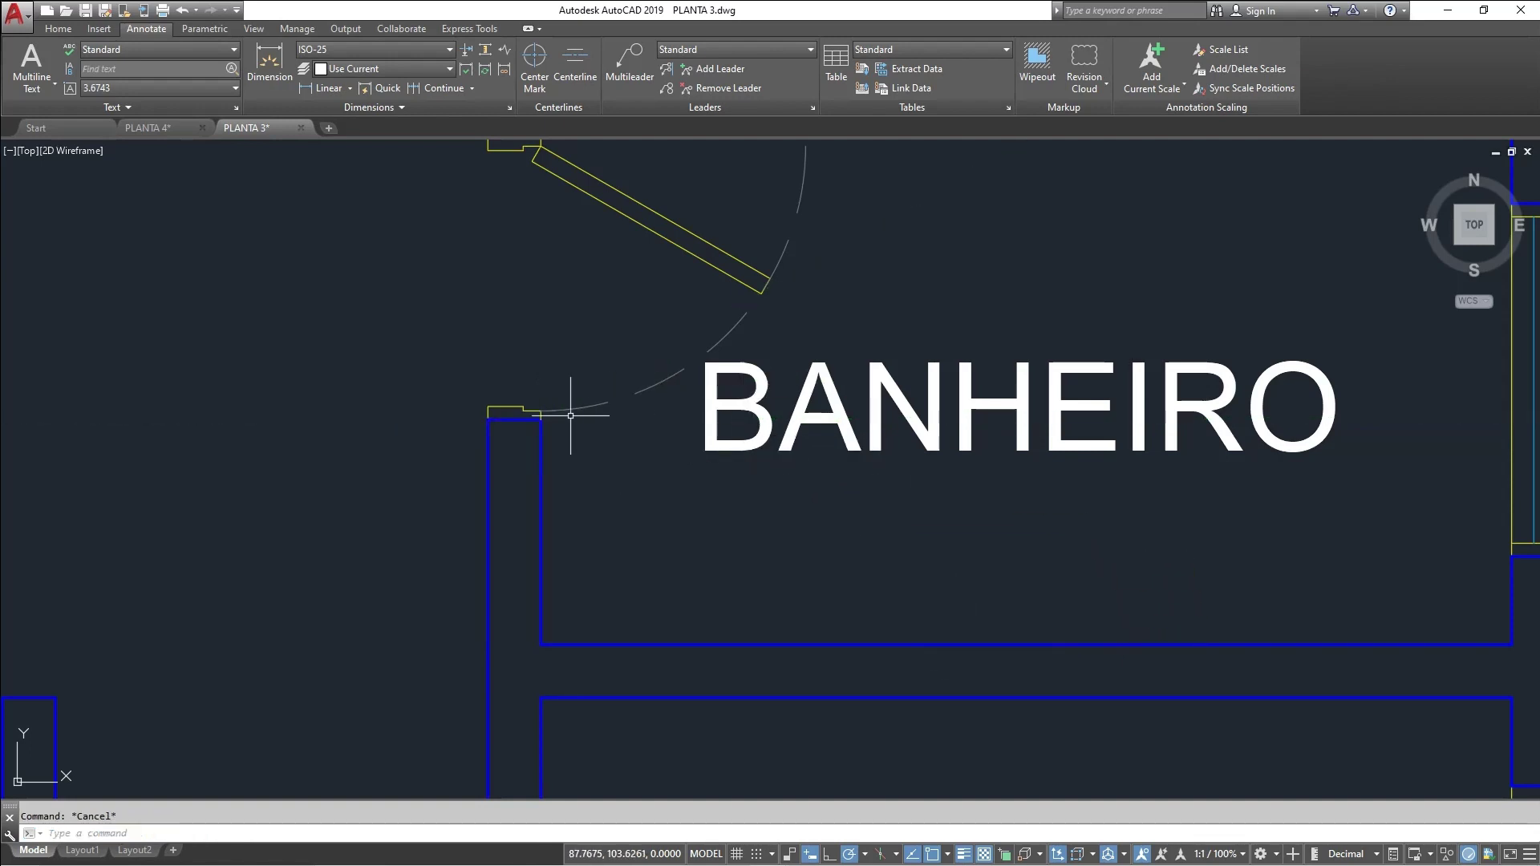
# Draw a polyline in the upper BANHEIRO from the wall corner below the door, 0.8 right and straight down to the lower wall
pyautogui.write('PL')
pyautogui.press('Return')
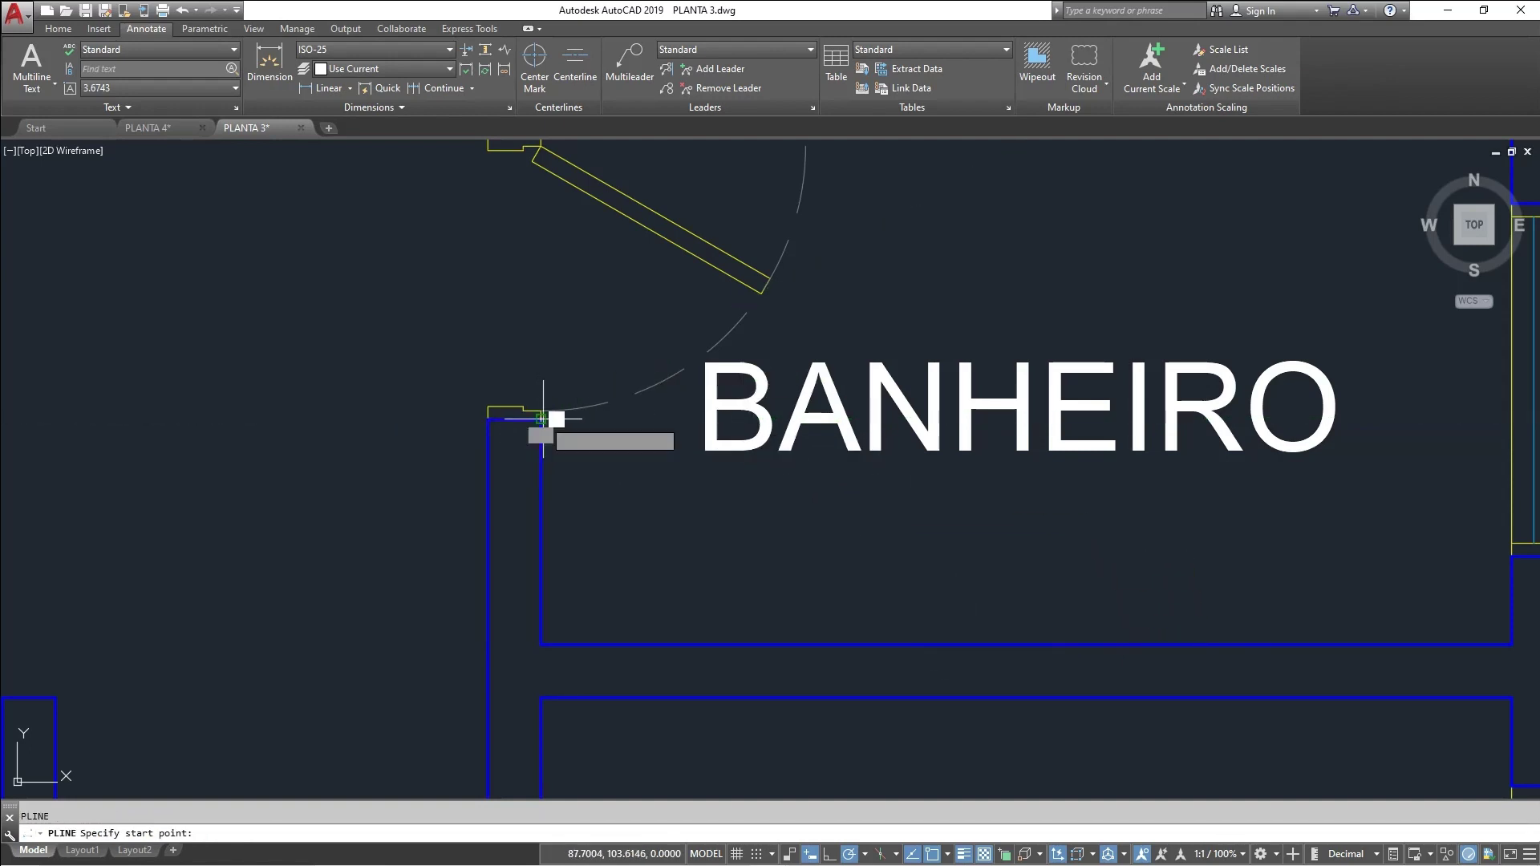
pyautogui.click(541, 418)
pyautogui.press('Return')
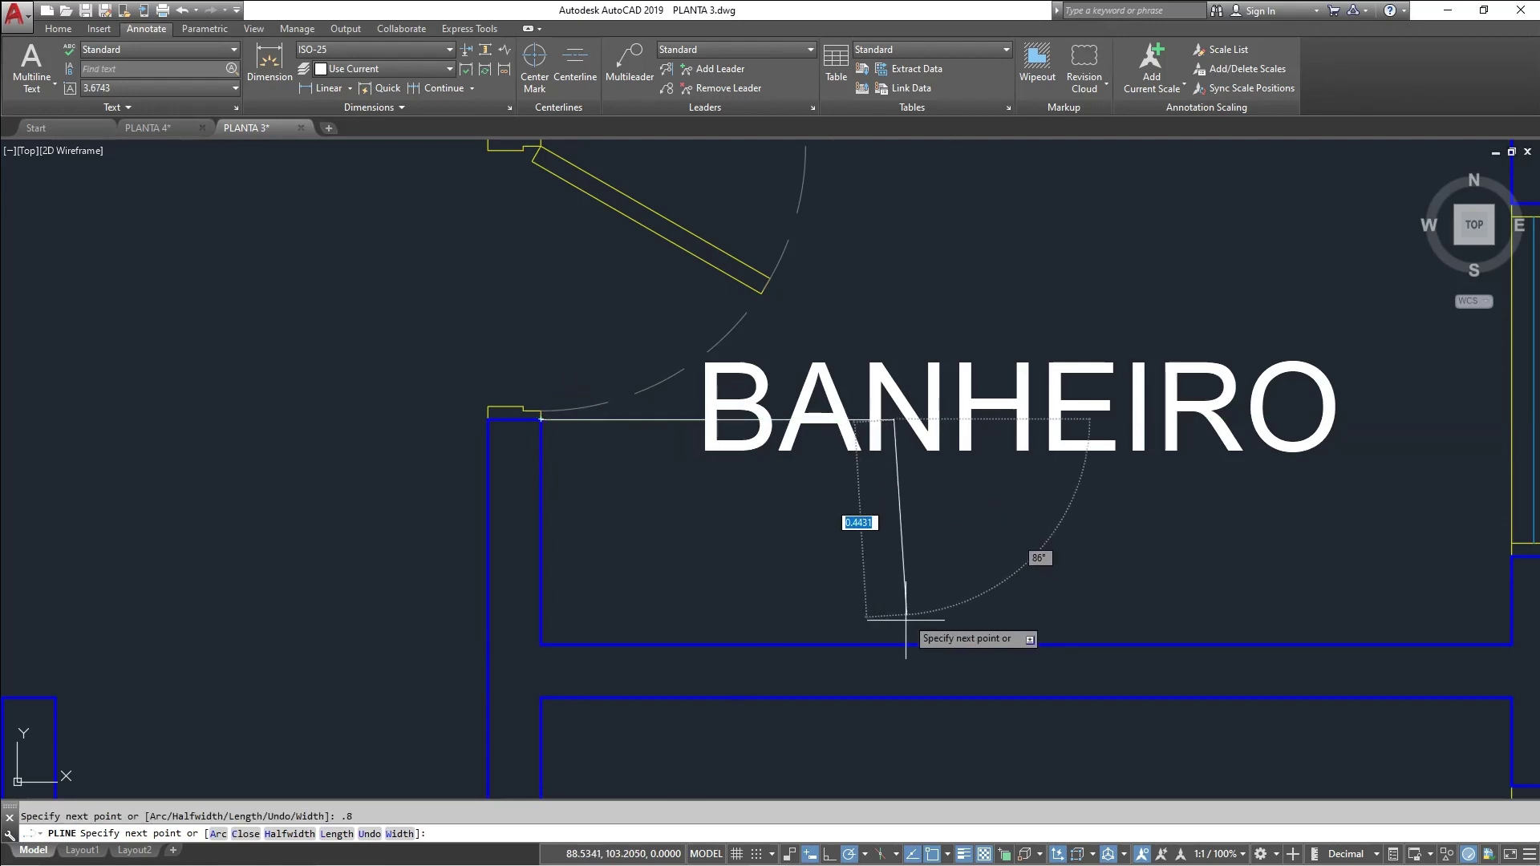
pyautogui.click(894, 645)
pyautogui.press('Escape')
# Draw a 0.55 by 2 rectangle starting just inside the QUARTO's upper left corner
pyautogui.scroll(-4, 974, 558)
pyautogui.moveTo(974, 557); pyautogui.dragTo(718, 491, button='middle')
pyautogui.scroll(-4, 890, 536)
pyautogui.scroll(4, 702, 477)
pyautogui.moveTo(599, 293); pyautogui.dragTo(590, 482, button='middle')
pyautogui.scroll(-3, 591, 482)
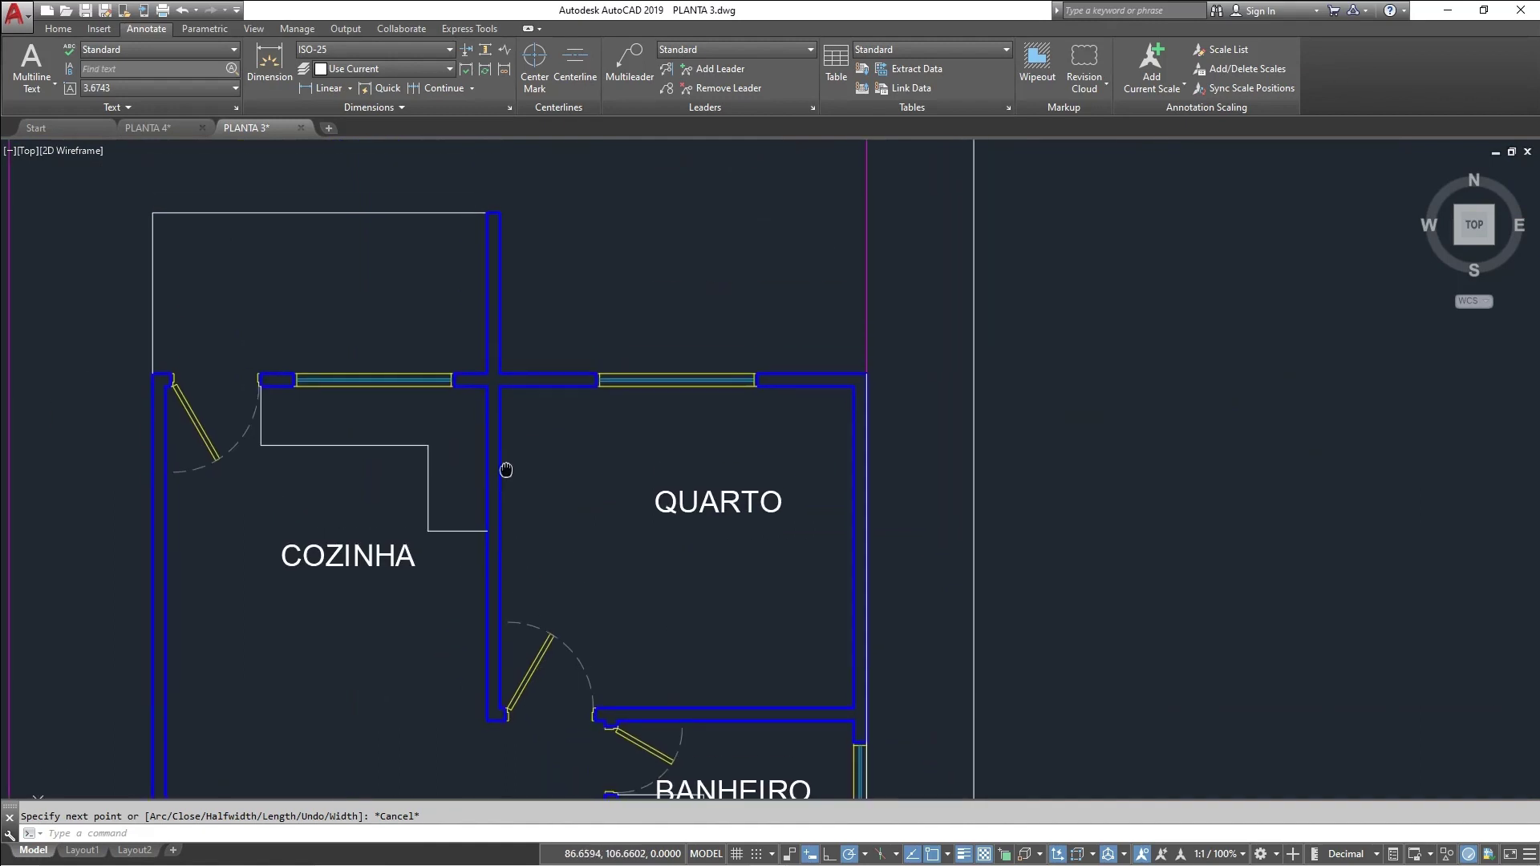
pyautogui.scroll(4, 550, 430)
pyautogui.write('REC')
pyautogui.press('Return')
pyautogui.scroll(3, 495, 335)
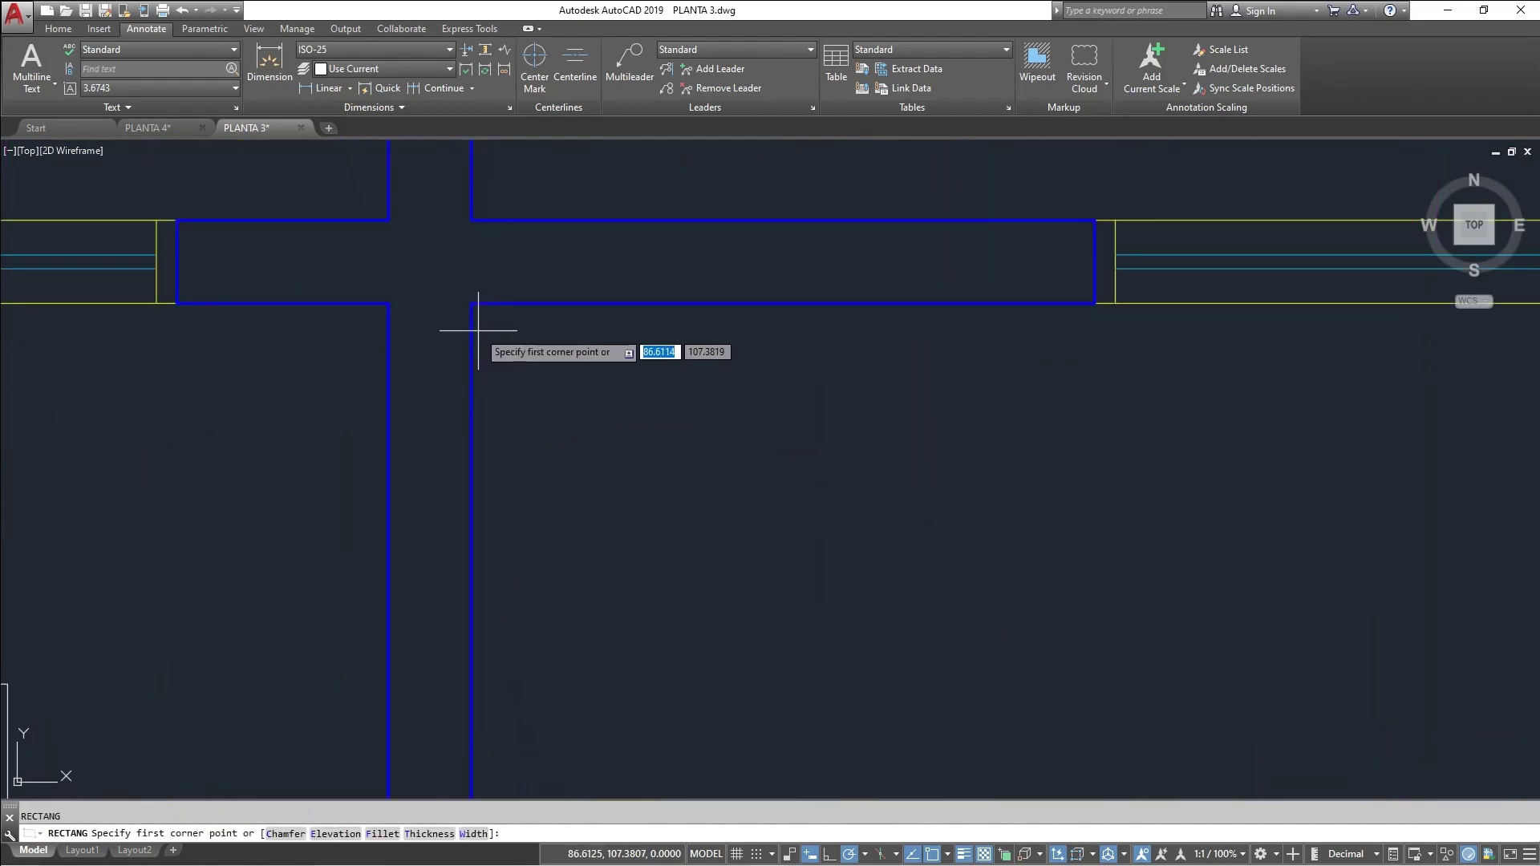
pyautogui.scroll(3, 475, 313)
pyautogui.scroll(-5, 469, 307)
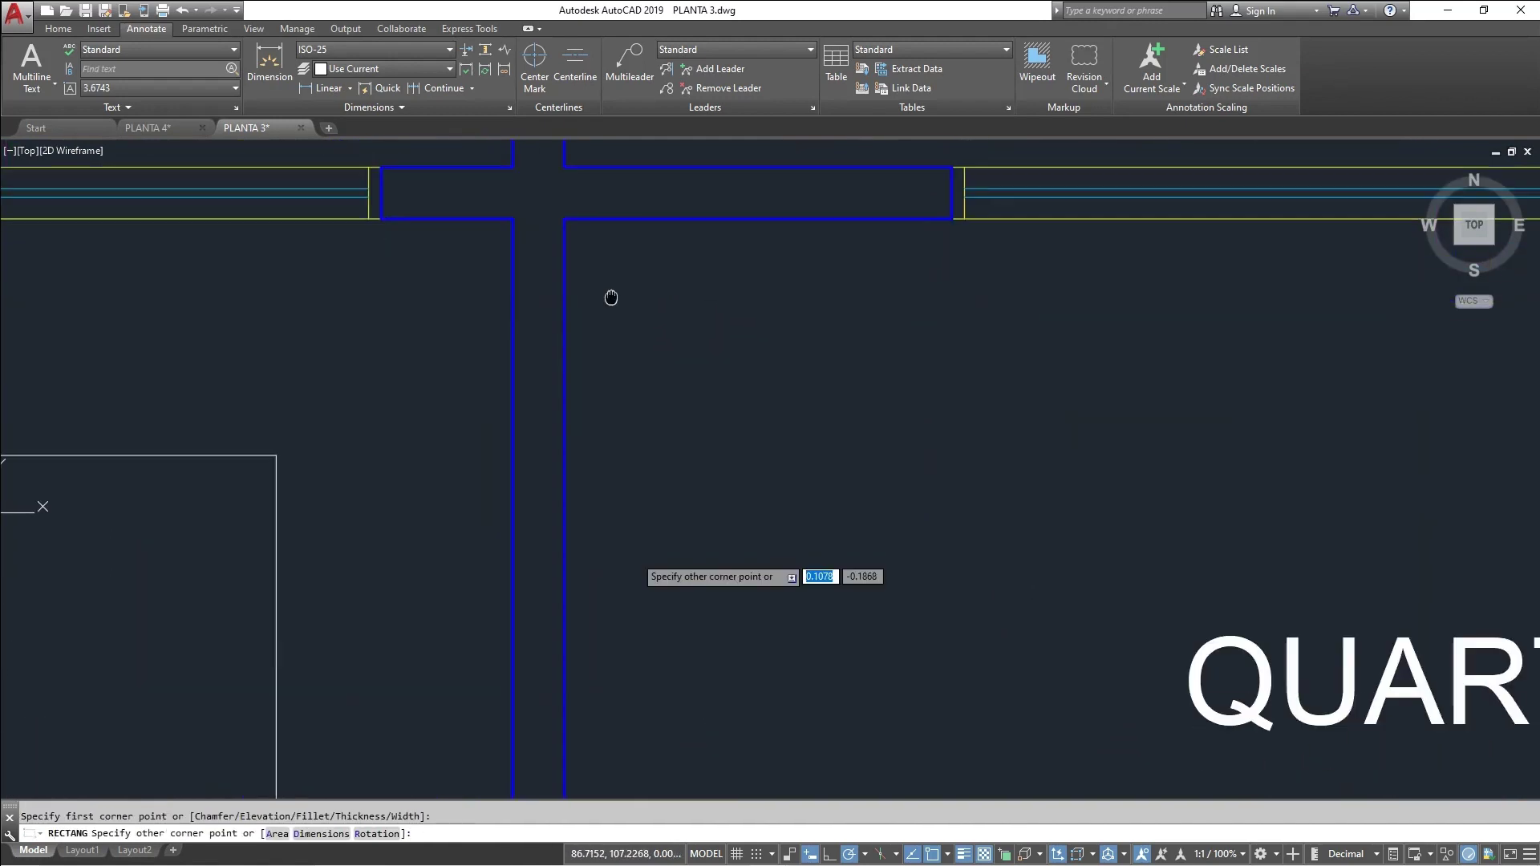
pyautogui.click(567, 214)
pyautogui.scroll(-1, 711, 658)
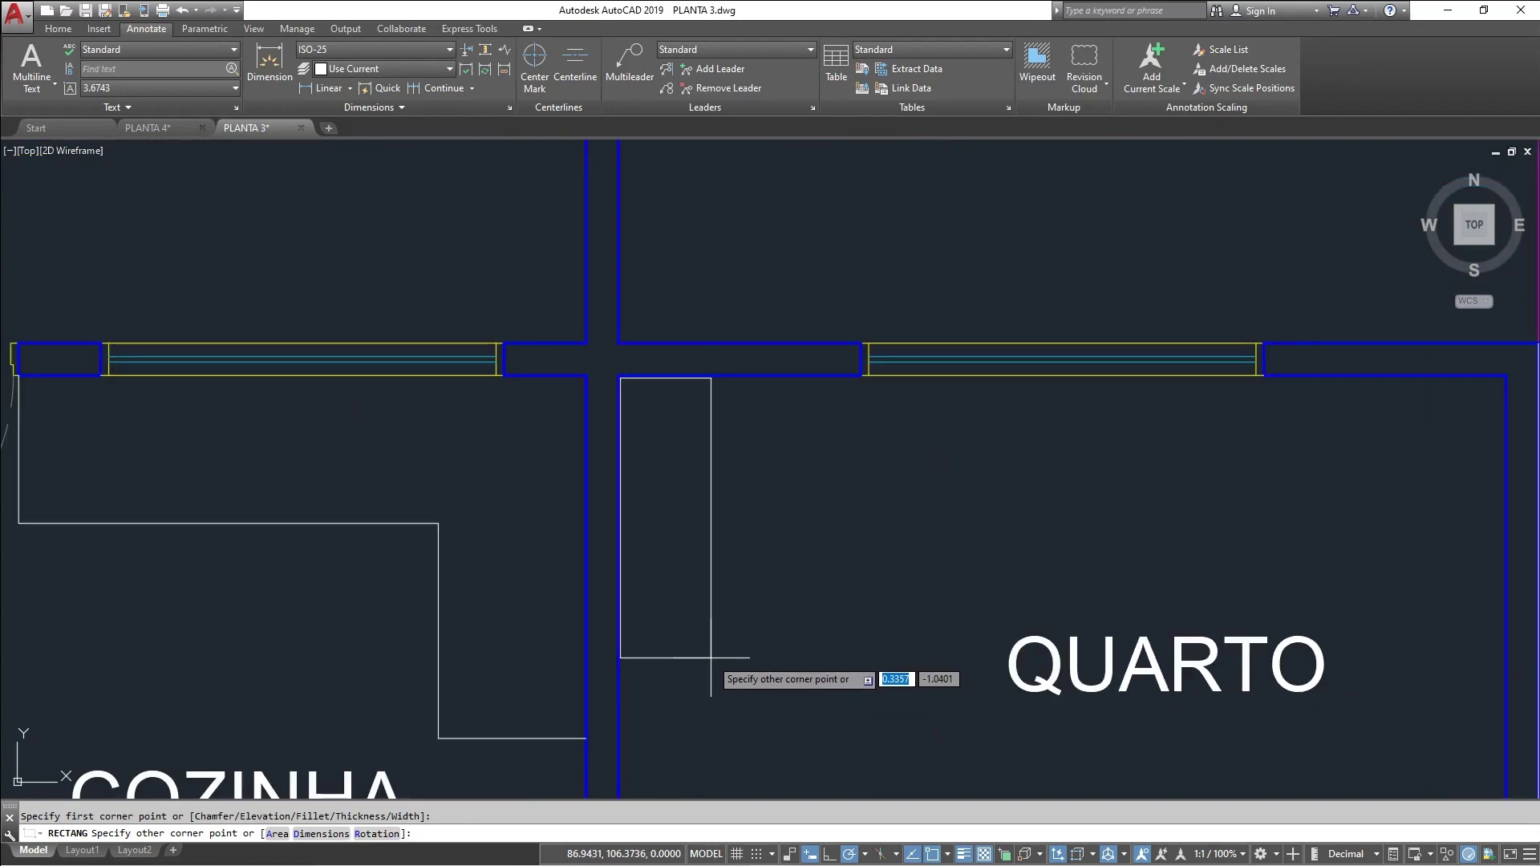
pyautogui.moveTo(730, 653)
pyautogui.mouseDown(button='middle')
pyautogui.moveTo(626, 522)
pyautogui.moveTo(626, 492)
pyautogui.mouseUp(button='middle')
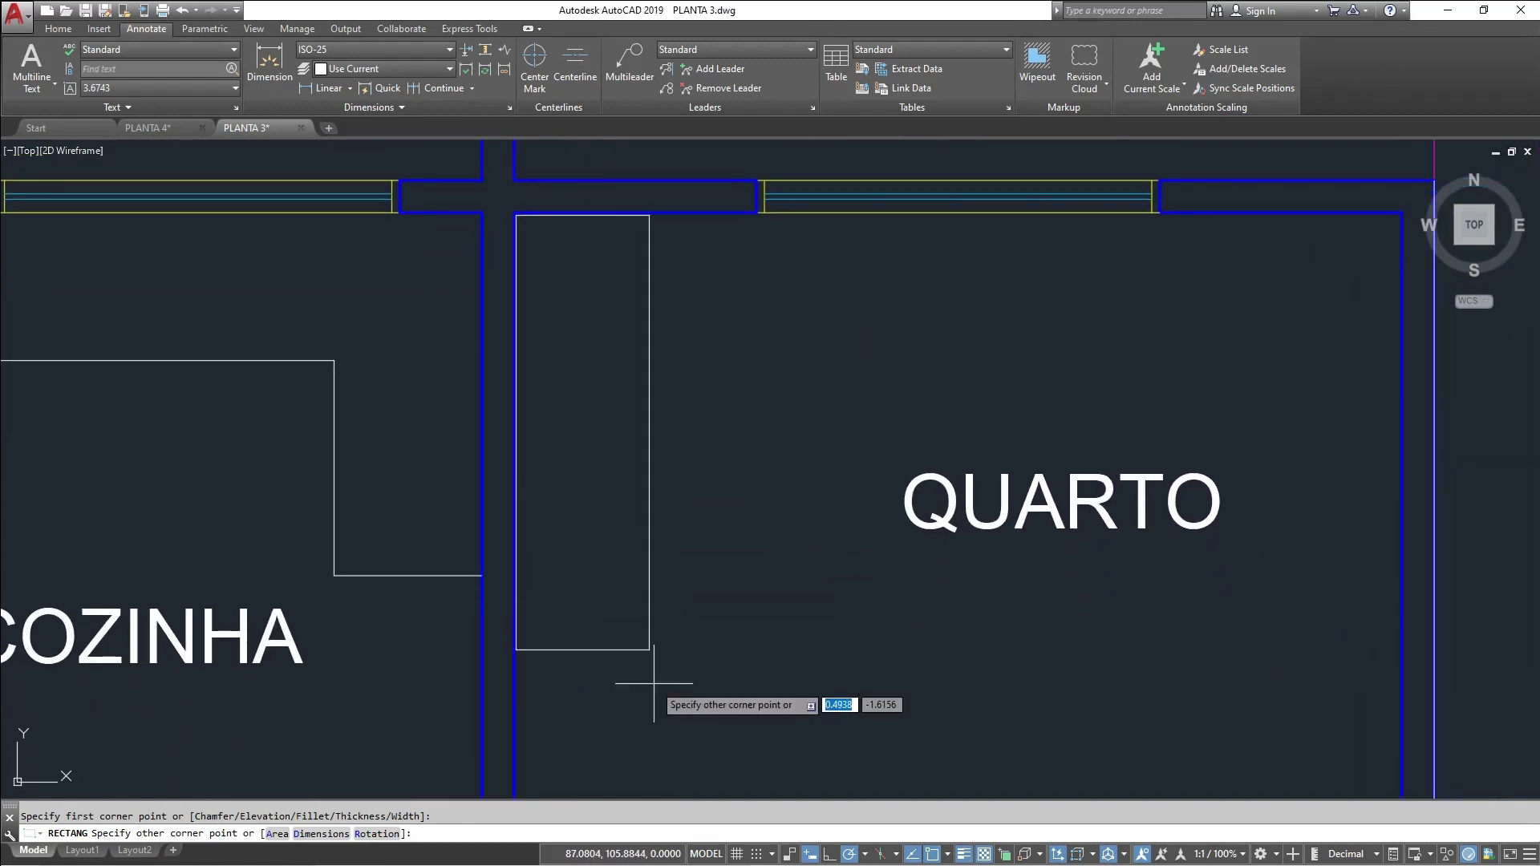
pyautogui.moveTo(658, 750); pyautogui.dragTo(698, 559, button='middle')
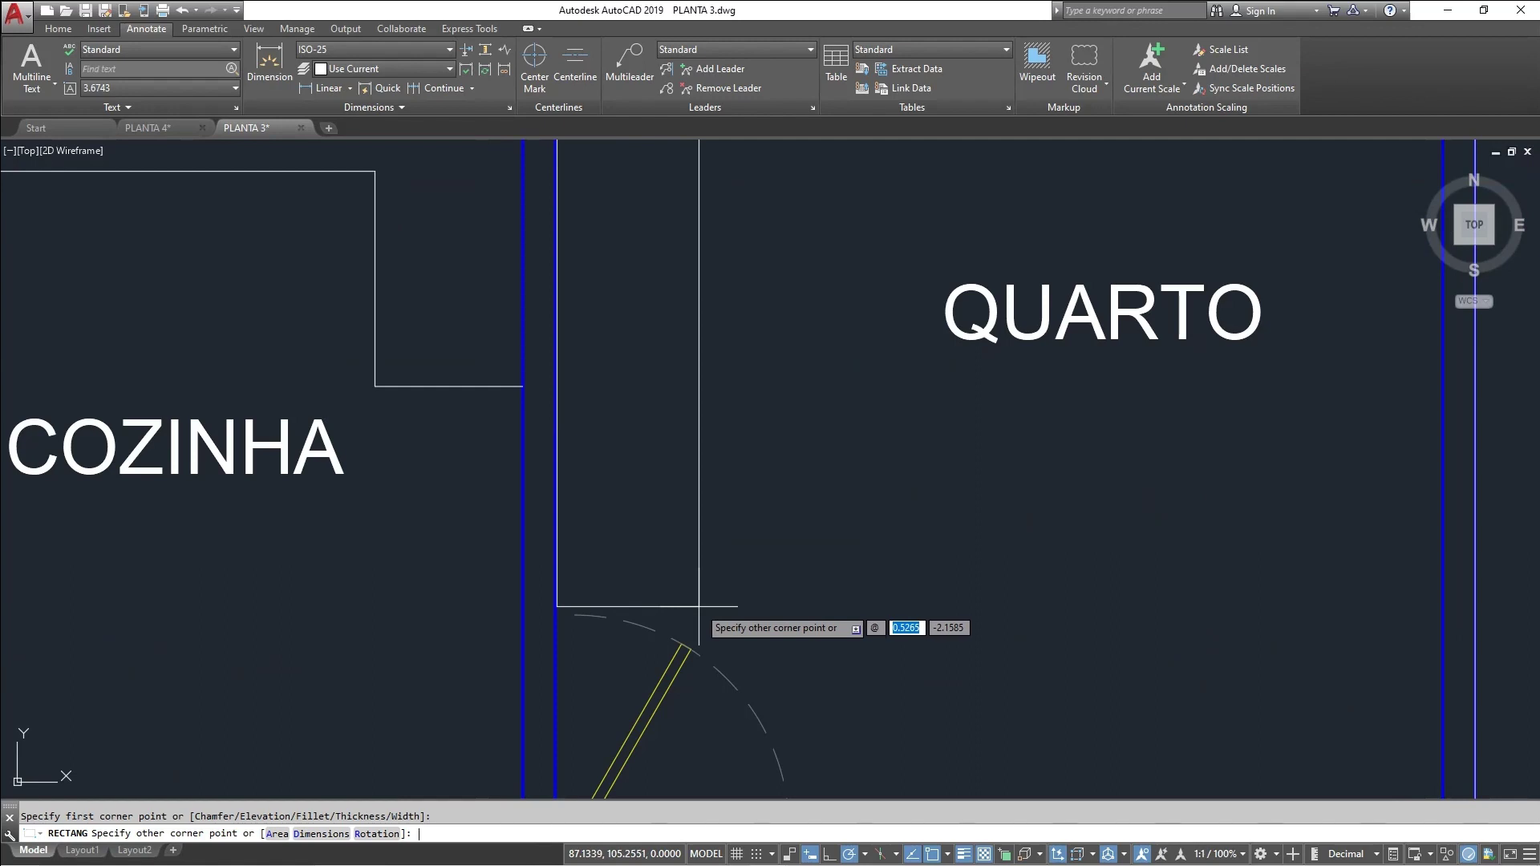
pyautogui.write('.55,2')
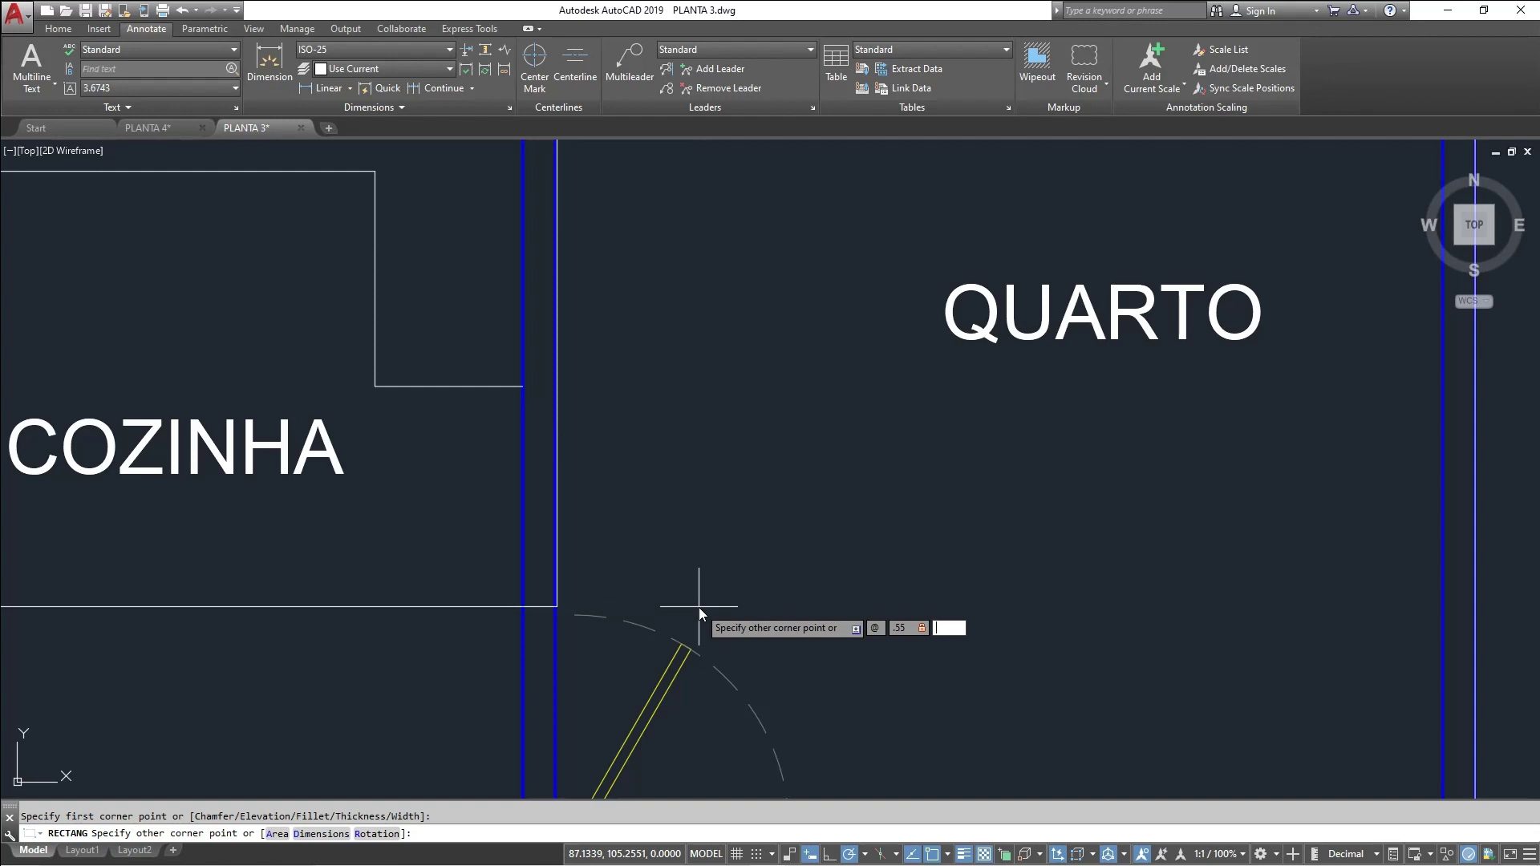
pyautogui.press('Return')
# Move the 0.55 by 2 rectangle down into the QUARTO, with its upper left corner just inside the room's upper left corner
pyautogui.scroll(-8, 699, 608)
pyautogui.scroll(3, 796, 538)
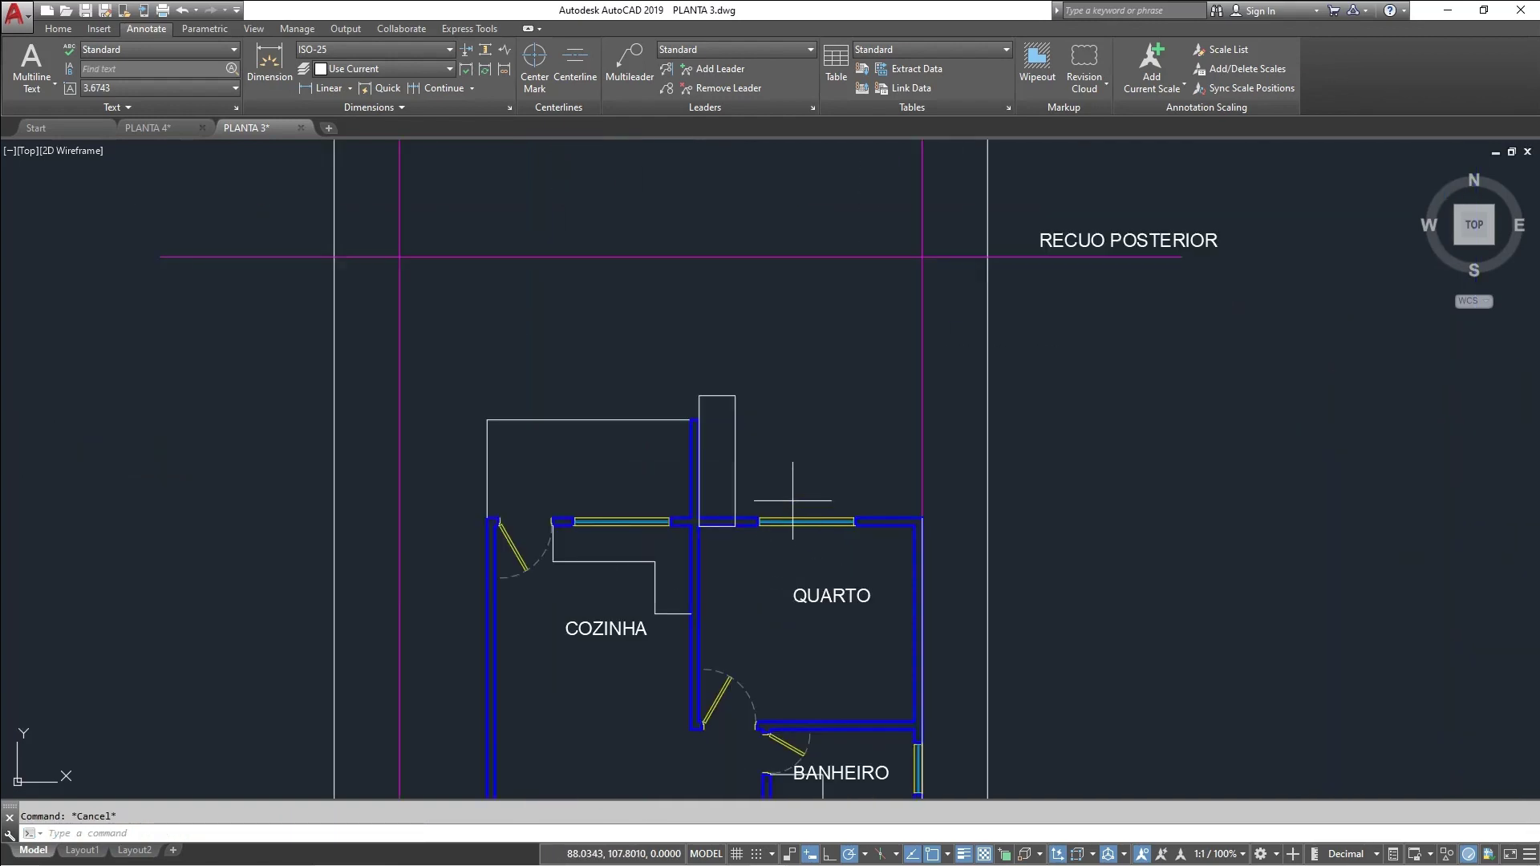
pyautogui.click(742, 443)
pyautogui.scroll(3, 745, 441)
pyautogui.write('m')
pyautogui.press('Return')
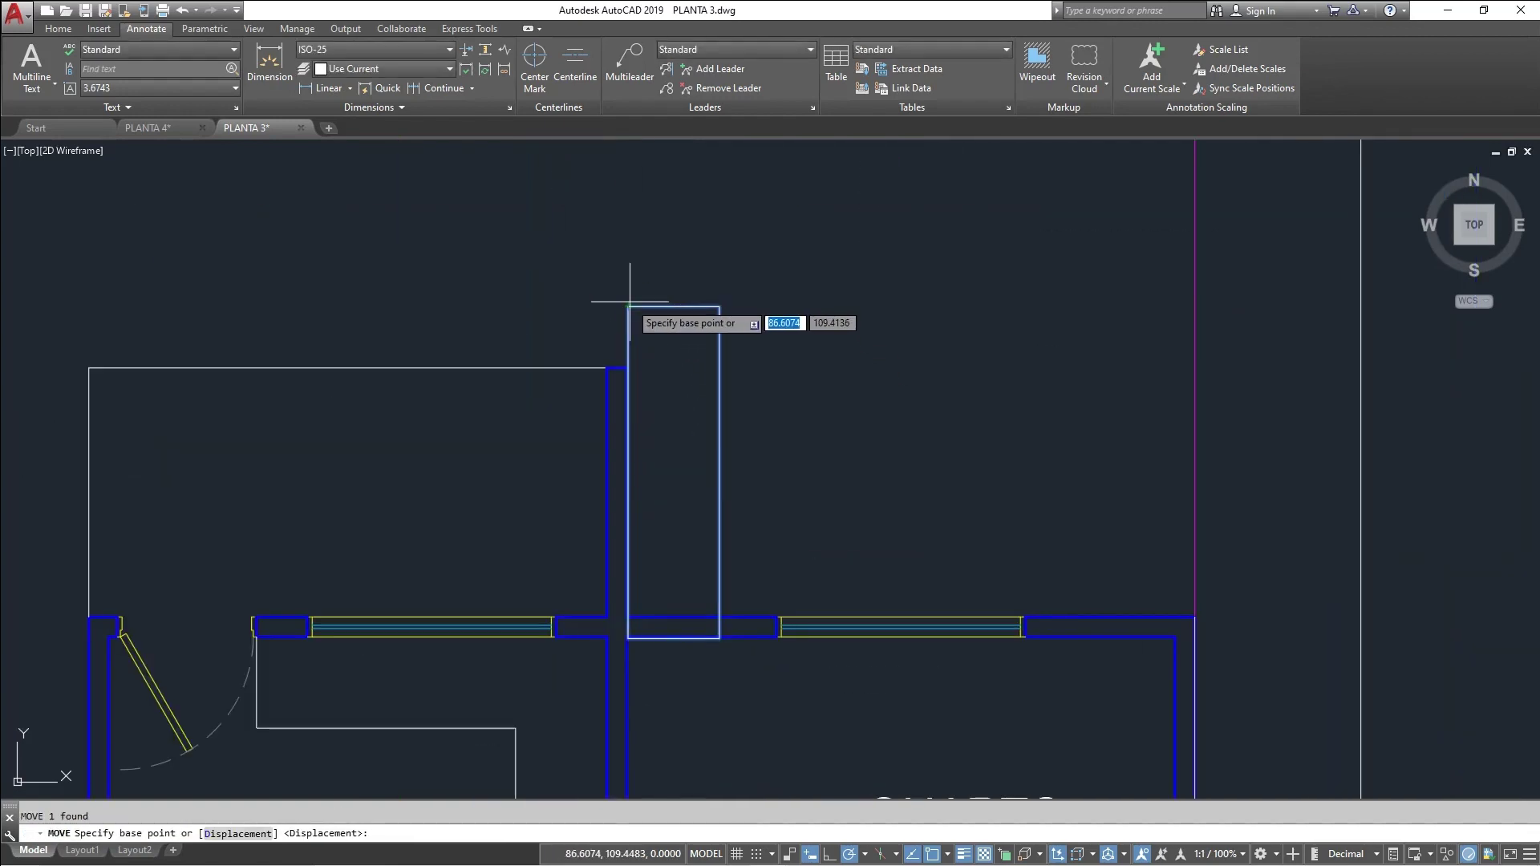
pyautogui.click(630, 303)
pyautogui.scroll(4, 688, 646)
pyautogui.moveTo(993, 671); pyautogui.dragTo(957, 374, button='middle')
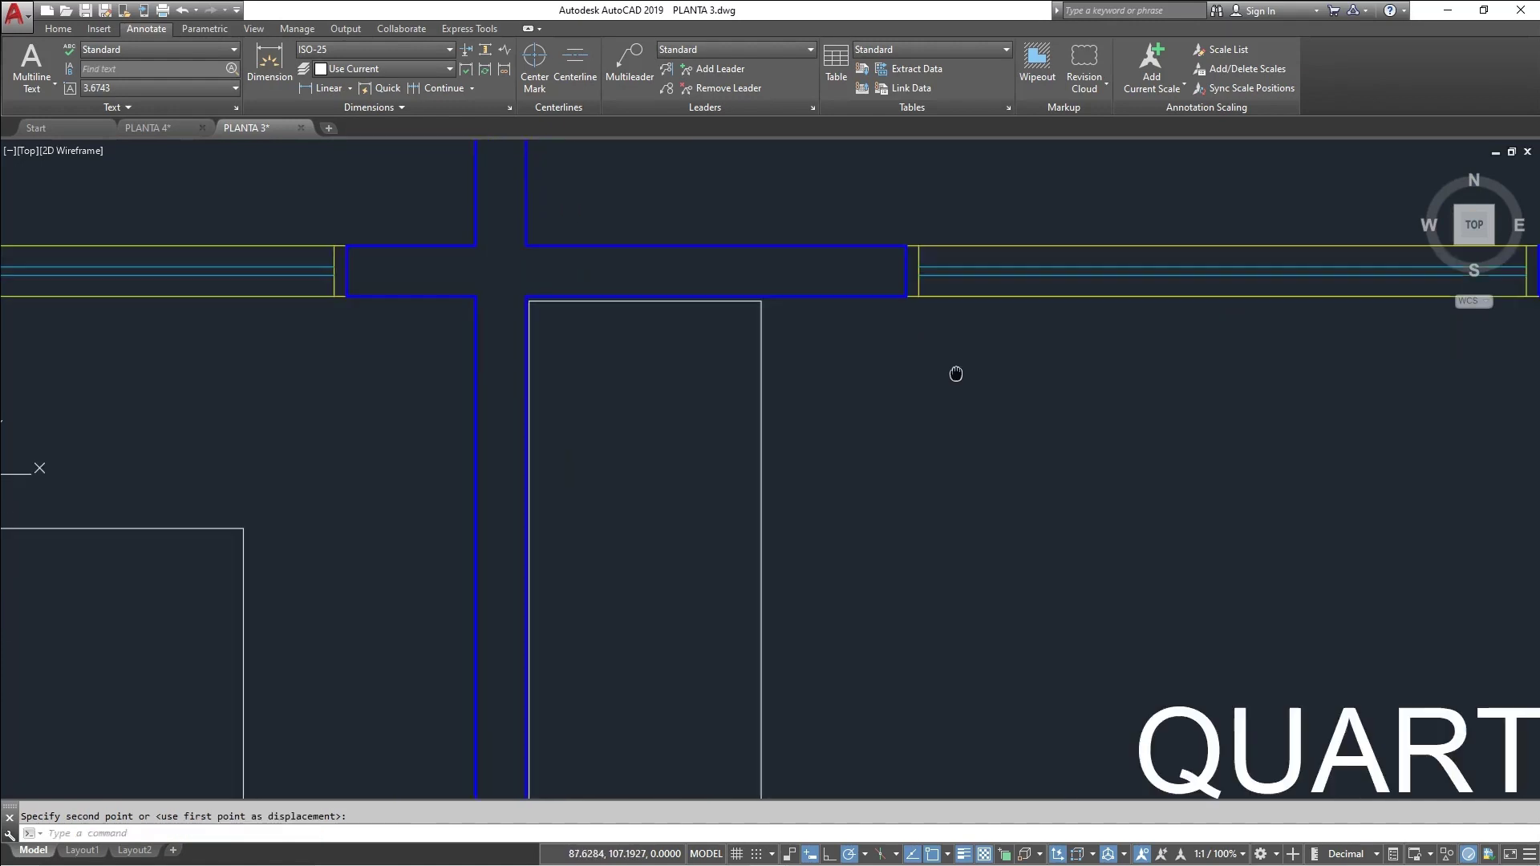
pyautogui.scroll(-4, 956, 374)
pyautogui.press('Escape')
pyautogui.press('Escape')
pyautogui.scroll(-5, 1031, 378)
pyautogui.scroll(3, 855, 326)
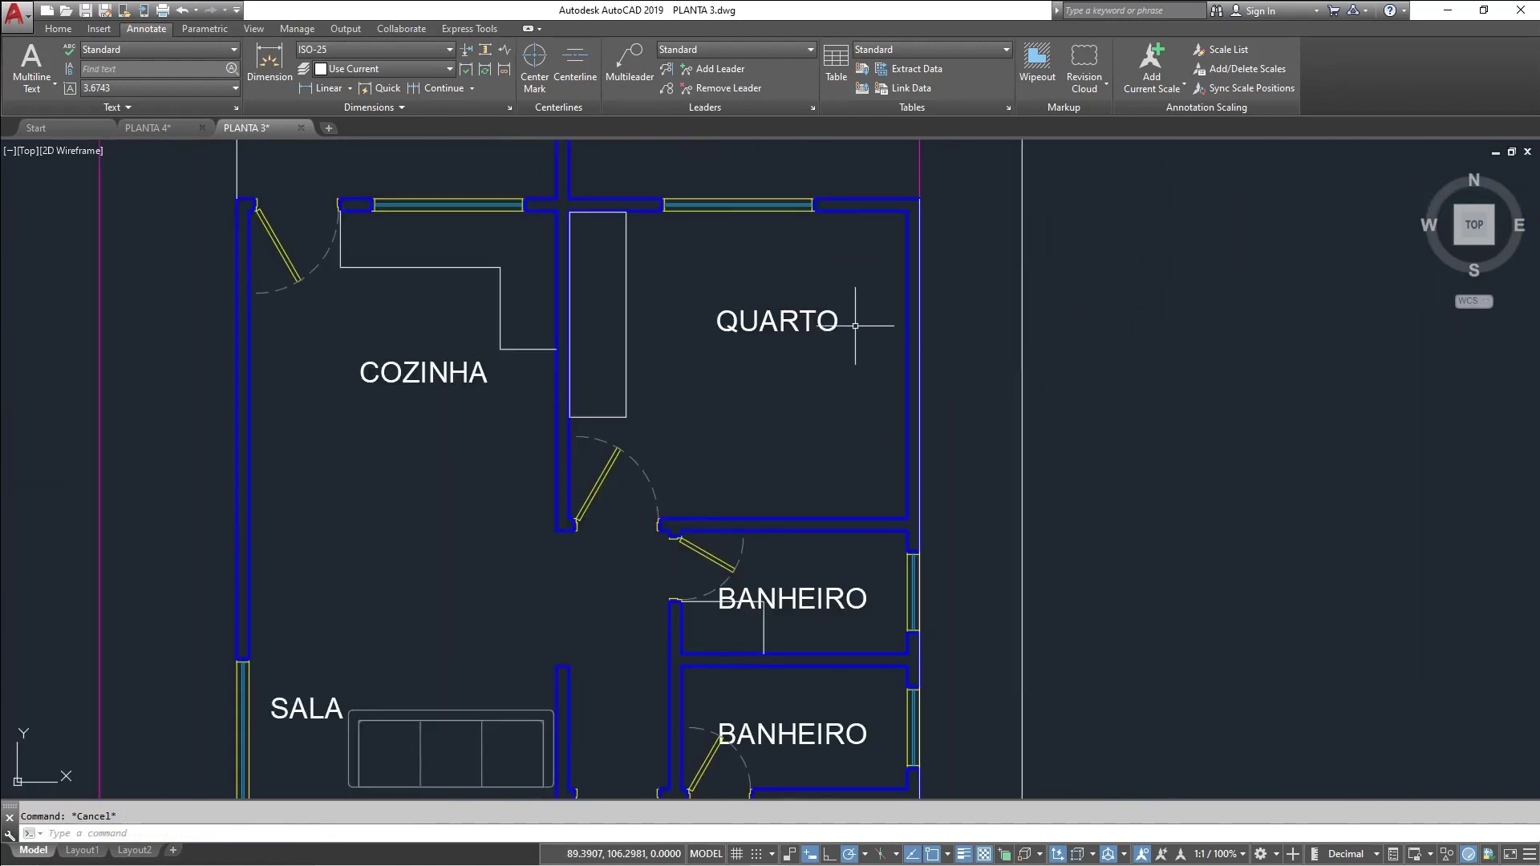
# Draw a 2 by 1.85 rectangle for the bed, starting from a point inside the QUARTO near its label
pyautogui.moveTo(855, 326); pyautogui.dragTo(850, 385, button='middle')
pyautogui.scroll(3, 643, 369)
pyautogui.write('rec')
pyautogui.press('Return')
pyautogui.click(632, 325)
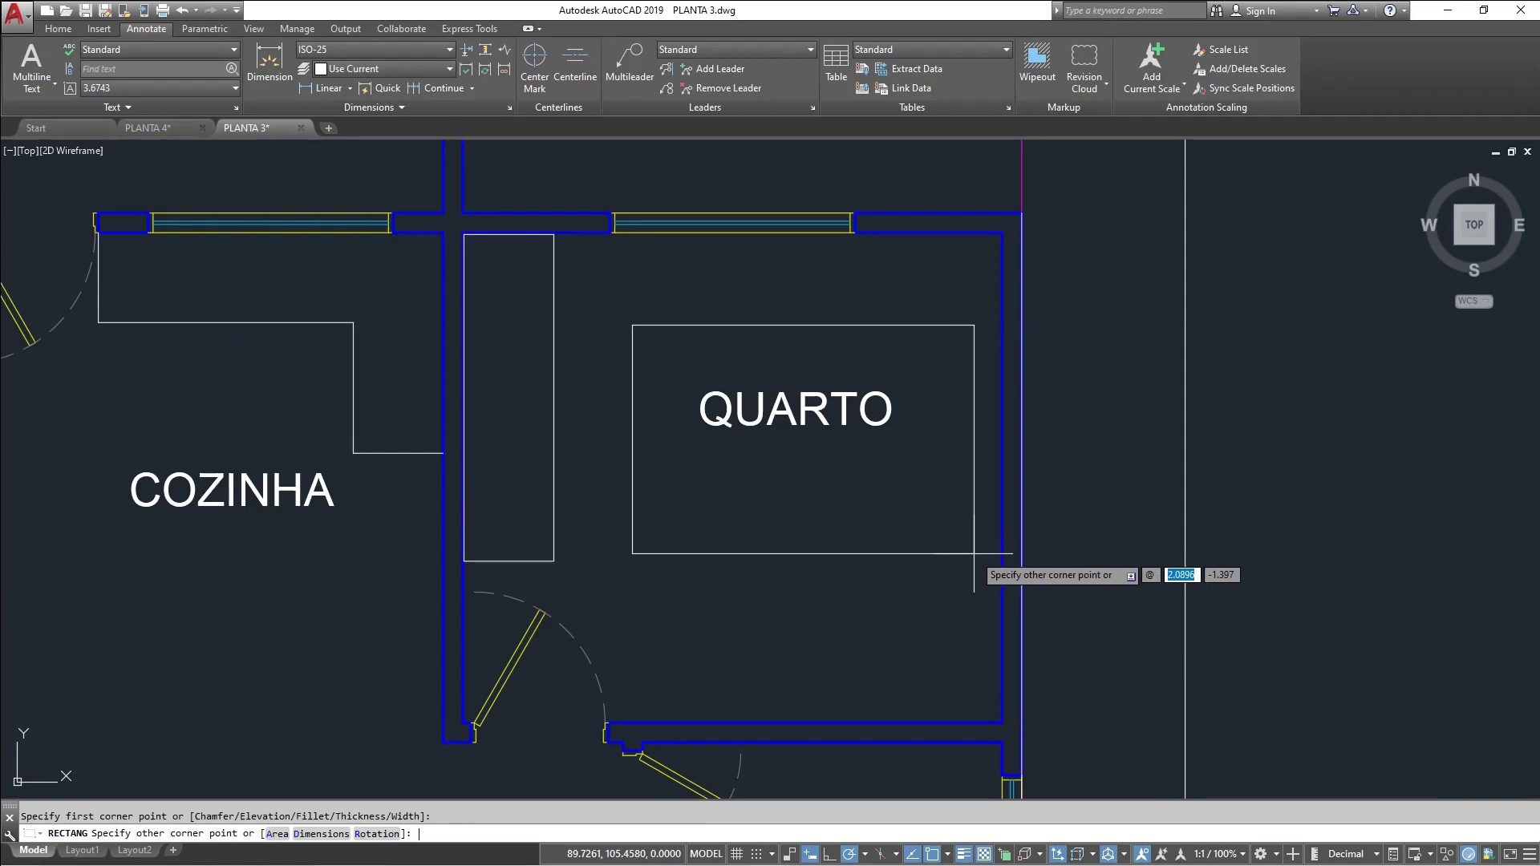
pyautogui.write('2,1.85')
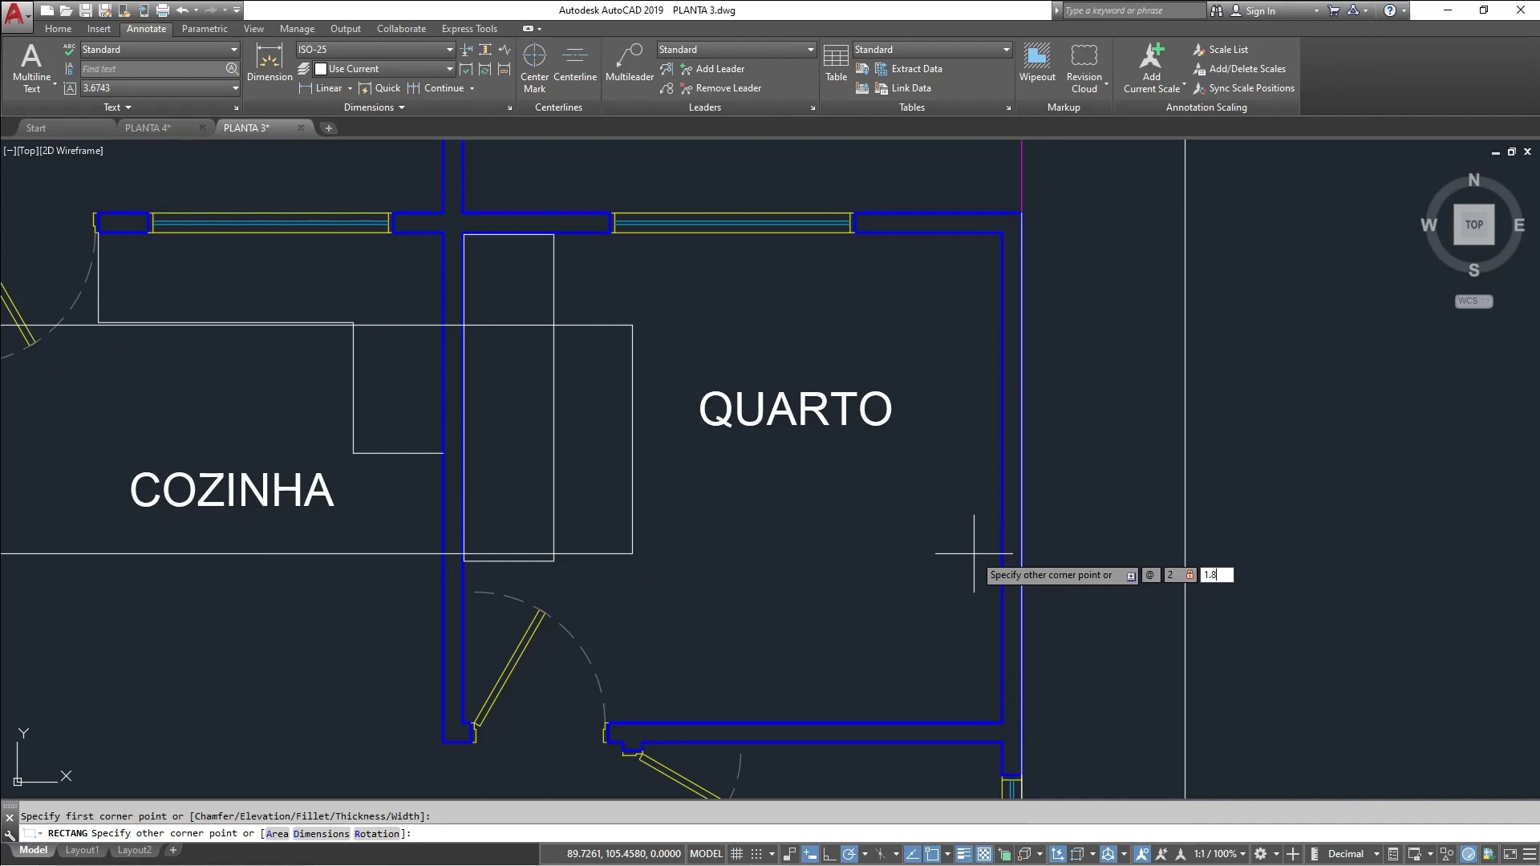
pyautogui.press('Return')
# Move the bed rectangle by its right edge's midpoint to the midpoint of the QUARTO's right wall inner face
pyautogui.click(970, 364)
pyautogui.click(881, 307)
pyautogui.scroll(-2, 881, 307)
pyautogui.moveTo(894, 300); pyautogui.dragTo(874, 350, button='middle')
pyautogui.write('m')
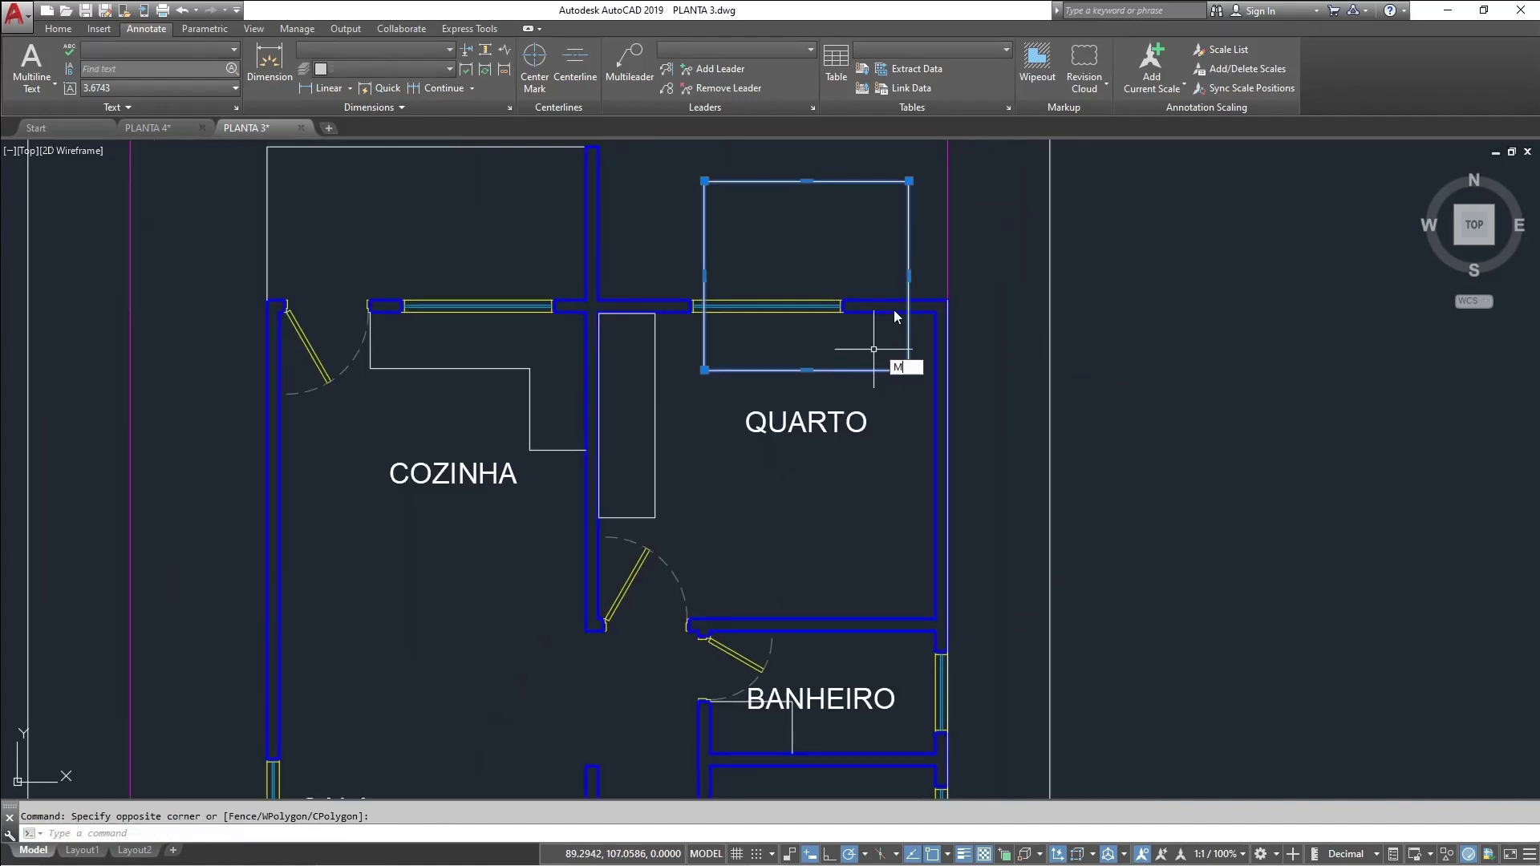
pyautogui.press('Return')
pyautogui.click(909, 276)
pyautogui.click(936, 467)
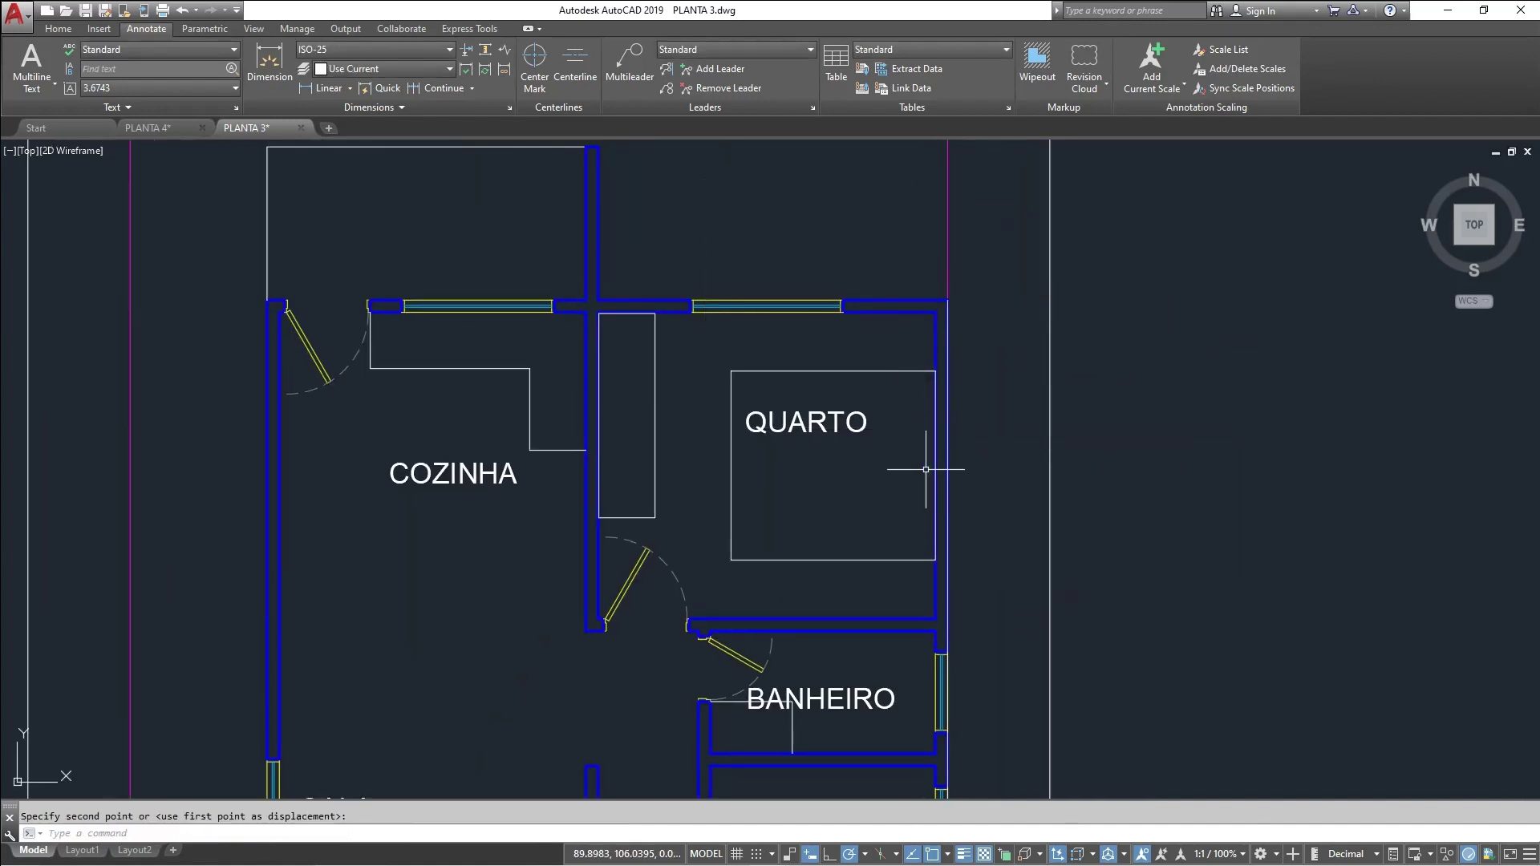
pyautogui.moveTo(839, 551); pyautogui.dragTo(883, 369, button='middle')
pyautogui.click(886, 416)
pyautogui.click(826, 361)
pyautogui.press('Escape')
pyautogui.moveTo(562, 296)
pyautogui.mouseDown(button='middle')
pyautogui.moveTo(861, 389)
pyautogui.moveTo(901, 374)
pyautogui.moveTo(942, 402)
pyautogui.moveTo(901, 437)
pyautogui.mouseUp(button='middle')
pyautogui.scroll(2, 899, 434)
pyautogui.scroll(2, 938, 435)
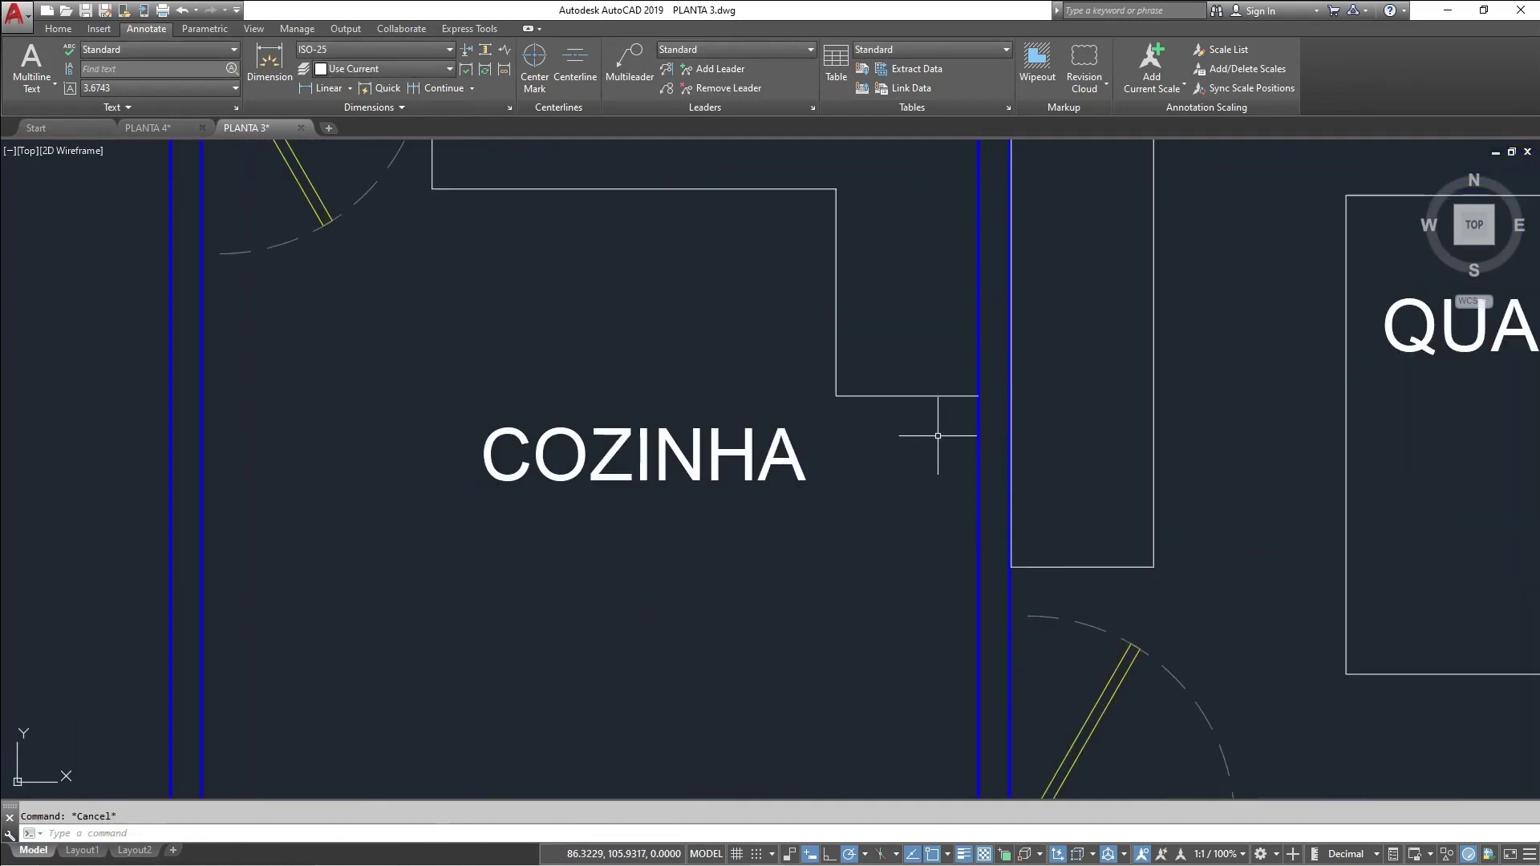
pyautogui.write('C')
pyautogui.press('Return')
pyautogui.click(969, 408)
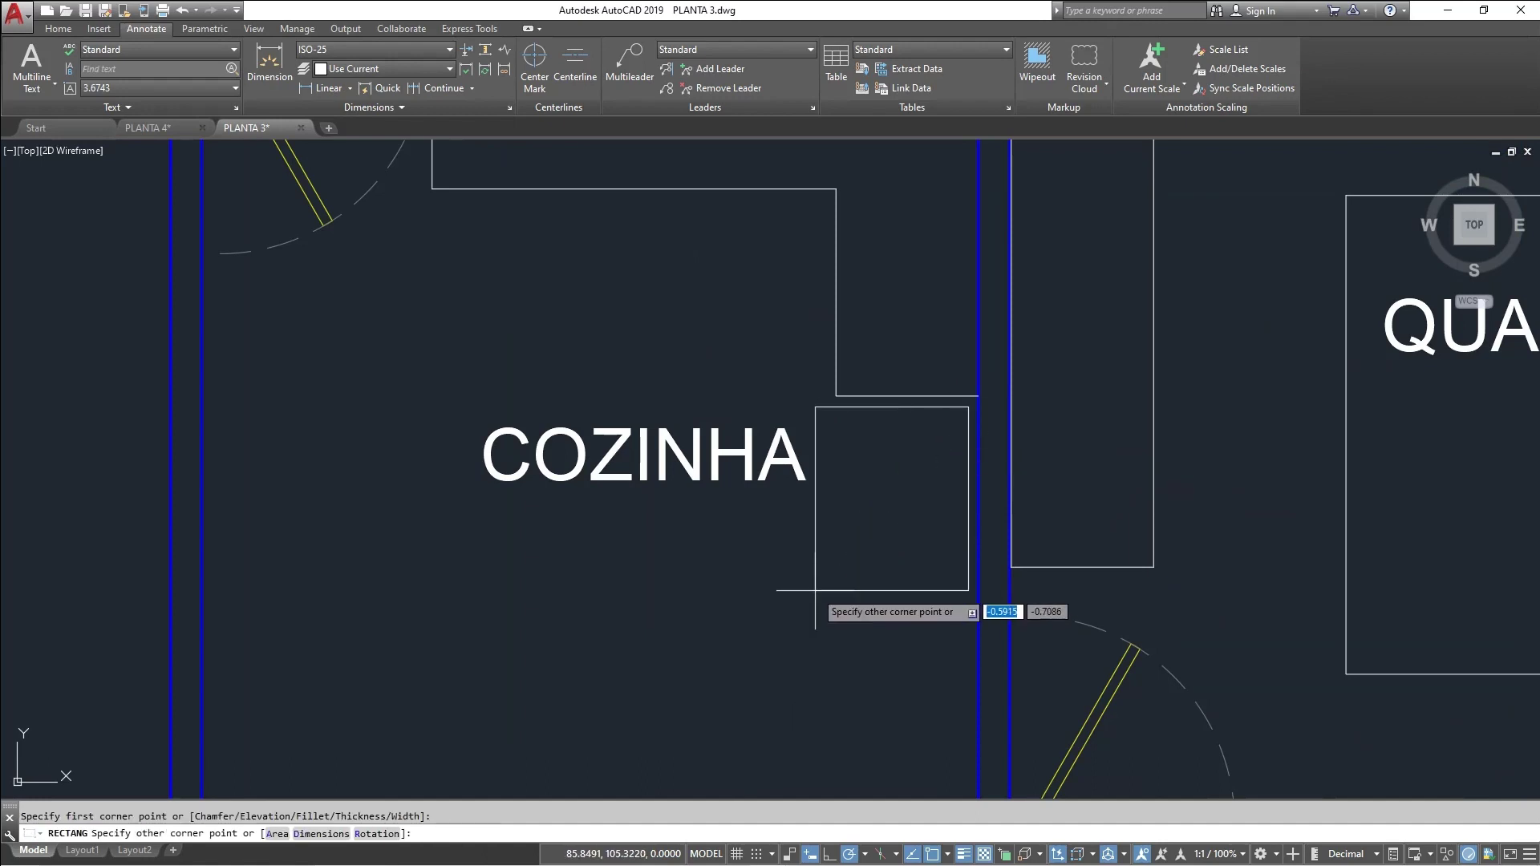
pyautogui.write(',7.')
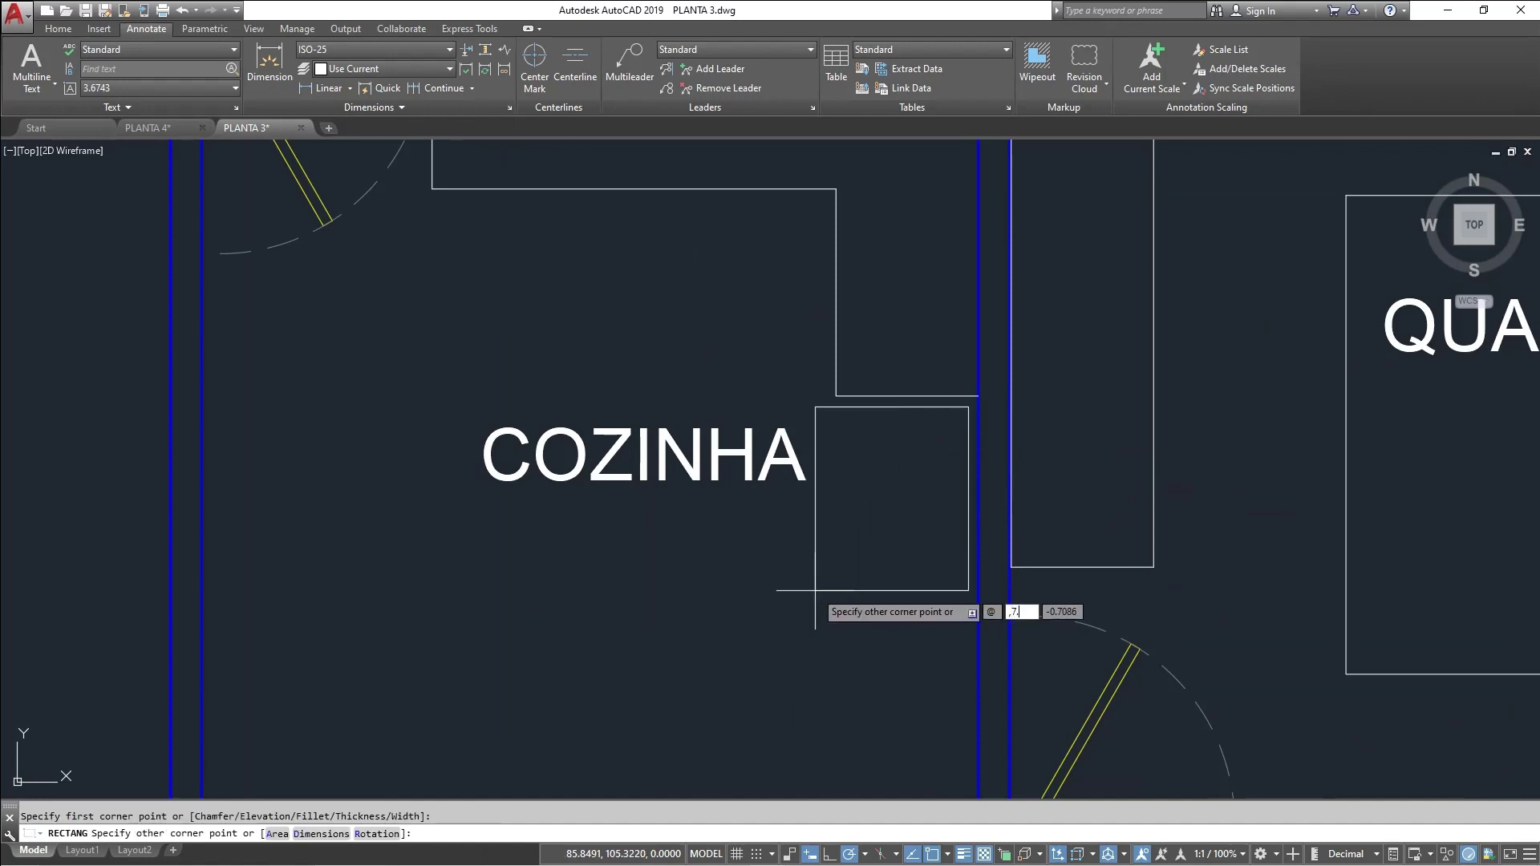
pyautogui.press('Escape')
# Draw a 0.7 by 0.7 square in the COZINHA, starting near the right wall below the countertop
pyautogui.write('REC')
pyautogui.press('Return')
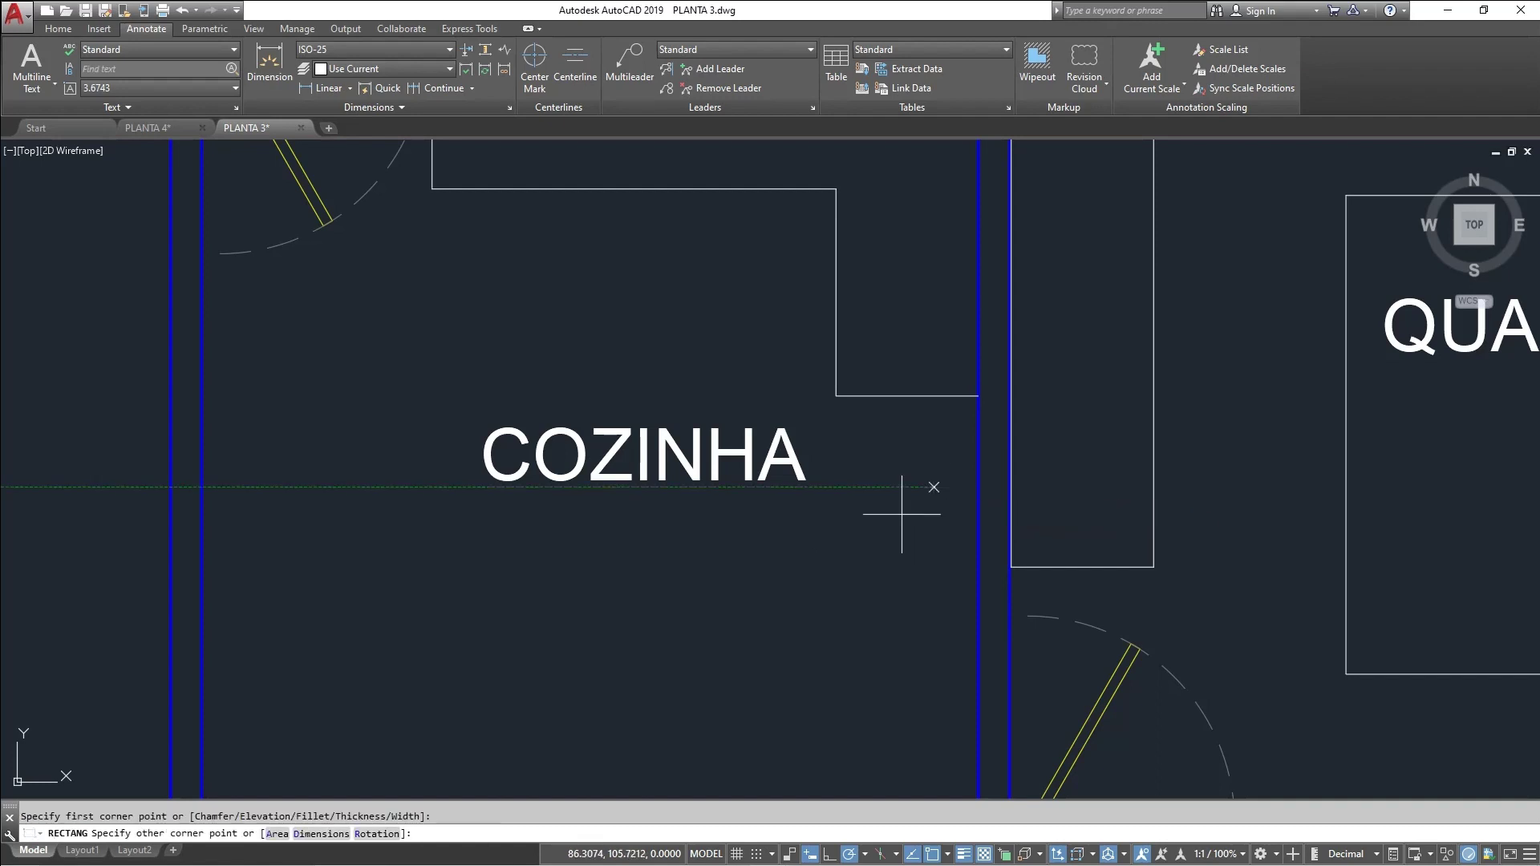
pyautogui.click(935, 487)
pyautogui.write('0.7,0.7')
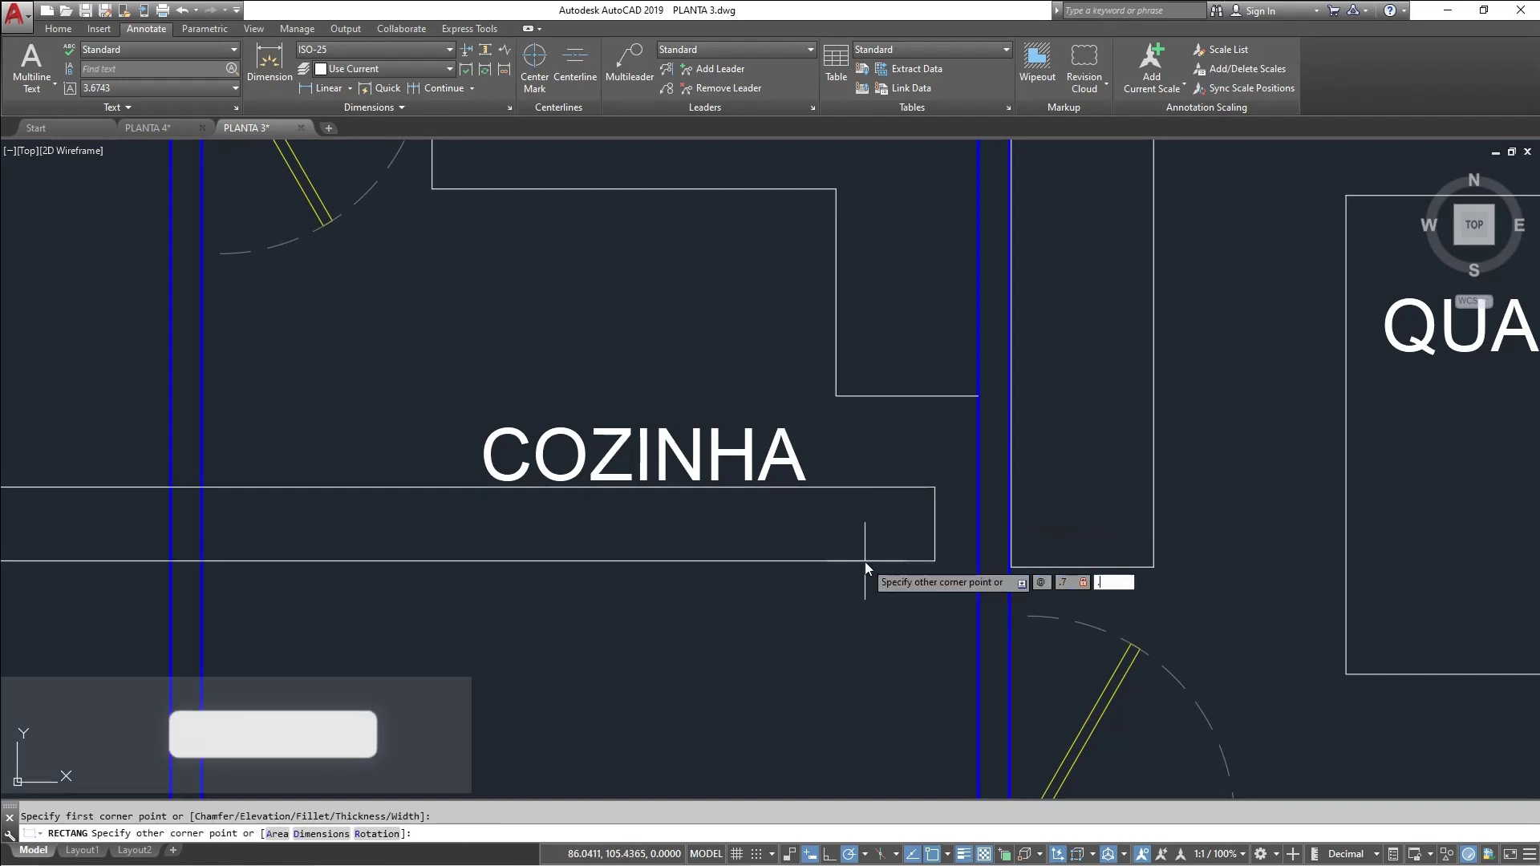
pyautogui.press('Return')
pyautogui.press('Escape')
# Move the 0.7 square to just below the COZINHA countertop, close to the right wall
pyautogui.click(1123, 509)
pyautogui.click(1090, 423)
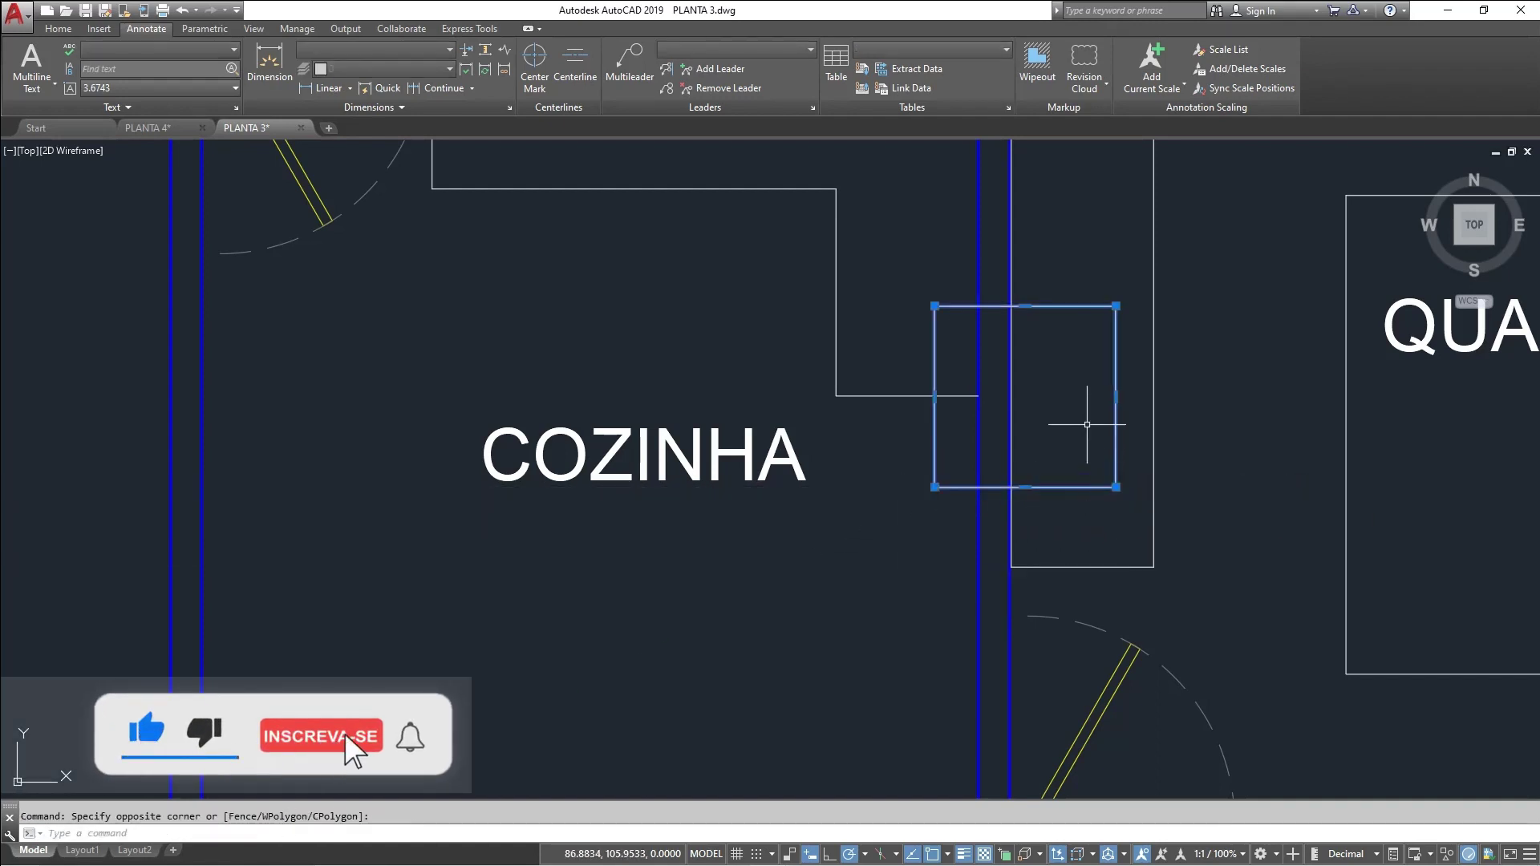
pyautogui.write('M')
pyautogui.press('Return')
pyautogui.click(1092, 420)
pyautogui.click(936, 520)
pyautogui.scroll(-4, 936, 520)
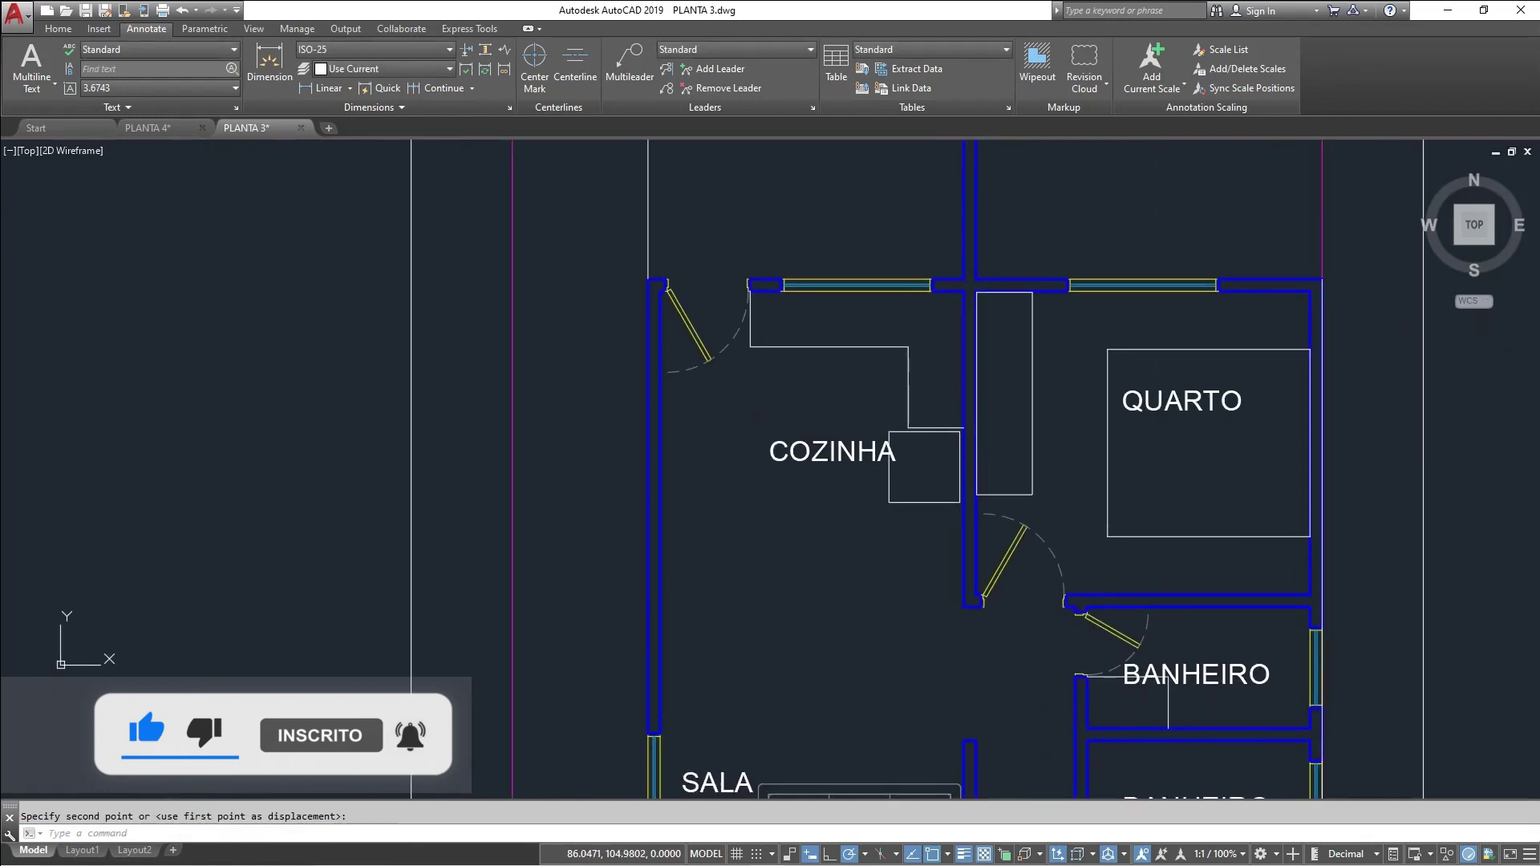
# Start a line at the lower left corner of the wall between the COZINHA and the QUARTO door
pyautogui.scroll(2, 908, 561)
pyautogui.moveTo(908, 561); pyautogui.dragTo(956, 546, button='middle')
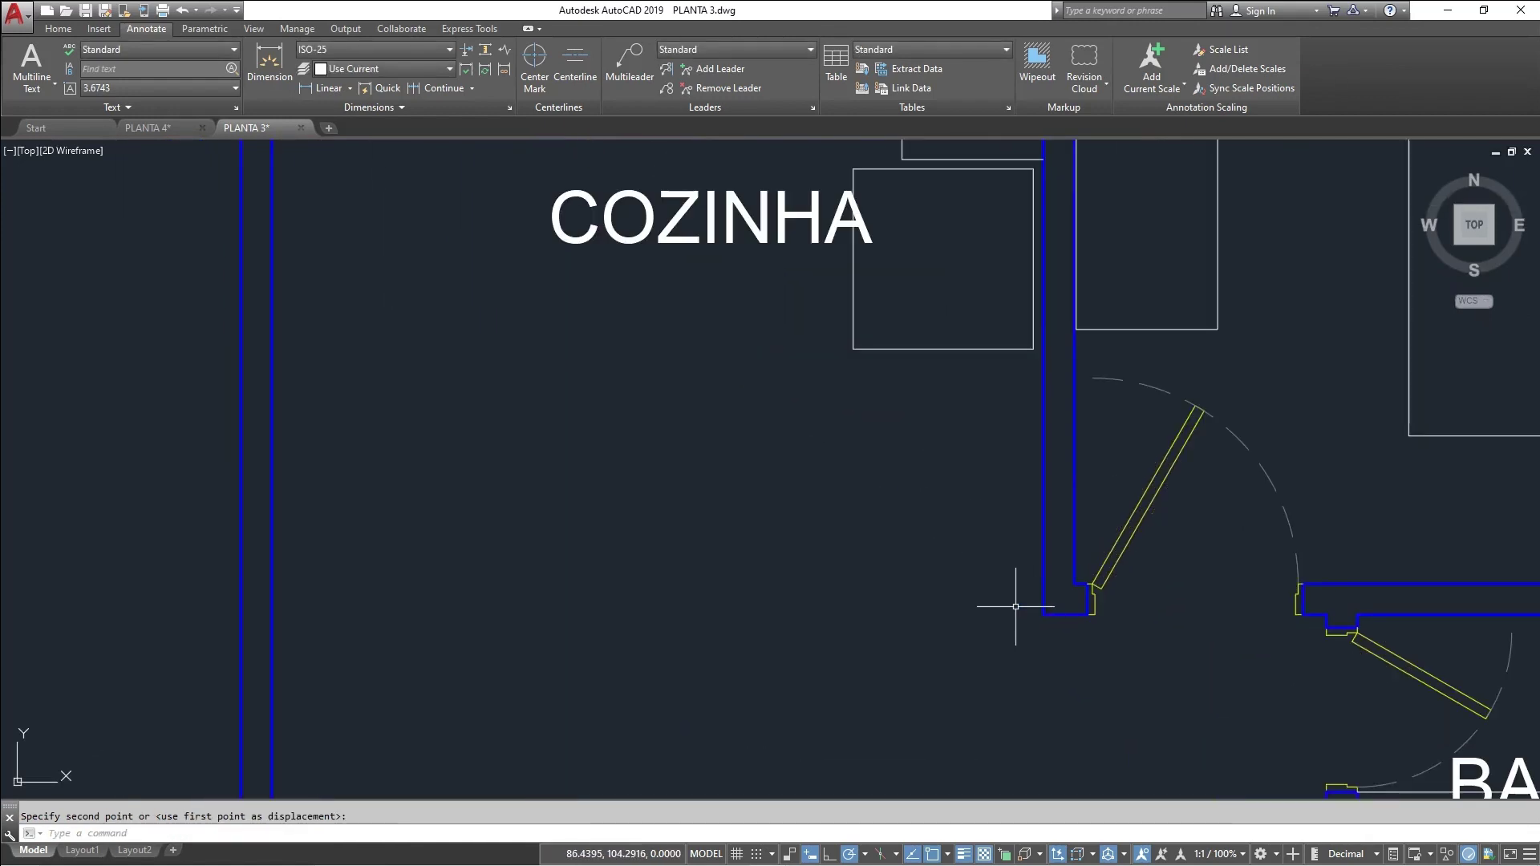
pyautogui.scroll(2, 1016, 606)
pyautogui.write('l')
pyautogui.press('Return')
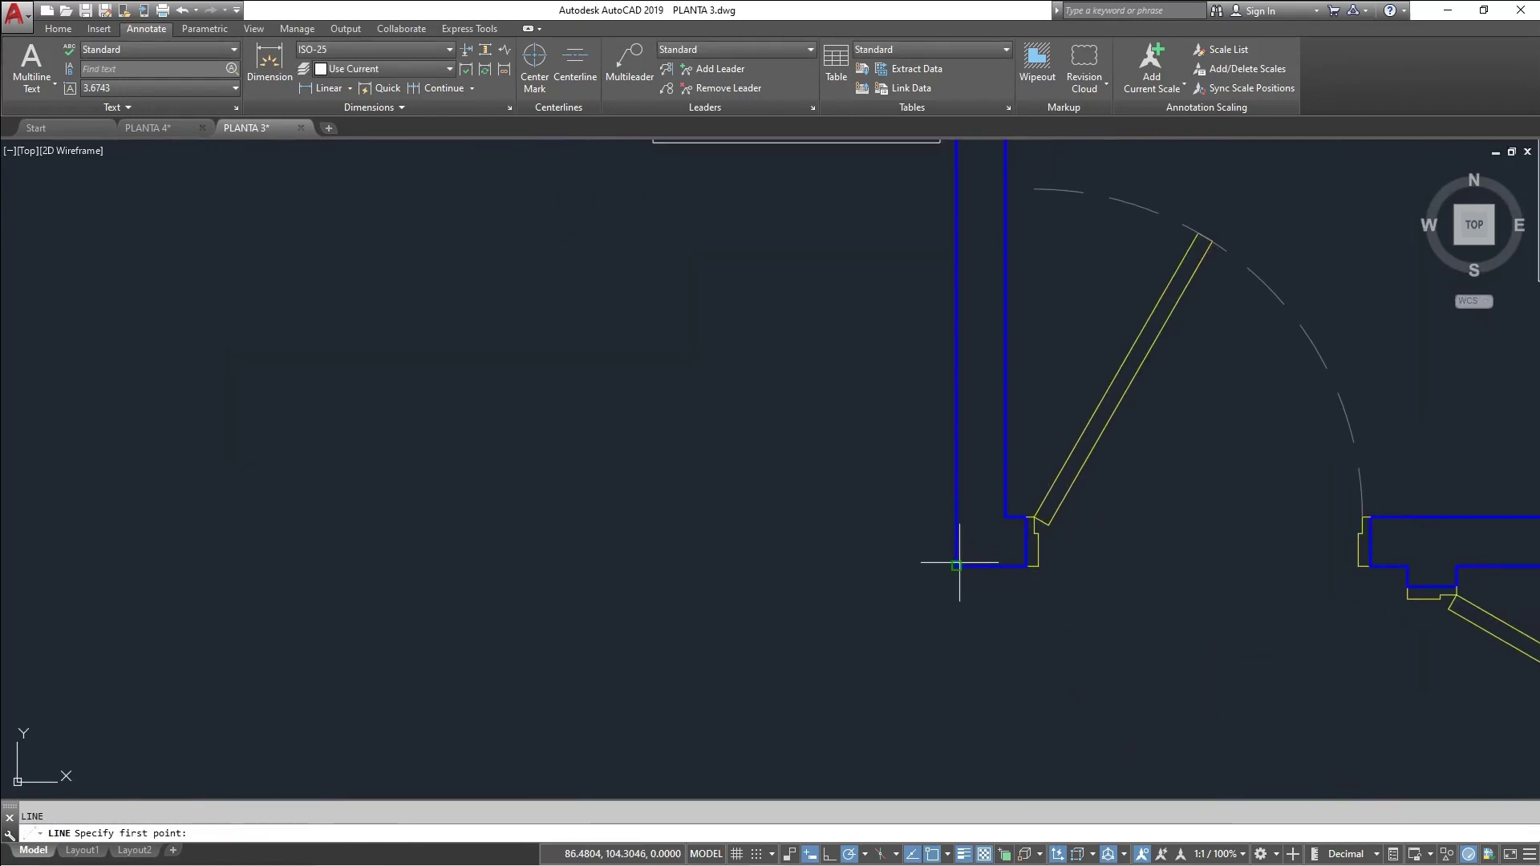
# Draw a counter outline from the kitchen wall's lower corner: 1.8 leftward, 0.35 upward, and back to the wall
pyautogui.click(958, 566)
pyautogui.scroll(-2, 1132, 566)
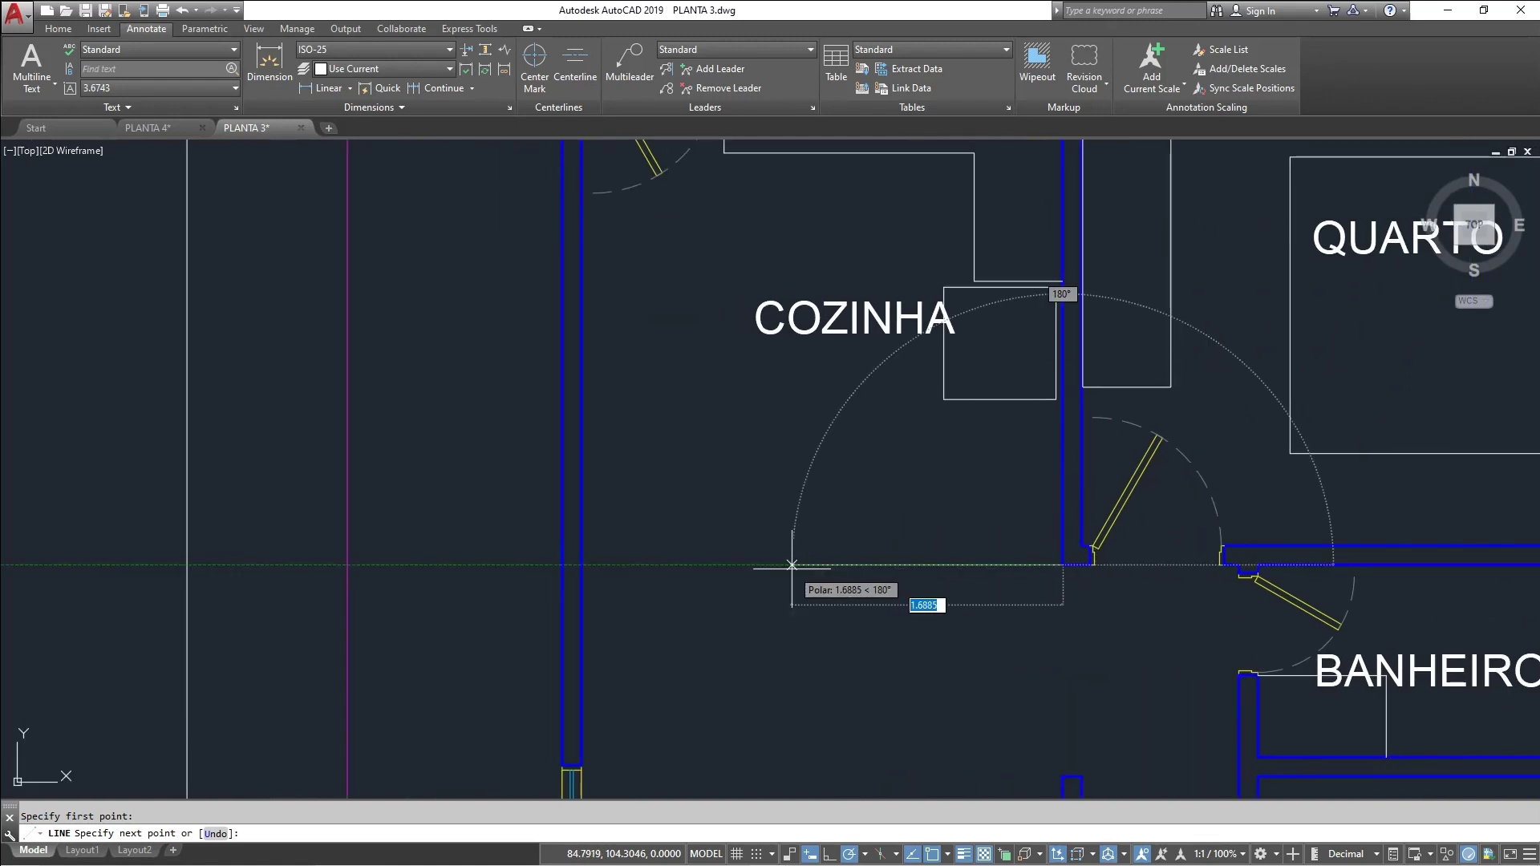
pyautogui.write('1.8')
pyautogui.press('Return')
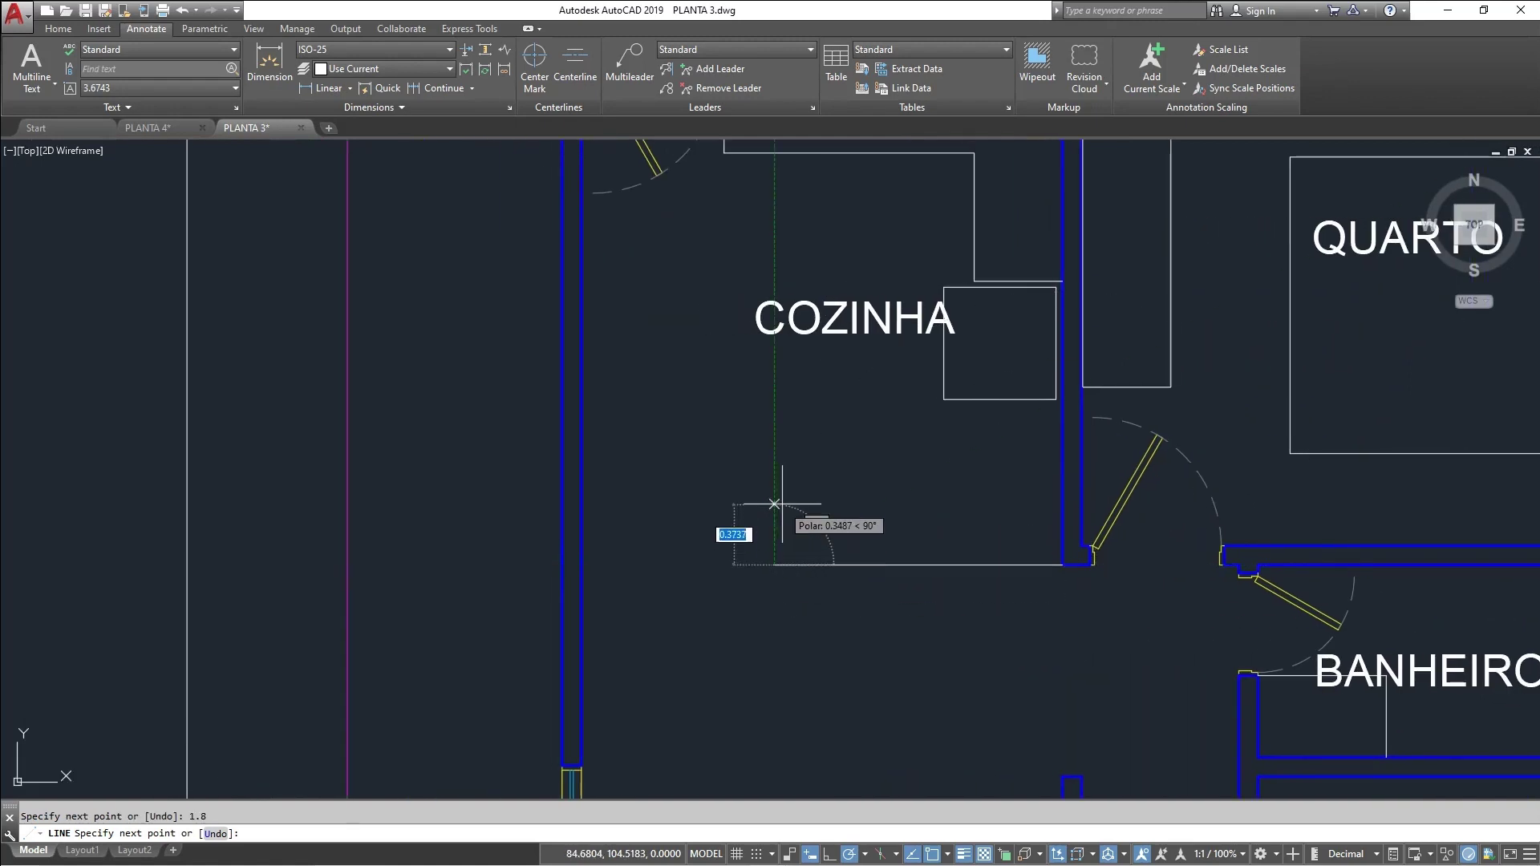
pyautogui.write('.')
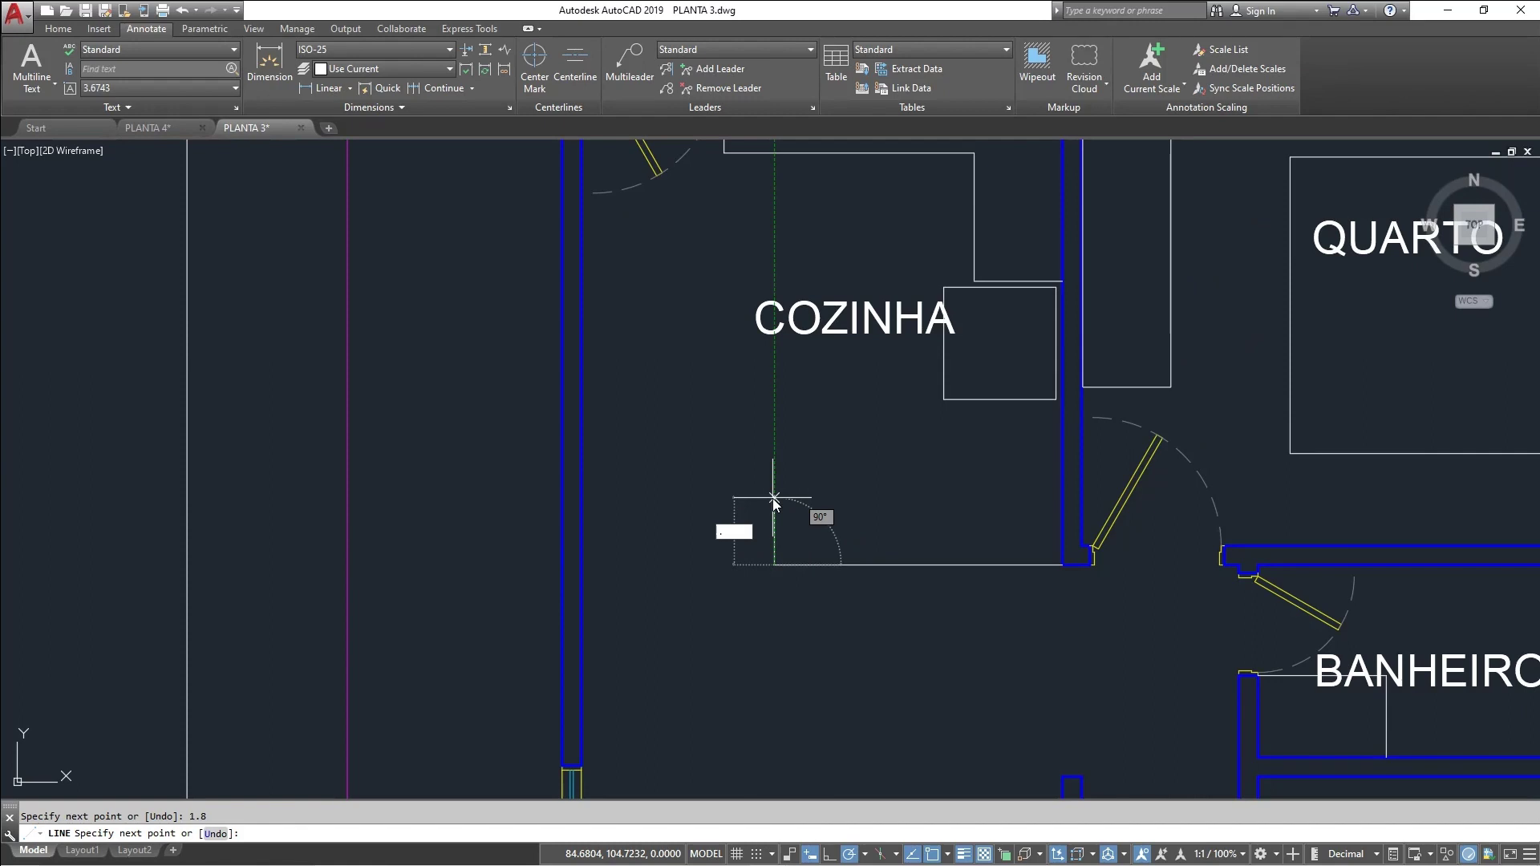
pyautogui.write('6743')
pyautogui.press('Return')
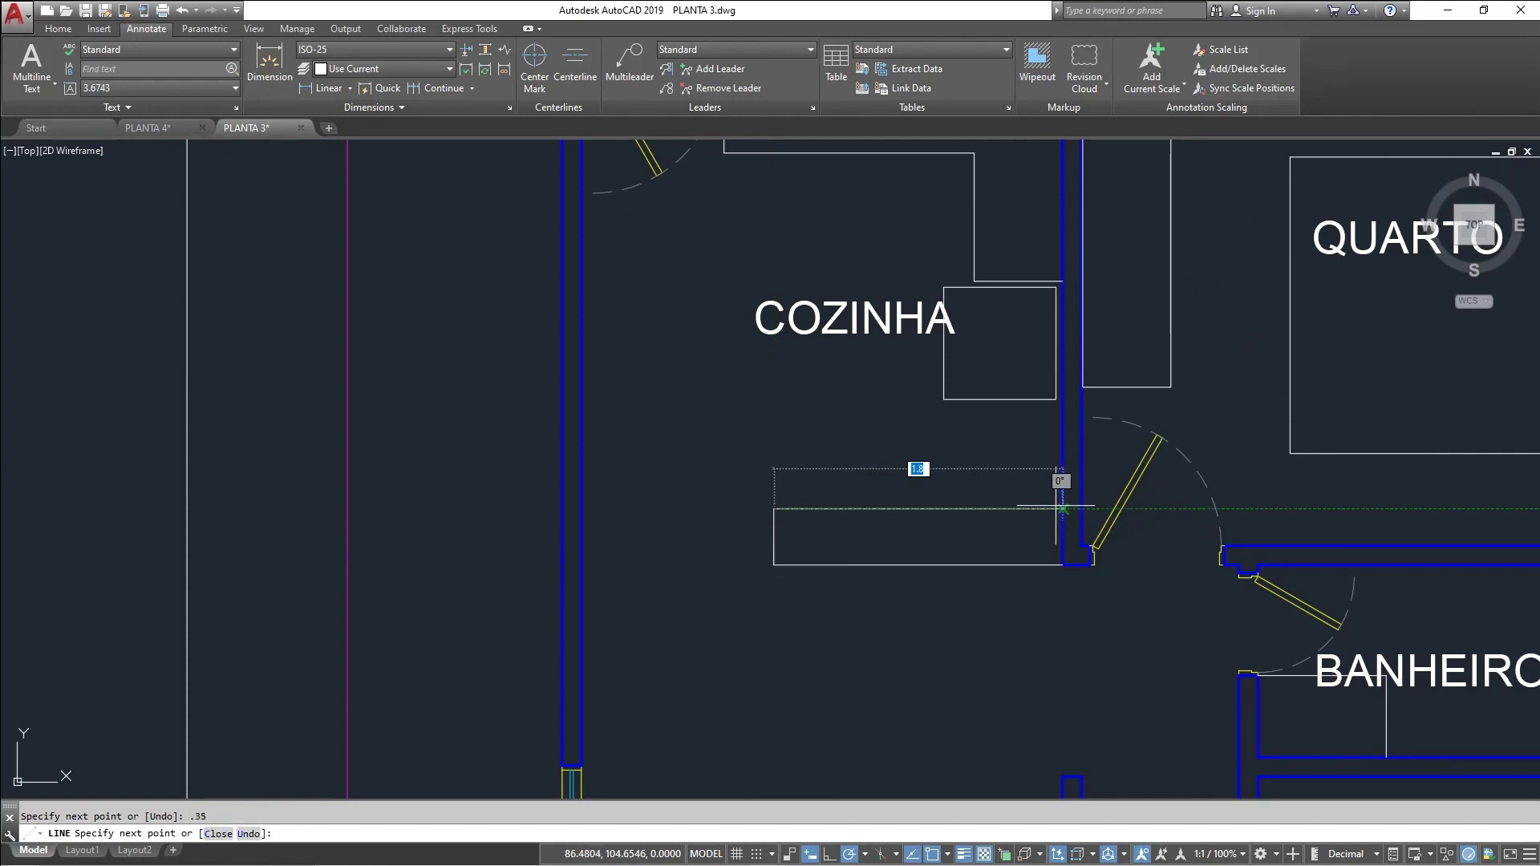
pyautogui.click(1063, 509)
pyautogui.press('Escape')
# Move the counter outline's upper line 0.05 upward
pyautogui.moveTo(945, 547); pyautogui.dragTo(817, 490, button='middle')
pyautogui.scroll(2, 820, 446)
pyautogui.scroll(-2, 925, 441)
pyautogui.click(826, 463)
pyautogui.click(811, 434)
pyautogui.write('m')
pyautogui.press('Return')
pyautogui.click(936, 421)
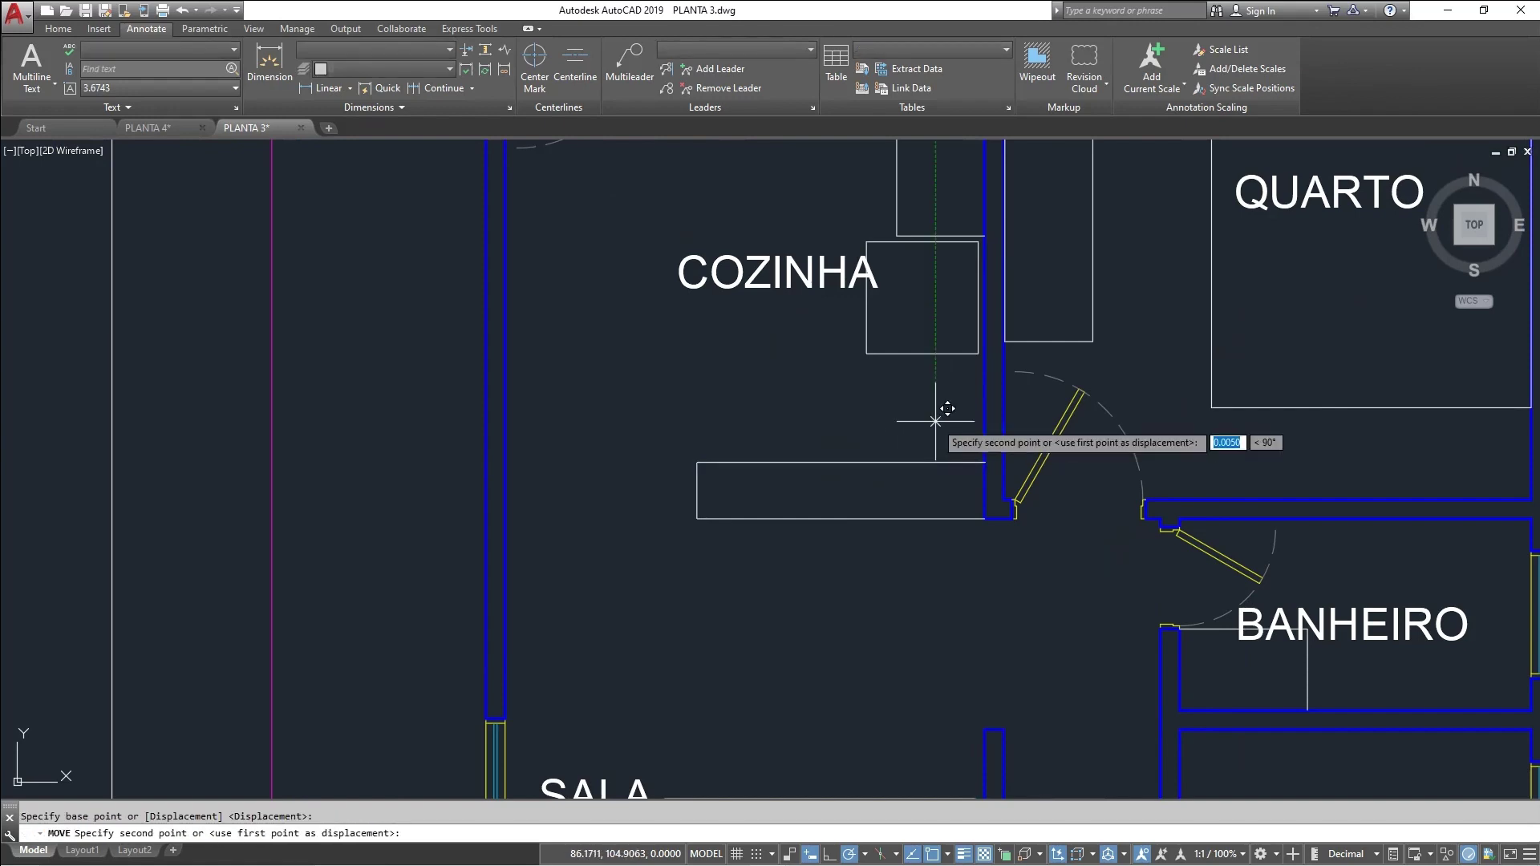
pyautogui.write('.')
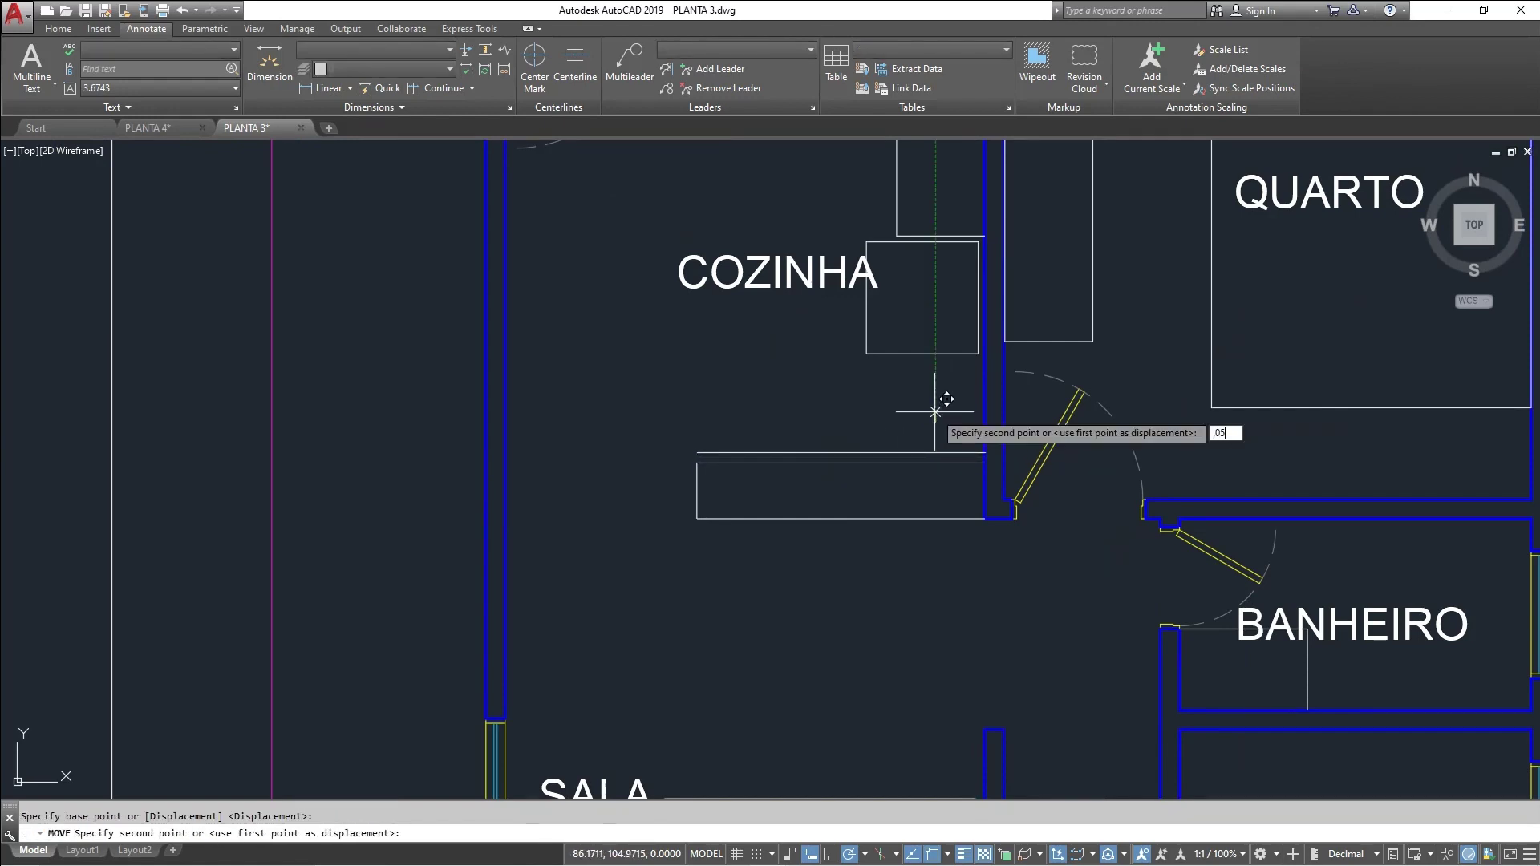
pyautogui.write('05')
pyautogui.press('Return')
pyautogui.press('Escape')
# Extend the counter's short end line up to the raised upper line to close the outline
pyautogui.scroll(4, 701, 468)
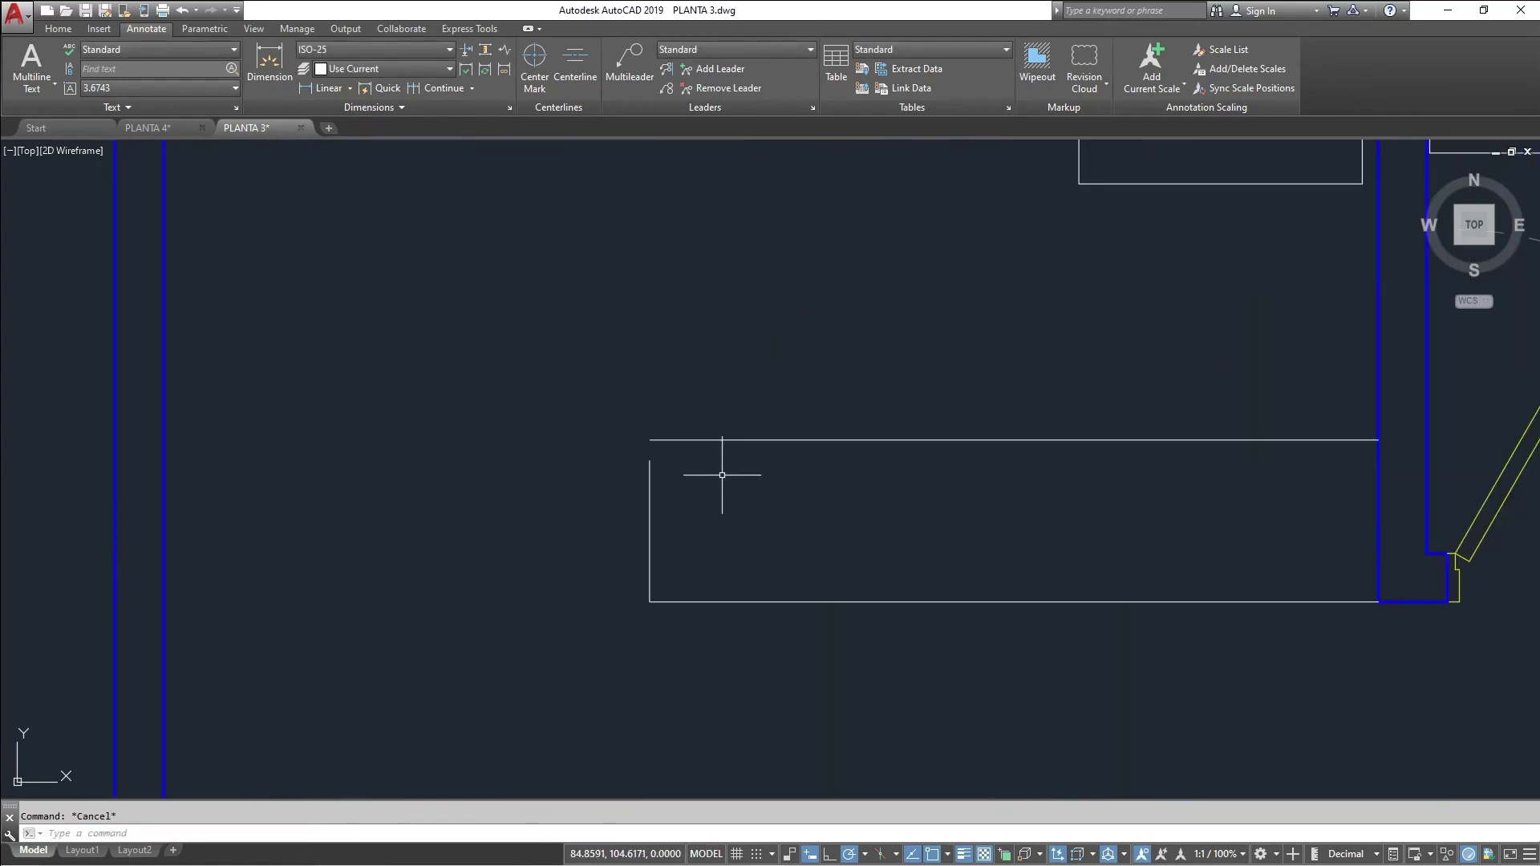
pyautogui.press('Escape')
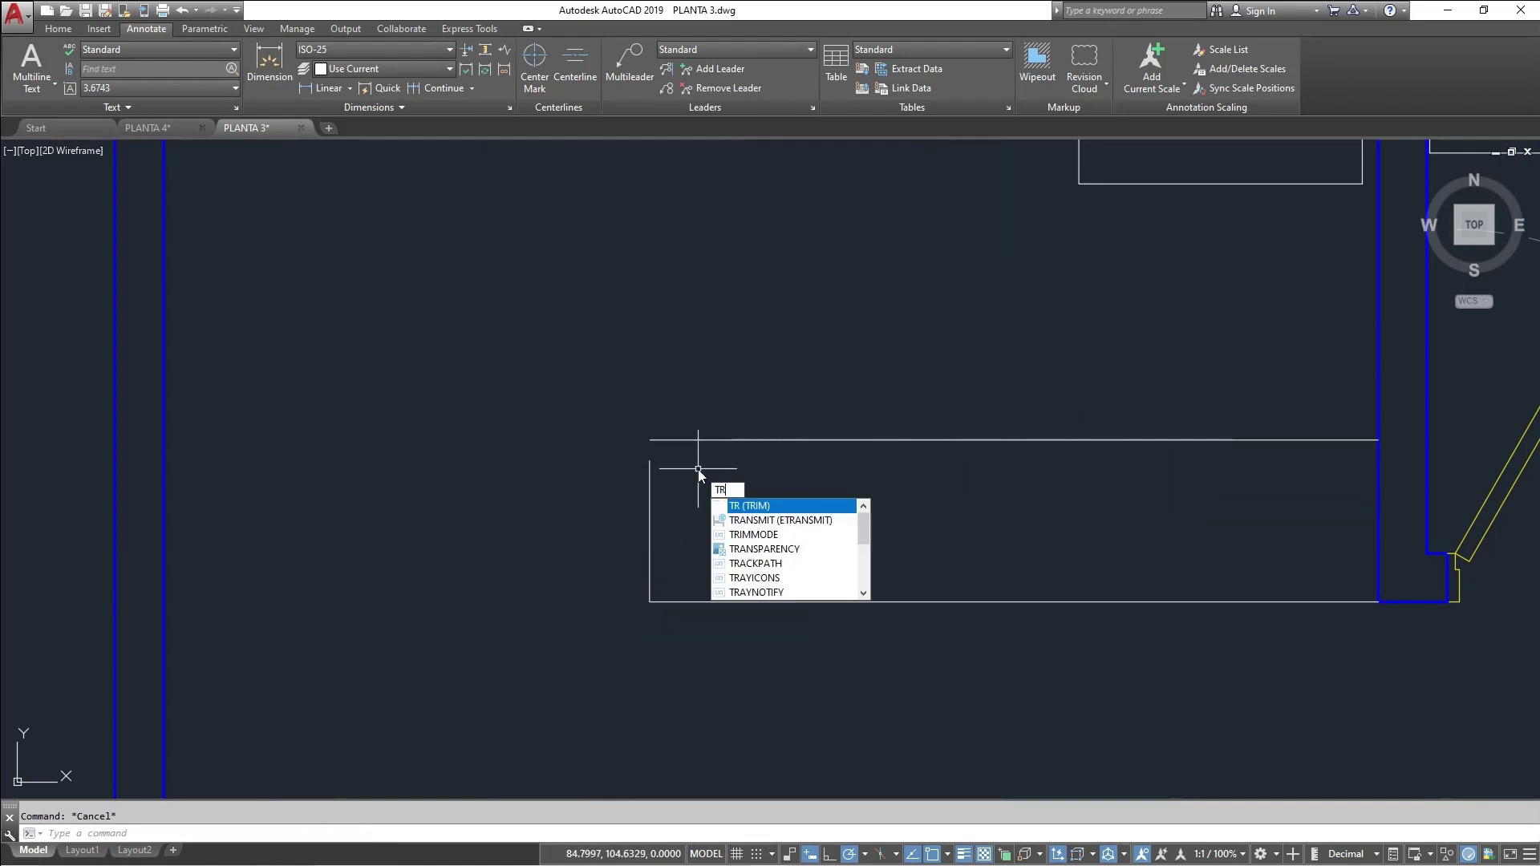
pyautogui.press('Return')
pyautogui.press('Return')
pyautogui.keyDown('shift'); pyautogui.click(715, 539); pyautogui.keyUp('shift')
pyautogui.keyDown('shift'); pyautogui.click(636, 539); pyautogui.keyUp('shift')
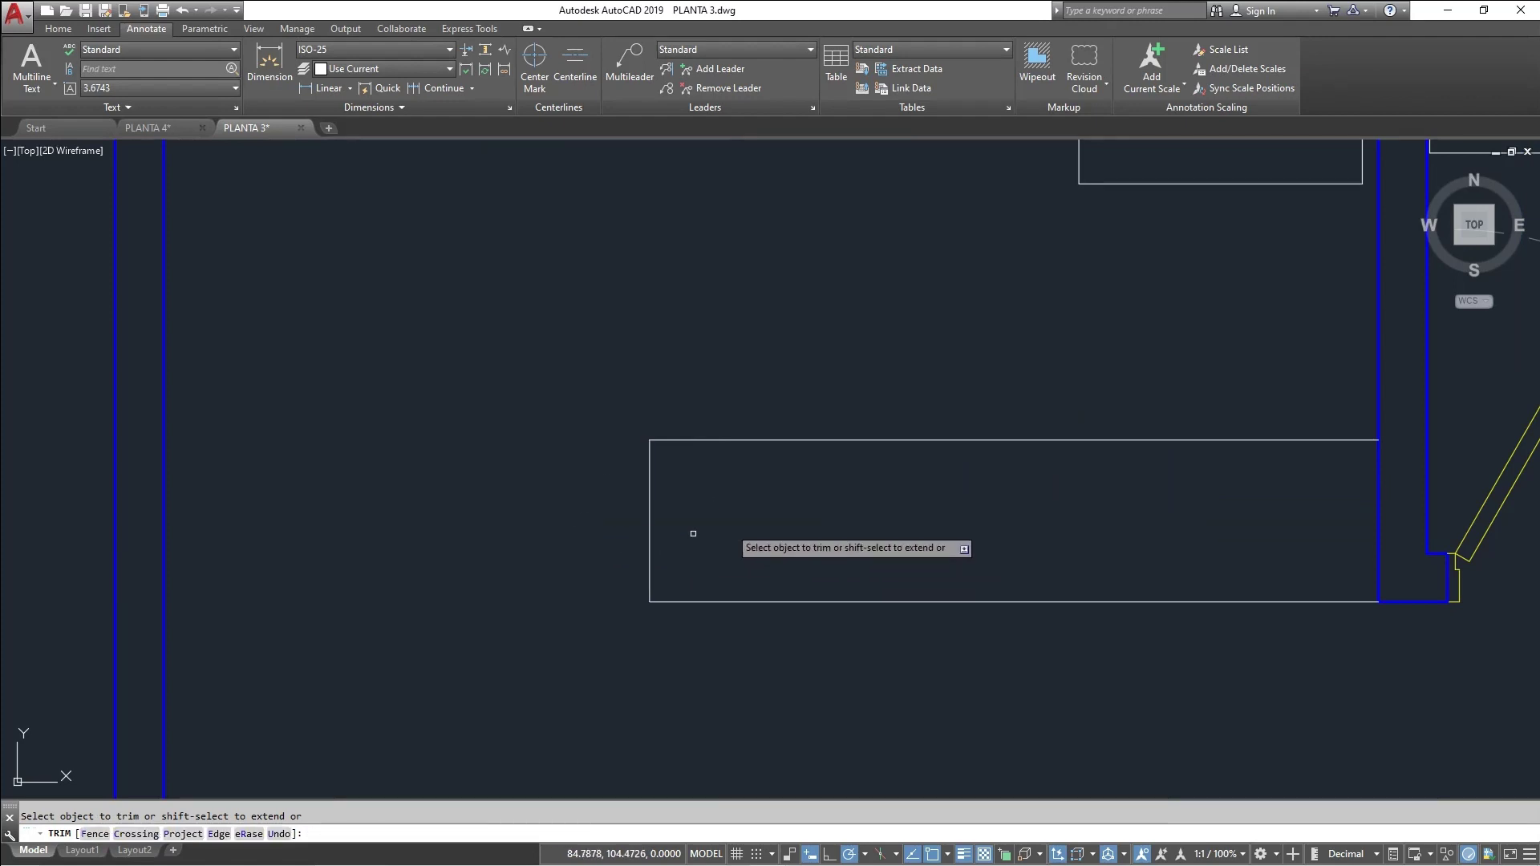
pyautogui.press('Escape')
# Draw a line along the inner face of the upper bathroom's window wall, from corner to corner
pyautogui.scroll(-4, 922, 513)
pyautogui.moveTo(923, 513); pyautogui.dragTo(683, 417, button='middle')
pyautogui.scroll(2, 564, 509)
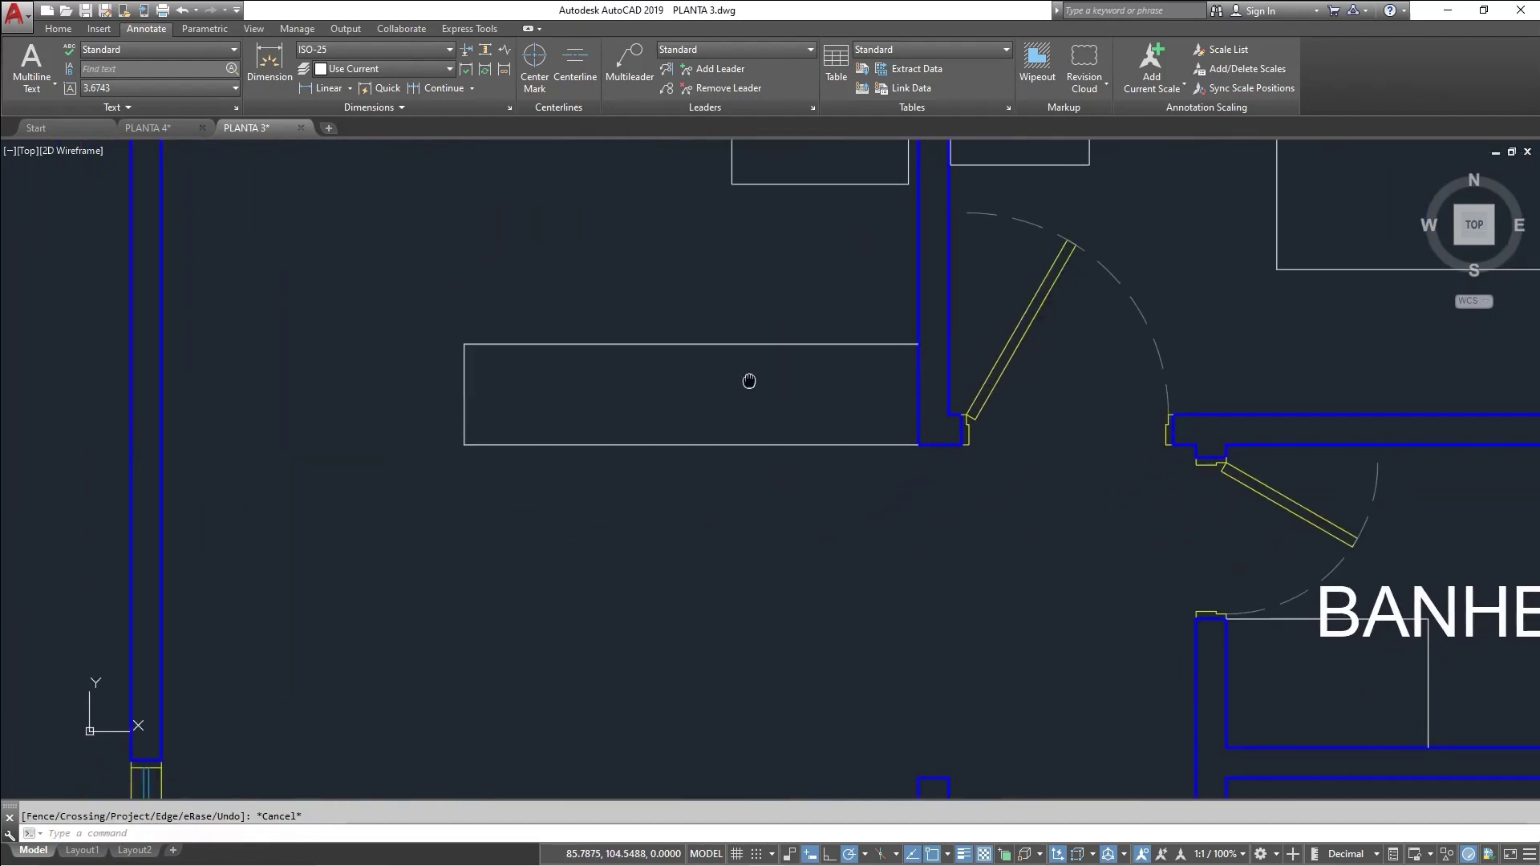
pyautogui.moveTo(586, 380)
pyautogui.mouseDown(button='middle')
pyautogui.moveTo(605, 371)
pyautogui.moveTo(535, 430)
pyautogui.moveTo(484, 439)
pyautogui.moveTo(547, 422)
pyautogui.mouseUp(button='middle')
pyautogui.moveTo(759, 492); pyautogui.dragTo(781, 522, button='middle')
pyautogui.scroll(-4, 784, 513)
pyautogui.moveTo(833, 582); pyautogui.dragTo(734, 326, button='middle')
pyautogui.scroll(-2, 754, 331)
pyautogui.moveTo(781, 382); pyautogui.dragTo(683, 380, button='middle')
pyautogui.scroll(4, 825, 403)
pyautogui.scroll(2, 825, 403)
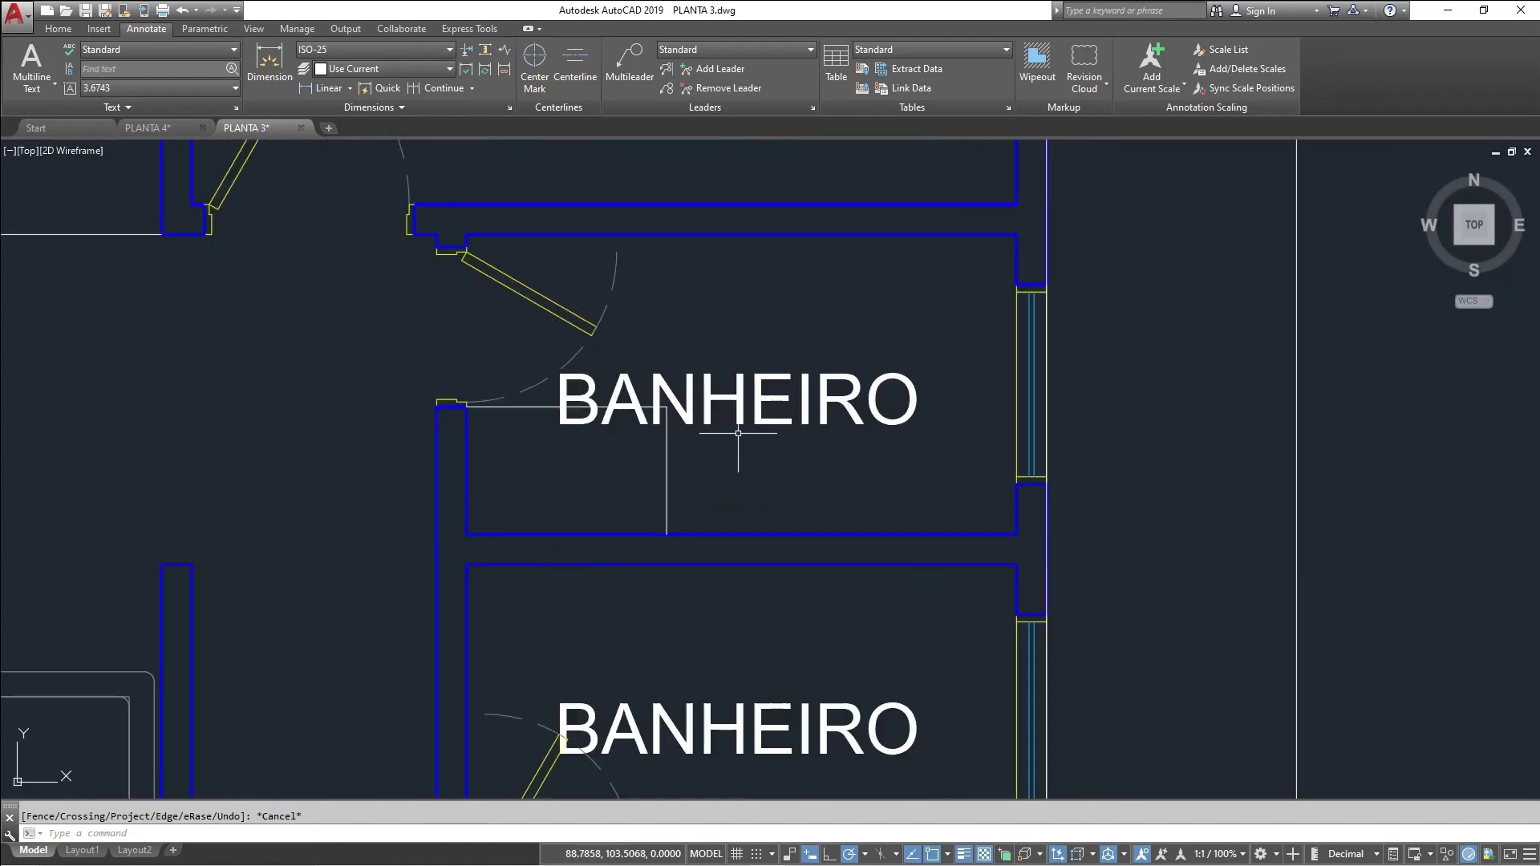
pyautogui.scroll(-4, 851, 393)
pyautogui.scroll(4, 841, 411)
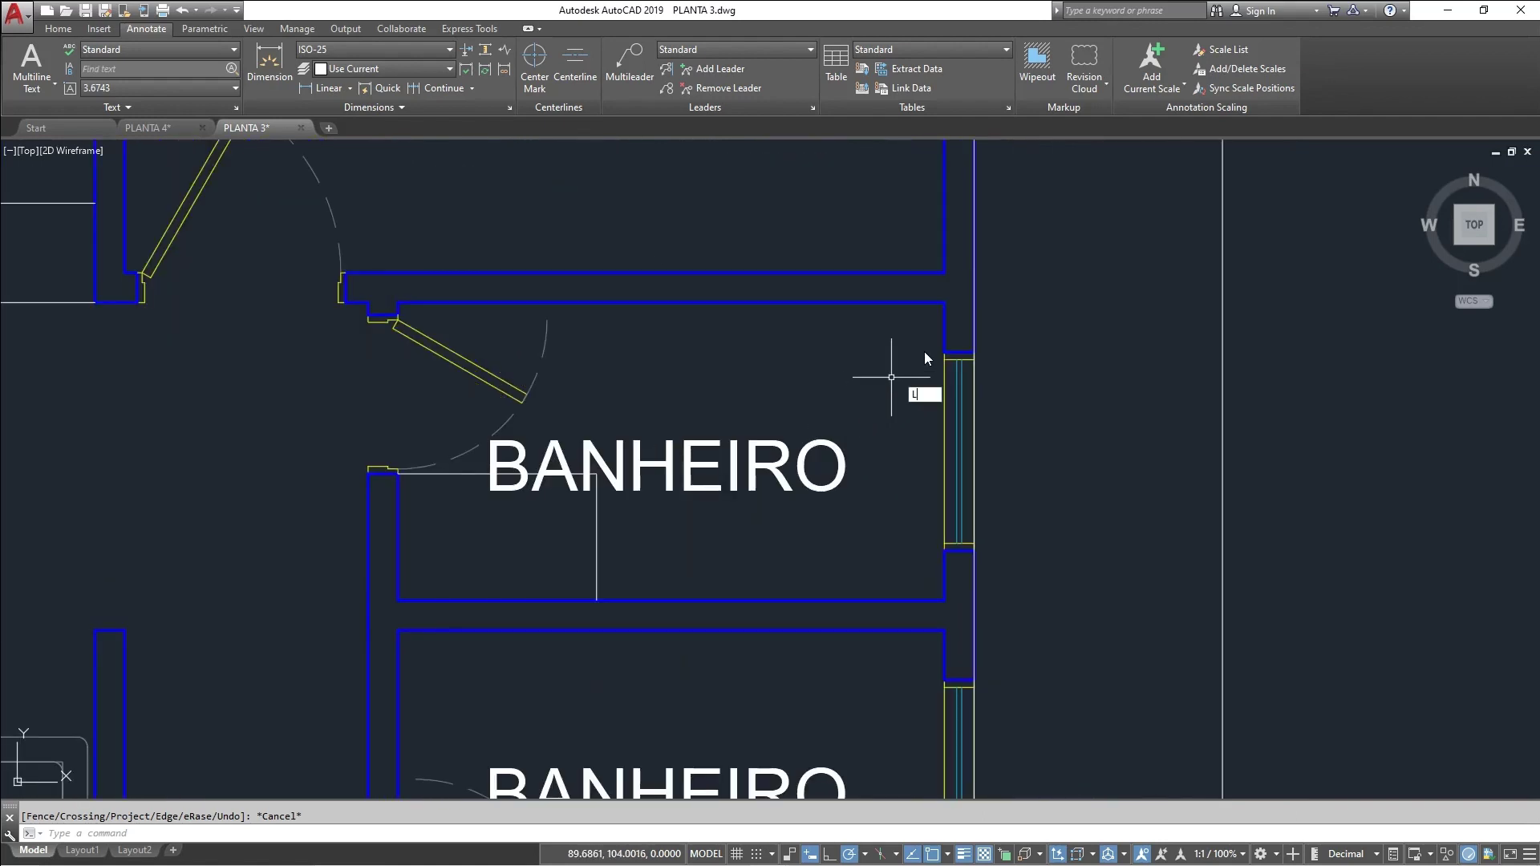
pyautogui.press('Return')
pyautogui.click(944, 302)
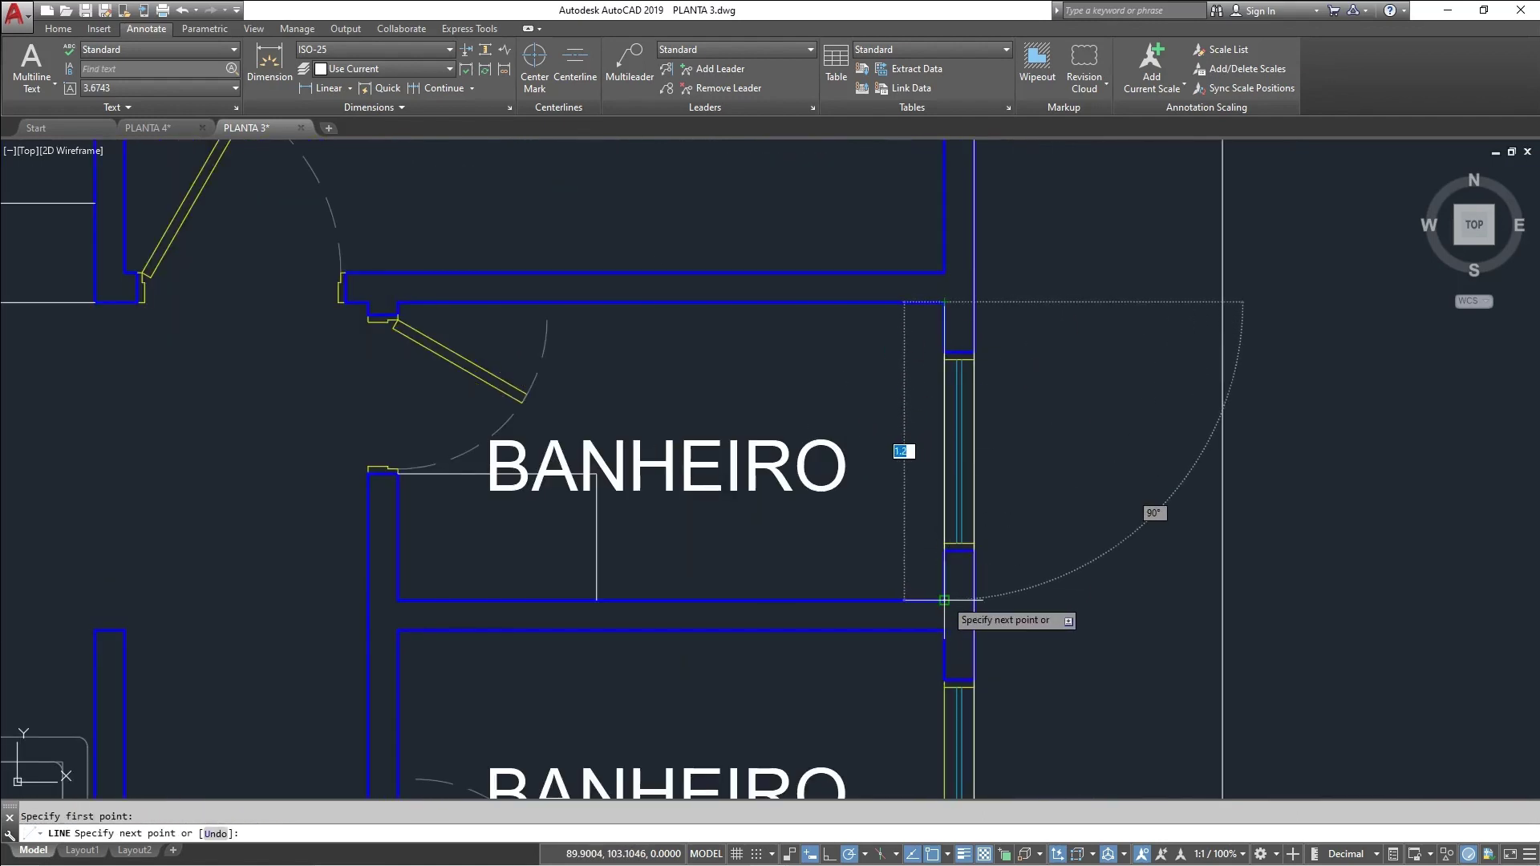
pyautogui.press('Escape')
# Move the new bathroom line 0.8 horizontally away from the window wall into the room
pyautogui.click(947, 573)
pyautogui.moveTo(1144, 504); pyautogui.dragTo(1080, 488, button='middle')
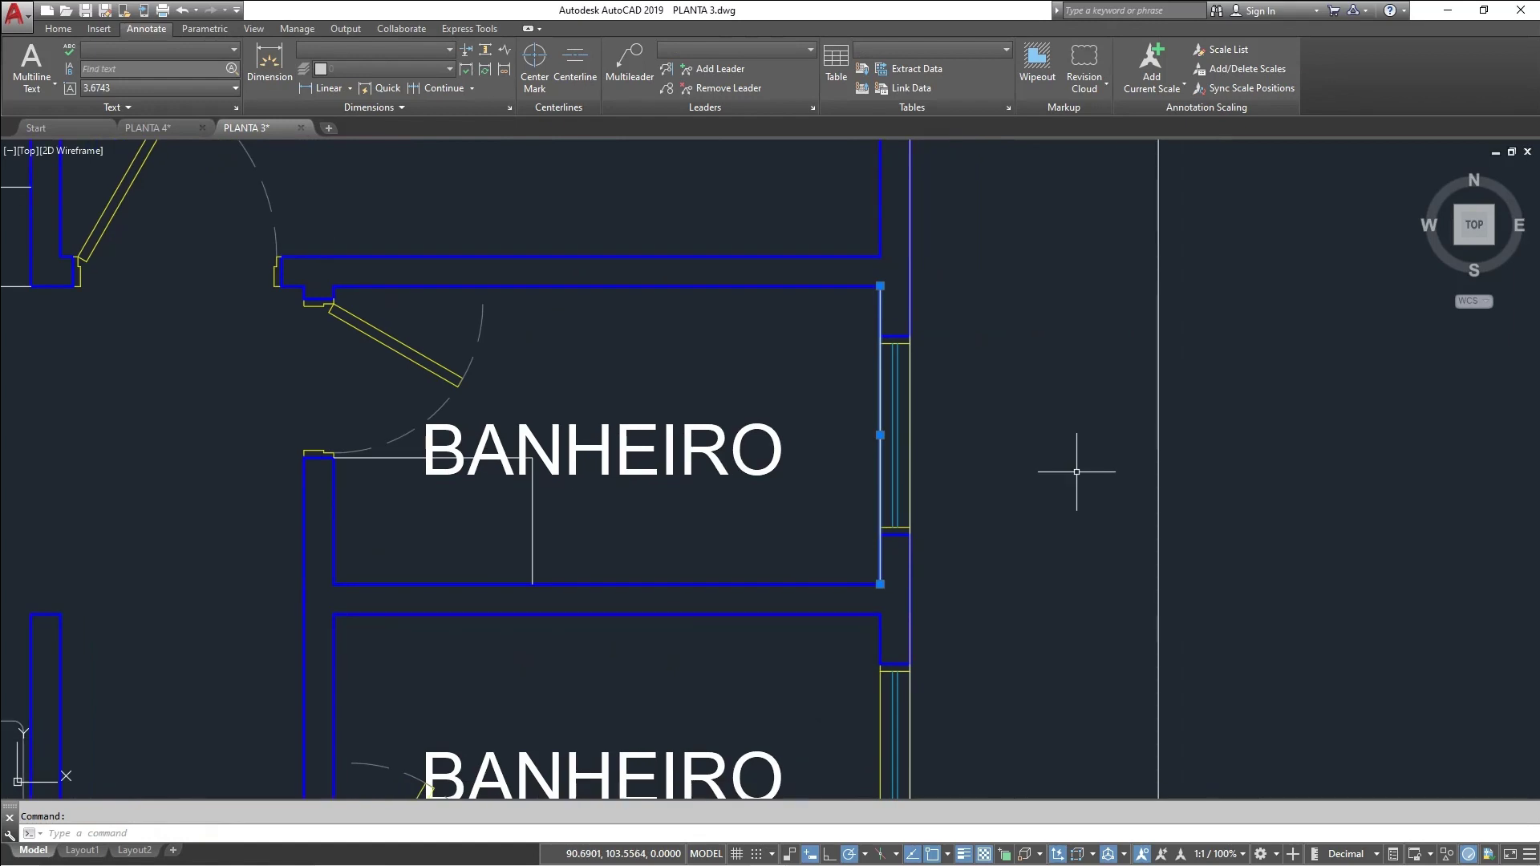
pyautogui.write('m')
pyautogui.press('Return')
pyautogui.click(1083, 470)
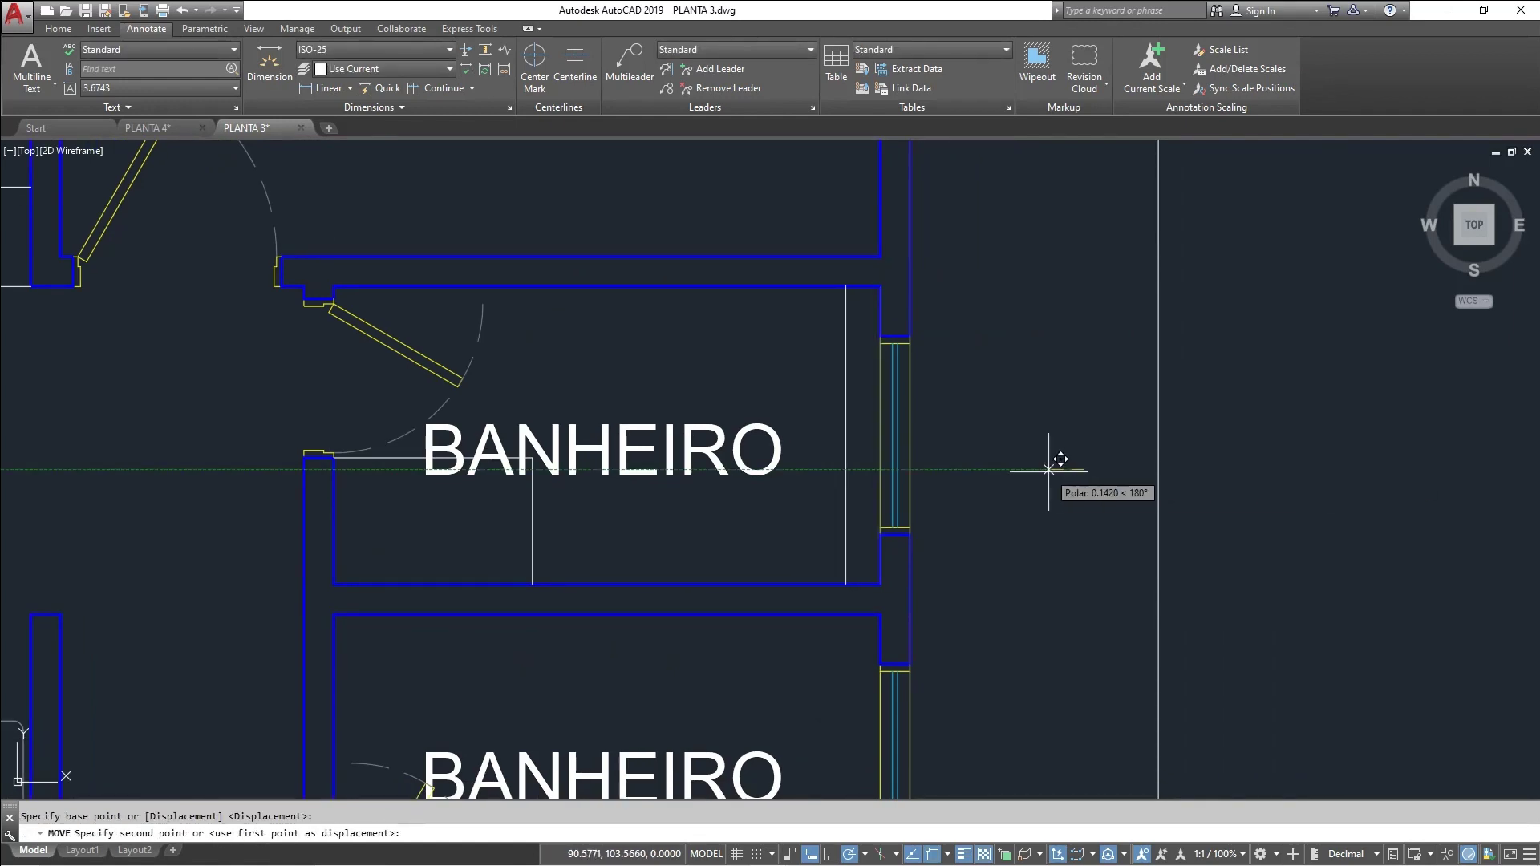
pyautogui.write('.8')
pyautogui.press('Return')
pyautogui.moveTo(702, 434); pyautogui.dragTo(785, 386, button='middle')
pyautogui.click(820, 431)
pyautogui.press('Escape')
pyautogui.moveTo(716, 458); pyautogui.dragTo(723, 485, button='middle')
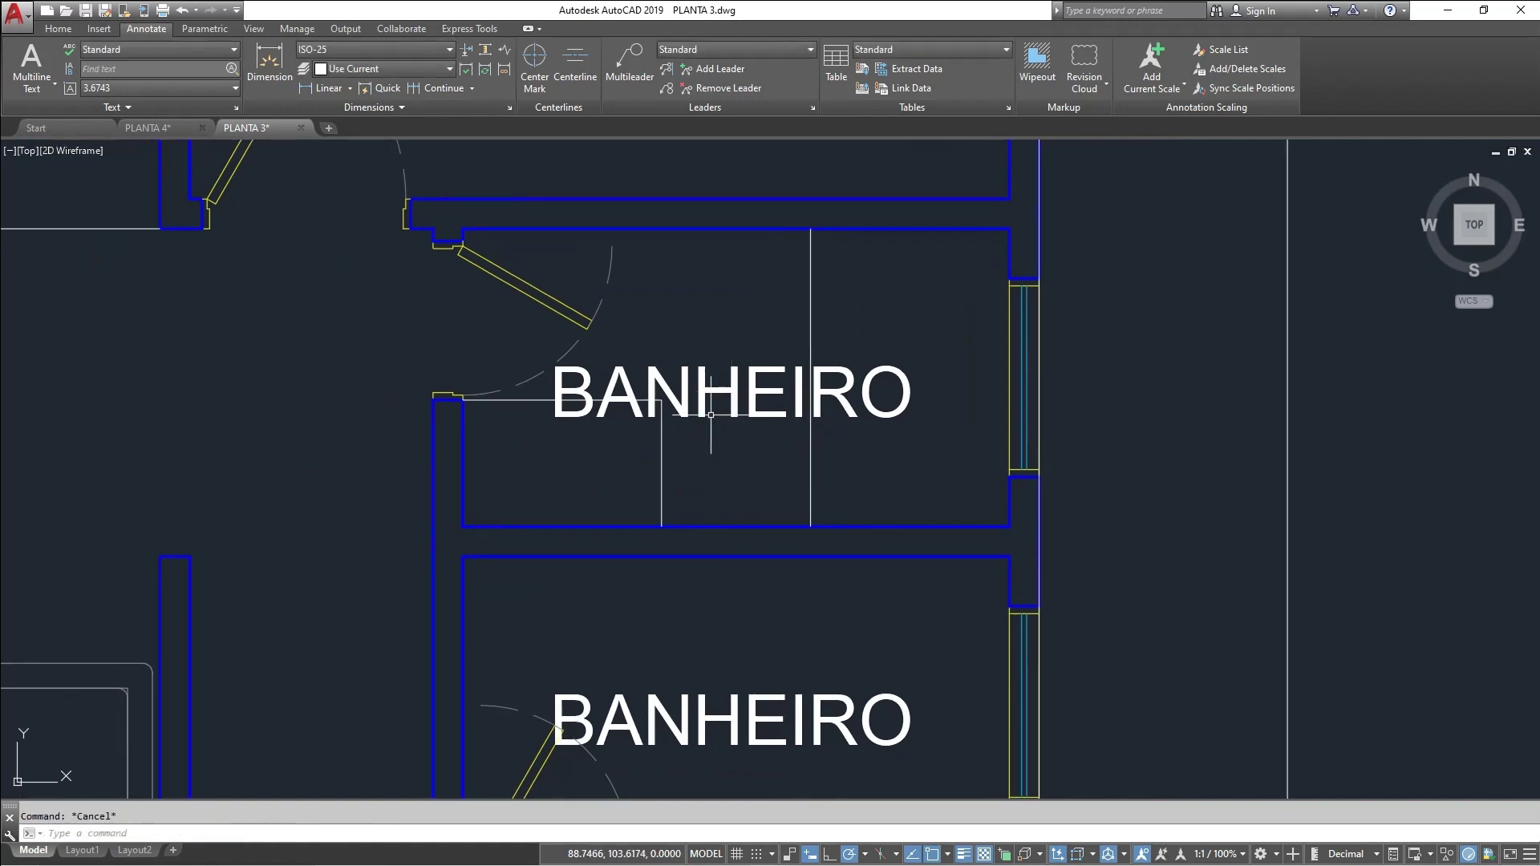
# Draw a rectangle about 0.3 by 0.6 on the upper bathroom's lower wall, against the divider line
pyautogui.write('REC')
pyautogui.press('Return')
pyautogui.click(736, 527)
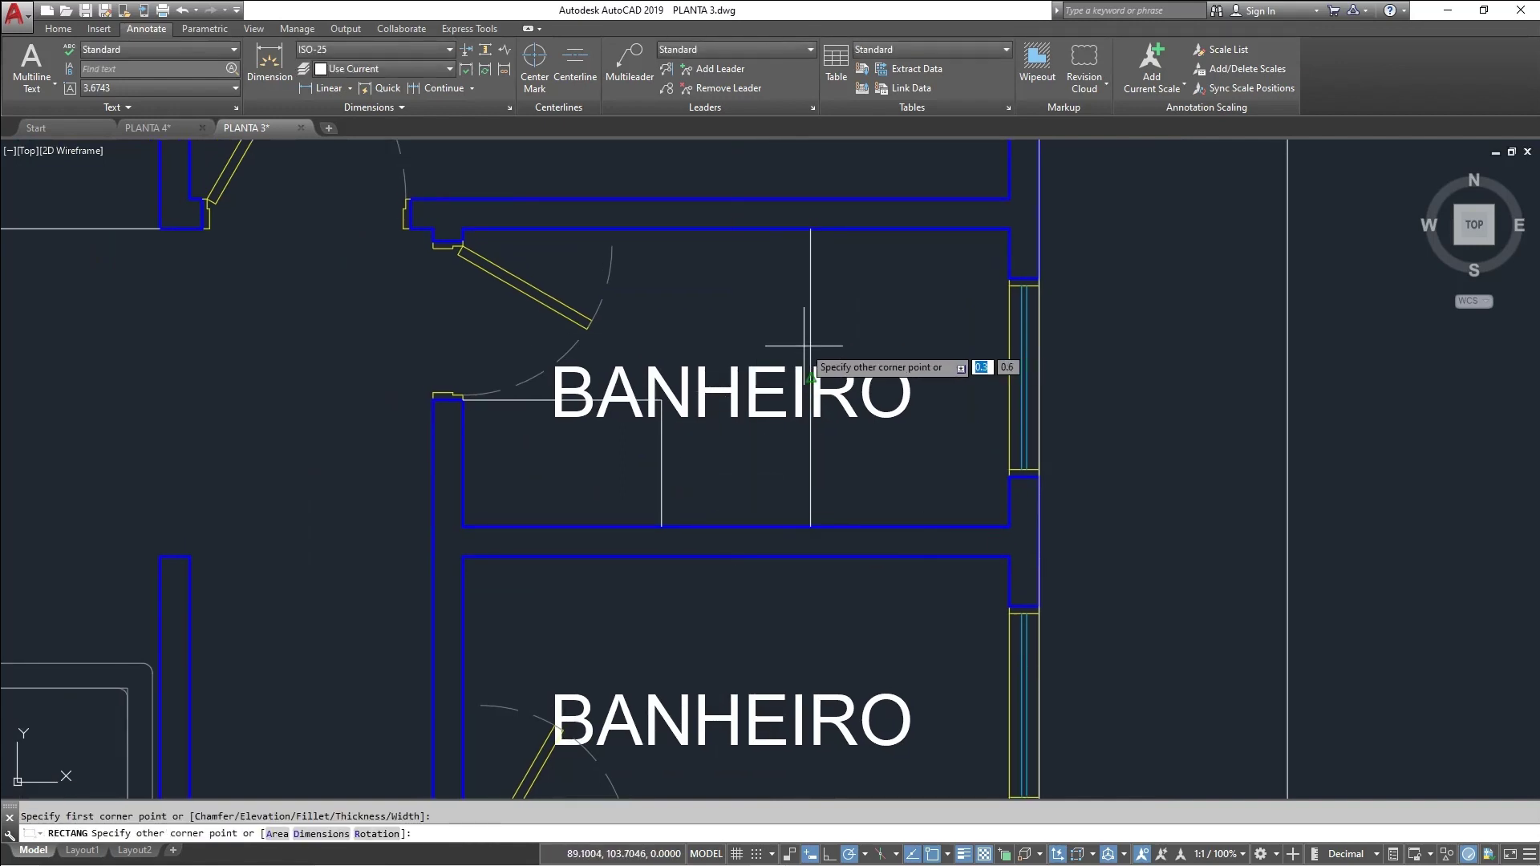
pyautogui.click(811, 378)
pyautogui.press('Escape')
# Widen the bathroom rectangle by stretching its left edge outward, and move it left away from the divider line
pyautogui.click(887, 521)
pyautogui.click(739, 455)
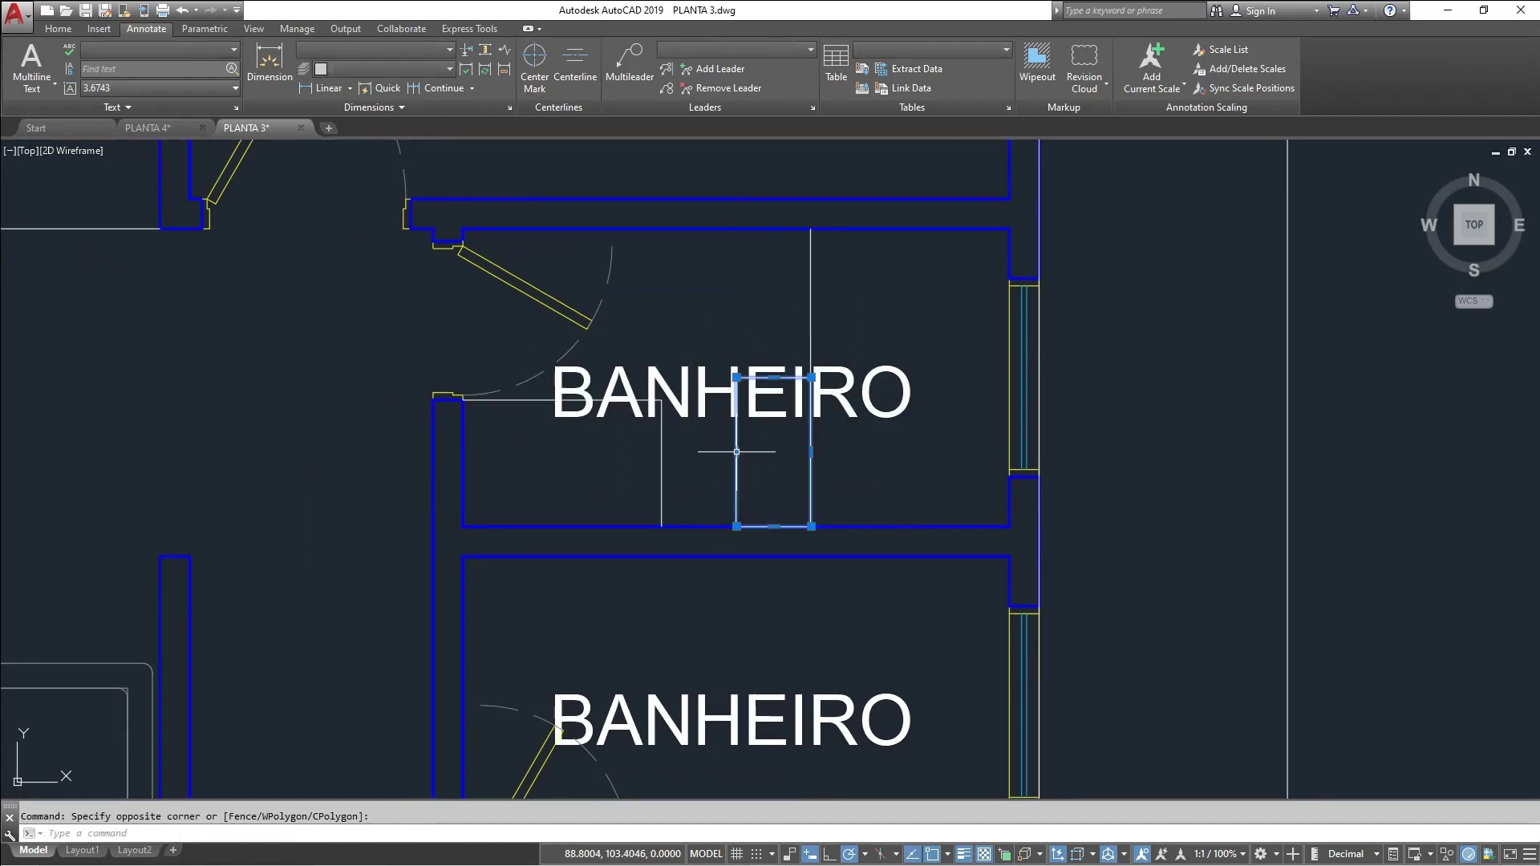
pyautogui.click(737, 452)
pyautogui.write('M')
pyautogui.press('Return')
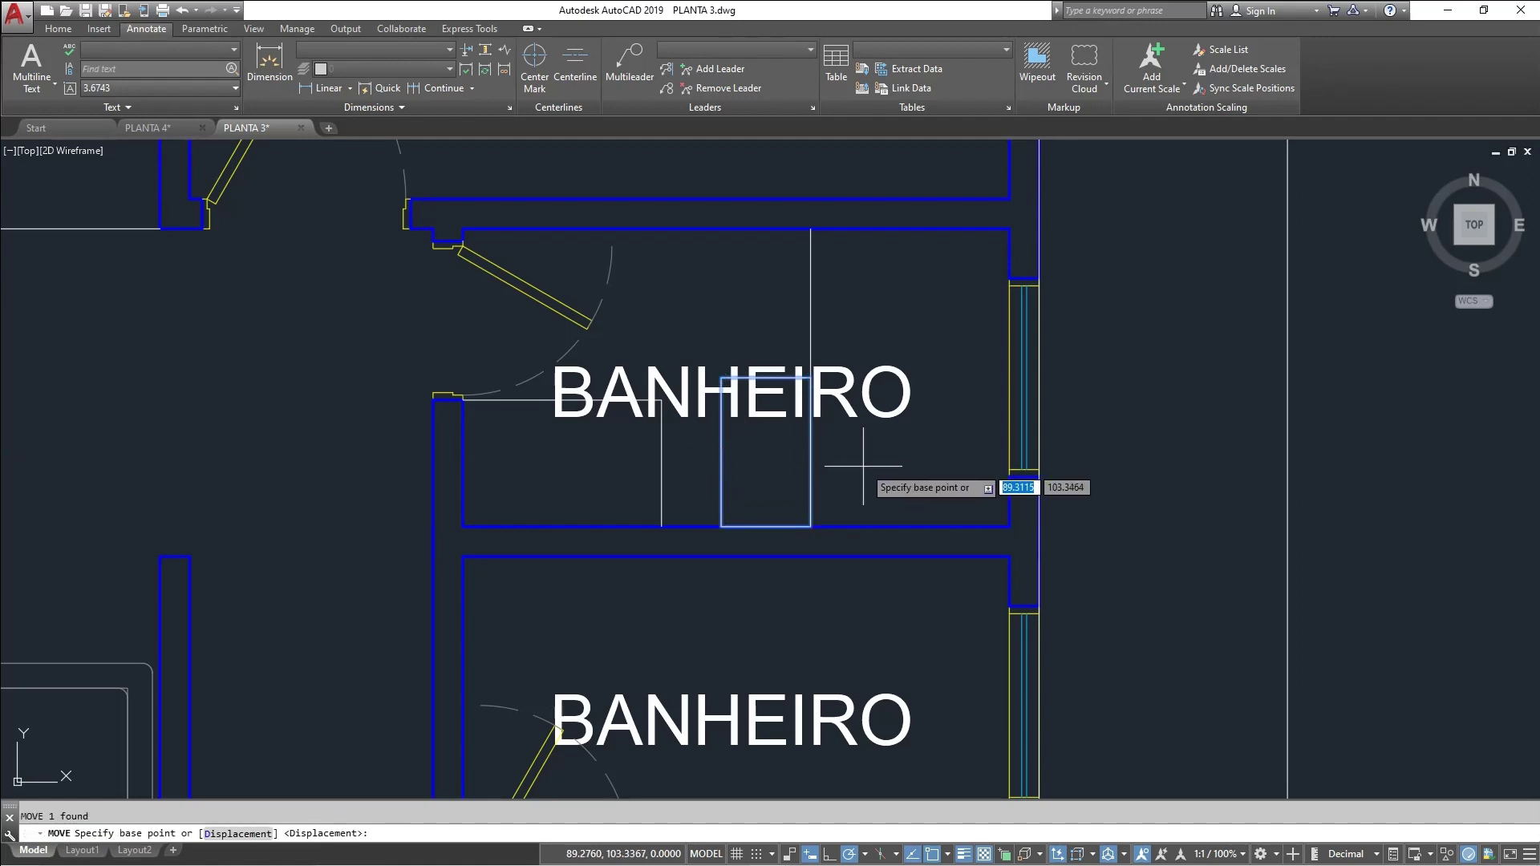
pyautogui.click(865, 467)
pyautogui.click(840, 469)
# Draw a 0.4 by 0.55 rectangle near the right wall of the open area above the kitchen
pyautogui.scroll(-4, 766, 457)
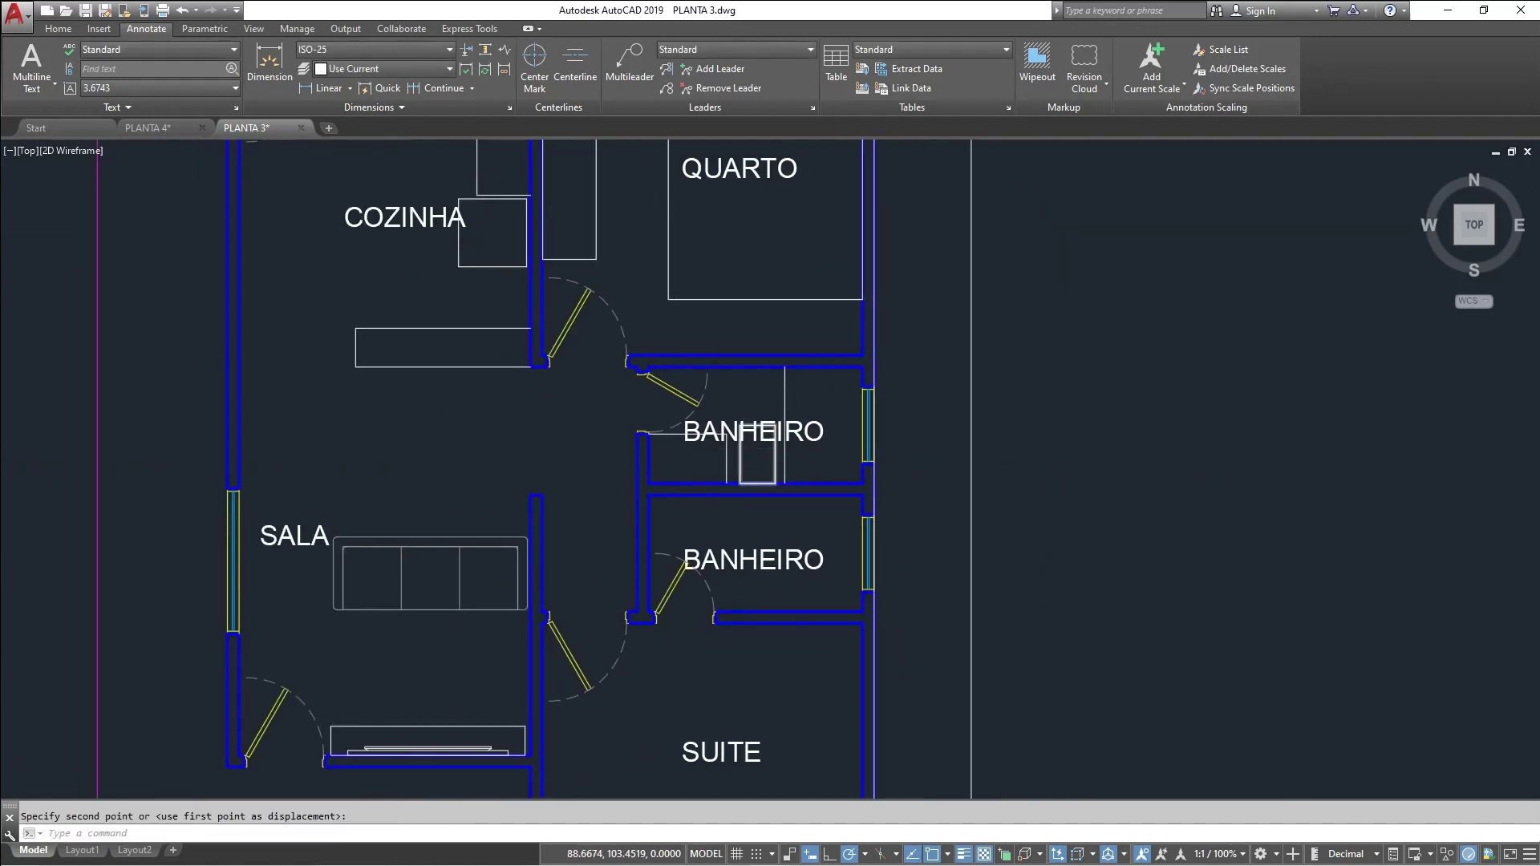
pyautogui.scroll(4, 736, 454)
pyautogui.scroll(-2, 759, 474)
pyautogui.moveTo(759, 473)
pyautogui.mouseDown(button='middle')
pyautogui.moveTo(805, 378)
pyautogui.moveTo(835, 388)
pyautogui.moveTo(740, 491)
pyautogui.mouseUp(button='middle')
pyautogui.scroll(-4, 835, 388)
pyautogui.moveTo(749, 370); pyautogui.dragTo(736, 514, button='middle')
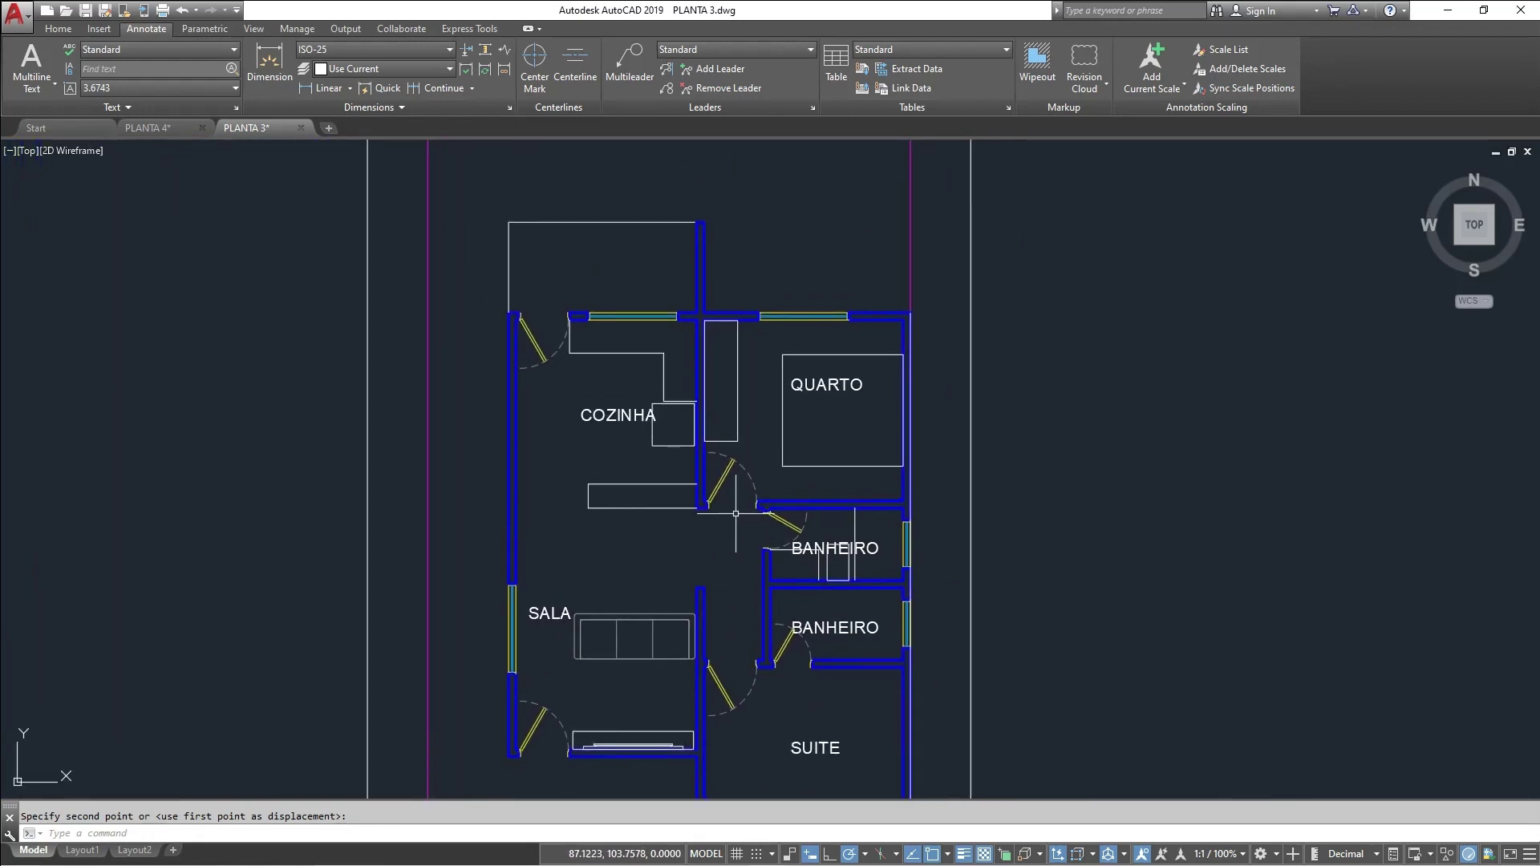
pyautogui.scroll(2, 716, 429)
pyautogui.moveTo(621, 413)
pyautogui.mouseDown(button='middle')
pyautogui.moveTo(711, 495)
pyautogui.moveTo(740, 588)
pyautogui.mouseUp(button='middle')
pyautogui.scroll(2, 727, 341)
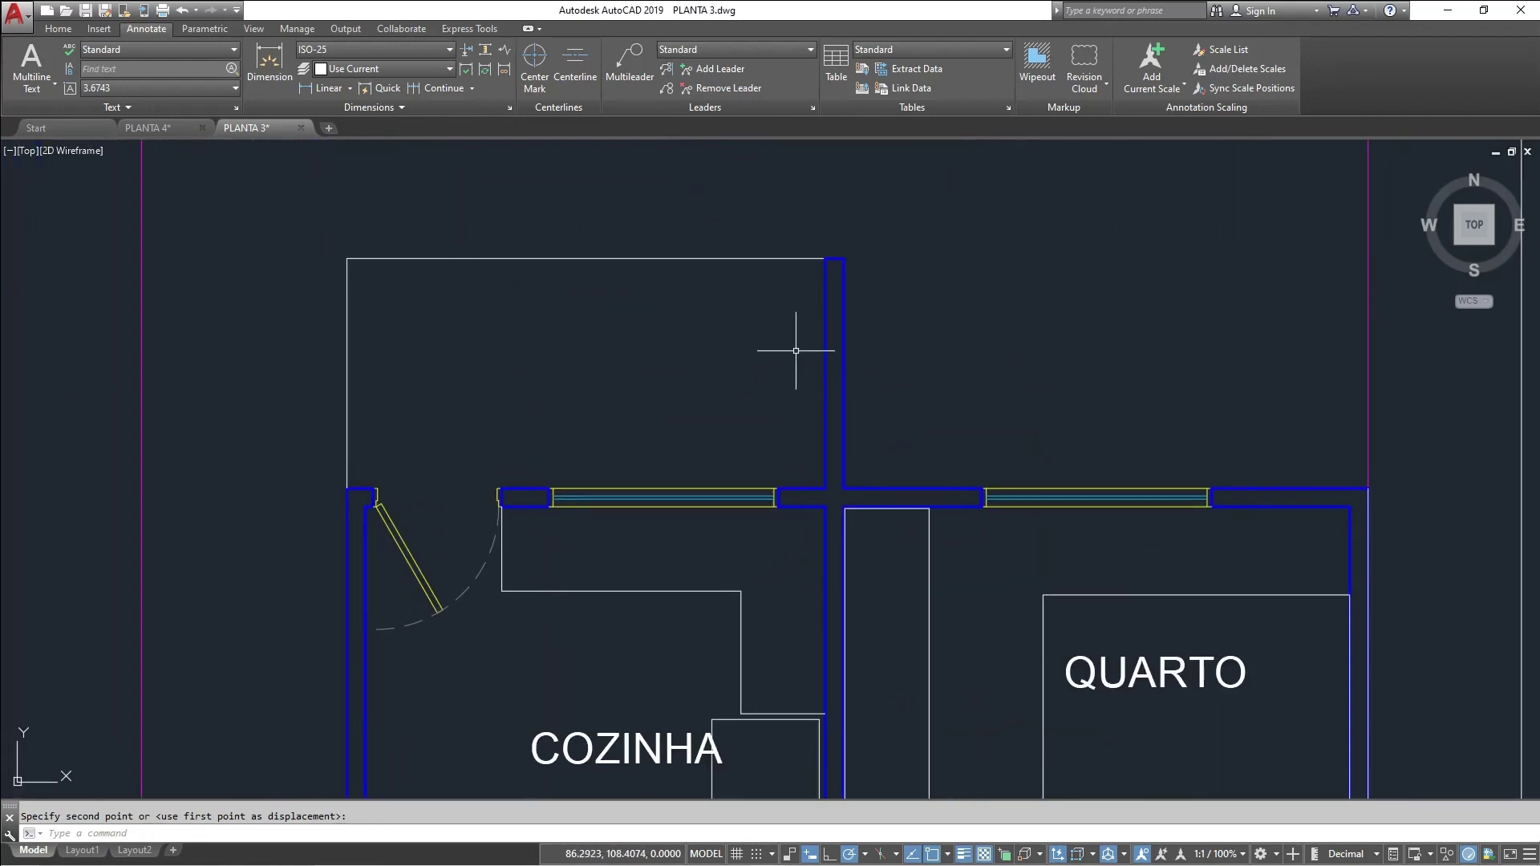
pyautogui.scroll(2, 772, 317)
pyautogui.write('rec')
pyautogui.press('Return')
pyautogui.click(712, 260)
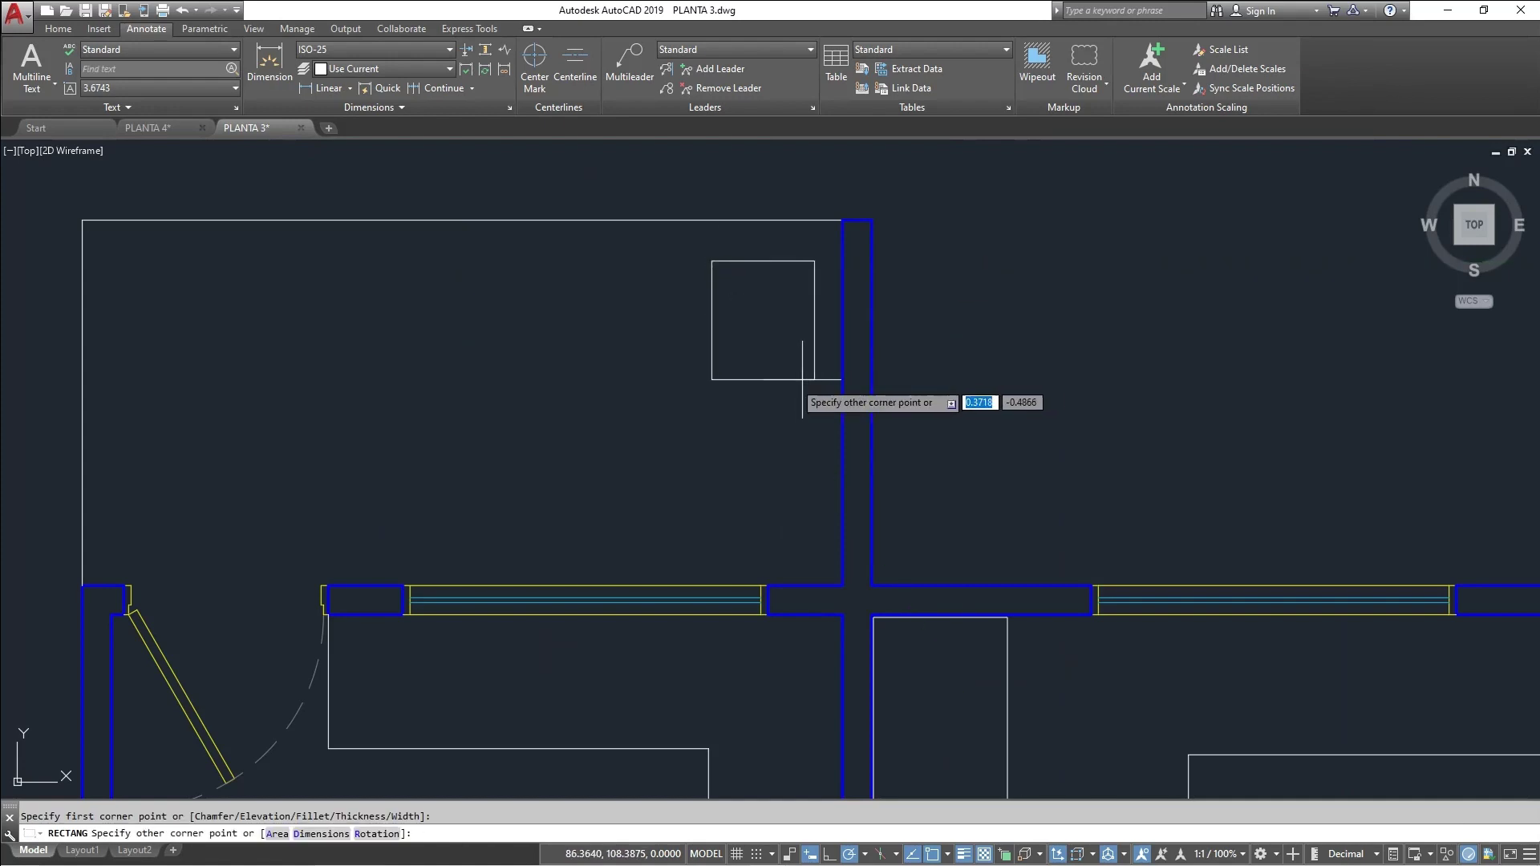
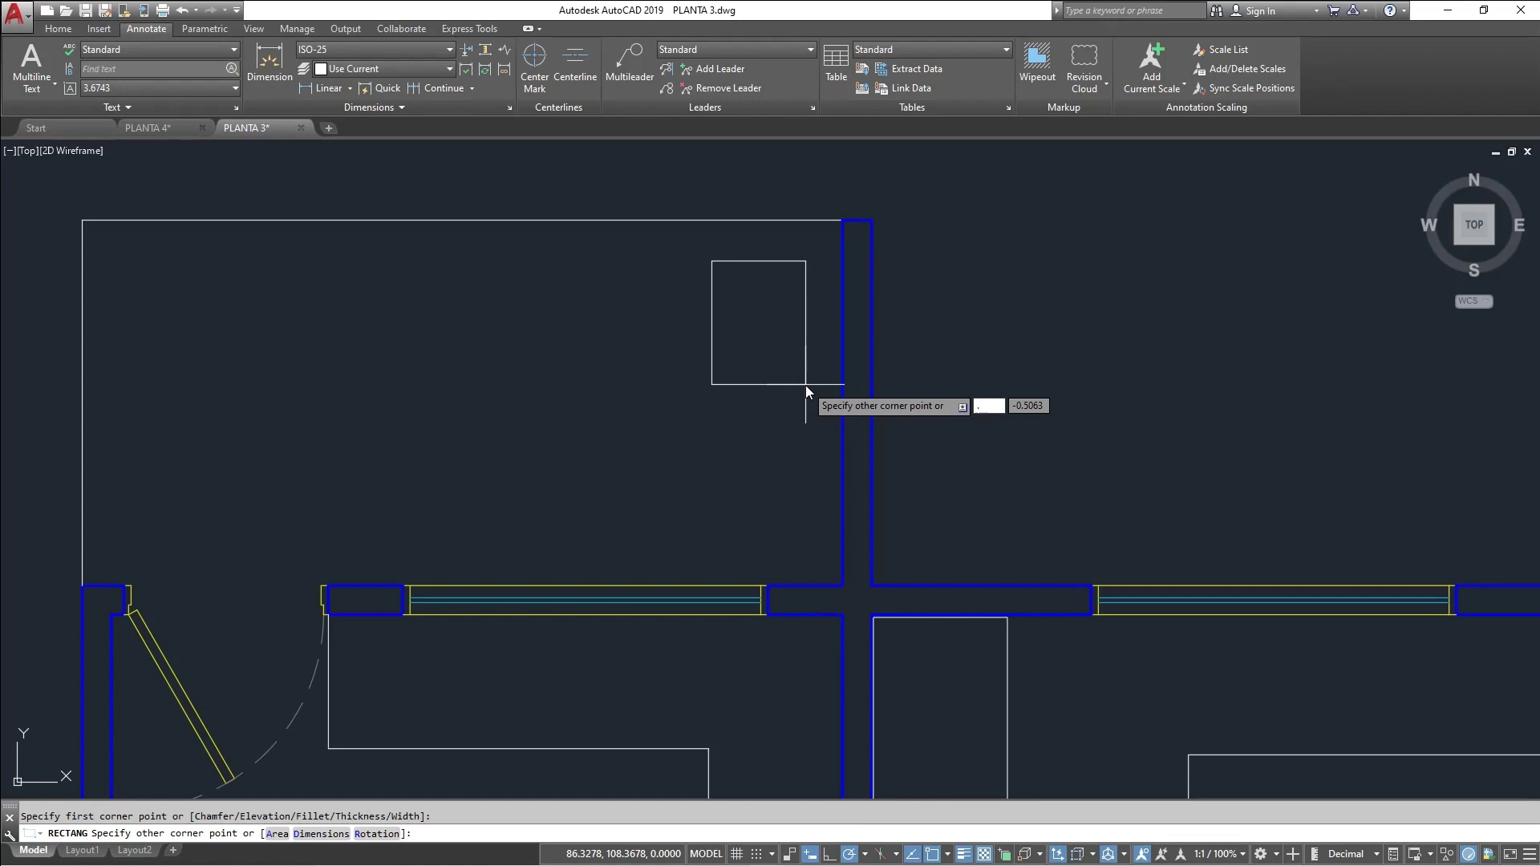
pyautogui.write('4,.55')
pyautogui.press('Return')
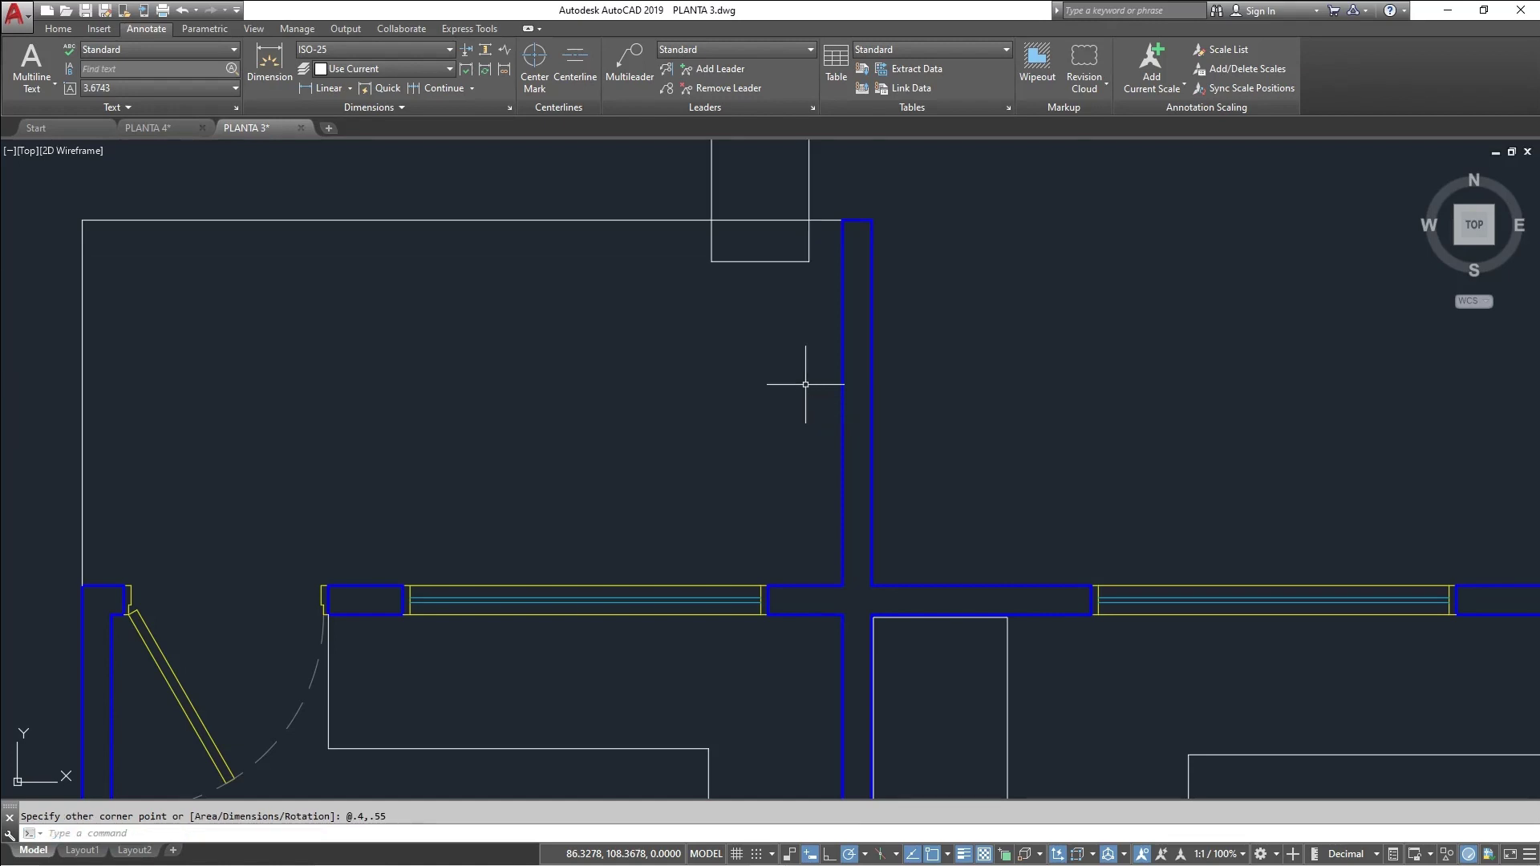
# Move the 0.4 by 0.55 rectangle down inside the area's outline, close to its right wall and upper corner
pyautogui.click(759, 268)
pyautogui.click(759, 259)
pyautogui.click(761, 261)
pyautogui.write('m')
pyautogui.press('Return')
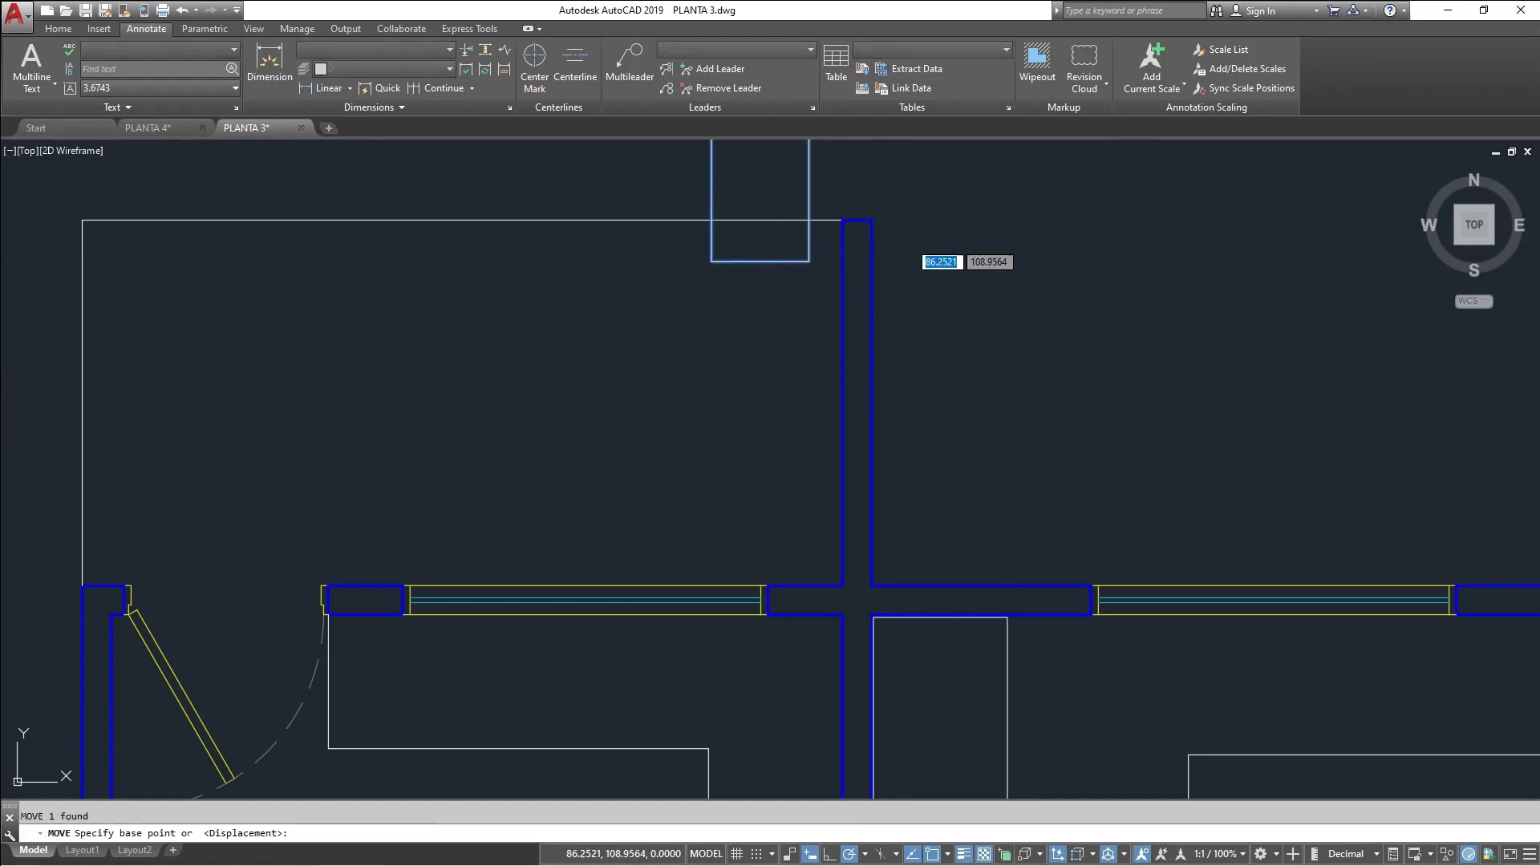
pyautogui.click(787, 242)
pyautogui.click(814, 358)
pyautogui.click(793, 433)
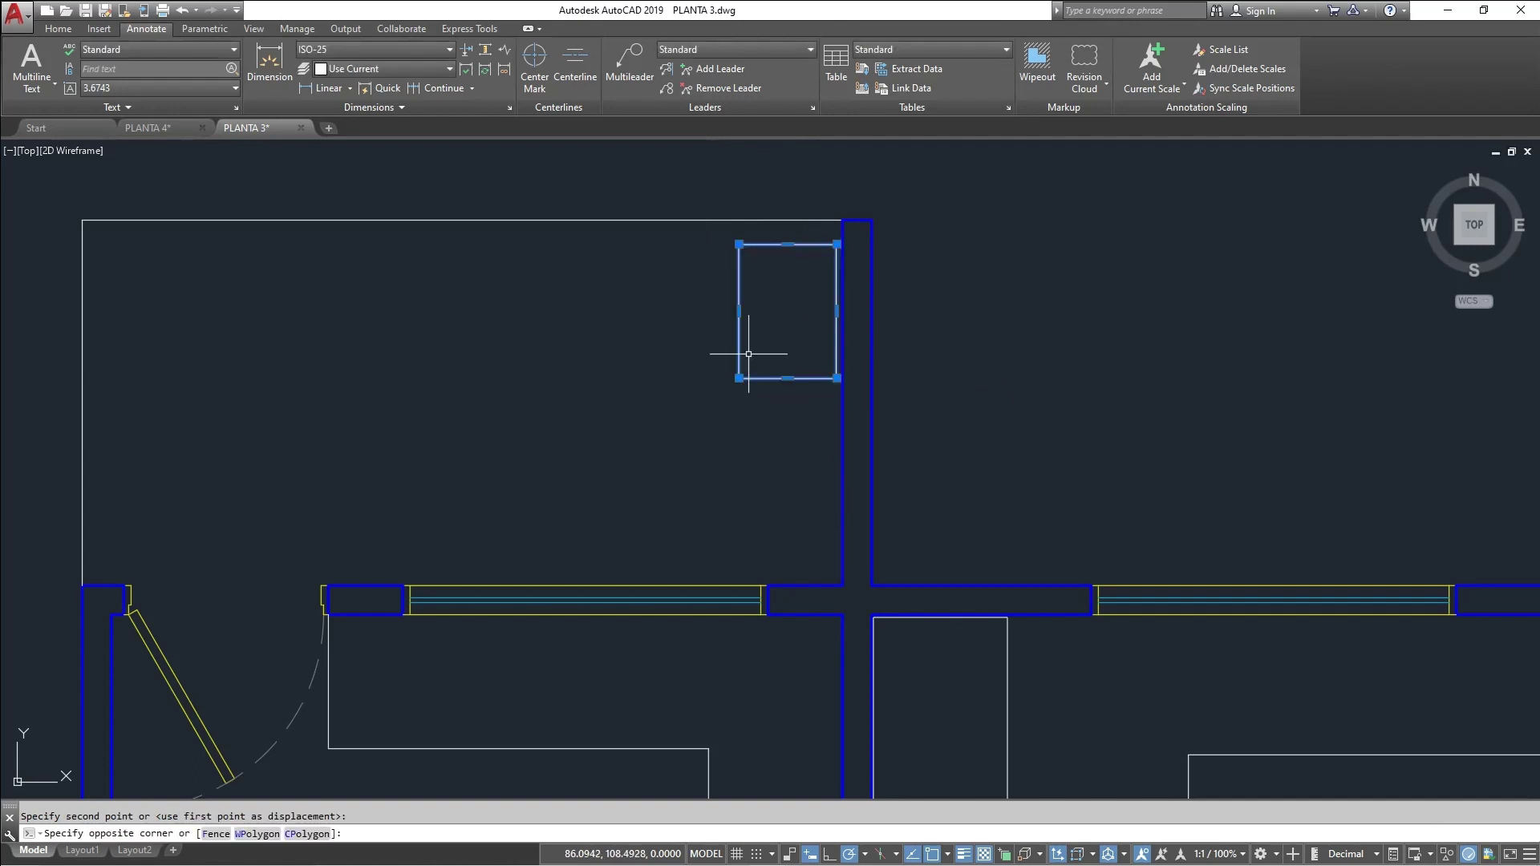
pyautogui.click(726, 346)
pyautogui.moveTo(782, 401); pyautogui.dragTo(712, 344, button='middle')
pyautogui.press('Escape')
# Copy the kitchen's square appliance outline into the area above, between the small rectangle and the window wall
pyautogui.write('RE')
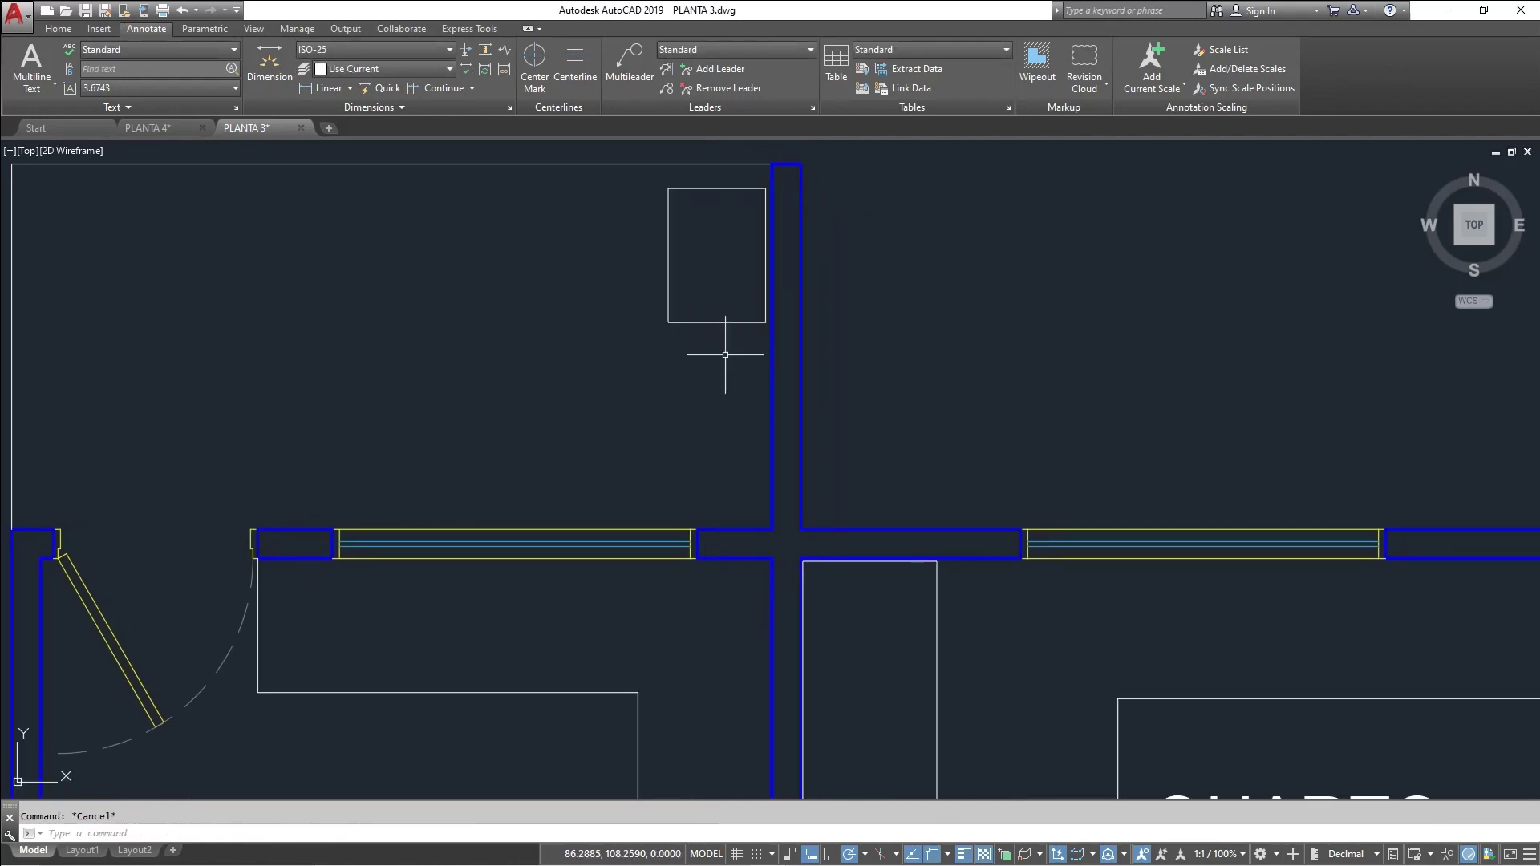
pyautogui.scroll(-2, 712, 449)
pyautogui.moveTo(696, 522); pyautogui.dragTo(694, 396, button='middle')
pyautogui.click(717, 714)
pyautogui.click(688, 676)
pyautogui.write('CO')
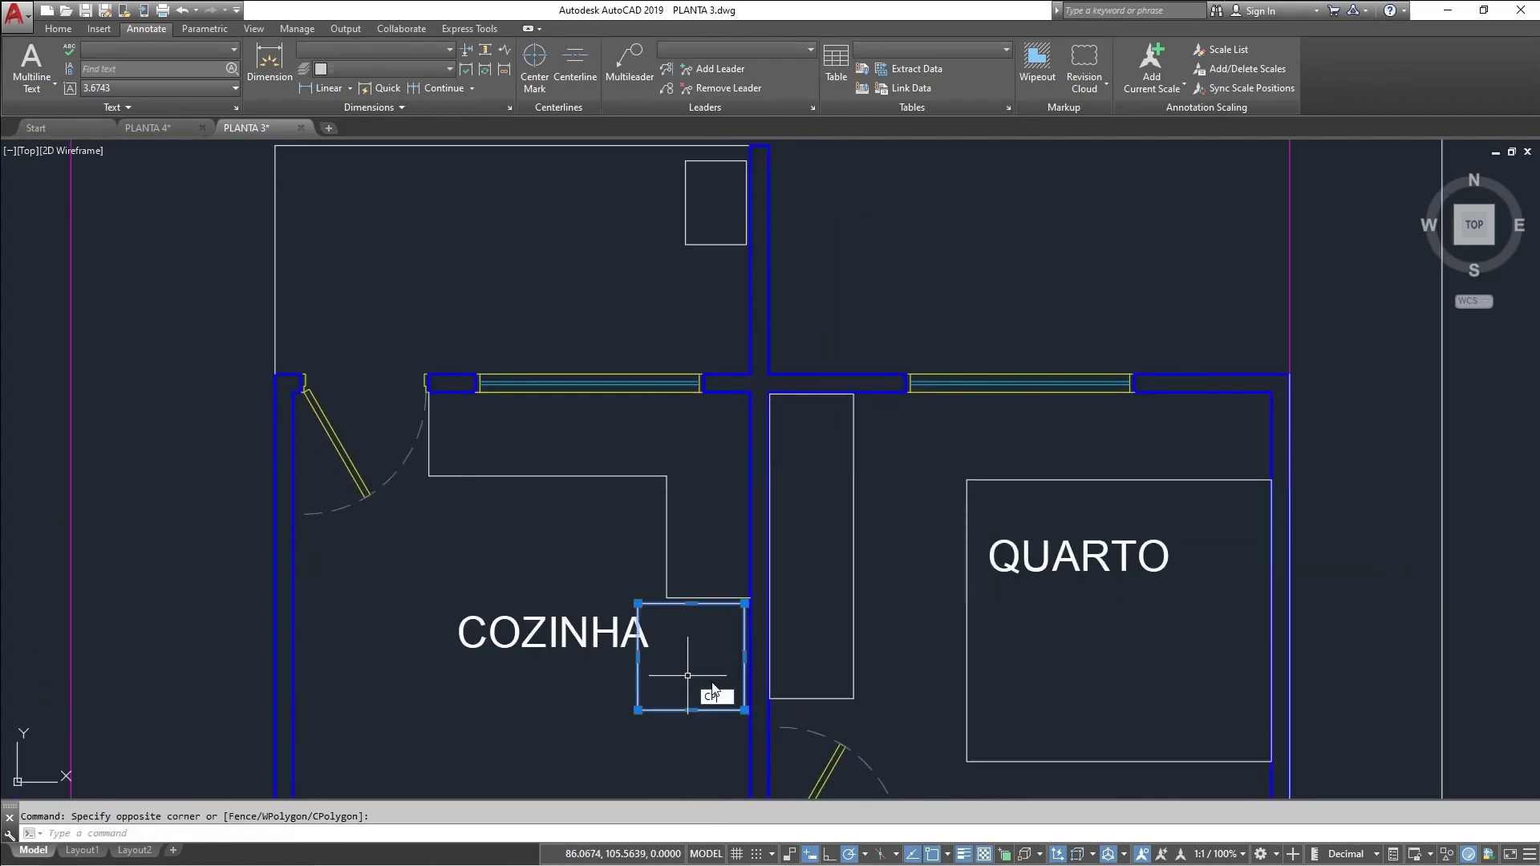
pyautogui.write('P')
pyautogui.press('Return')
pyautogui.click(688, 676)
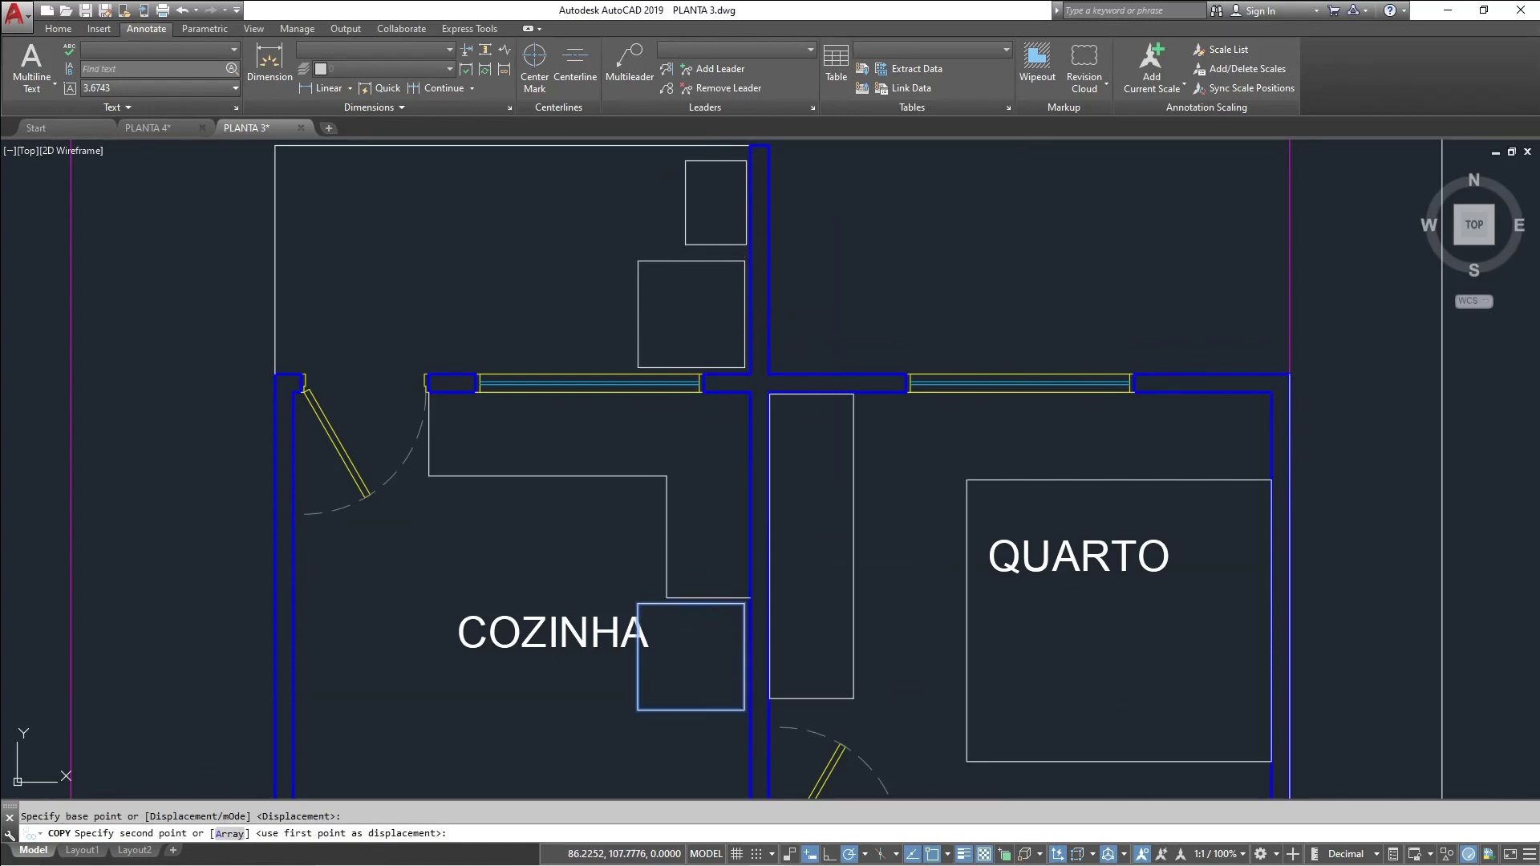
pyautogui.click(710, 338)
pyautogui.press('Escape')
# Select the copied square above the kitchen and enlarge it by stretching its sides
pyautogui.moveTo(659, 282); pyautogui.dragTo(641, 442, button='middle')
pyautogui.click(654, 351)
pyautogui.click(611, 313)
pyautogui.scroll(2, 665, 368)
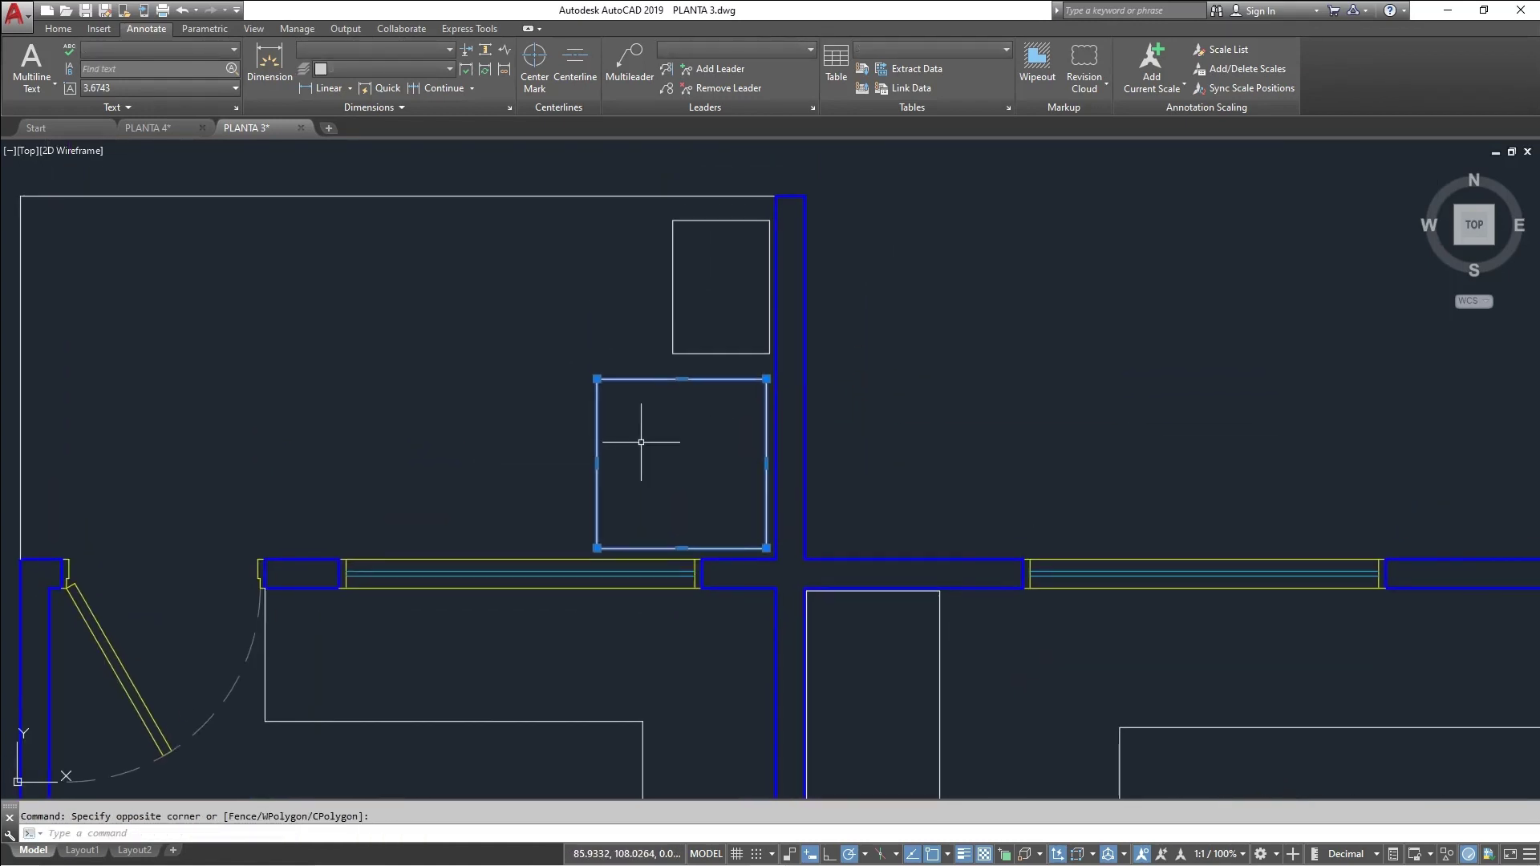
pyautogui.scroll(2, 641, 442)
pyautogui.moveTo(447, 460); pyautogui.dragTo(520, 490, button='middle')
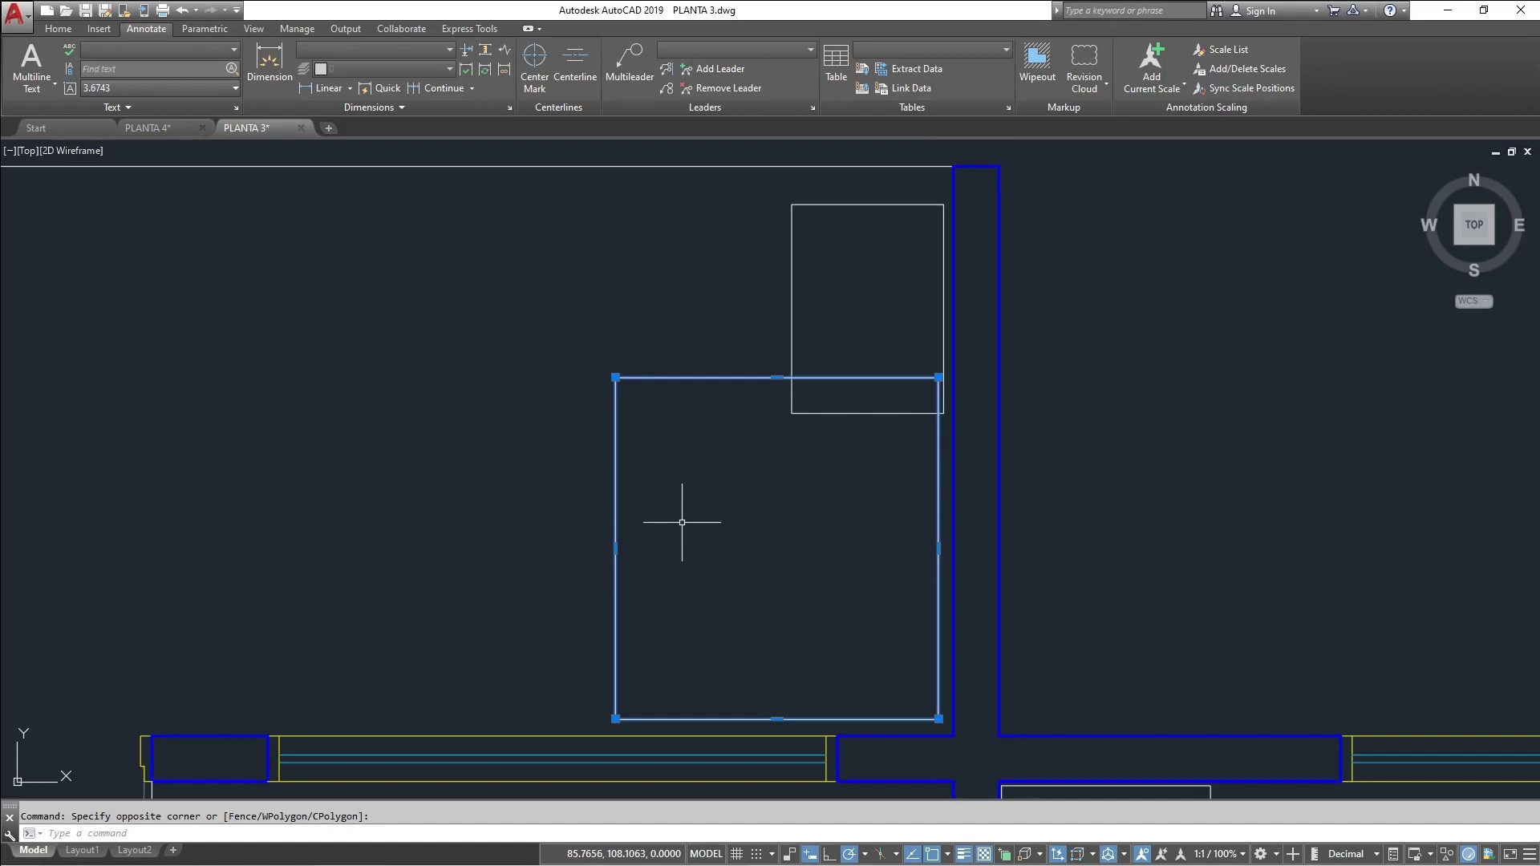
pyautogui.moveTo(698, 570); pyautogui.dragTo(703, 460, button='middle')
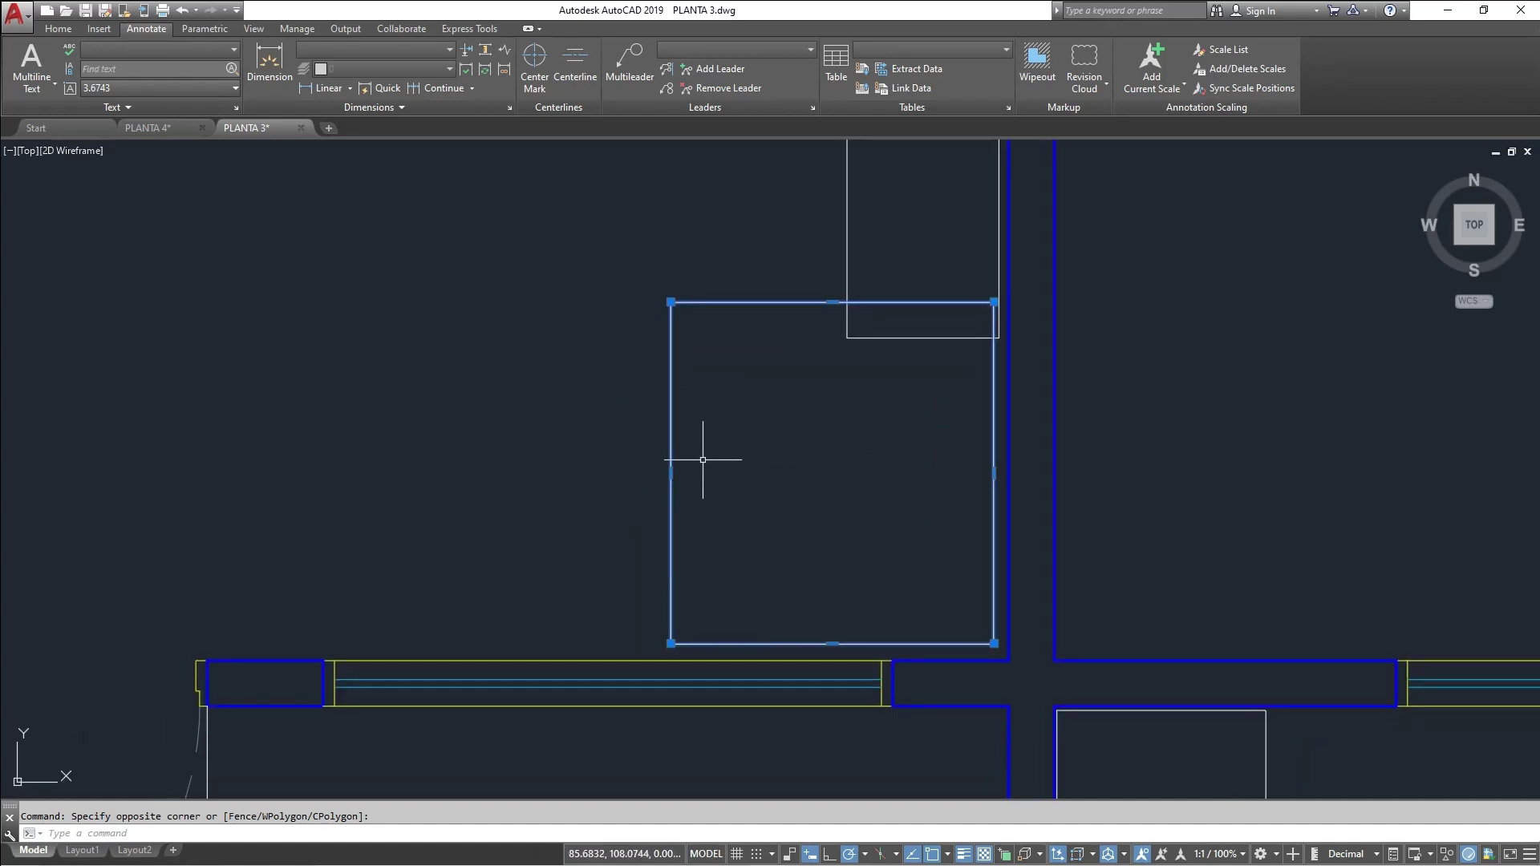
# Switch to the browser and check the Electrolux LAC11 washing machine's technical sheet for its dimensions
pyautogui.hotkey('alt', 'Tab')
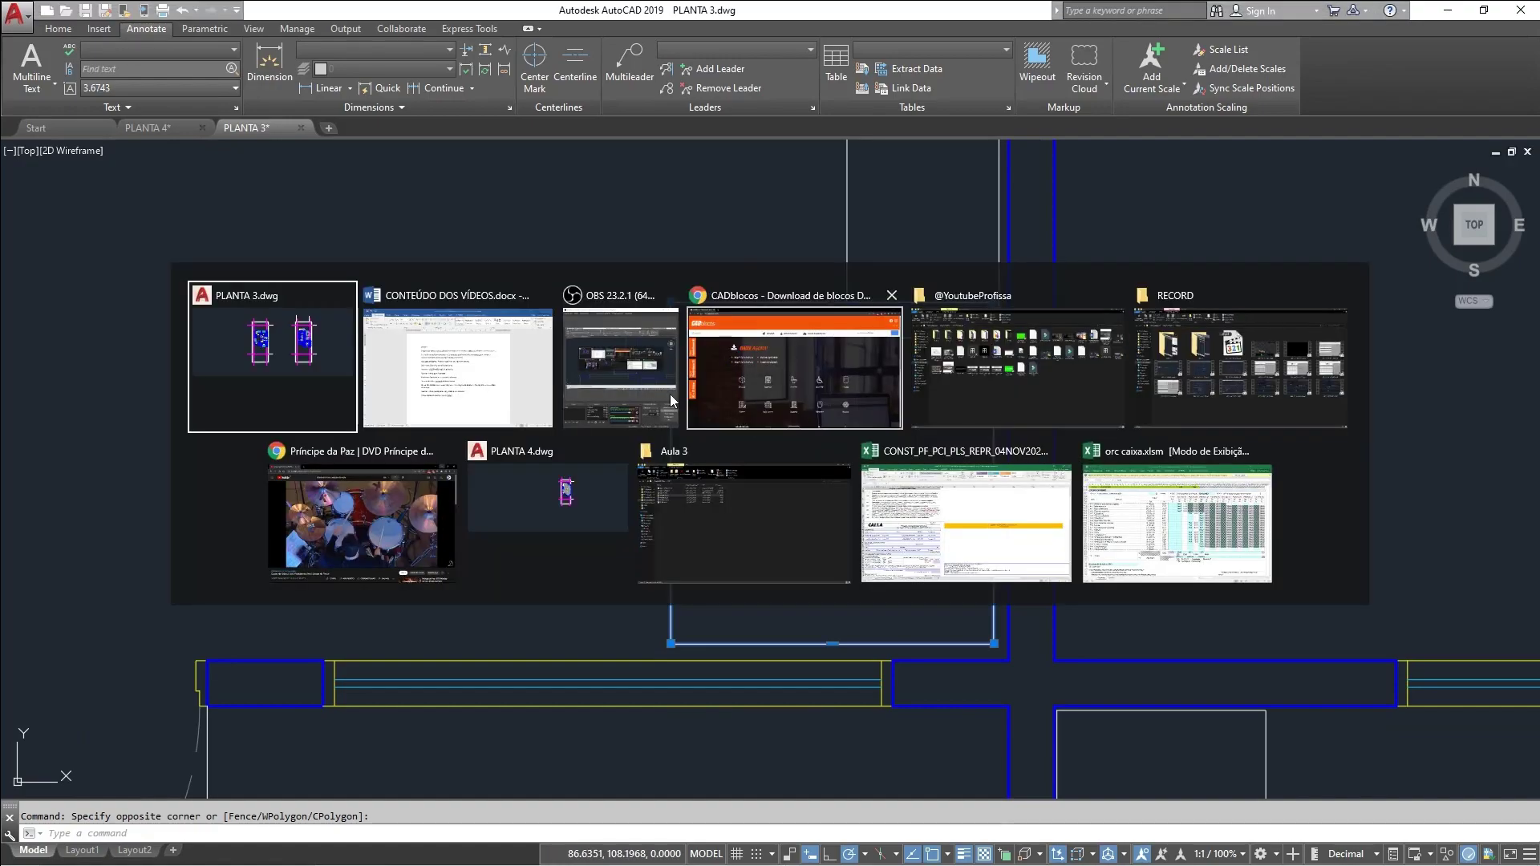
pyautogui.click(791, 378)
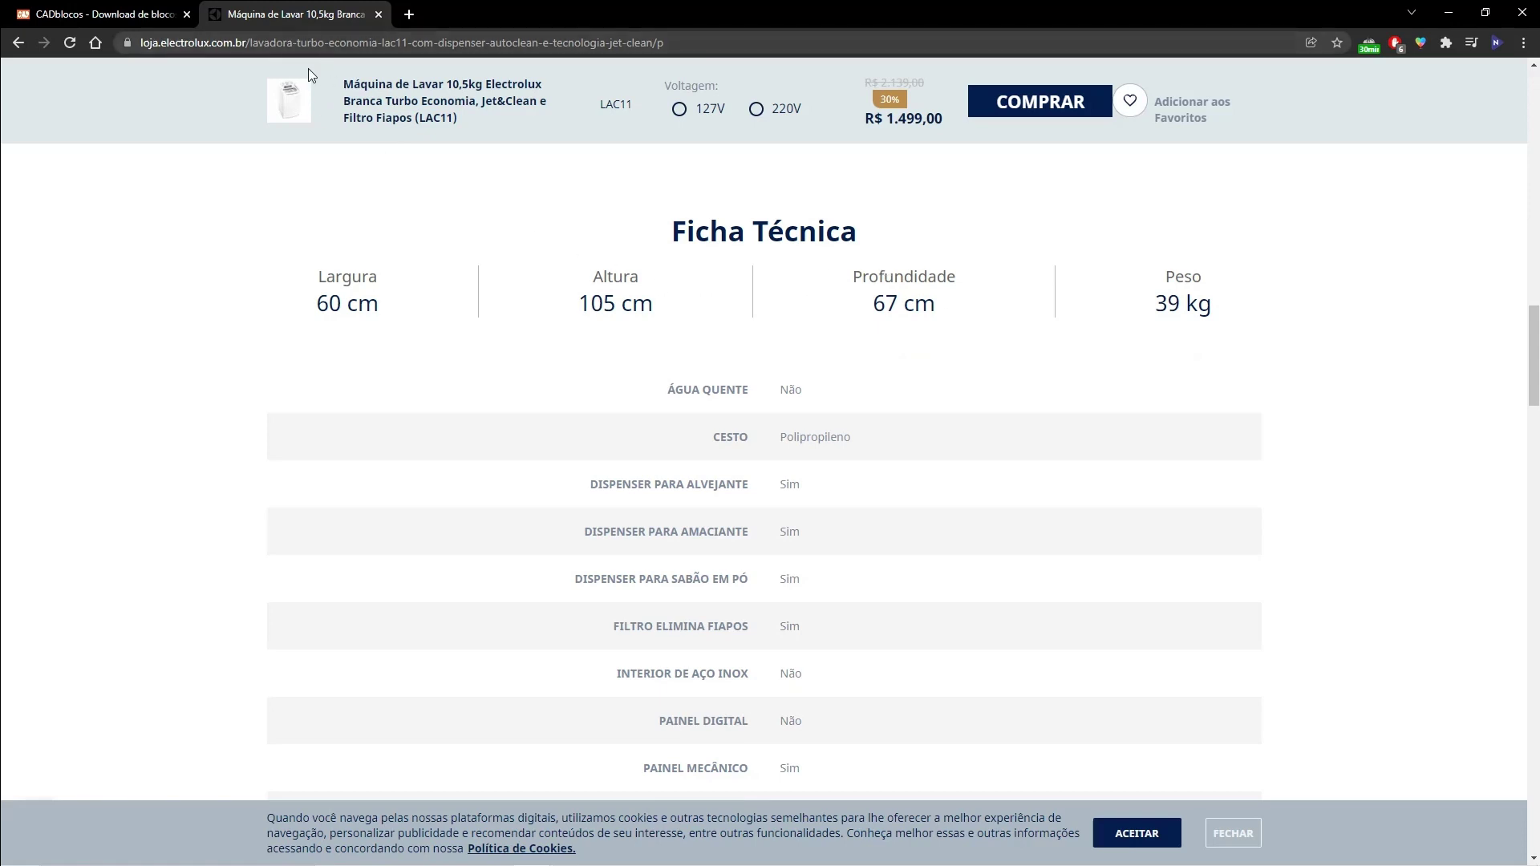
# Read the washing machine's width and depth in the Electrolux LAC11 technical sheet
pyautogui.doubleClick(240, 42)
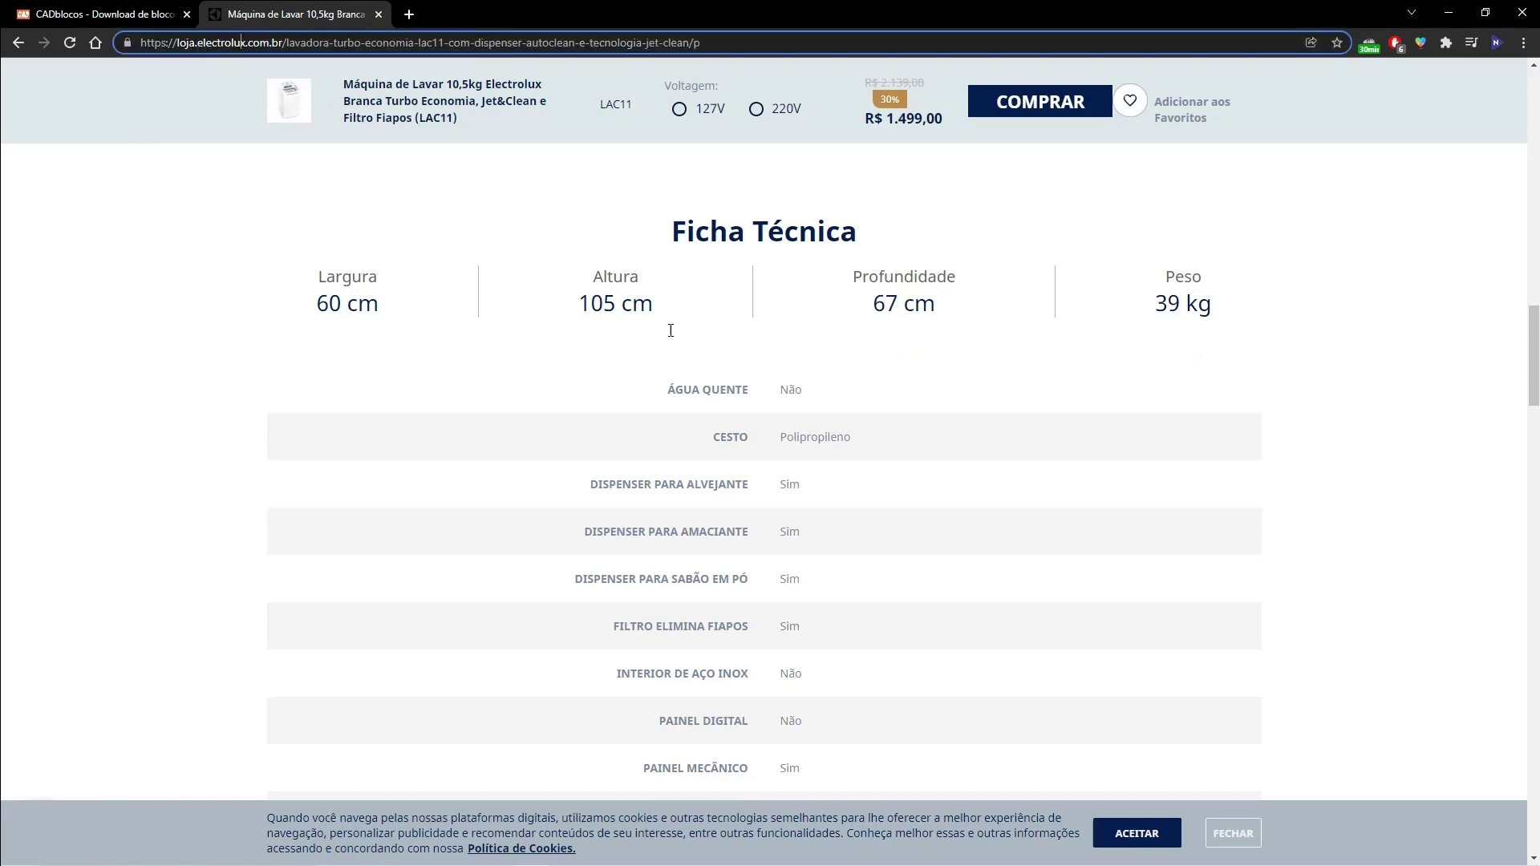
pyautogui.click(671, 330)
pyautogui.moveTo(303, 280); pyautogui.dragTo(860, 275)
pyautogui.click(933, 310)
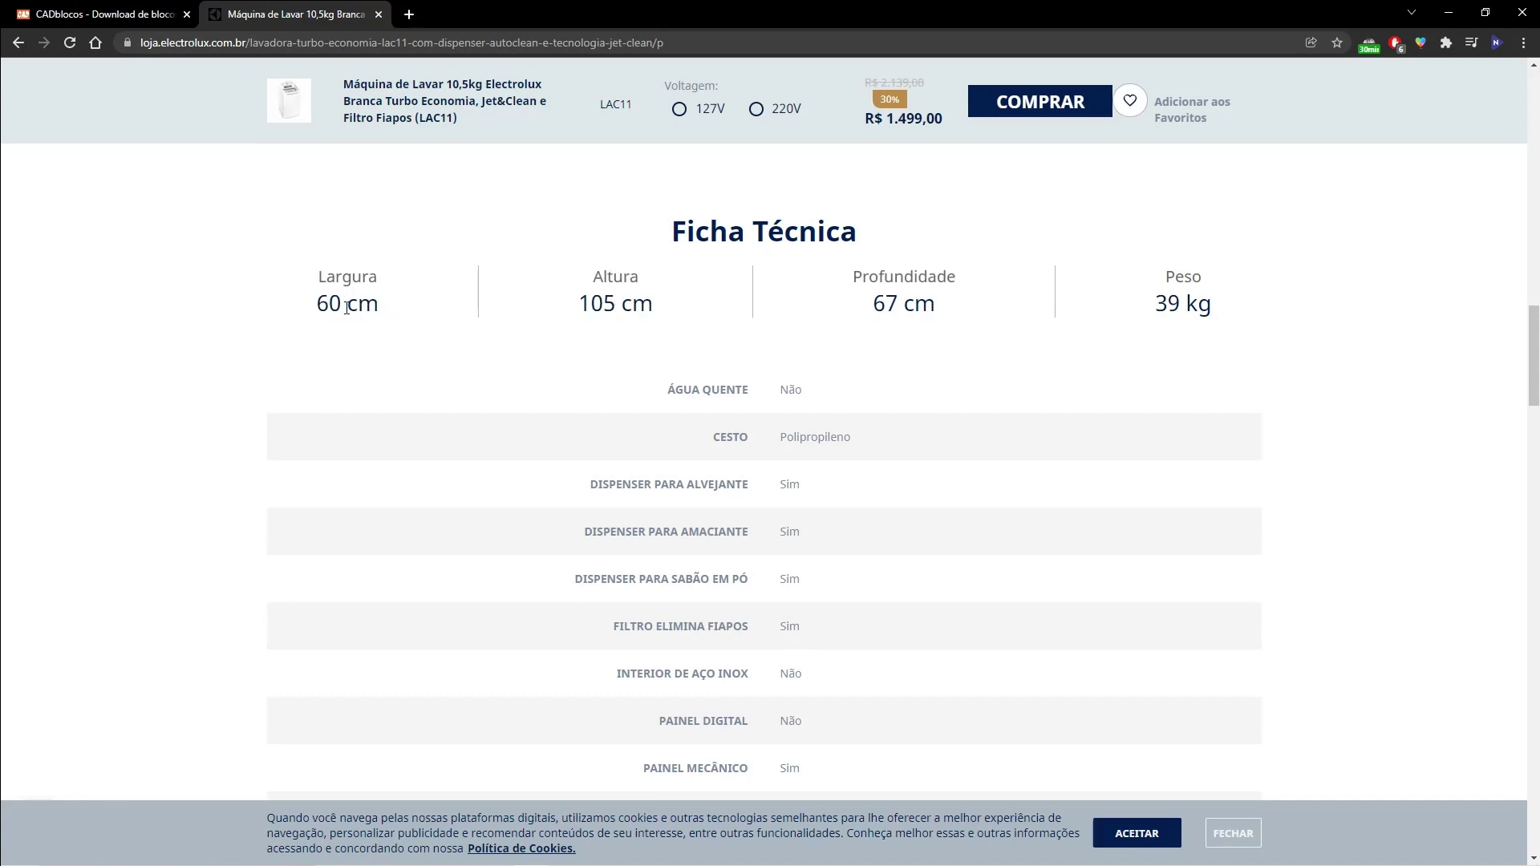
pyautogui.moveTo(309, 284); pyautogui.dragTo(395, 327)
pyautogui.moveTo(838, 273); pyautogui.dragTo(969, 318)
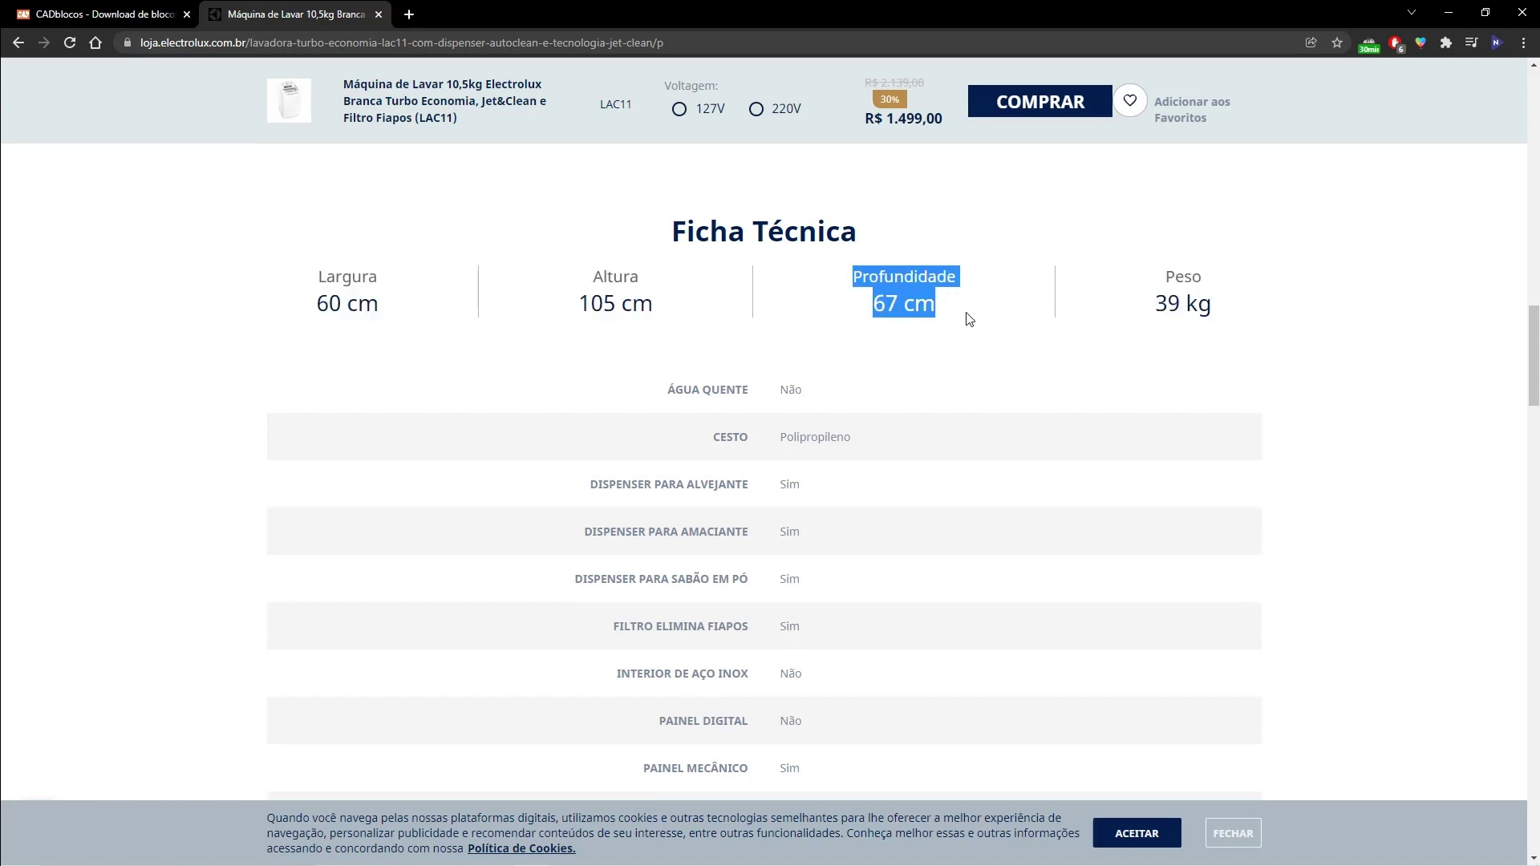
pyautogui.click(955, 318)
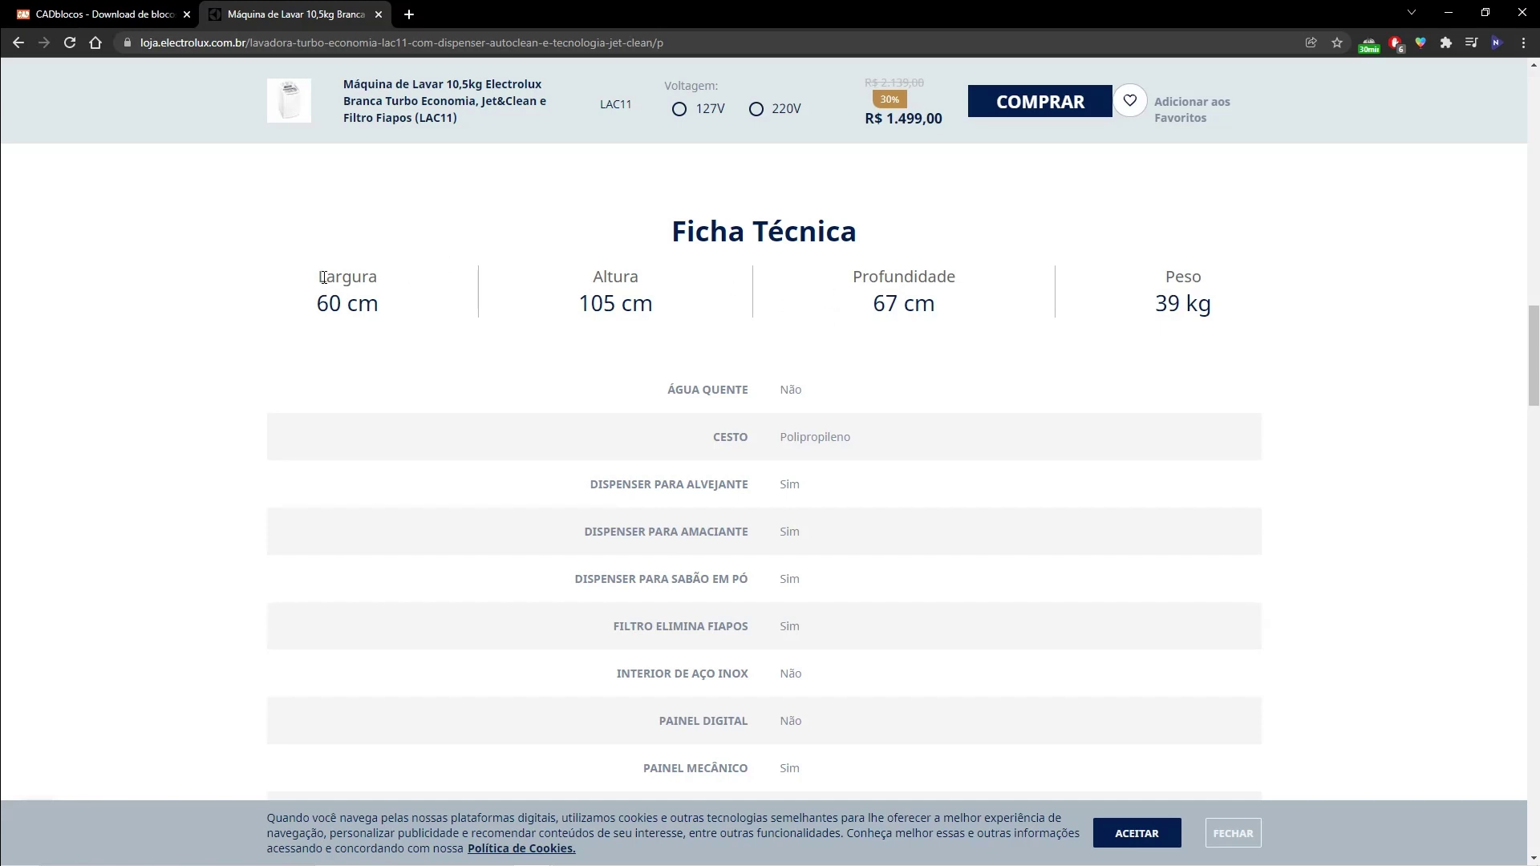
pyautogui.moveTo(886, 275); pyautogui.dragTo(937, 326)
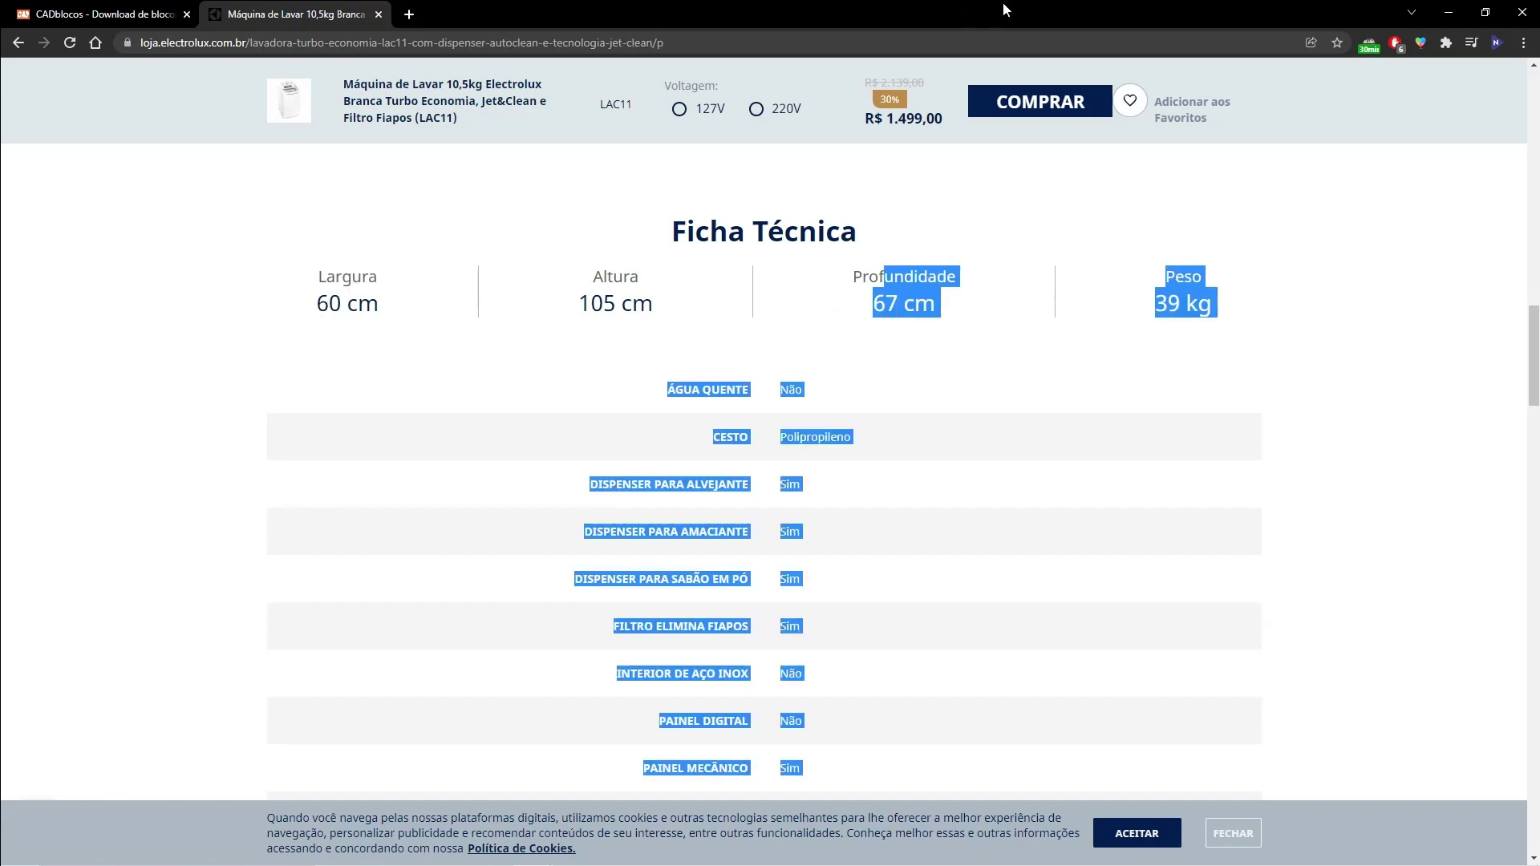
pyautogui.click(977, 280)
# Switch to the PLANTA 3 drawing in AutoCAD and delete the enlarged square above the kitchen
pyautogui.hotkey('alt', 'Tab')
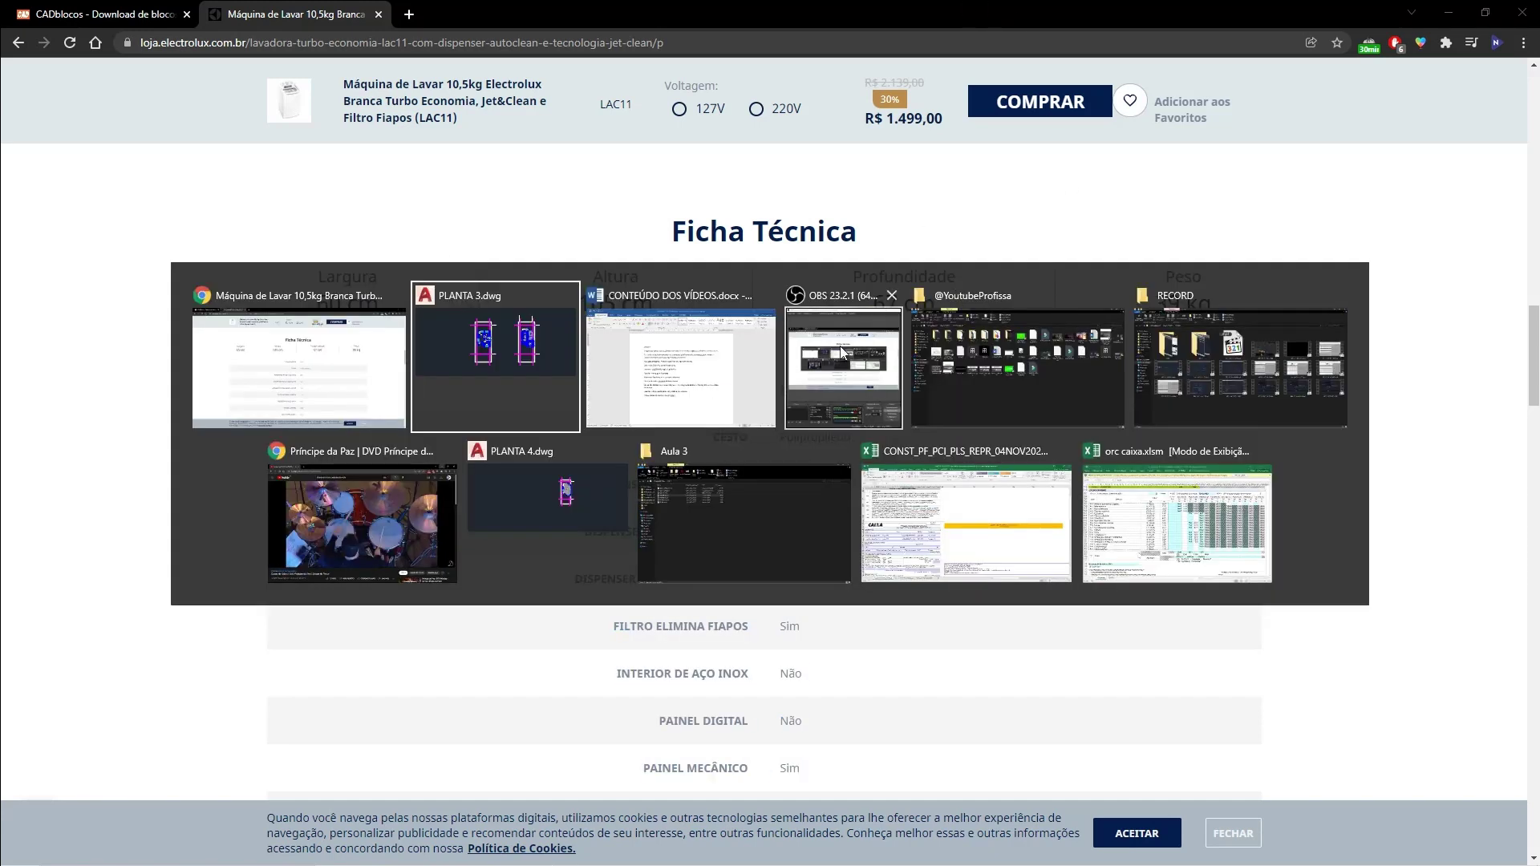
pyautogui.click(515, 372)
pyautogui.moveTo(915, 392); pyautogui.dragTo(788, 393, button='middle')
pyautogui.press('Escape')
pyautogui.click(657, 488)
pyautogui.click(448, 444)
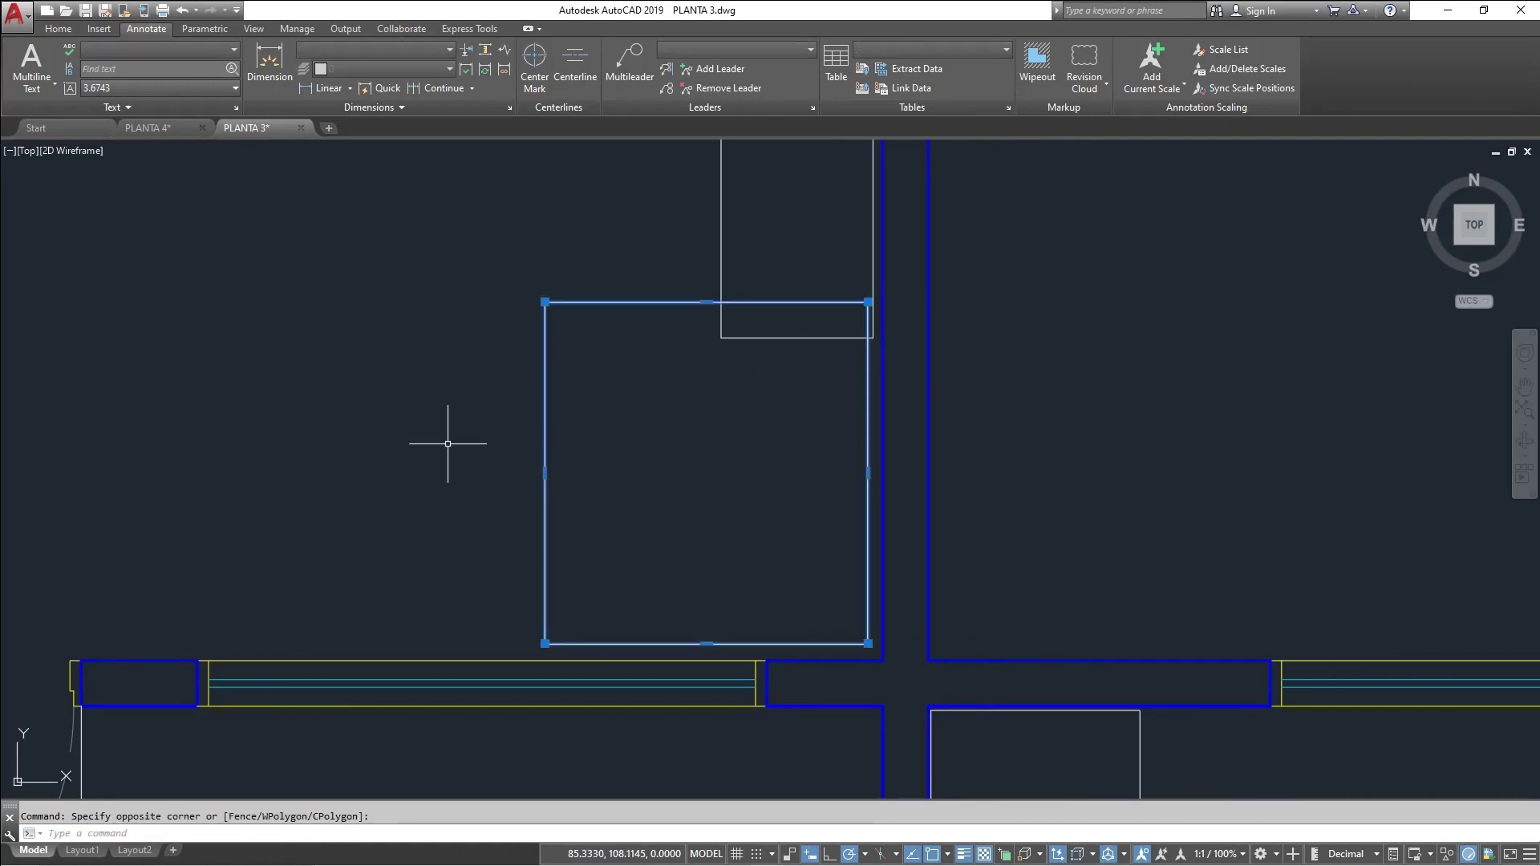
pyautogui.press('Delete')
# Draw a 0.67 by 0.6 rectangle for the washing machine in the laundry area above the kitchen
pyautogui.moveTo(571, 372); pyautogui.dragTo(509, 344, button='middle')
pyautogui.write('rec')
pyautogui.press('Return')
pyautogui.click(457, 345)
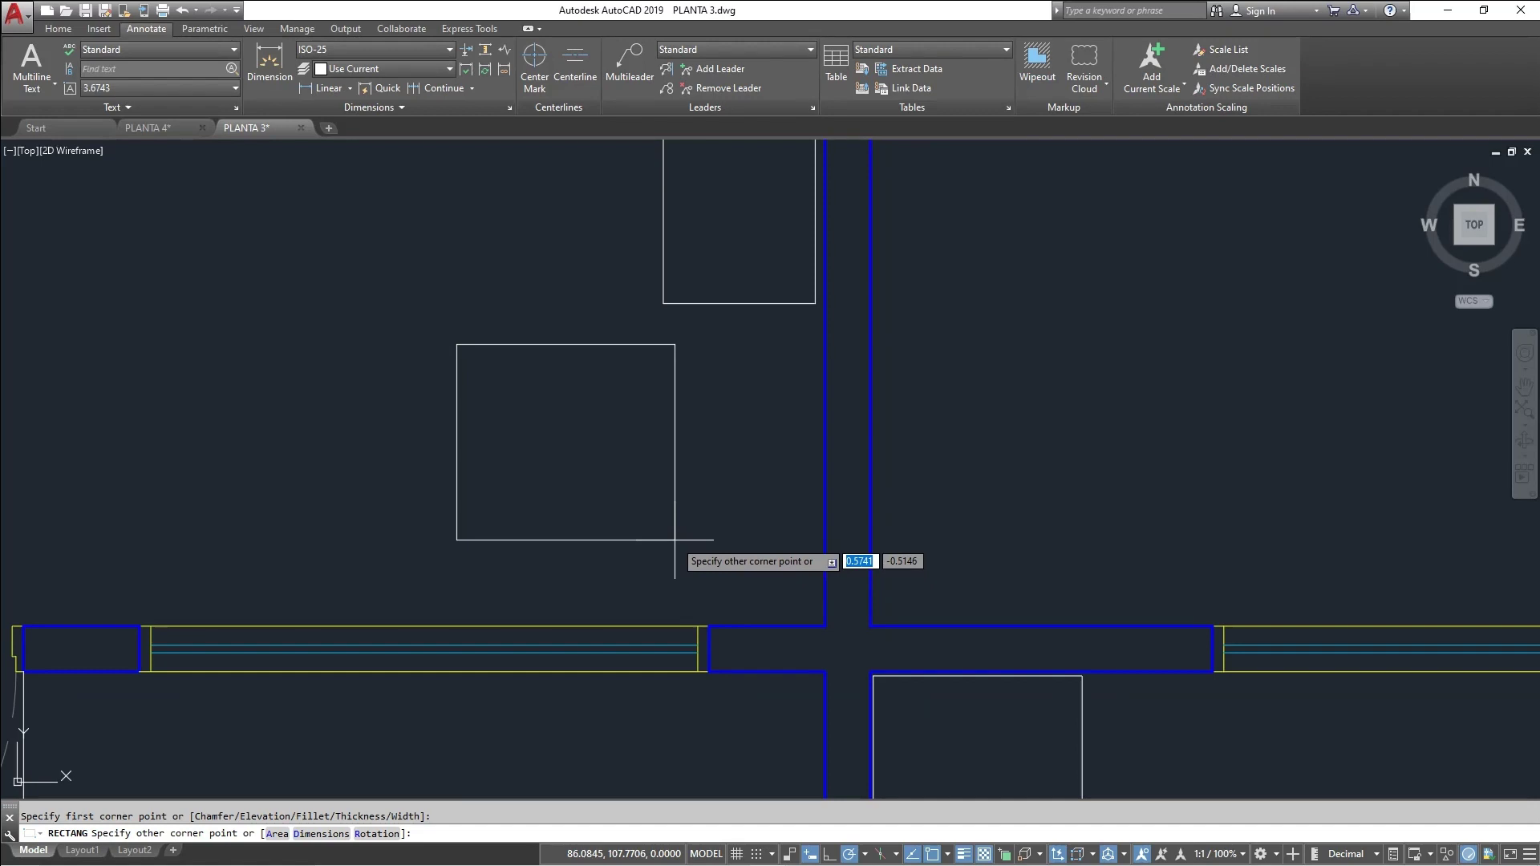
pyautogui.write('.67,.6')
pyautogui.press('Return')
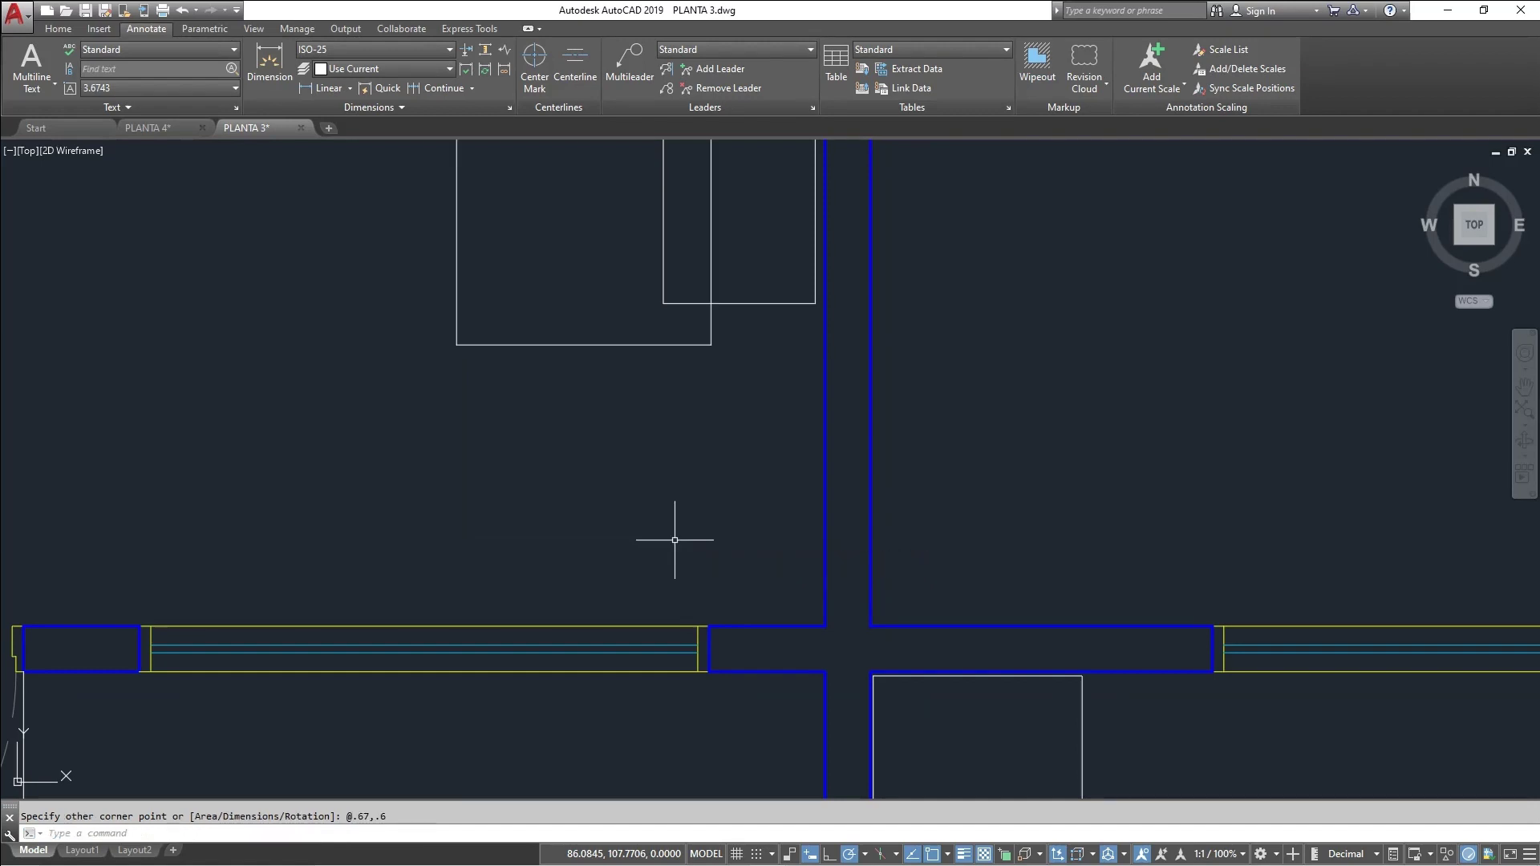
# Move the washing machine rectangle between the small laundry rectangle and the window wall, close to the area's right wall
pyautogui.press('Escape')
pyautogui.click(527, 492)
pyautogui.click(579, 345)
pyautogui.click(523, 248)
pyautogui.moveTo(583, 268); pyautogui.dragTo(567, 316, button='middle')
pyautogui.write('m')
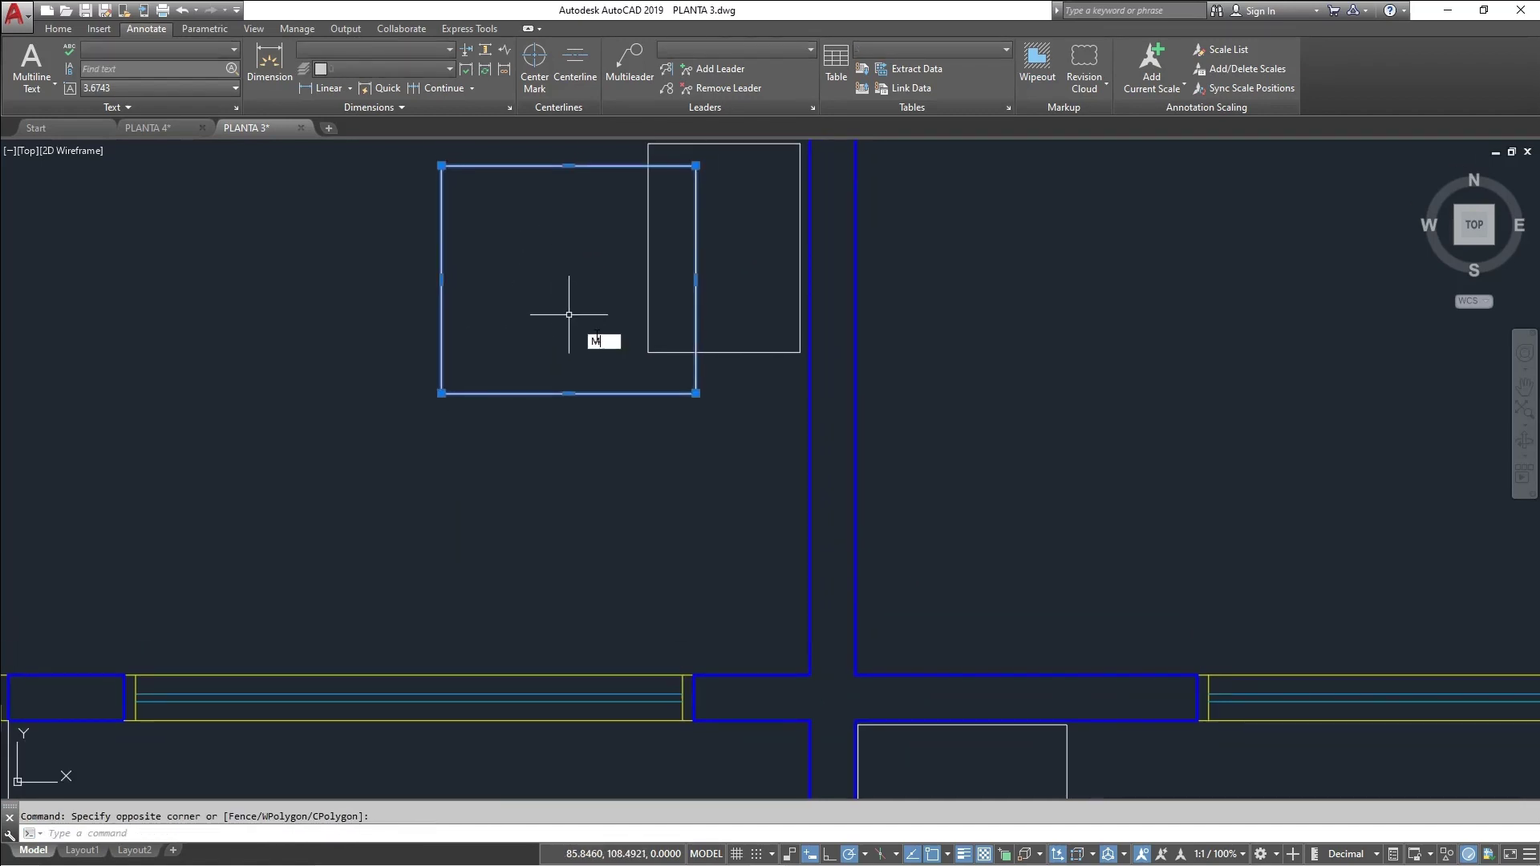
pyautogui.press('Return')
pyautogui.click(578, 289)
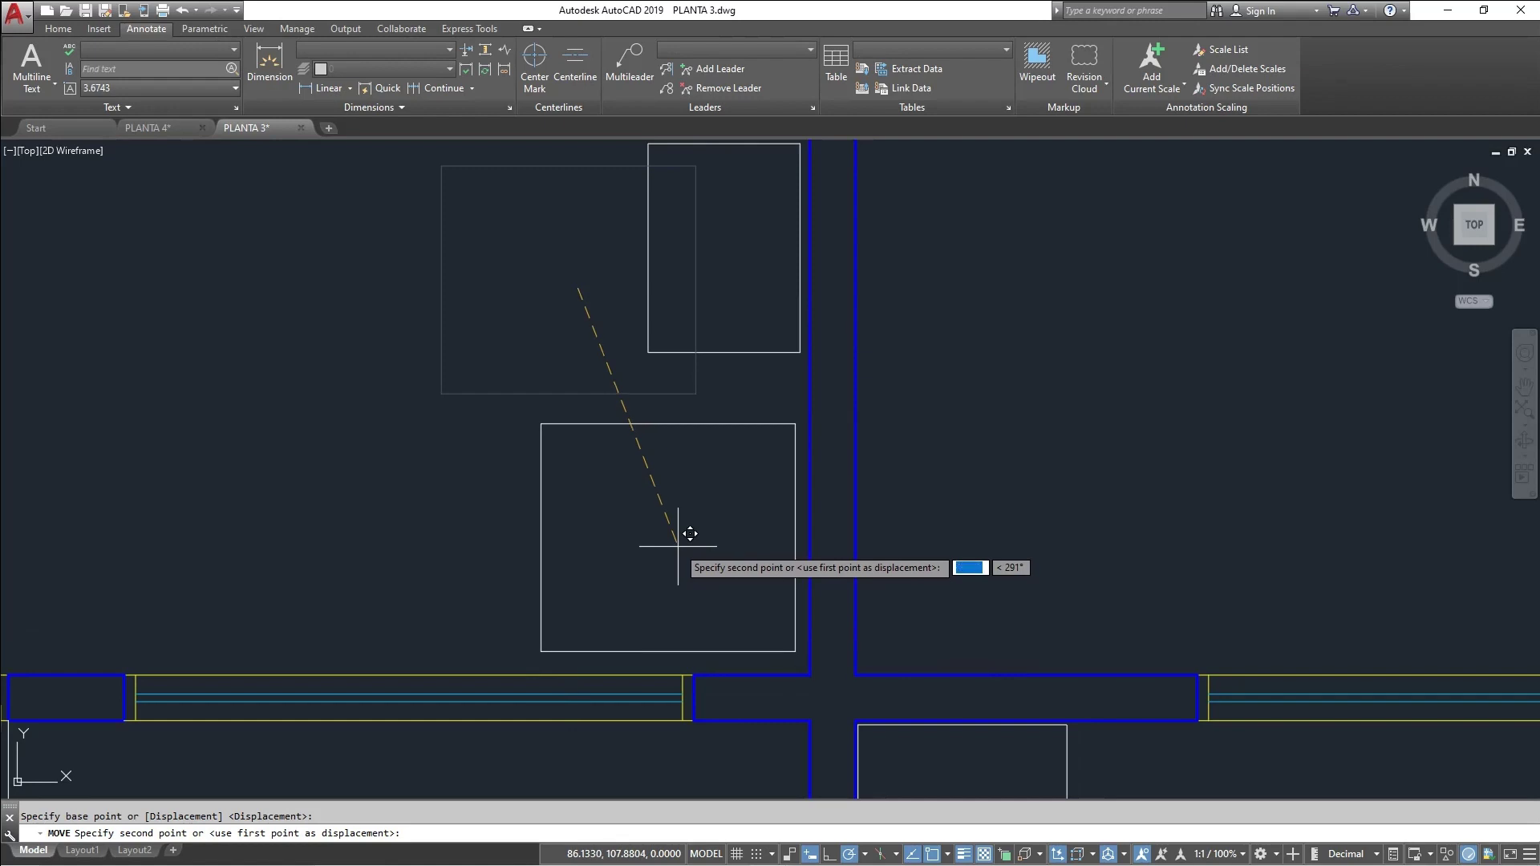
pyautogui.click(683, 491)
# Review the furniture and fixture outlines across the laundry, kitchen, bedroom and bathrooms
pyautogui.scroll(-7, 586, 221)
pyautogui.moveTo(753, 518); pyautogui.dragTo(814, 438, button='middle')
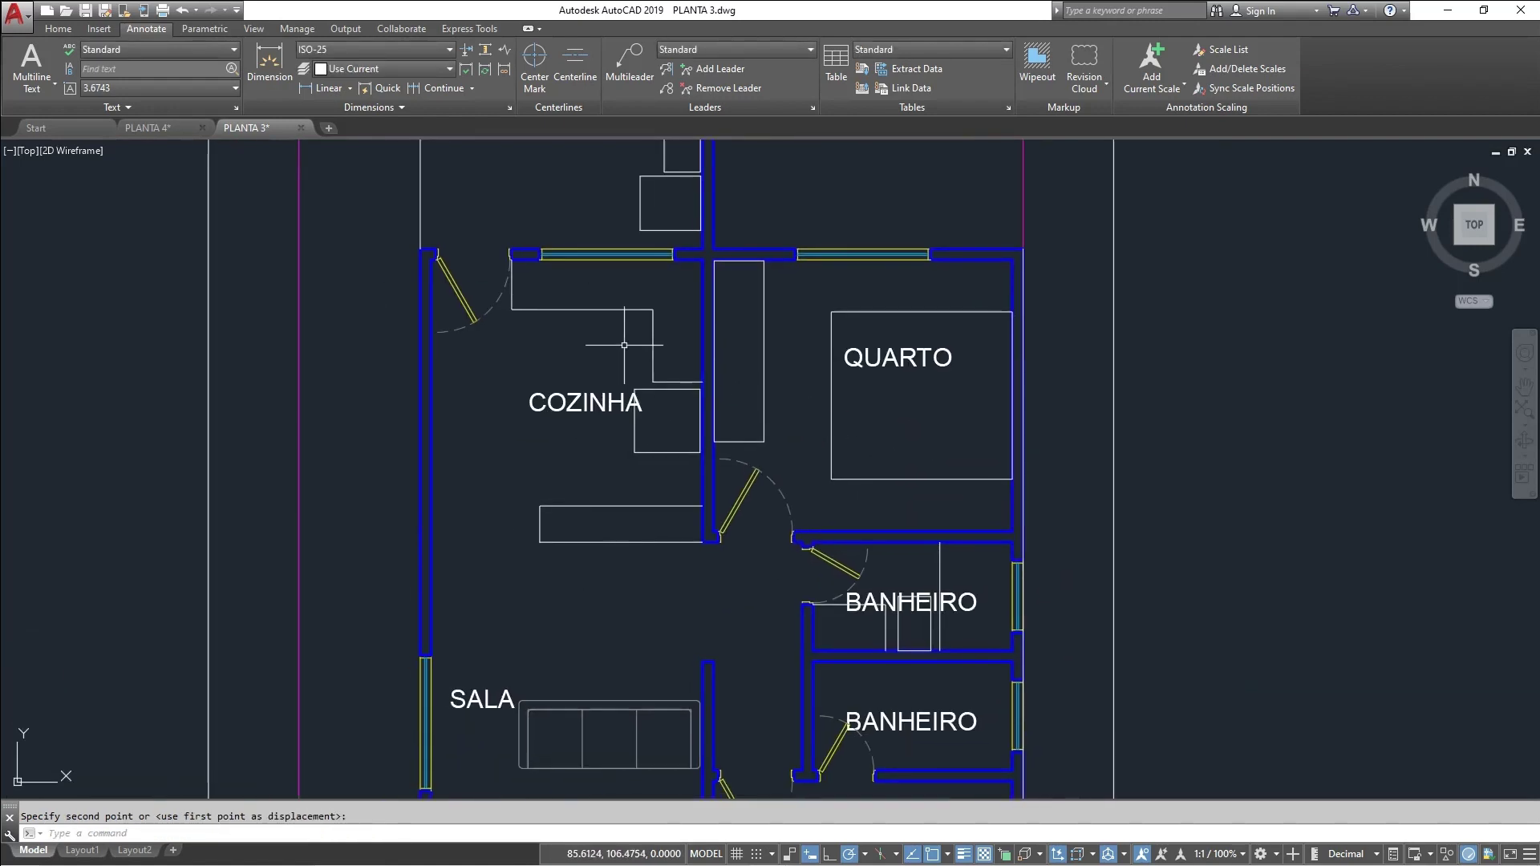
pyautogui.moveTo(601, 362); pyautogui.dragTo(596, 384, button='middle')
pyautogui.moveTo(661, 334); pyautogui.dragTo(641, 408, button='middle')
pyautogui.moveTo(847, 404); pyautogui.dragTo(737, 405, button='middle')
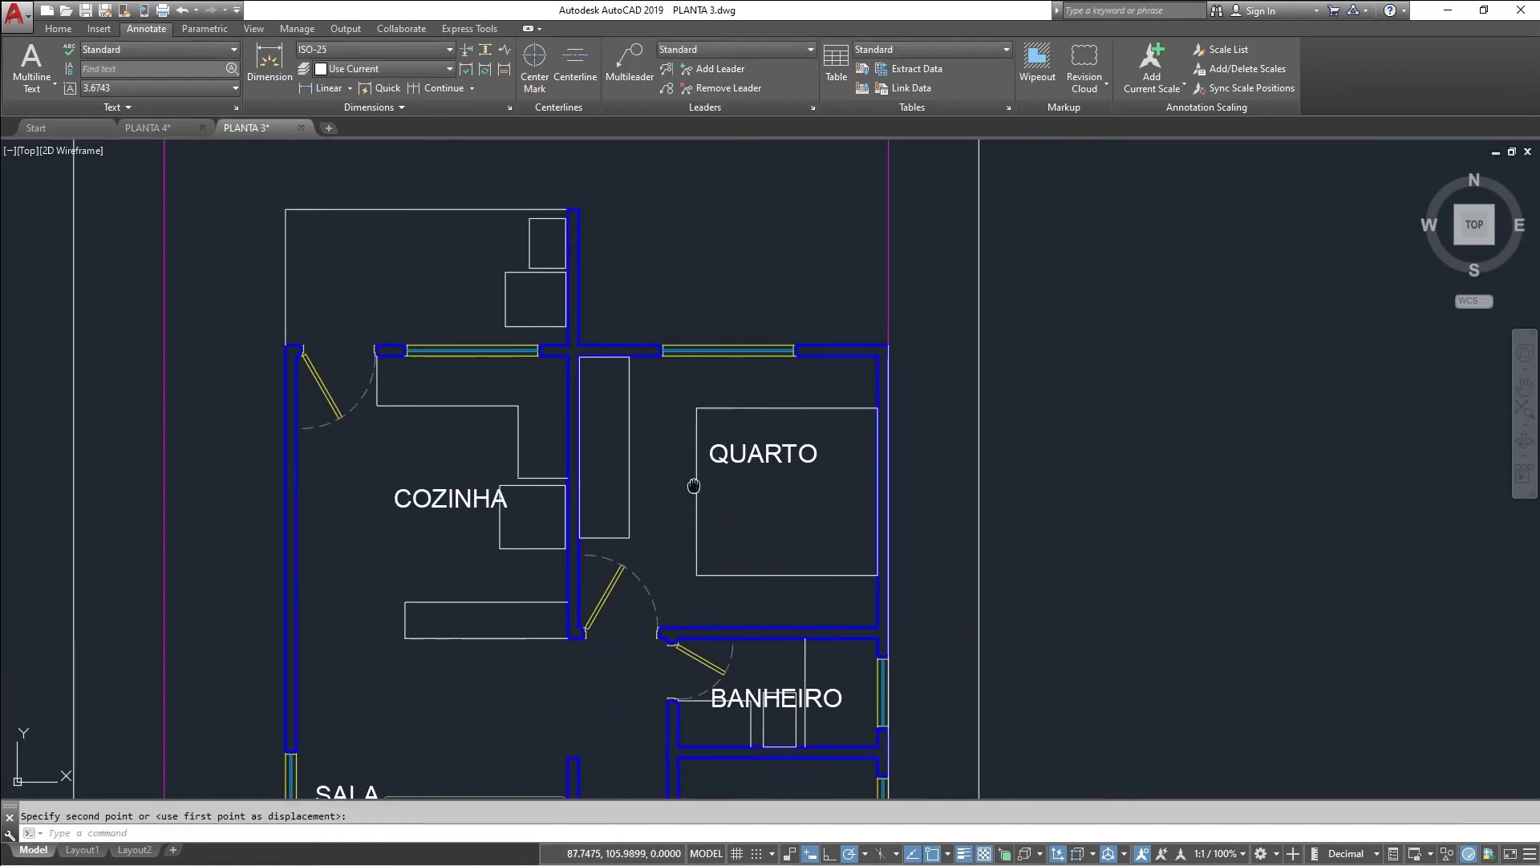
pyautogui.moveTo(673, 545); pyautogui.dragTo(858, 417, button='middle')
pyautogui.moveTo(864, 440); pyautogui.dragTo(709, 407, button='middle')
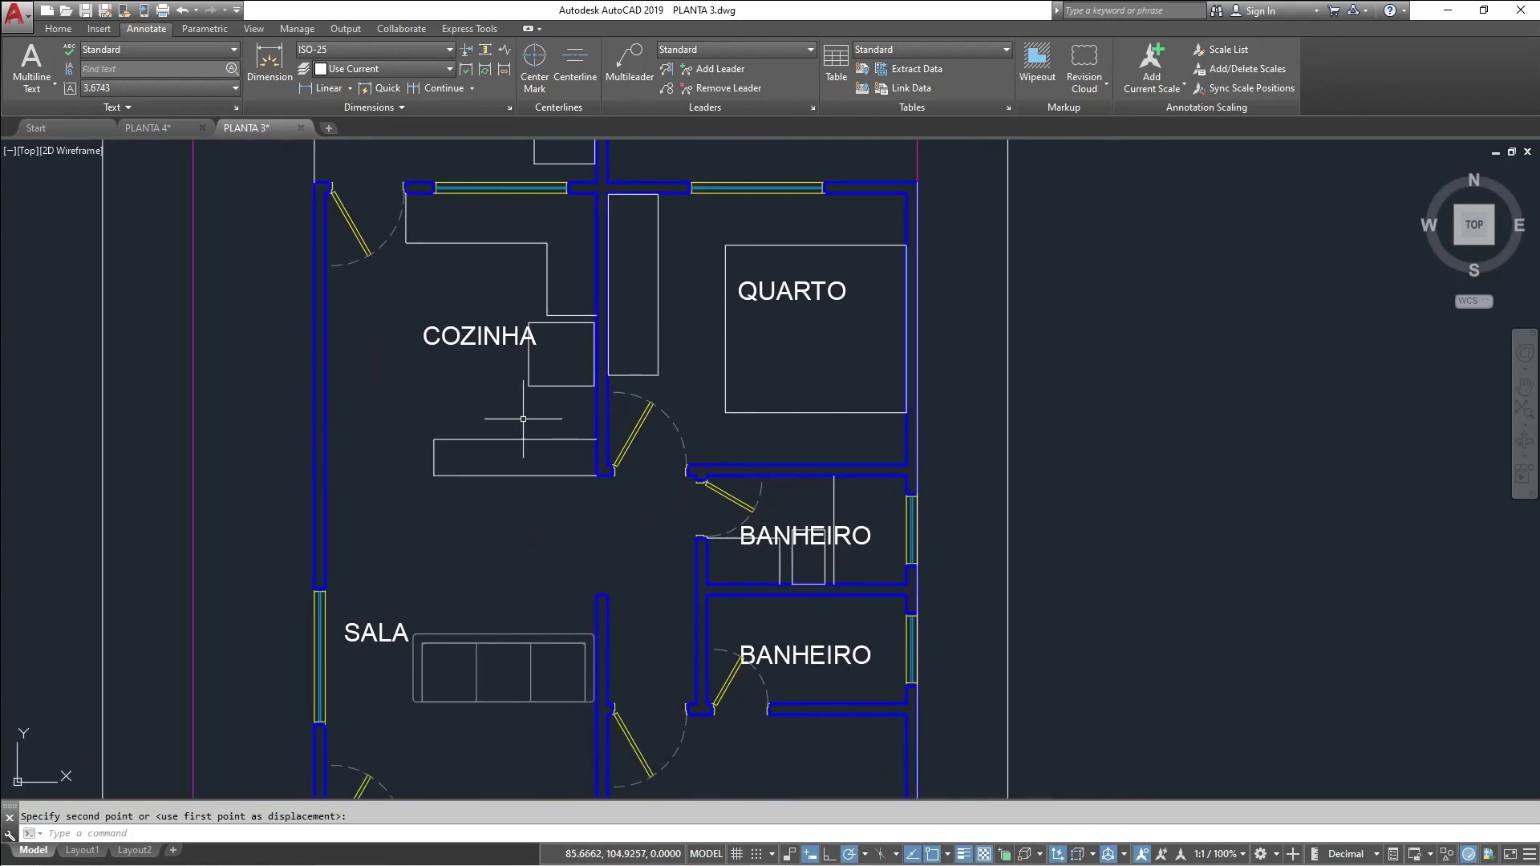
pyautogui.scroll(2, 566, 429)
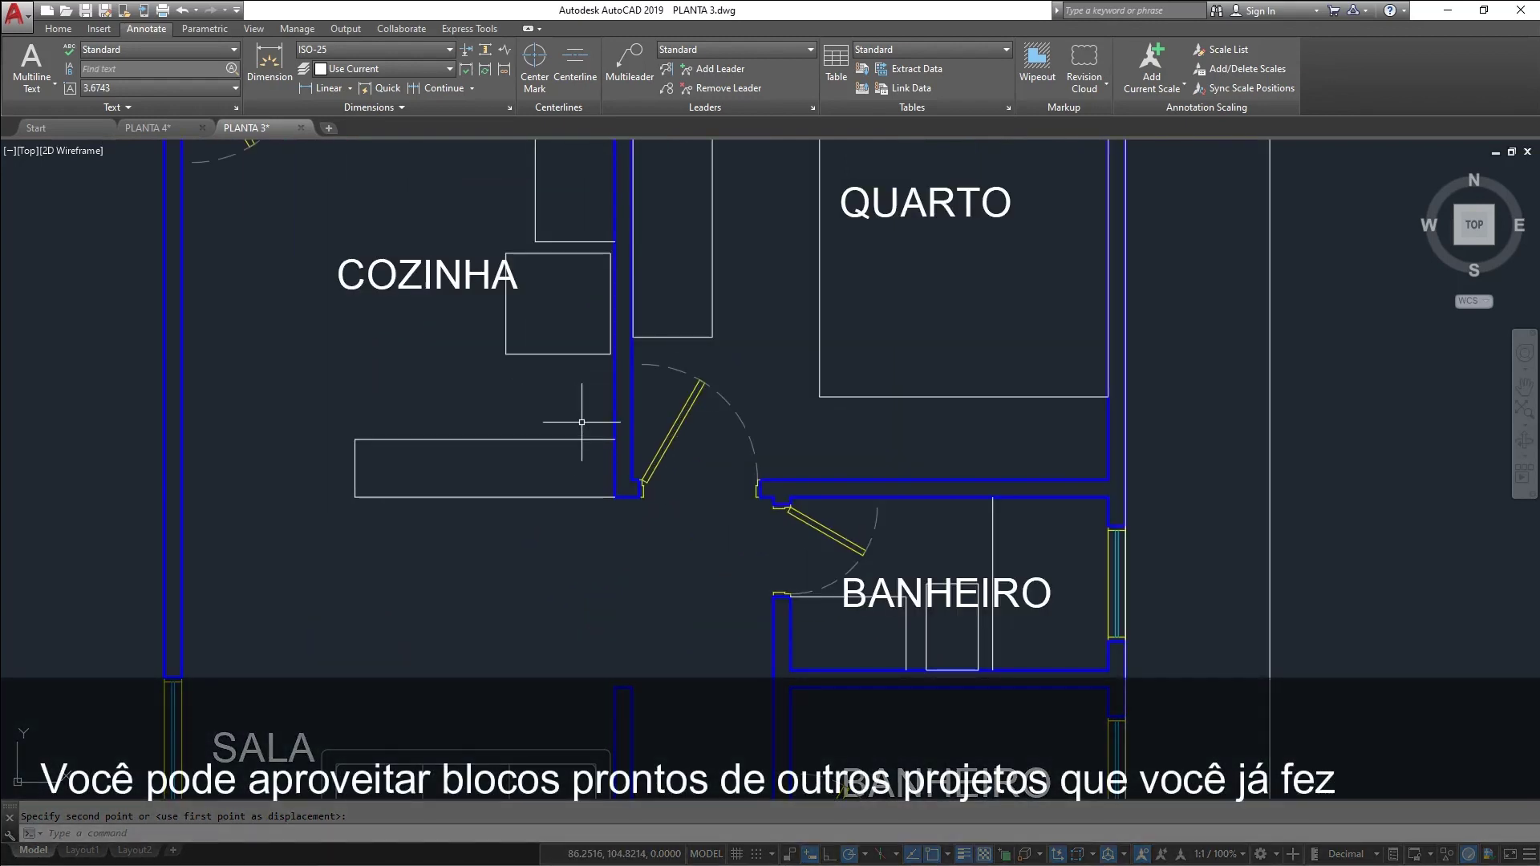
pyautogui.moveTo(642, 389); pyautogui.dragTo(703, 526, button='middle')
pyautogui.moveTo(1027, 297); pyautogui.dragTo(918, 358, button='middle')
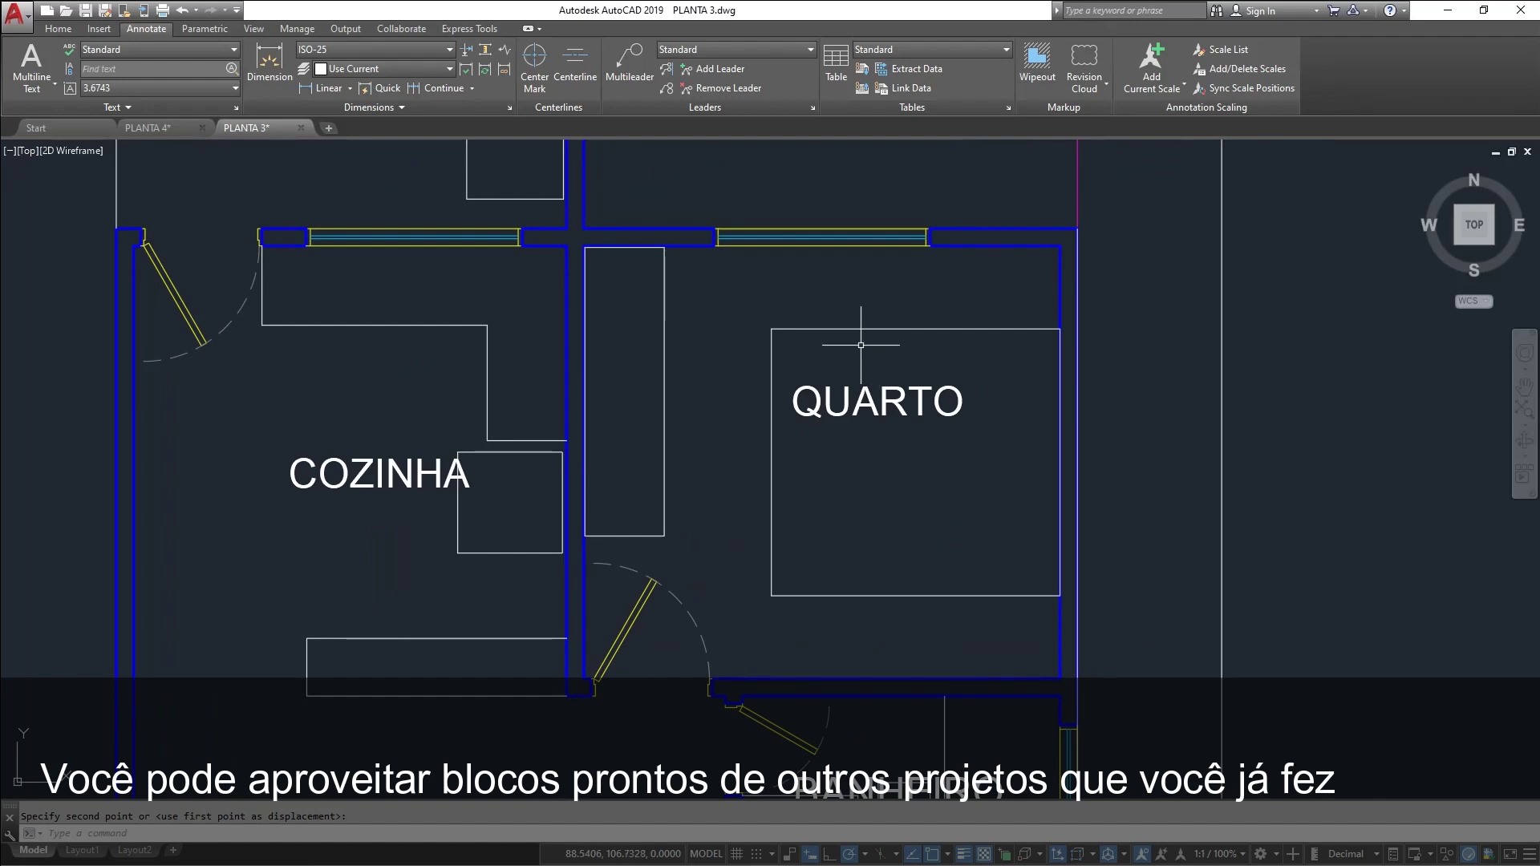
pyautogui.moveTo(806, 381); pyautogui.dragTo(682, 379, button='middle')
pyautogui.scroll(-2, 770, 378)
pyautogui.moveTo(556, 458); pyautogui.dragTo(732, 355, button='middle')
pyautogui.scroll(2, 889, 449)
pyautogui.moveTo(904, 450); pyautogui.dragTo(791, 441, button='middle')
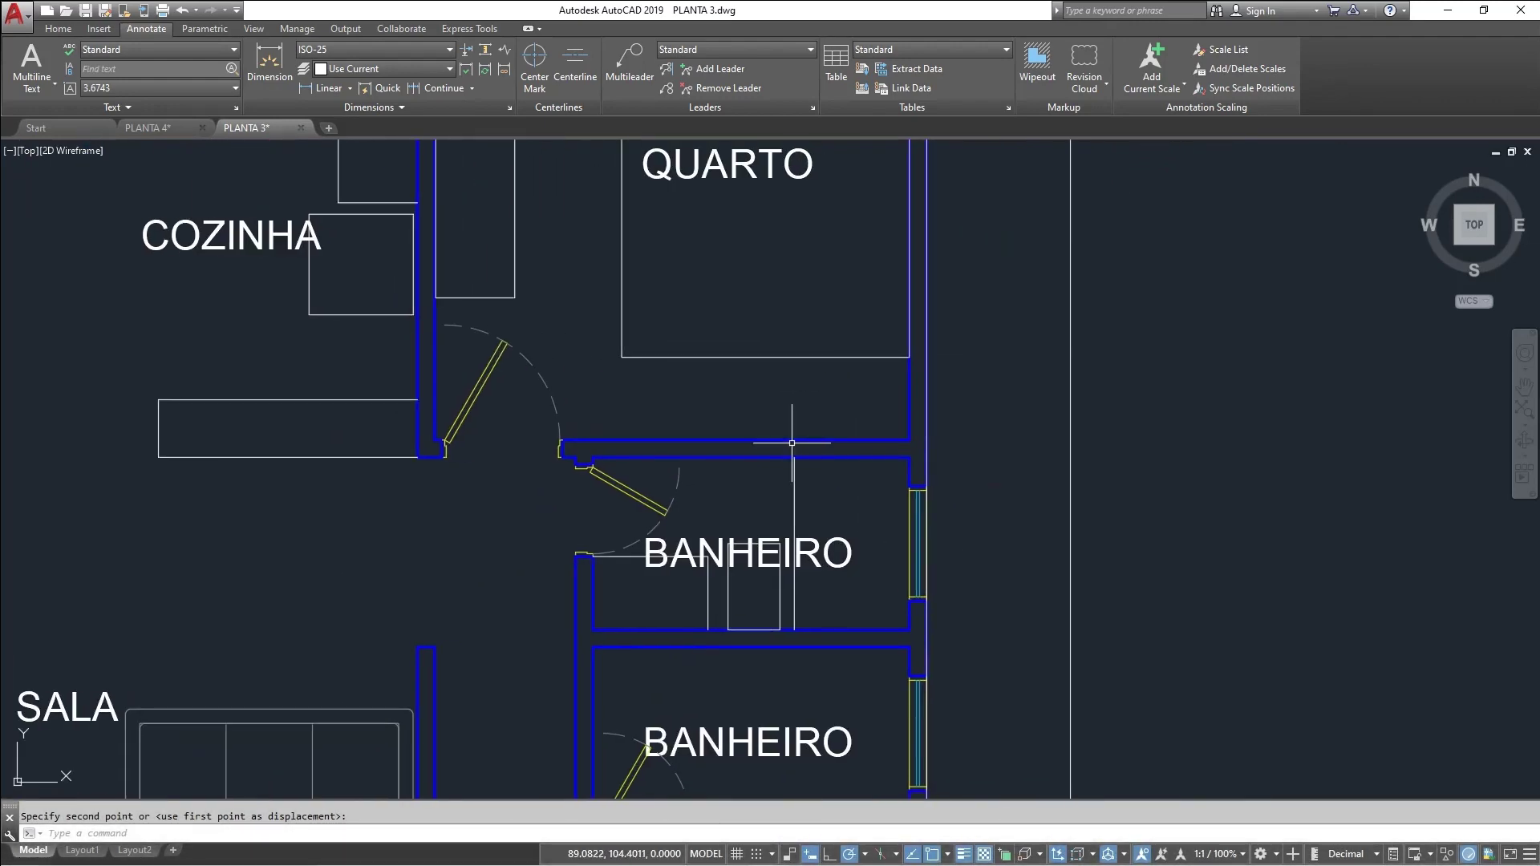
# Examine the toilet rectangle in the upper bathroom and compare it with the fully furnished version of the plan
pyautogui.scroll(-2, 883, 481)
pyautogui.scroll(4, 822, 536)
pyautogui.click(765, 505)
pyautogui.click(738, 502)
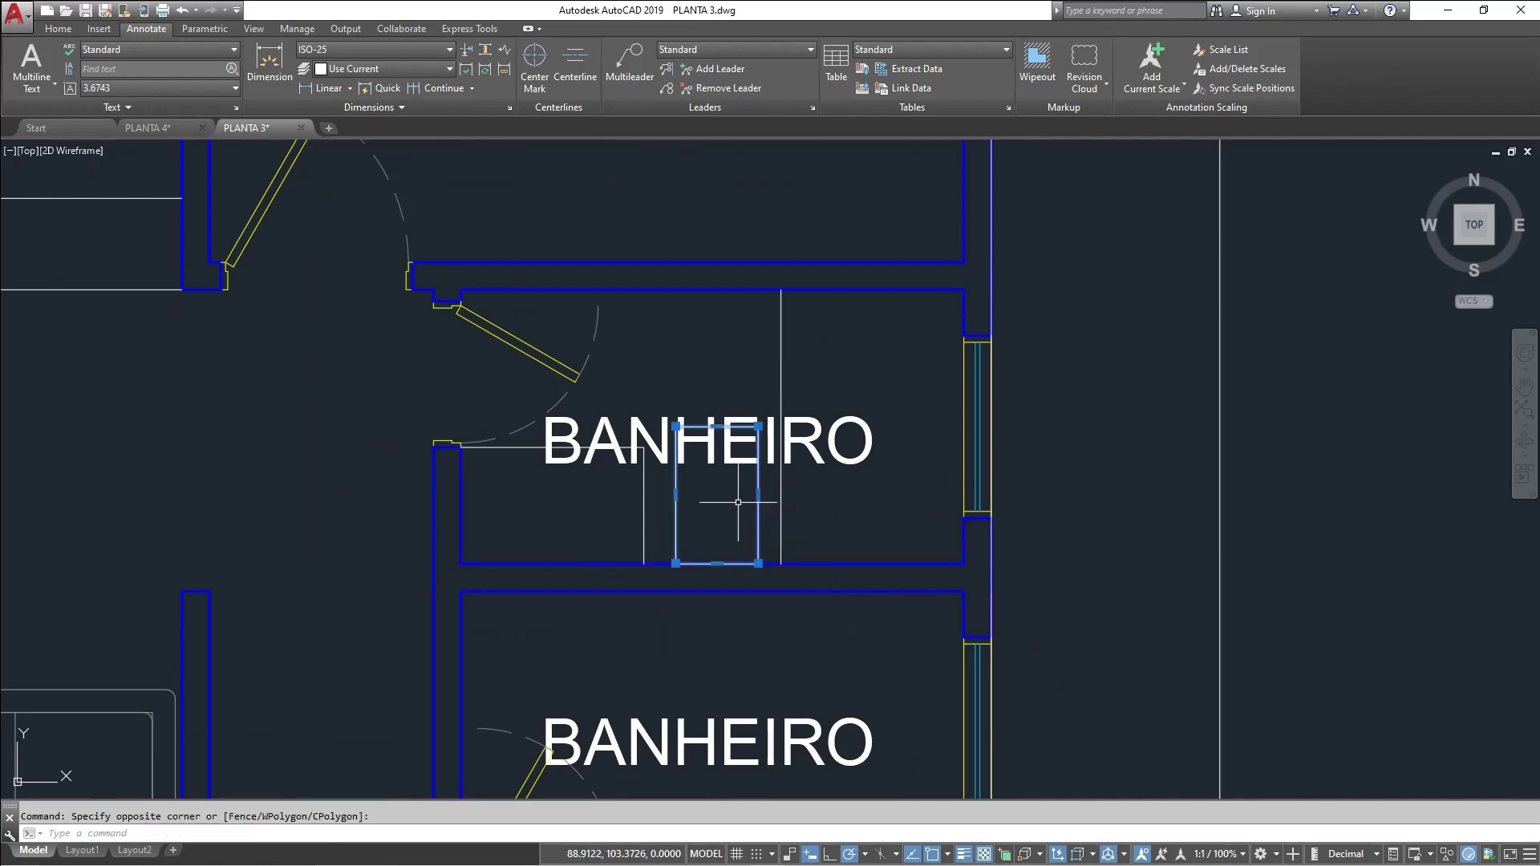
pyautogui.scroll(-2, 708, 503)
pyautogui.press('Escape')
pyautogui.scroll(-9, 1075, 534)
pyautogui.moveTo(1158, 540); pyautogui.dragTo(429, 506, button='middle')
pyautogui.scroll(4, 753, 470)
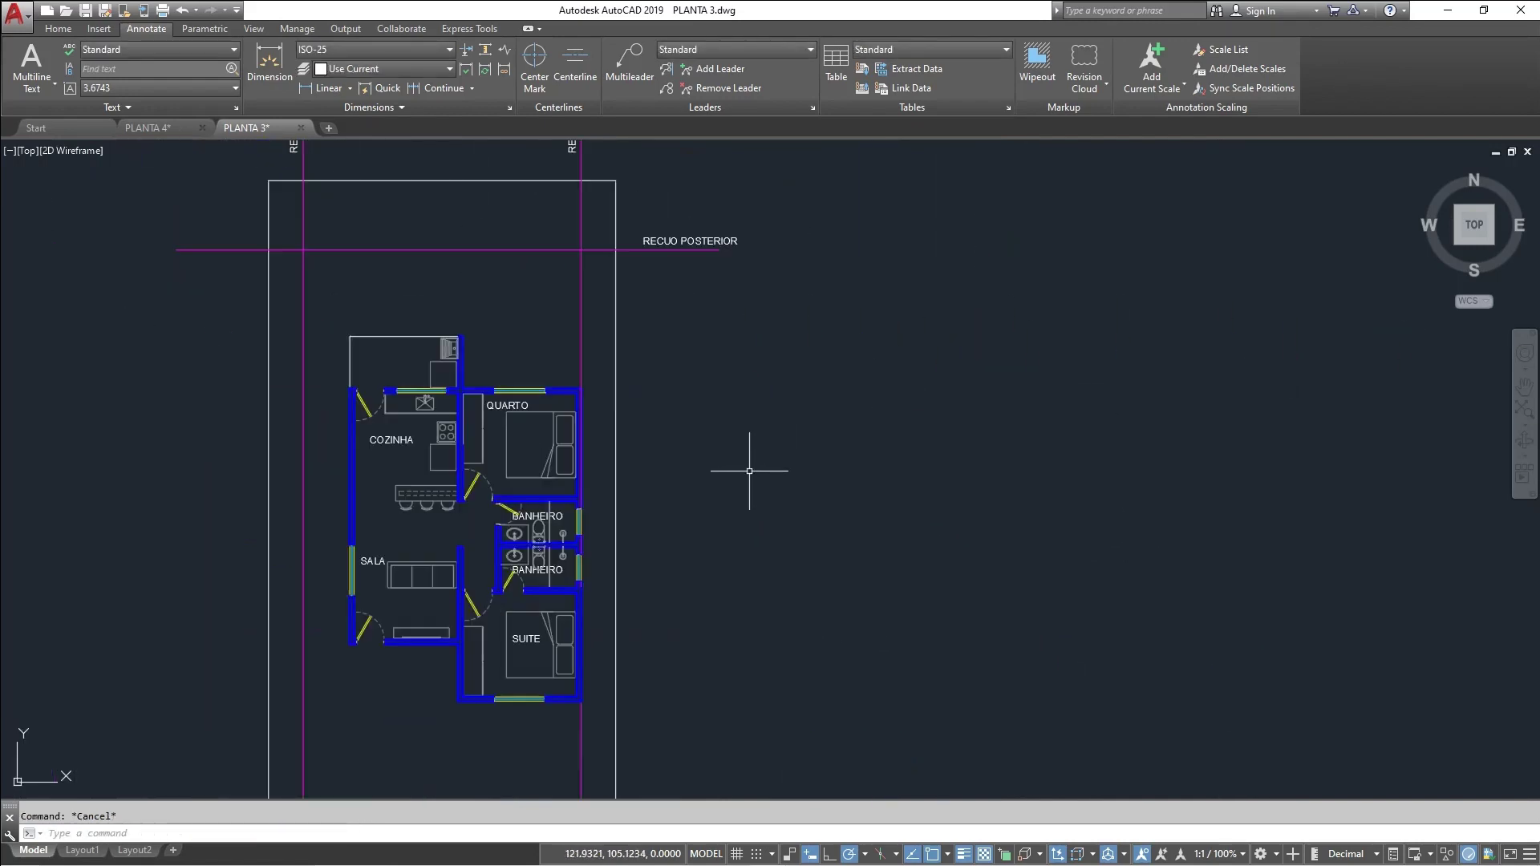
pyautogui.scroll(2, 582, 531)
pyautogui.moveTo(582, 532); pyautogui.dragTo(696, 484, button='middle')
pyautogui.scroll(4, 613, 538)
pyautogui.scroll(4, 613, 497)
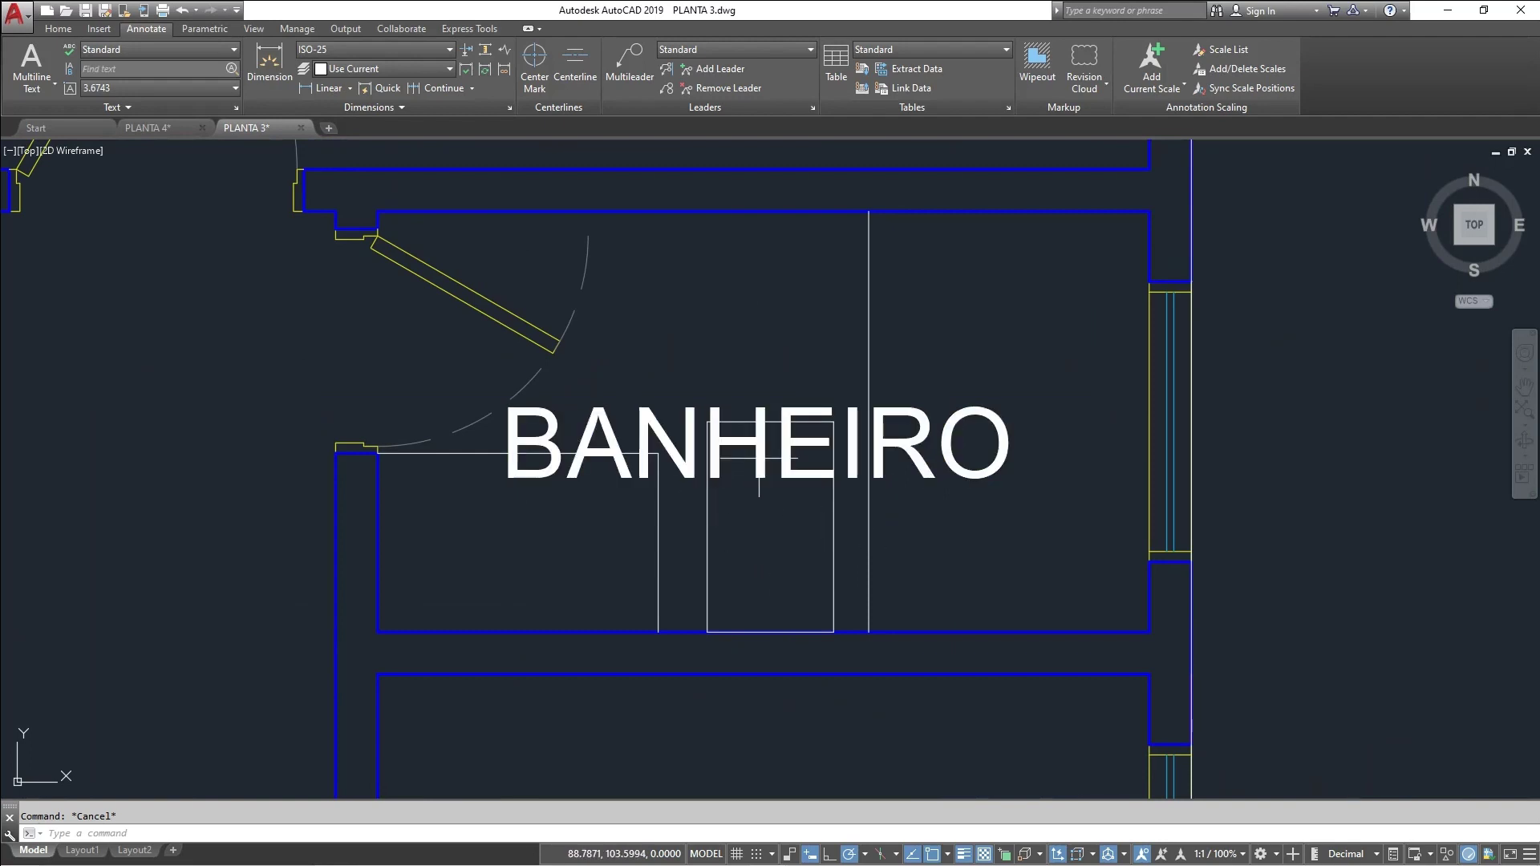
# Switch to the browser and open the Vasos / bacias sanitários block set from CADblocos' Banheiros page
pyautogui.press('alt')
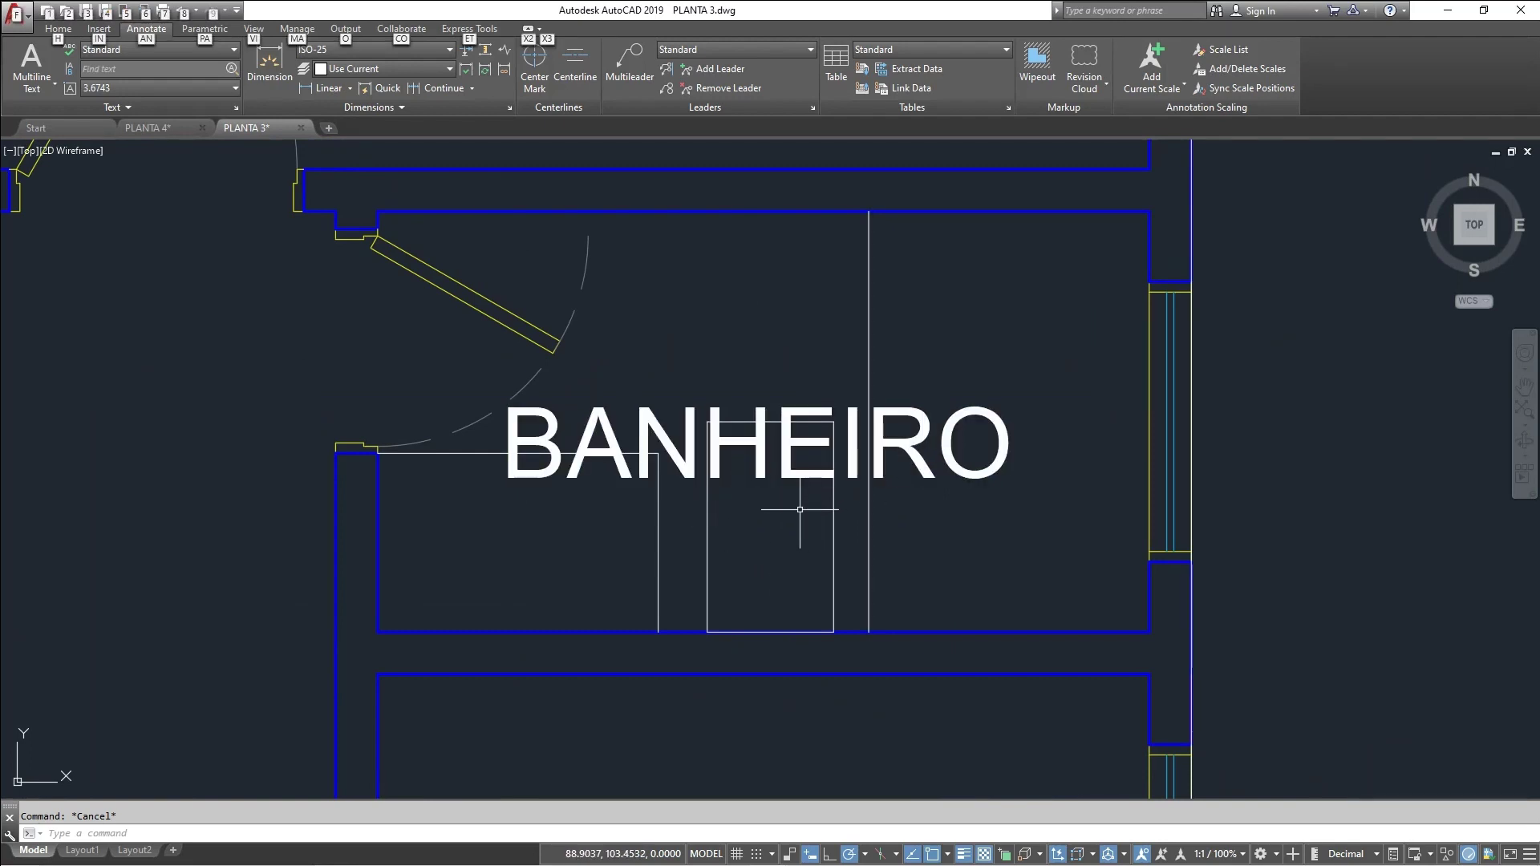
pyautogui.hotkey('alt', 'Tab')
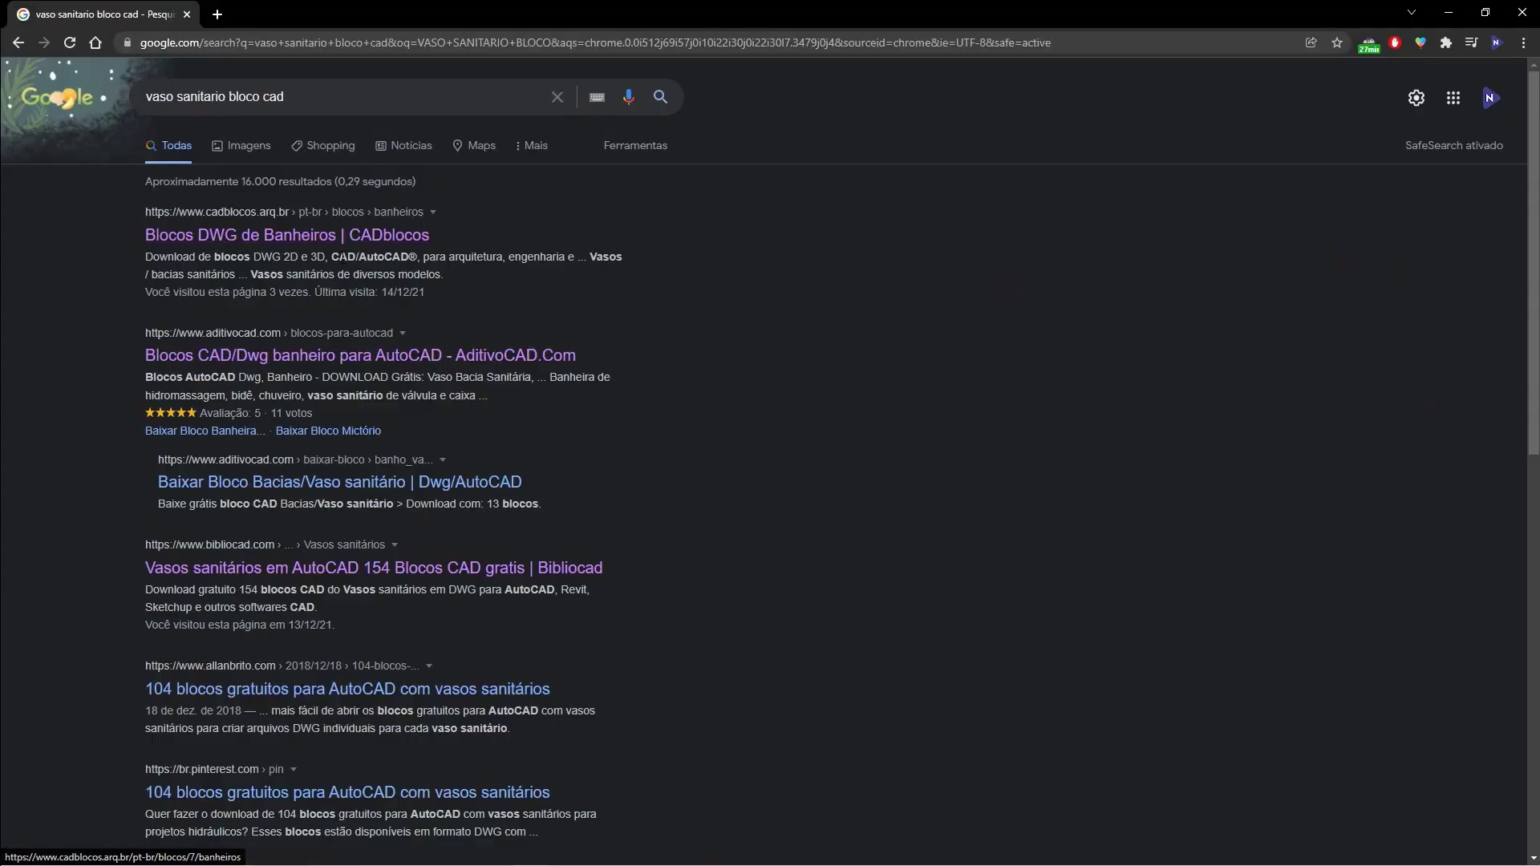
pyautogui.click(314, 239)
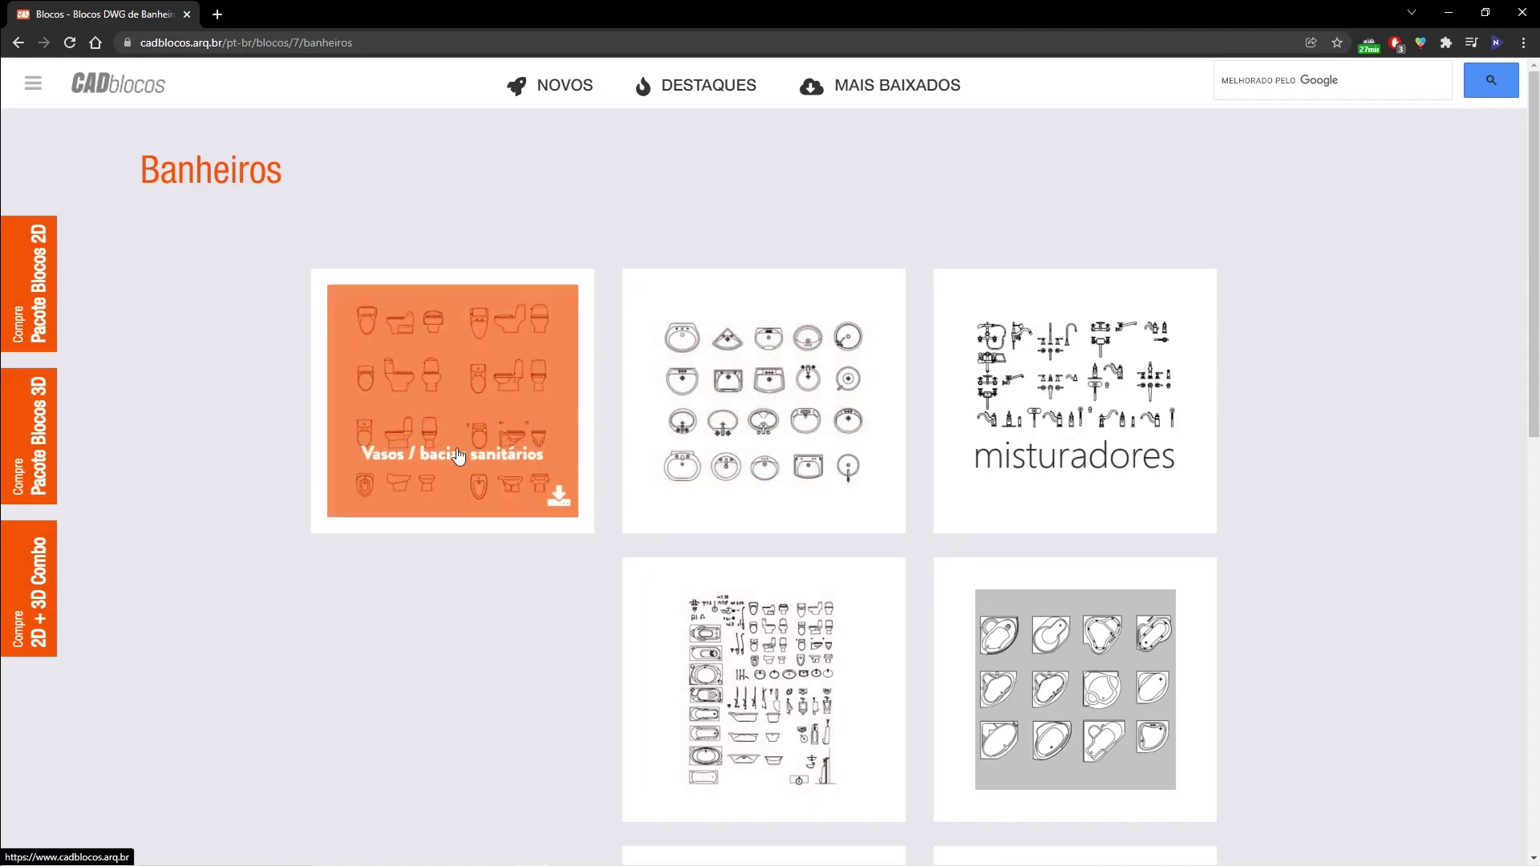
pyautogui.click(447, 369)
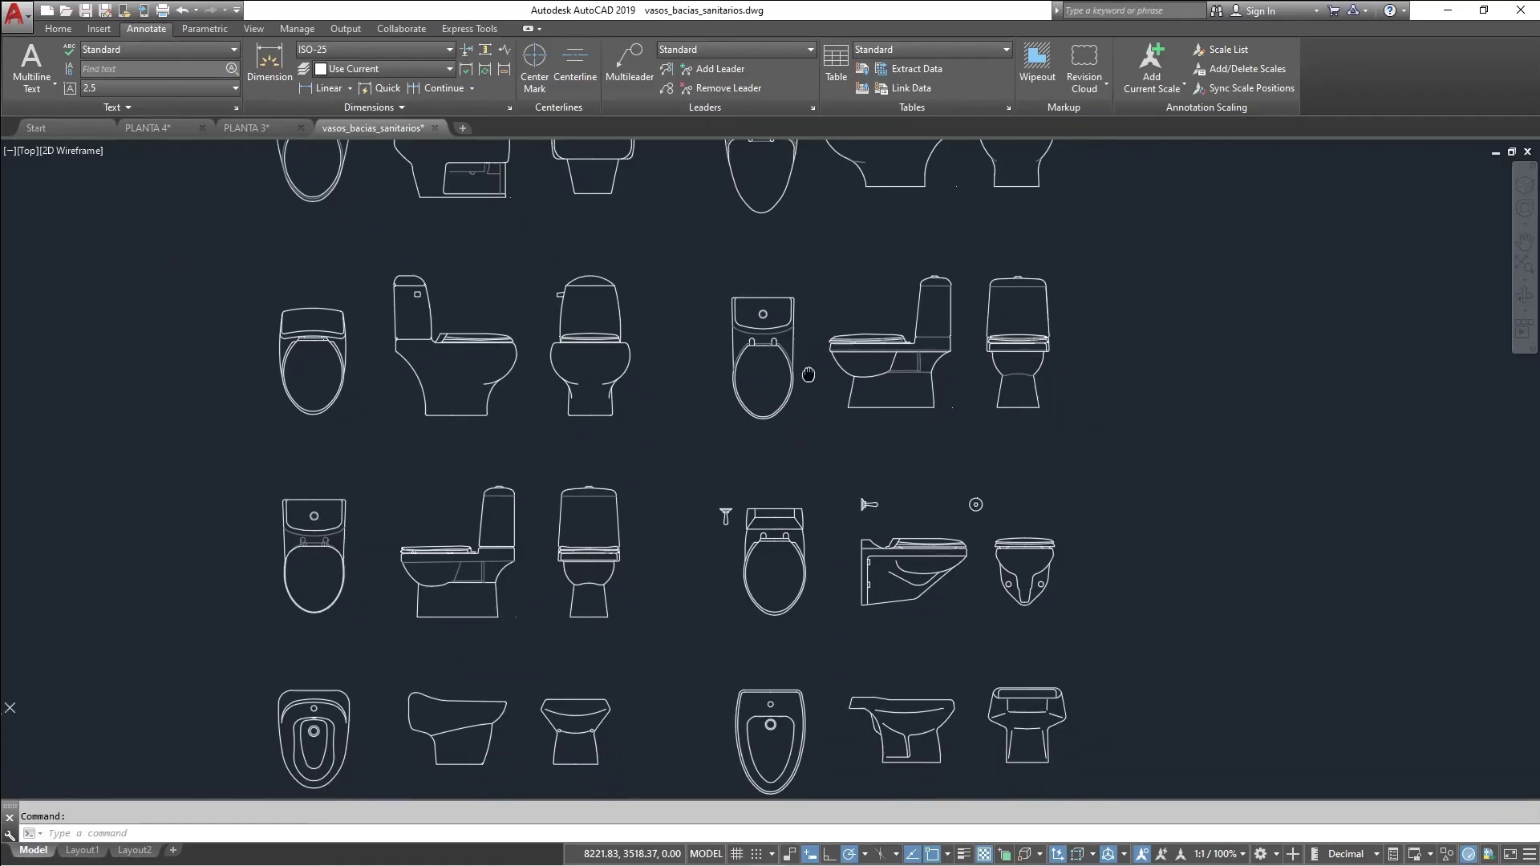
# Examine the toilet models in vasos_bacias_sanitarios.dwg to find a suitable top view
pyautogui.scroll(-4, 727, 353)
pyautogui.scroll(3, 727, 353)
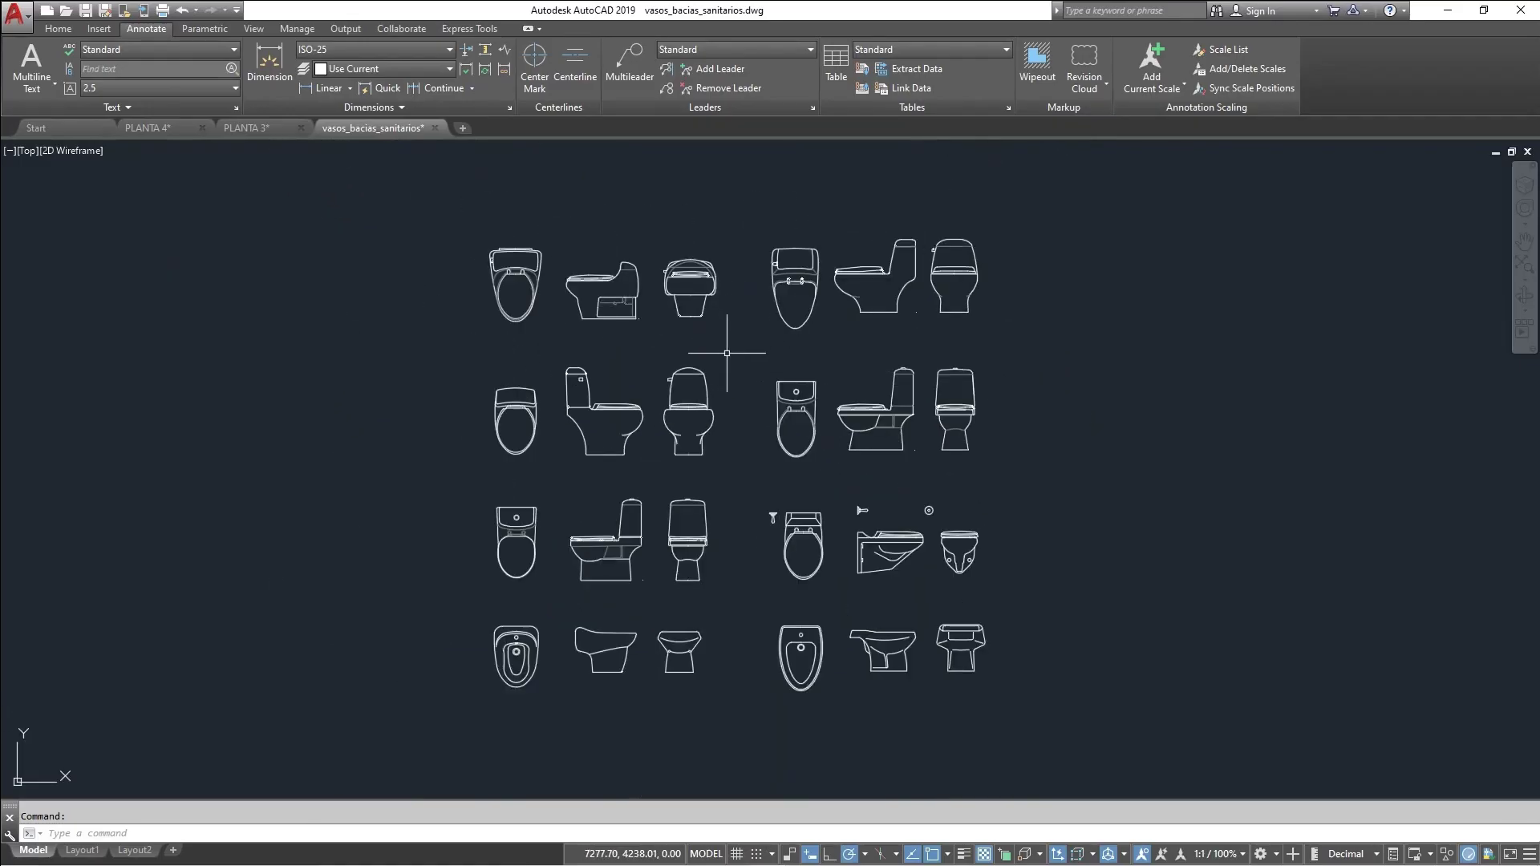
pyautogui.scroll(2, 726, 353)
pyautogui.scroll(-2, 714, 429)
pyautogui.scroll(4, 798, 397)
pyautogui.scroll(-4, 632, 432)
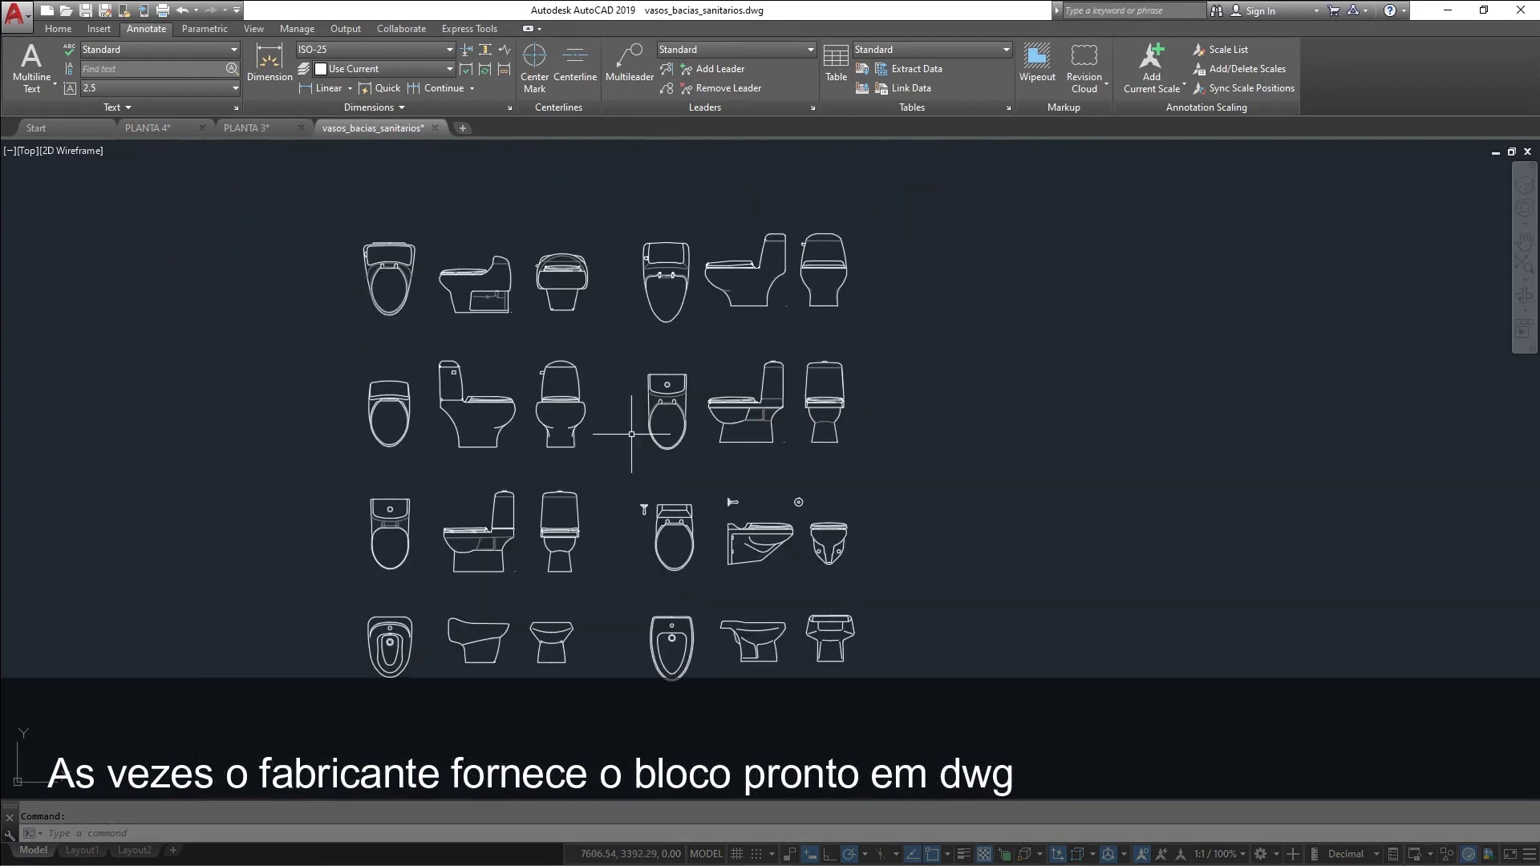
pyautogui.scroll(-2, 632, 434)
pyautogui.scroll(4, 707, 361)
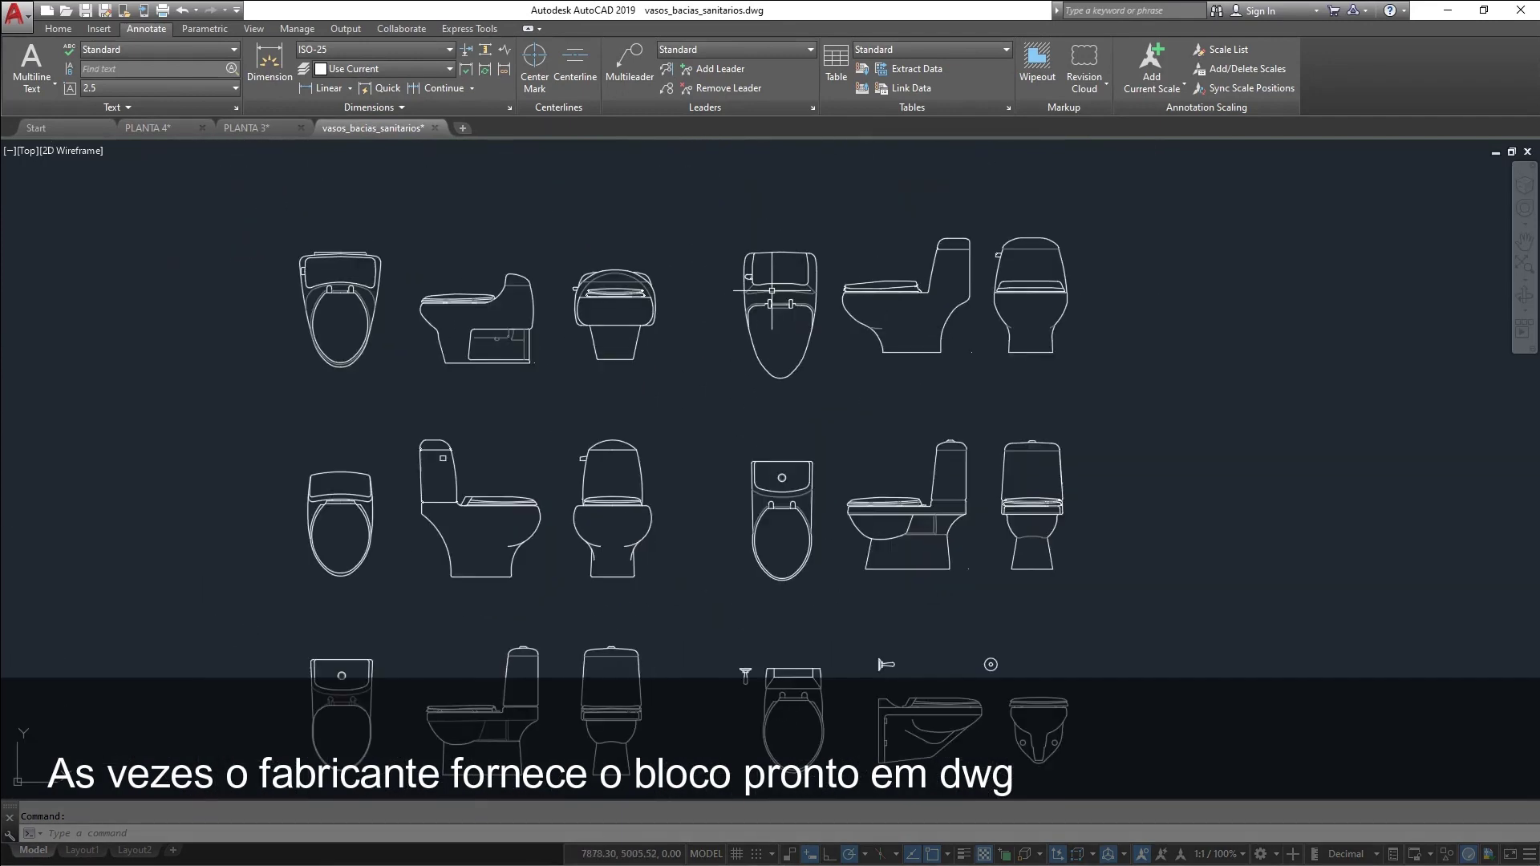
pyautogui.moveTo(721, 392); pyautogui.dragTo(783, 334, button='middle')
pyautogui.moveTo(925, 378); pyautogui.dragTo(869, 374, button='middle')
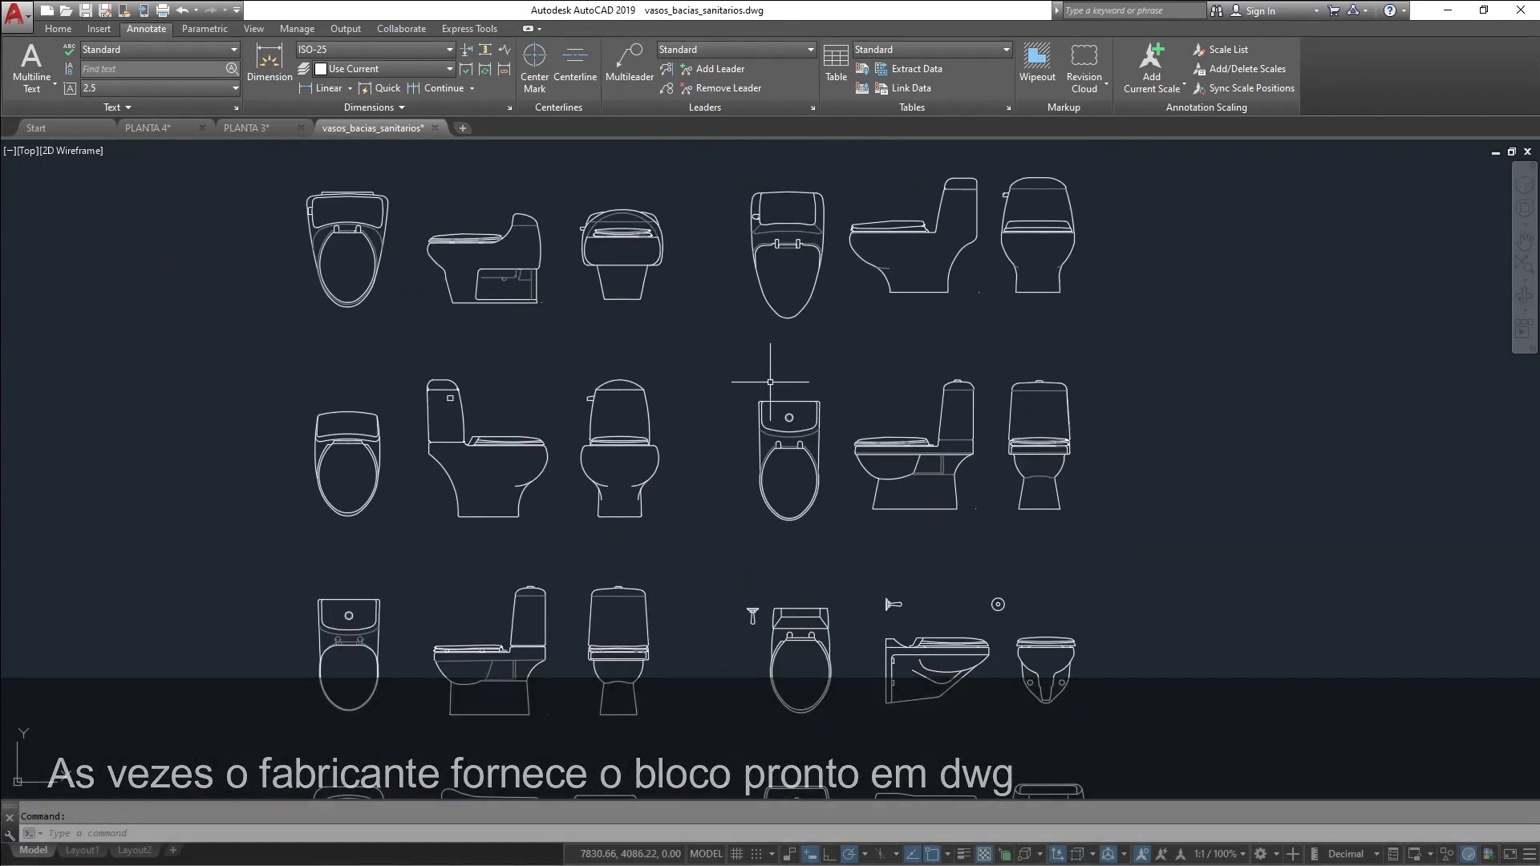
pyautogui.moveTo(717, 385)
pyautogui.mouseDown(button='middle')
pyautogui.moveTo(771, 361)
pyautogui.moveTo(791, 370)
pyautogui.moveTo(607, 396)
pyautogui.moveTo(708, 331)
pyautogui.mouseUp(button='middle')
pyautogui.scroll(2, 791, 333)
pyautogui.click(822, 262)
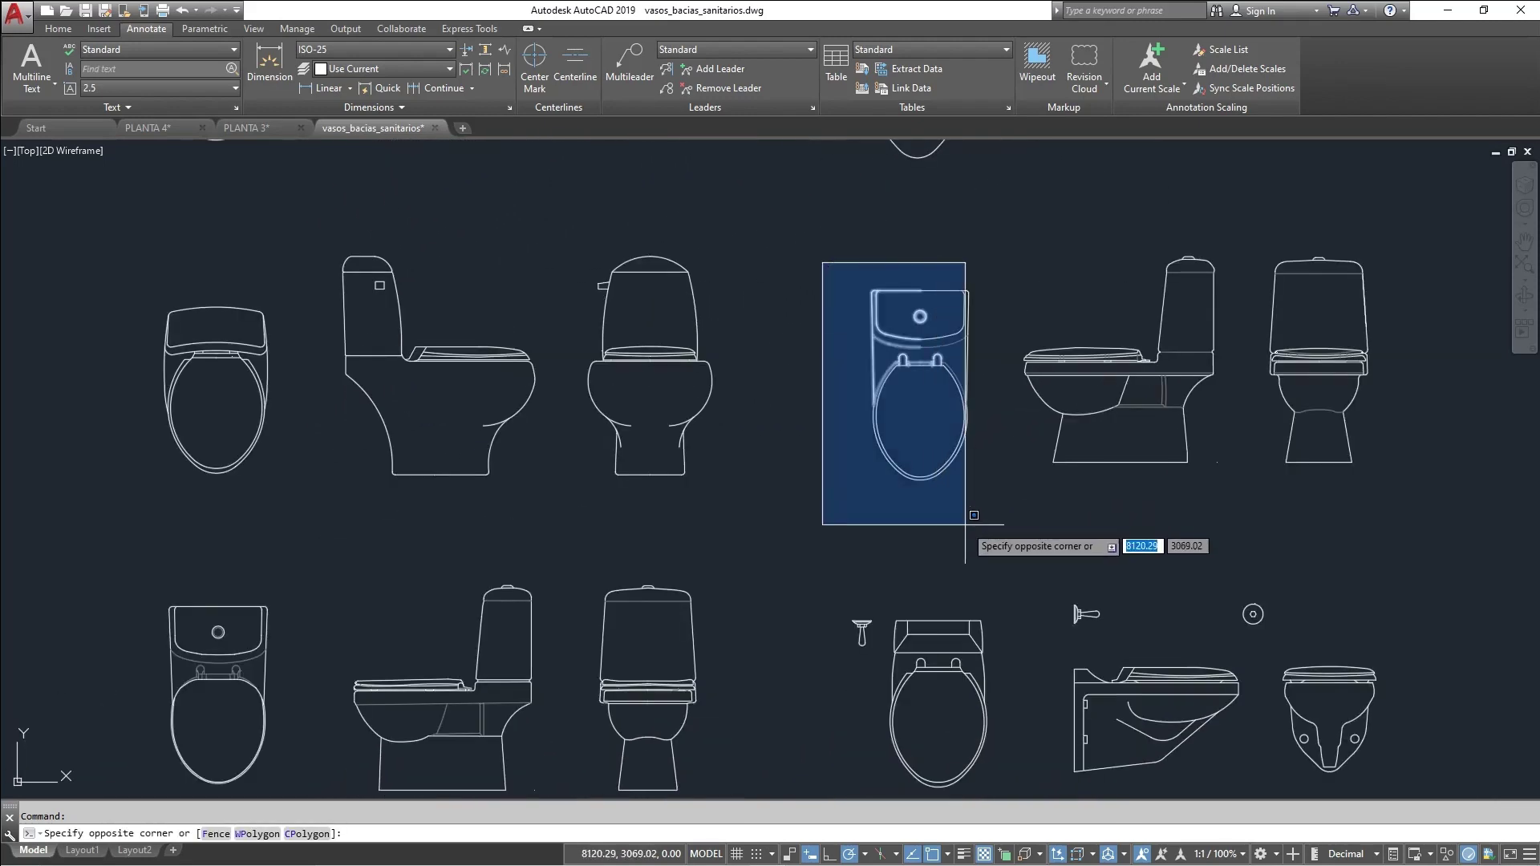
pyautogui.click(969, 527)
pyautogui.scroll(-2, 1015, 488)
pyautogui.press('Escape')
pyautogui.moveTo(1015, 488); pyautogui.dragTo(752, 504, button='middle')
pyautogui.scroll(2, 793, 502)
pyautogui.click(641, 319)
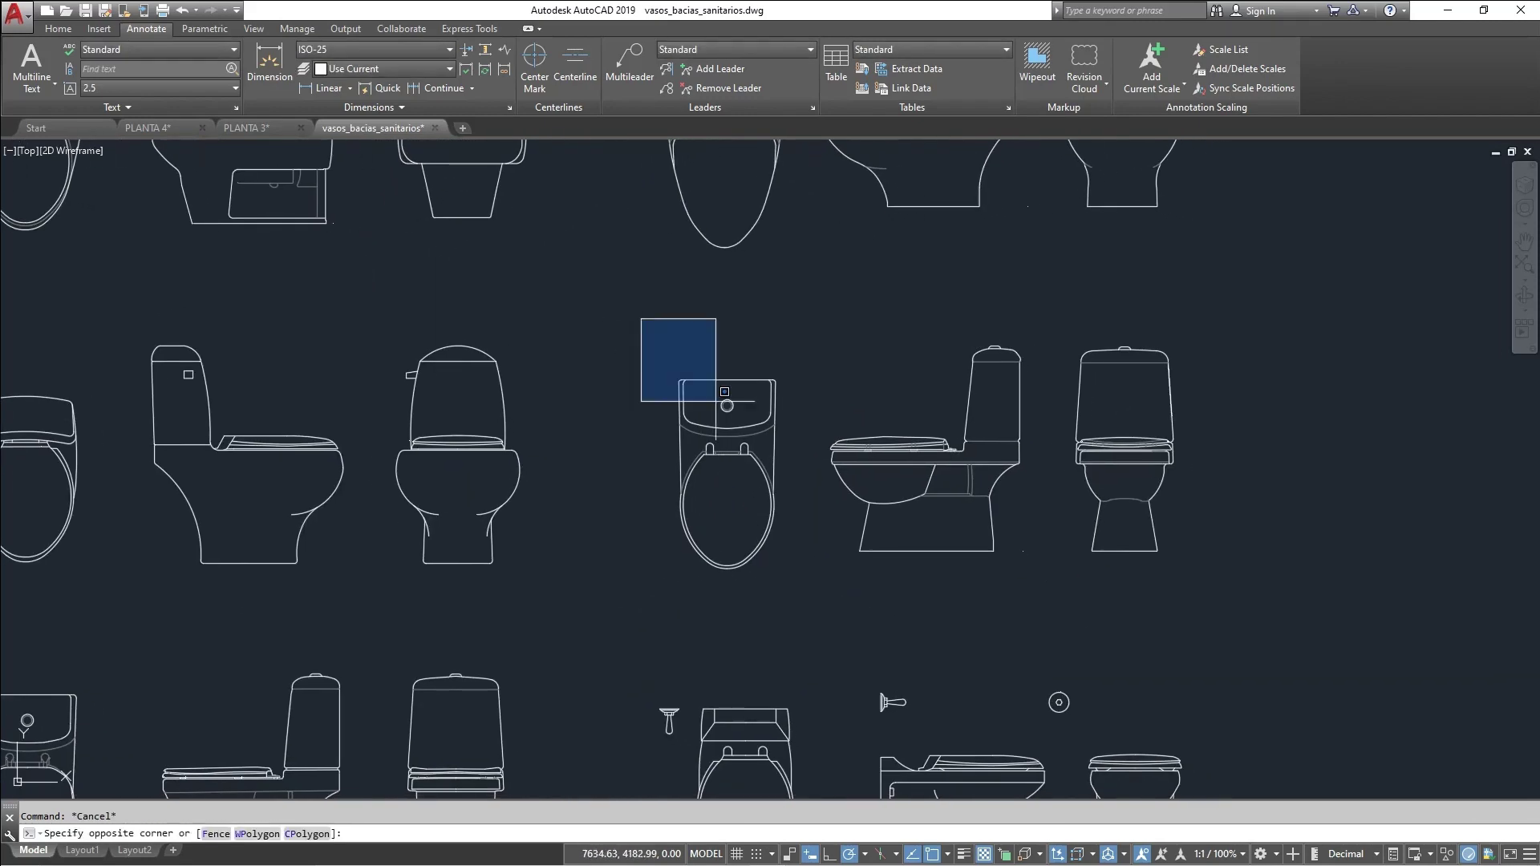
pyautogui.click(811, 620)
pyautogui.scroll(3, 714, 455)
pyautogui.press('Escape')
# Copy the top view of the second row's right-hand toilet with COPYBASE, using the midpoint of its tank's back edge as base point
pyautogui.click(584, 255)
pyautogui.click(917, 775)
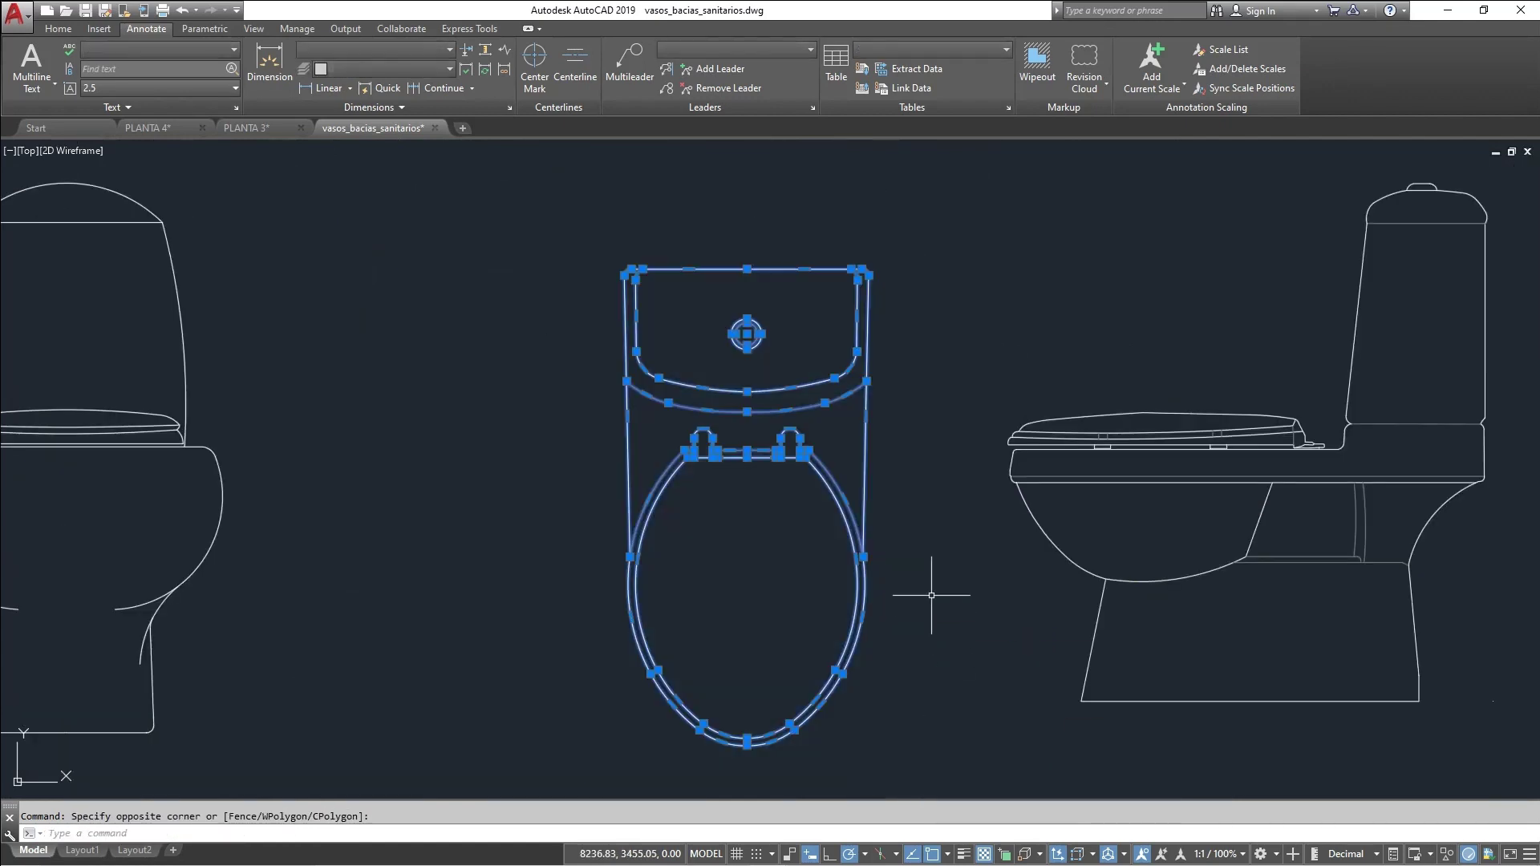
pyautogui.moveTo(932, 594); pyautogui.dragTo(874, 597, button='middle')
pyautogui.hotkey('ctrl', 'c')
pyautogui.moveTo(150, 136)
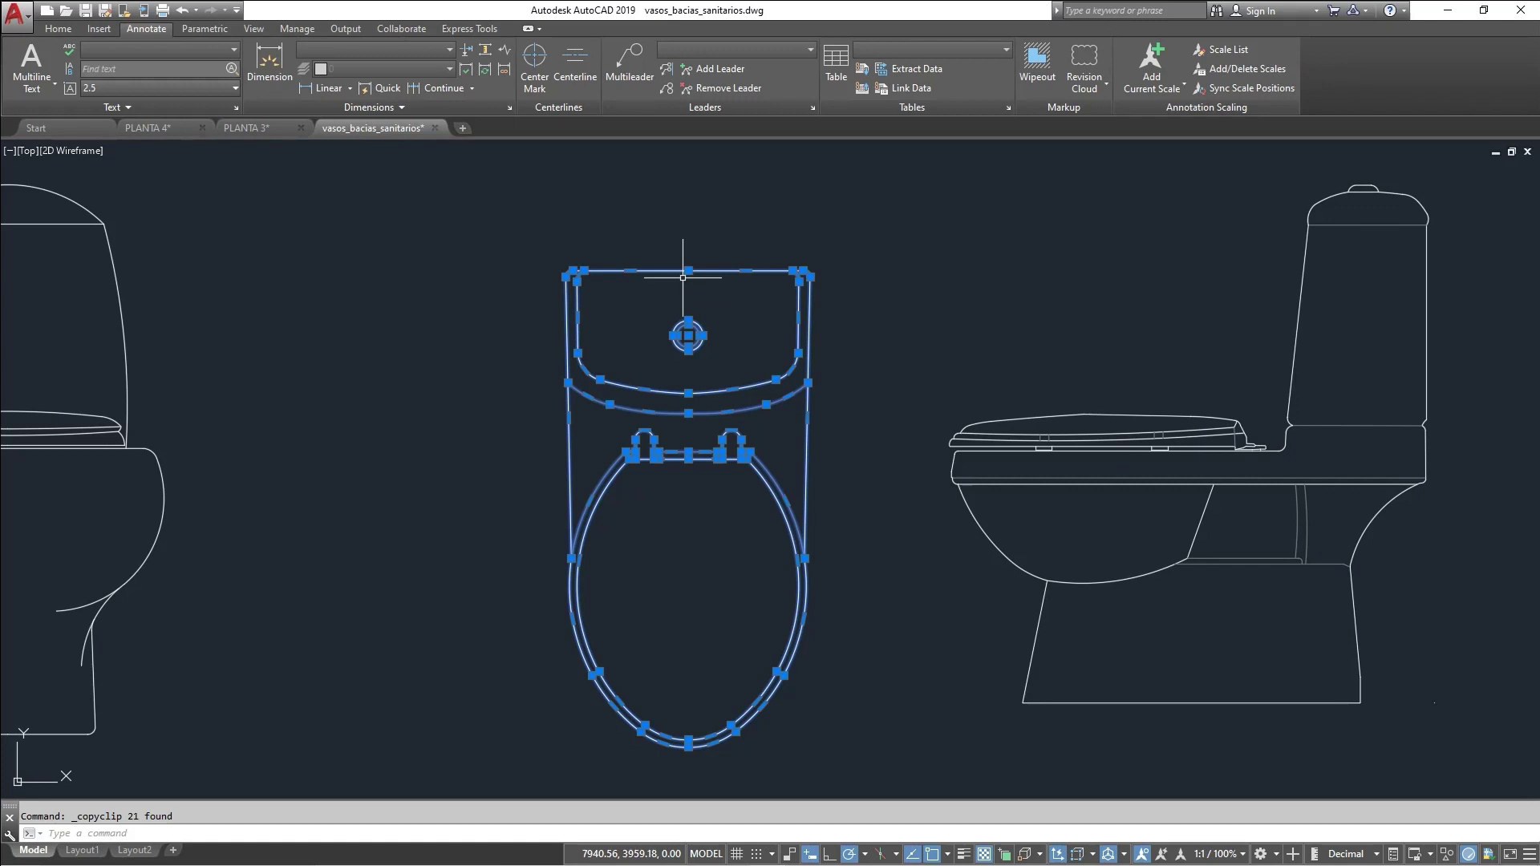
pyautogui.write('ASE')
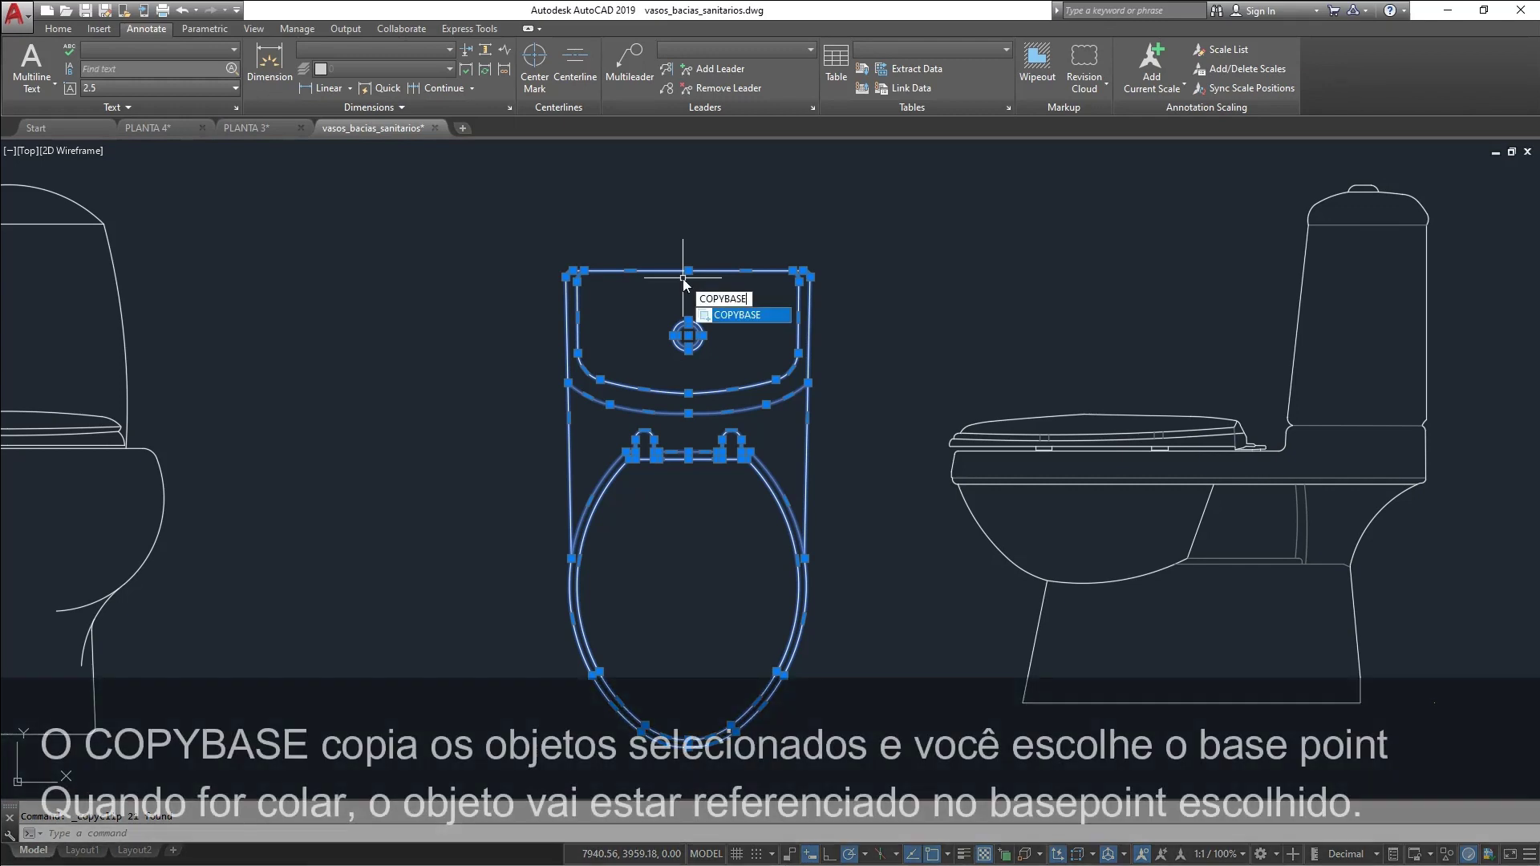
pyautogui.press('Return')
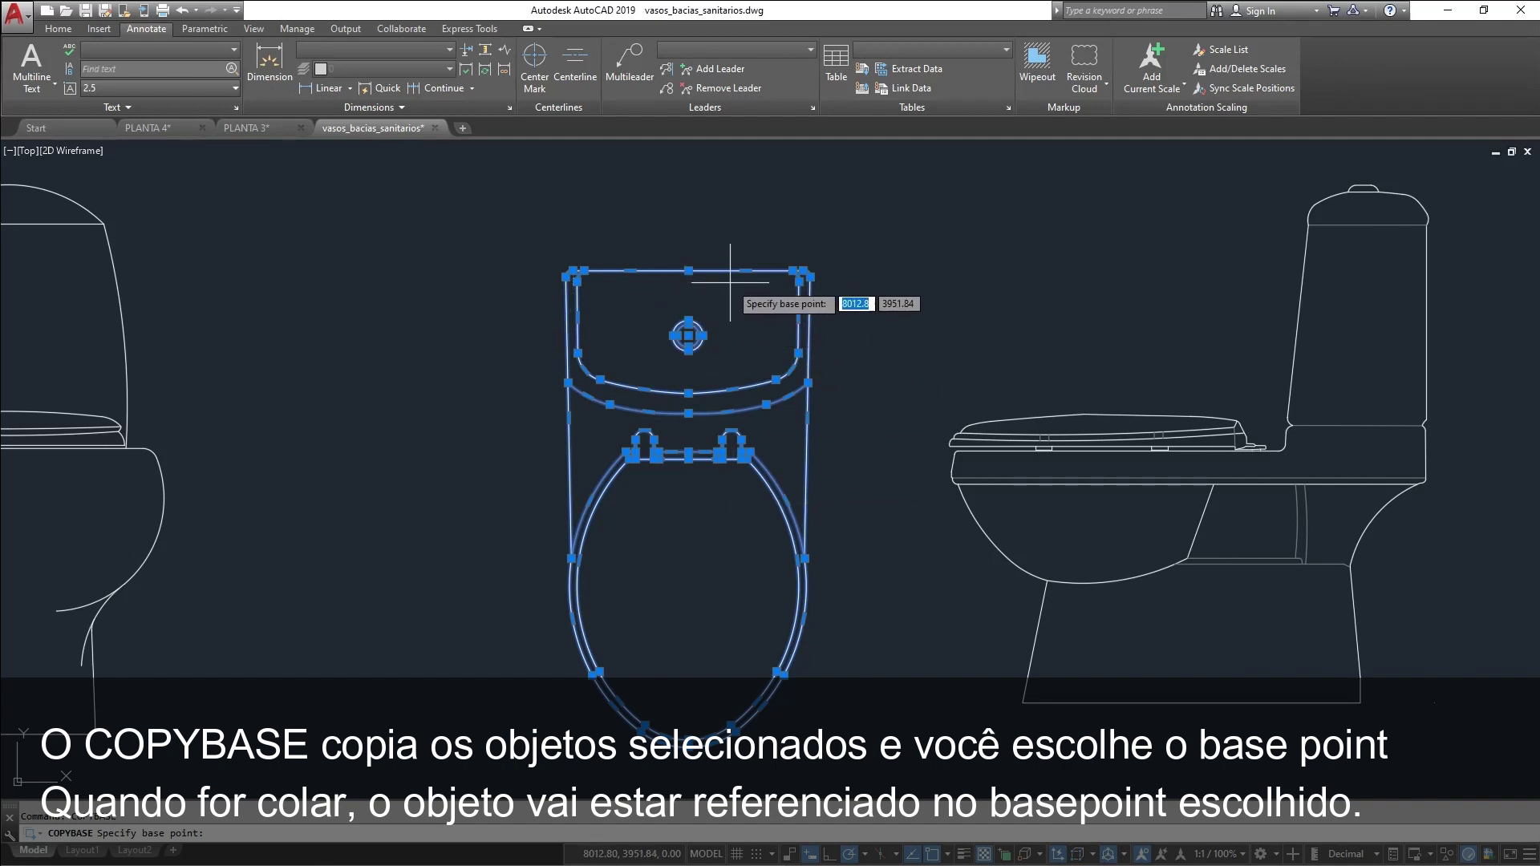
pyautogui.click(688, 271)
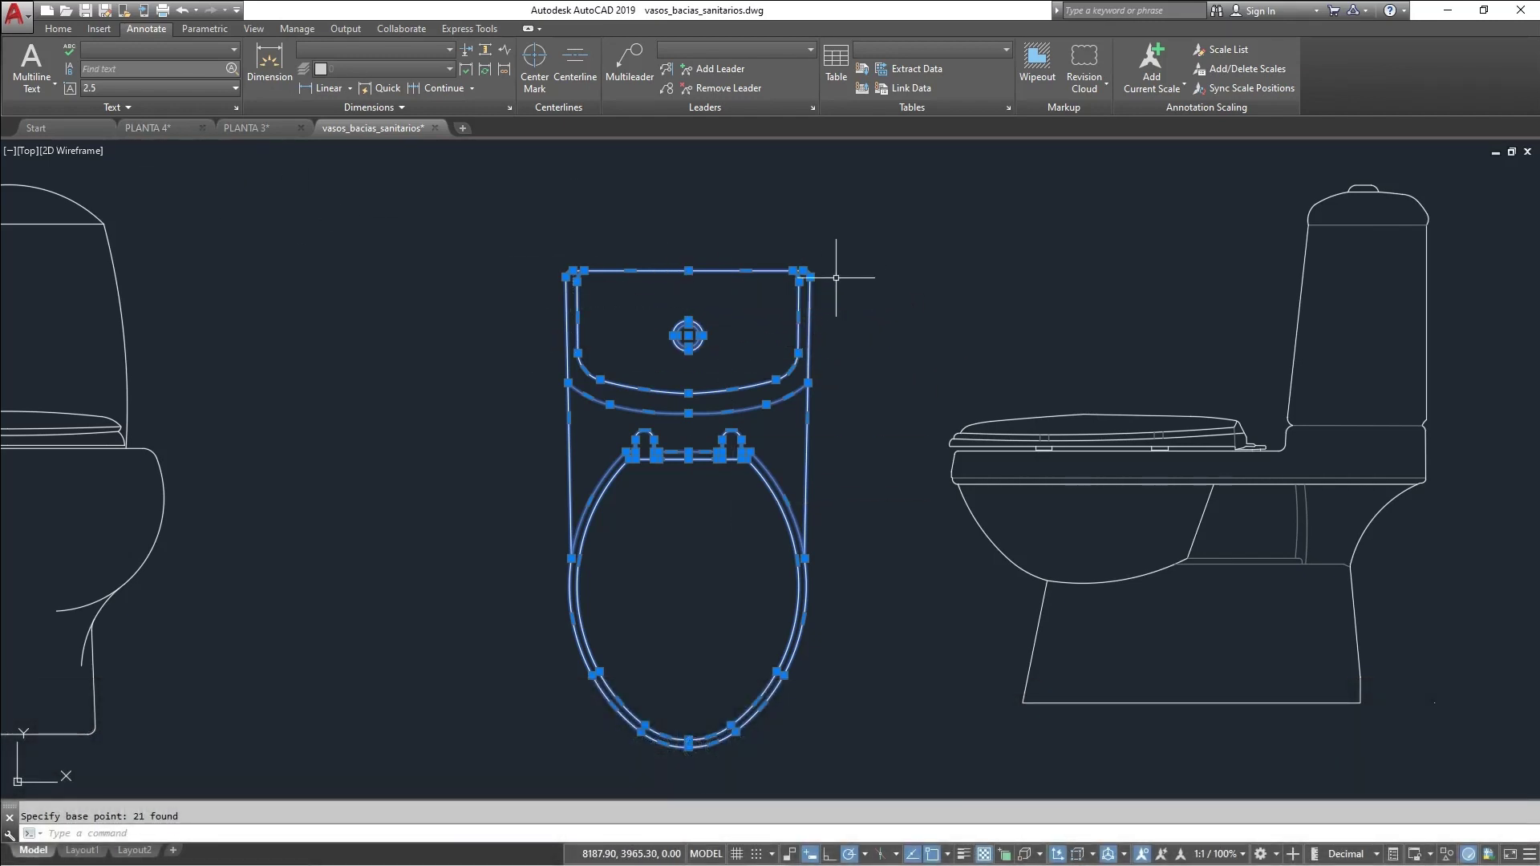
# Switch to the PLANTA 3 drawing and paste the copied toilet near the floor plans
pyautogui.click(153, 128)
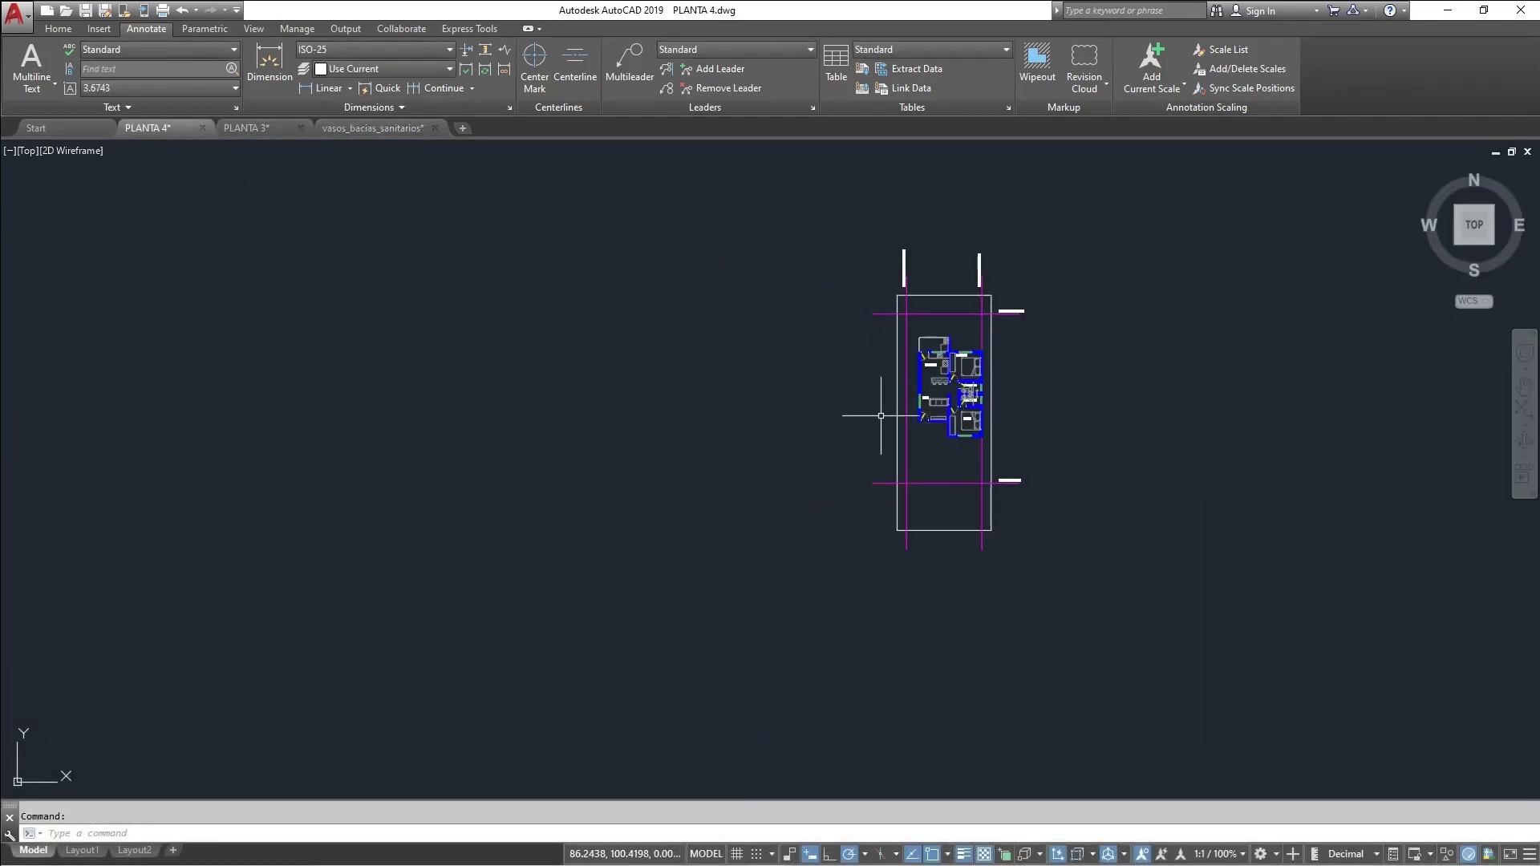
pyautogui.click(247, 128)
pyautogui.scroll(10, 981, 326)
pyautogui.scroll(-2, 789, 302)
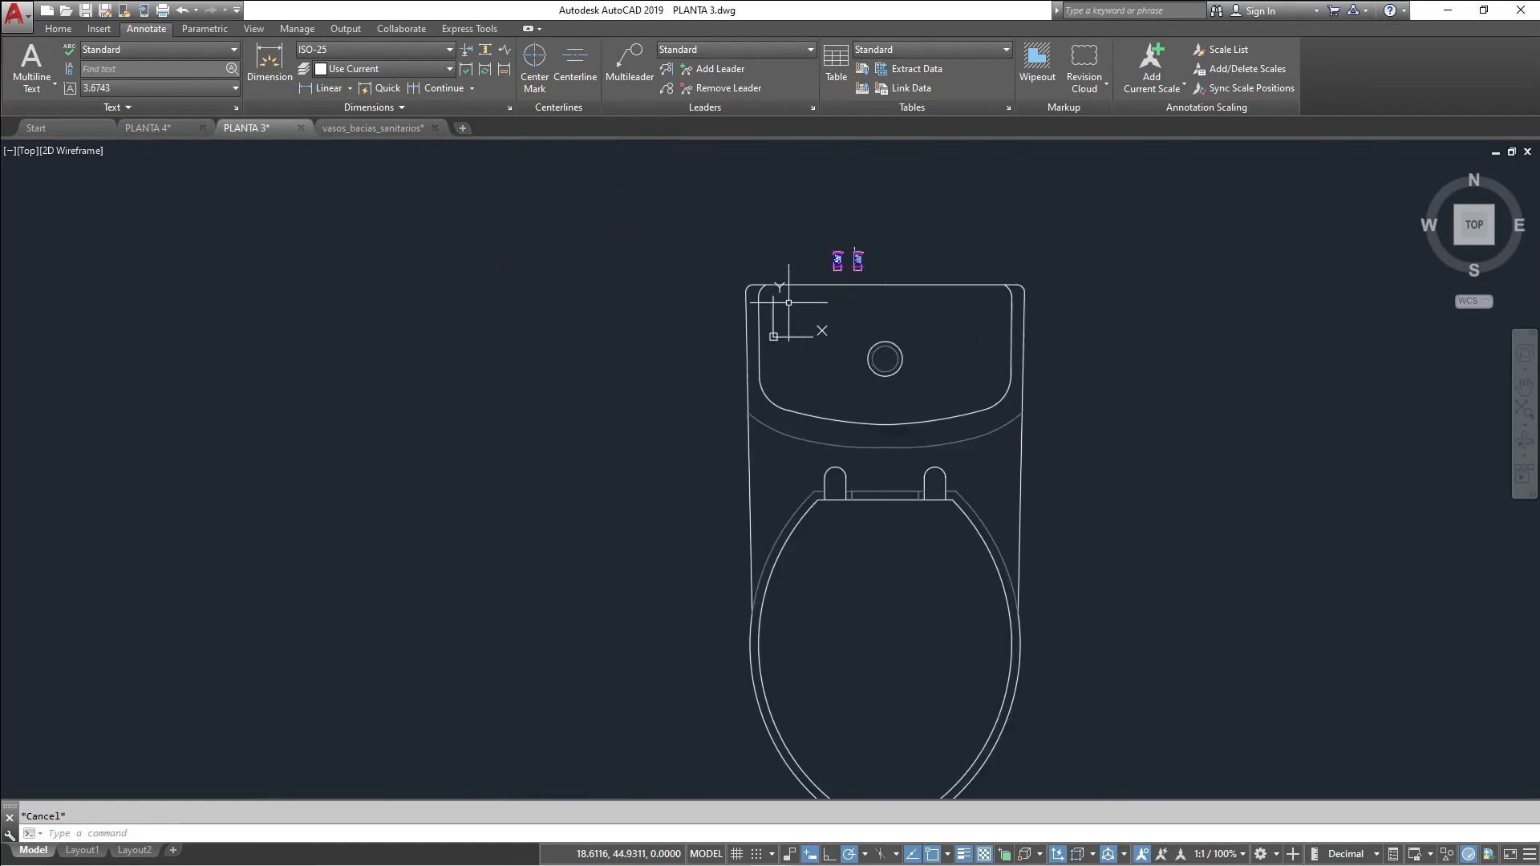
# Compare the size of the pasted toilet with the size of the floor plans
pyautogui.moveTo(967, 322); pyautogui.dragTo(923, 249, button='middle')
pyautogui.scroll(4, 904, 241)
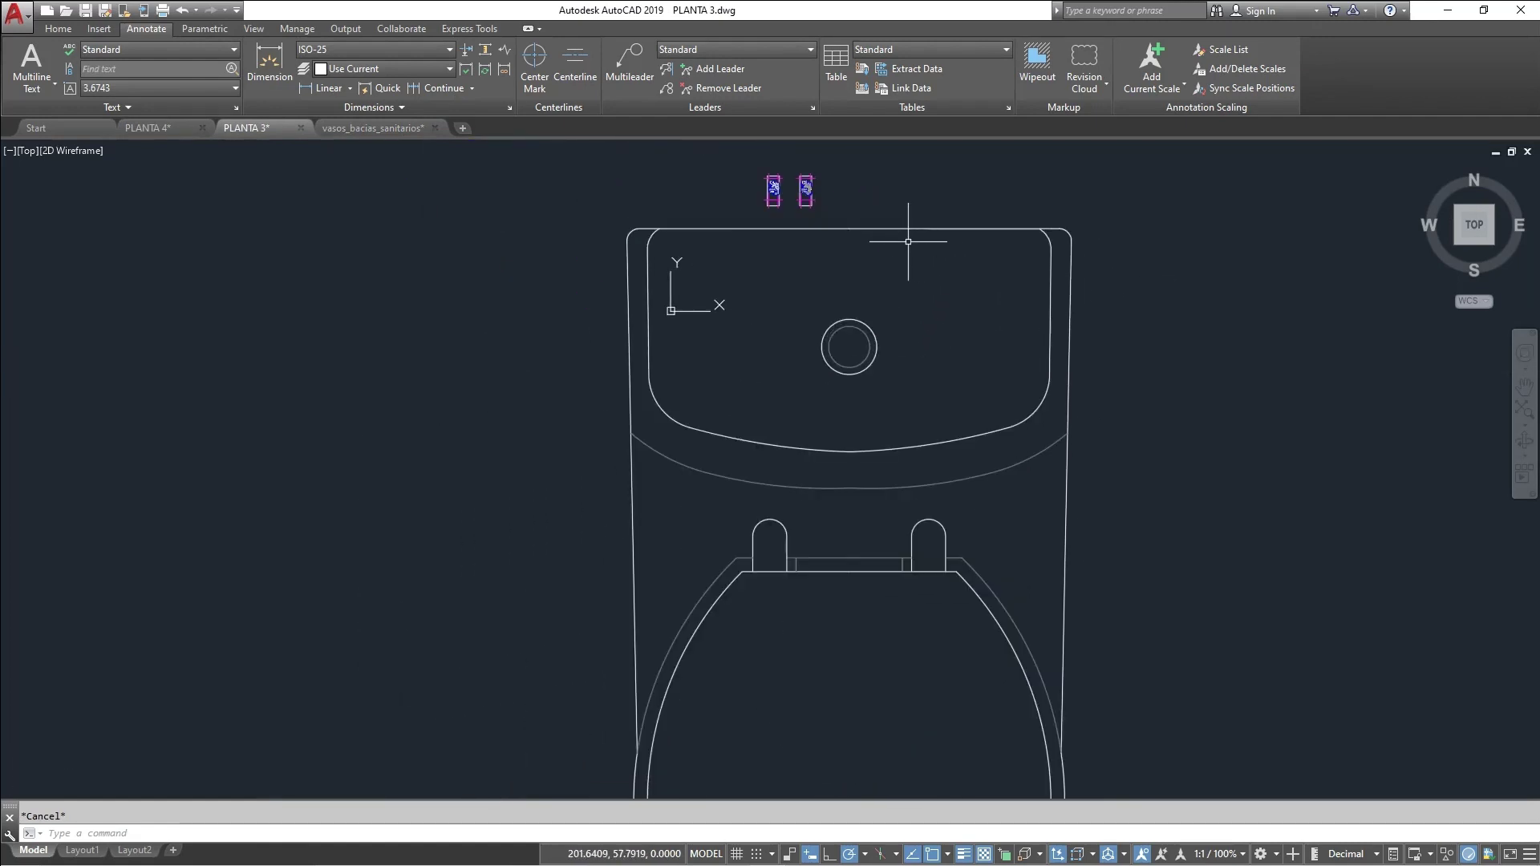
pyautogui.scroll(-4, 819, 274)
pyautogui.scroll(-4, 715, 302)
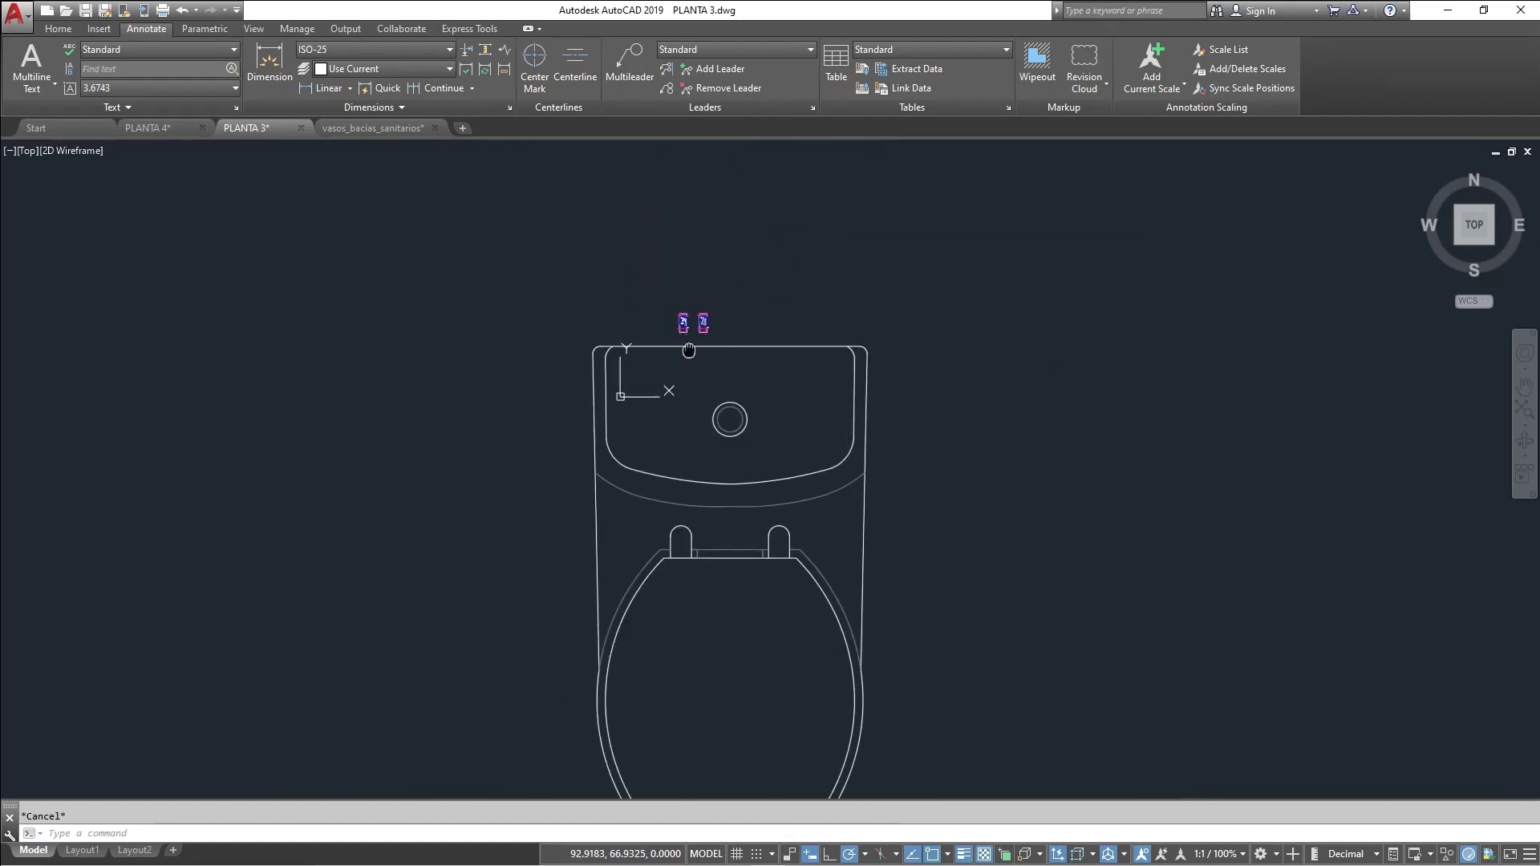
pyautogui.scroll(6, 722, 330)
pyautogui.scroll(-3, 730, 377)
pyautogui.moveTo(794, 267); pyautogui.dragTo(691, 313, button='middle')
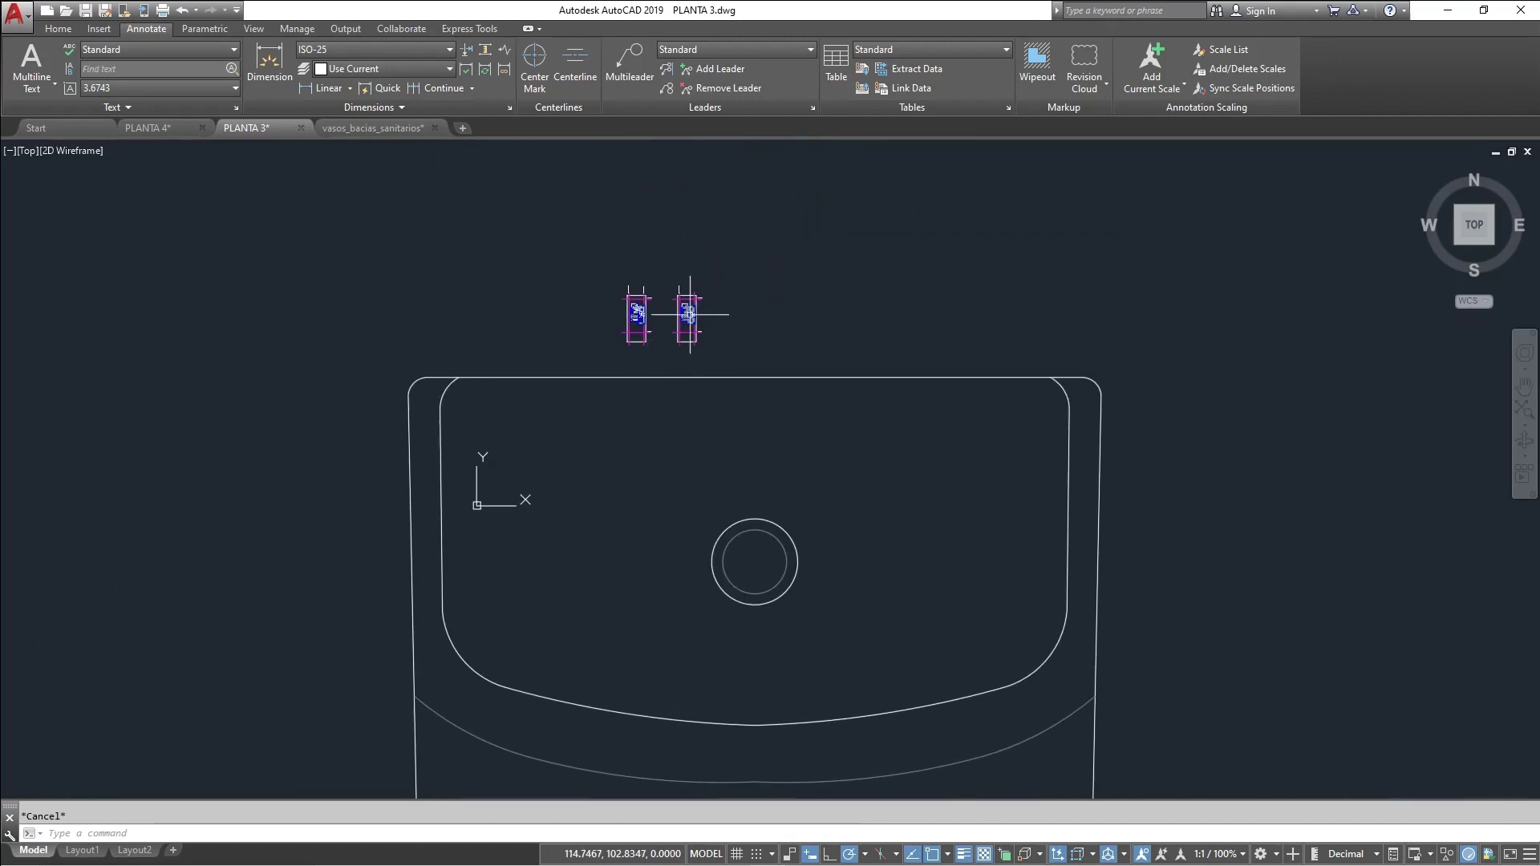
pyautogui.scroll(4, 700, 303)
pyautogui.scroll(-3, 1027, 321)
pyautogui.moveTo(771, 529)
pyautogui.mouseDown(button='middle')
pyautogui.moveTo(991, 287)
pyautogui.moveTo(749, 383)
pyautogui.mouseUp(button='middle')
pyautogui.scroll(-4, 825, 346)
pyautogui.scroll(2, 794, 411)
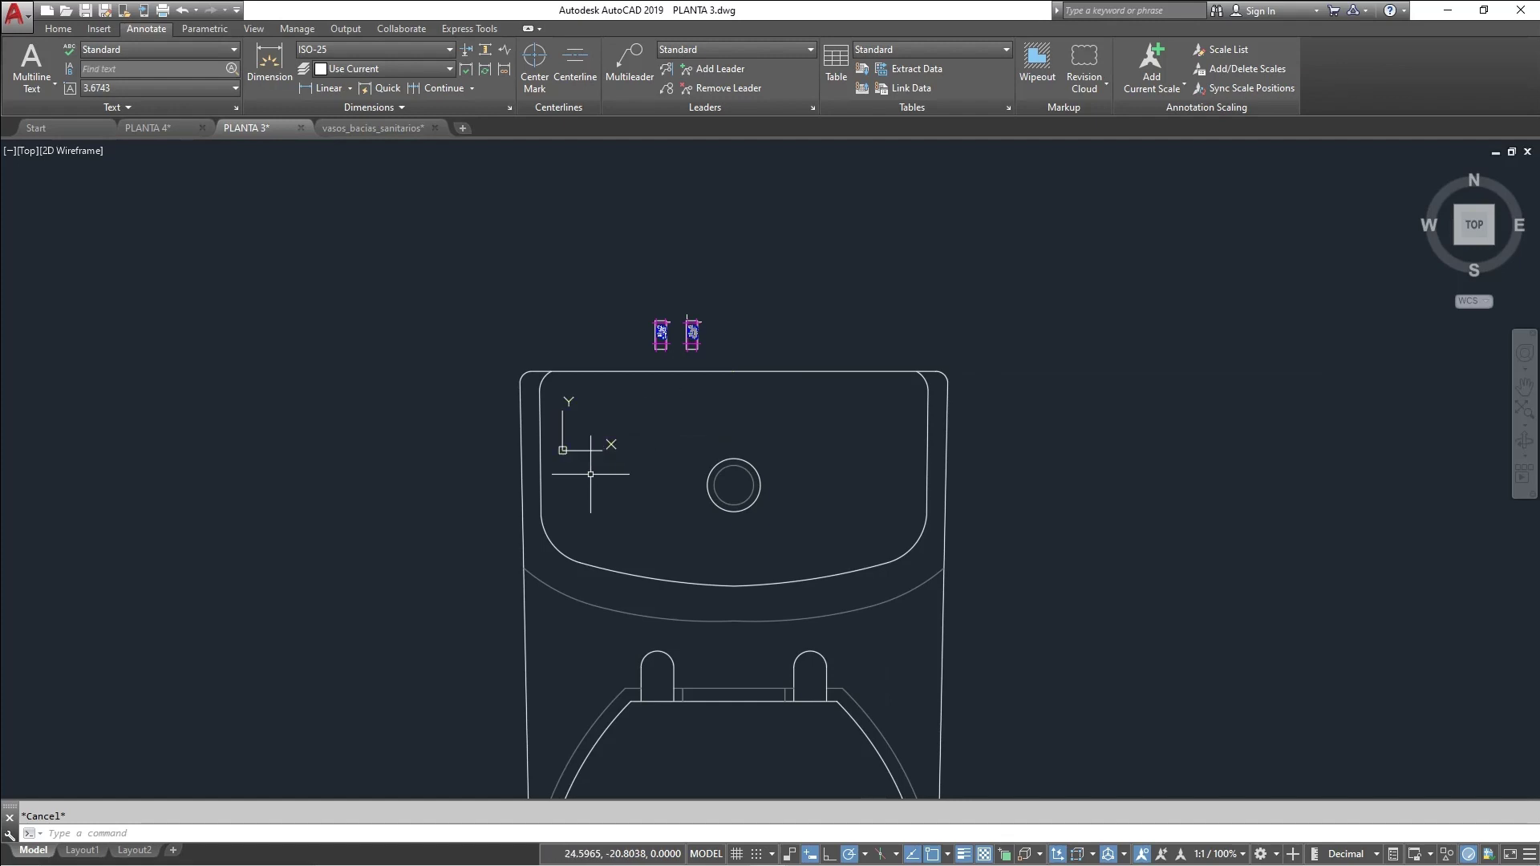
# Measure the straight back edge of the toilet's tank with DIST
pyautogui.scroll(3, 598, 467)
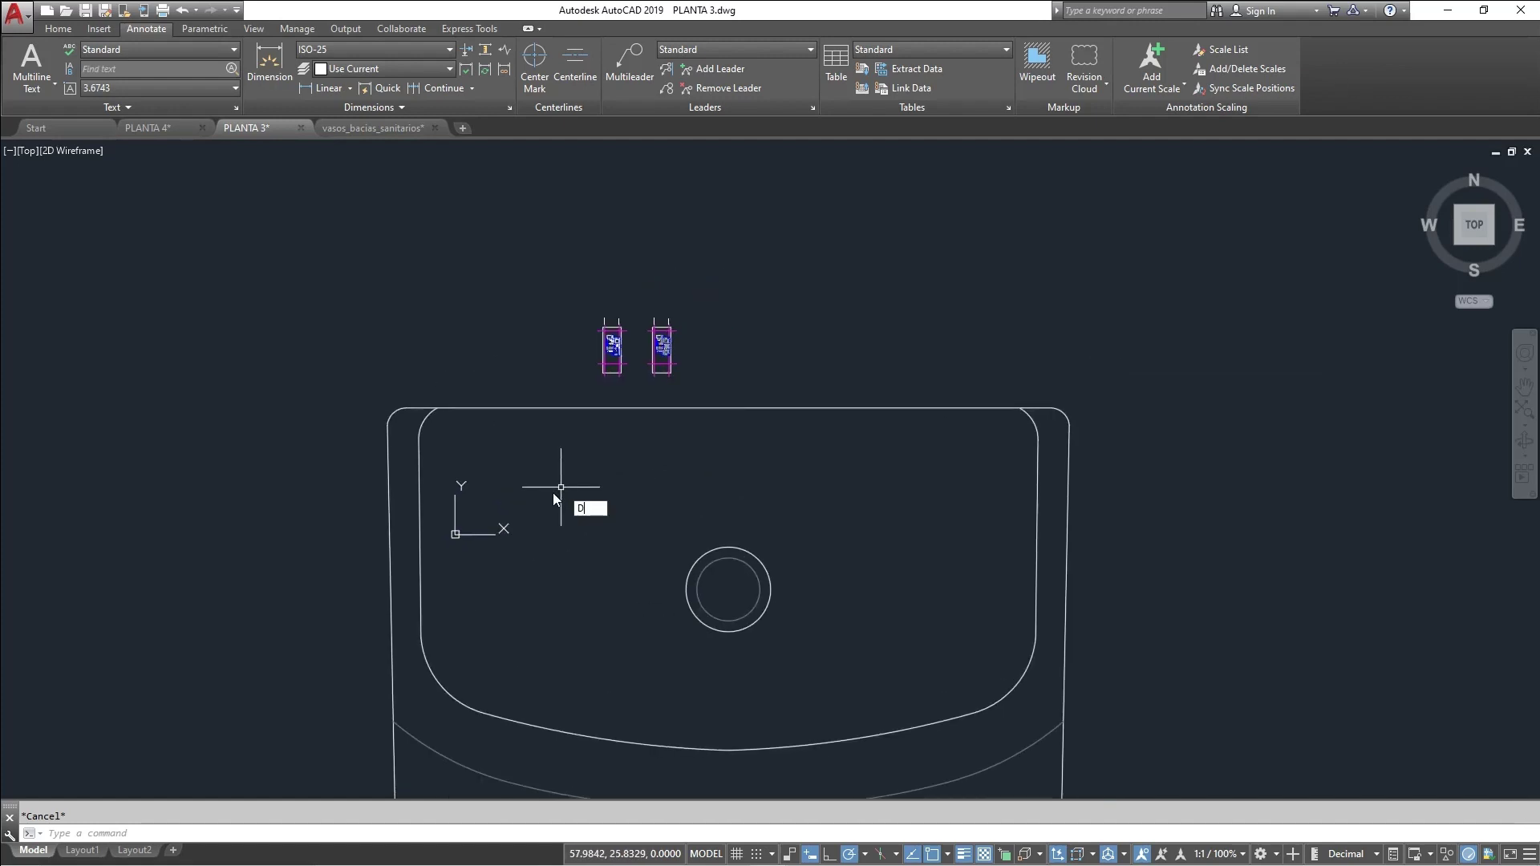
pyautogui.write('IST')
pyautogui.press('Return')
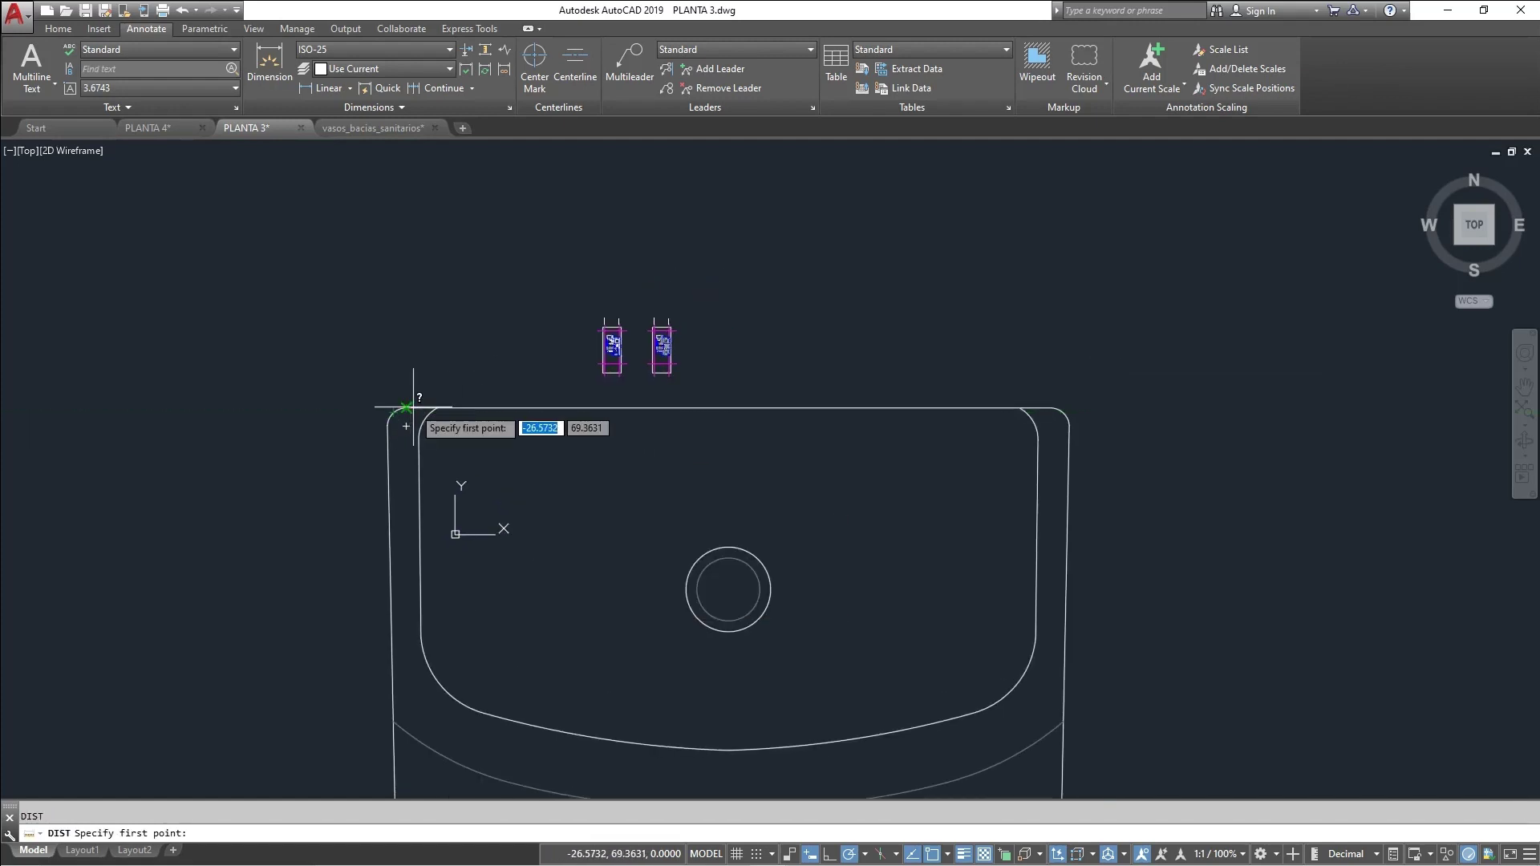
pyautogui.click(414, 406)
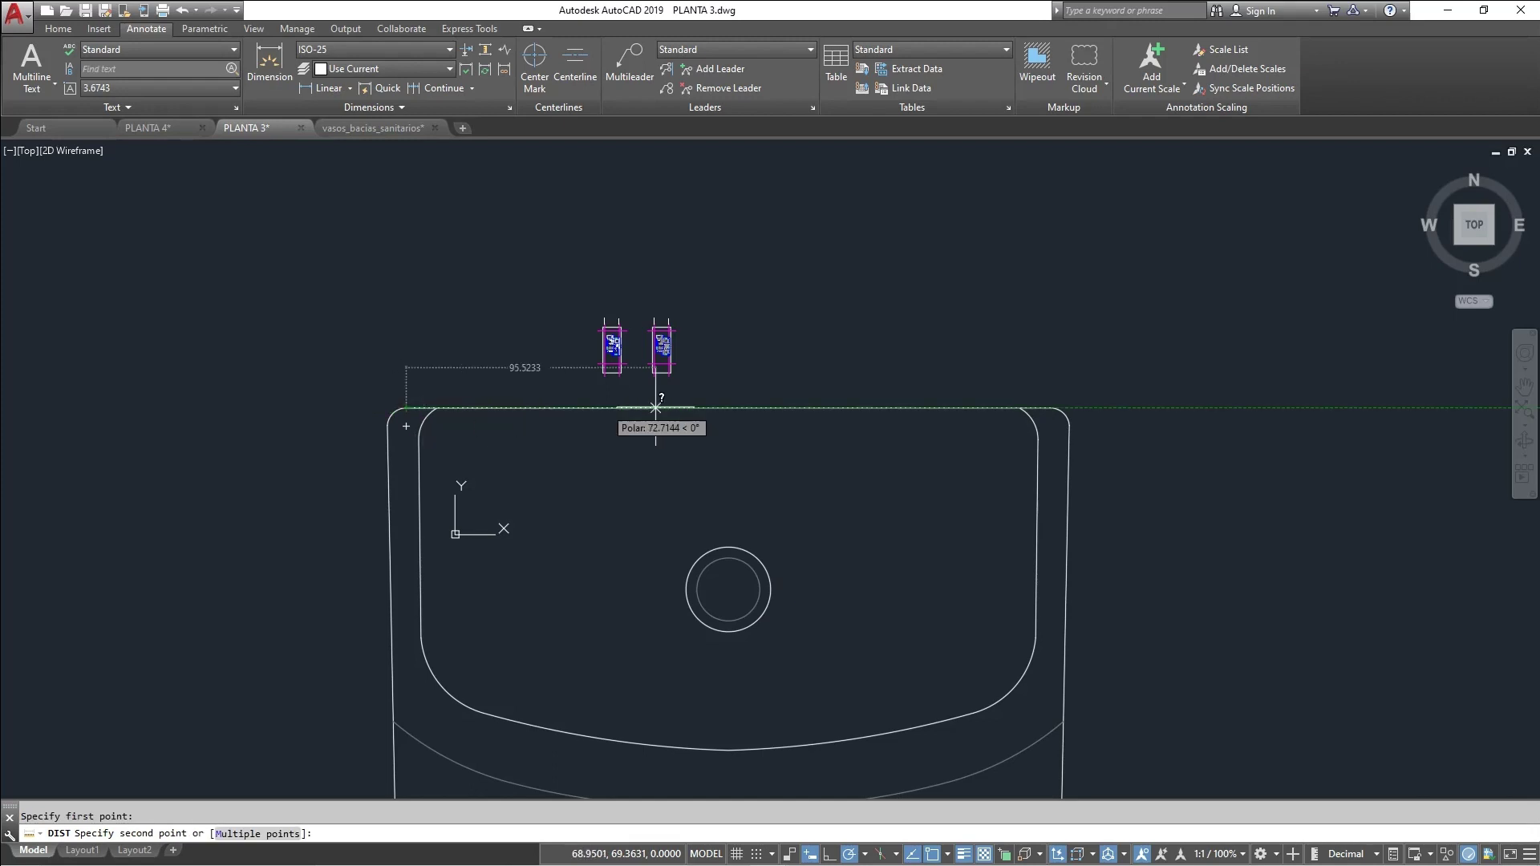
pyautogui.click(1050, 408)
pyautogui.scroll(-6, 656, 439)
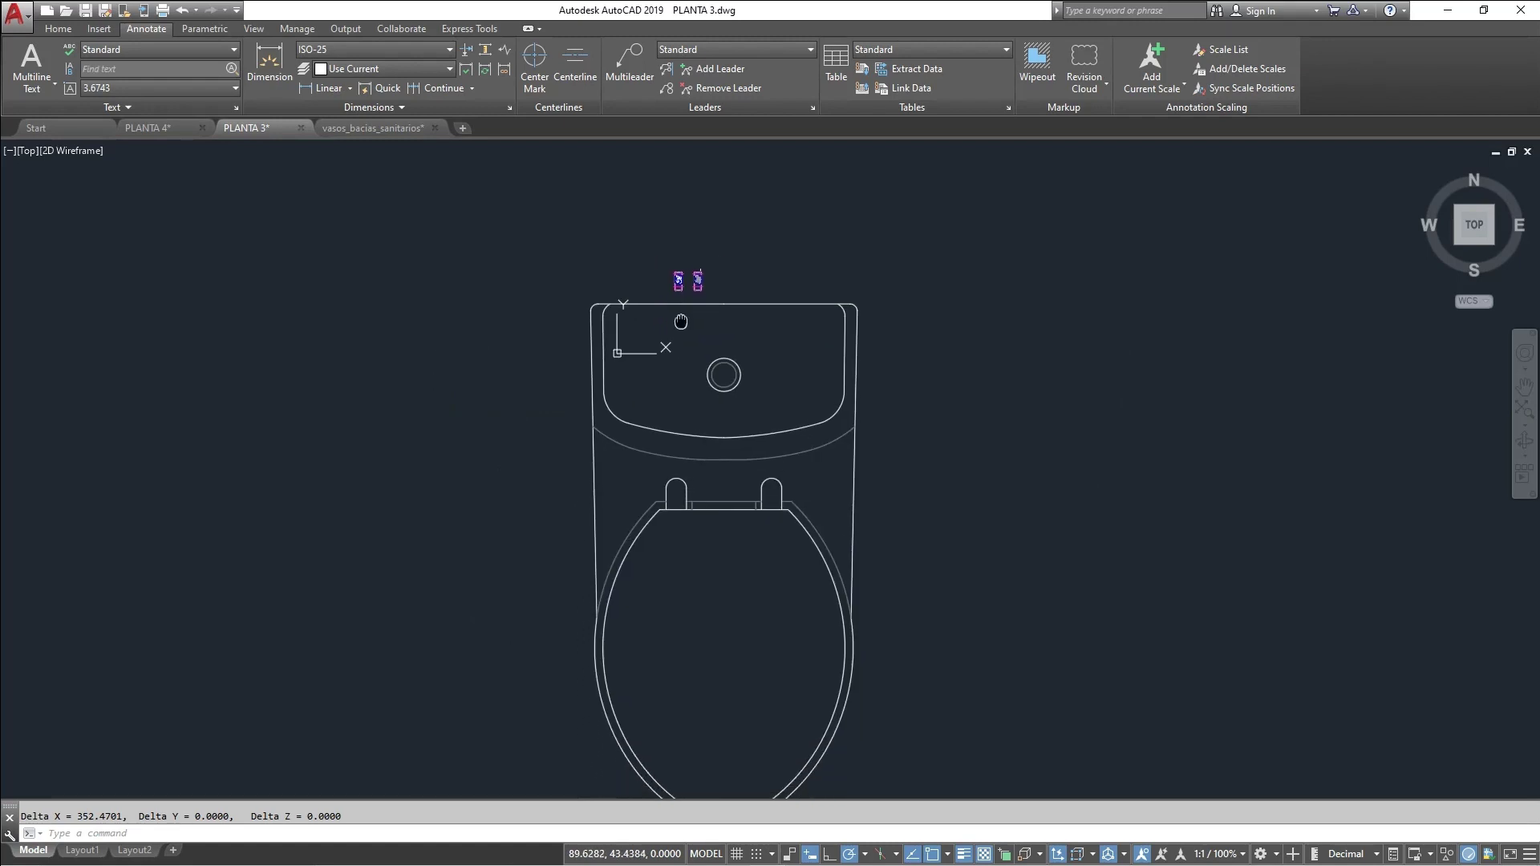
pyautogui.click(896, 610)
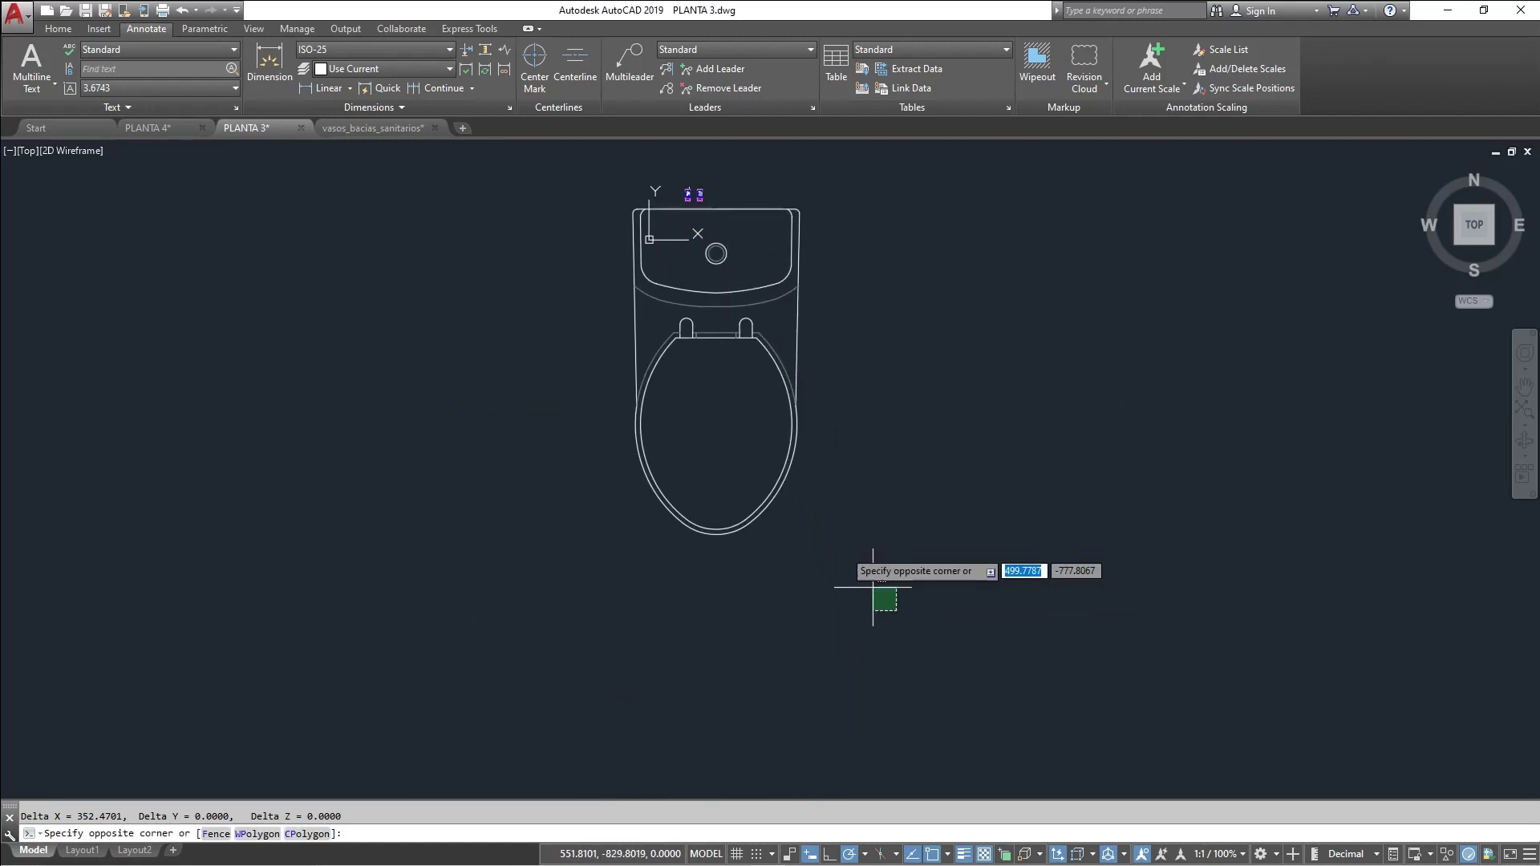
pyautogui.click(577, 203)
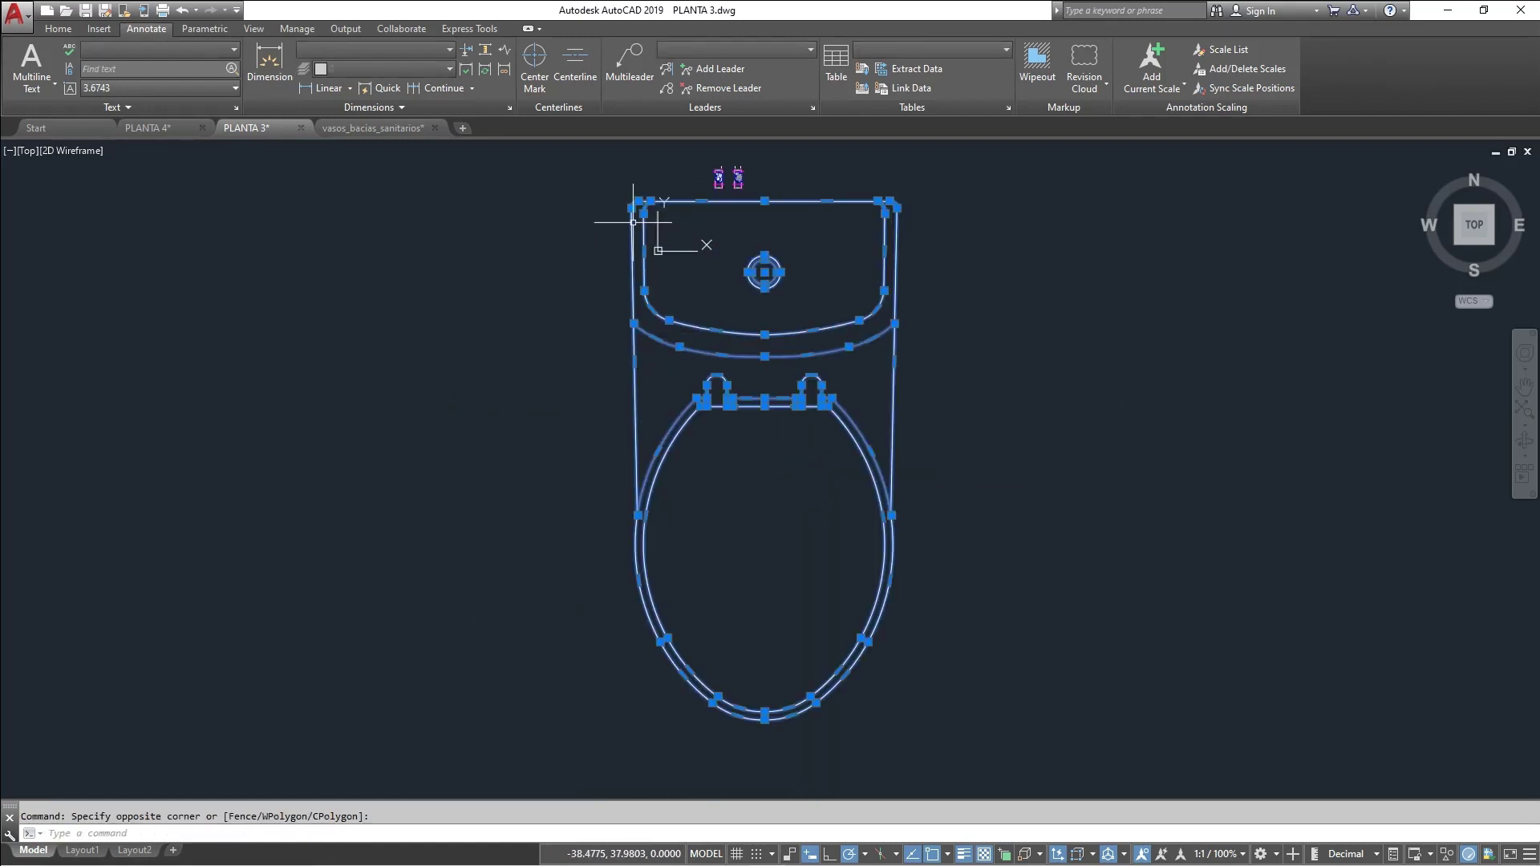
pyautogui.scroll(4, 574, 322)
pyautogui.moveTo(642, 338); pyautogui.dragTo(682, 385, button='middle')
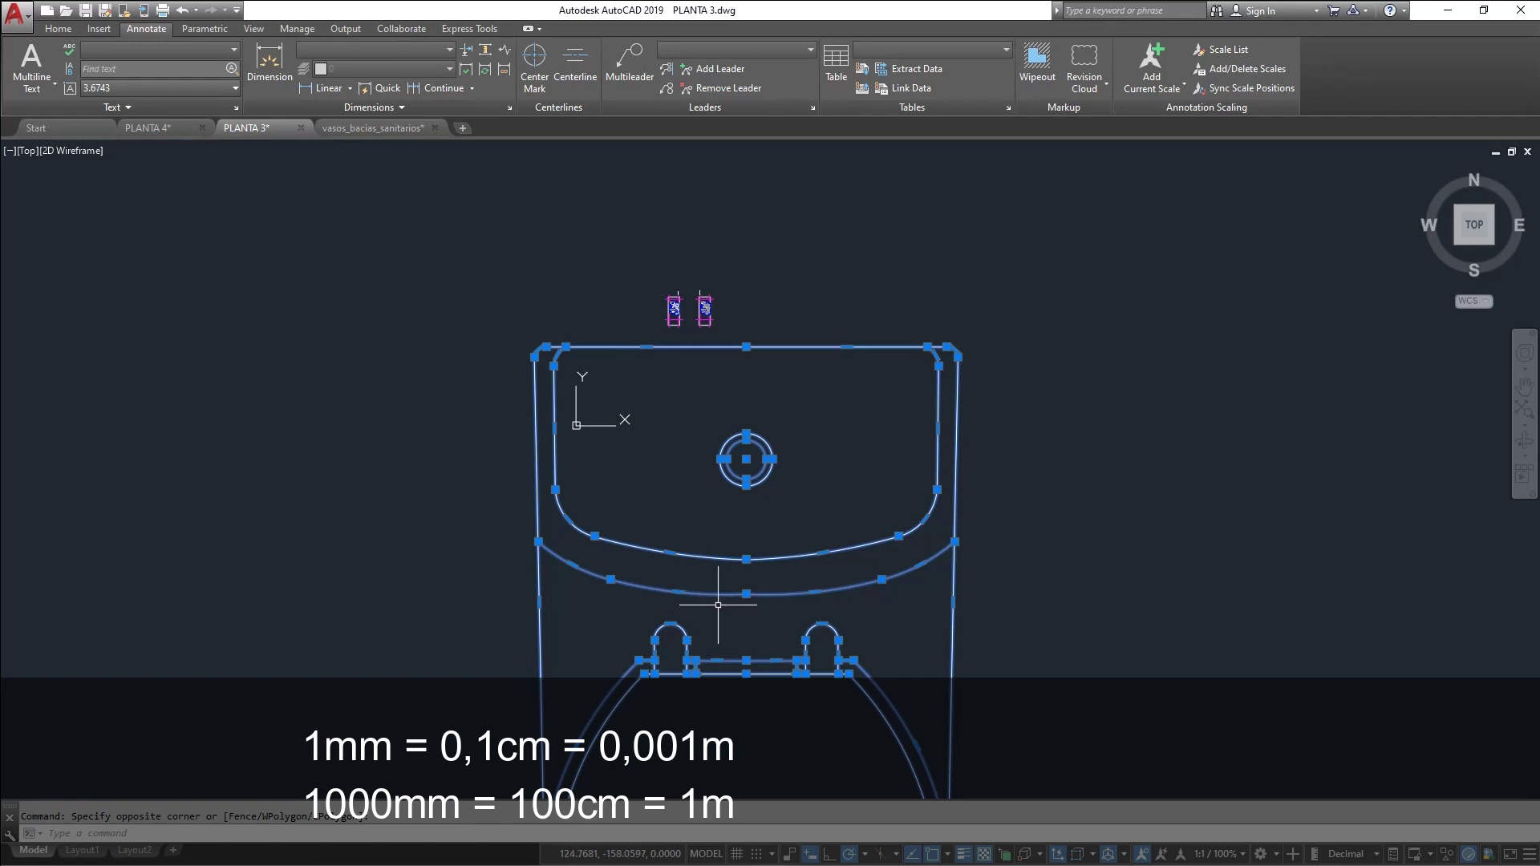
pyautogui.scroll(2, 807, 543)
pyautogui.moveTo(807, 543); pyautogui.dragTo(832, 492, button='middle')
pyautogui.press('Escape')
pyautogui.scroll(-2, 714, 401)
pyautogui.scroll(-3, 702, 450)
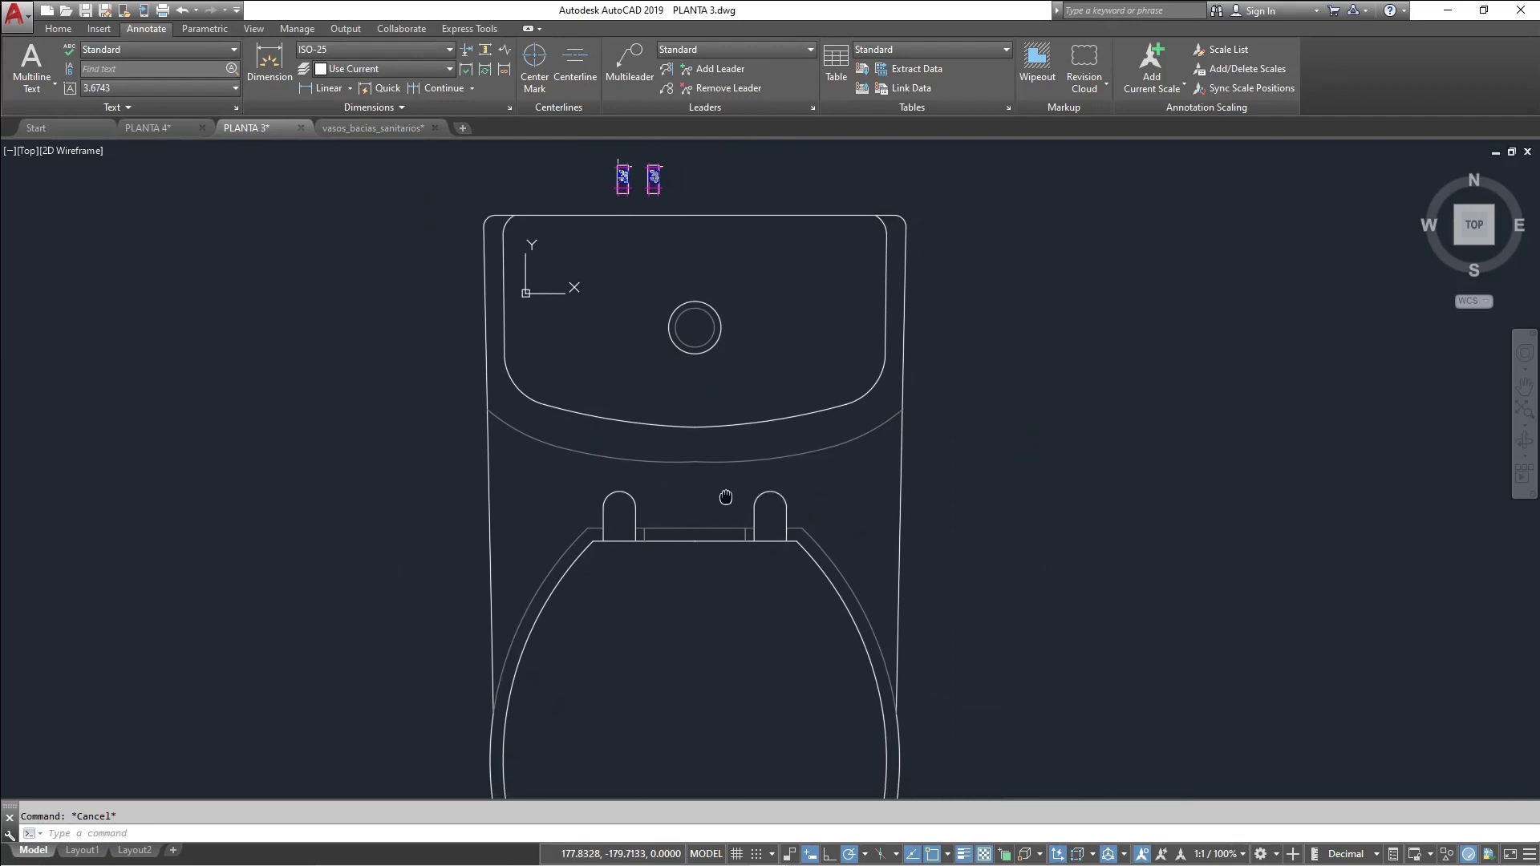
pyautogui.moveTo(723, 506); pyautogui.dragTo(735, 503, button='middle')
pyautogui.scroll(2, 584, 225)
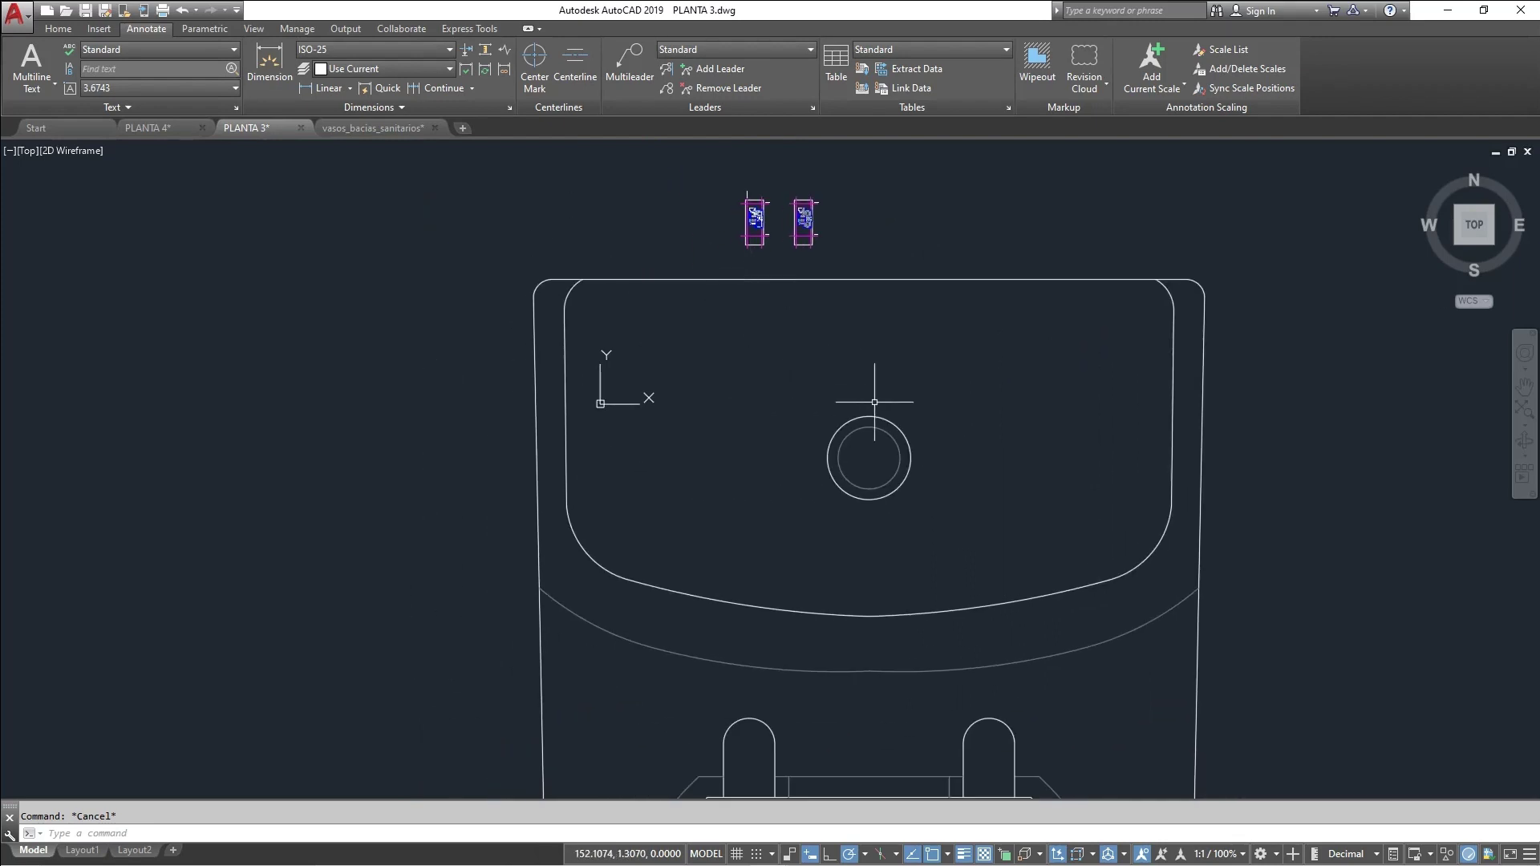
pyautogui.scroll(-4, 630, 292)
pyautogui.scroll(2, 630, 291)
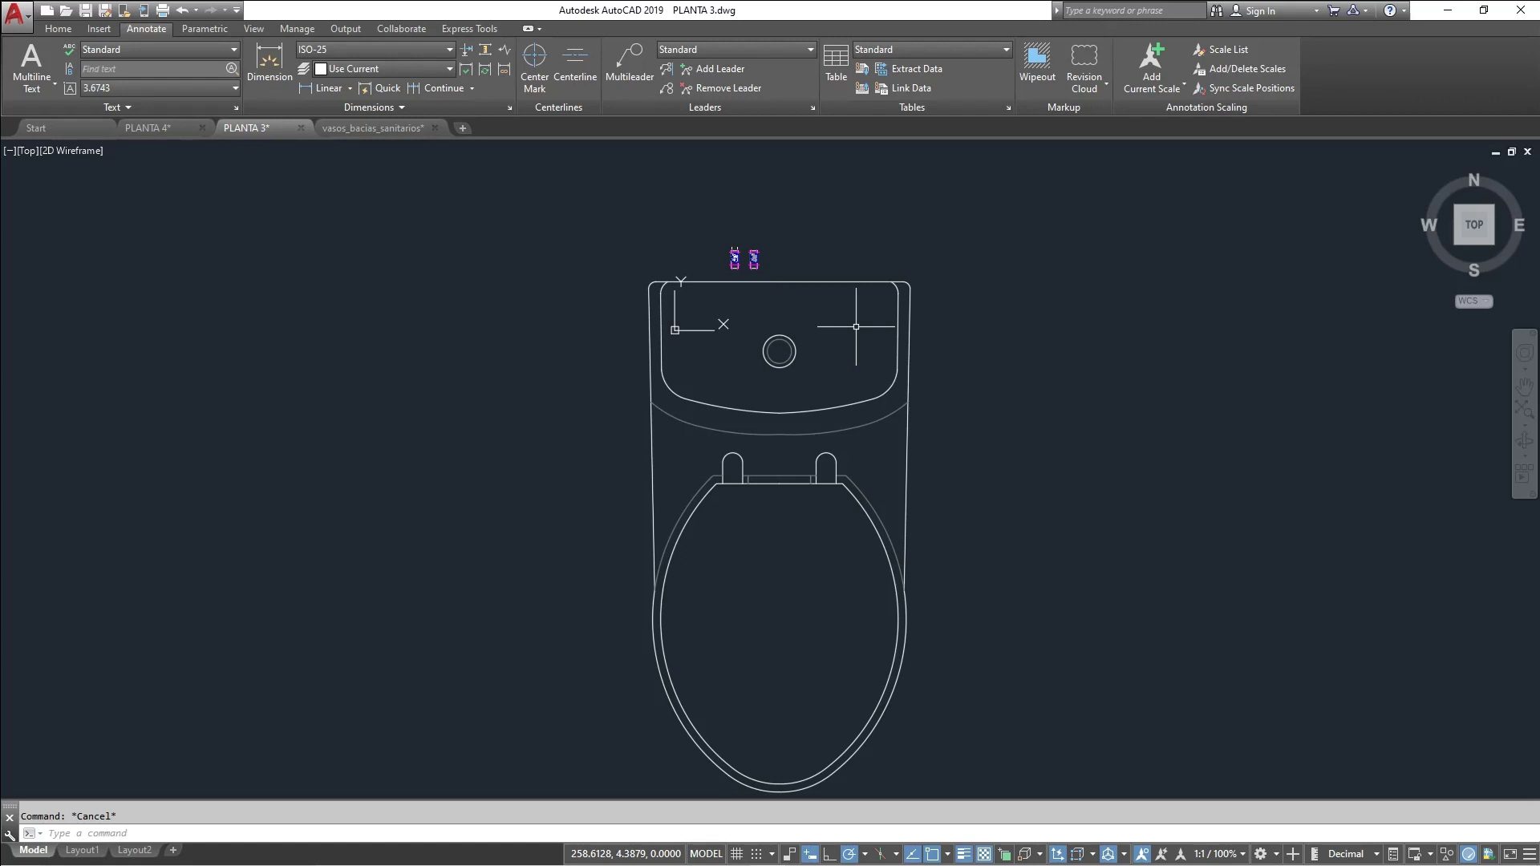
pyautogui.moveTo(755, 279); pyautogui.dragTo(773, 251, button='middle')
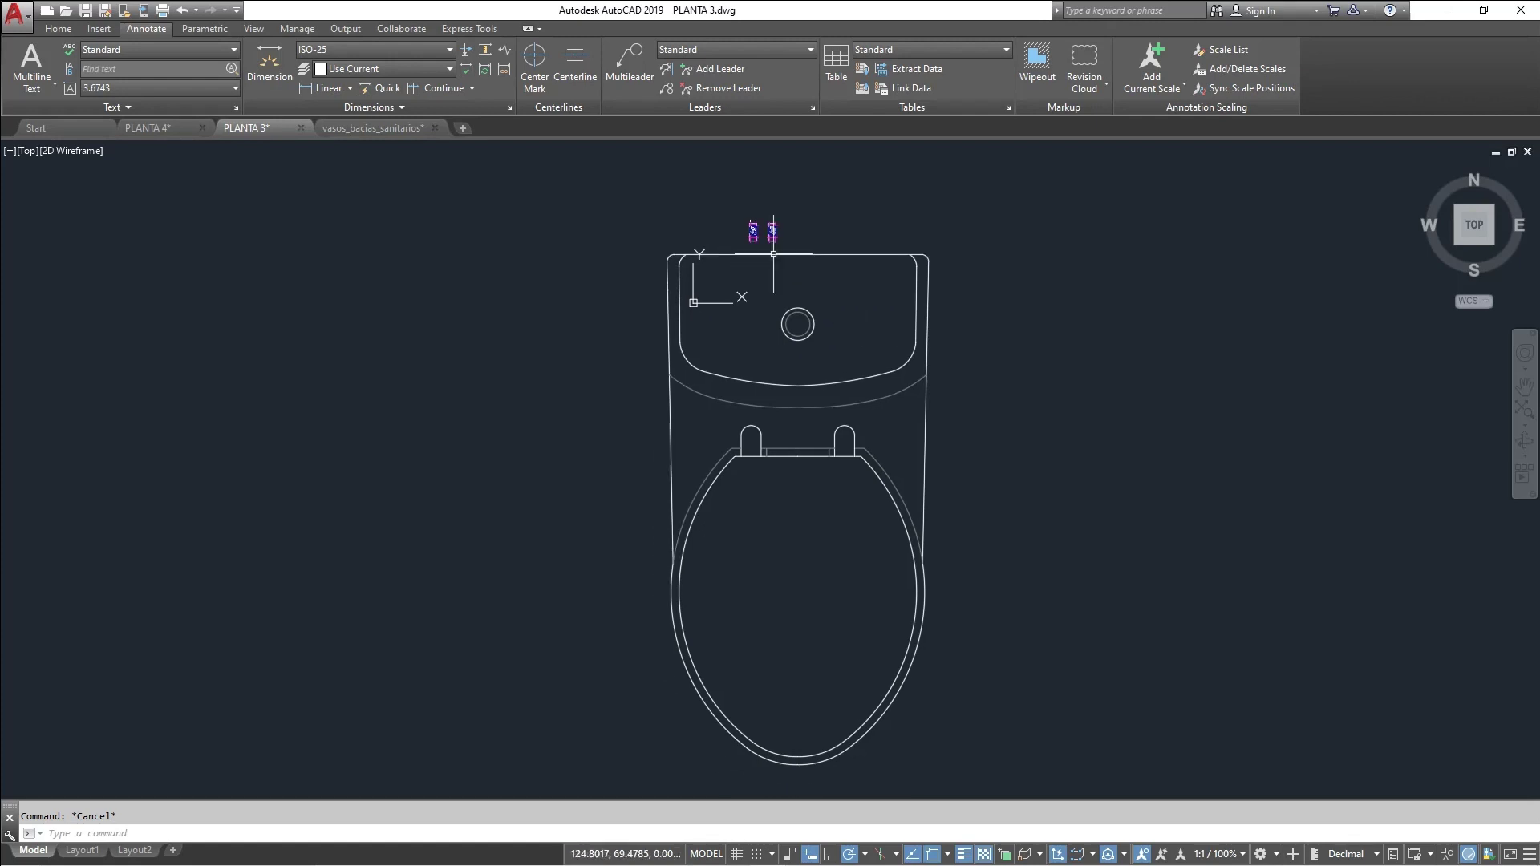
pyautogui.click(654, 249)
pyautogui.click(983, 798)
pyautogui.click(945, 779)
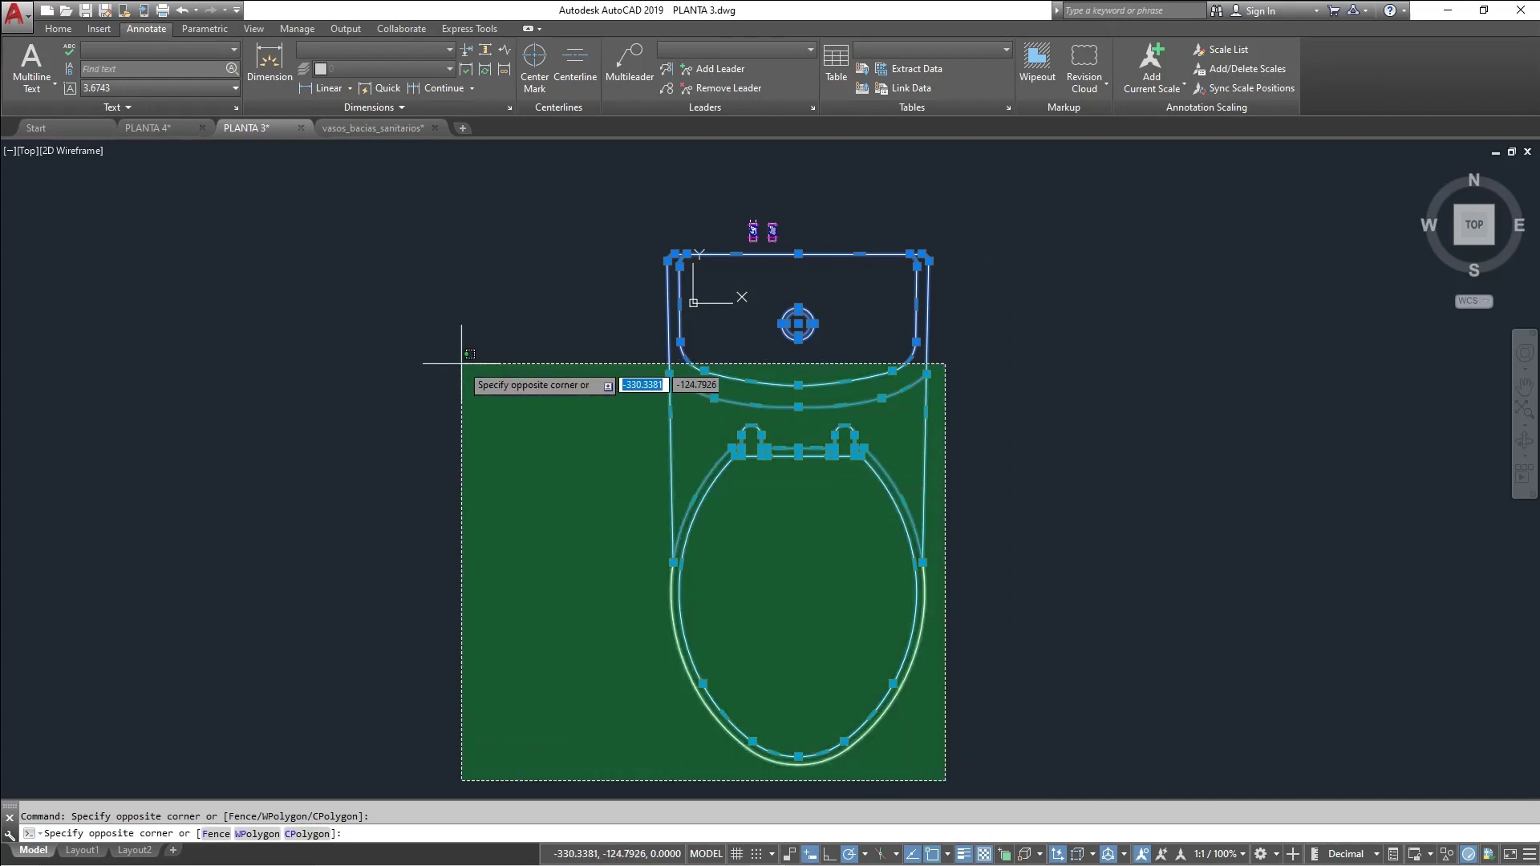
pyautogui.click(518, 255)
pyautogui.moveTo(984, 336); pyautogui.dragTo(918, 308, button='middle')
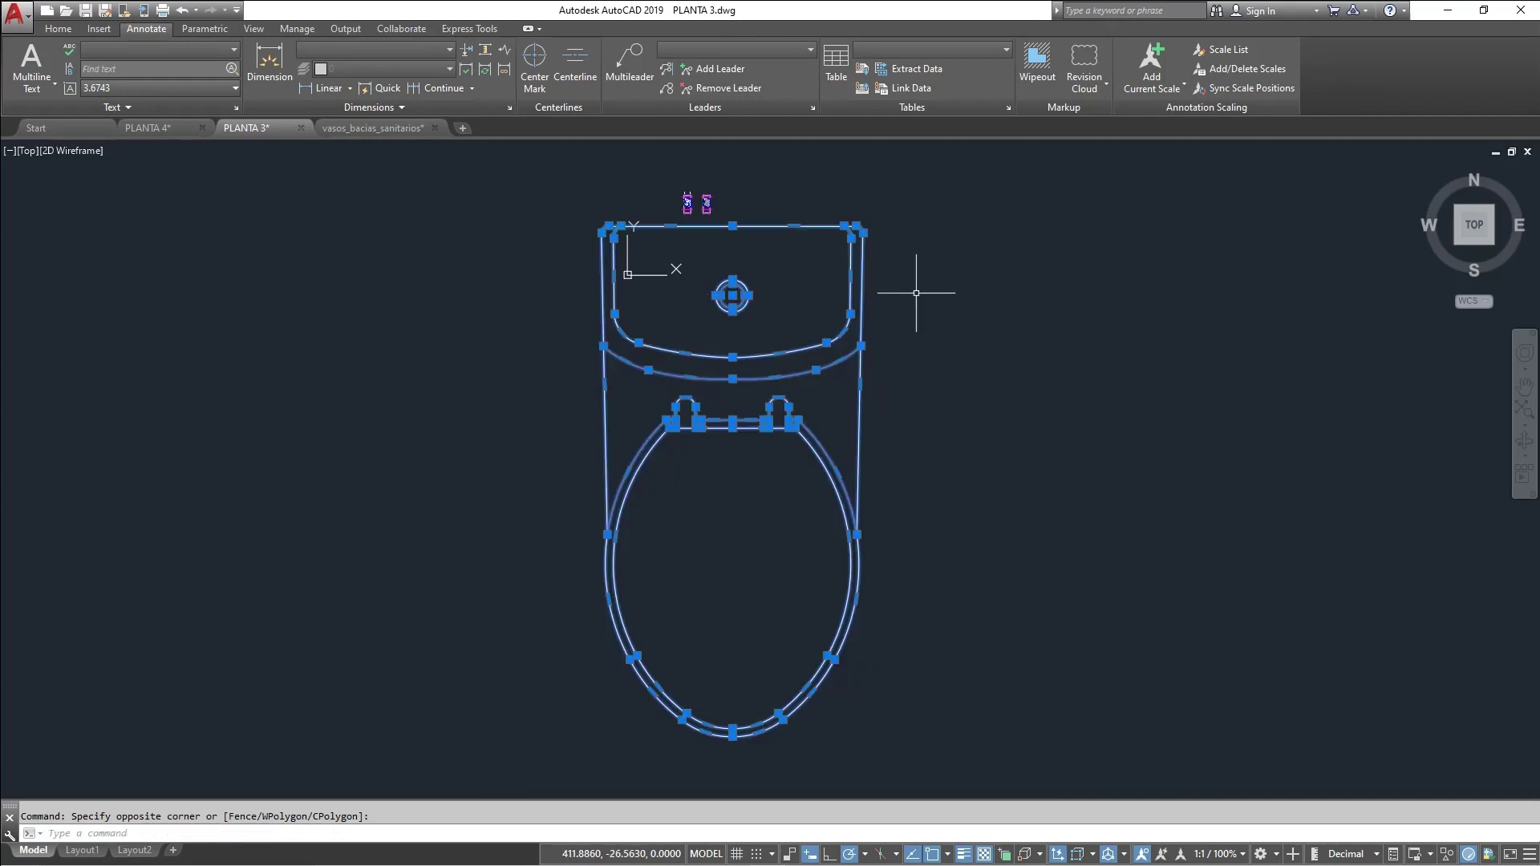
pyautogui.moveTo(767, 325); pyautogui.dragTo(772, 359, button='middle')
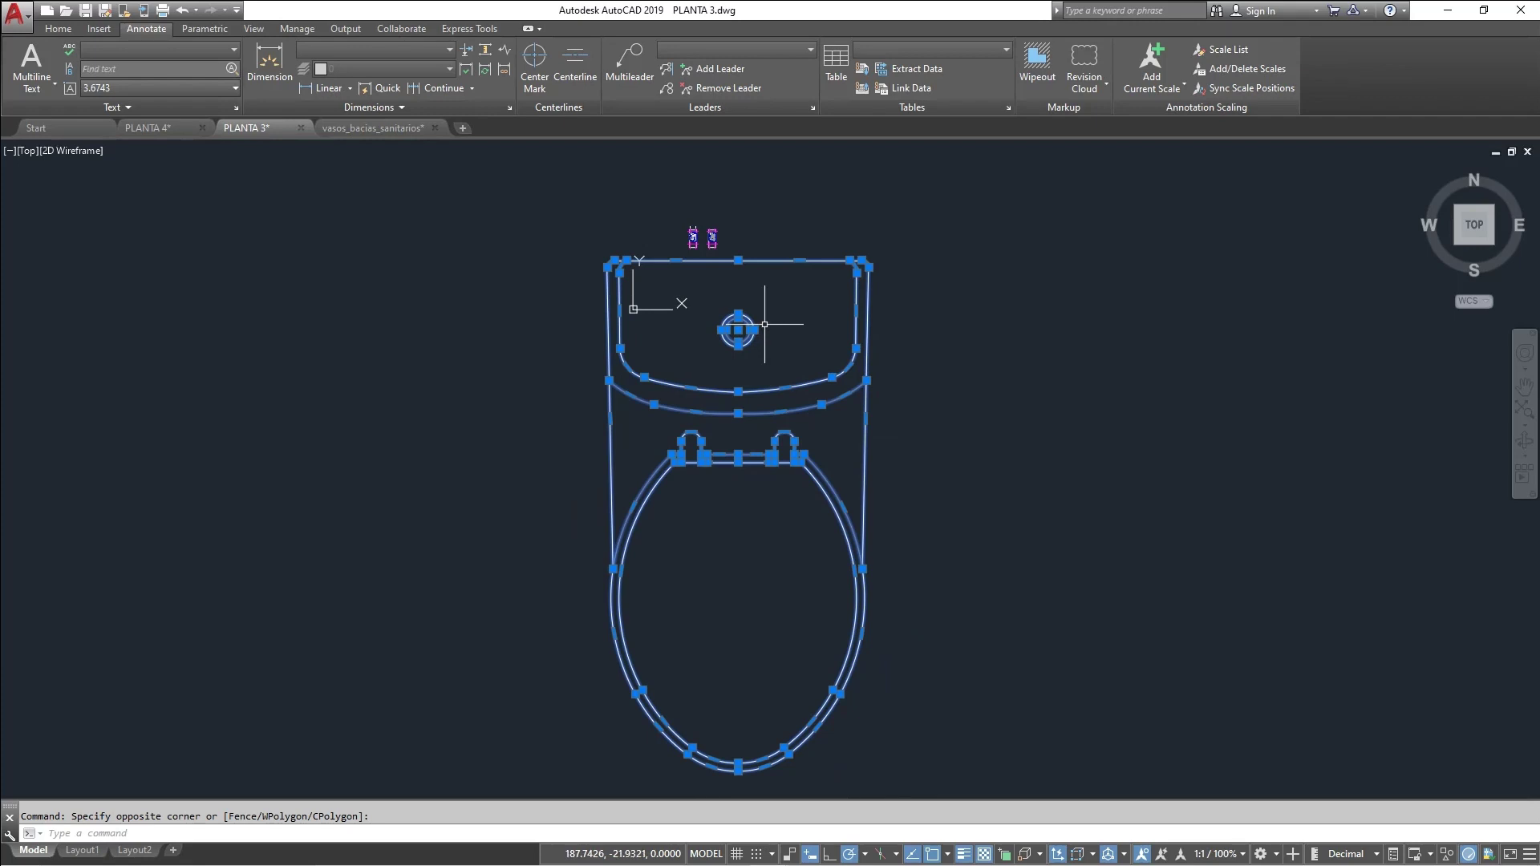
pyautogui.moveTo(764, 324); pyautogui.dragTo(812, 293, button='middle')
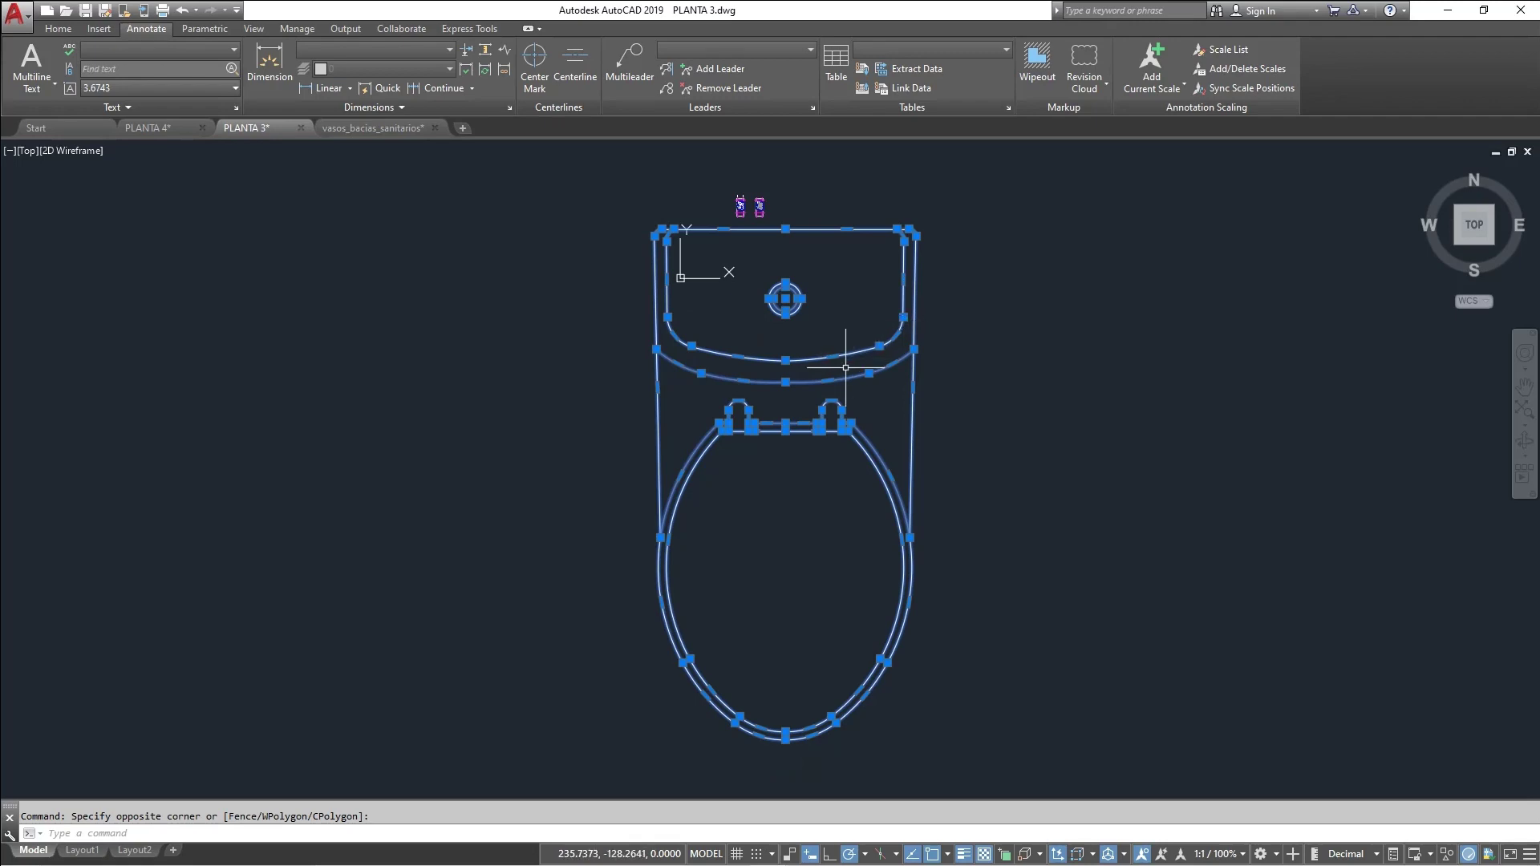
pyautogui.press('Escape')
# Scale the whole toilet by .001, using the midpoint of the tank's back edge as base point
pyautogui.click(1030, 775)
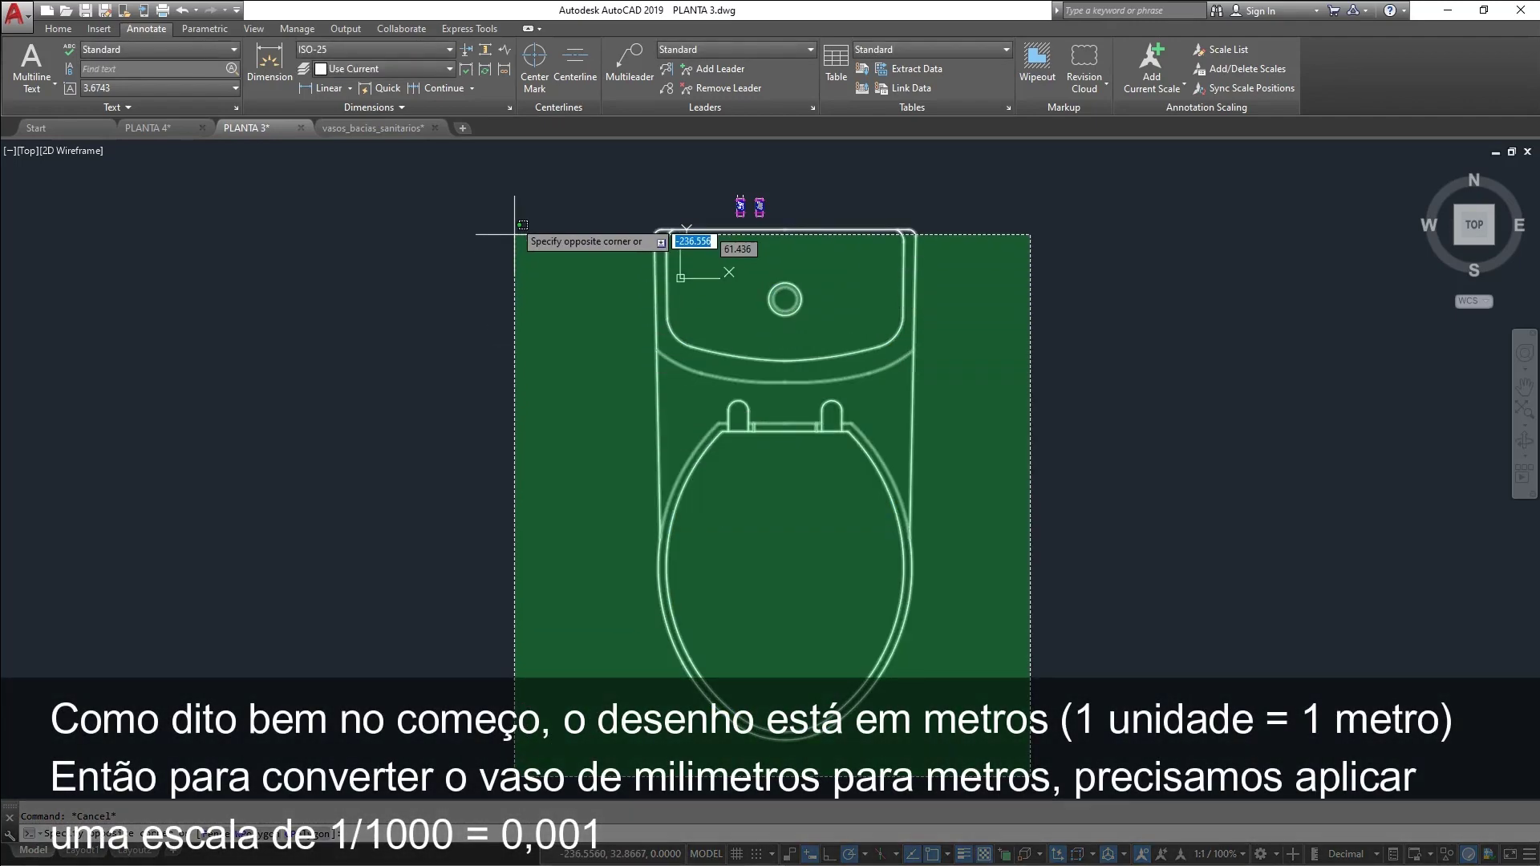
pyautogui.click(523, 232)
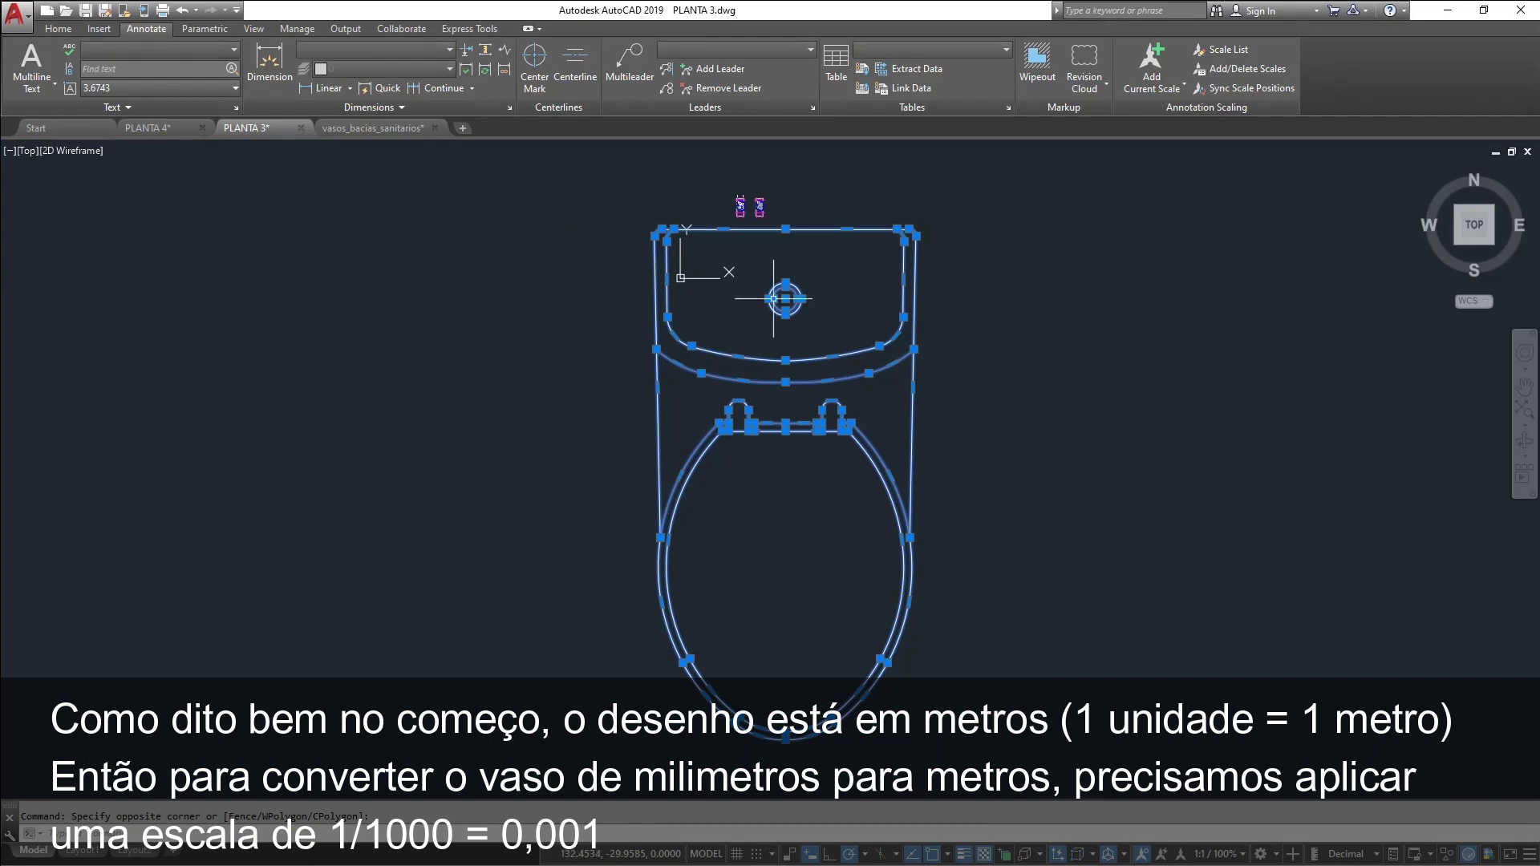
pyautogui.write('SC')
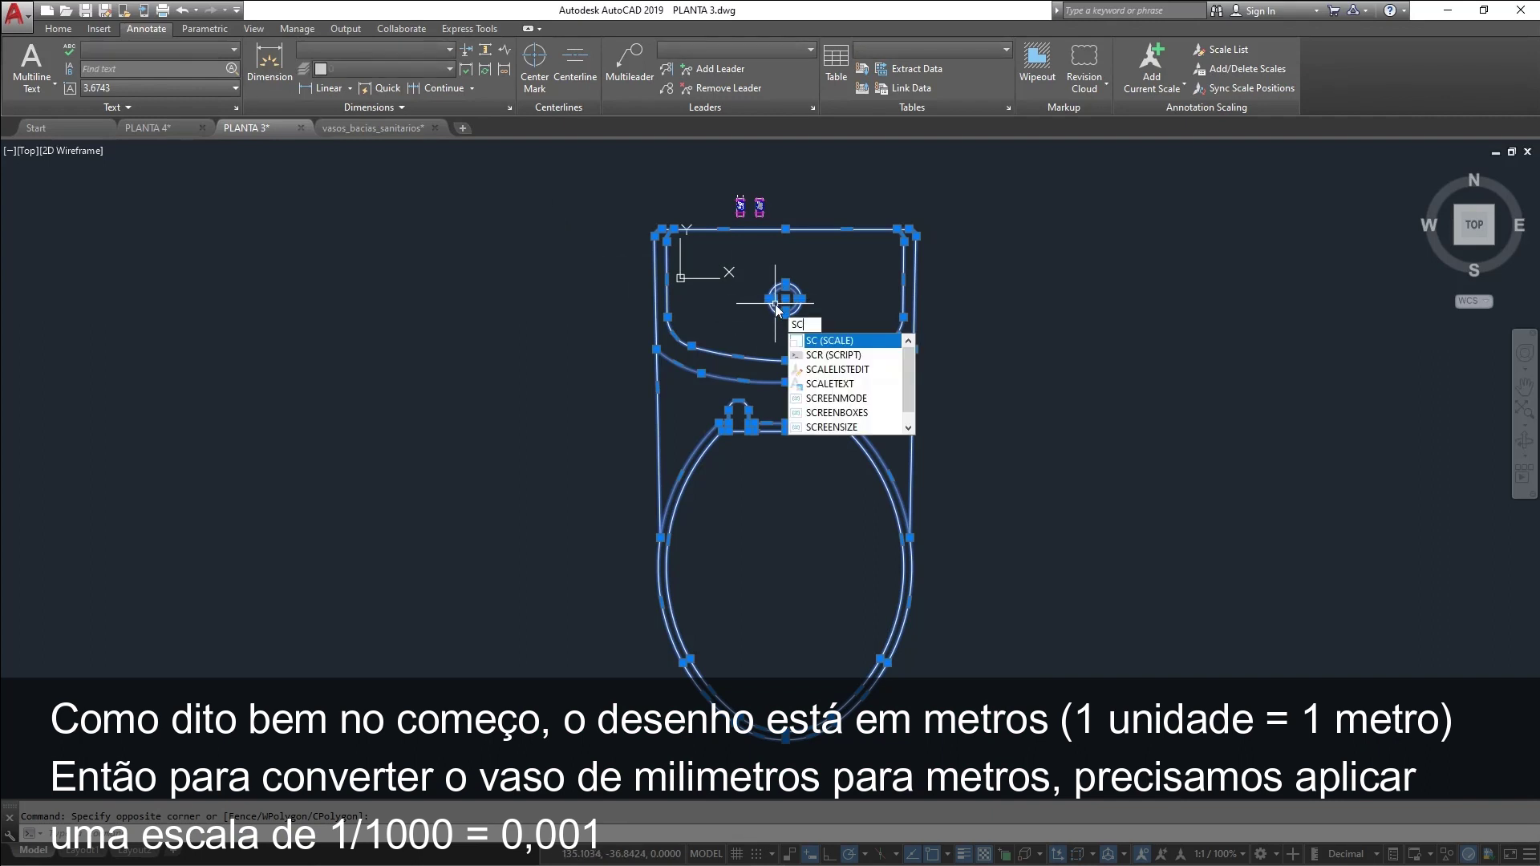
pyautogui.press('Return')
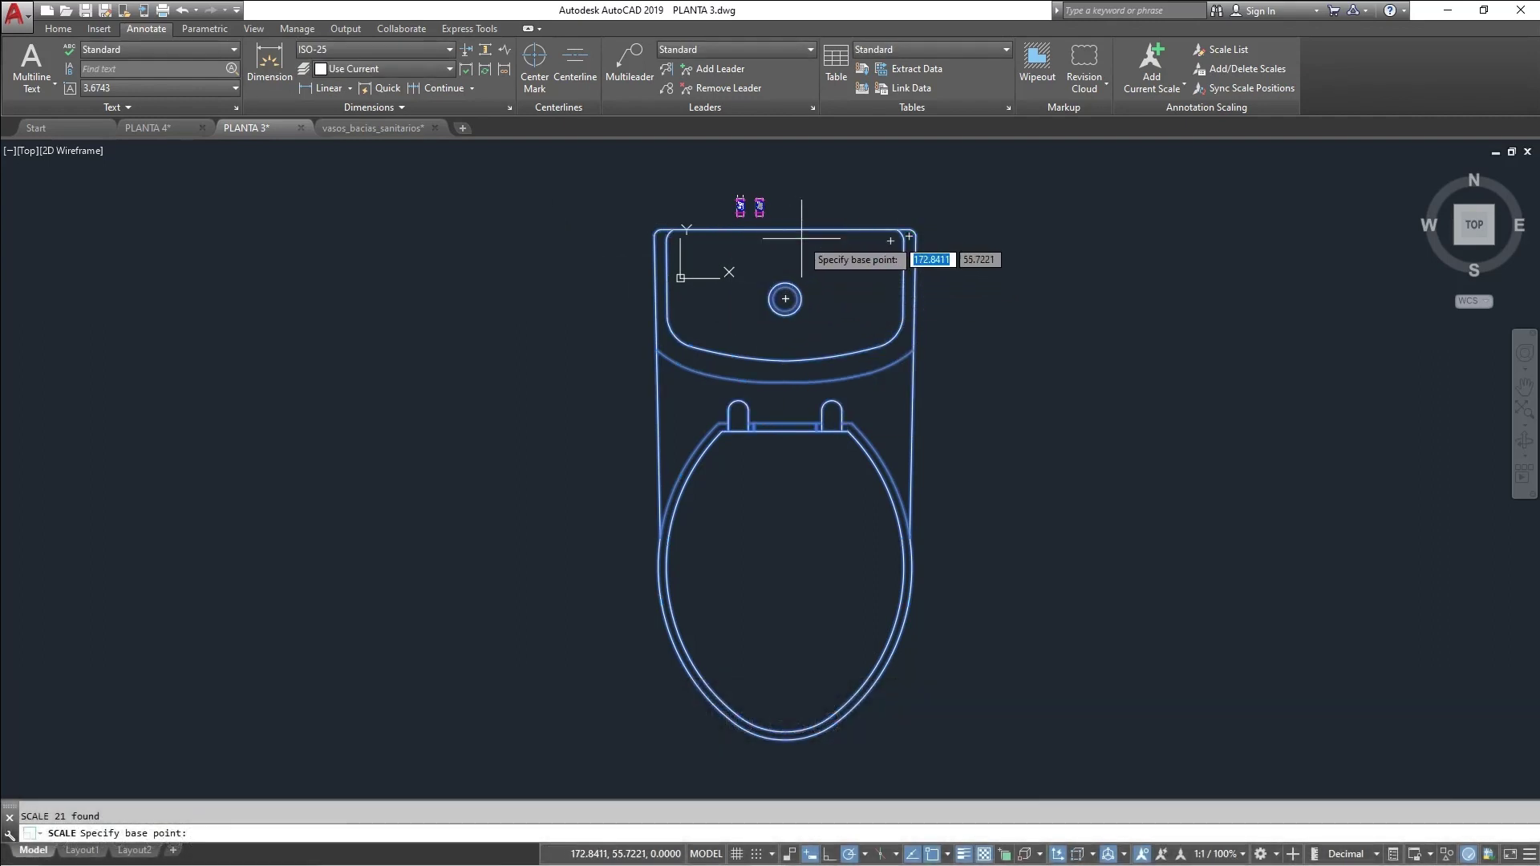
pyautogui.click(785, 230)
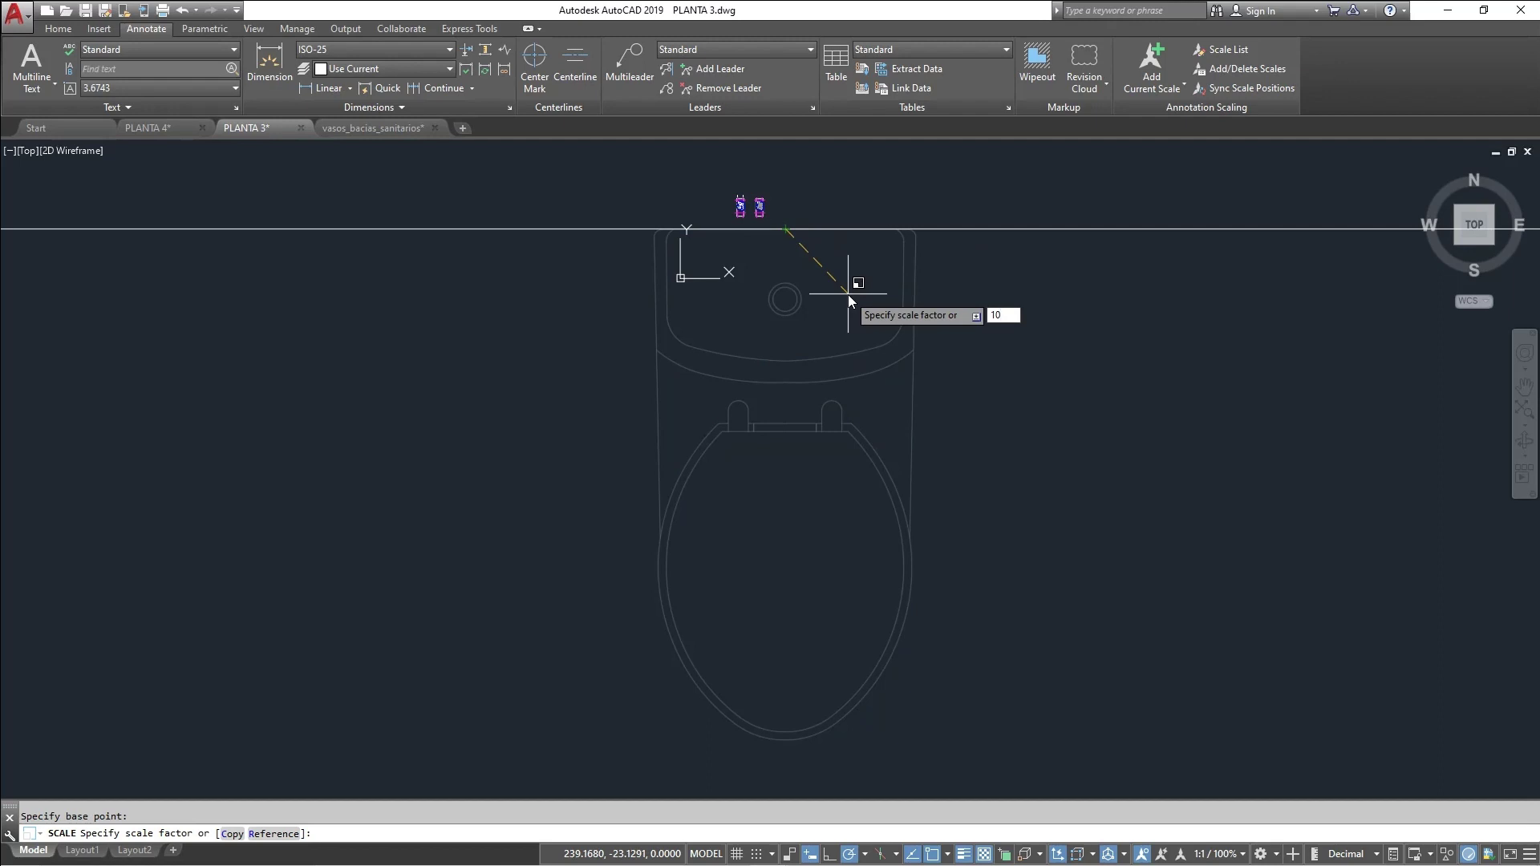
pyautogui.press('BackSpace')
pyautogui.press('BackSpace')
pyautogui.write('2')
pyautogui.press('BackSpace')
pyautogui.write('.')
pyautogui.press('Return')
pyautogui.scroll(10, 835, 247)
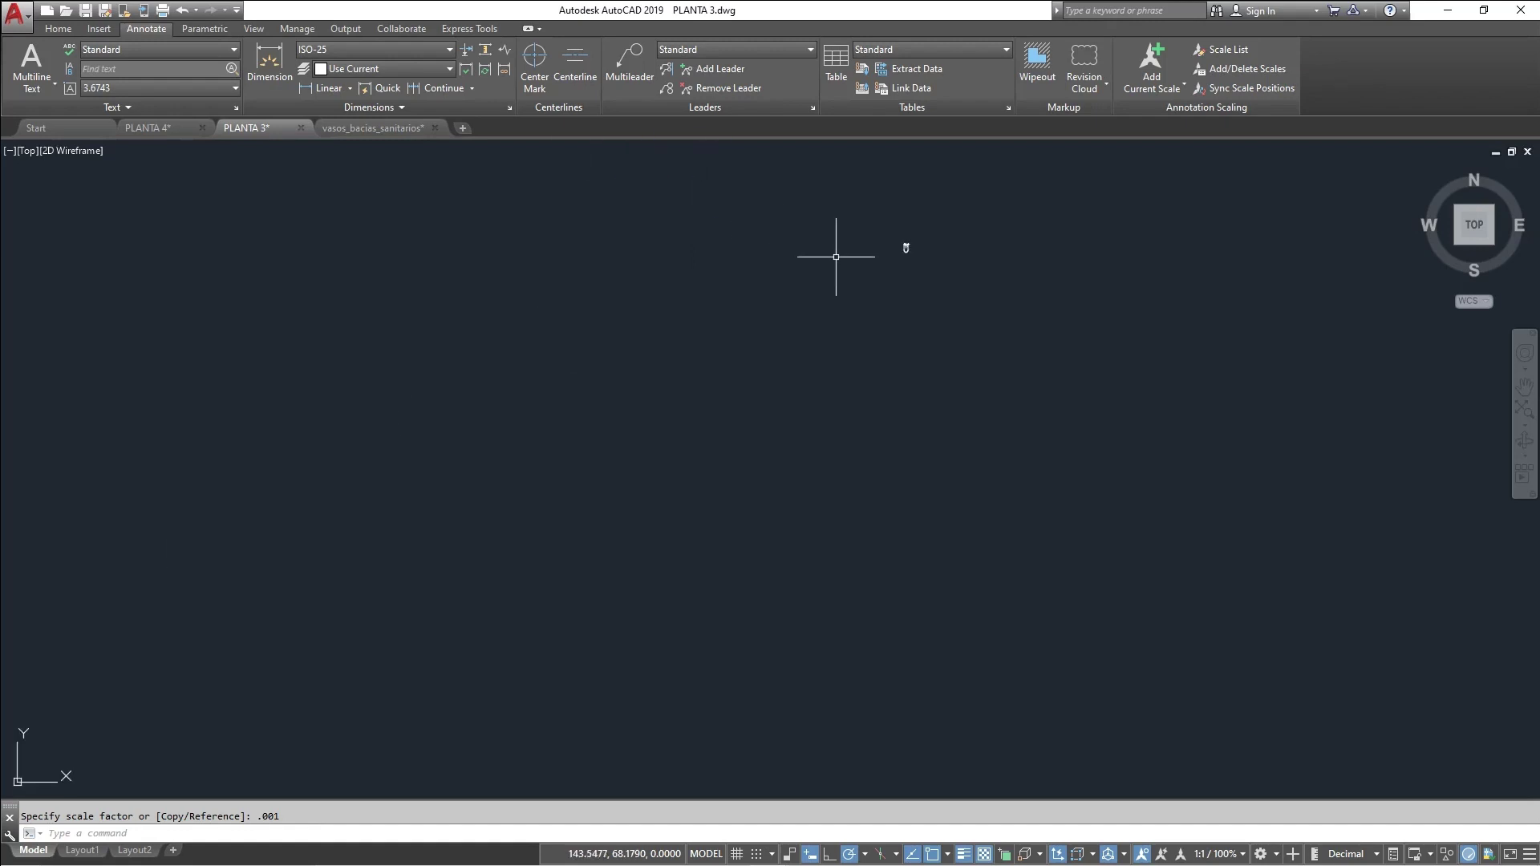
# Move the scaled toilet to the wall between the two bathrooms of the plan with simple outlines, next to the toilet rectangle
pyautogui.click(828, 344)
pyautogui.click(721, 228)
pyautogui.moveTo(720, 229); pyautogui.dragTo(818, 459, button='middle')
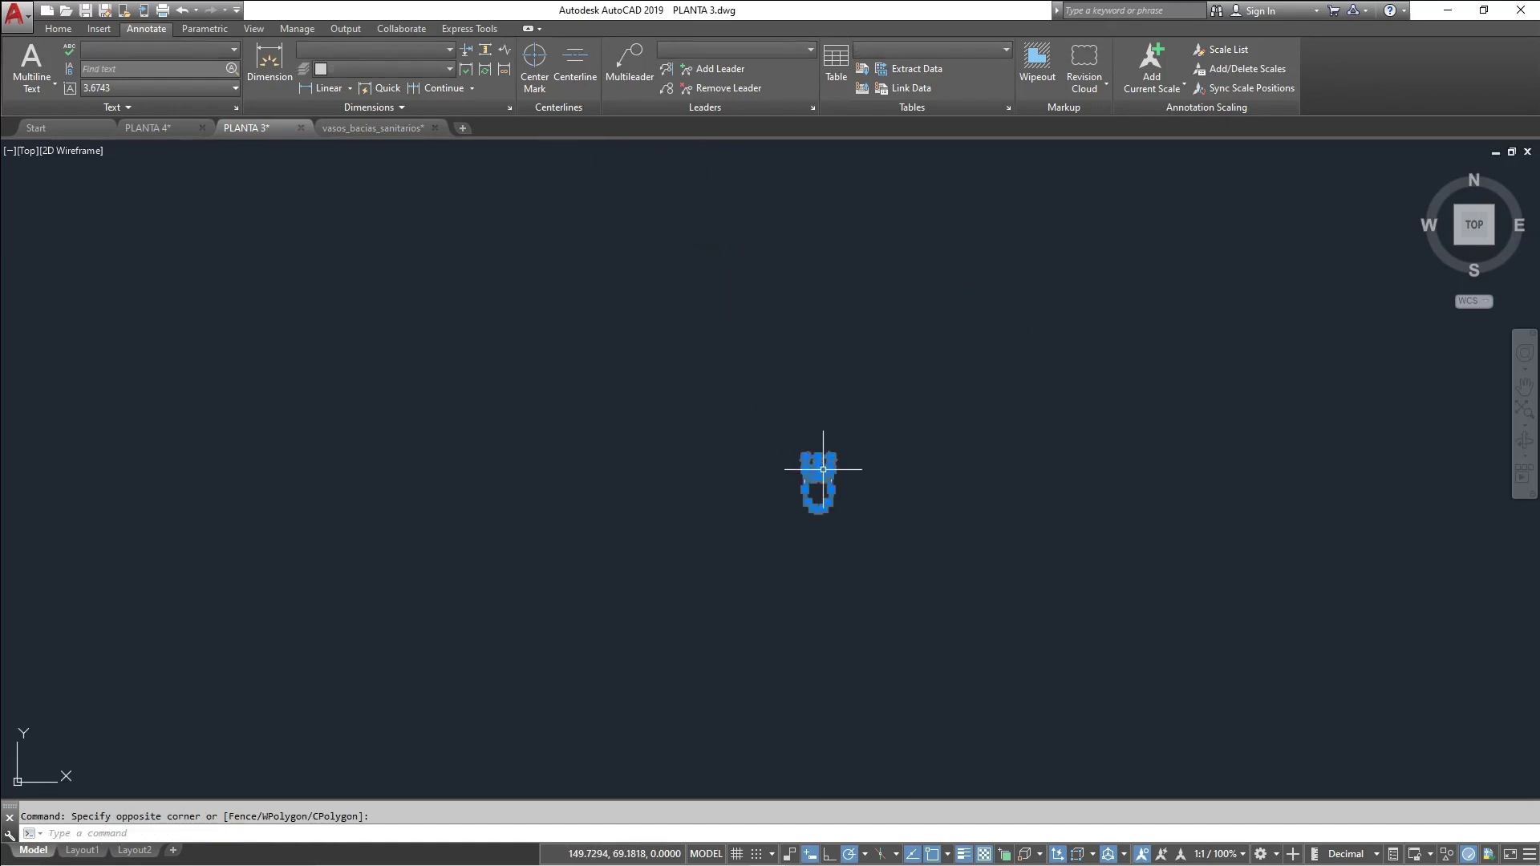
pyautogui.write('m')
pyautogui.press('Return')
pyautogui.click(825, 457)
pyautogui.scroll(-4, 682, 301)
pyautogui.moveTo(682, 301); pyautogui.dragTo(1214, 787, button='middle')
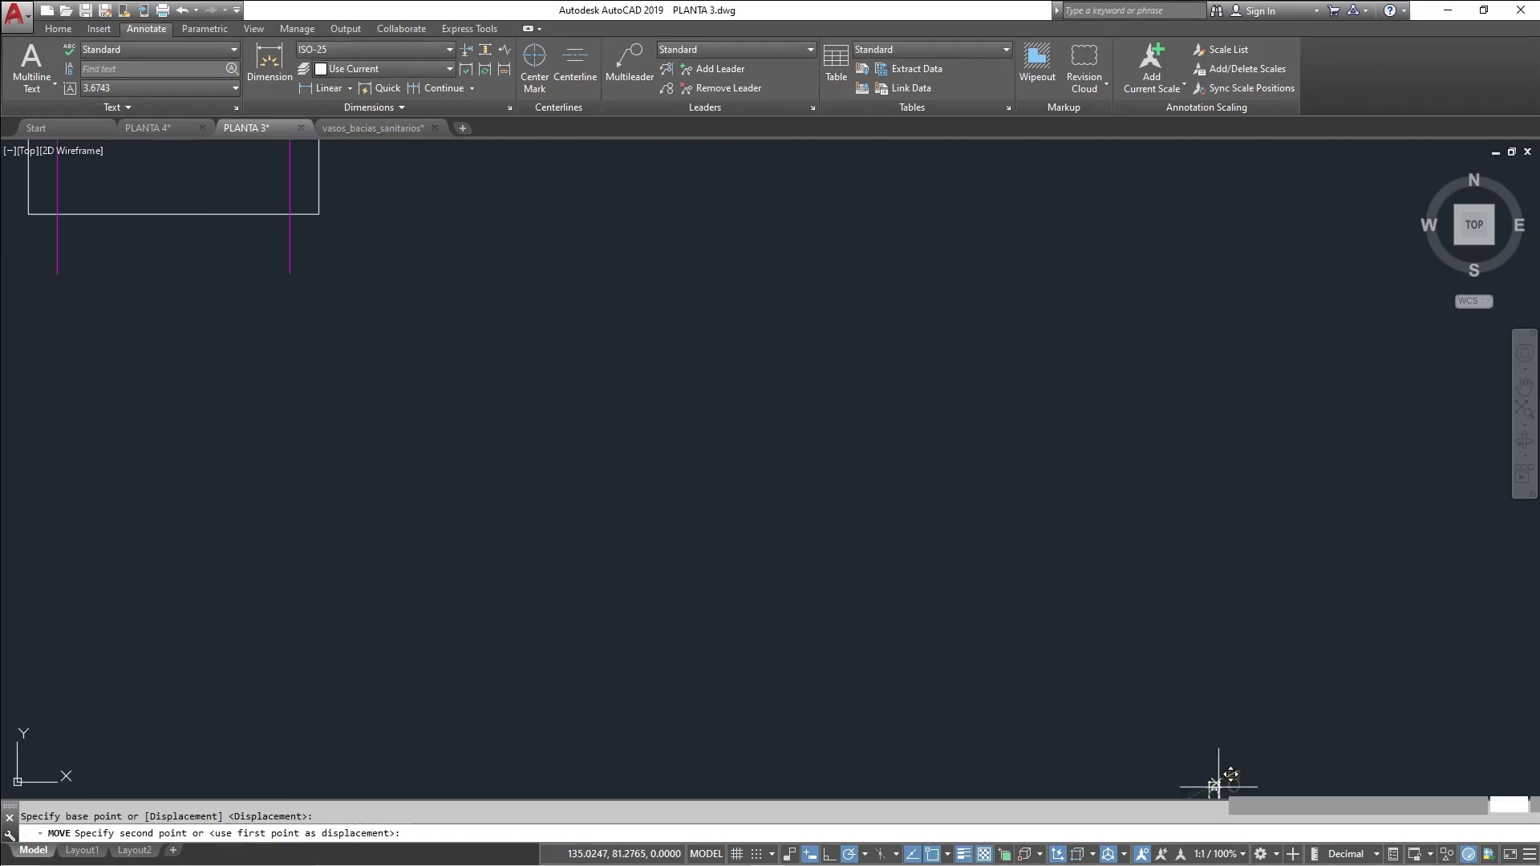
pyautogui.scroll(-4, 757, 431)
pyautogui.moveTo(850, 544); pyautogui.dragTo(1169, 647, button='middle')
pyautogui.scroll(4, 1083, 521)
pyautogui.moveTo(725, 251); pyautogui.dragTo(1026, 749, button='middle')
pyautogui.scroll(8, 941, 503)
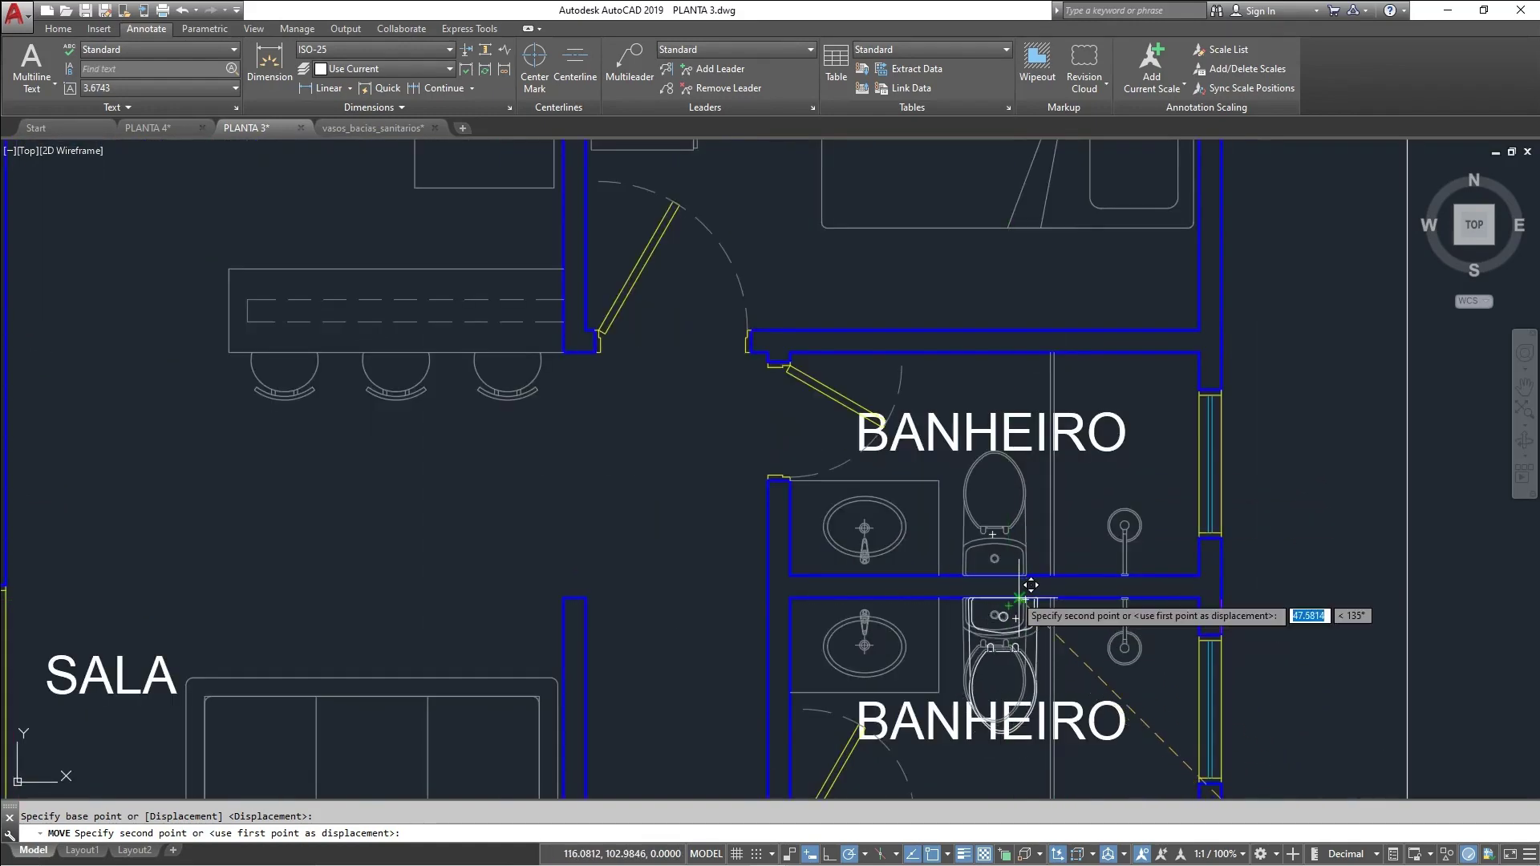
pyautogui.scroll(-10, 613, 506)
pyautogui.scroll(9, 722, 521)
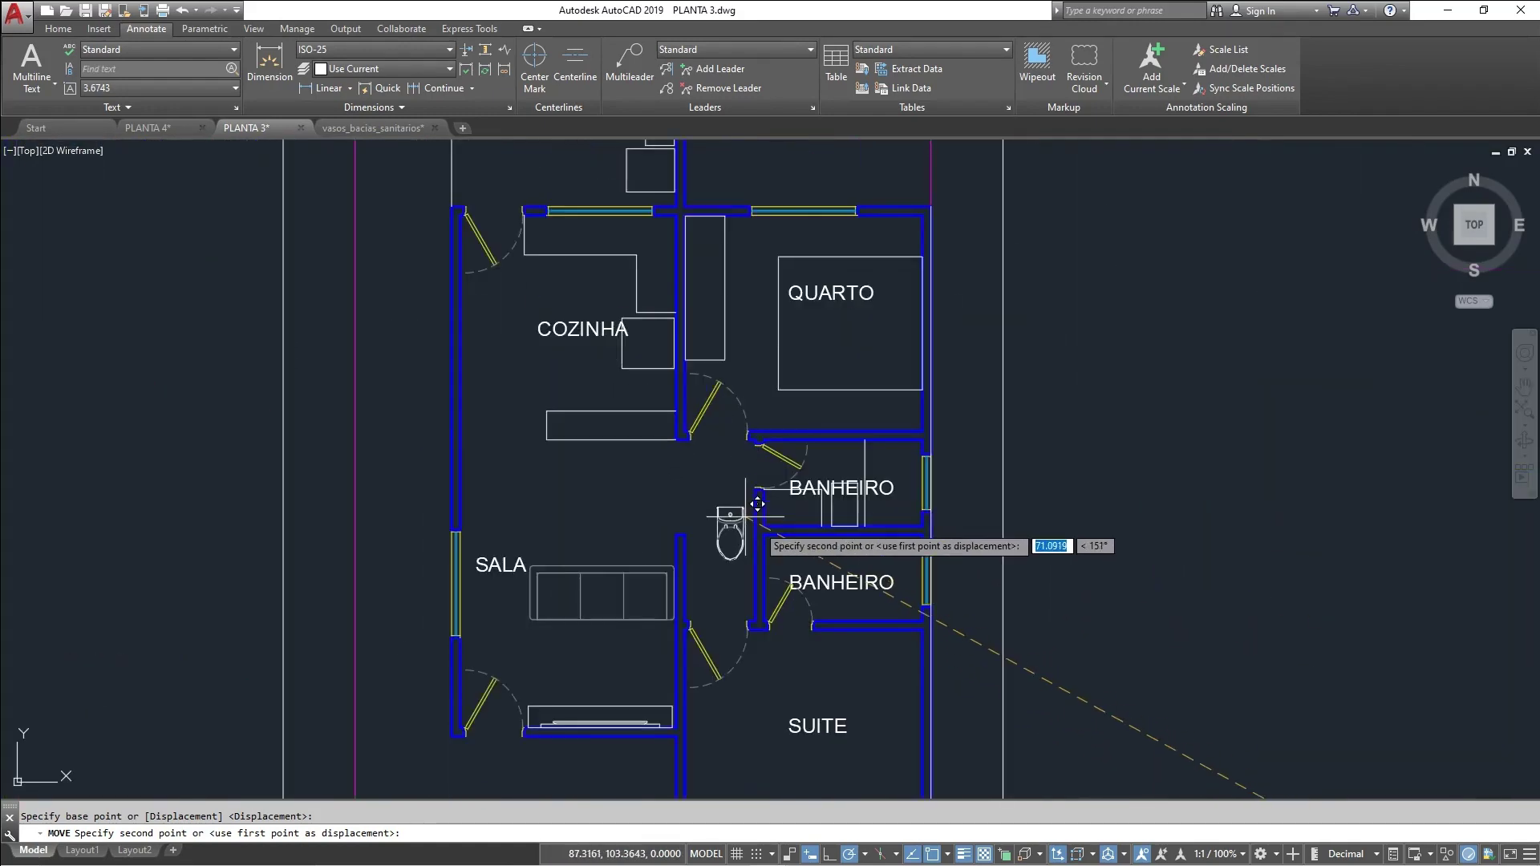
pyautogui.click(890, 471)
pyautogui.scroll(3, 886, 512)
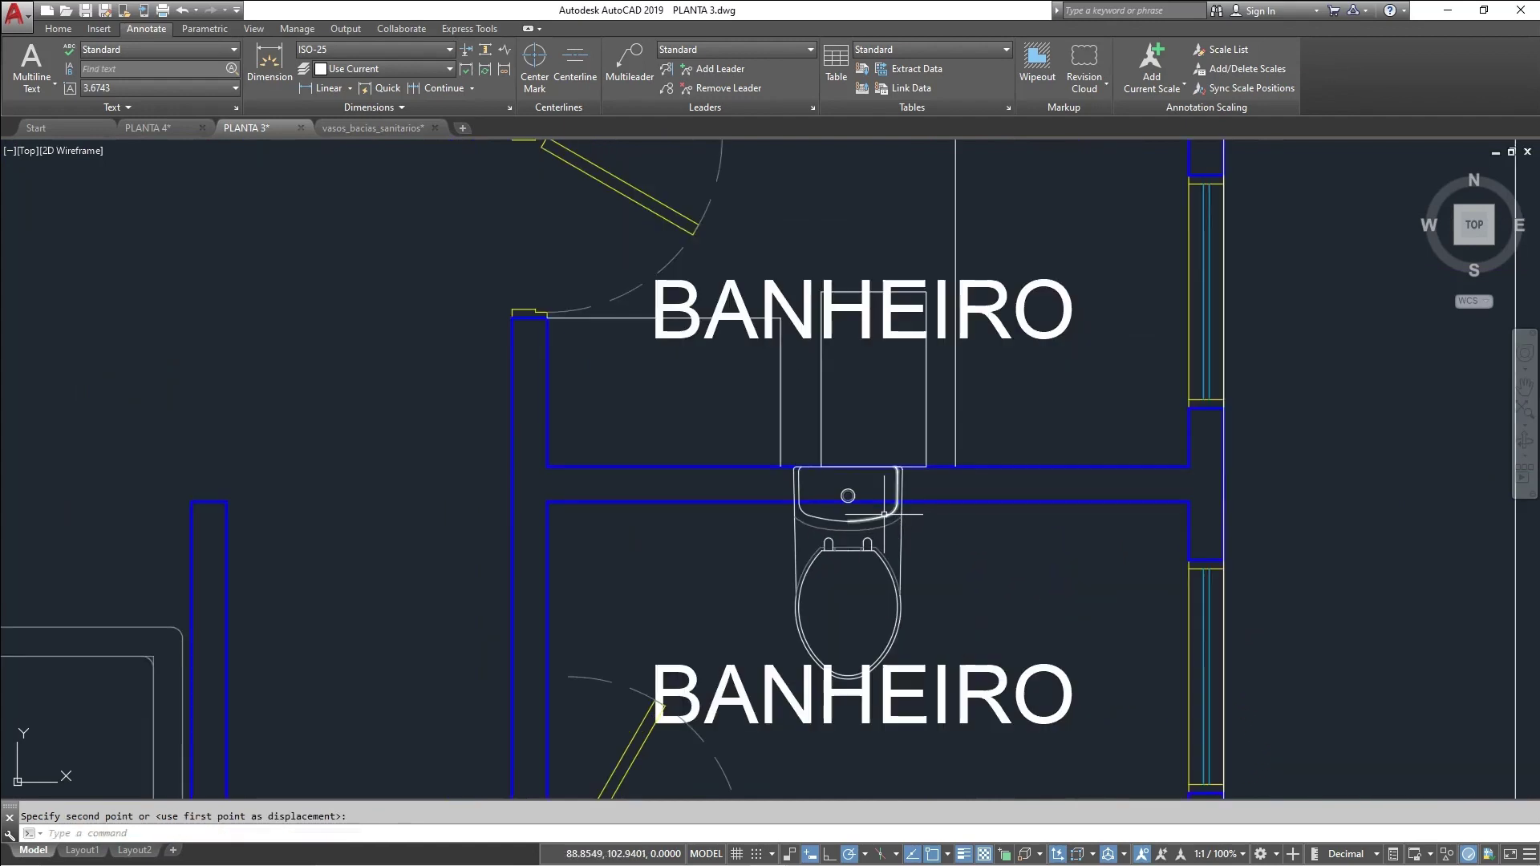
# Move the toilet from its back-edge midpoint to the midpoint of the toilet rectangle's lower edge in the upper bathroom
pyautogui.press('Return')
pyautogui.click(851, 530)
pyautogui.press('Return')
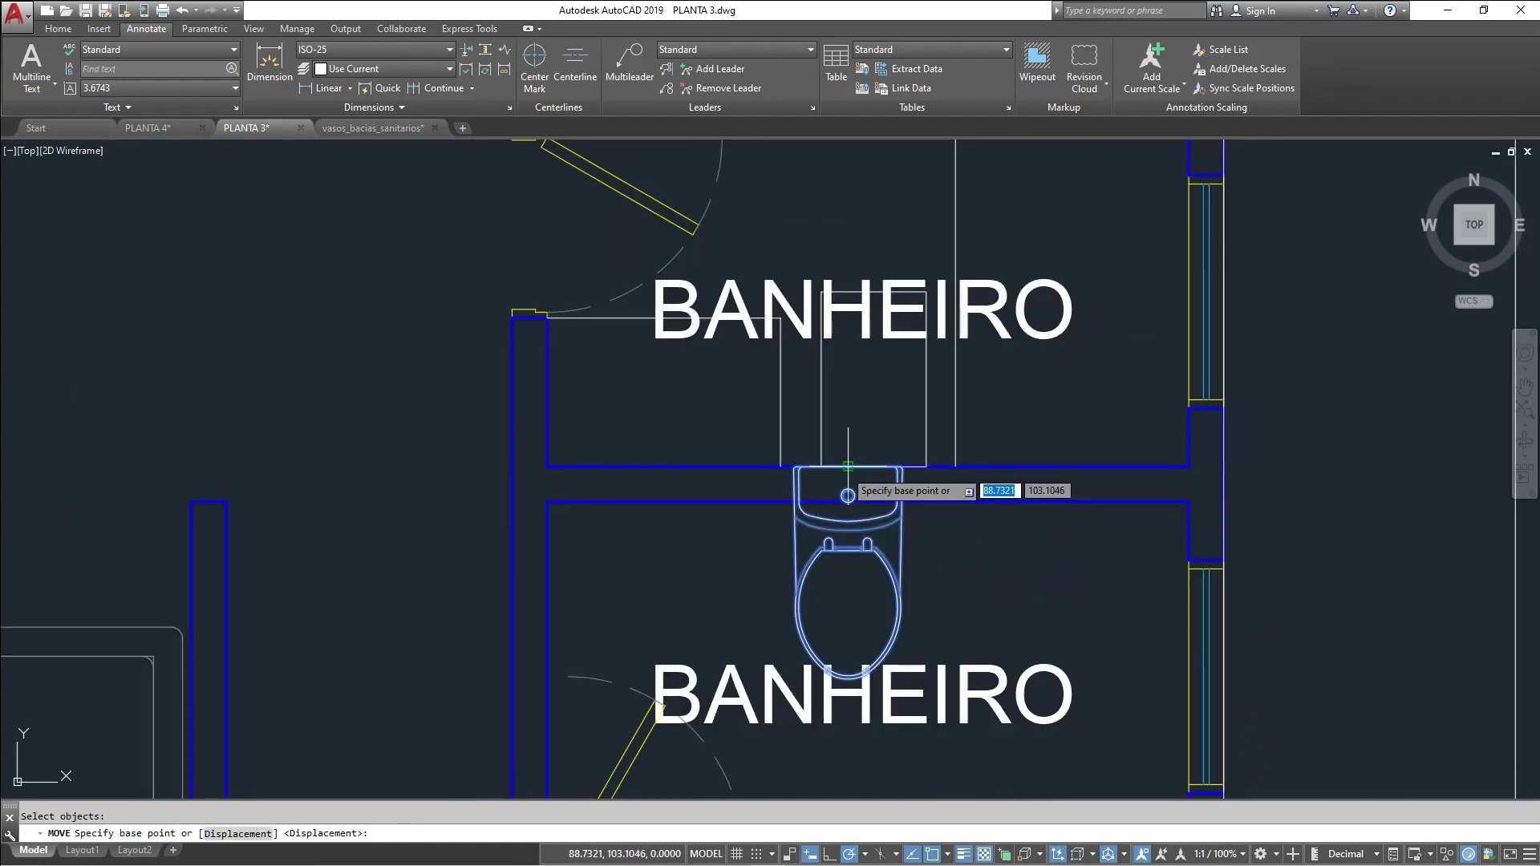
pyautogui.click(848, 467)
pyautogui.click(875, 467)
pyautogui.scroll(2, 906, 483)
pyautogui.moveTo(805, 523); pyautogui.dragTo(839, 268, button='middle')
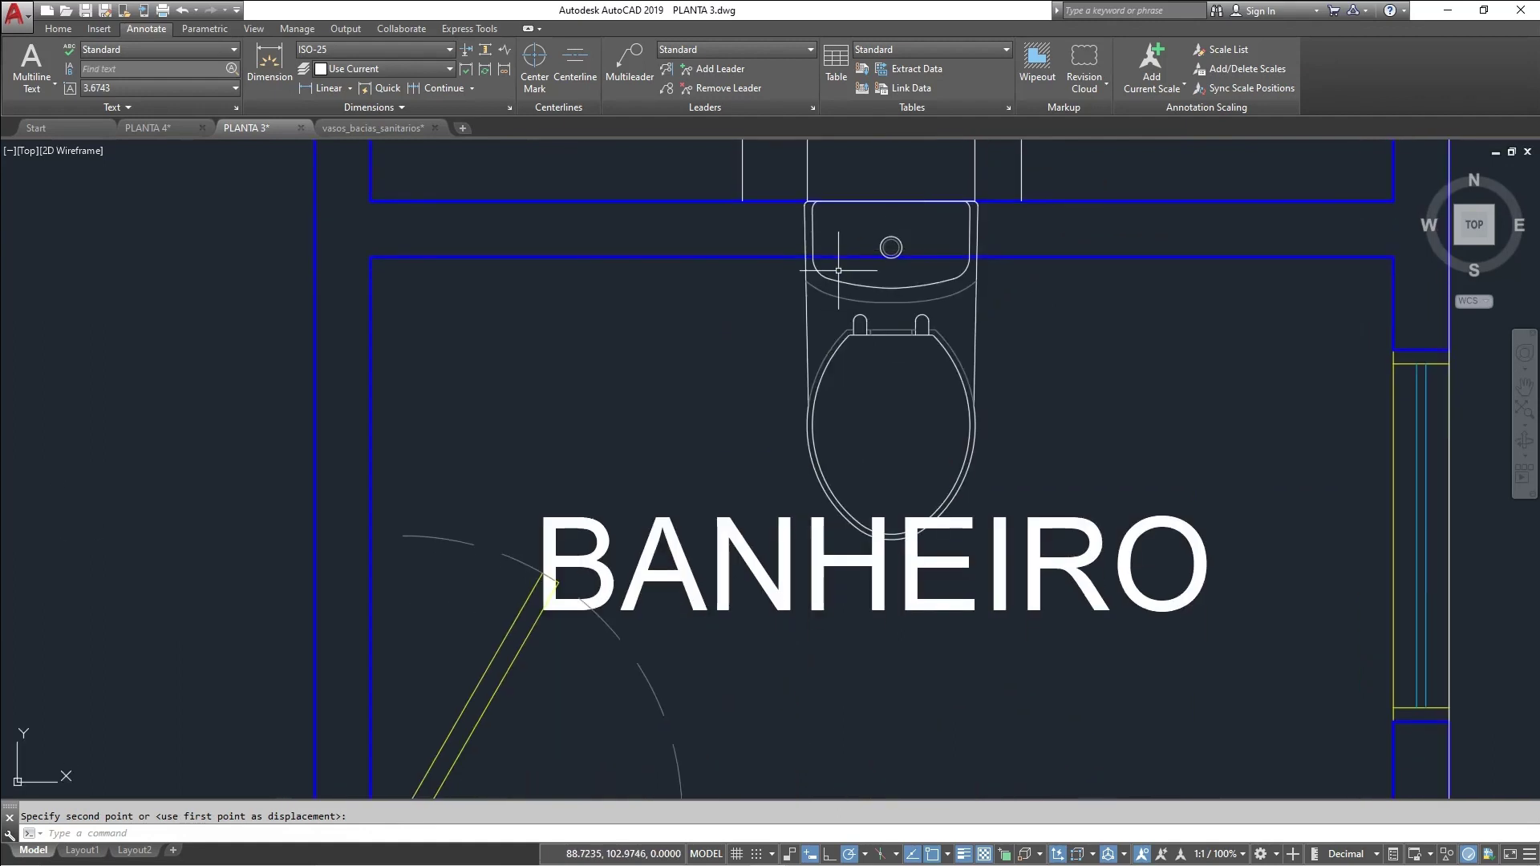
# Rotate the toilet 180 degrees about the midpoint of its tank's back edge so it faces into the upper bathroom
pyautogui.scroll(-2, 839, 267)
pyautogui.moveTo(783, 185); pyautogui.dragTo(794, 269, button='middle')
pyautogui.moveTo(870, 317); pyautogui.dragTo(895, 375, button='middle')
pyautogui.click(836, 351)
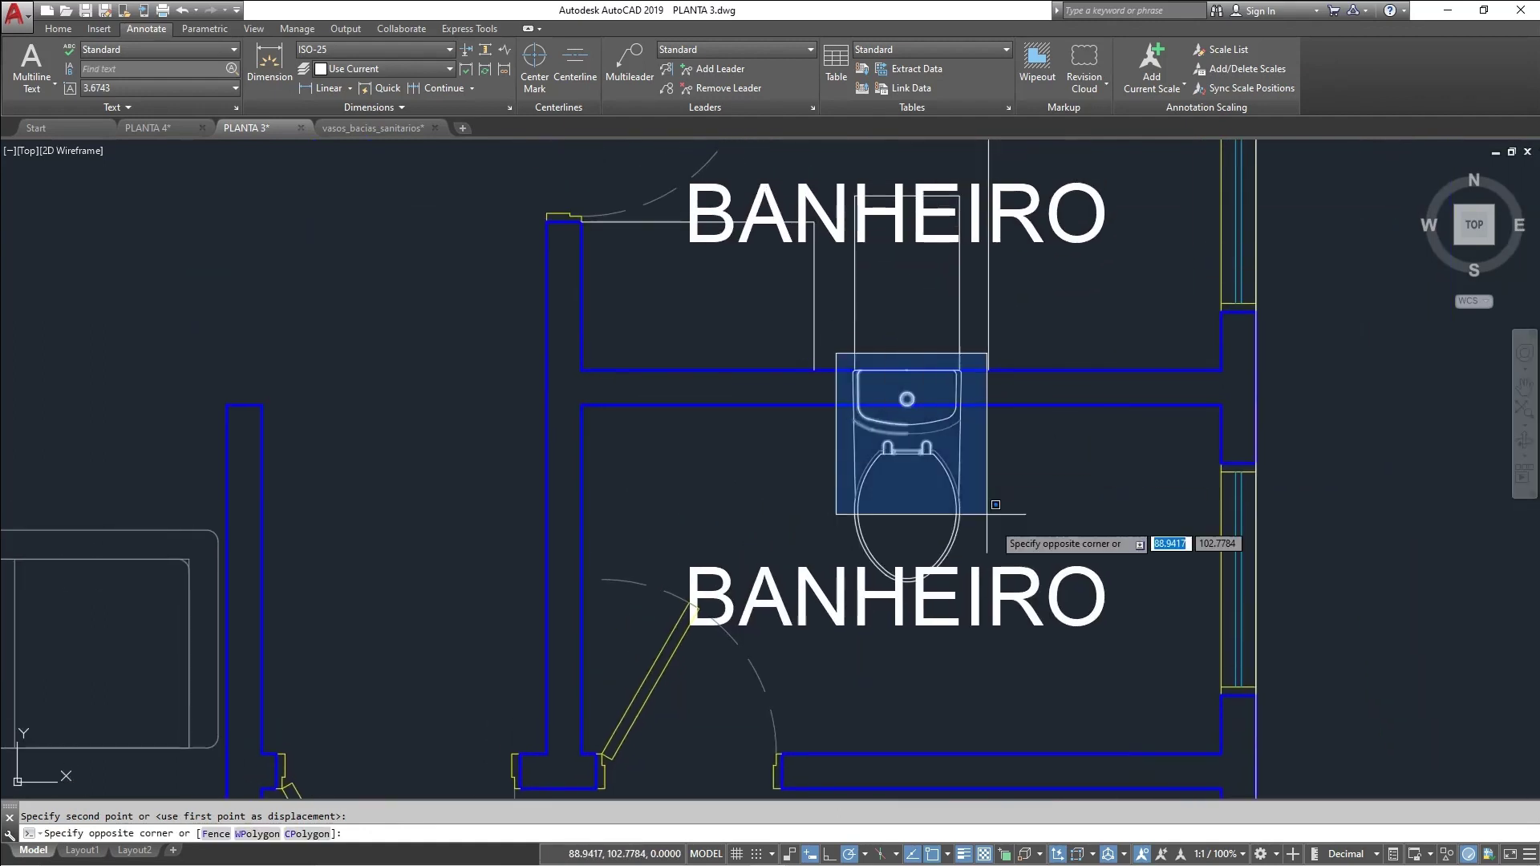
pyautogui.click(1004, 597)
pyautogui.moveTo(964, 435); pyautogui.dragTo(953, 493, button='middle')
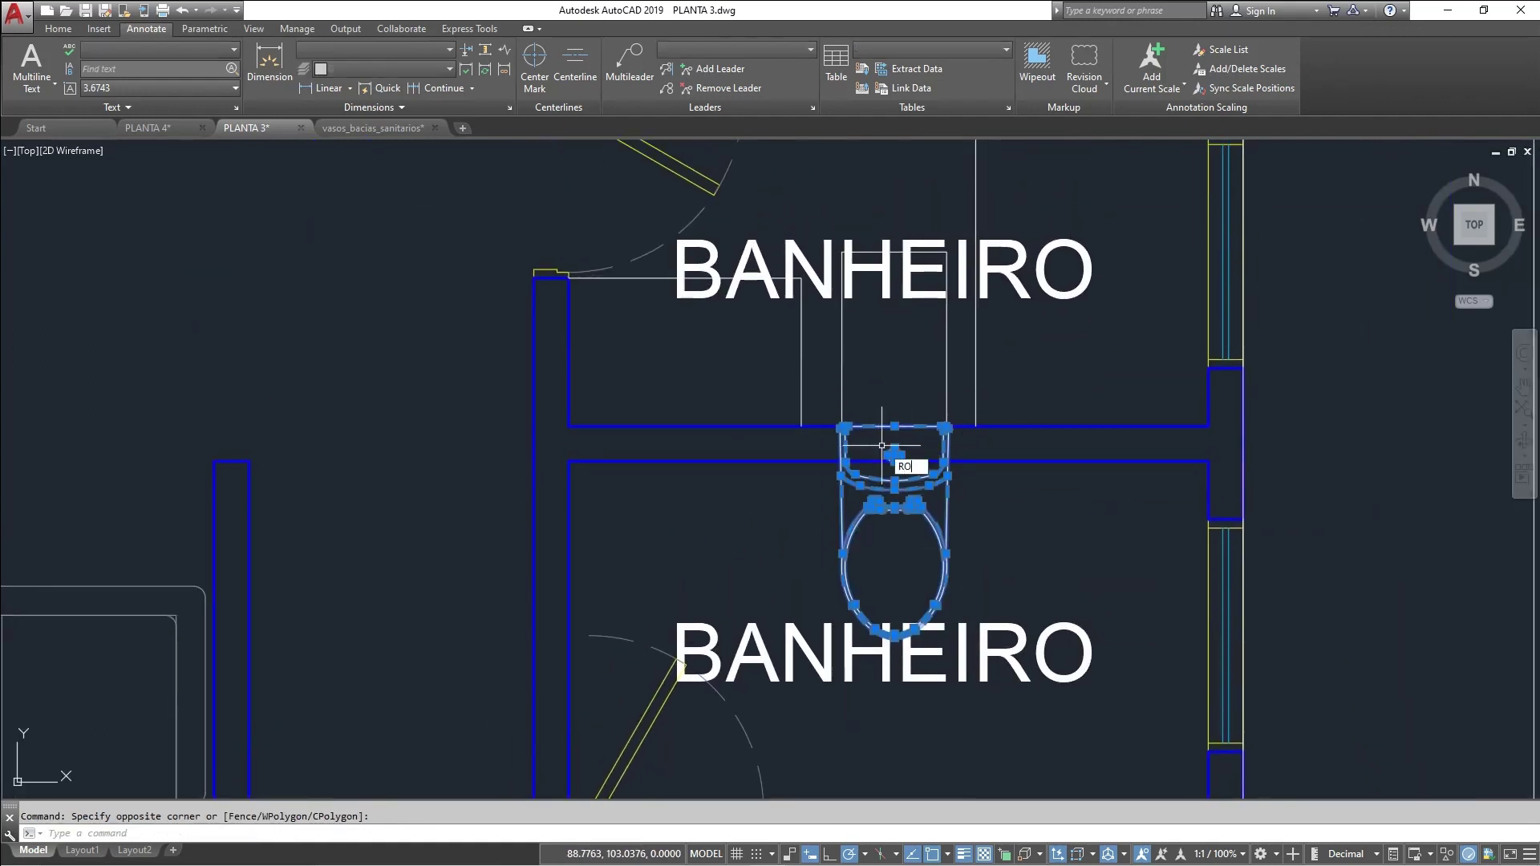
pyautogui.press('Return')
pyautogui.click(894, 455)
pyautogui.write('1')
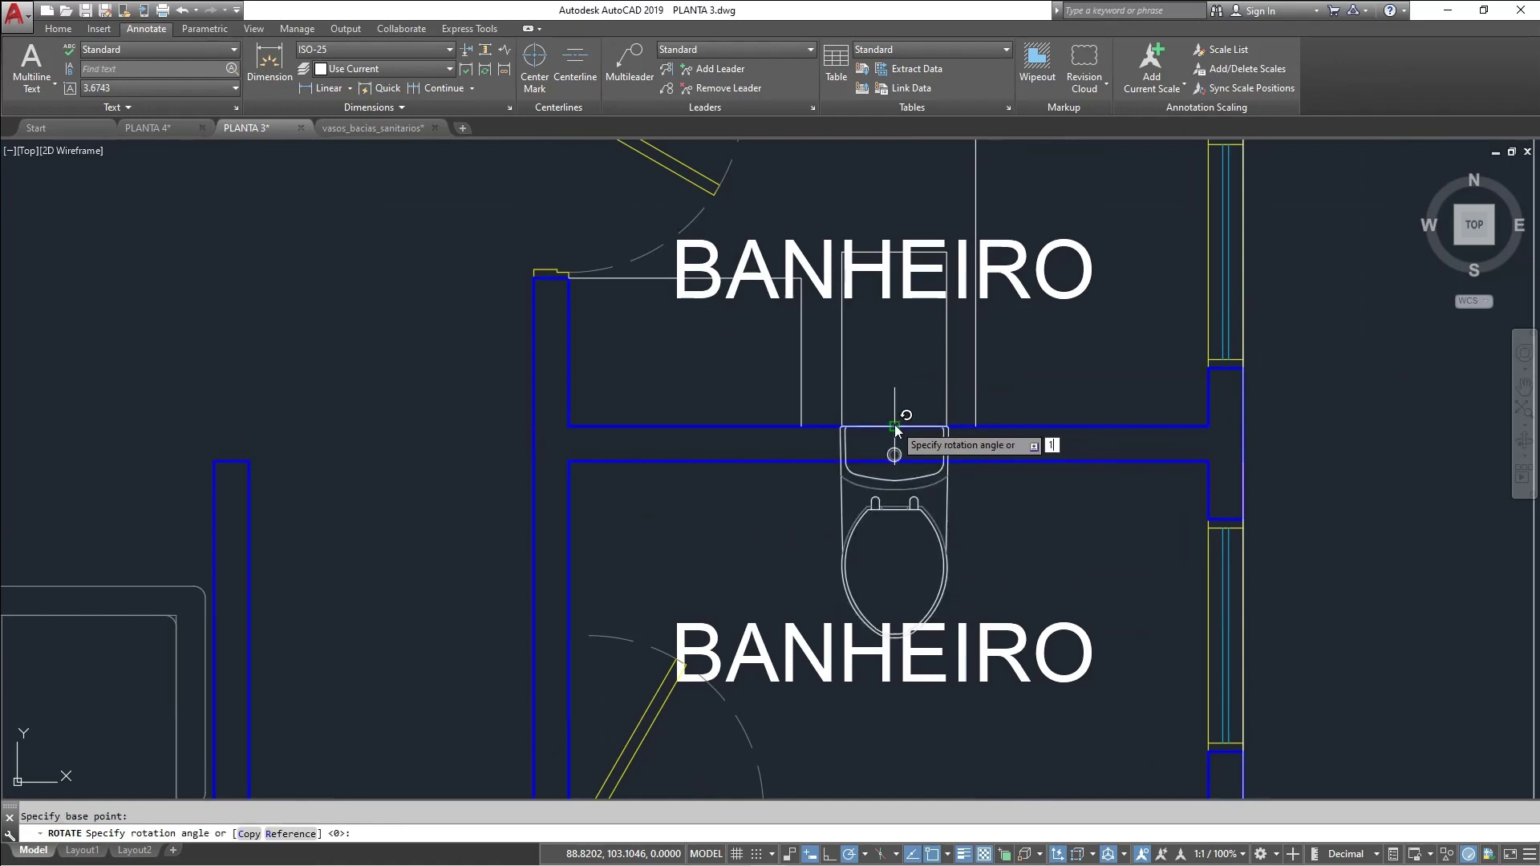
pyautogui.press('Return')
pyautogui.scroll(2, 942, 346)
pyautogui.press('Escape')
# Delete the placeholder rectangle around the toilet in the upper bathroom
pyautogui.click(955, 346)
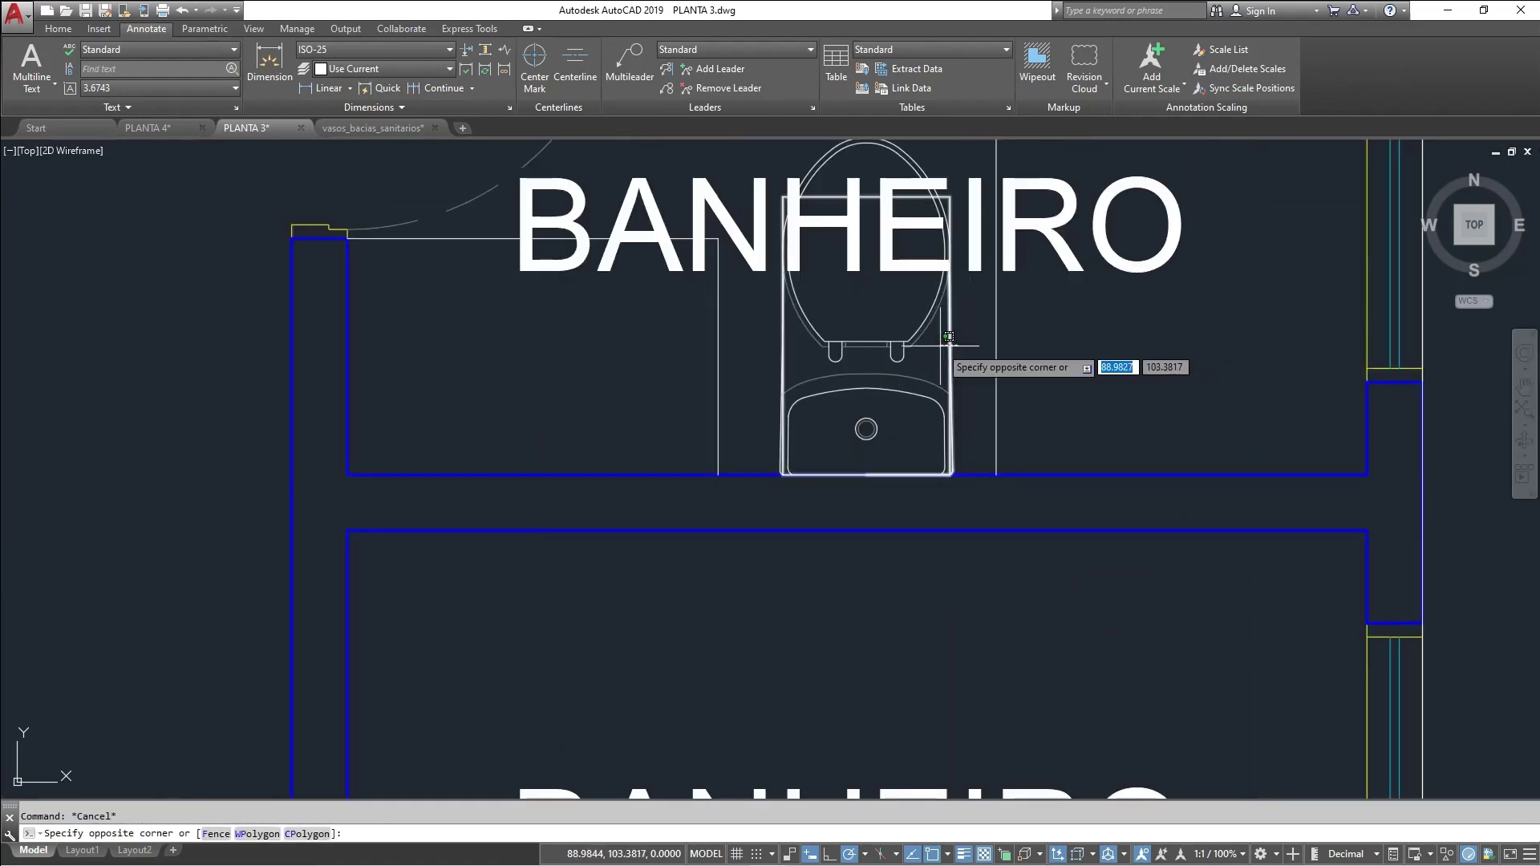
pyautogui.click(940, 350)
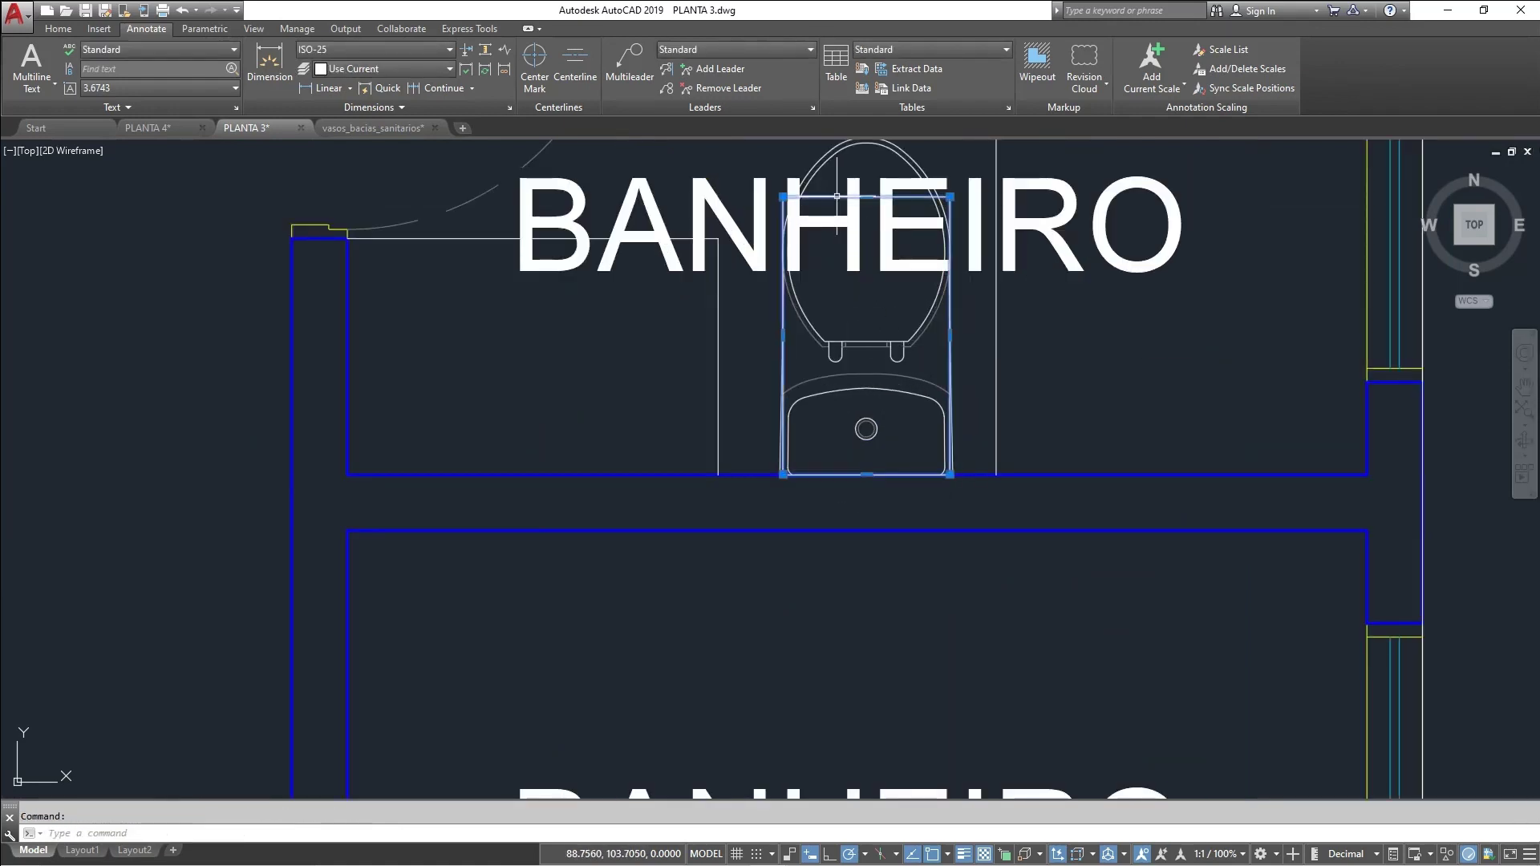
pyautogui.press('Delete')
# Look over the simple furniture outlines in the COZINHA, QUARTO and SALA of the plan being furnished
pyautogui.scroll(-3, 898, 340)
pyautogui.scroll(2, 963, 401)
pyautogui.moveTo(956, 439); pyautogui.dragTo(1031, 430, button='middle')
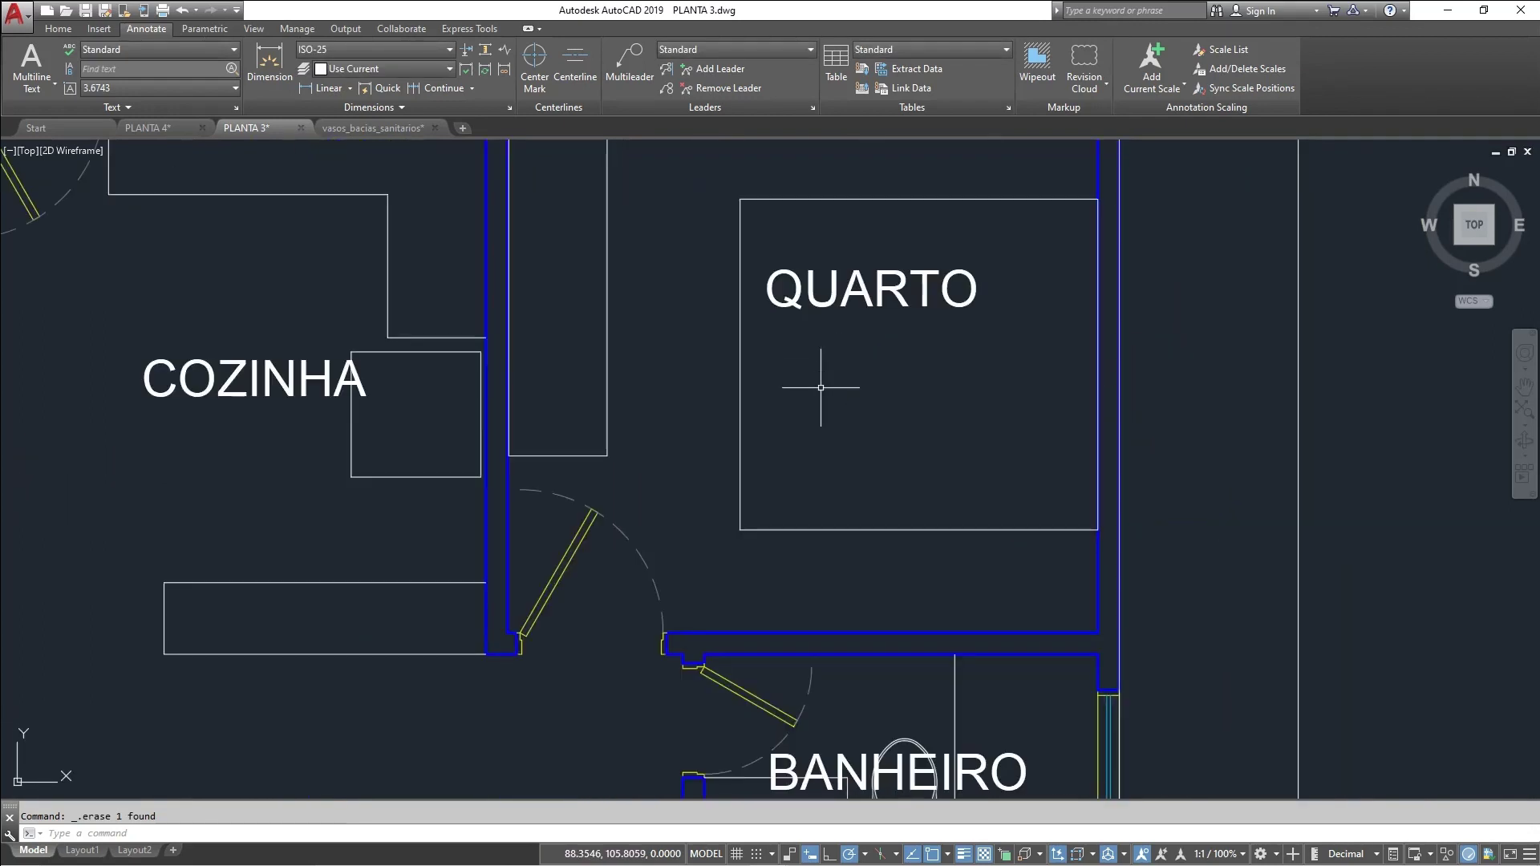
pyautogui.moveTo(810, 403); pyautogui.dragTo(778, 478, button='middle')
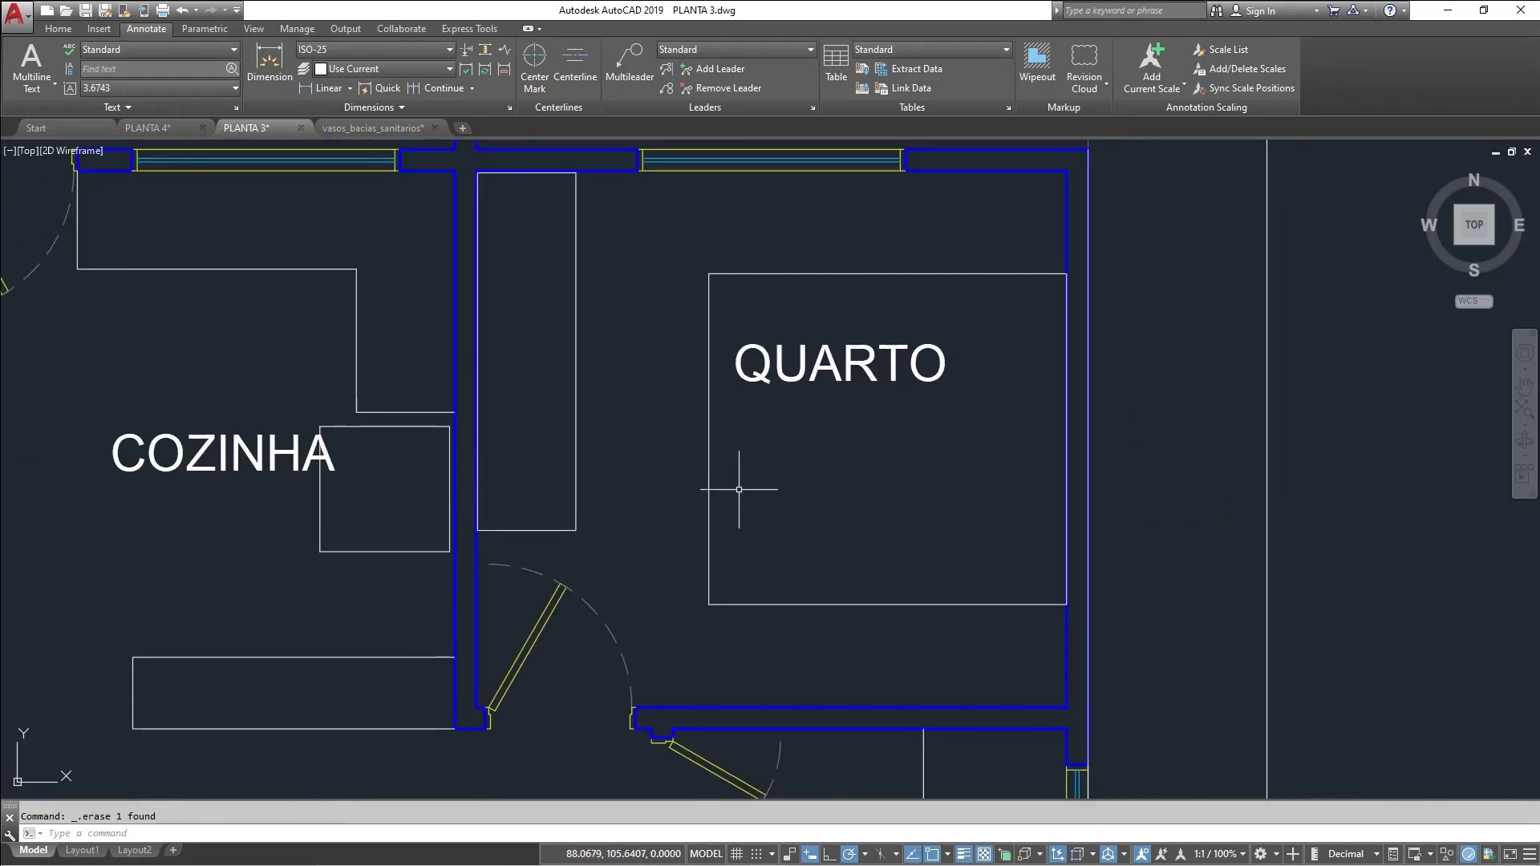
pyautogui.moveTo(529, 446); pyautogui.dragTo(573, 455, button='middle')
pyautogui.moveTo(382, 373); pyautogui.dragTo(676, 329, button='middle')
pyautogui.moveTo(625, 417); pyautogui.dragTo(658, 311, button='middle')
pyautogui.moveTo(596, 546); pyautogui.dragTo(658, 431, button='middle')
pyautogui.scroll(-2, 750, 488)
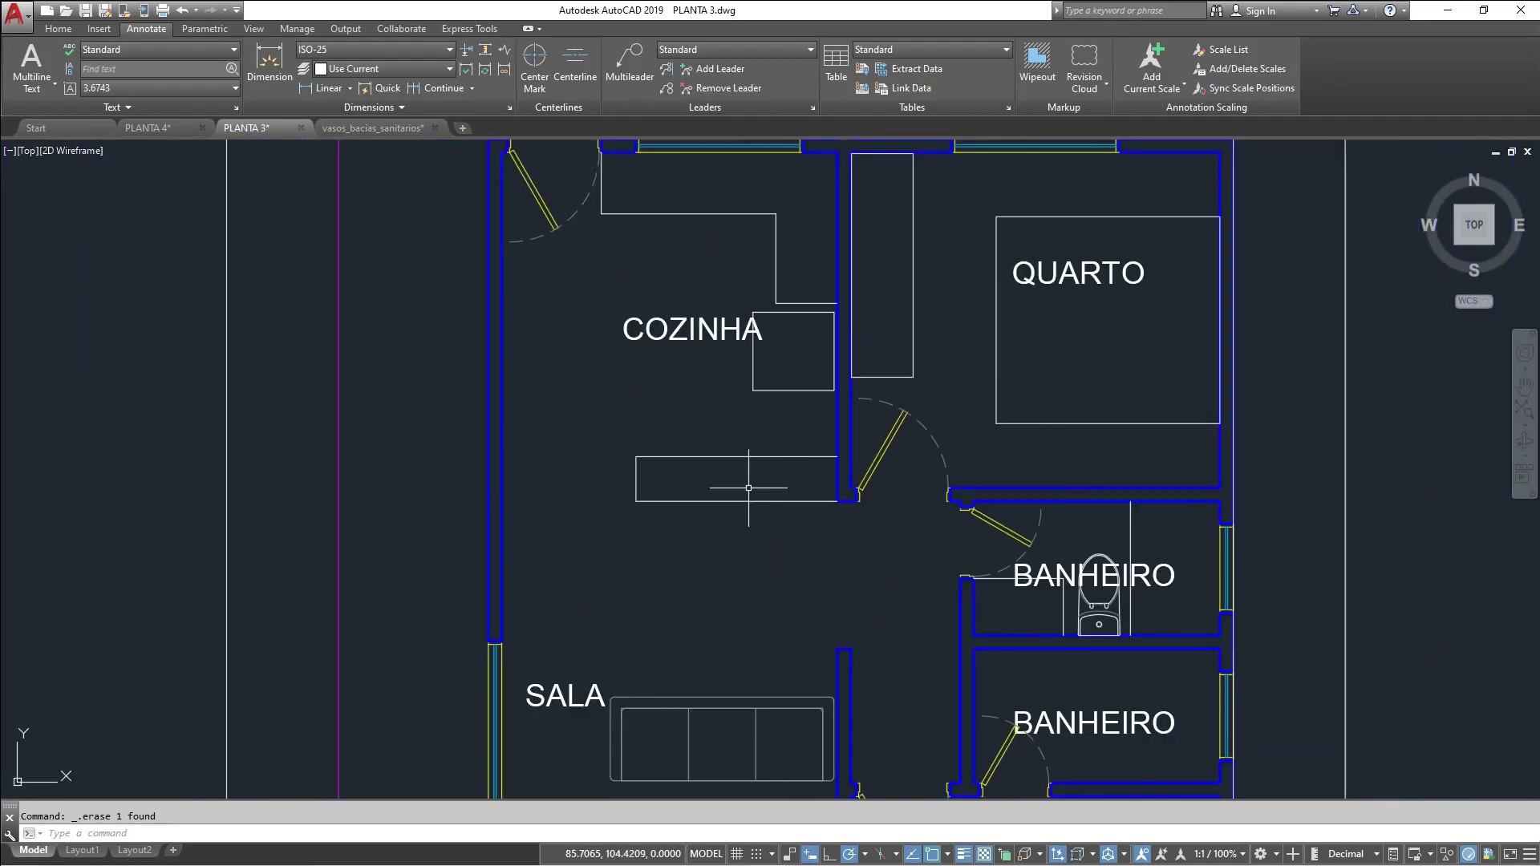
pyautogui.moveTo(750, 489); pyautogui.dragTo(749, 427, button='middle')
pyautogui.moveTo(699, 526); pyautogui.dragTo(703, 416, button='middle')
pyautogui.moveTo(788, 461); pyautogui.dragTo(726, 738, button='middle')
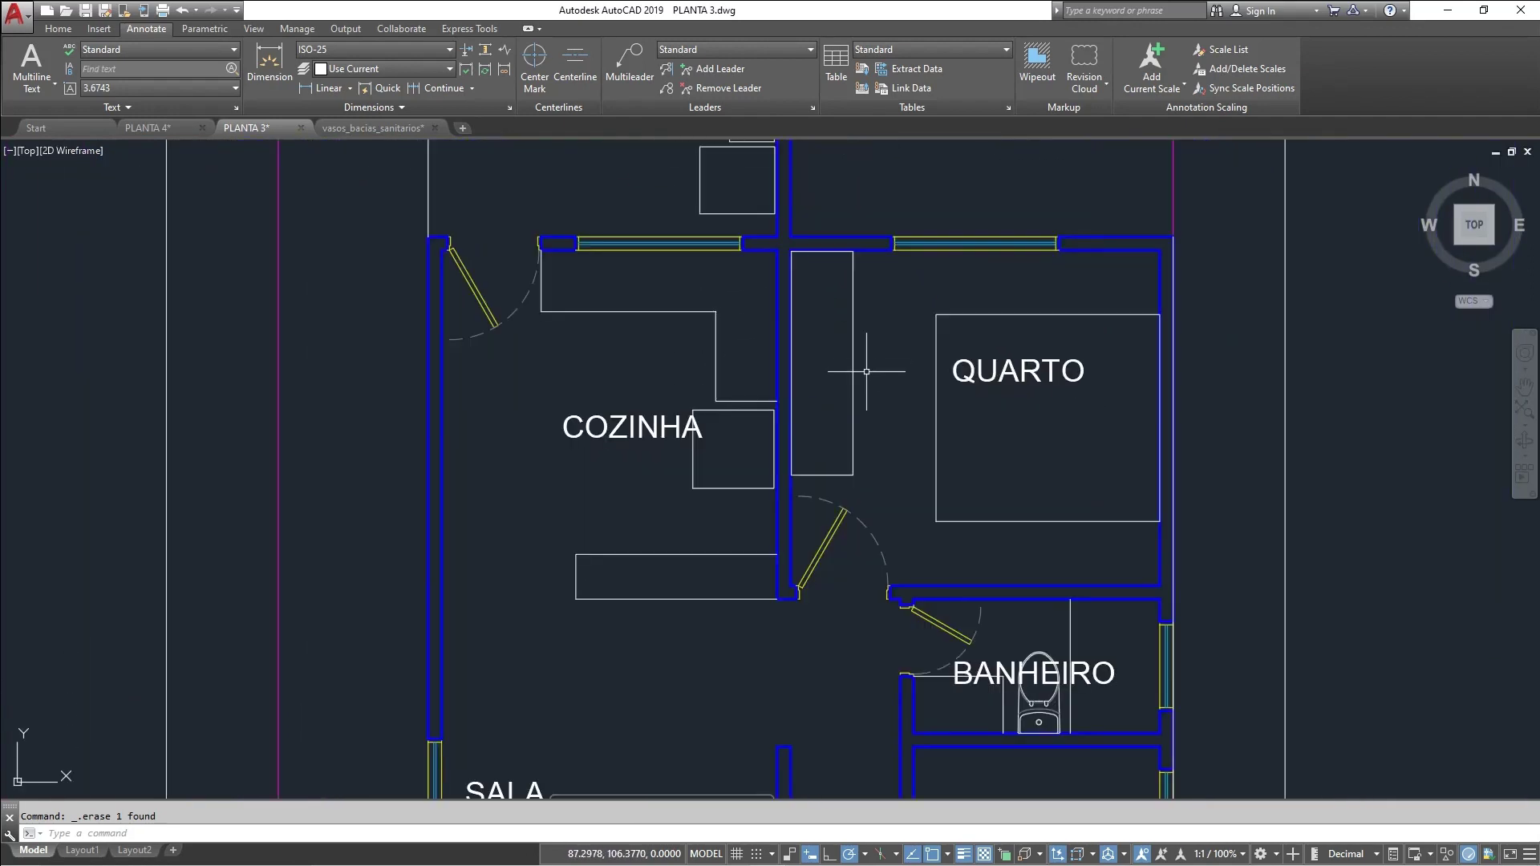
pyautogui.moveTo(824, 442); pyautogui.dragTo(912, 421, button='middle')
pyautogui.scroll(2, 892, 371)
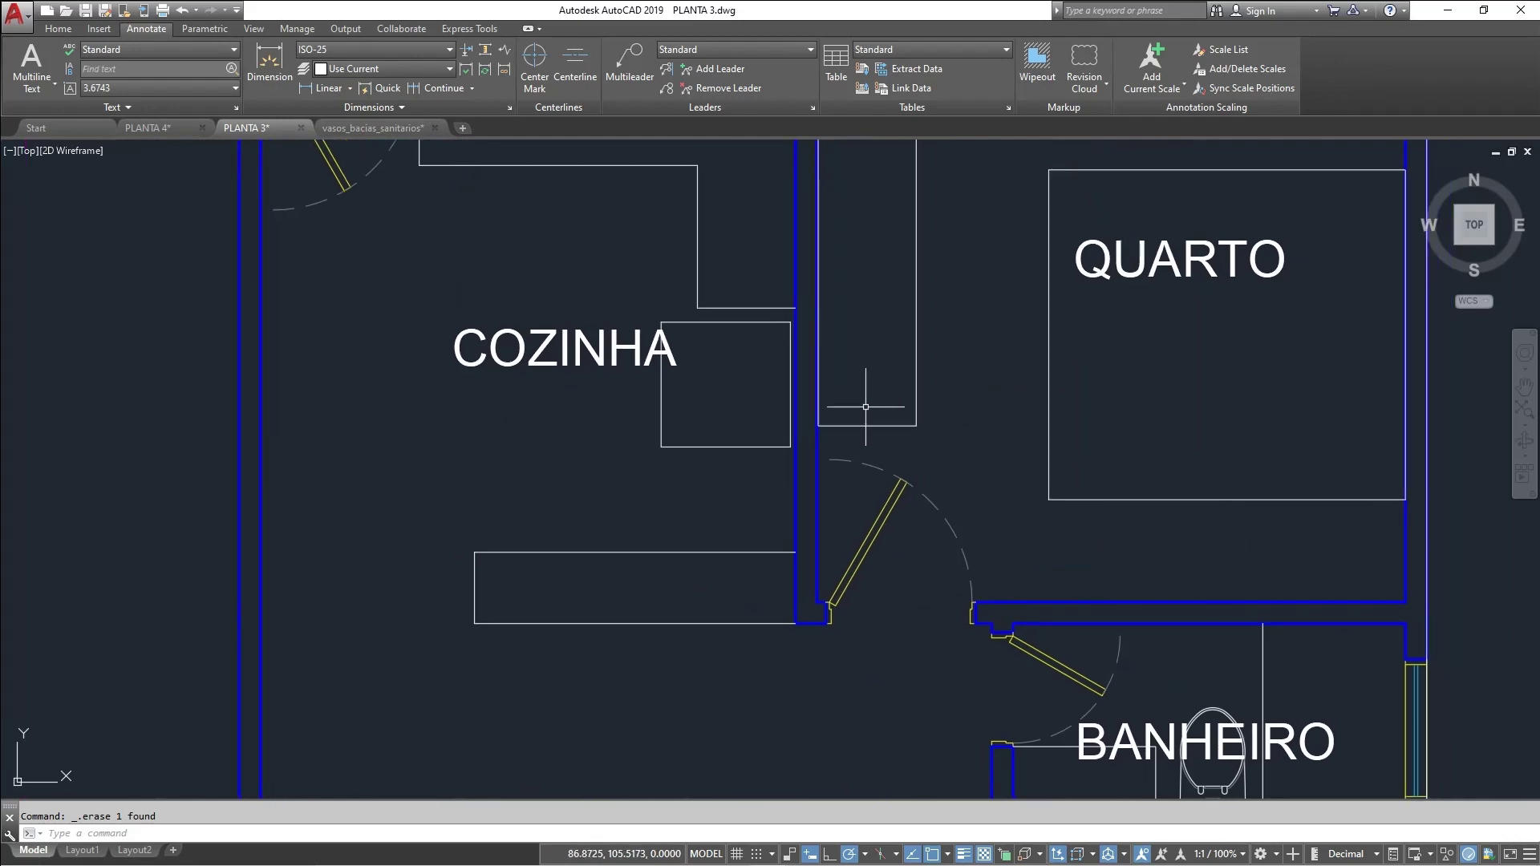
pyautogui.moveTo(1048, 446); pyautogui.dragTo(980, 482, button='middle')
pyautogui.scroll(-6, 604, 450)
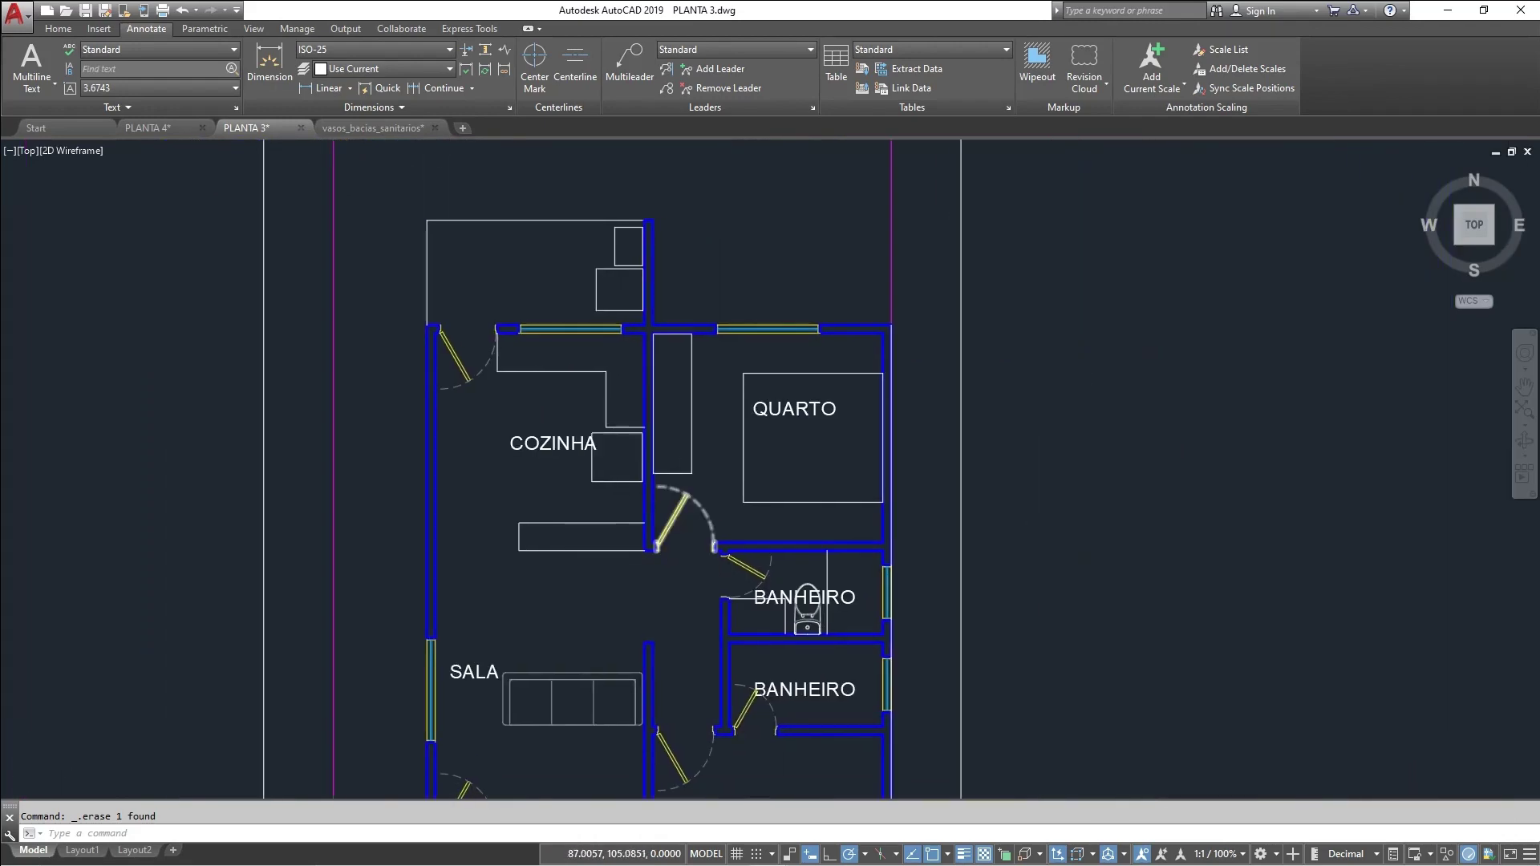
# Examine the finished plan's furniture, including the fixtures of both bathrooms and the bed and wardrobe in the SUITE
pyautogui.moveTo(602, 440); pyautogui.dragTo(416, 478, button='middle')
pyautogui.scroll(4, 573, 497)
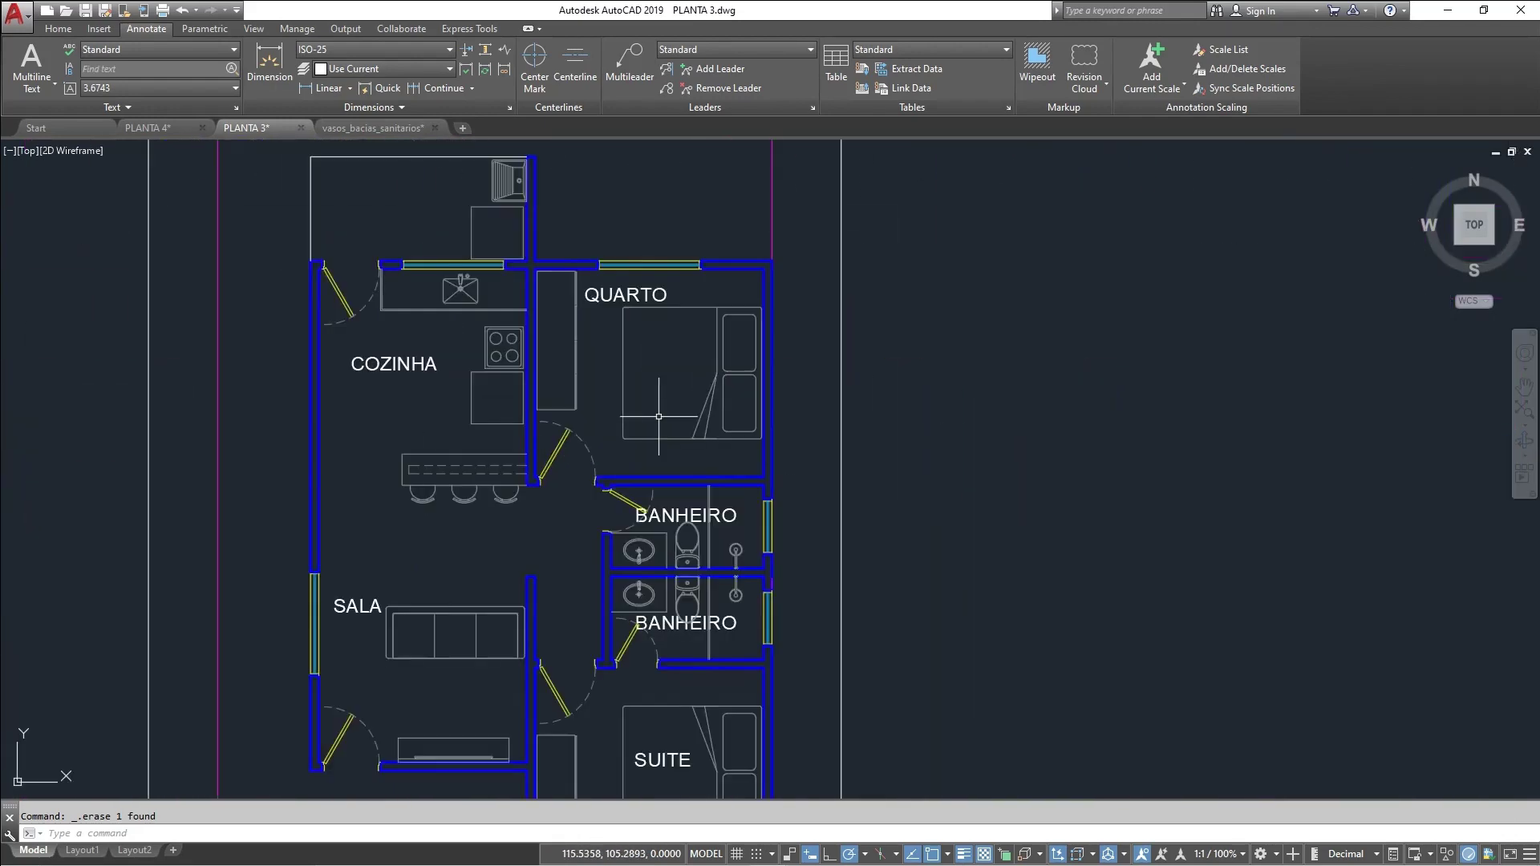
pyautogui.scroll(4, 594, 517)
pyautogui.moveTo(736, 541); pyautogui.dragTo(672, 486, button='middle')
pyautogui.scroll(-2, 674, 490)
pyautogui.moveTo(709, 521); pyautogui.dragTo(777, 497, button='middle')
pyautogui.moveTo(659, 341); pyautogui.dragTo(541, 256, button='middle')
pyautogui.scroll(4, 854, 564)
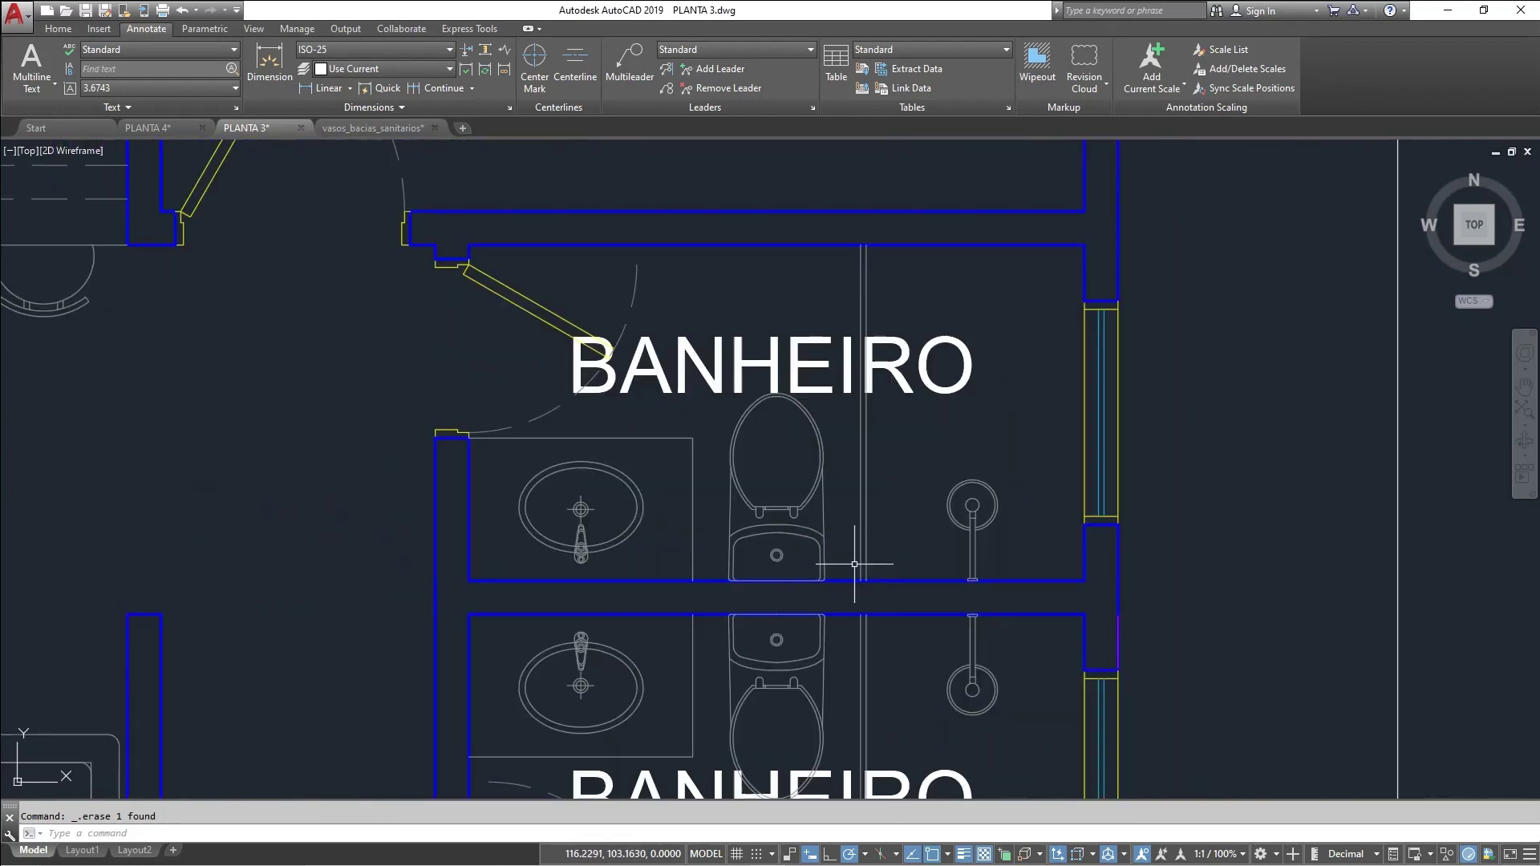
pyautogui.click(840, 559)
pyautogui.click(724, 473)
pyautogui.scroll(-3, 963, 565)
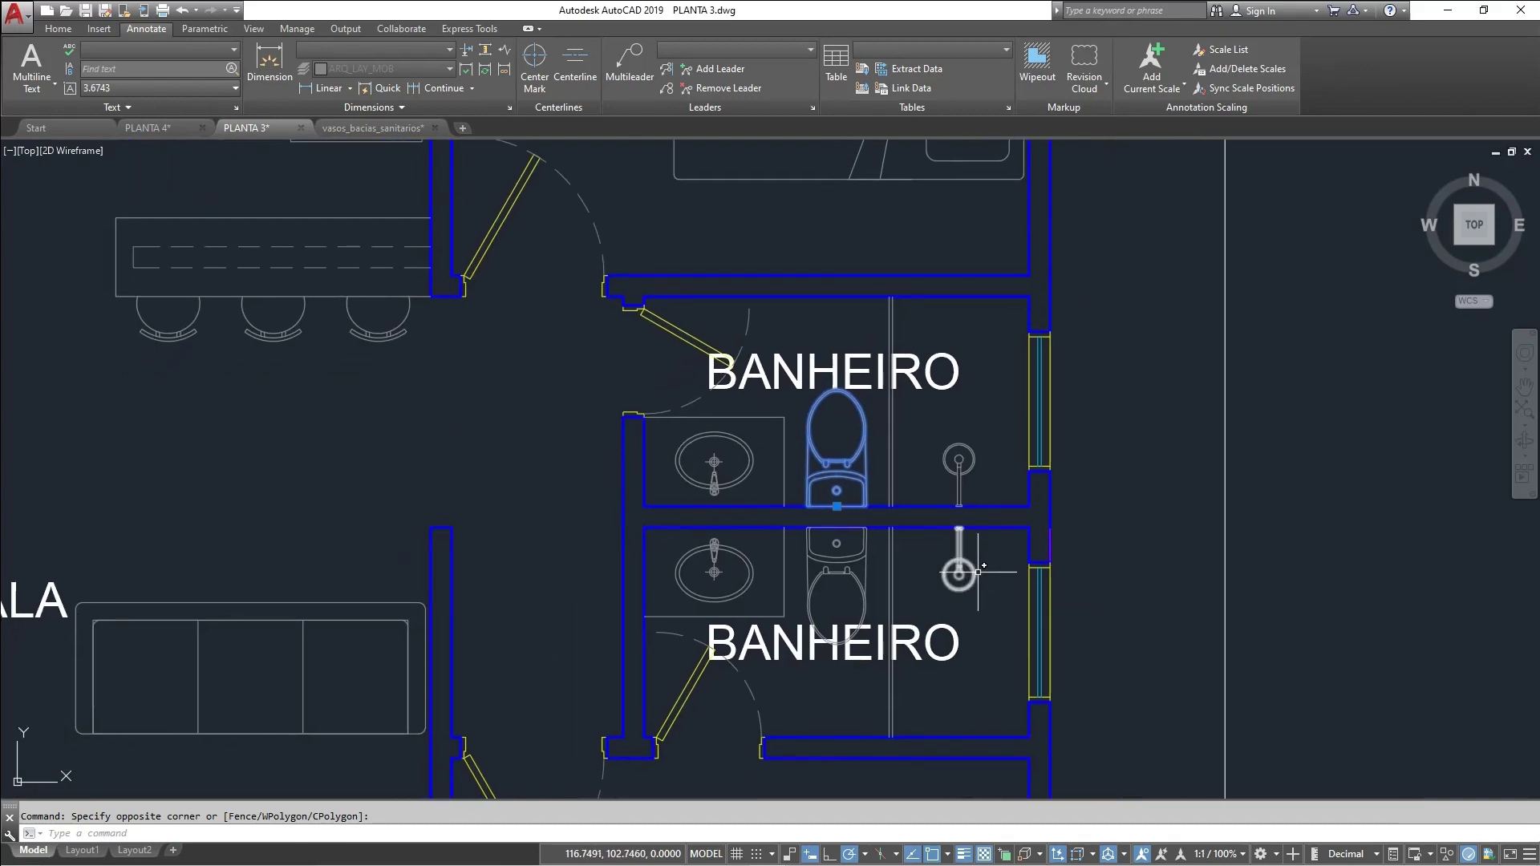
pyautogui.press('Escape')
pyautogui.moveTo(1046, 482); pyautogui.dragTo(1165, 240, button='middle')
pyautogui.moveTo(1131, 519); pyautogui.dragTo(1193, 367, button='middle')
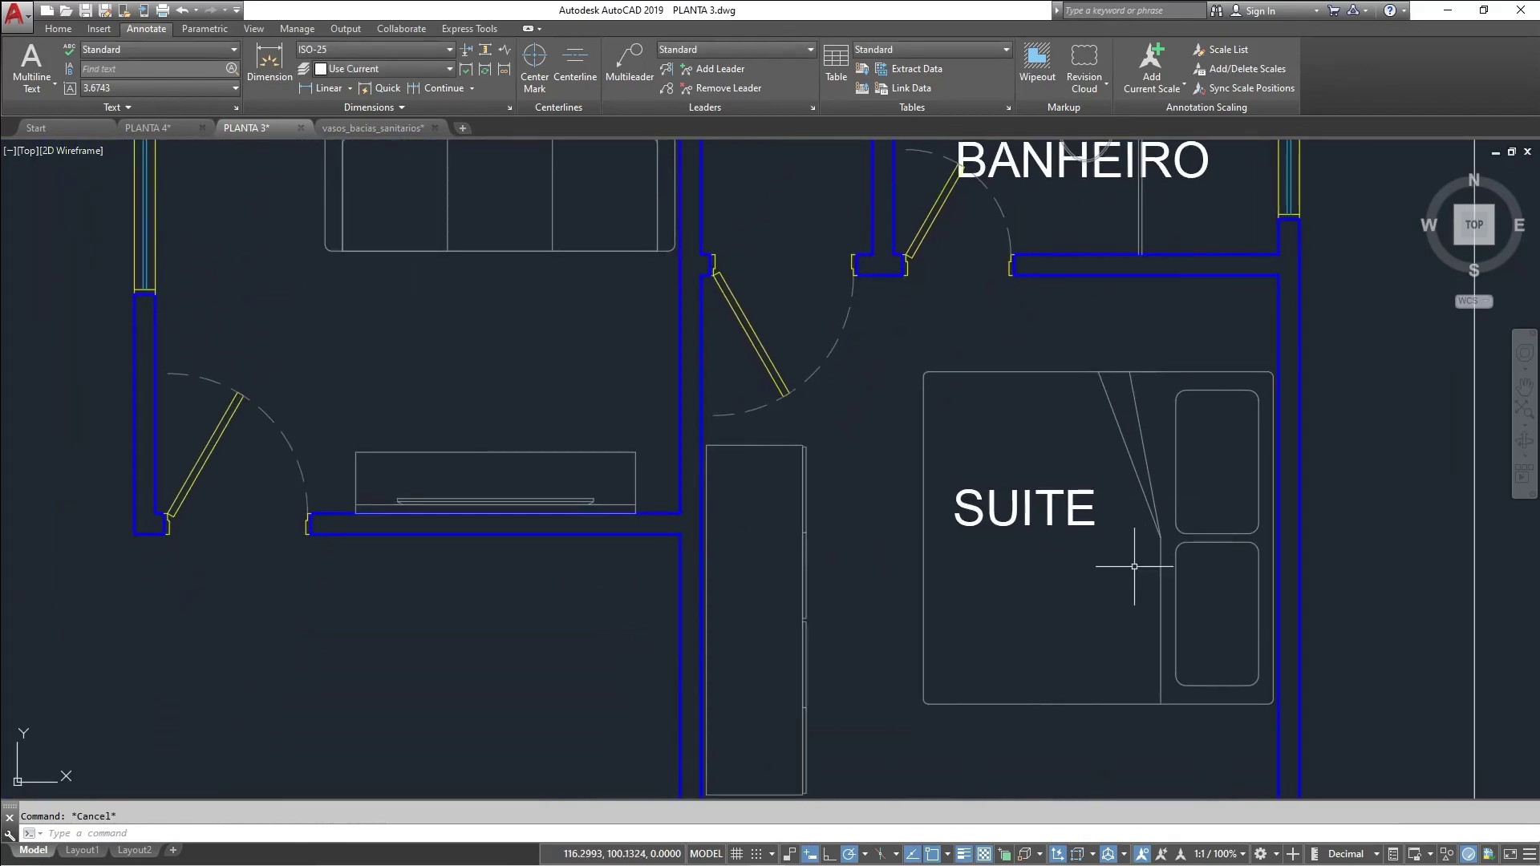
pyautogui.scroll(-4, 1135, 564)
pyautogui.moveTo(1115, 286); pyautogui.dragTo(839, 419, button='middle')
pyautogui.scroll(-2, 914, 420)
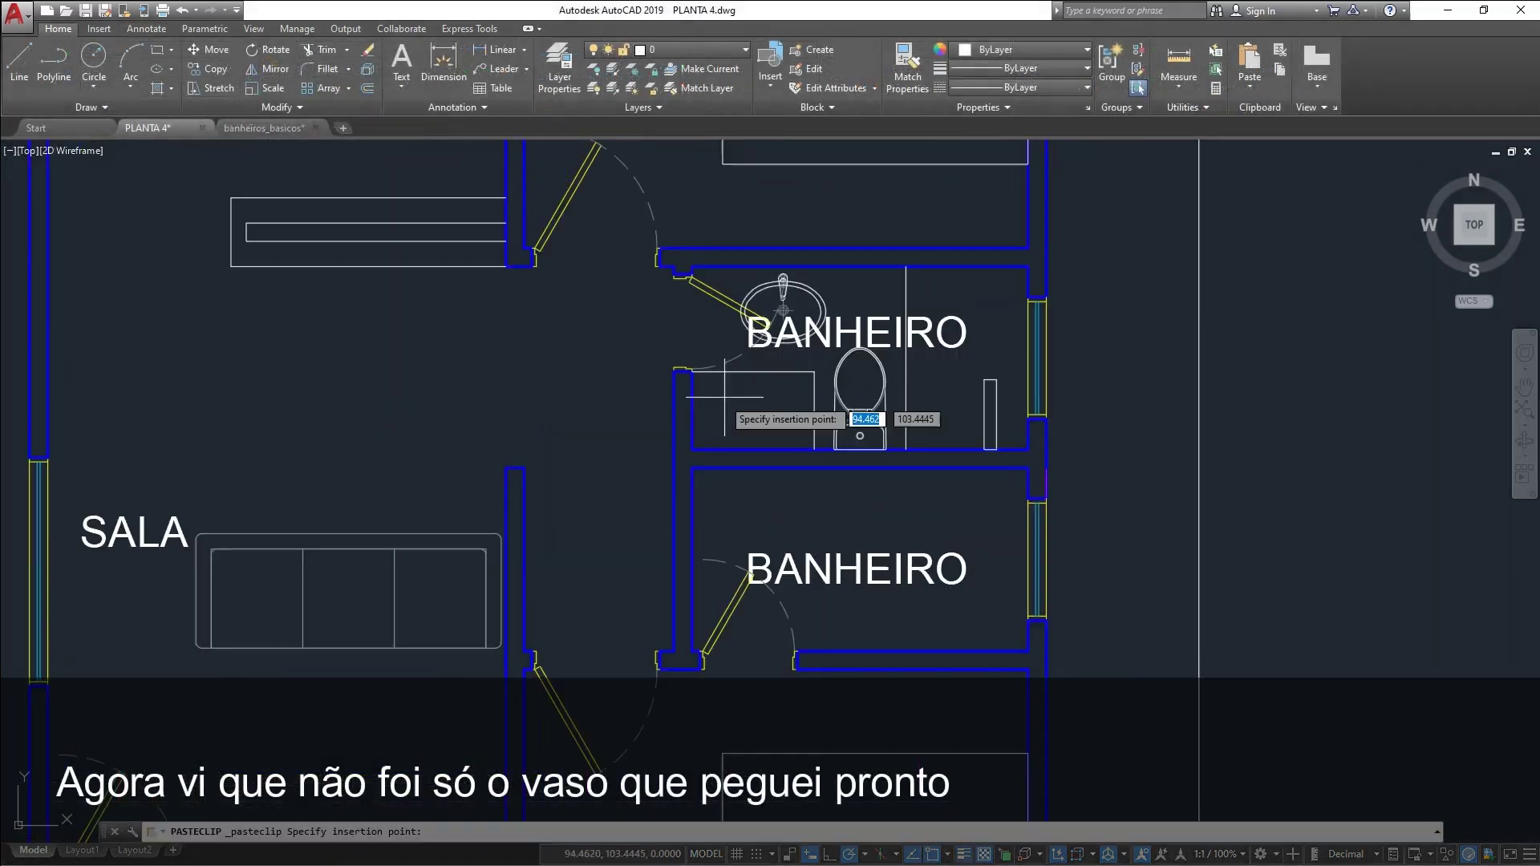
# Place the pasted washbasin at the upper bathroom's countertop and scale it by 0.8
pyautogui.scroll(4, 721, 481)
pyautogui.moveTo(721, 480); pyautogui.dragTo(739, 424, button='middle')
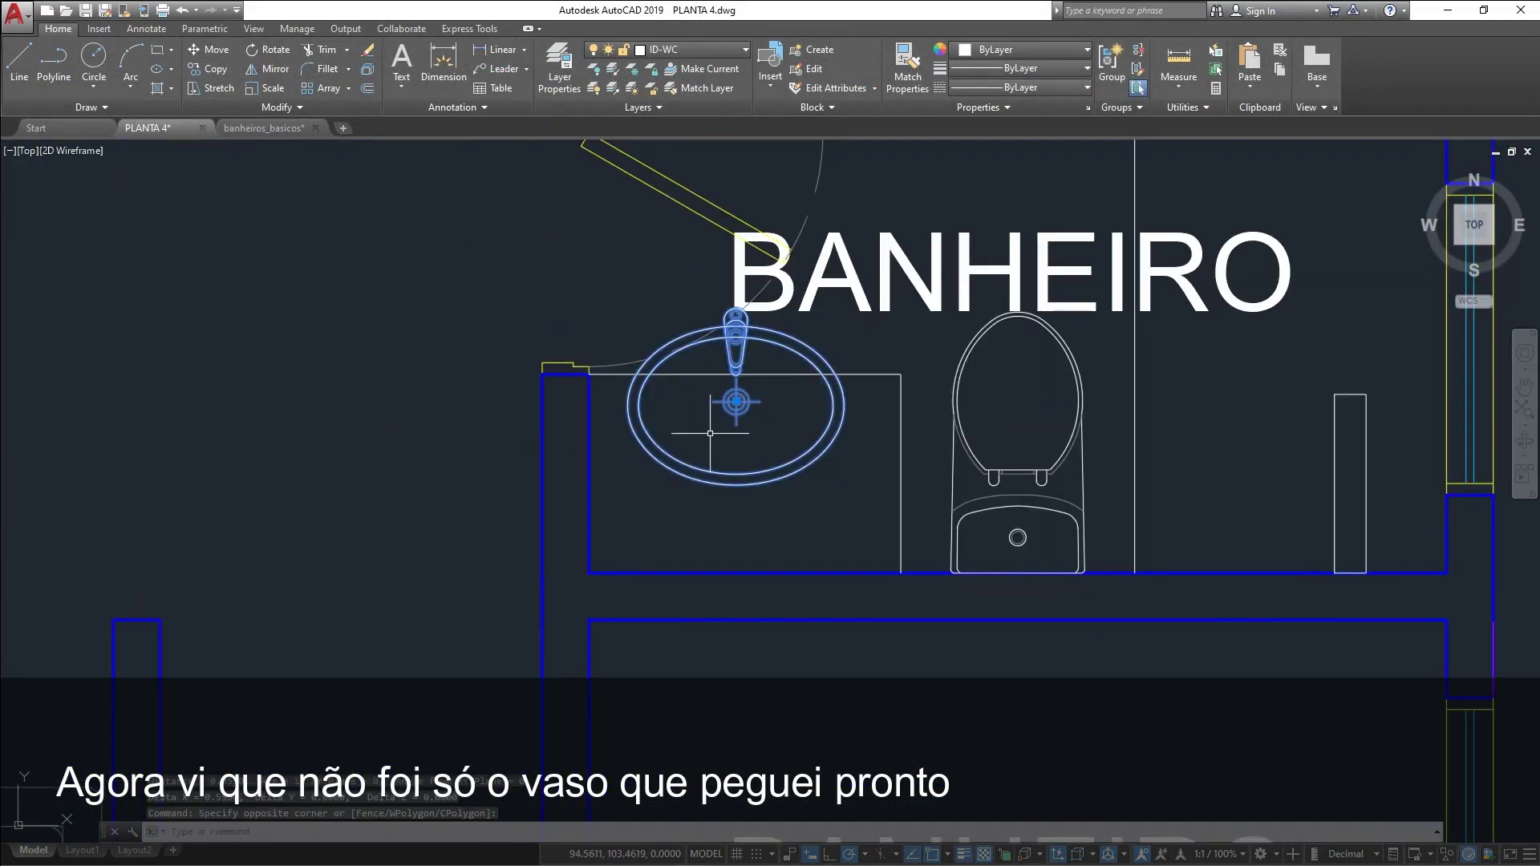
pyautogui.write('sc')
pyautogui.press('Return')
pyautogui.click(733, 445)
pyautogui.write('0.8')
pyautogui.press('Return')
pyautogui.press('Escape')
pyautogui.press('Escape')
# Measure the washbasin's width with DIST
pyautogui.write('di')
pyautogui.press('Return')
pyautogui.click(649, 414)
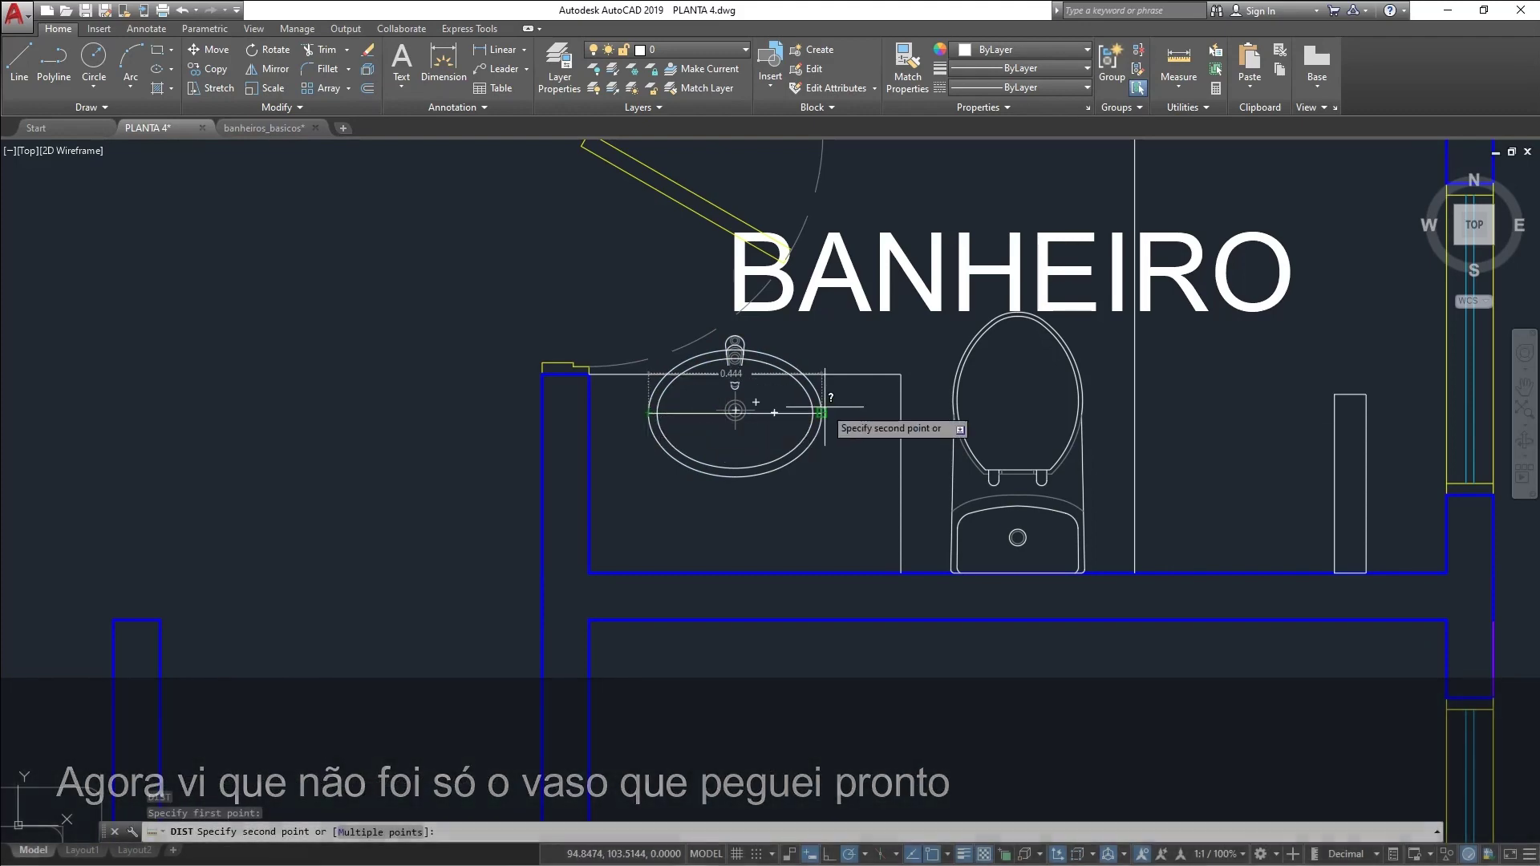
pyautogui.press('Escape')
pyautogui.press('Escape')
# Move the washbasin onto the bathroom countertop and rotate it 180 degrees so the faucet sits at the wall
pyautogui.click(749, 441)
pyautogui.write('m')
pyautogui.click(762, 503)
pyautogui.write('180')
pyautogui.click(812, 452)
pyautogui.press('Escape')
pyautogui.press('Escape')
# Move the washbasin by its drain centre to the middle of the bathroom countertop
pyautogui.click(789, 472)
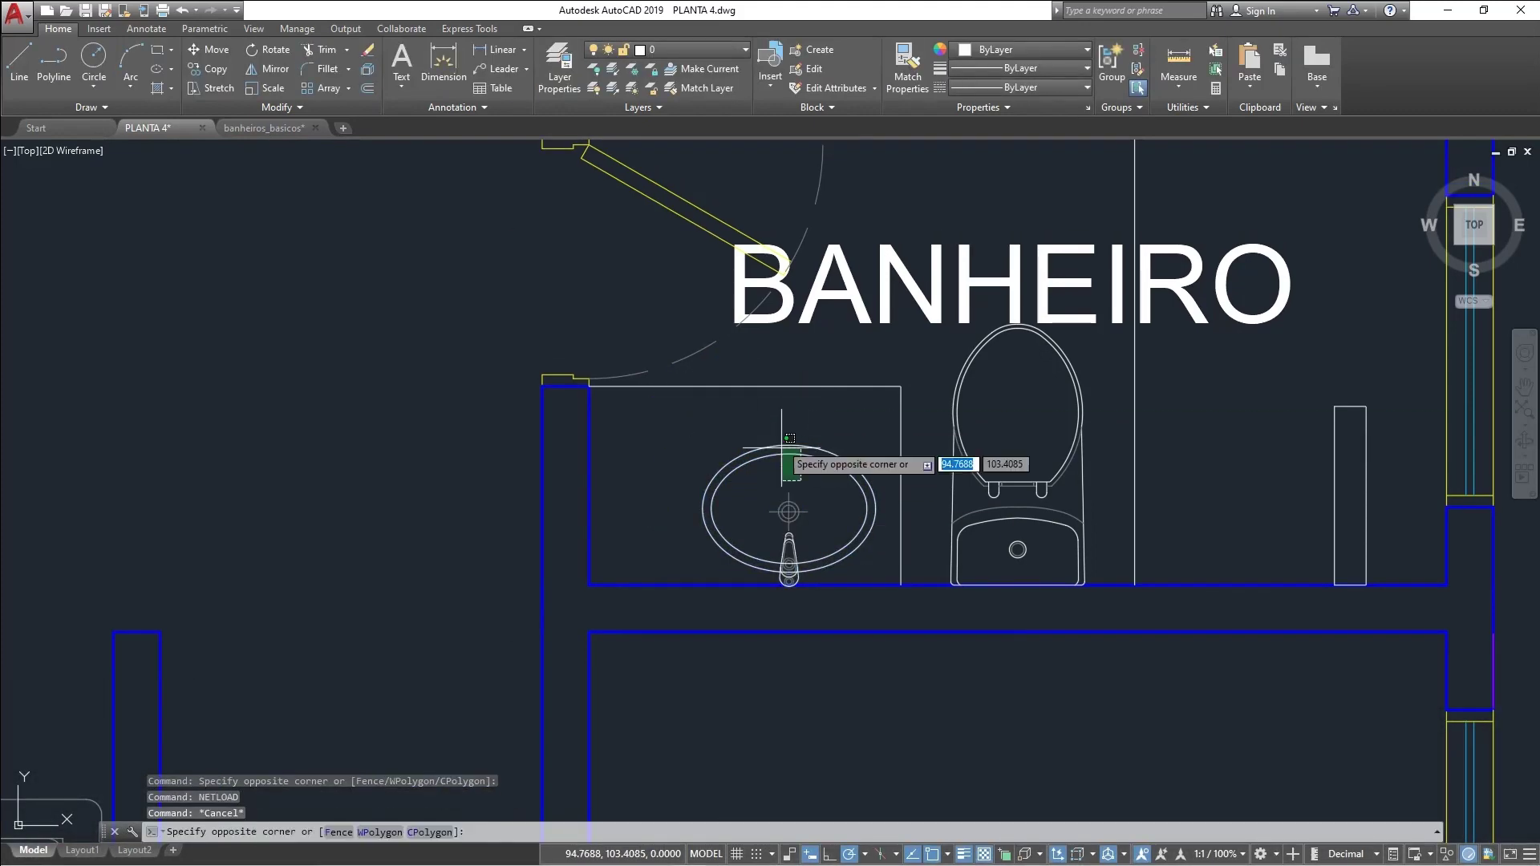
pyautogui.click(784, 453)
pyautogui.write('m')
pyautogui.press('Return')
pyautogui.click(789, 511)
pyautogui.click(745, 477)
pyautogui.moveTo(838, 481); pyautogui.dragTo(664, 499, button='middle')
pyautogui.press('Escape')
# Switch to the banheiros_basicos drawing and copy the round top-view shower head with its arm
pyautogui.scroll(-10, 746, 451)
pyautogui.moveTo(750, 461); pyautogui.dragTo(773, 485, button='middle')
pyautogui.click(264, 129)
pyautogui.moveTo(297, 256); pyautogui.dragTo(617, 315, button='middle')
pyautogui.scroll(4, 617, 316)
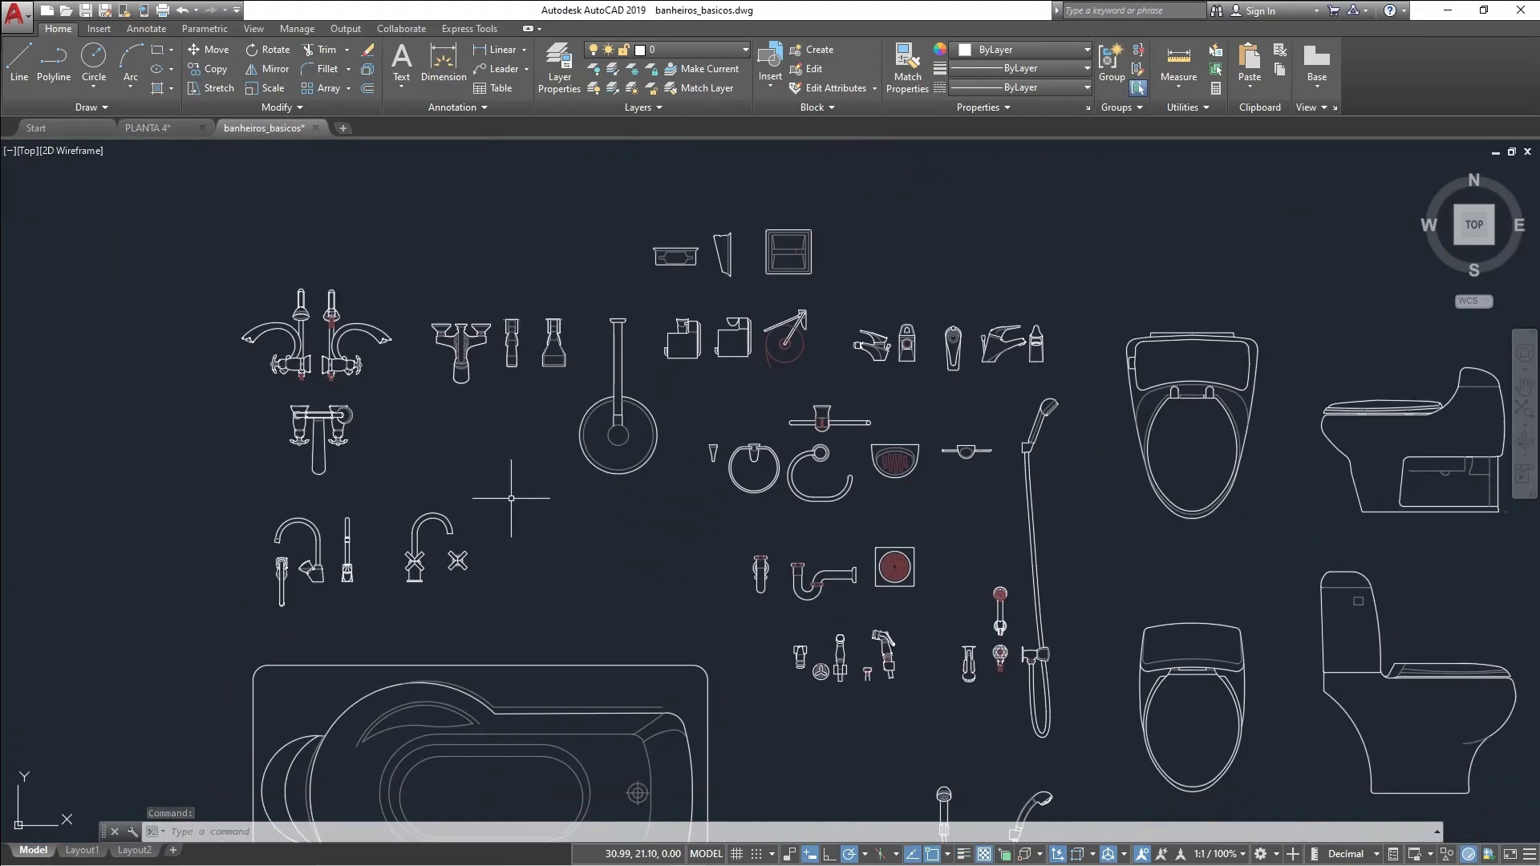
pyautogui.moveTo(766, 682)
pyautogui.mouseDown(button='middle')
pyautogui.moveTo(678, 196)
pyautogui.moveTo(733, 694)
pyautogui.mouseUp(button='middle')
pyautogui.scroll(-4, 685, 214)
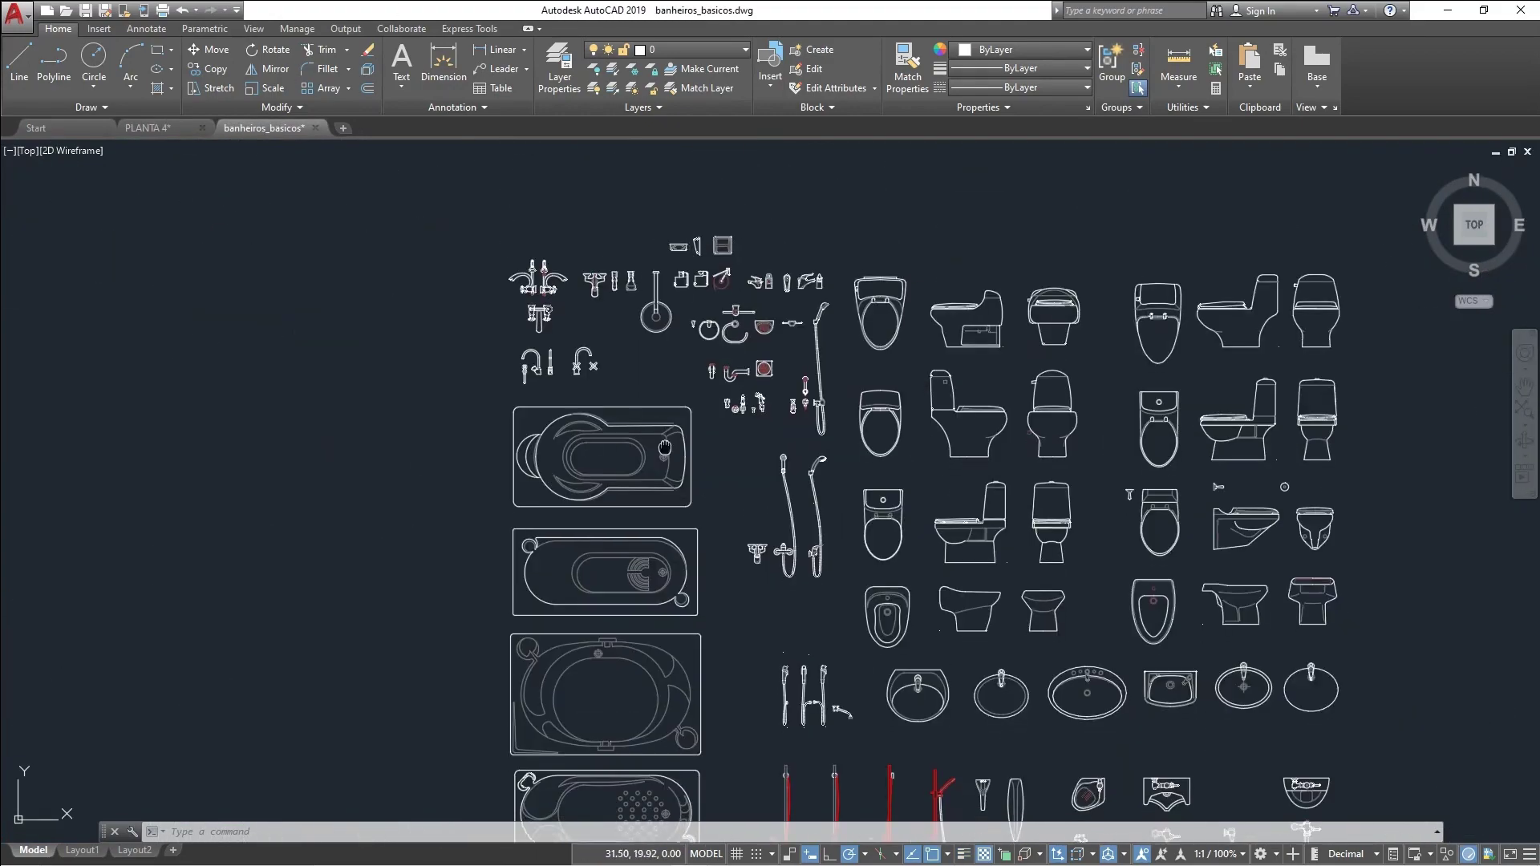
pyautogui.moveTo(1011, 722); pyautogui.dragTo(802, 233, button='middle')
pyautogui.scroll(2, 939, 486)
pyautogui.scroll(-4, 938, 486)
pyautogui.moveTo(522, 160); pyautogui.dragTo(591, 478, button='middle')
pyautogui.scroll(4, 598, 449)
pyautogui.click(664, 323)
pyautogui.hotkey('ctrl', 'c')
# Return to the PLANTA 4 drawing and paste the shower into the upper bathroom's shower area
pyautogui.click(147, 129)
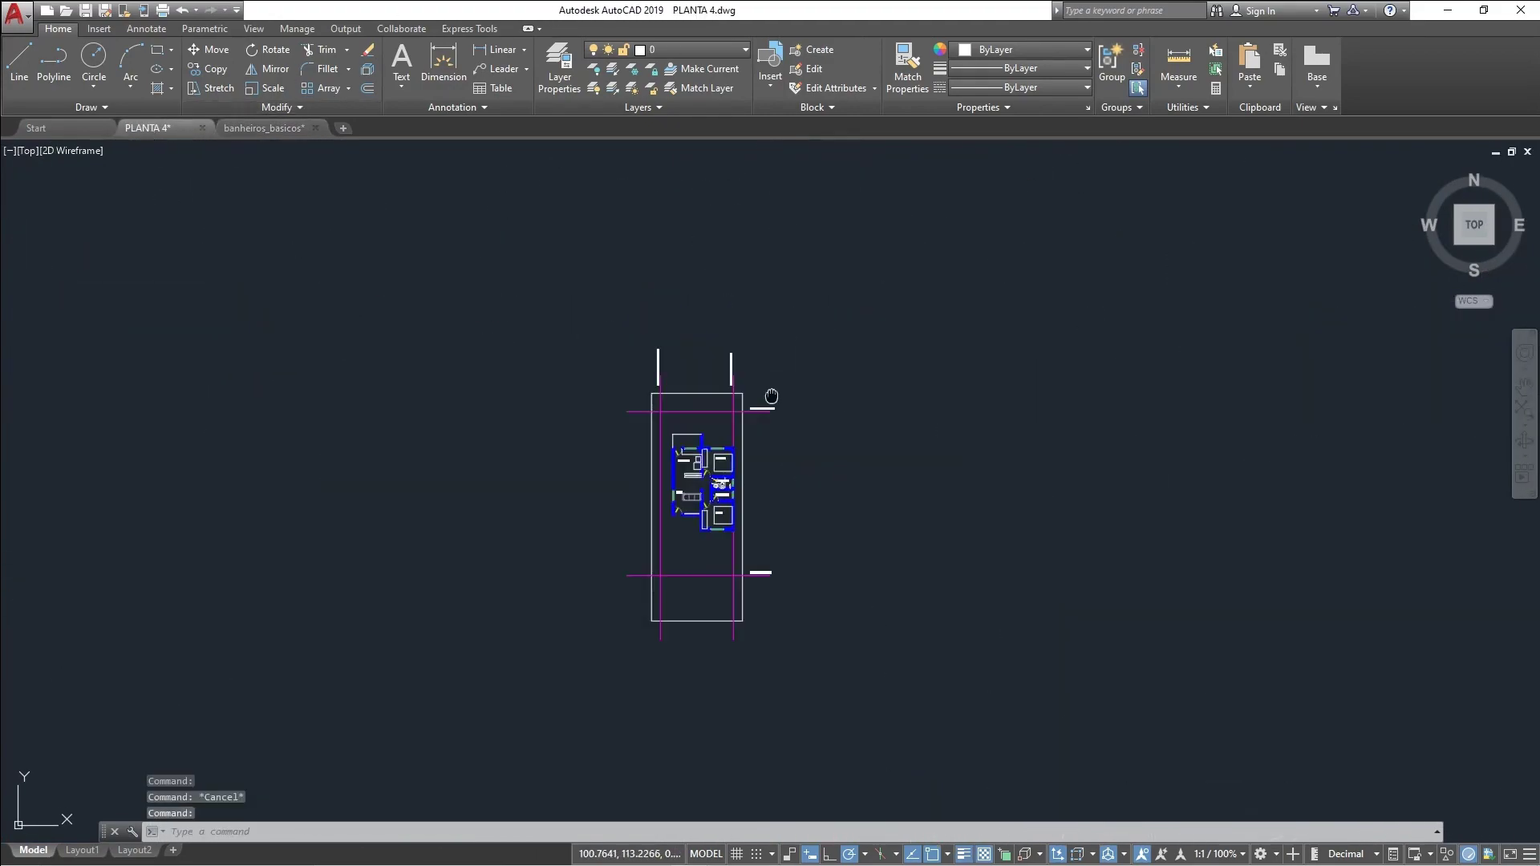
pyautogui.scroll(10, 726, 474)
pyautogui.hotkey('ctrl', 'v')
pyautogui.moveTo(766, 319); pyautogui.dragTo(728, 402, button='middle')
pyautogui.scroll(2, 732, 408)
# Draw a line along the shower area's lower wall, from the partition line to the outer wall
pyautogui.write('l')
pyautogui.click(688, 582)
pyautogui.click(998, 582)
pyautogui.press('Escape')
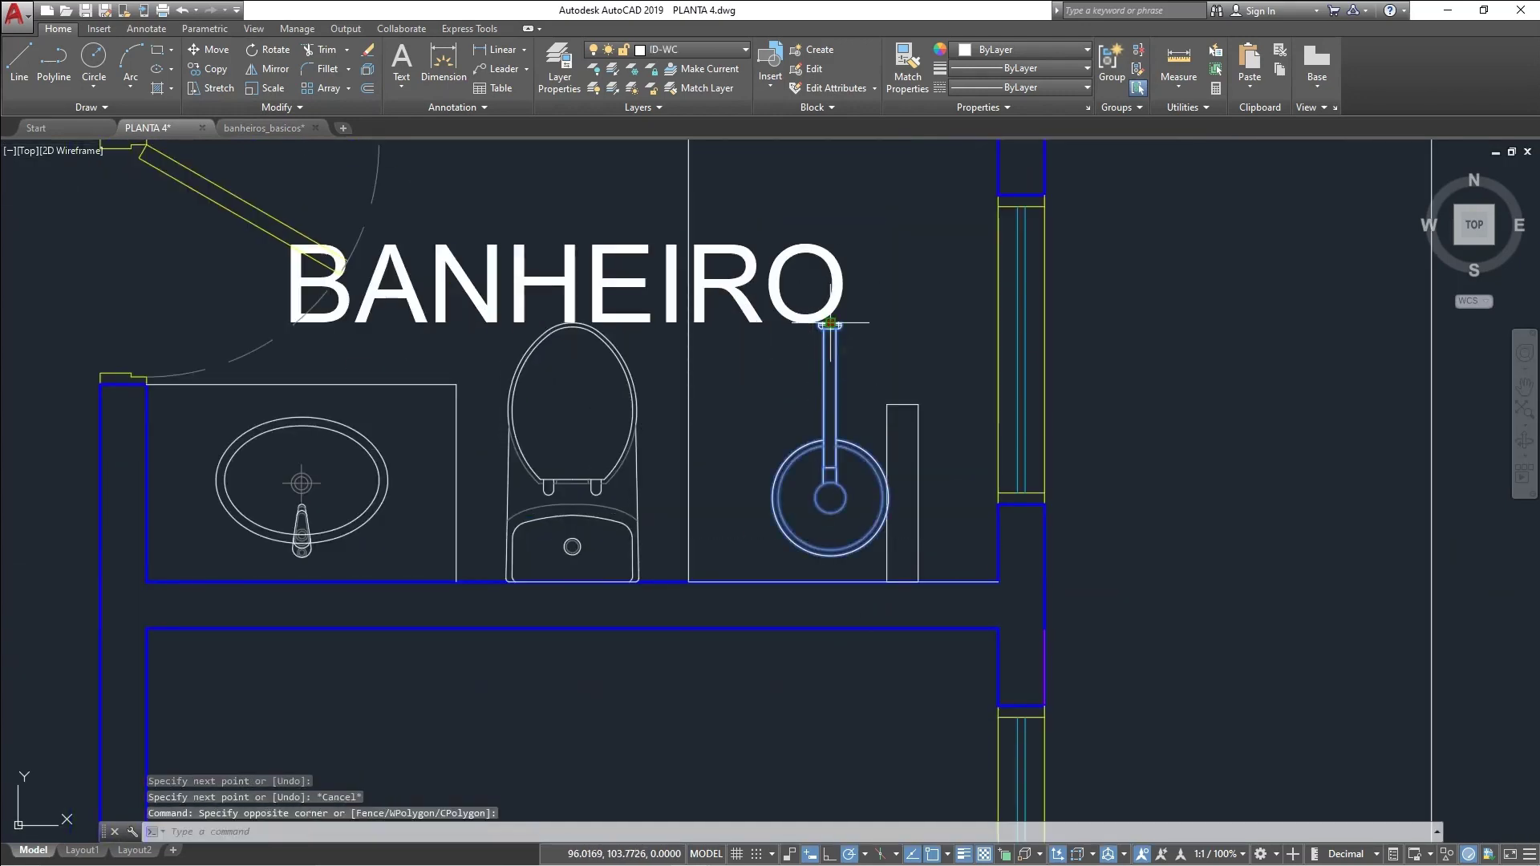
# Move the shower from its arm's end to the midpoint of the lower wall line and rotate it 180 degrees
pyautogui.click(832, 323)
pyautogui.click(844, 581)
pyautogui.write('ro 180 sc ')
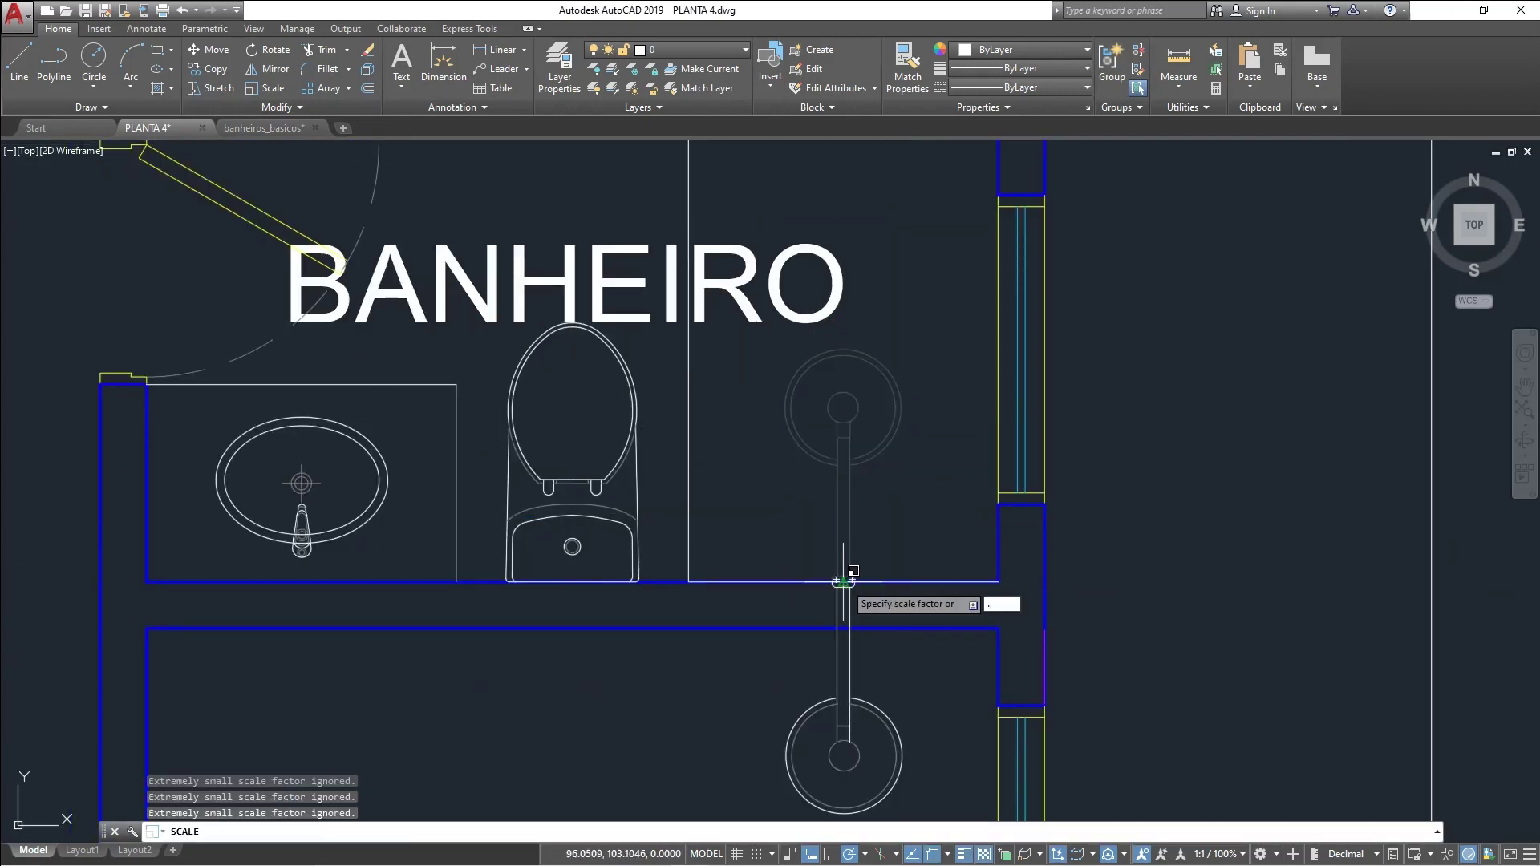
# Scale the shower by .6 from the arm's end at the wall
pyautogui.write('.6')
pyautogui.press('Return')
pyautogui.press('Escape')
pyautogui.press('Escape')
pyautogui.scroll(-6, 730, 474)
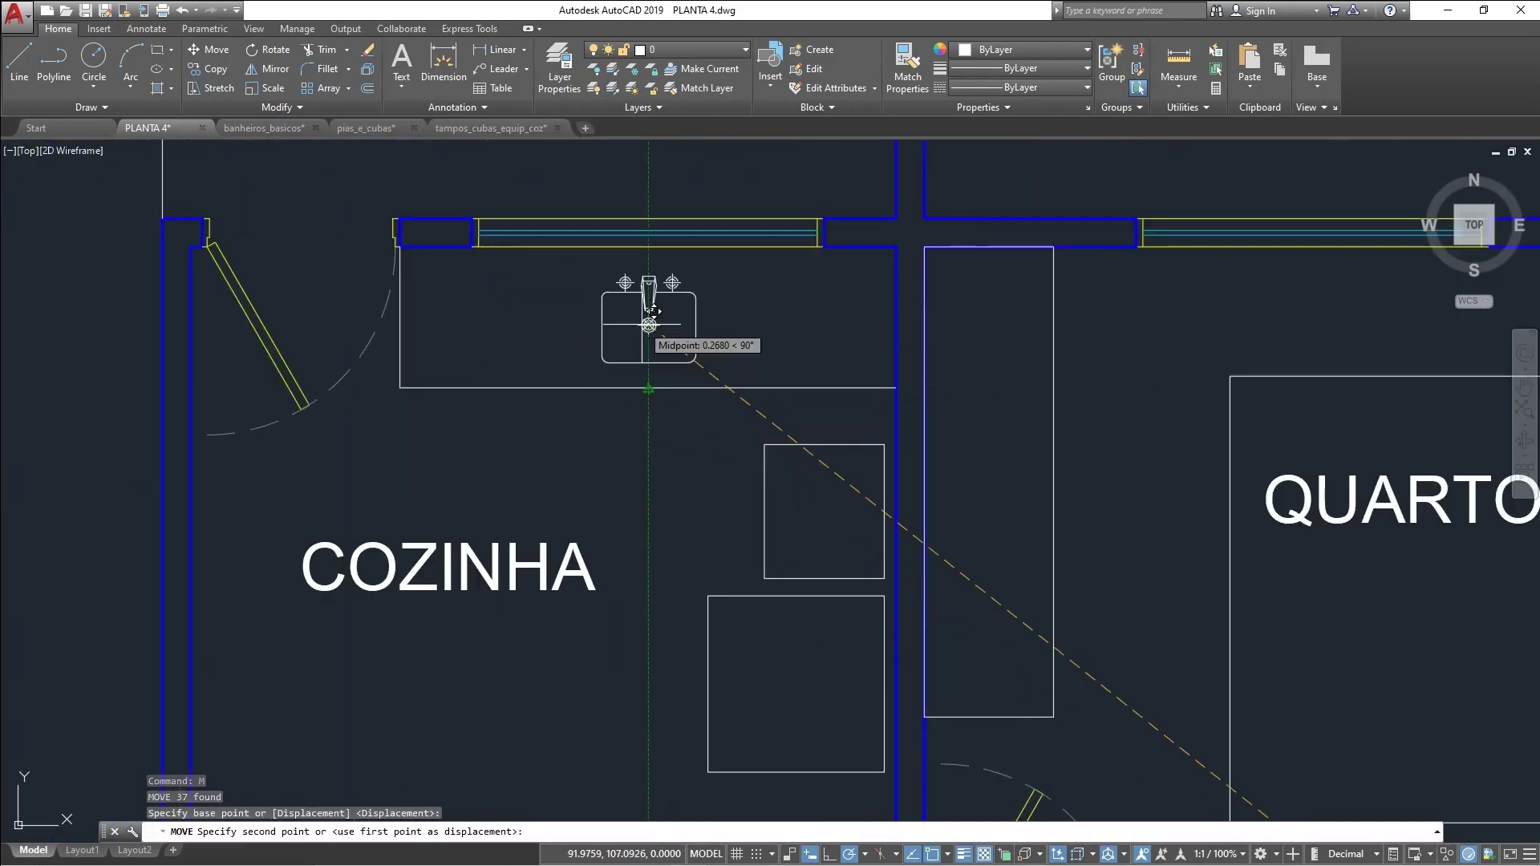
# Place the sink on the middle axis of the kitchen countertop and stretch one side of its bowl outward by .2
pyautogui.scroll(2, 787, 396)
pyautogui.write('d')
pyautogui.press('Escape')
pyautogui.write('s')
pyautogui.press('Return')
pyautogui.click(861, 474)
pyautogui.click(798, 275)
pyautogui.press('Return')
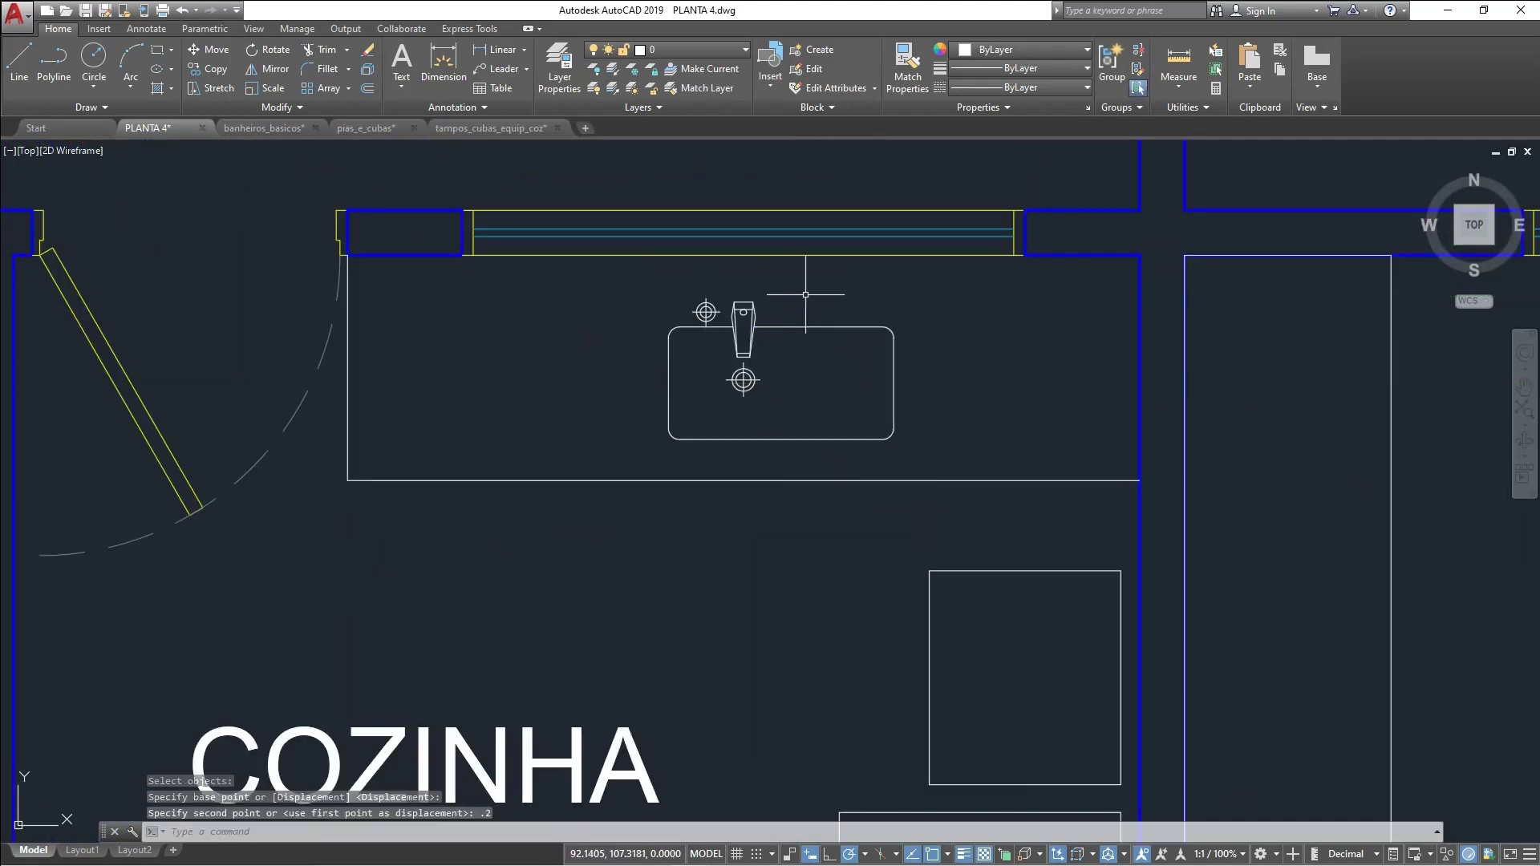
# Try to stretch the sink's faucet area by .1
pyautogui.click(708, 281)
pyautogui.write('.1')
pyautogui.press('Return')
pyautogui.click(710, 320)
pyautogui.press('Escape')
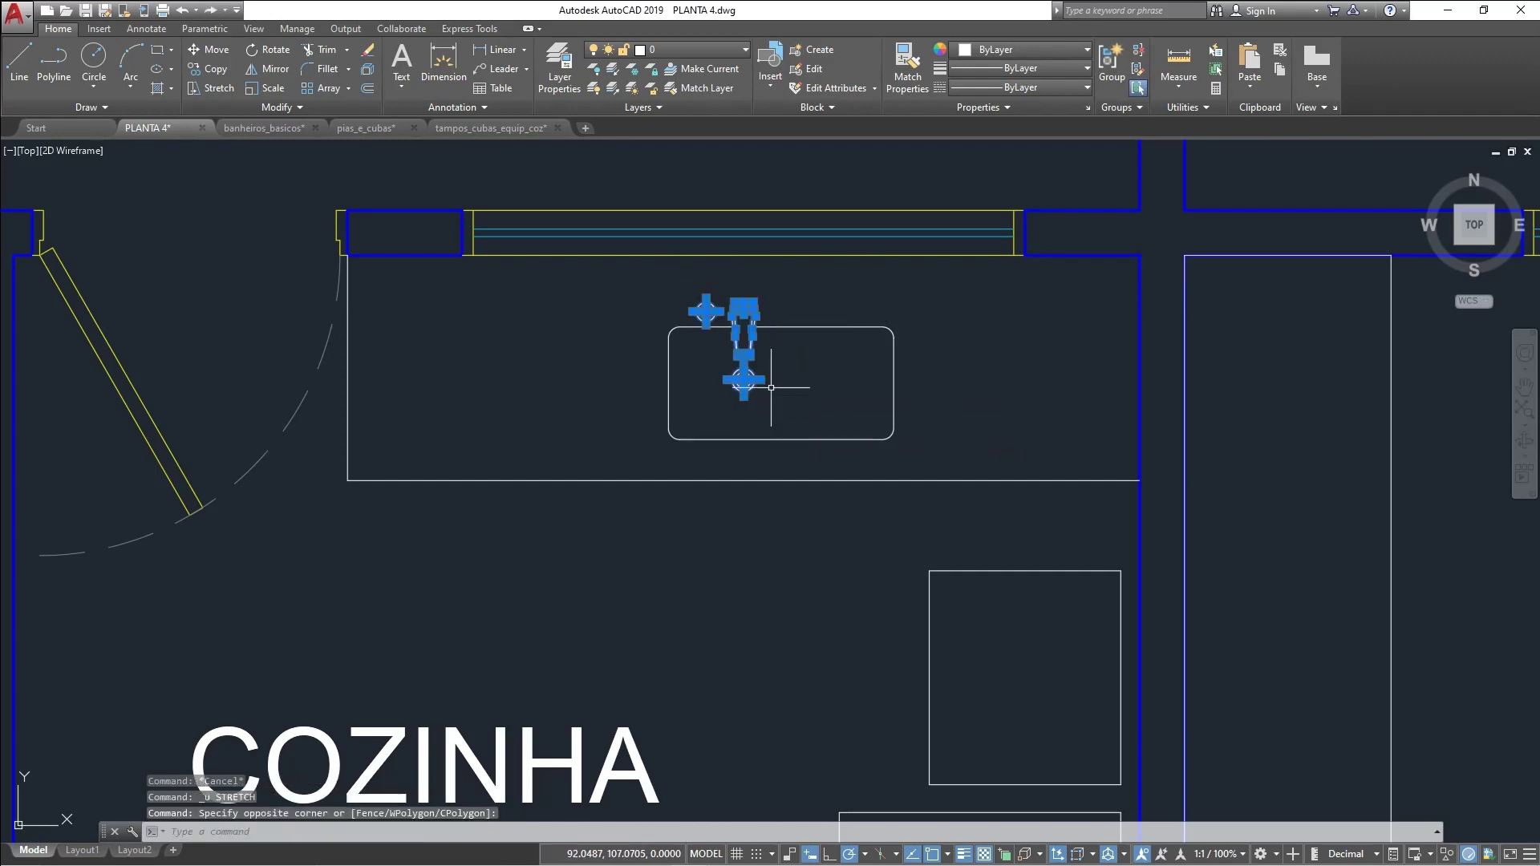
# Undo the last stretch and move the faucet, drain and small round fitting .1 toward the middle of the bowl
pyautogui.hotkey('ctrl', 'z')
pyautogui.hotkey('ctrl', 'z')
pyautogui.write('.1')
pyautogui.press('Return')
# Mirror the small round fitting across the faucet's vertical axis and delete the original
pyautogui.click(763, 358)
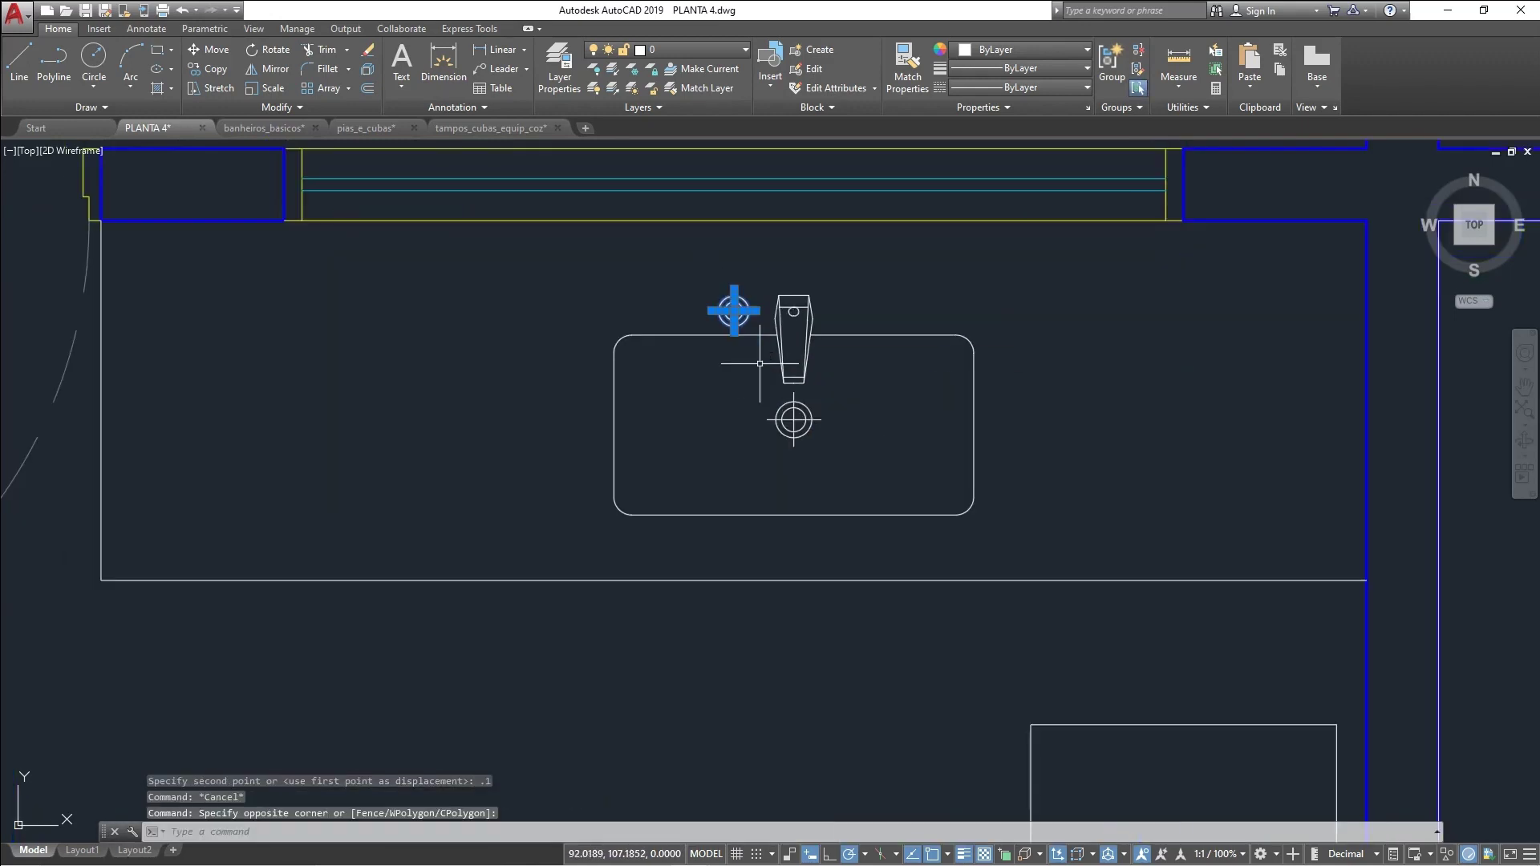
pyautogui.write('mi')
pyautogui.click(794, 294)
pyautogui.click(794, 474)
pyautogui.press('Return')
pyautogui.press('Delete')
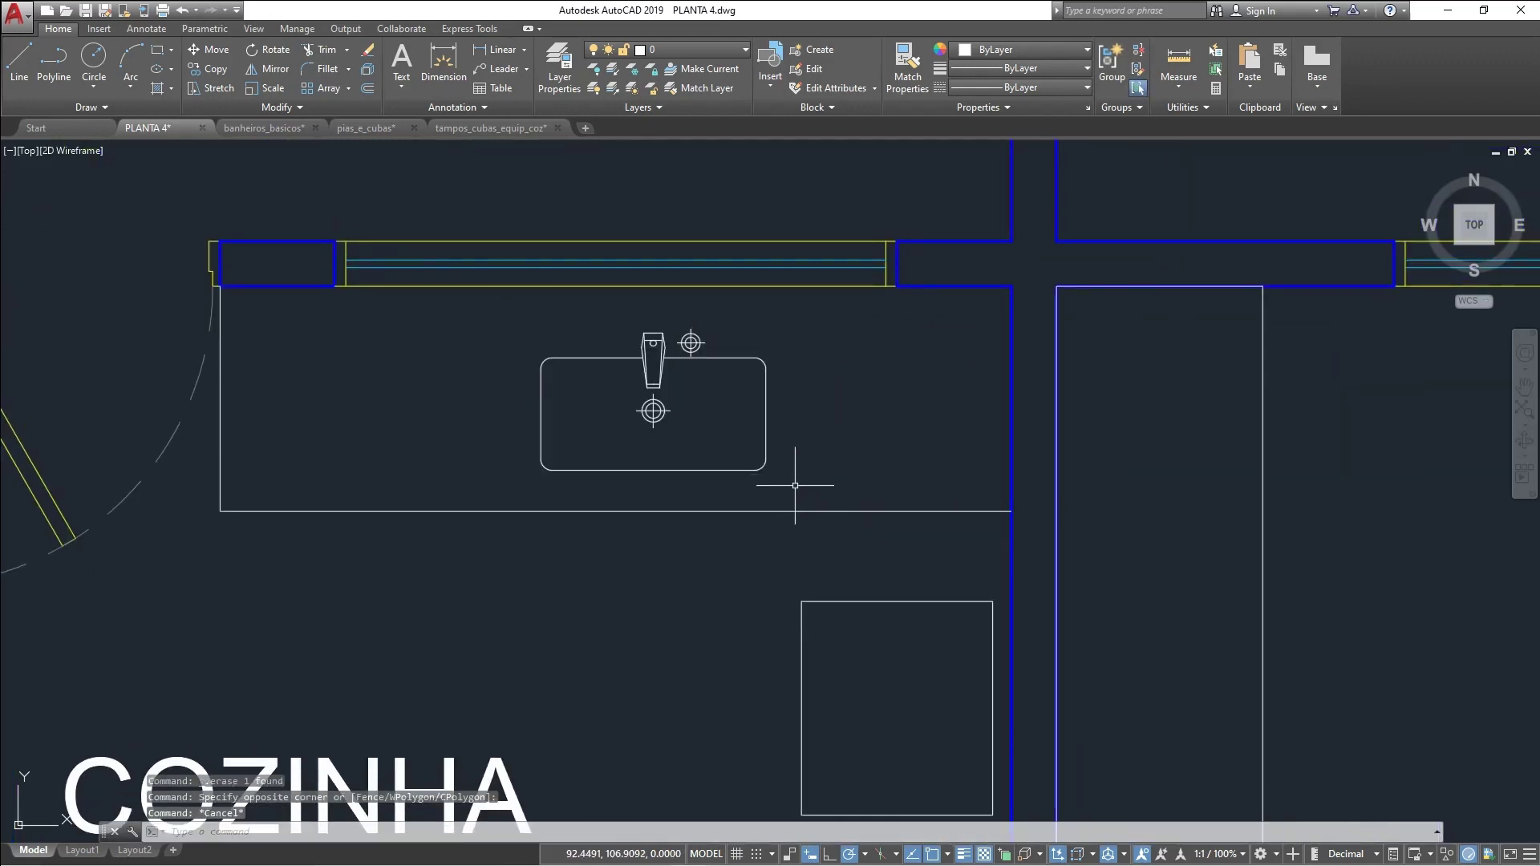
# Stretch both short sides of the kitchen sink bowl inward by .05 each
pyautogui.write('s')
pyautogui.press('Return')
pyautogui.click(578, 484)
pyautogui.click(471, 302)
pyautogui.press('Return')
pyautogui.click(511, 319)
pyautogui.write('.05')
pyautogui.press('Return')
pyautogui.press('Return')
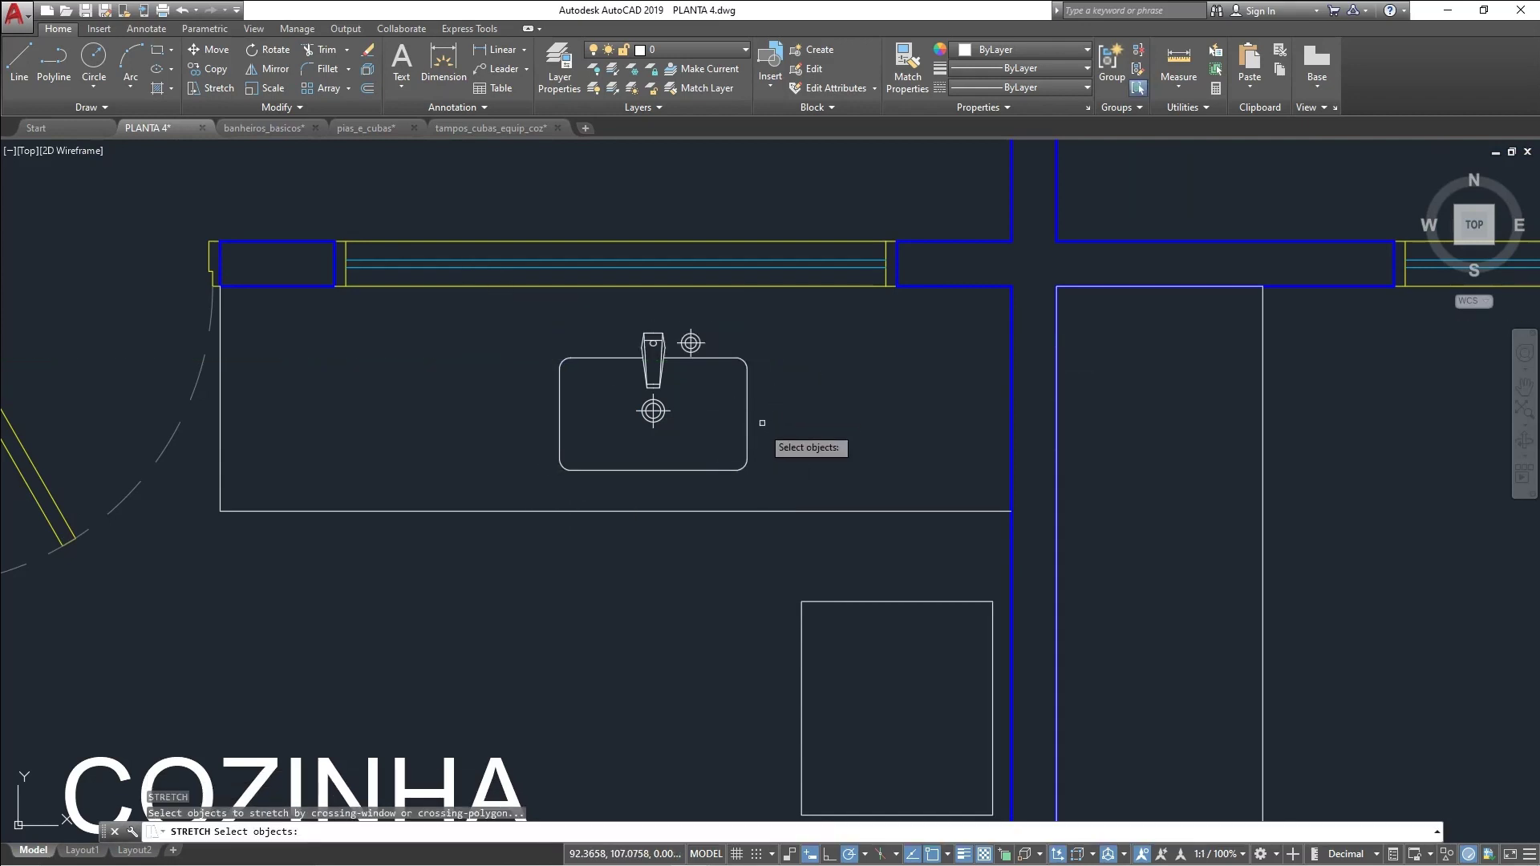
pyautogui.write('.05')
pyautogui.press('Return')
# Stretch the bowl's back edge together with the faucet and fittings .05 toward the window
pyautogui.click(484, 306)
pyautogui.write('.05')
pyautogui.press('Return')
pyautogui.scroll(-2, 725, 499)
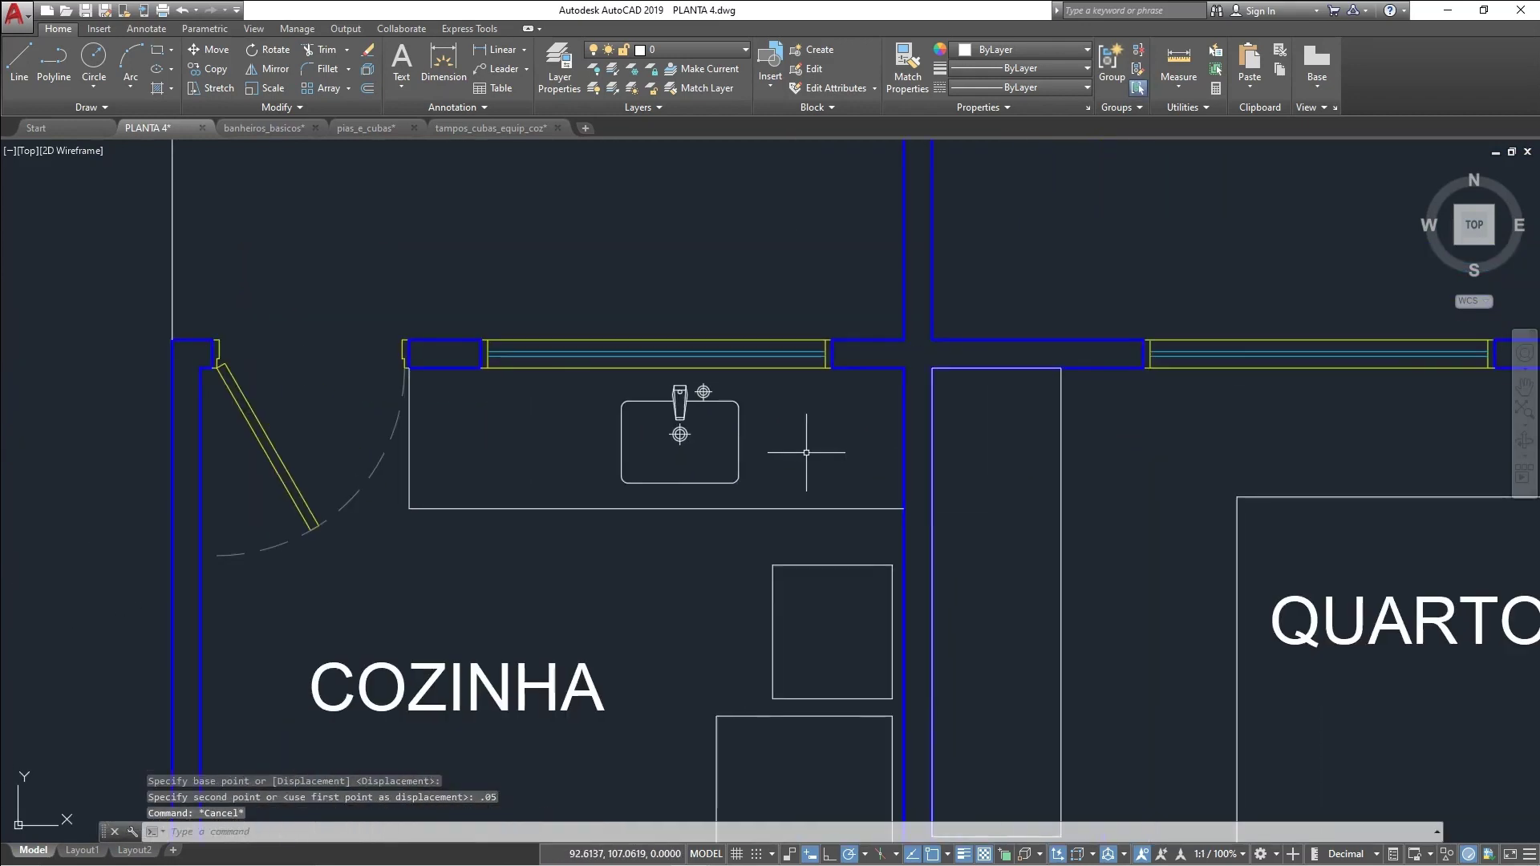
# Delete the cross lines from the small round fitting beside the faucet
pyautogui.scroll(10, 706, 390)
pyautogui.click(679, 400)
pyautogui.press('Delete')
# Draw lines from the drain's centre to the bowl's two rounded corners on the faucet side
pyautogui.scroll(-4, 845, 423)
pyautogui.write('l')
pyautogui.press('Return')
pyautogui.click(690, 591)
pyautogui.click(920, 463)
pyautogui.press('Return')
pyautogui.click(690, 591)
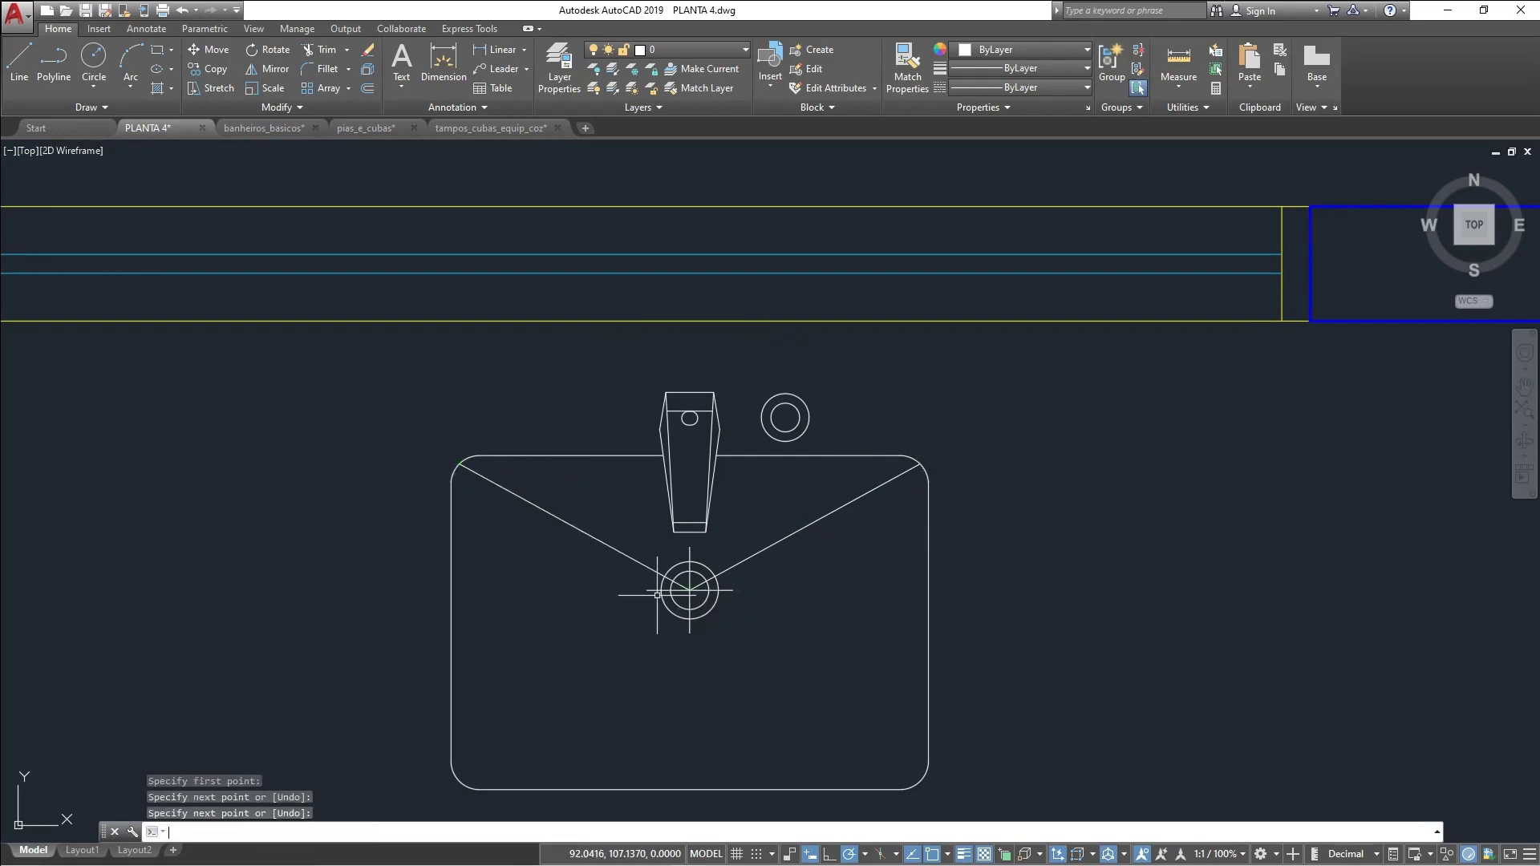
# Draw lines from the drain's centre to the sink bowl's two rounded corners on the countertop's front side
pyautogui.click(690, 590)
pyautogui.click(920, 782)
pyautogui.press('Escape')
# Trim the bowl's diagonal lines where they run inside the drain circle
pyautogui.scroll(2, 717, 608)
pyautogui.write('tr')
pyautogui.press('Return')
pyautogui.hotkey('ctrl', 'z')
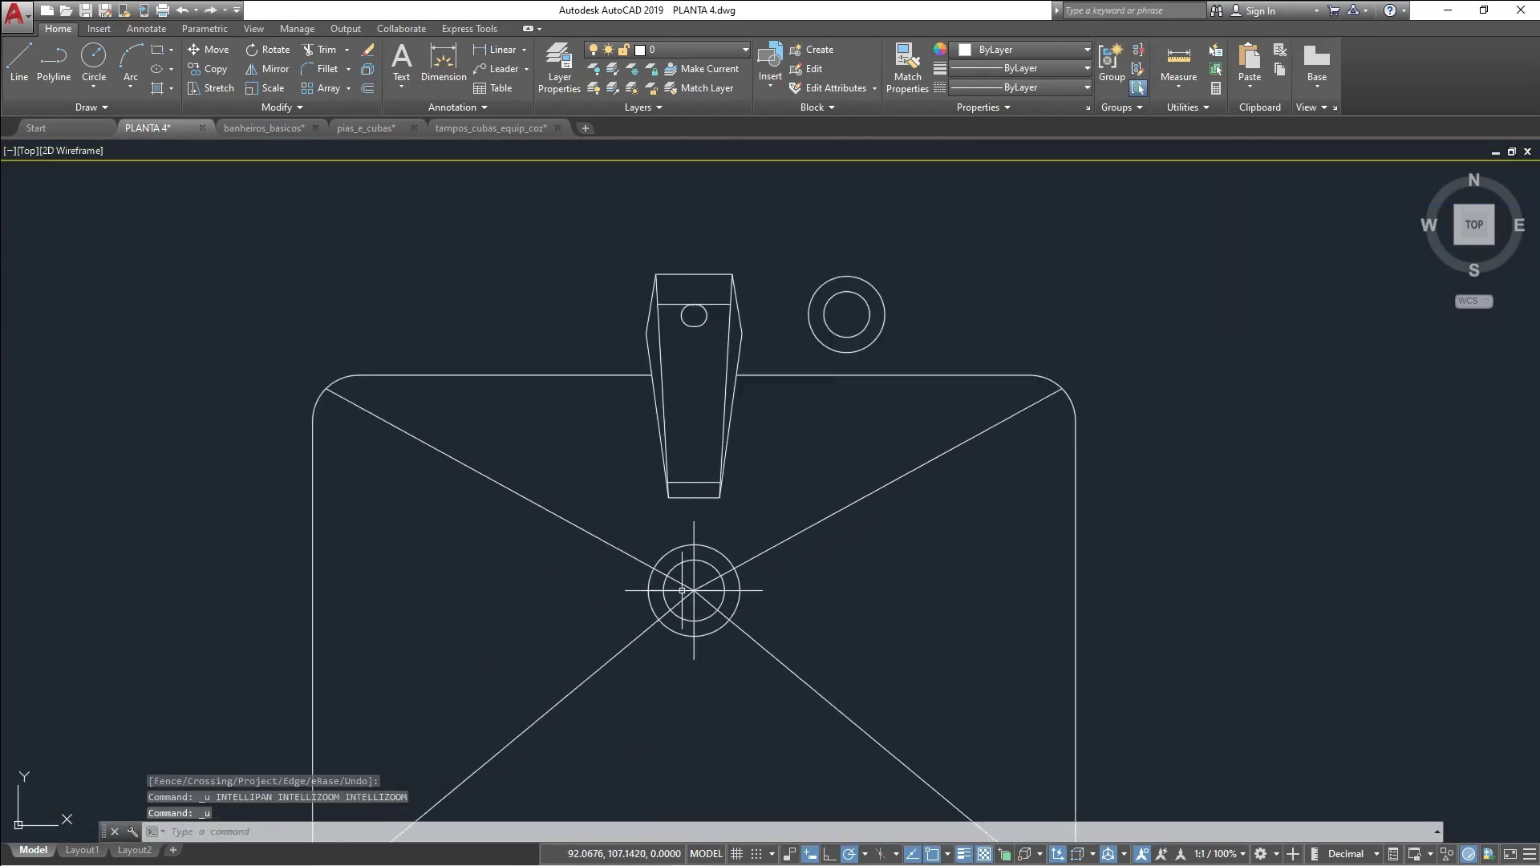
pyautogui.click(751, 617)
pyautogui.press('Return')
# Try to offset the whole kitchen countertop outline inward by .02
pyautogui.scroll(-10, 784, 508)
pyautogui.scroll(1, 843, 477)
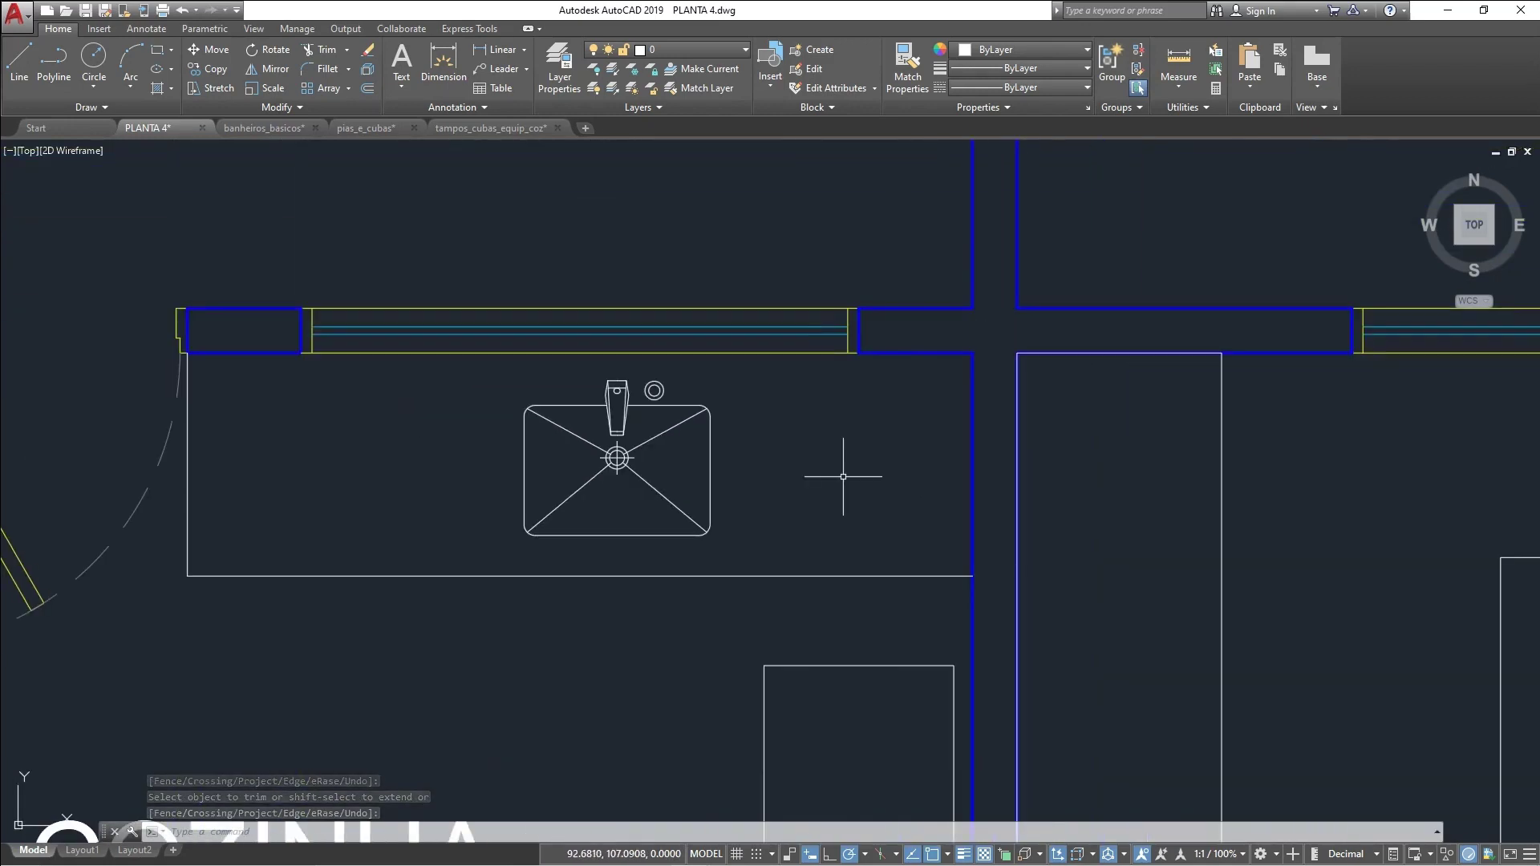
pyautogui.write('o')
pyautogui.press('Return')
pyautogui.click(865, 495)
pyautogui.write('.02')
pyautogui.press('Return')
pyautogui.click(642, 576)
pyautogui.click(322, 499)
pyautogui.moveTo(323, 499); pyautogui.dragTo(467, 514, button='middle')
pyautogui.press('Escape')
pyautogui.hotkey('ctrl', 'z')
# Offset the kitchen countertop's front edge .02 inward
pyautogui.write('o')
pyautogui.click(358, 526)
pyautogui.write('.02')
pyautogui.click(378, 595)
pyautogui.click(389, 546)
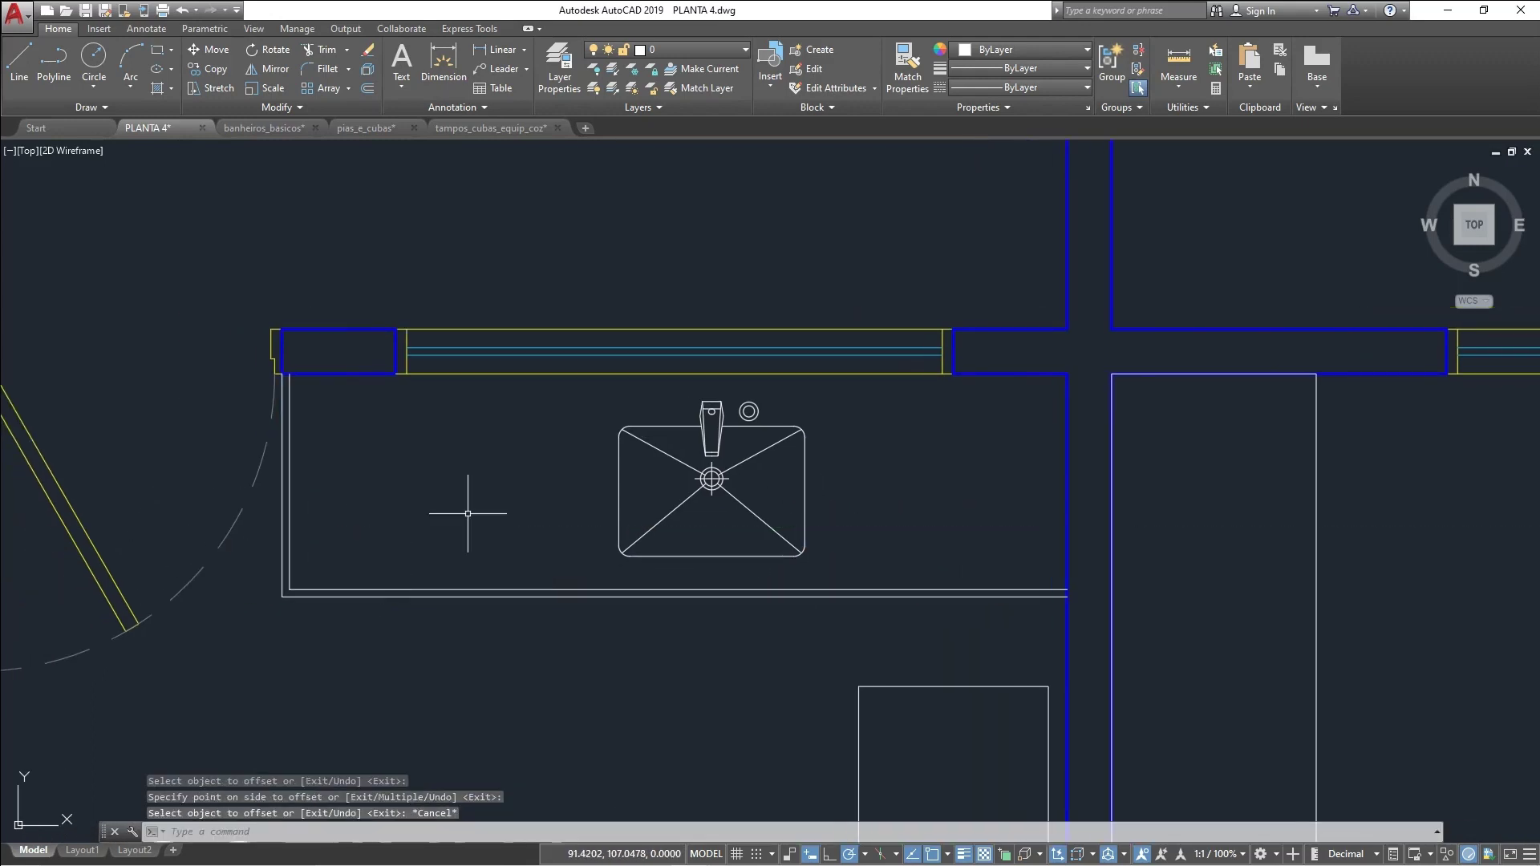
# Draw a rectangular pillow on the upper half of the QUARTO bed, close to the outer wall
pyautogui.scroll(-4, 449, 513)
pyautogui.write('rec')
pyautogui.click(775, 248)
pyautogui.click(841, 361)
# Mirror the pillow about the bed's horizontal centreline, keeping the original
pyautogui.moveTo(821, 380); pyautogui.dragTo(805, 337)
pyautogui.write('mi')
pyautogui.click(852, 356)
pyautogui.click(886, 356)
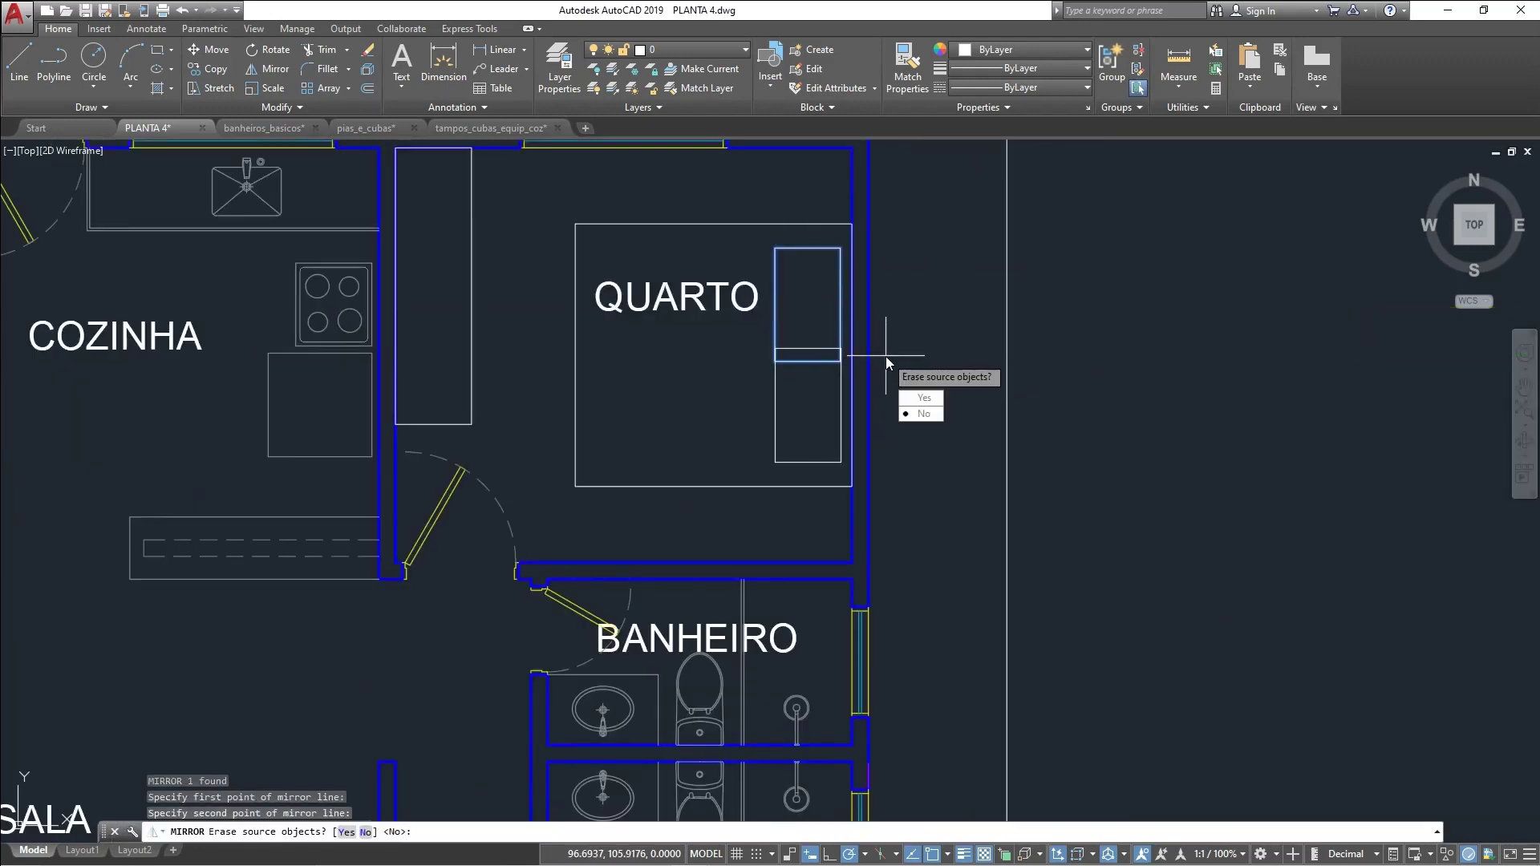
pyautogui.press('Return')
# Move the original pillow closer to the bed's upper edge and delete the overlapping mirrored copy
pyautogui.write('m')
pyautogui.click(811, 286)
pyautogui.scroll(2, 811, 310)
pyautogui.click(829, 392)
pyautogui.press('Delete')
# Fillet the pillow's two lower corners with a radius of .06
pyautogui.scroll(2, 840, 338)
pyautogui.write('f')
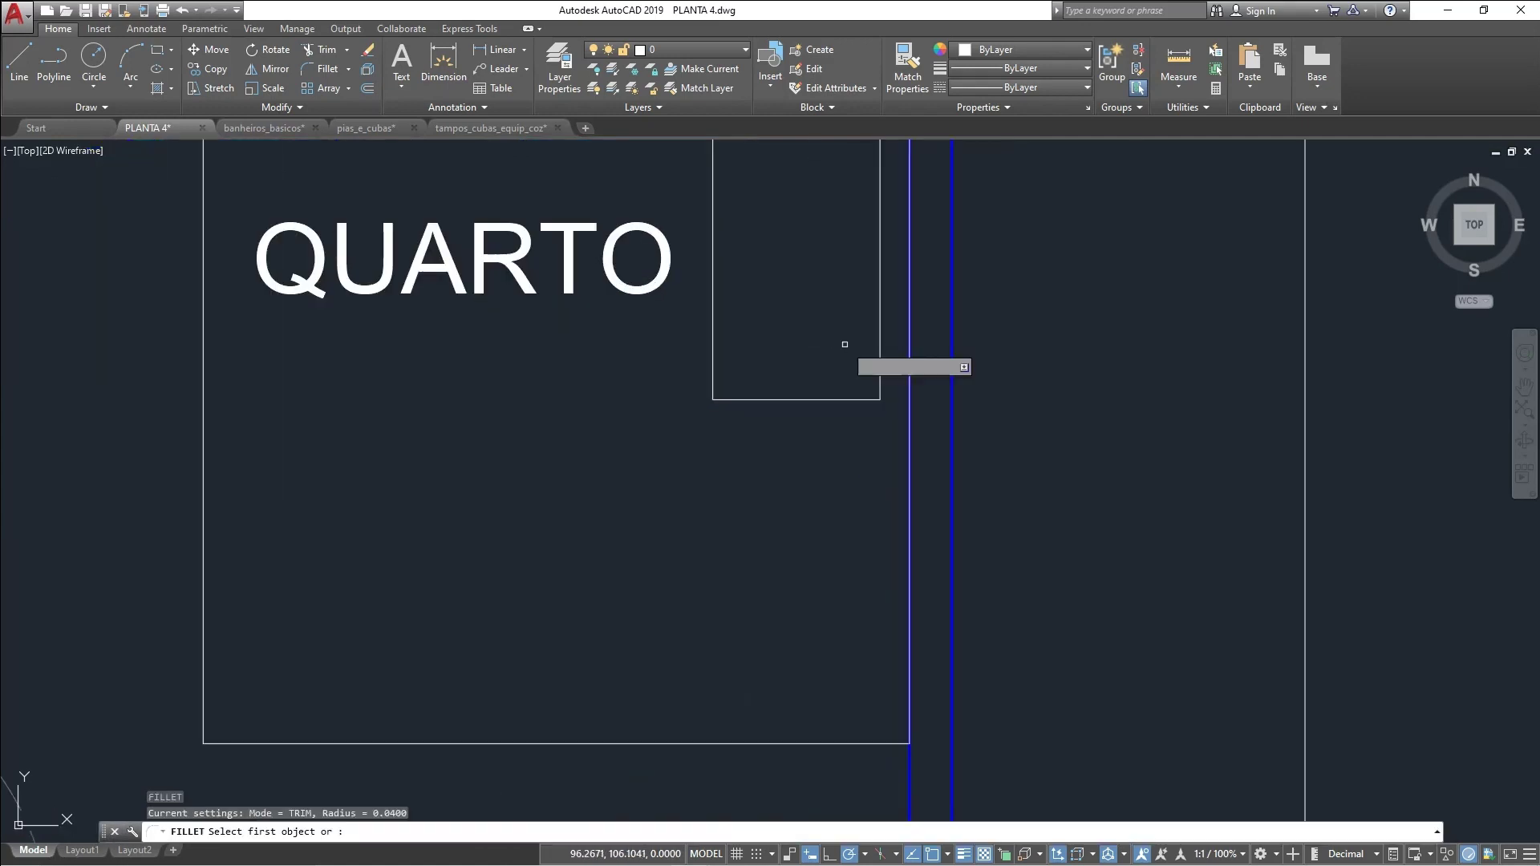
pyautogui.write('r .06')
pyautogui.click(881, 362)
pyautogui.click(856, 399)
pyautogui.press('space')
pyautogui.click(763, 400)
pyautogui.click(712, 362)
# Fillet the pillow's two upper corners with the same .06 radius
pyautogui.press('space')
pyautogui.scroll(-2, 735, 353)
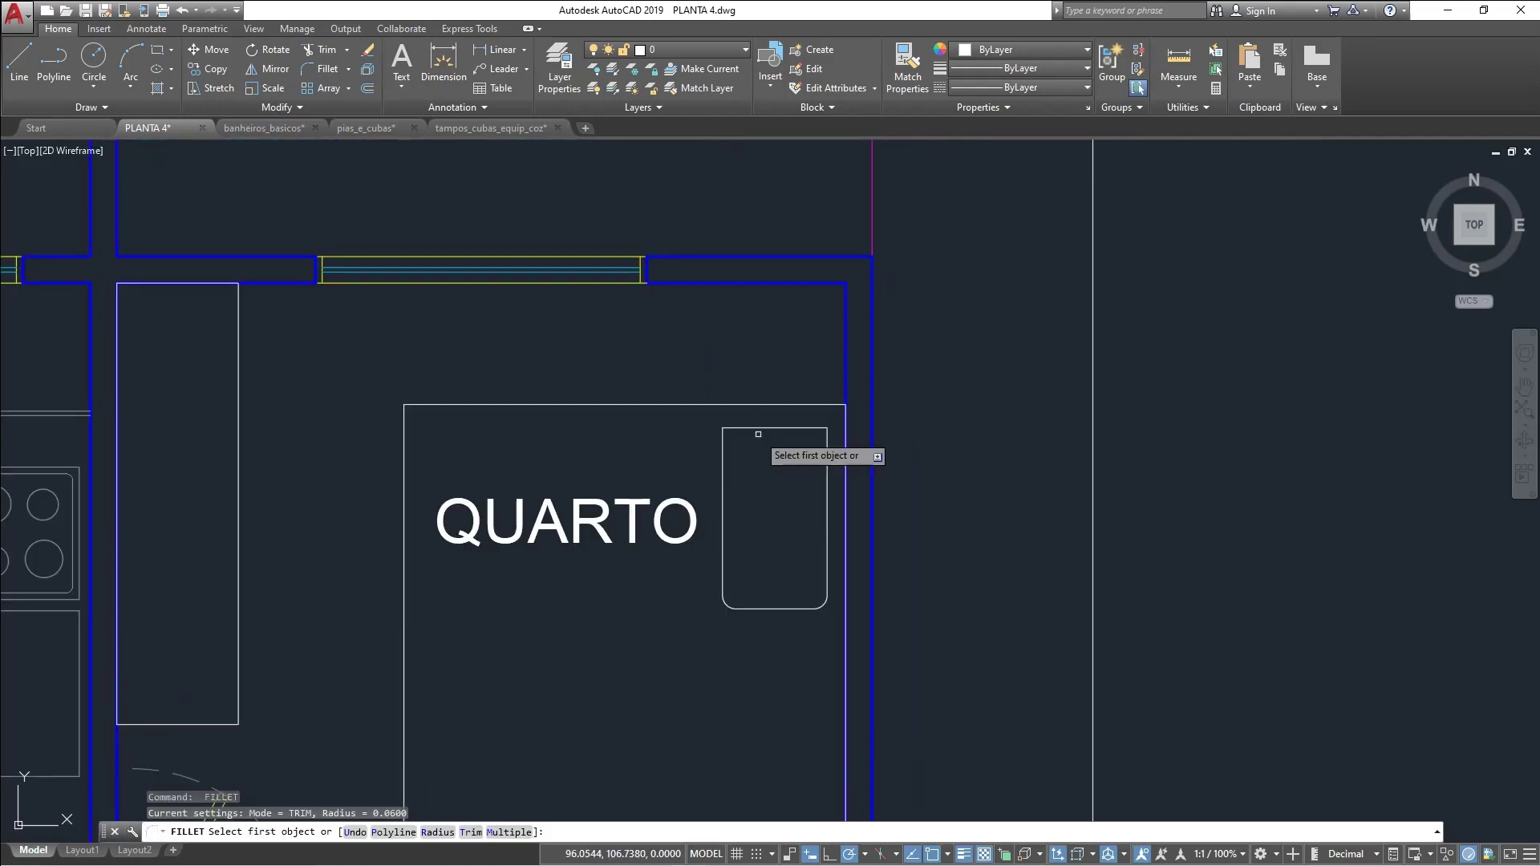
pyautogui.click(758, 429)
pyautogui.click(723, 458)
pyautogui.press('space')
pyautogui.click(828, 458)
pyautogui.click(790, 429)
pyautogui.moveTo(714, 429); pyautogui.dragTo(759, 357, button='middle')
pyautogui.write('di')
pyautogui.click(820, 355)
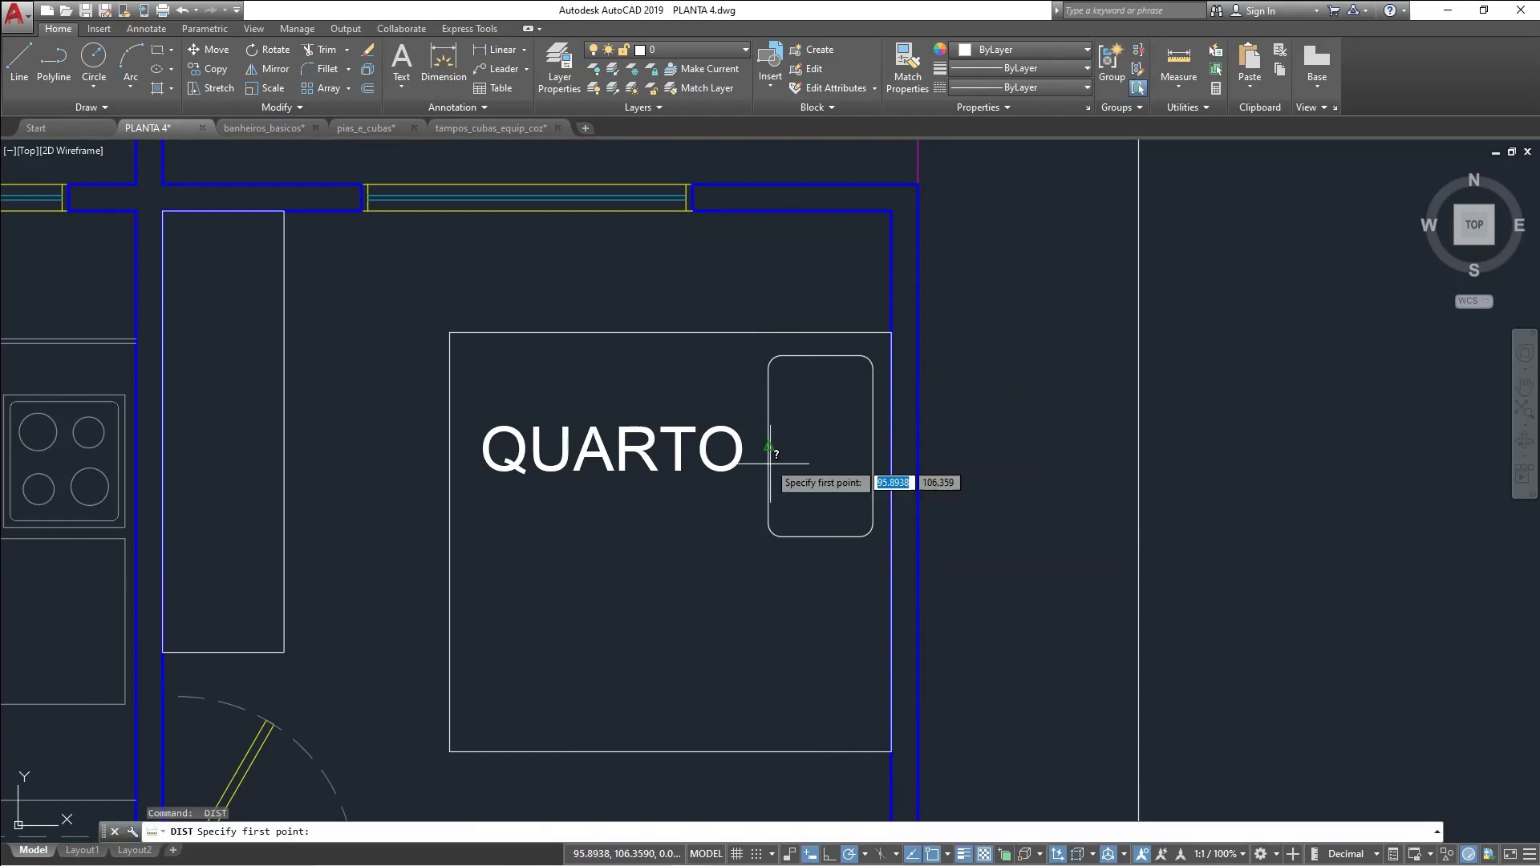
pyautogui.press('Escape')
# Draw a vertical line across the bed just beside the pillow as the edge of the bedspread
pyautogui.write('l')
pyautogui.click(749, 752)
pyautogui.press('Escape')
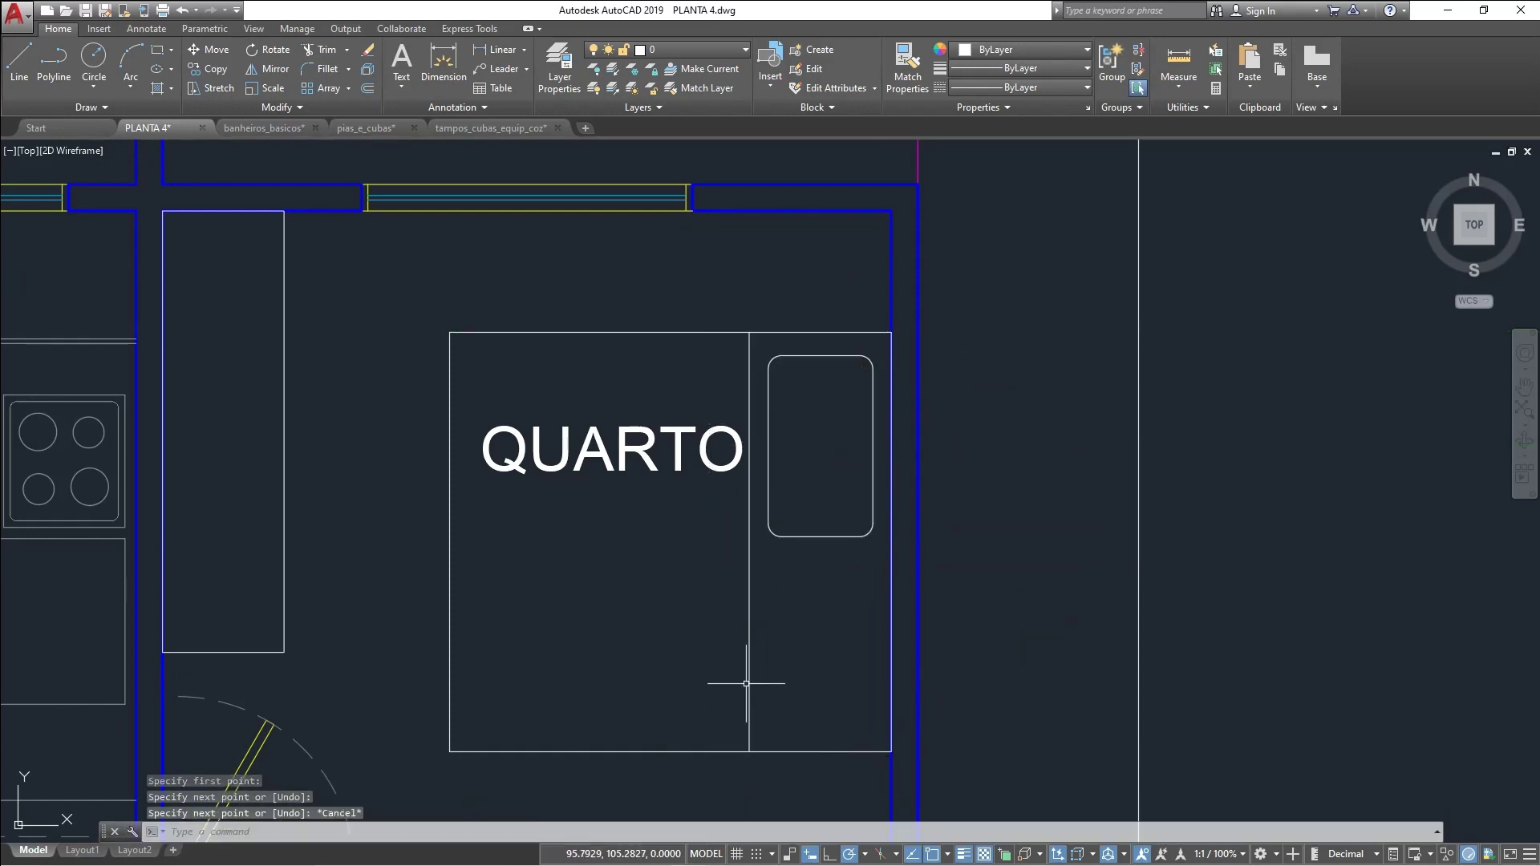
# Draw a diagonal fold line from the bed's lower edge up to the midpoint of the bedspread line
pyautogui.write('l')
pyautogui.click(670, 751)
pyautogui.doubleClick(750, 543)
pyautogui.press('Escape')
pyautogui.press('Escape')
# Draw a short helper line along the bed's lower edge and a second diagonal from its midpoint to the fold's tip
pyautogui.write('l')
pyautogui.click(671, 752)
pyautogui.click(749, 752)
pyautogui.press('Escape')
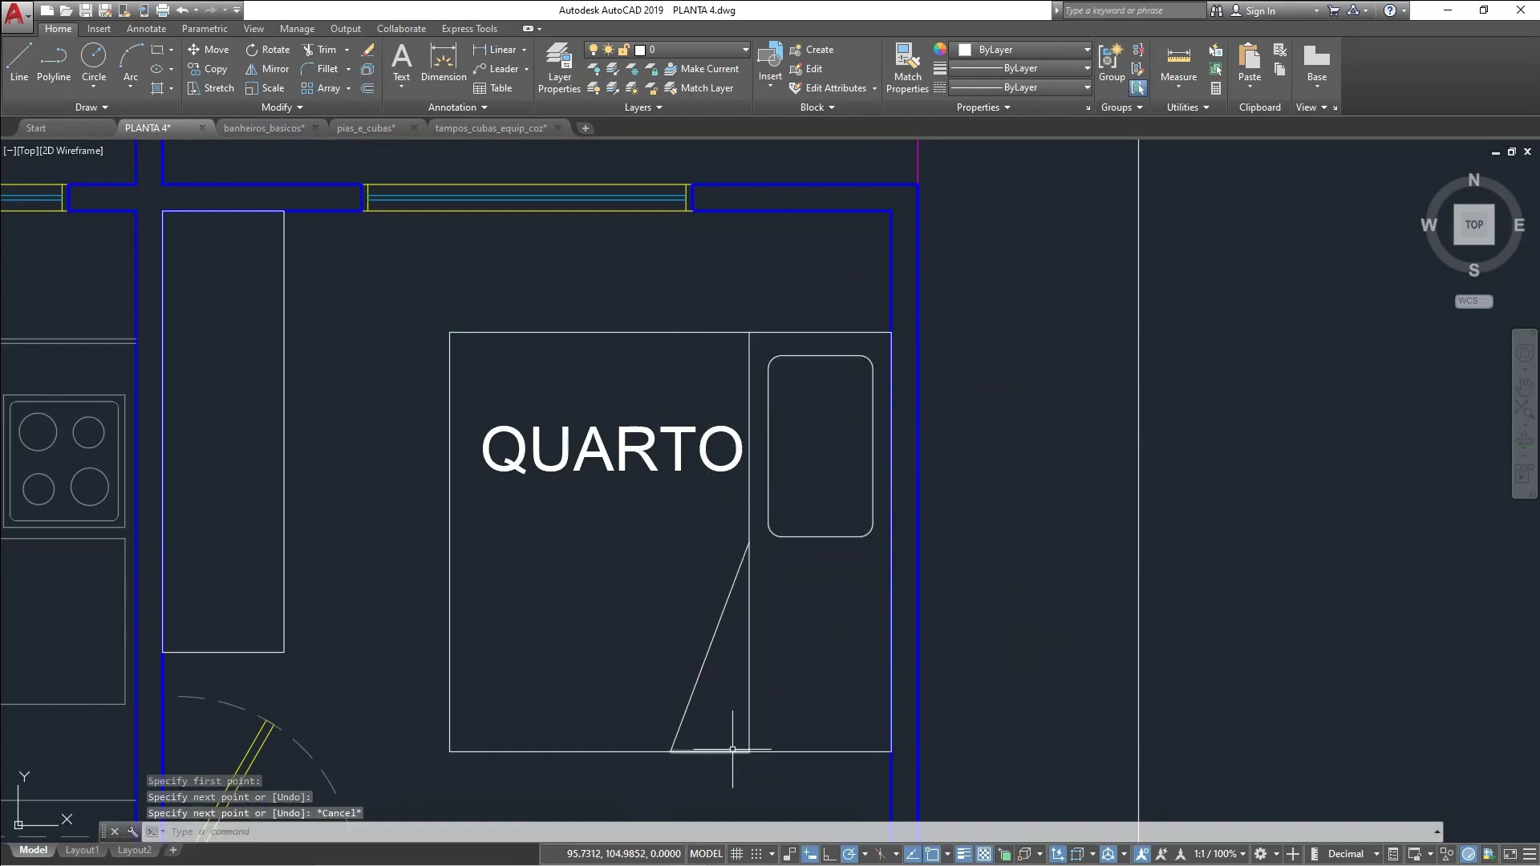
pyautogui.write('l')
pyautogui.click(710, 751)
pyautogui.click(750, 542)
pyautogui.press('Escape')
# Fillet the bed outline's corners with a radius of .03
pyautogui.write('f')
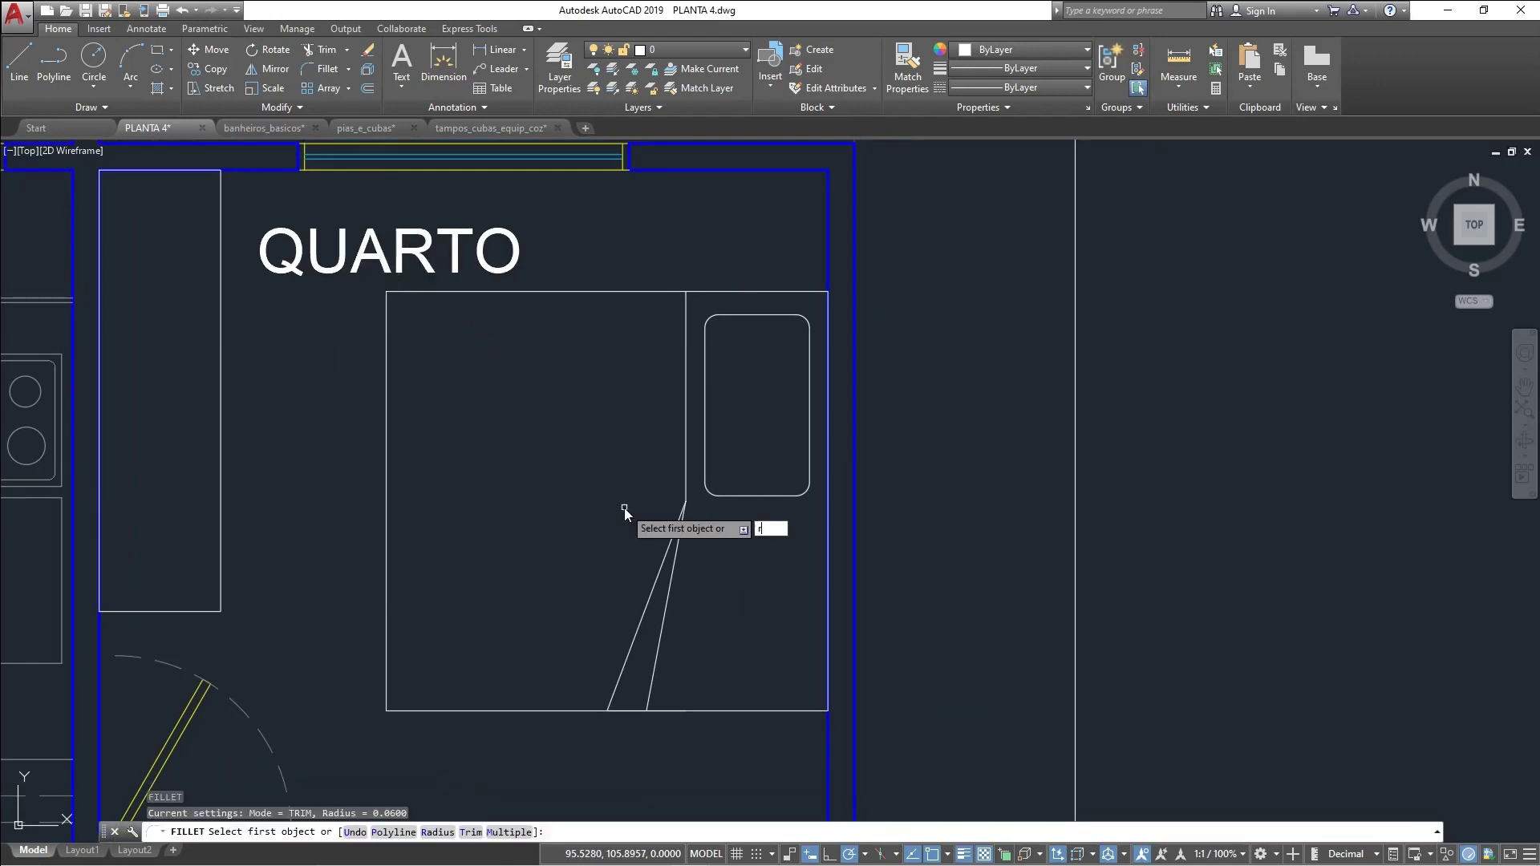
pyautogui.click(385, 656)
pyautogui.click(410, 710)
pyautogui.press('space')
pyautogui.click(790, 711)
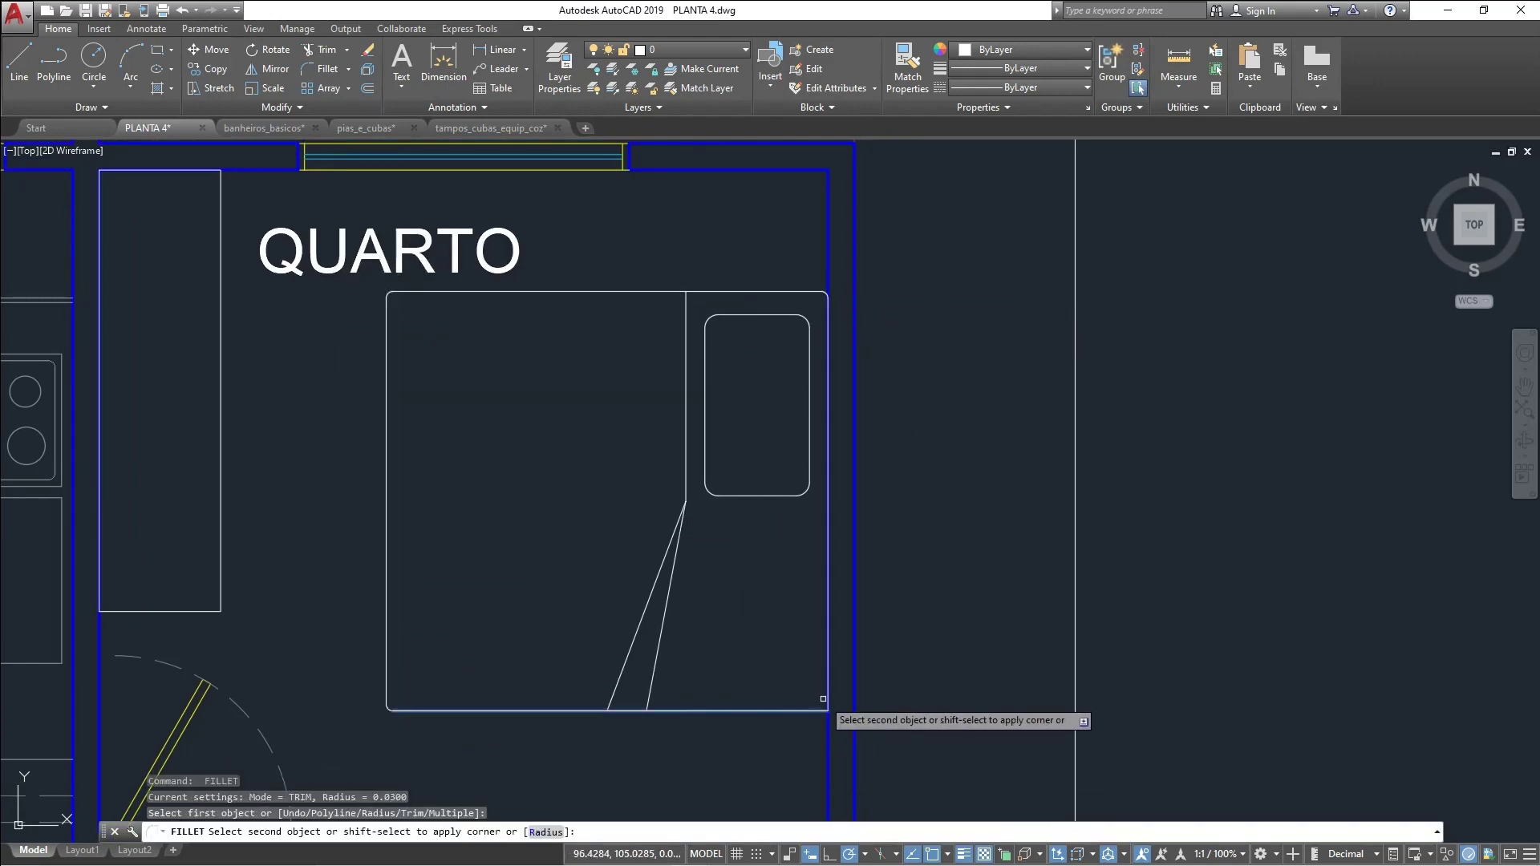
pyautogui.click(827, 696)
pyautogui.press('Escape')
# Move the whole bed .03 away from the outer wall
pyautogui.click(351, 275)
pyautogui.click(969, 777)
pyautogui.write('.03')
pyautogui.press('Return')
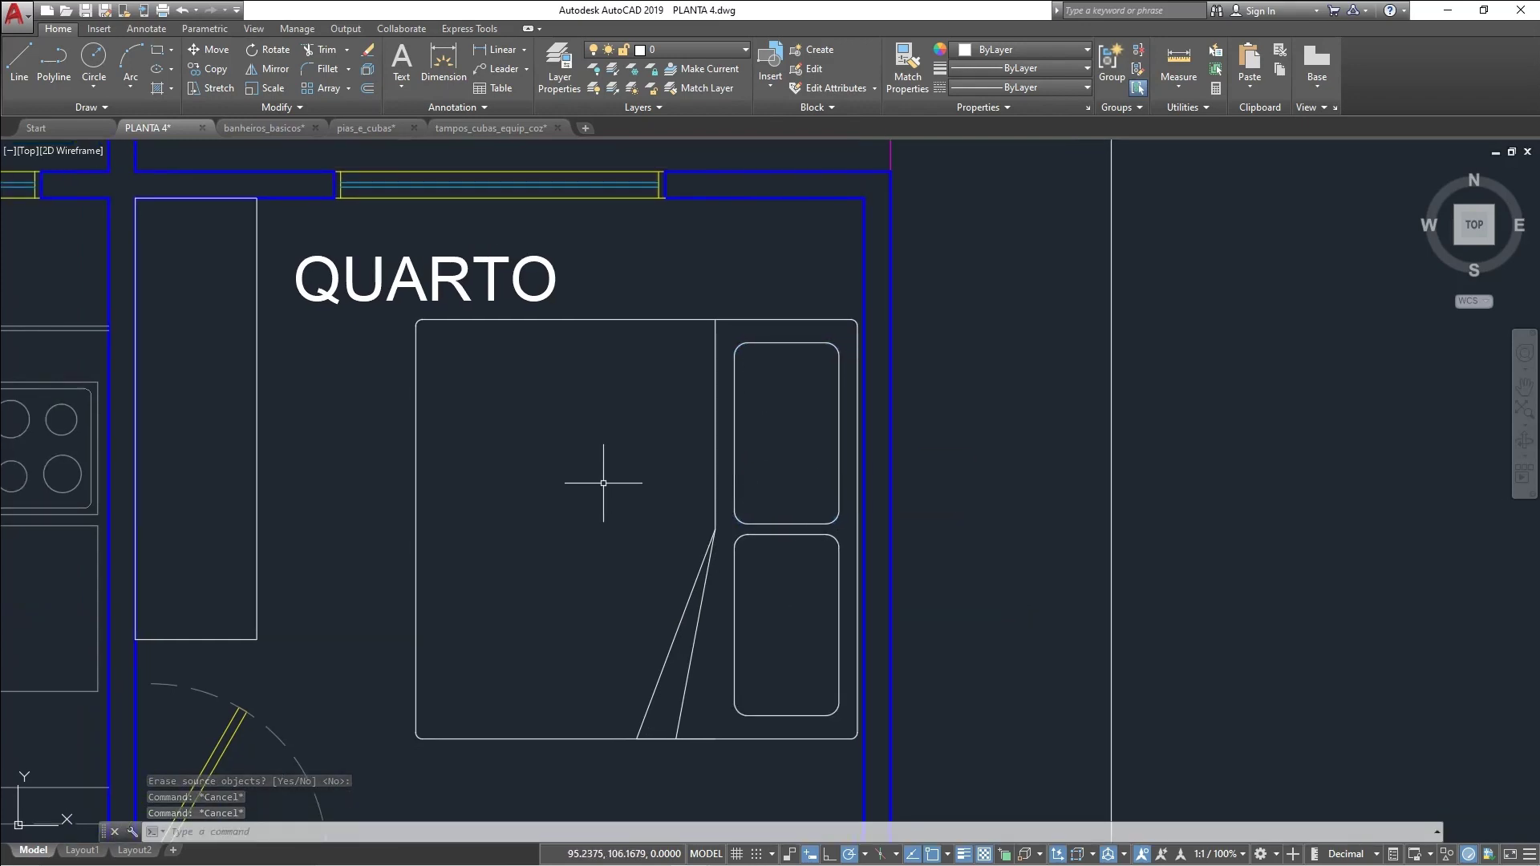
# Draw a .02 by .49 rectangle between the wardrobe and the bed as a wardrobe door
pyautogui.moveTo(604, 483); pyautogui.dragTo(737, 504, button='middle')
pyautogui.write('rec')
pyautogui.press('Return')
pyautogui.click(449, 453)
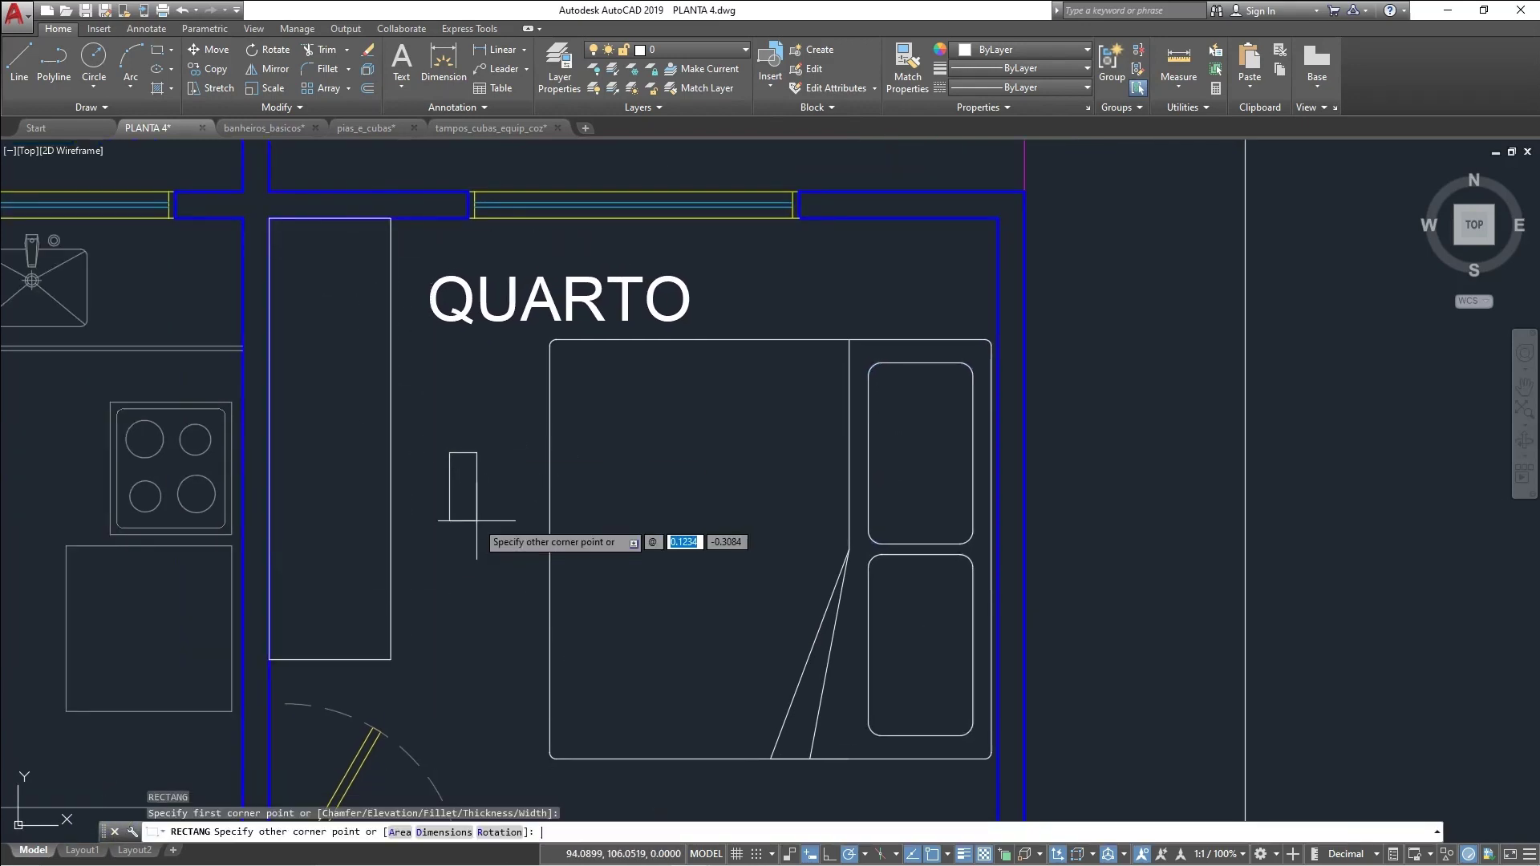
pyautogui.write('.02,.49')
pyautogui.press('Return')
# Move the door onto the wardrobe's upper front corner and shift it .01 along the front
pyautogui.click(477, 522)
pyautogui.click(439, 425)
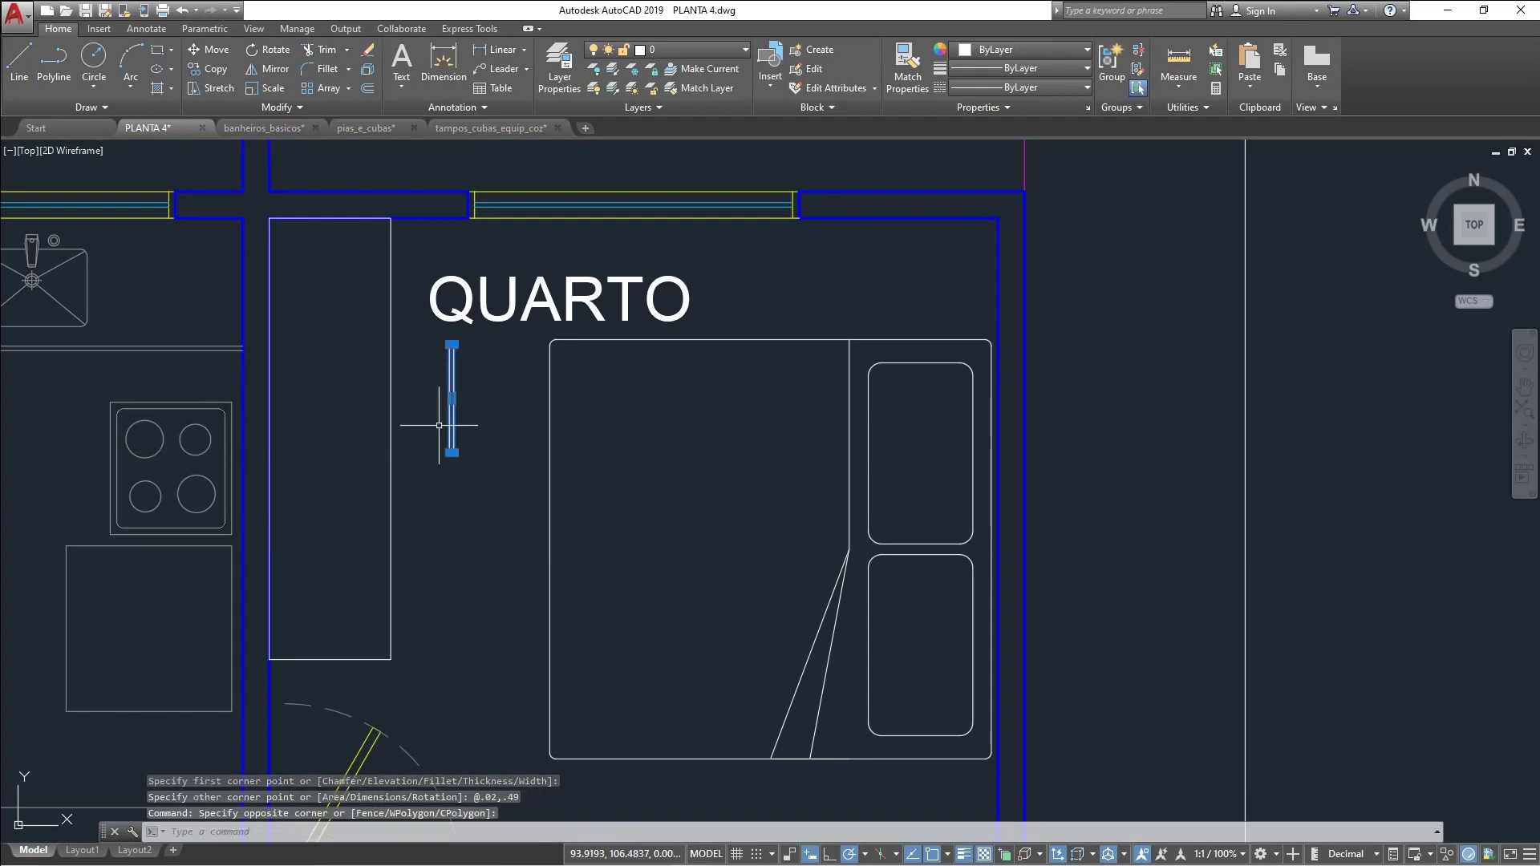
pyautogui.write('m')
pyautogui.press('Return')
pyautogui.click(449, 345)
pyautogui.click(390, 217)
pyautogui.scroll(2, 401, 263)
pyautogui.write('m.01')
pyautogui.press('Return')
# Mirror the door about the midpoint of the wardrobe's front, keeping the original
pyautogui.write('mi')
pyautogui.click(413, 382)
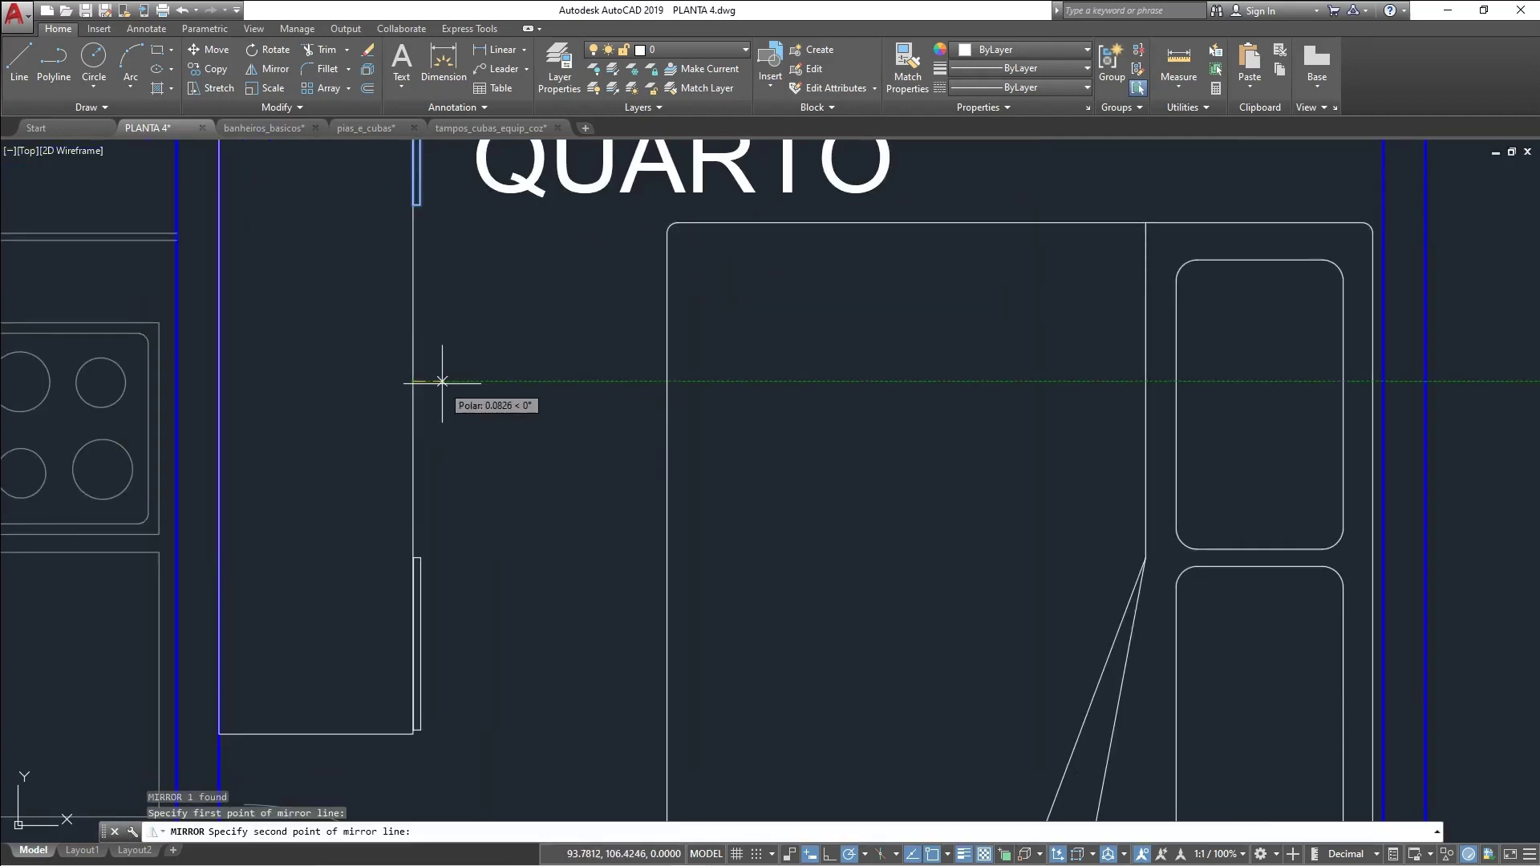
pyautogui.click(441, 382)
# Copy the lowest door upward along the wardrobe front at .5 spacing to fill the middle
pyautogui.write('co')
pyautogui.press('Return')
pyautogui.click(514, 620)
pyautogui.write('.5')
pyautogui.press('Return')
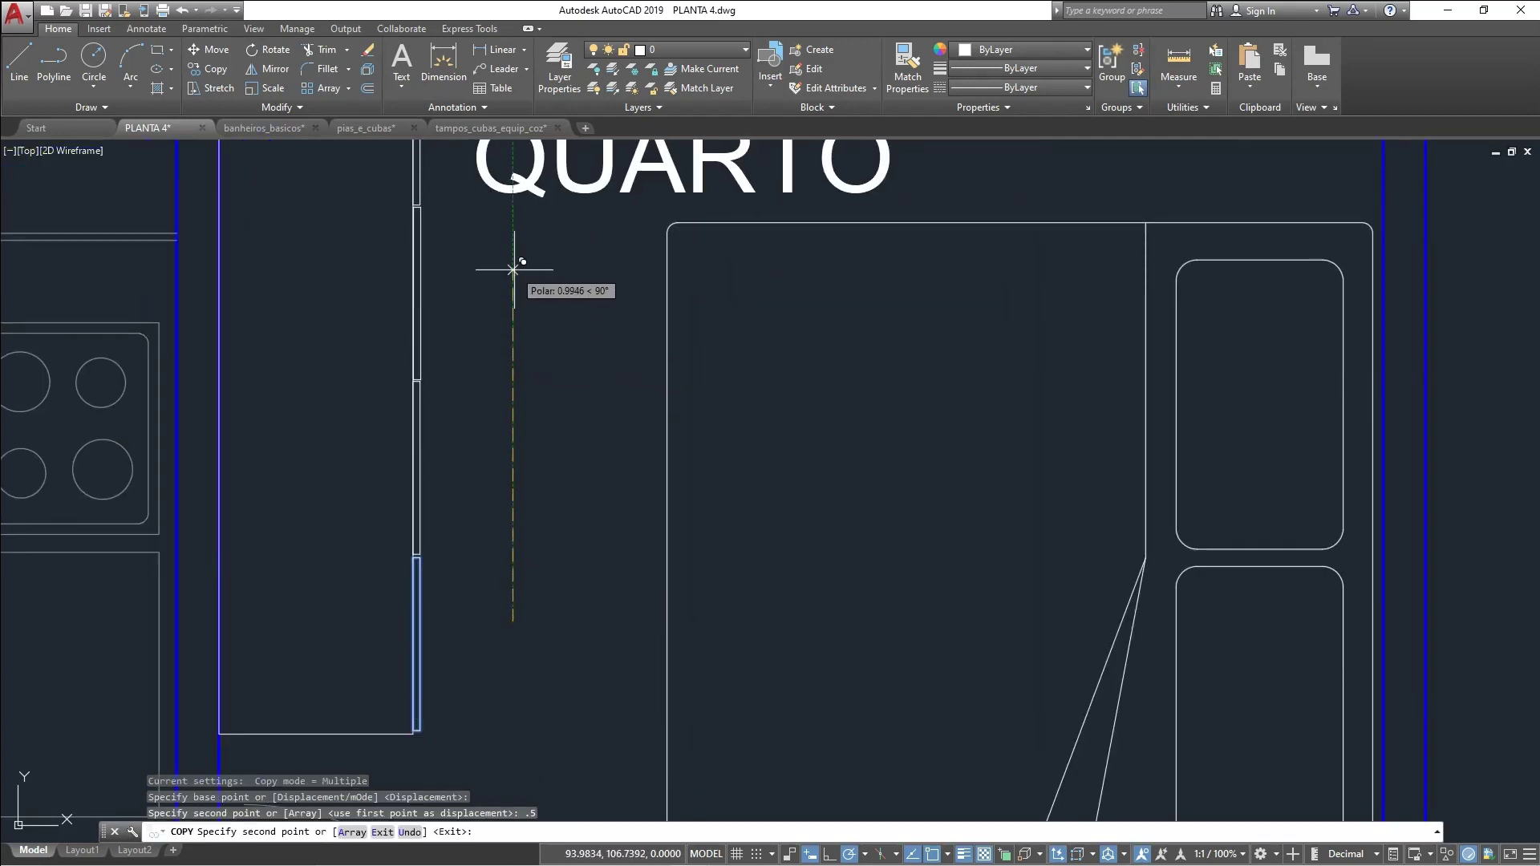
pyautogui.press('Escape')
# Move the upper door of the lower pair .01 down toward its neighbour
pyautogui.scroll(-2, 570, 446)
pyautogui.moveTo(517, 425); pyautogui.dragTo(538, 590, button='middle')
pyautogui.scroll(4, 522, 511)
pyautogui.click(521, 509)
pyautogui.press('Escape')
pyautogui.scroll(-2, 513, 481)
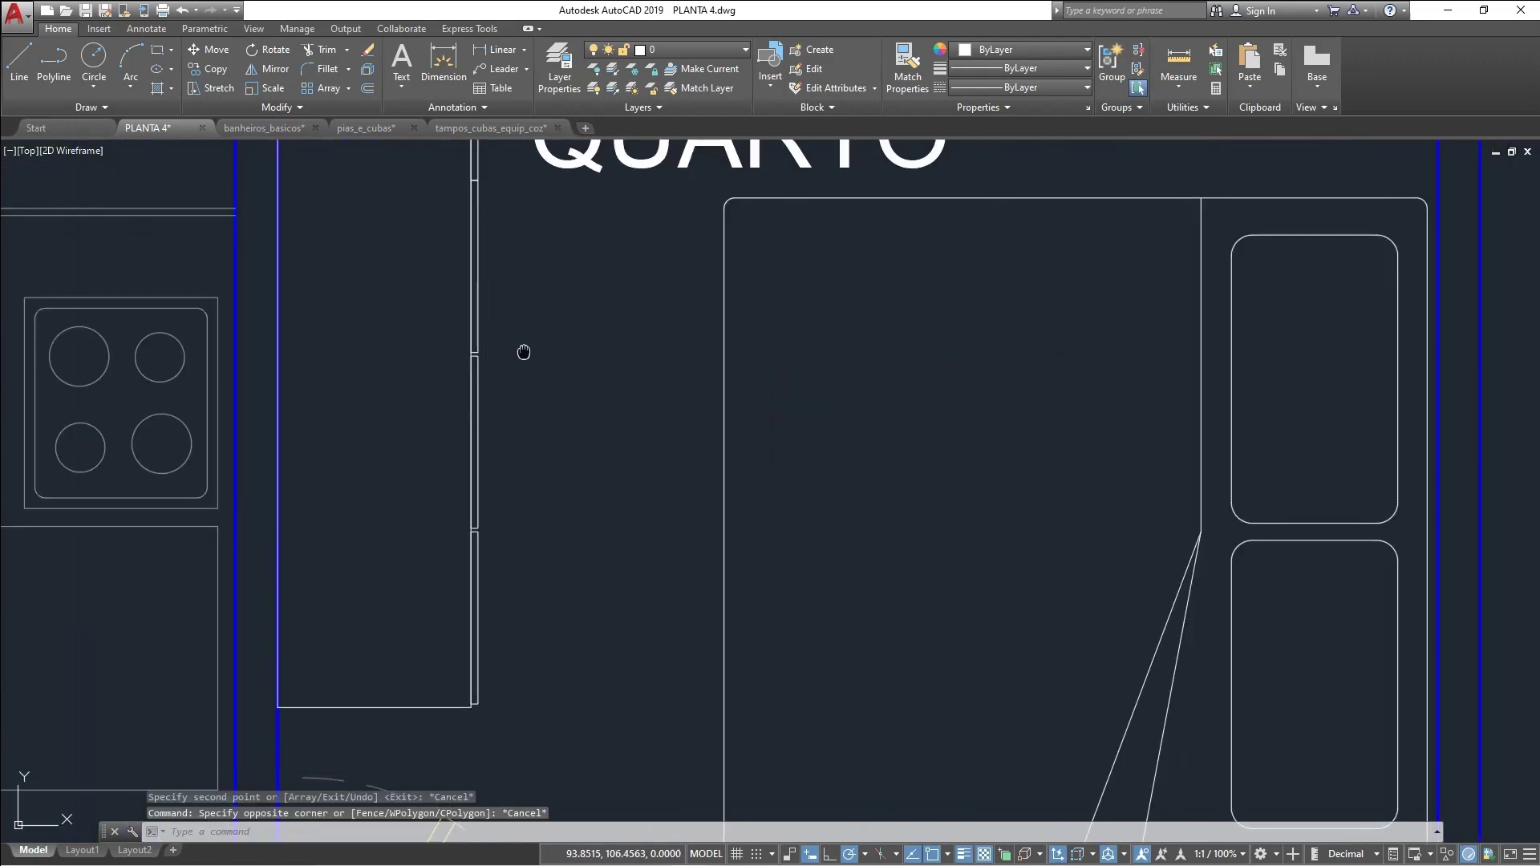
pyautogui.moveTo(523, 351); pyautogui.dragTo(556, 375, button='middle')
pyautogui.click(548, 453)
pyautogui.click(505, 522)
pyautogui.write('m')
pyautogui.click(493, 522)
pyautogui.write('.01')
# Draw a horizontal line across the wardrobe's depth from the midpoint of its front to its back
pyautogui.scroll(-4, 578, 593)
pyautogui.write('l')
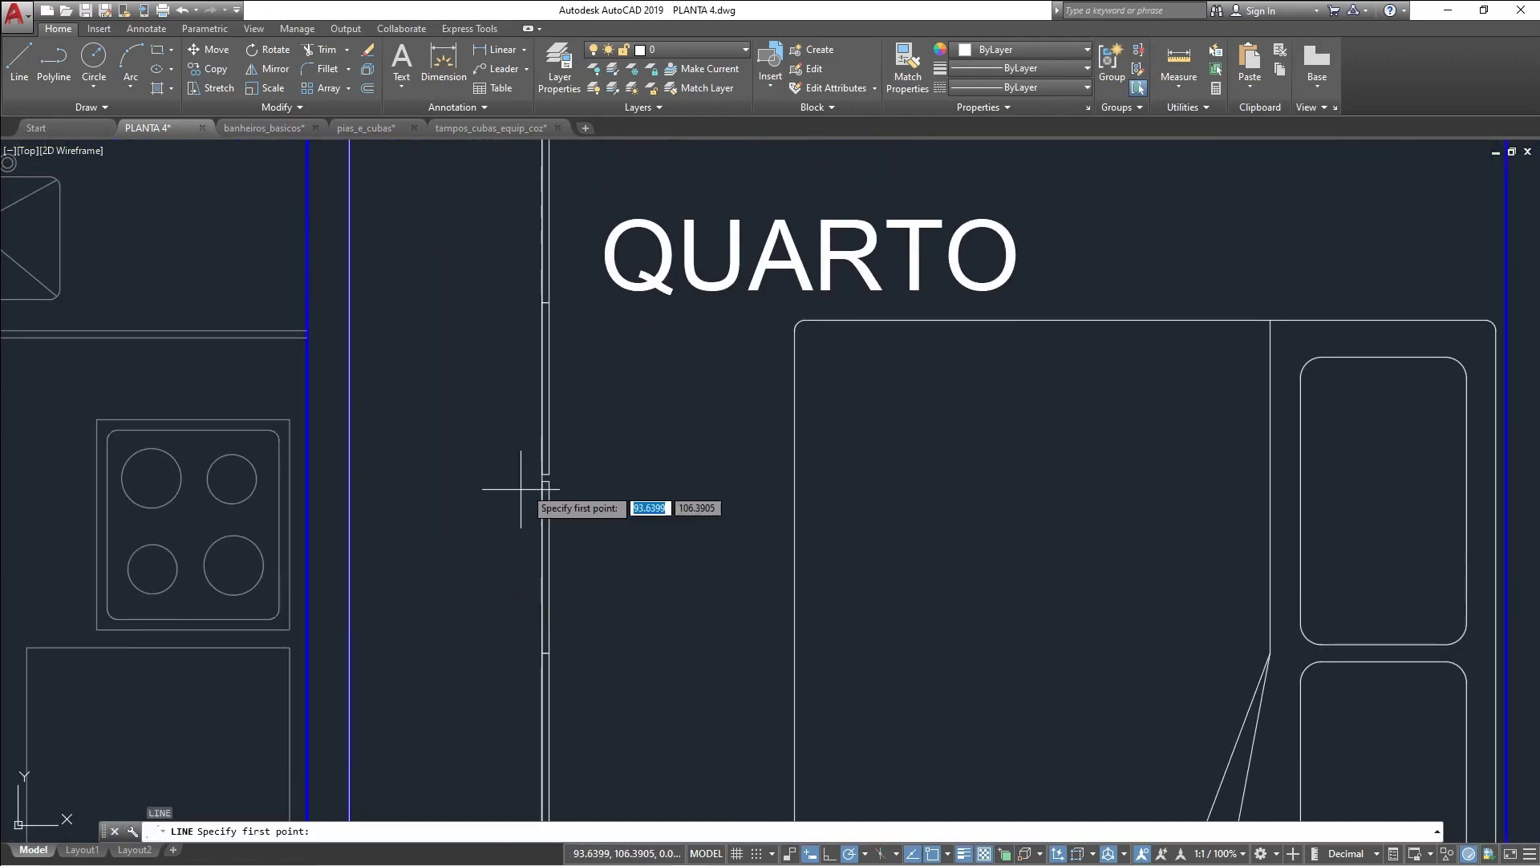
pyautogui.click(549, 472)
pyautogui.click(241, 471)
pyautogui.press('Return')
# Offset the wardrobe's centre line to both sides as a partition and delete the original line
pyautogui.write('o')
pyautogui.press('Return')
pyautogui.click(622, 566)
pyautogui.write('.0')
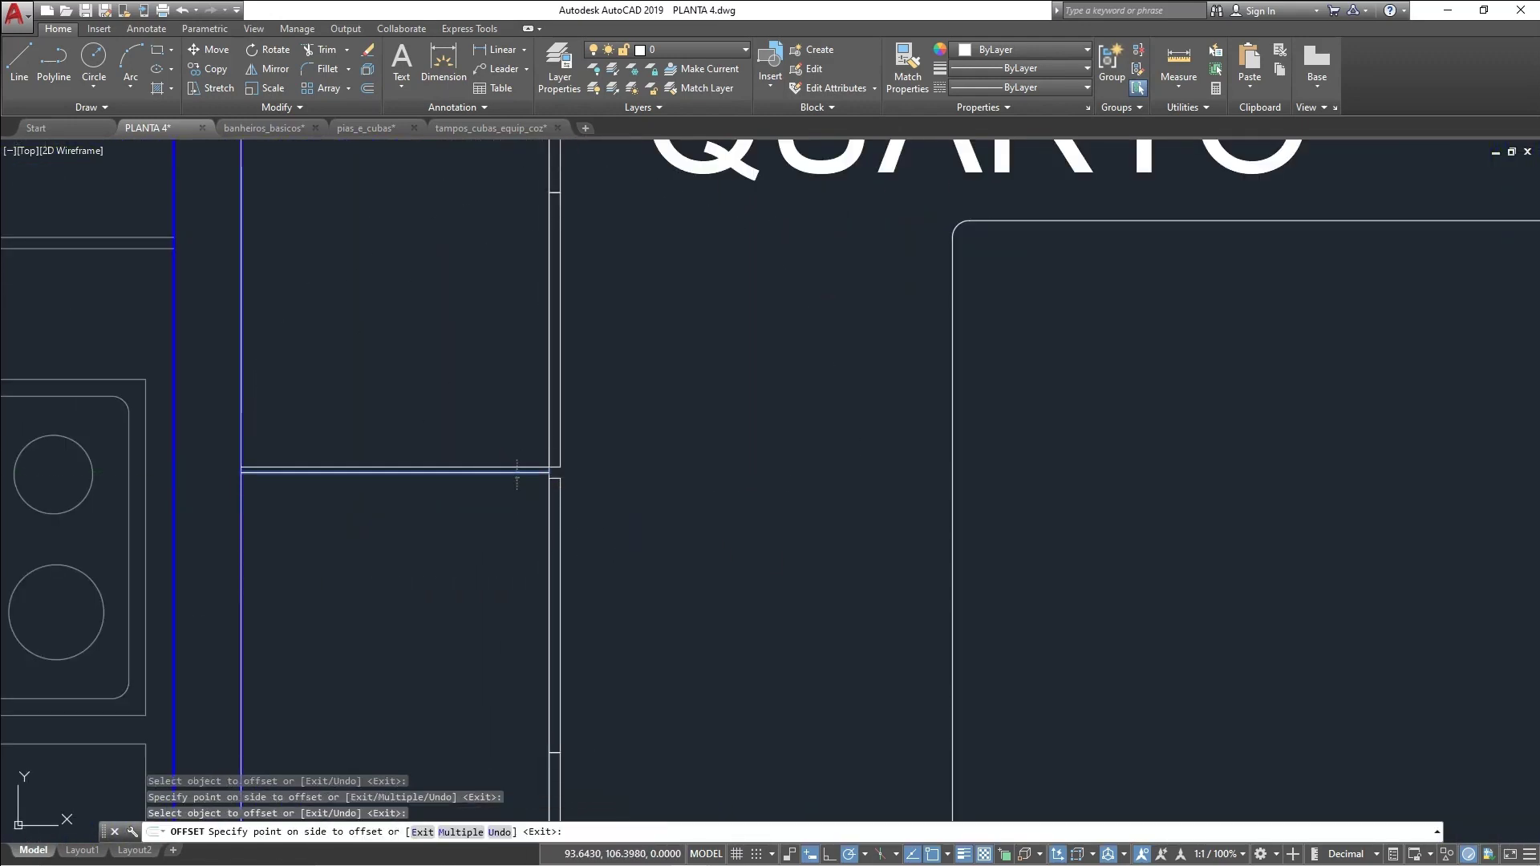
pyautogui.press('Delete')
# Move the complete wardrobe with its doors and partition .03 away from the wall
pyautogui.scroll(-2, 577, 513)
pyautogui.scroll(2, 523, 535)
pyautogui.scroll(-6, 617, 417)
pyautogui.click(538, 321)
pyautogui.click(648, 665)
pyautogui.write('m')
pyautogui.click(654, 569)
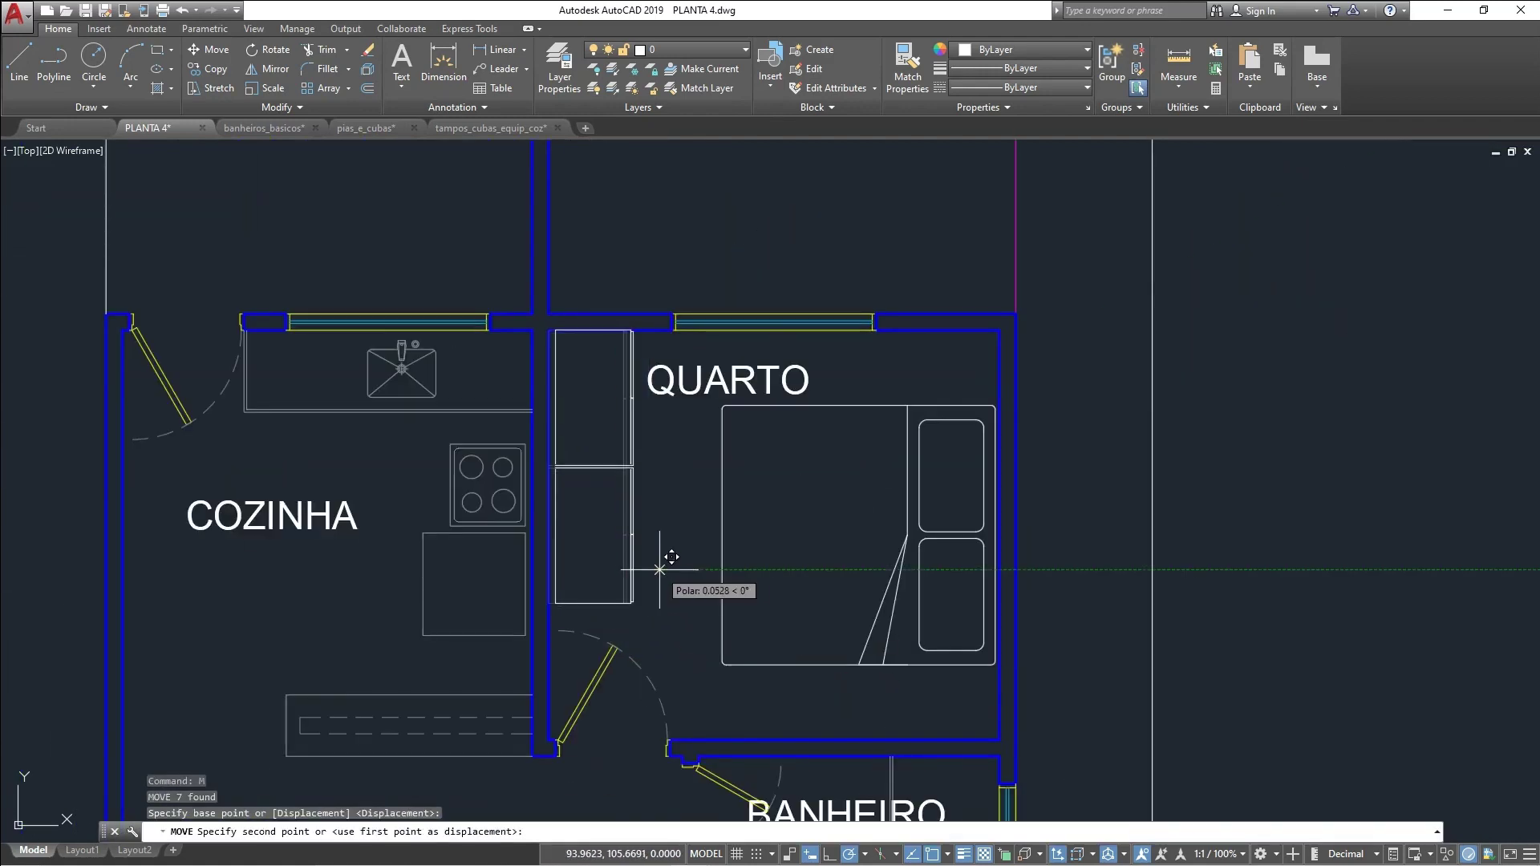
pyautogui.scroll(2, 562, 502)
pyautogui.write('.03')
pyautogui.press('Return')
pyautogui.press('Escape')
# Draw a line across the wardrobe's upper compartment from the joint between its two doors to the back
pyautogui.scroll(3, 651, 344)
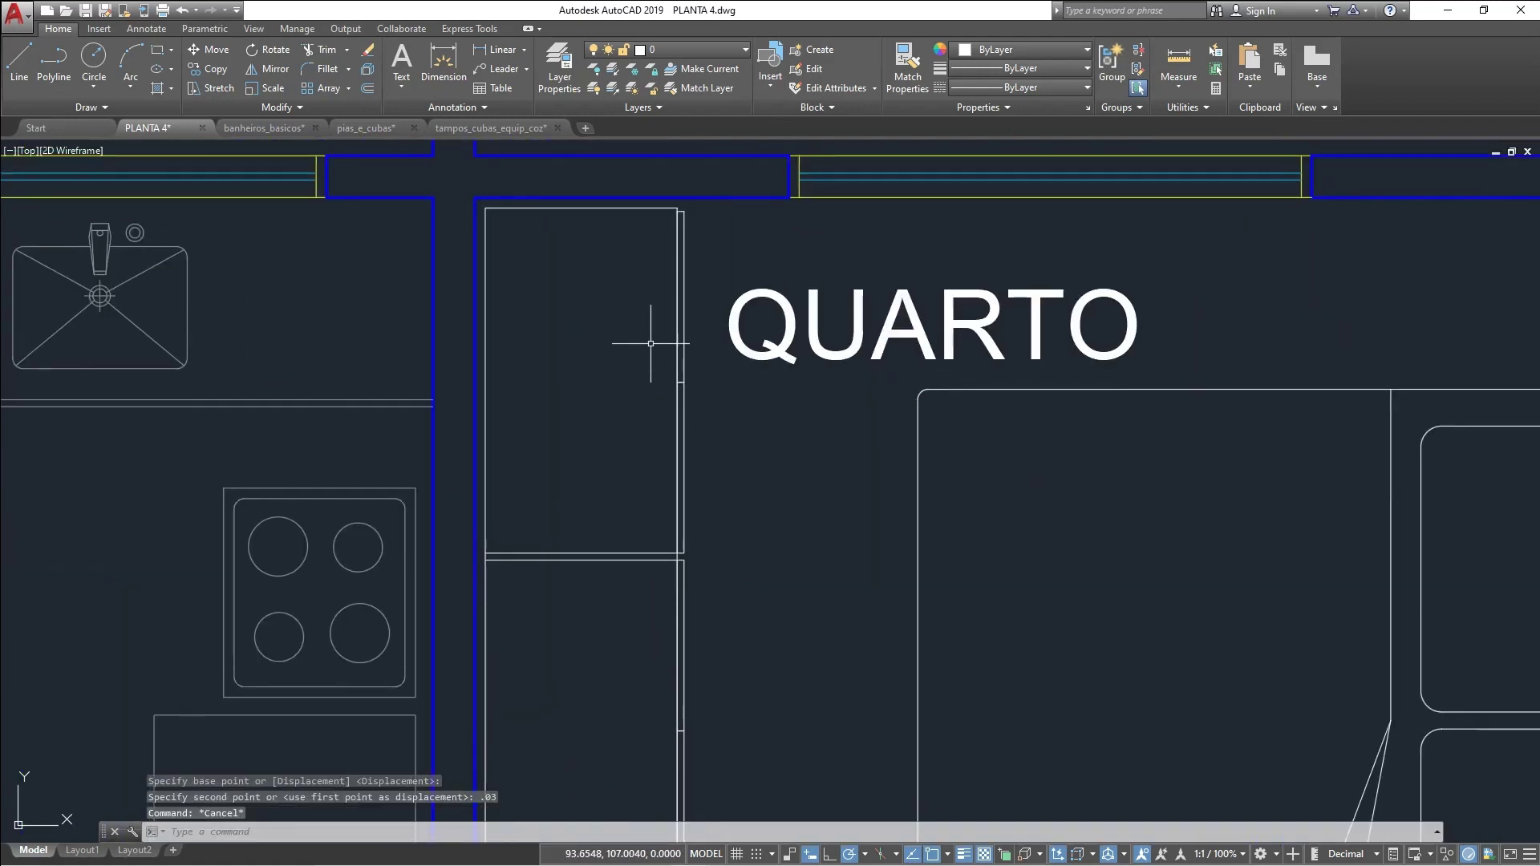
pyautogui.write('l')
pyautogui.press('Return')
pyautogui.click(678, 382)
pyautogui.click(486, 383)
pyautogui.press('Escape')
pyautogui.press('Return')
pyautogui.write('.02')
pyautogui.press('Return')
pyautogui.press('Escape')
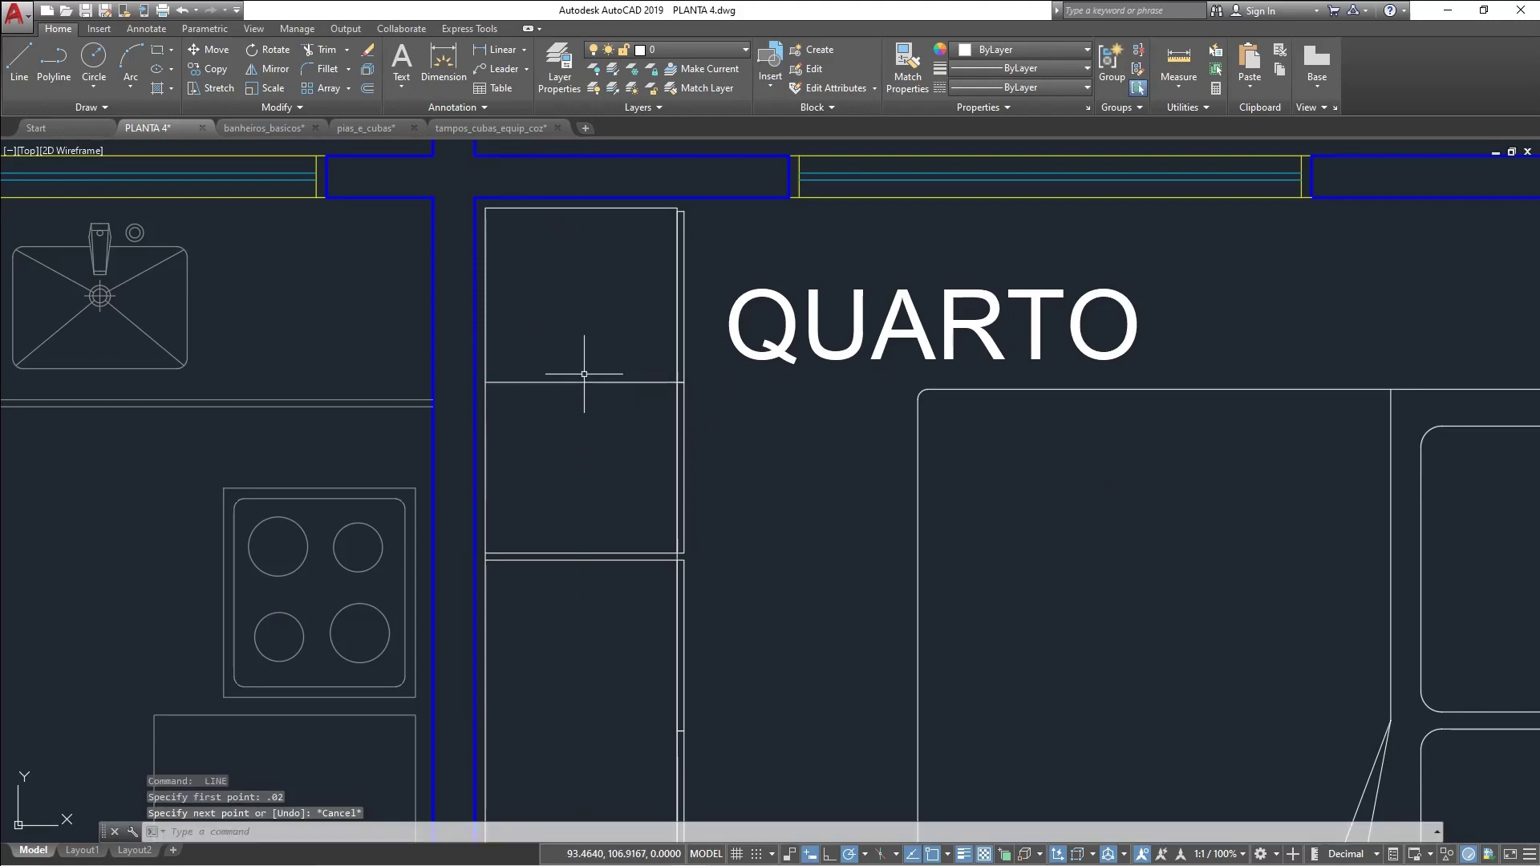
# Offset the upper compartment's dividing line .02 upward and move both lines .01 down to centre them on the door joint
pyautogui.write('o')
pyautogui.click(584, 383)
pyautogui.click(588, 368)
pyautogui.scroll(2, 623, 350)
pyautogui.write('m')
pyautogui.click(612, 269)
pyautogui.write('.01cp')
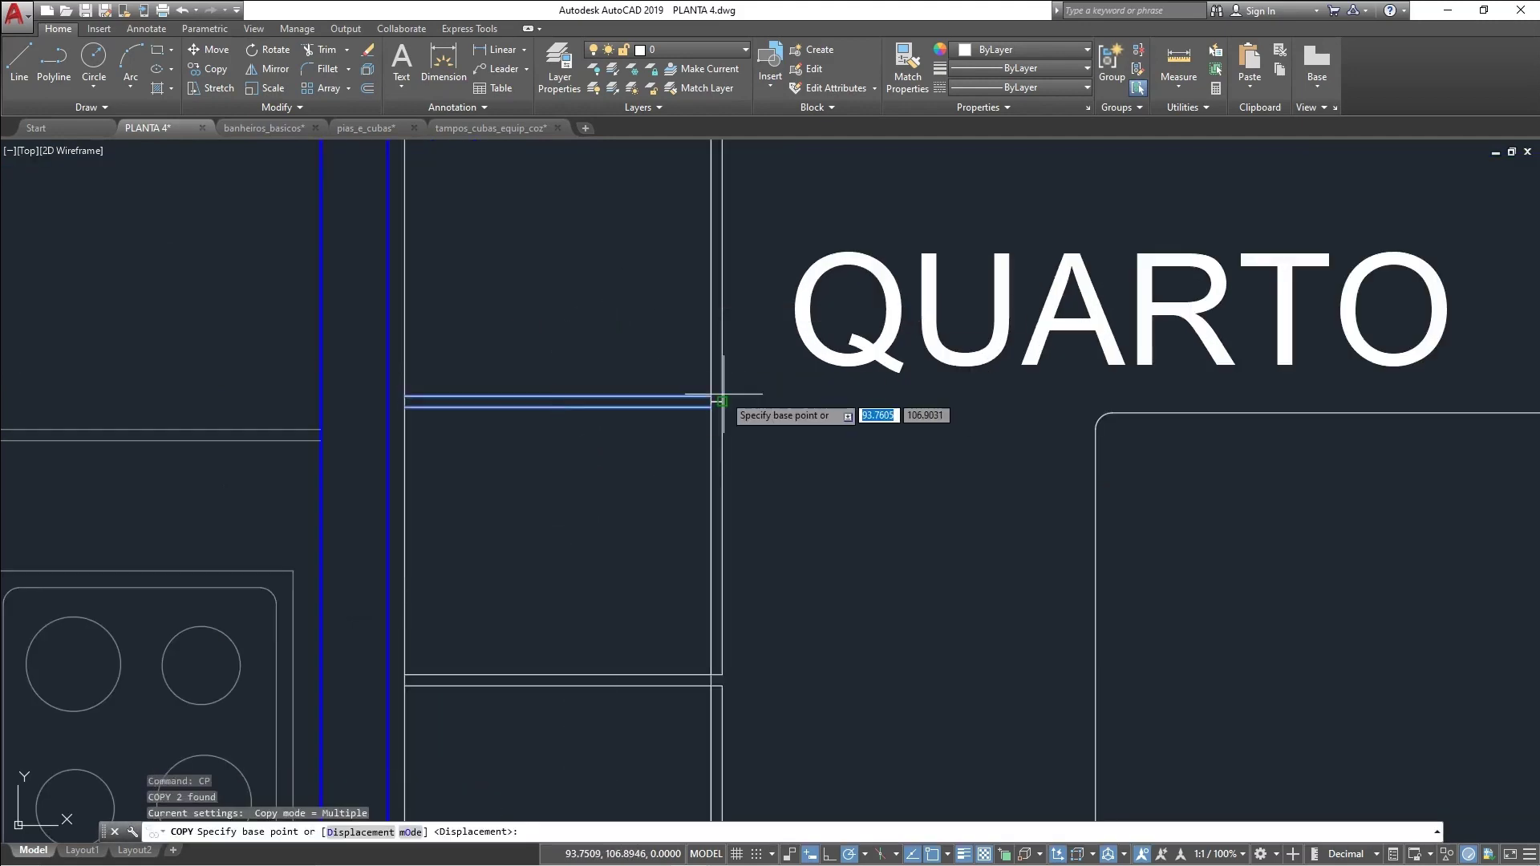
# Copy the upper compartment's partition to the joint between the lower doors and erase all the wardrobe's partition lines
pyautogui.click(723, 394)
pyautogui.scroll(-2, 724, 395)
pyautogui.moveTo(723, 395); pyautogui.dragTo(757, 292, button='middle')
pyautogui.click(763, 639)
pyautogui.press('Escape')
# Define the wardrobe with its doors as a block named GUARDAROUPA, with the base point at its upper-left corner
pyautogui.scroll(-2, 764, 626)
pyautogui.click(586, 161)
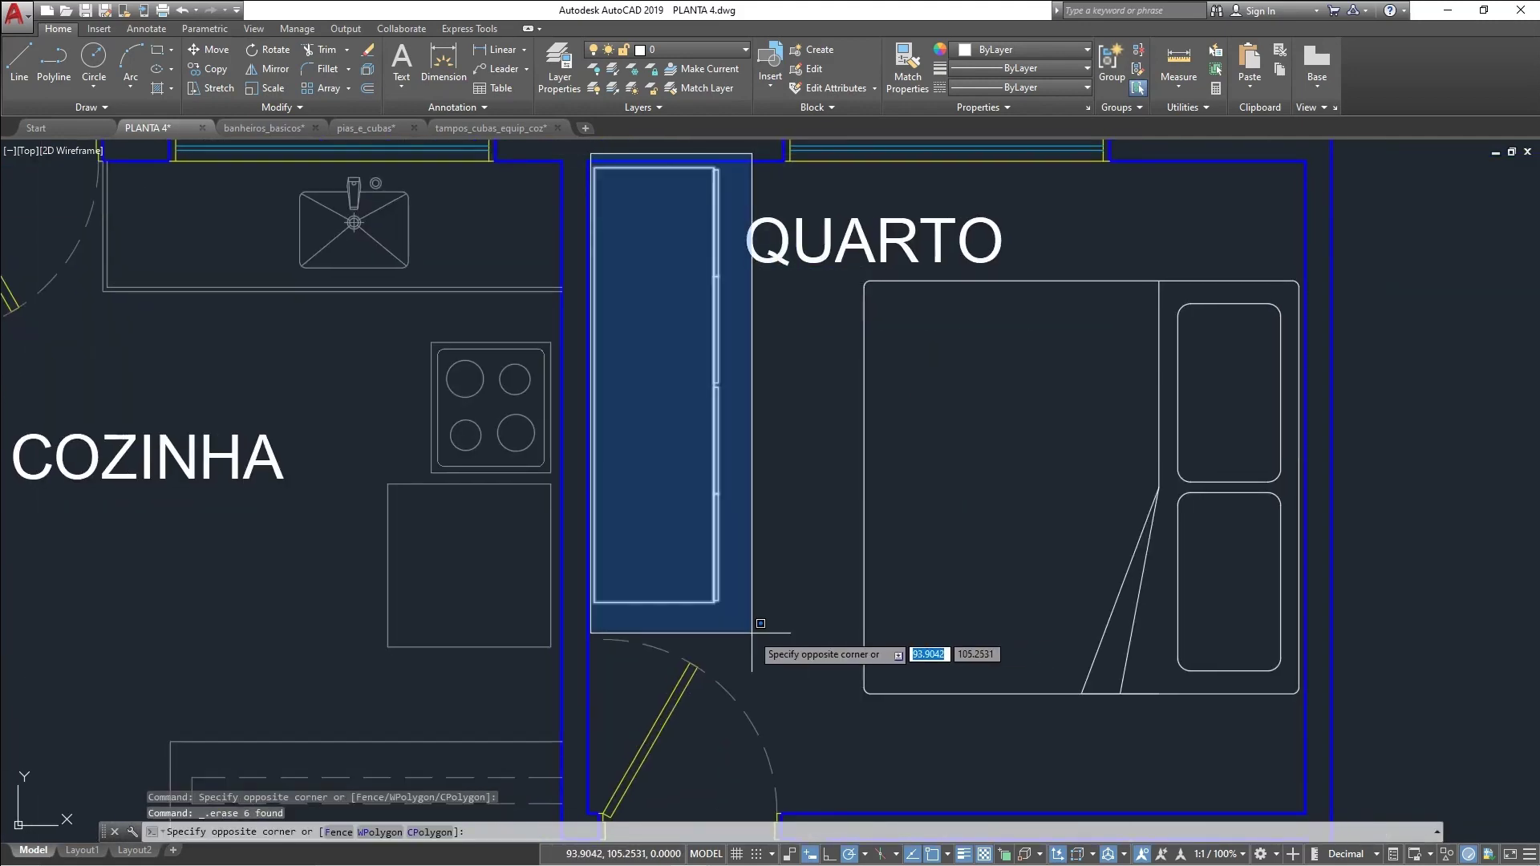
pyautogui.click(753, 641)
pyautogui.write('b')
pyautogui.press('Return')
pyautogui.write('gua')
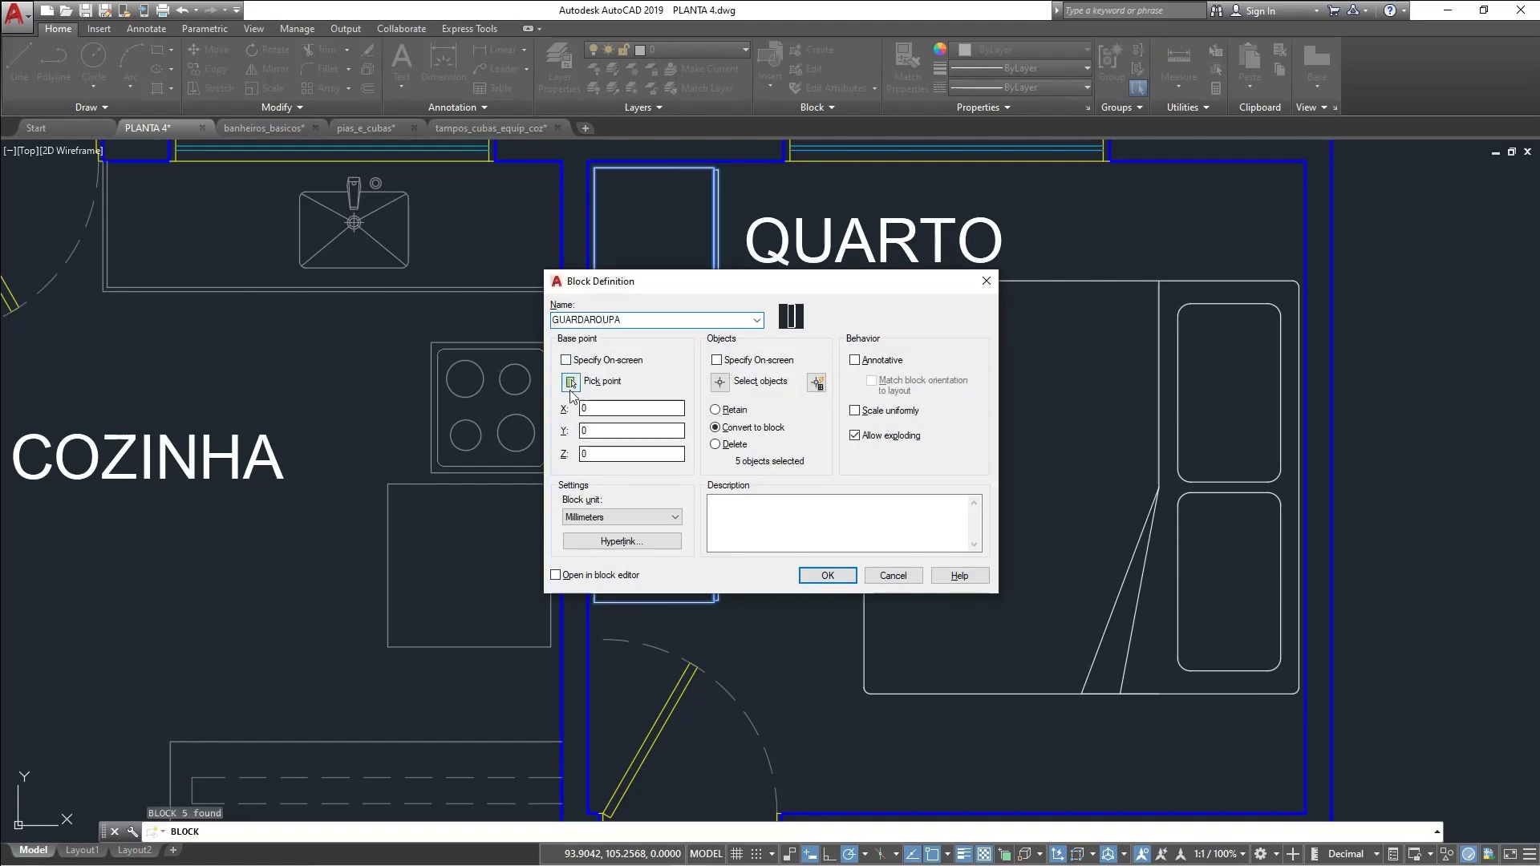
pyautogui.click(570, 390)
pyautogui.click(594, 168)
pyautogui.click(829, 577)
# Define the double bed with its pillows as a block named CAMACASAL, with the base point at the foot edge's midpoint
pyautogui.moveTo(835, 450); pyautogui.dragTo(714, 448, button='middle')
pyautogui.click(716, 278)
pyautogui.click(1238, 739)
pyautogui.press('b')
pyautogui.press('Return')
pyautogui.write('CAMACASAL')
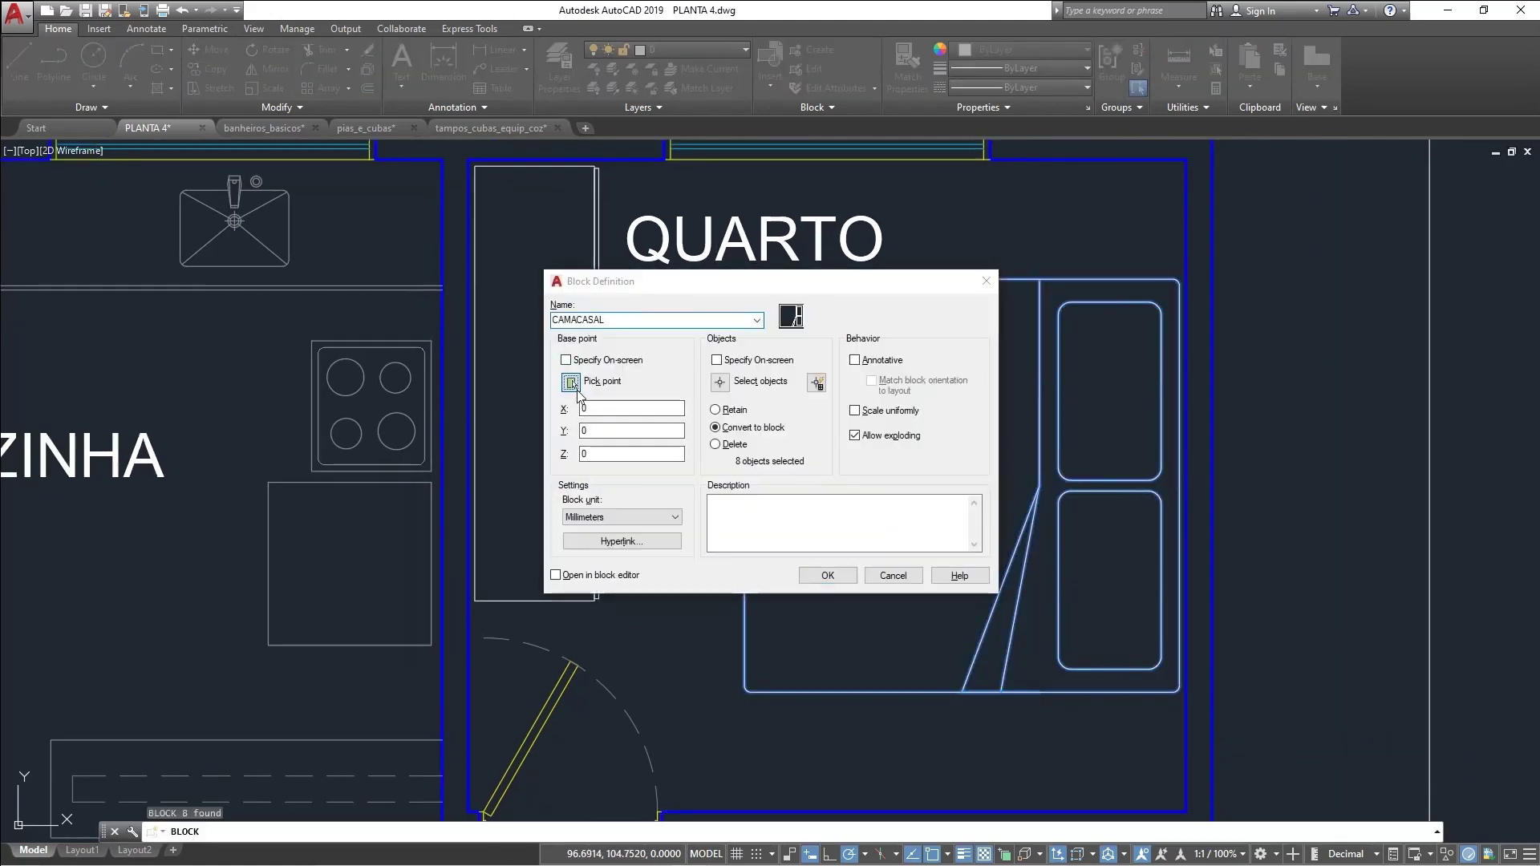
pyautogui.click(828, 576)
# Mirror the bed and wardrobe blocks from the QUARTO into the SUITE about the wall between the two bathrooms
pyautogui.scroll(-5, 803, 401)
pyautogui.scroll(4, 599, 224)
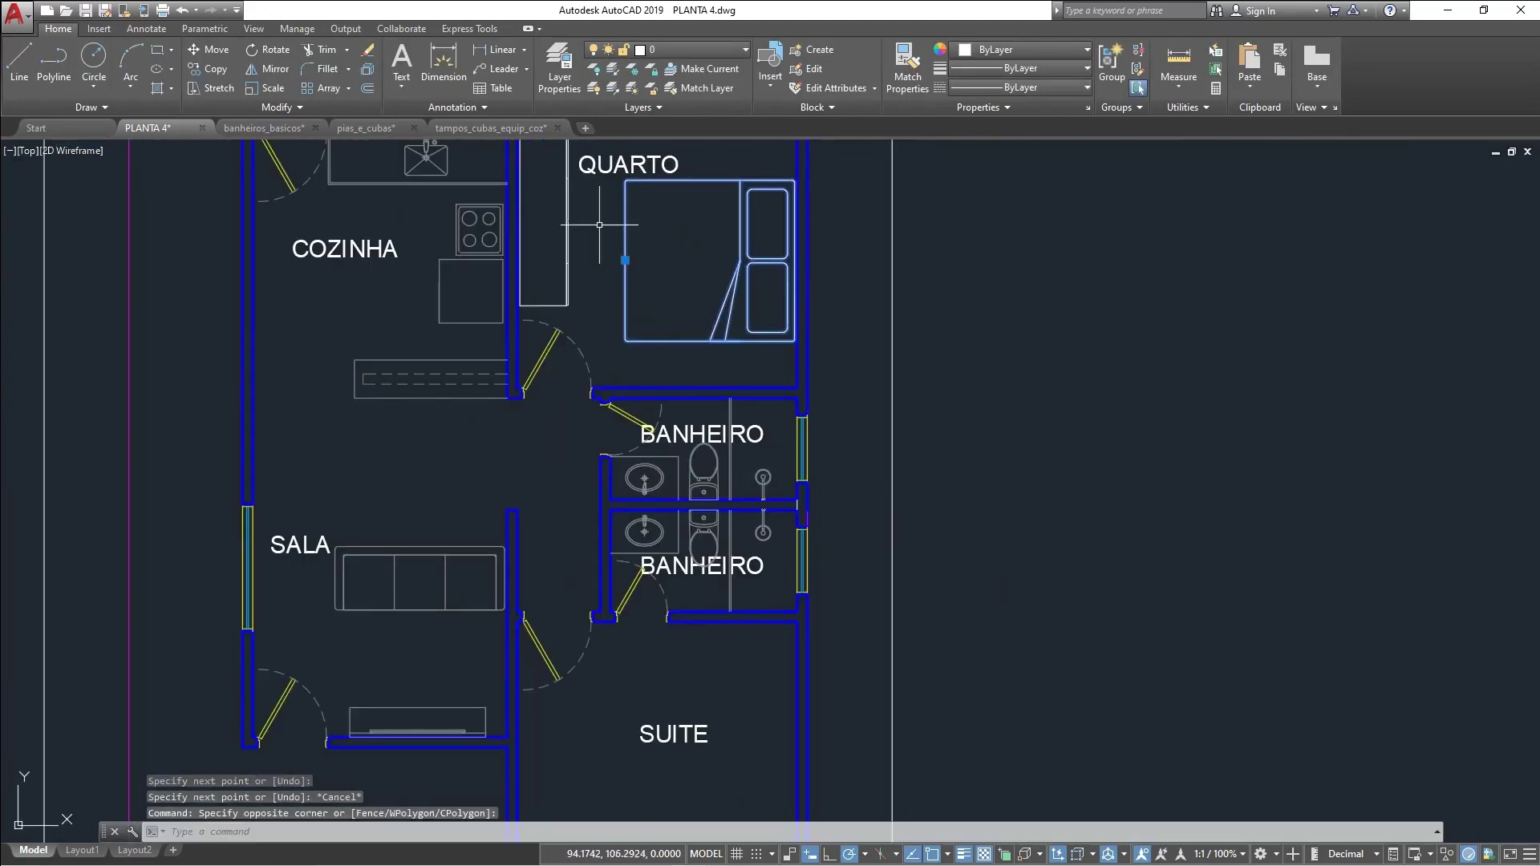
pyautogui.click(568, 232)
pyautogui.write('mi')
pyautogui.press('Return')
pyautogui.scroll(5, 802, 506)
pyautogui.click(788, 505)
# Match the bed and wardrobe blocks in both bedrooms to the properties of the existing furniture
pyautogui.scroll(-5, 774, 518)
pyautogui.write('ma')
pyautogui.press('Escape')
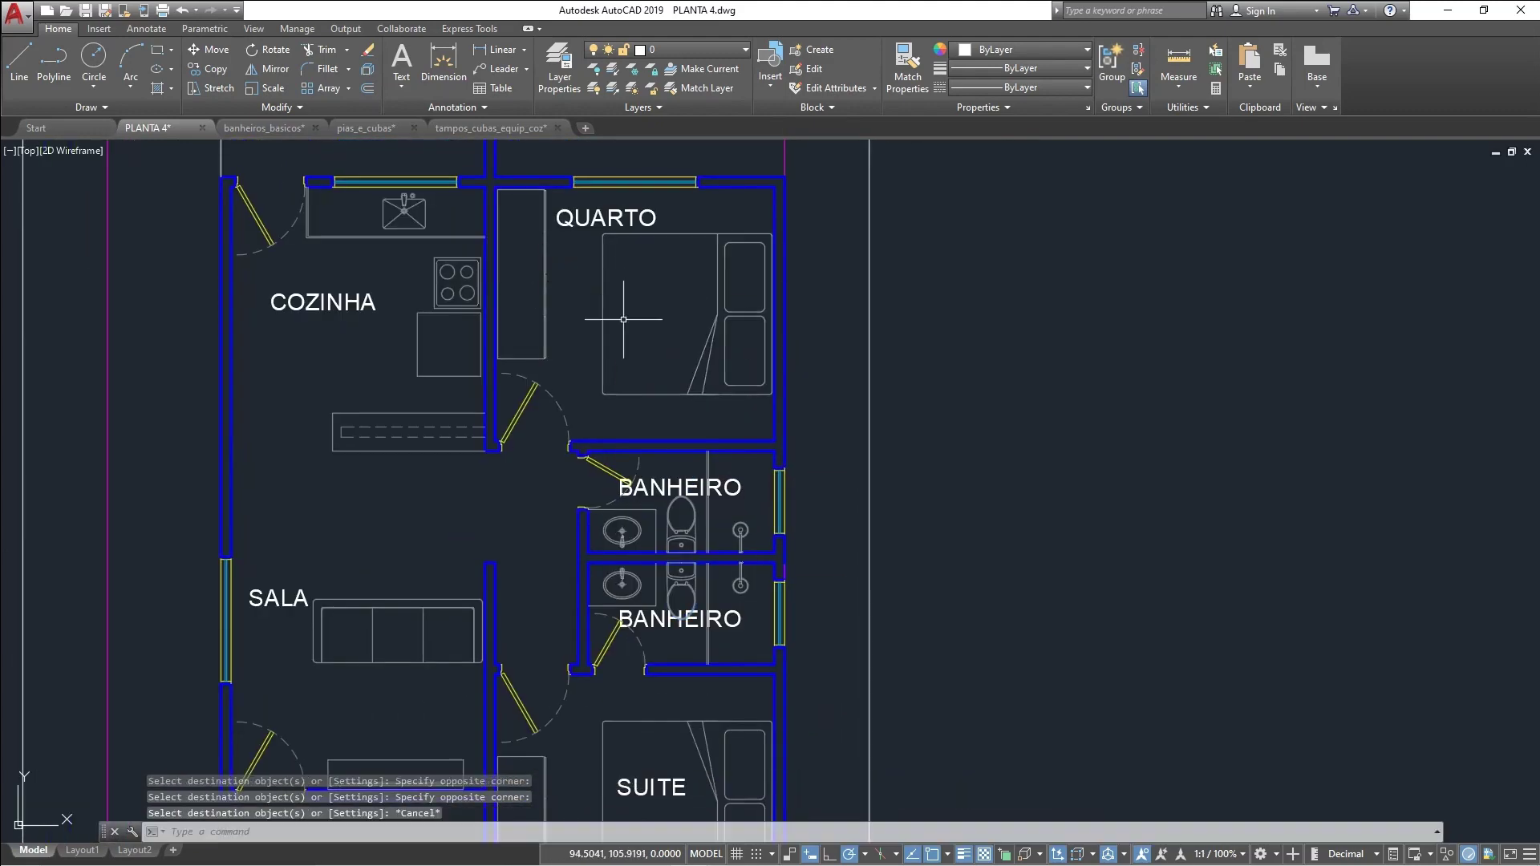
pyautogui.press('Escape')
# Copy the square appliance below the stove straight up into the service area outside the kitchen window
pyautogui.moveTo(624, 320); pyautogui.dragTo(670, 527, button='middle')
pyautogui.scroll(3, 316, 206)
pyautogui.moveTo(578, 774); pyautogui.dragTo(591, 691, button='middle')
pyautogui.click(591, 691)
pyautogui.click(514, 682)
pyautogui.write('co')
pyautogui.click(623, 672)
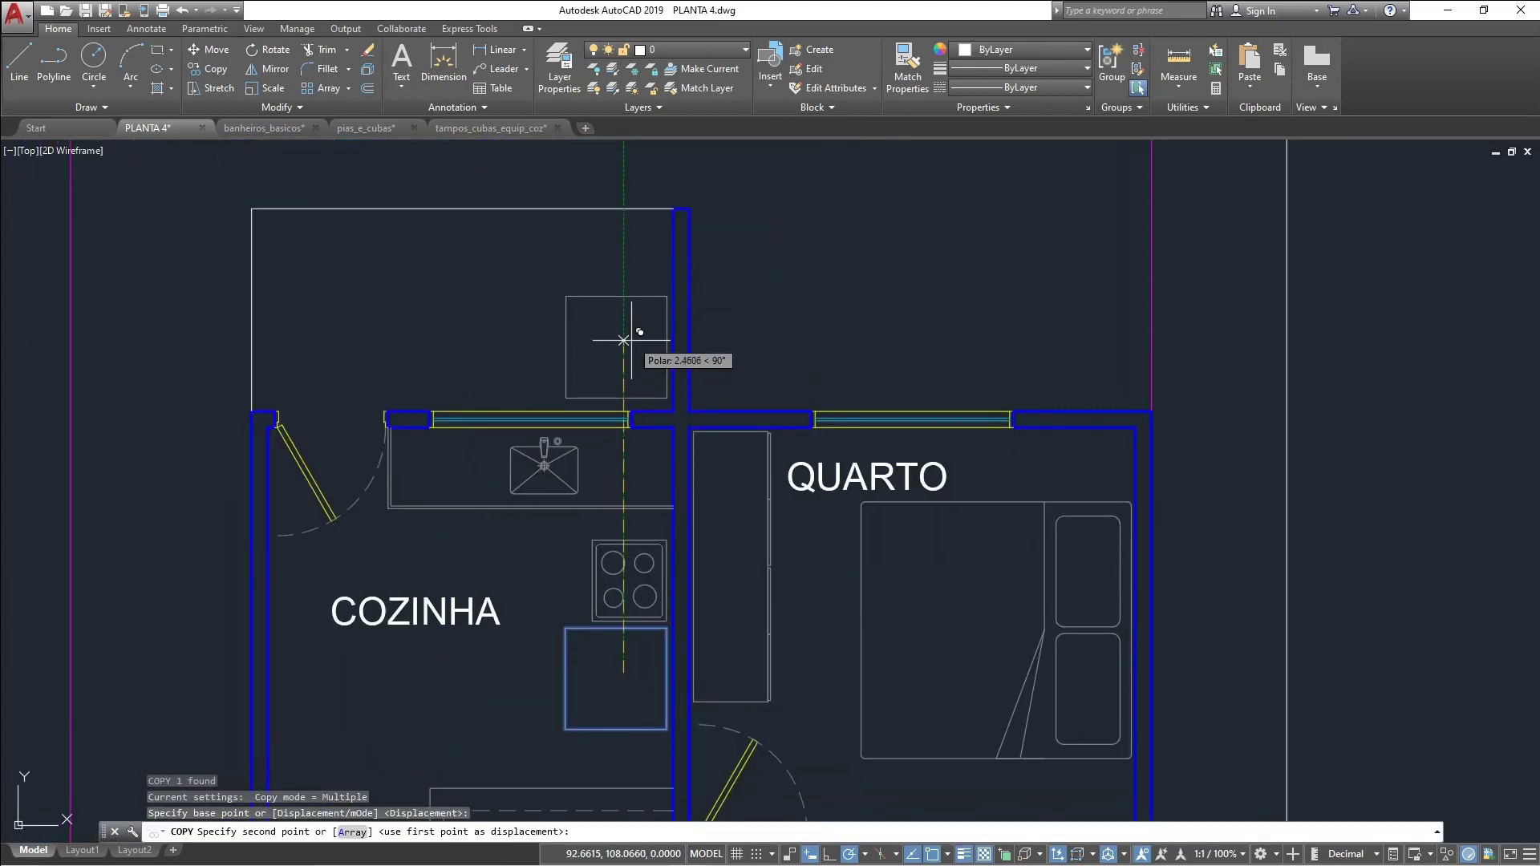
pyautogui.click(625, 350)
pyautogui.press('Escape')
# Copy the service area's square upward to start the laundry tank's outline
pyautogui.moveTo(631, 239); pyautogui.dragTo(626, 276, button='middle')
pyautogui.scroll(2, 453, 266)
pyautogui.moveTo(453, 266); pyautogui.dragTo(379, 310, button='middle')
pyautogui.scroll(4, 668, 356)
pyautogui.moveTo(668, 355); pyautogui.dragTo(677, 401, button='middle')
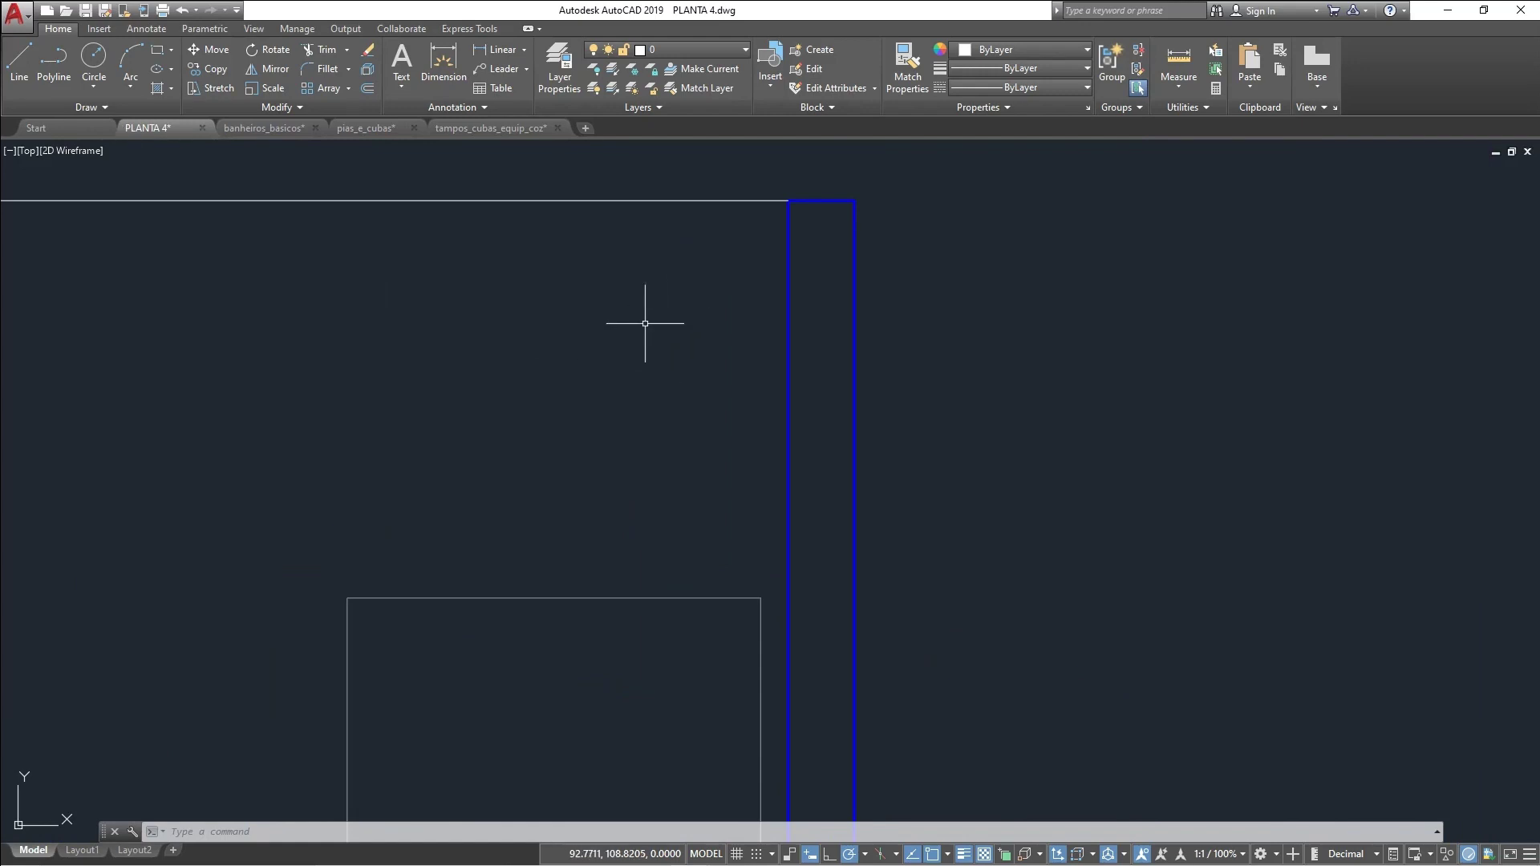
pyautogui.scroll(-4, 654, 361)
pyautogui.write('co')
pyautogui.click(678, 567)
pyautogui.click(677, 388)
# Scale the upper square by .8 and stretch its left edge inward by .1
pyautogui.write('sc')
pyautogui.click(698, 436)
pyautogui.write('.8')
pyautogui.click(598, 379)
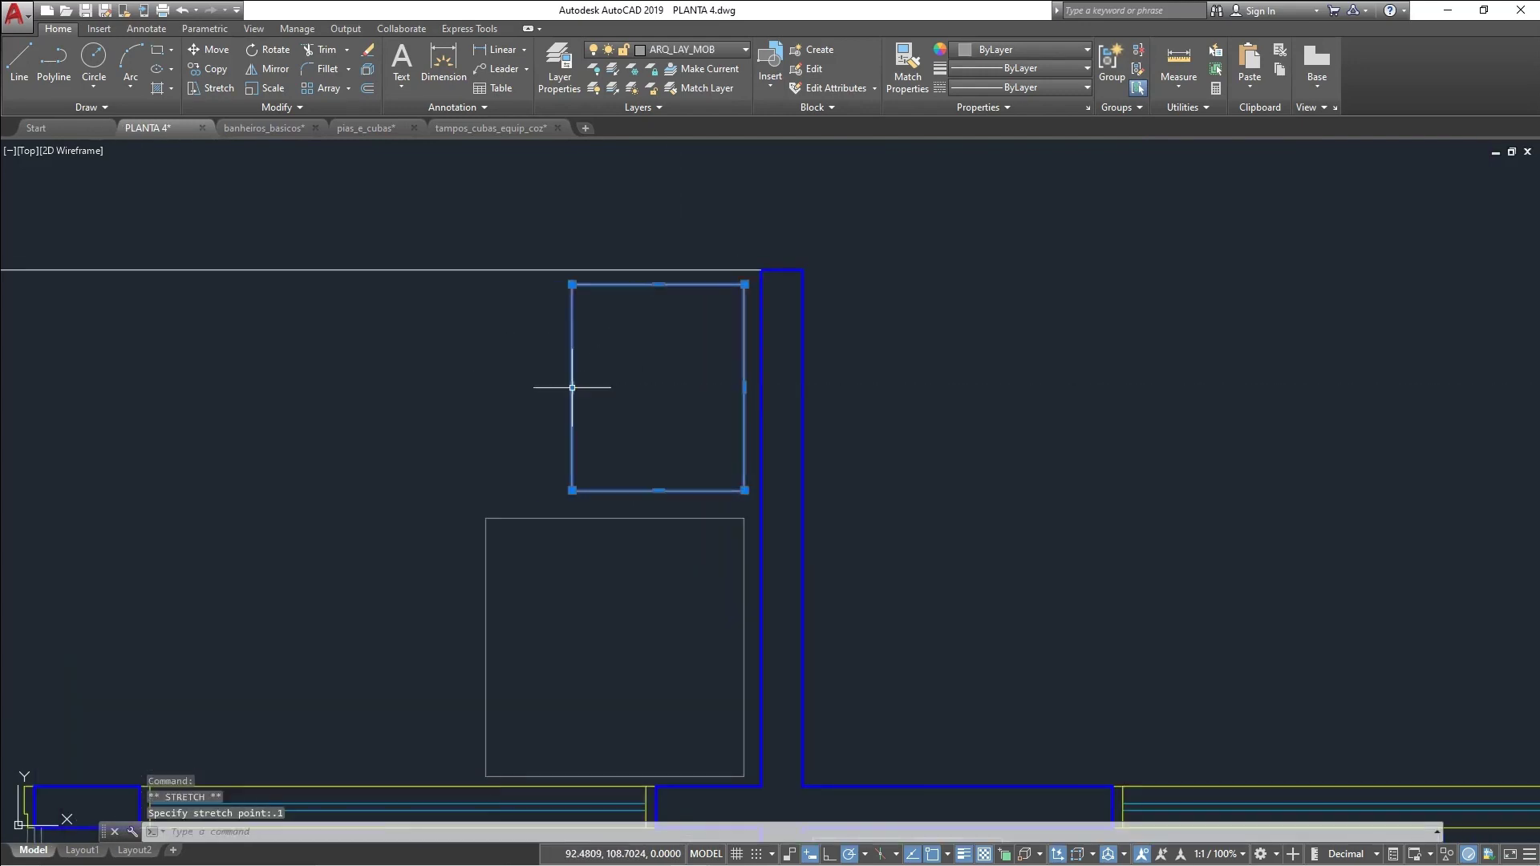
pyautogui.press('Escape')
# Try to offset the tank's outline inward and erase the offset copy
pyautogui.write('o')
pyautogui.click(650, 341)
pyautogui.write('+.')
pyautogui.press('Escape')
pyautogui.press('Delete')
# Offset the tank's outline .02 inward
pyautogui.write('o .02')
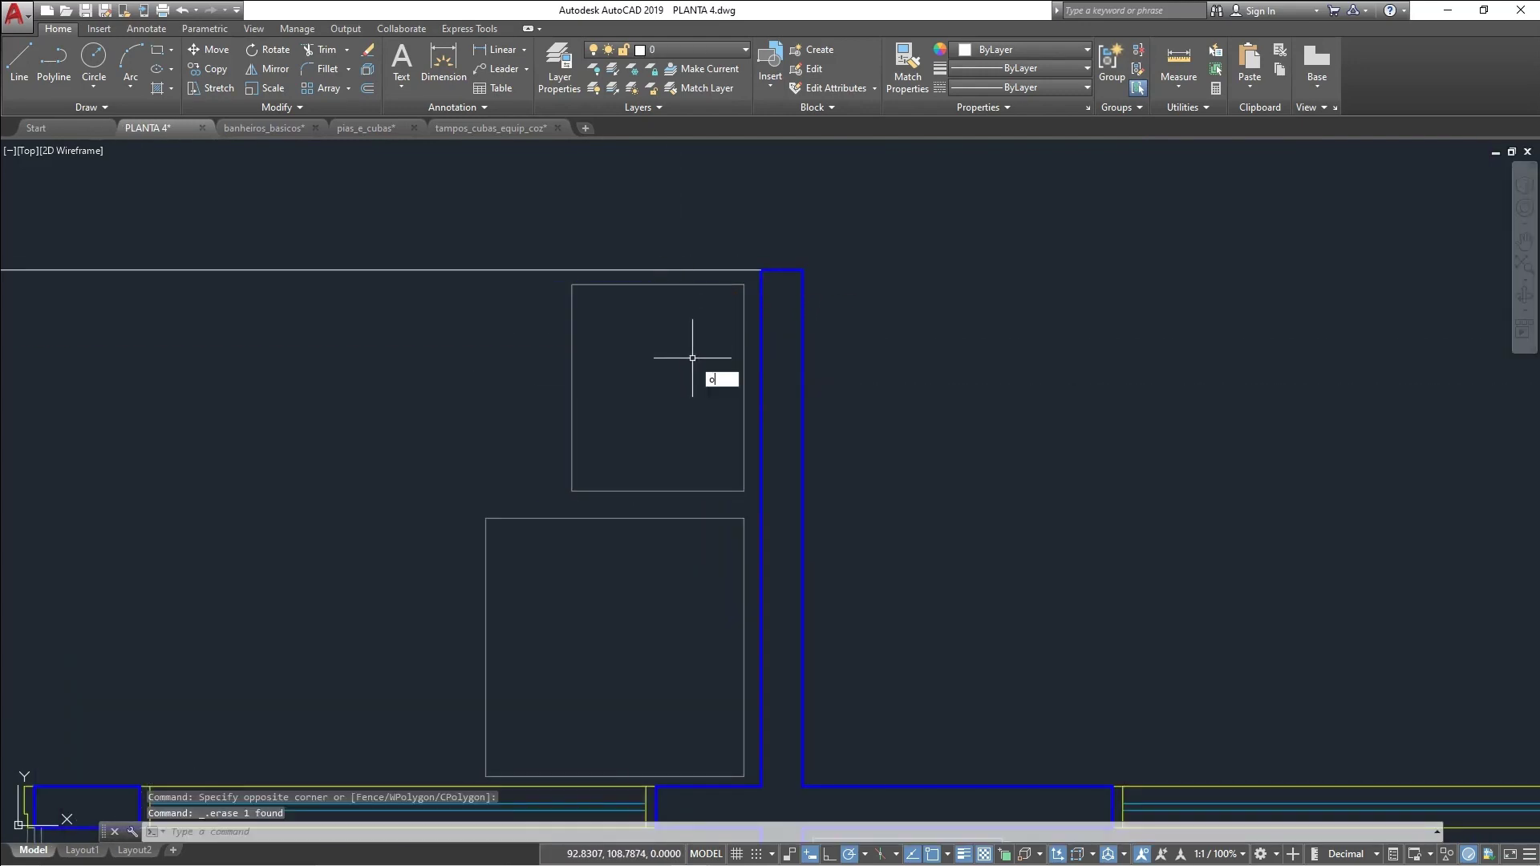
pyautogui.click(744, 348)
pyautogui.click(712, 341)
pyautogui.press('Escape')
# Outline the tank's washboard with a slanted line from the inner upper-left corner, its mirrored copy below and a vertical joining line
pyautogui.write('l')
pyautogui.click(579, 291)
pyautogui.click(677, 321)
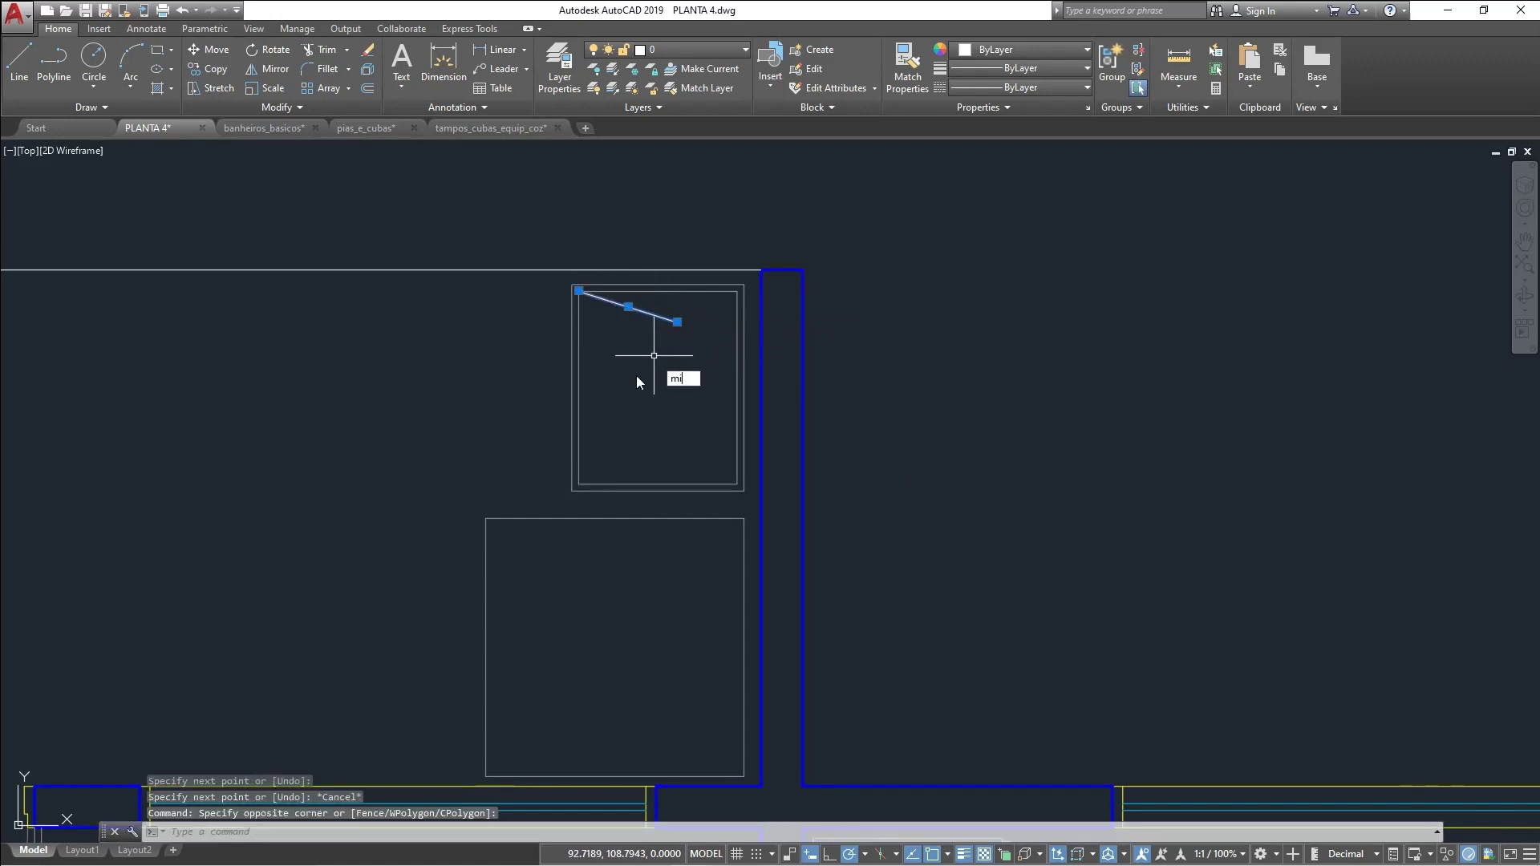
pyautogui.click(678, 454)
pyautogui.click(578, 484)
pyautogui.press('Escape')
# Offset the tank's inner rectangle another .03 inward
pyautogui.write('o')
pyautogui.click(677, 391)
pyautogui.write('.03')
pyautogui.press('space')
pyautogui.click(738, 392)
pyautogui.click(673, 391)
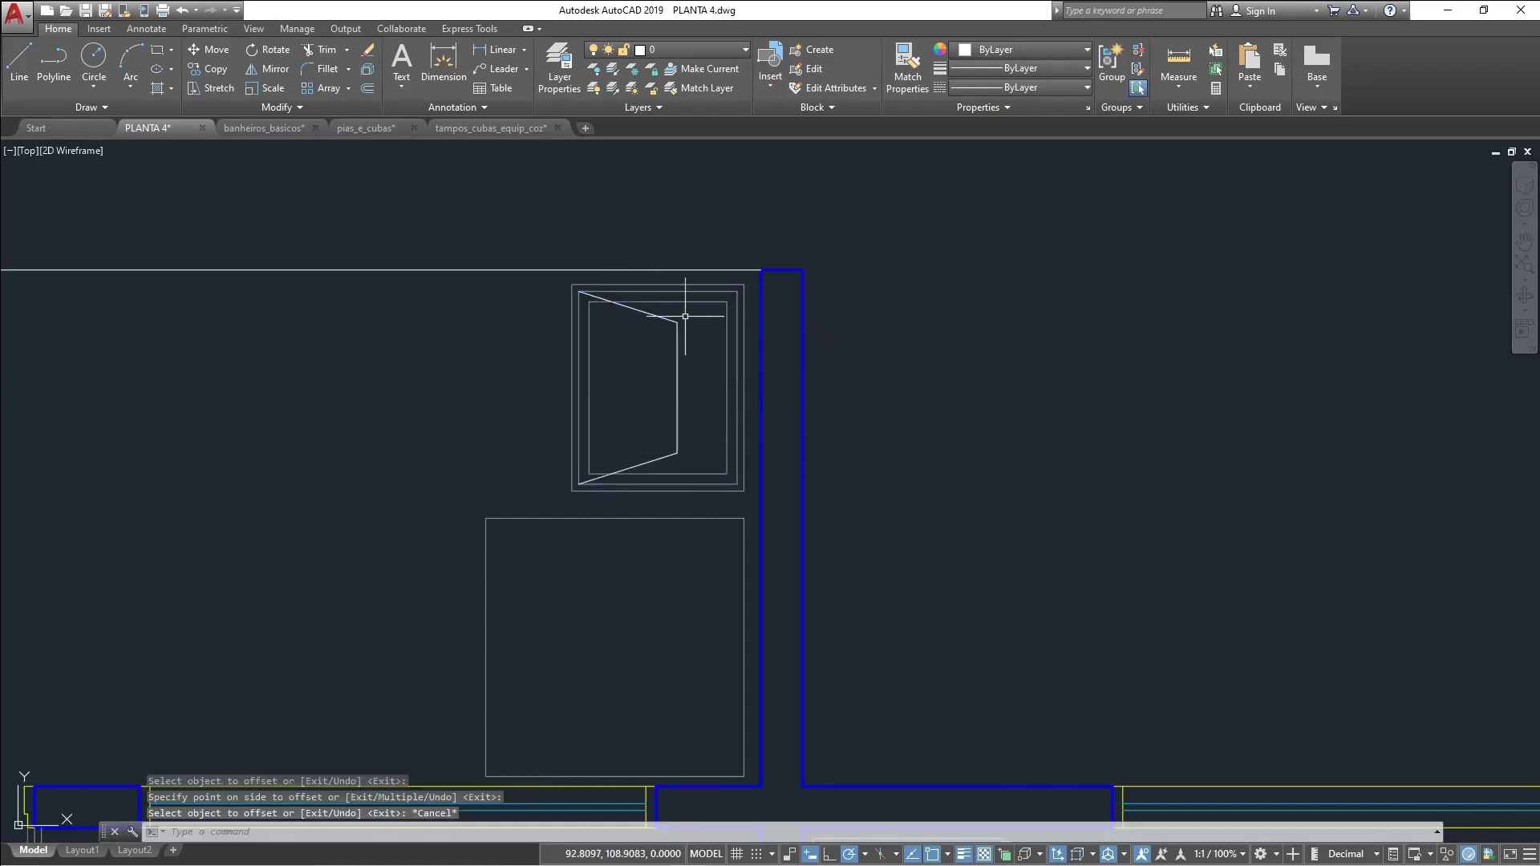
# Draw a horizontal line from the washboard's upper end to the innermost rectangle's right side and mirror it to the lower end
pyautogui.scroll(2, 686, 314)
pyautogui.write('tr l')
pyautogui.click(672, 327)
pyautogui.click(699, 327)
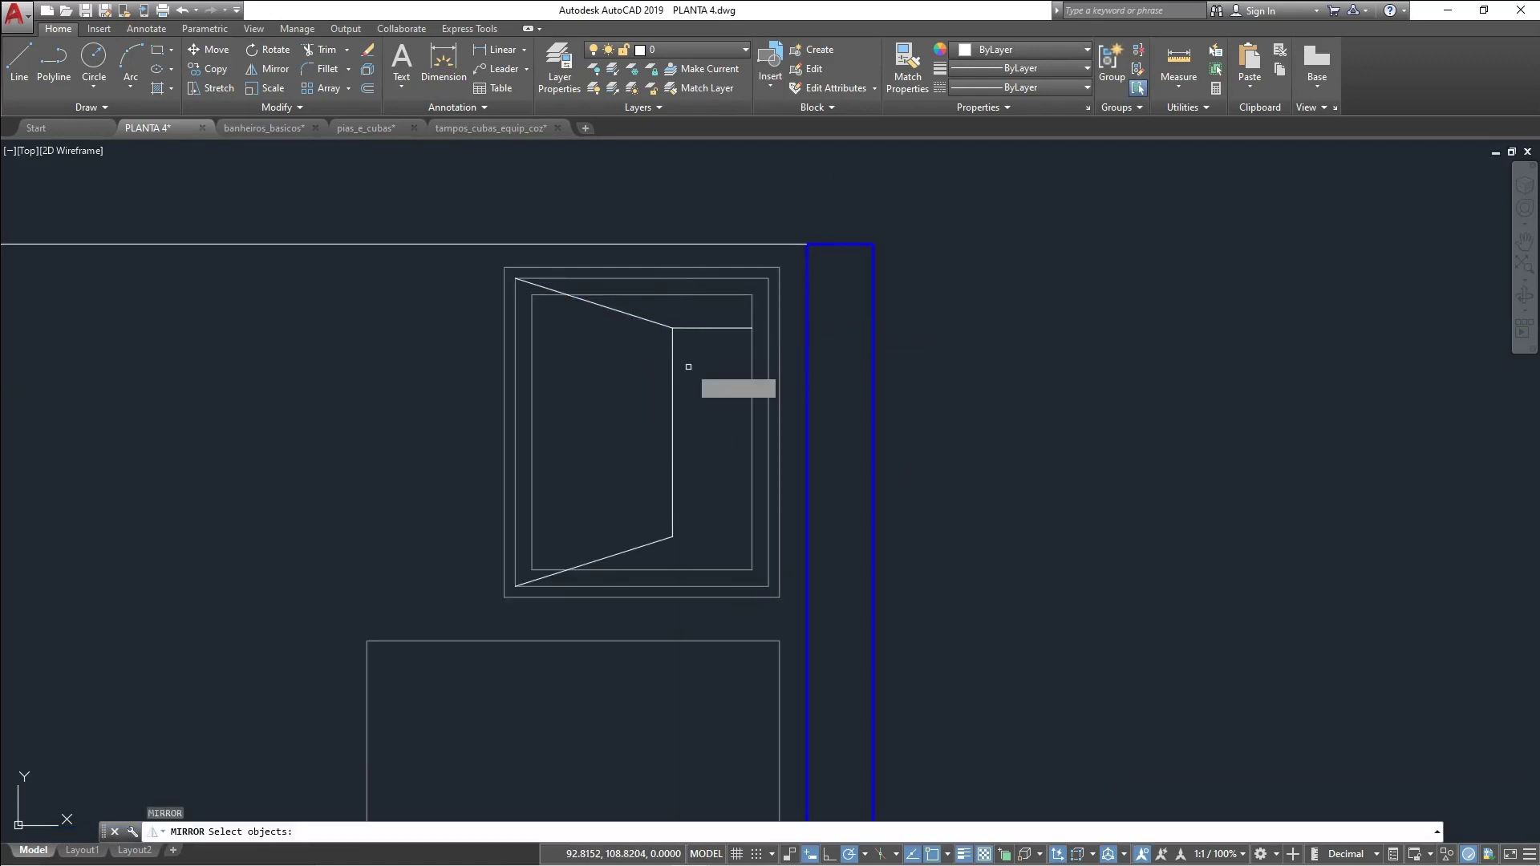
pyautogui.click(673, 432)
pyautogui.click(698, 434)
# Trim the innermost rectangle to its right side between the two horizontal lines and delete the leftover piece
pyautogui.write('tr')
pyautogui.click(768, 308)
pyautogui.press('Delete')
# Draw two slanted lines joining the basin bottom's right corners to the inner rectangle's upper and lower right corners
pyautogui.moveTo(684, 507)
pyautogui.mouseDown(button='middle')
pyautogui.moveTo(701, 478)
pyautogui.moveTo(694, 513)
pyautogui.mouseUp(button='middle')
pyautogui.write('l')
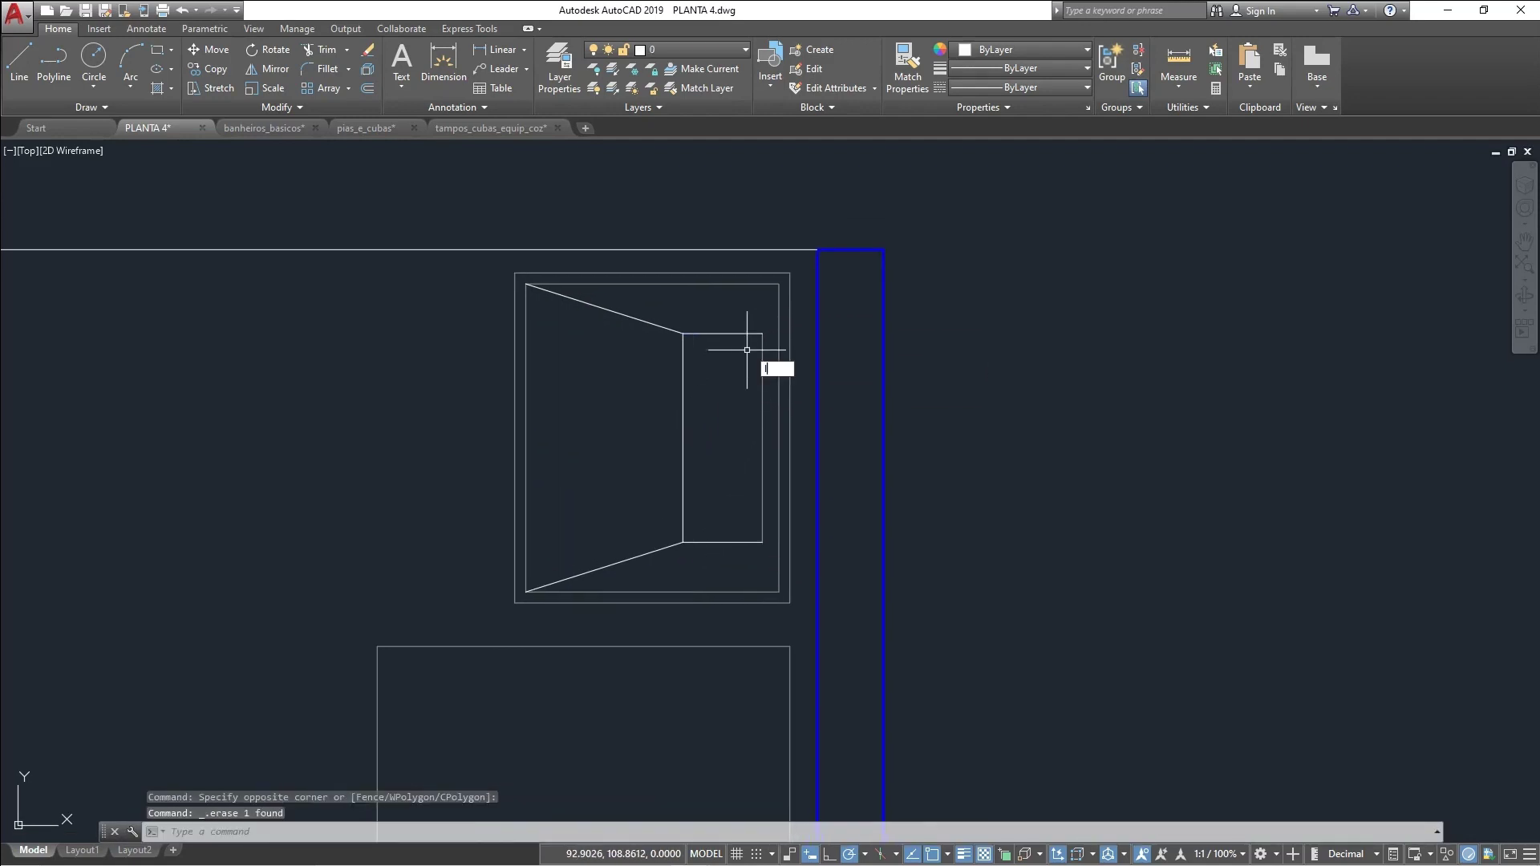
pyautogui.press('space')
pyautogui.click(763, 334)
pyautogui.click(779, 284)
pyautogui.press('Escape')
pyautogui.write('l')
pyautogui.click(762, 542)
pyautogui.click(779, 592)
pyautogui.press('Escape')
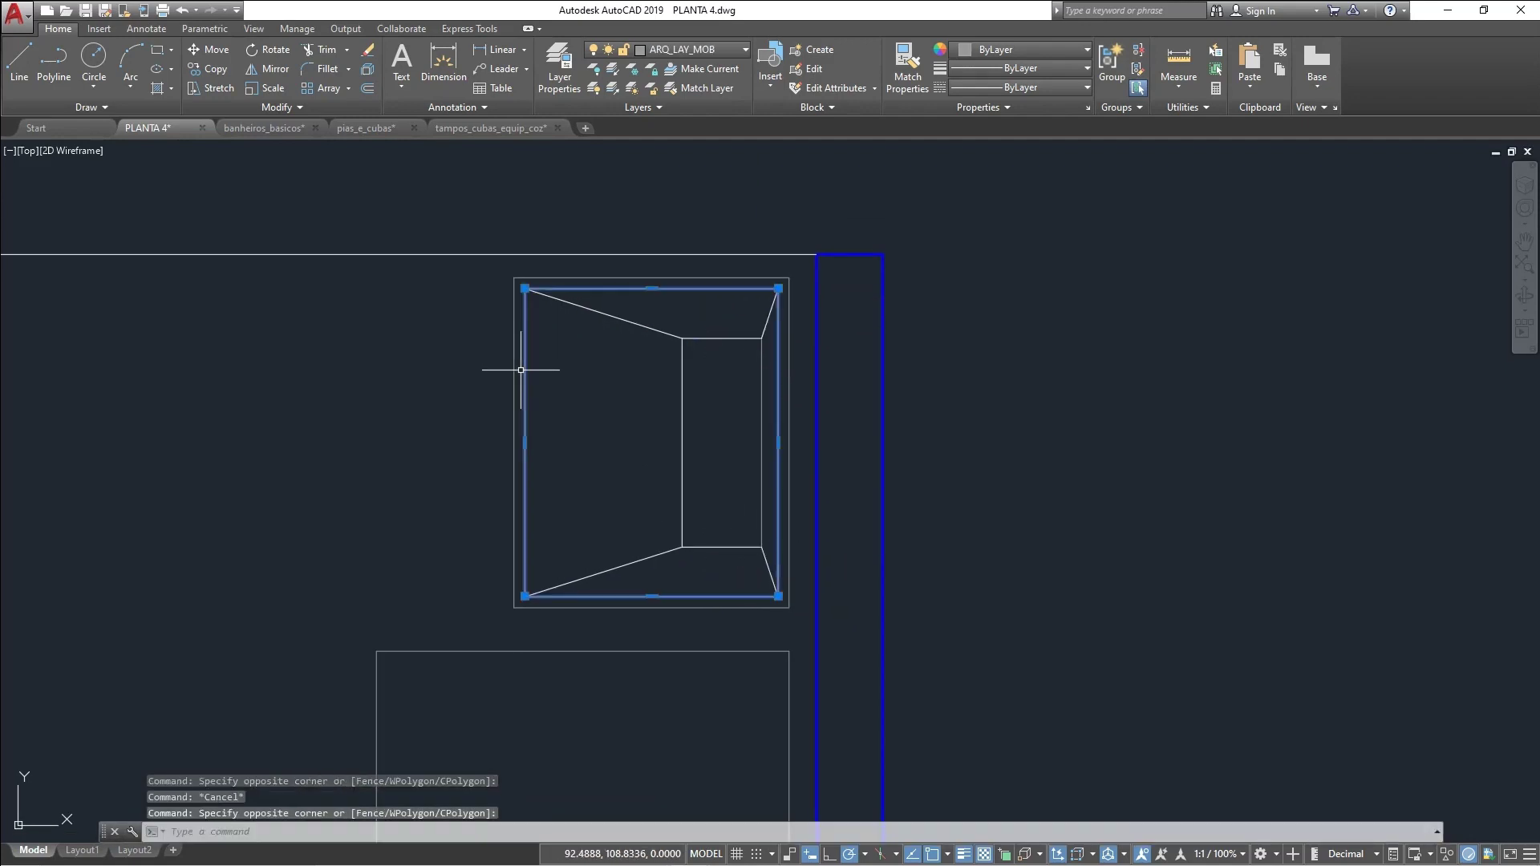
# Explode the tank's inner rectangle and array-copy its left edge rightward as 10 lines spaced .03
pyautogui.write('cp')
pyautogui.click(525, 403)
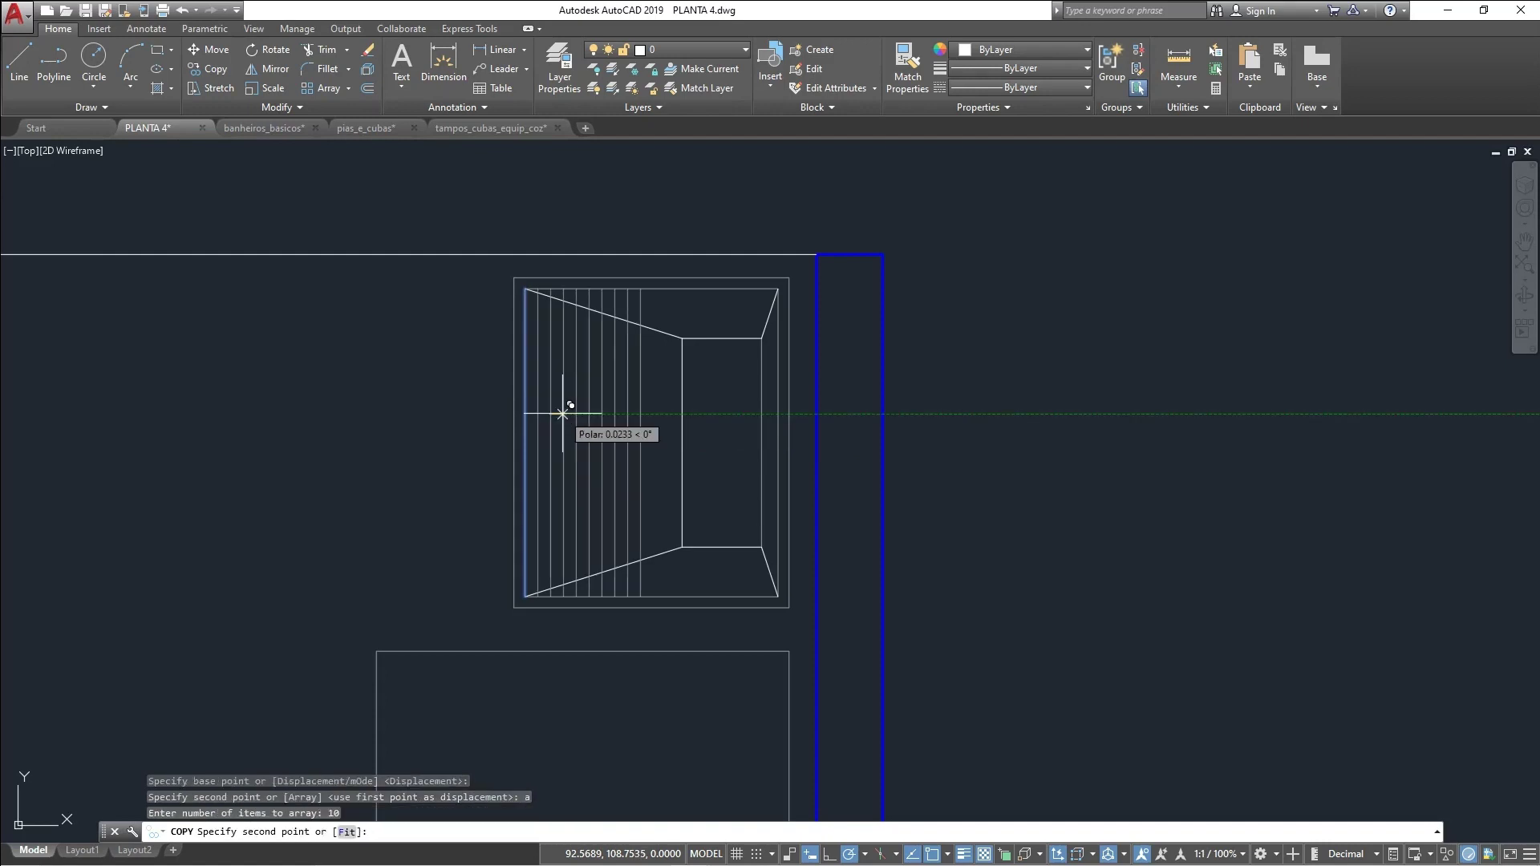
pyautogui.write('.03  tr')
# Trim the arrayed washboard lines at the upper and lower slanted lines
pyautogui.click(667, 334)
pyautogui.click(663, 552)
pyautogui.press('space')
pyautogui.click(694, 572)
pyautogui.click(533, 602)
pyautogui.scroll(2, 556, 596)
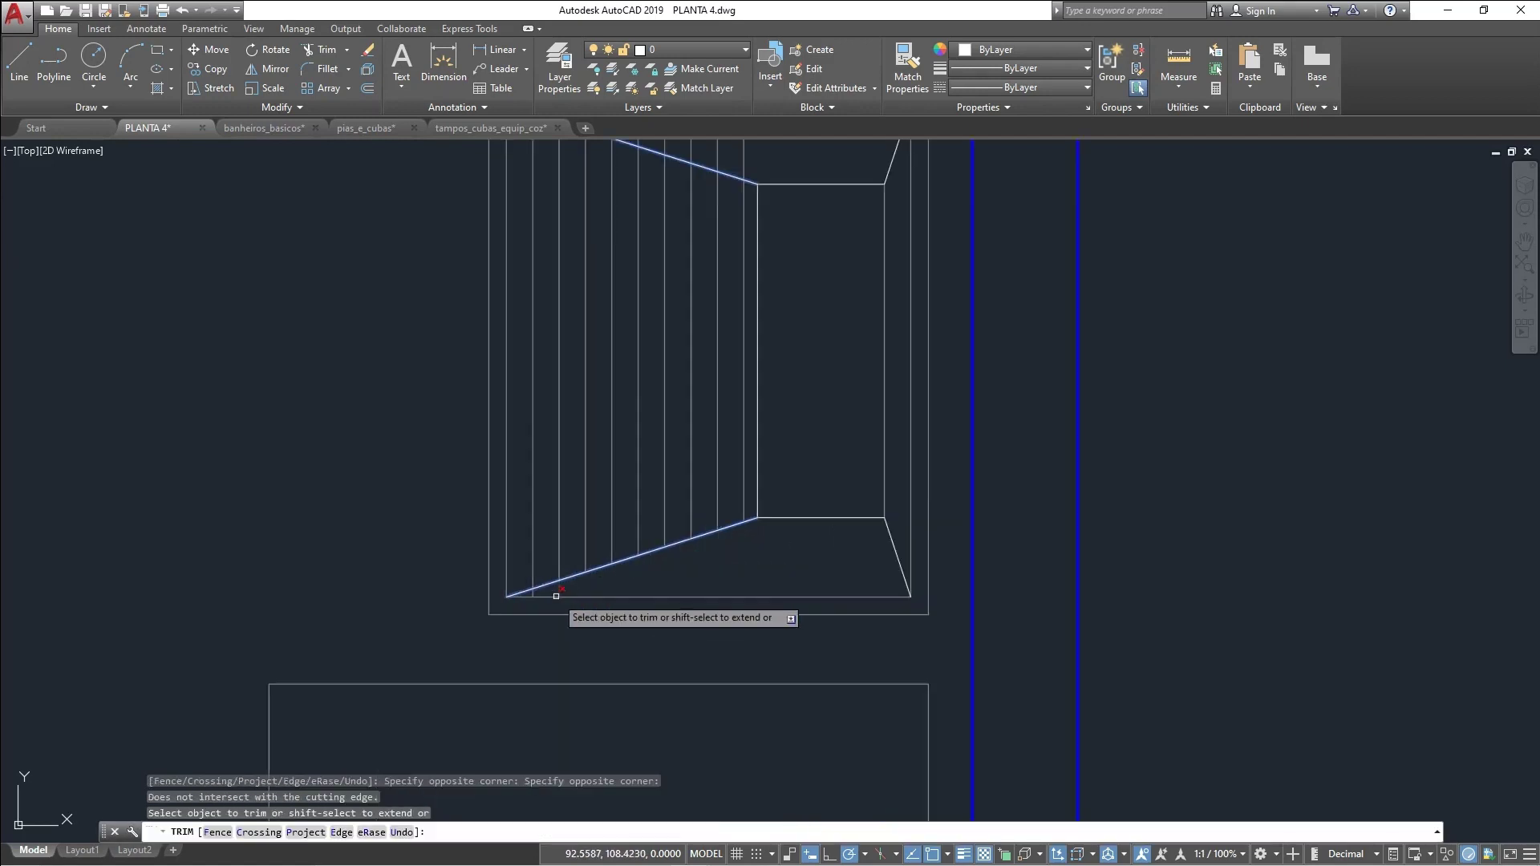
pyautogui.click(532, 594)
pyautogui.moveTo(695, 353); pyautogui.dragTo(694, 522, button='middle')
pyautogui.click(742, 308)
pyautogui.press('Escape')
# Fillet the left corners of the tank's outer and inner outlines with radius .03 and put the tank's lines on layer 0
pyautogui.scroll(-2, 749, 273)
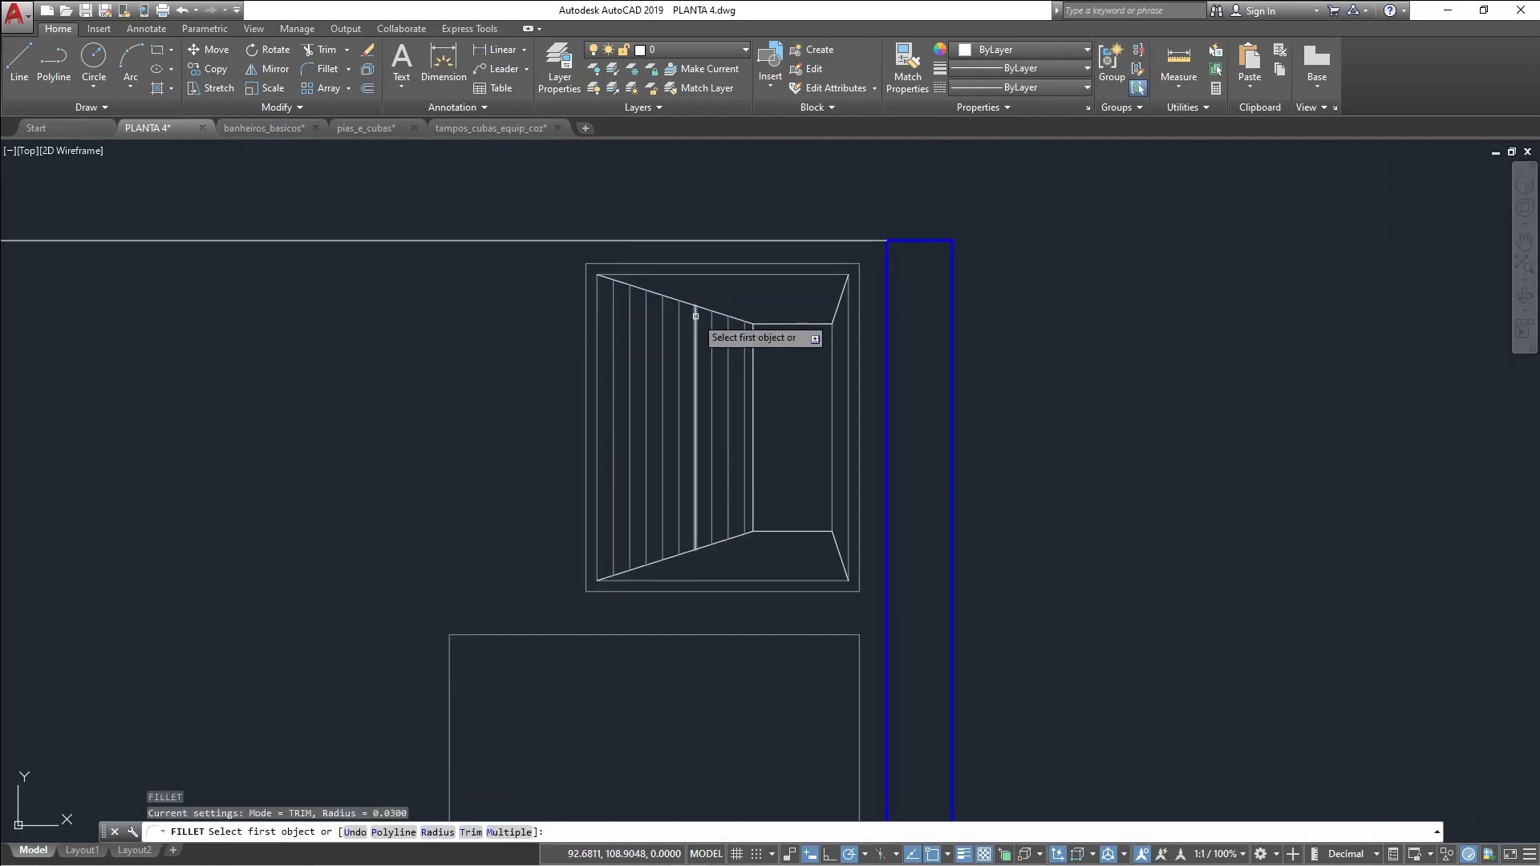
pyautogui.click(606, 264)
pyautogui.scroll(2, 606, 264)
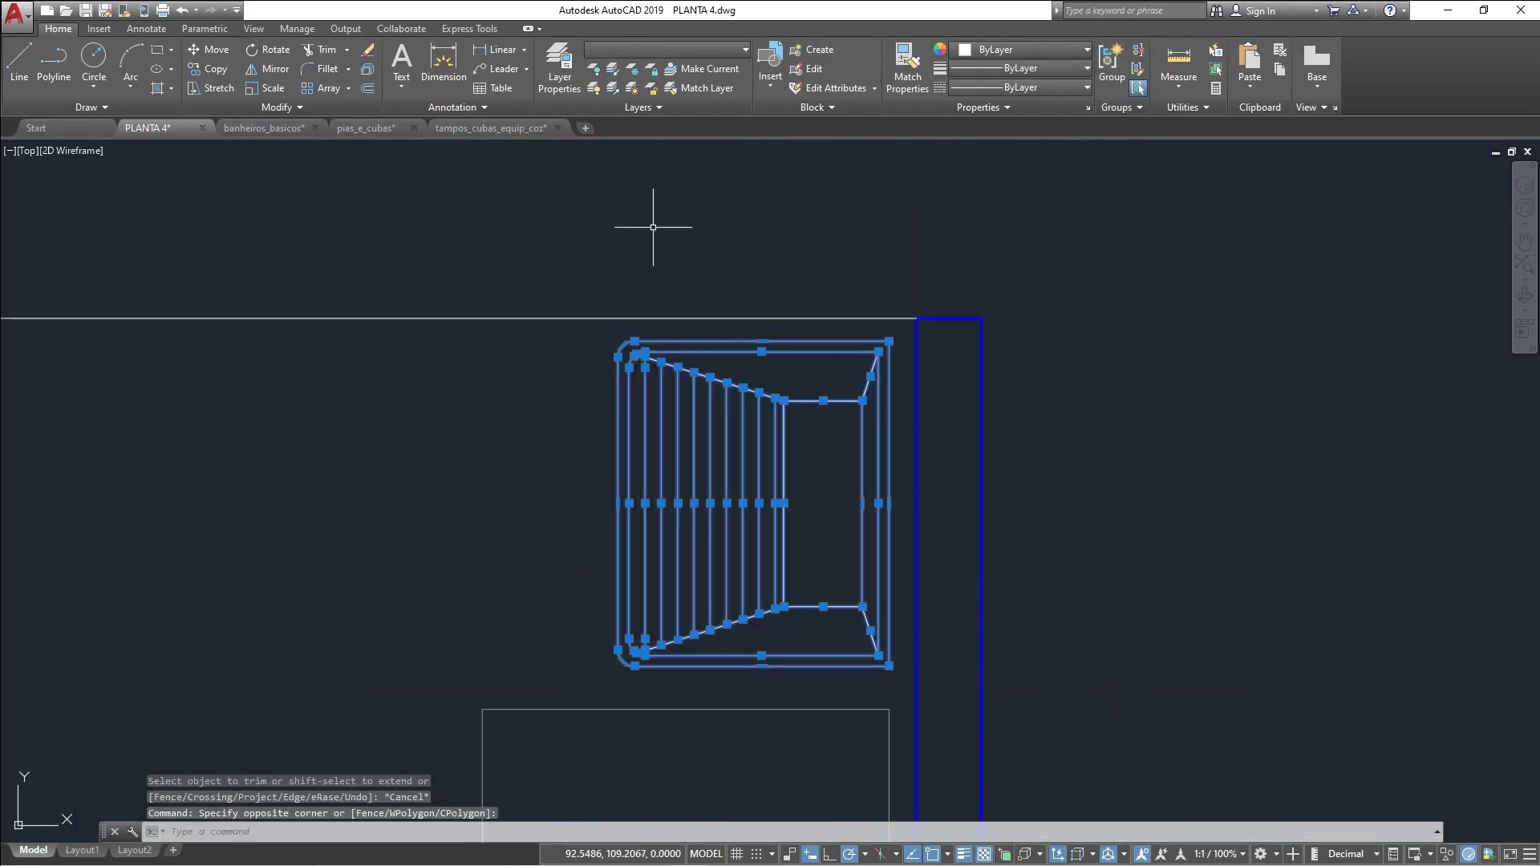
pyautogui.click(690, 50)
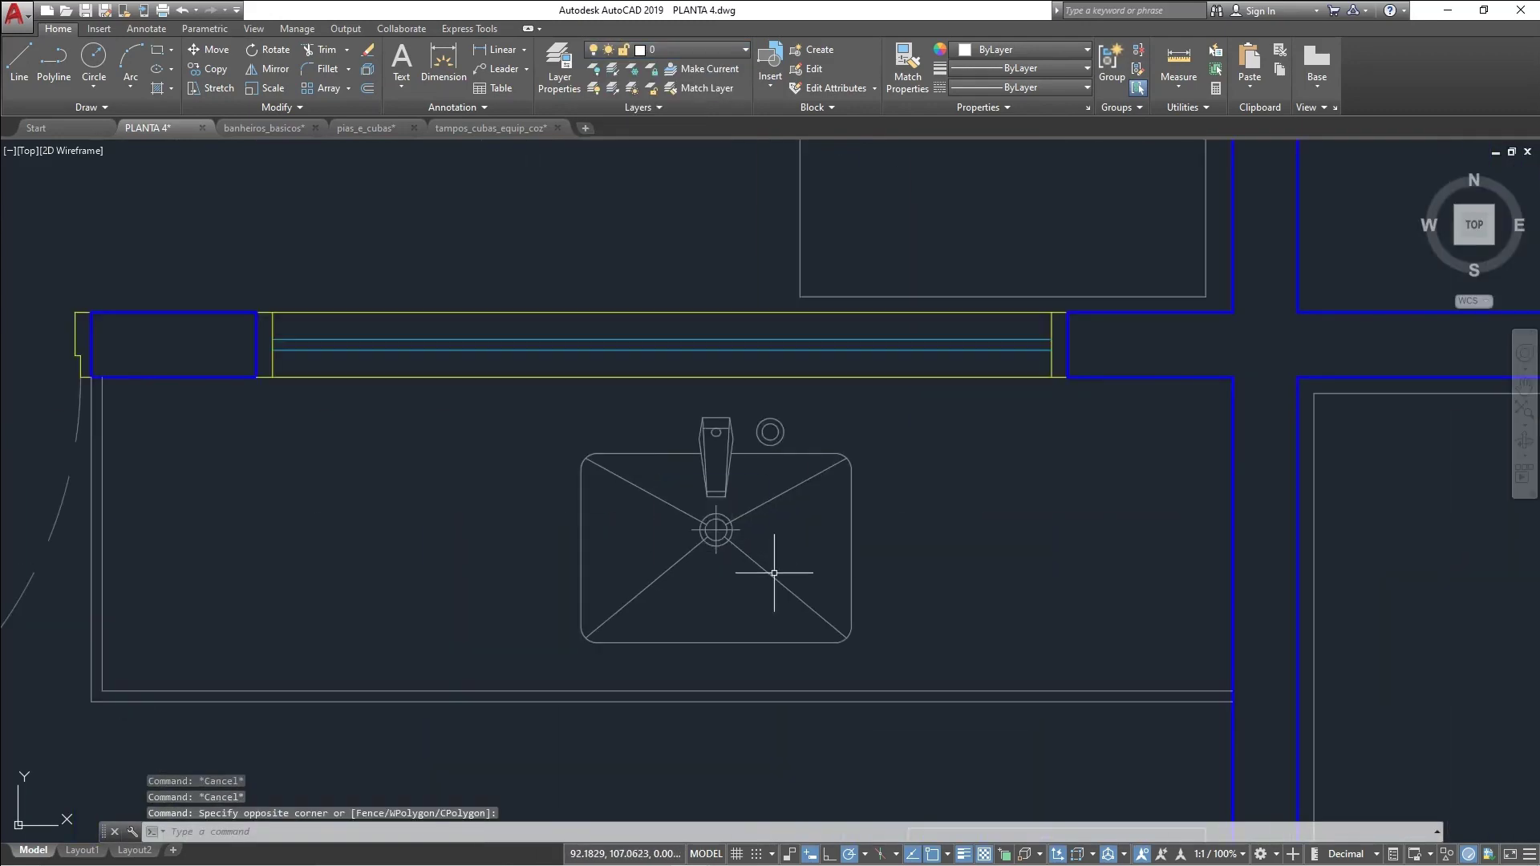
# Copy the kitchen sink to the empty space beside the tank and explode the copy
pyautogui.click(784, 556)
pyautogui.scroll(-4, 784, 557)
pyautogui.press('Escape')
# Copy the faucet and drain from the exploded sink into the tank's basin, using the drain's centre as base point
pyautogui.click(547, 209)
pyautogui.click(680, 464)
pyautogui.write('co')
pyautogui.click(633, 412)
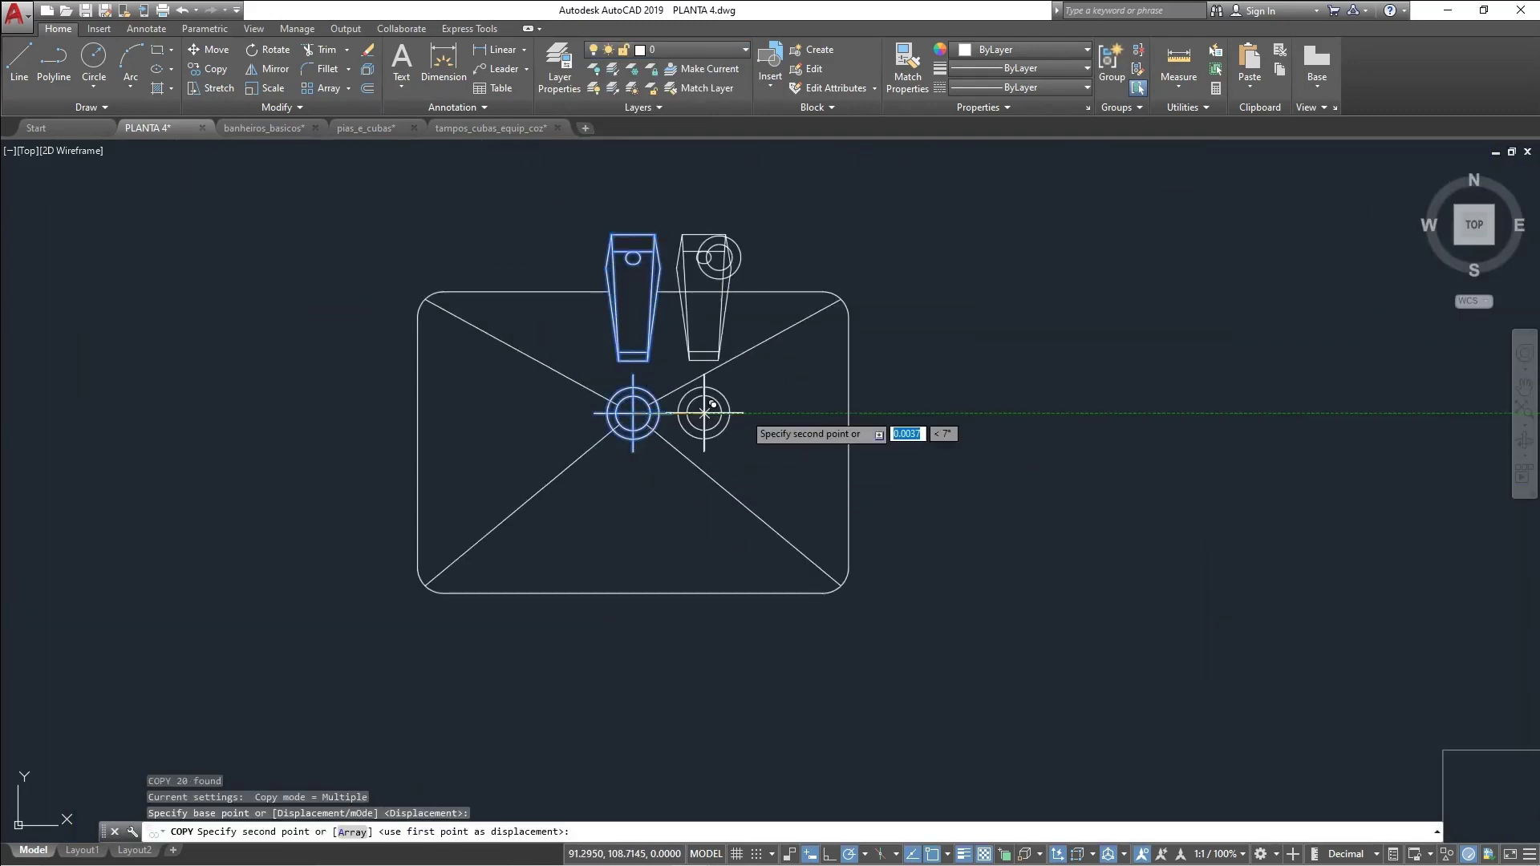
pyautogui.click(871, 365)
pyautogui.press('Escape')
# Rotate the copied faucet and drain about the drain's centre so the faucet sits on the wall side
pyautogui.click(935, 437)
pyautogui.write('ro')
pyautogui.click(870, 365)
pyautogui.click(871, 441)
# Move the faucet away from the wall onto the tank's right edge
pyautogui.click(864, 325)
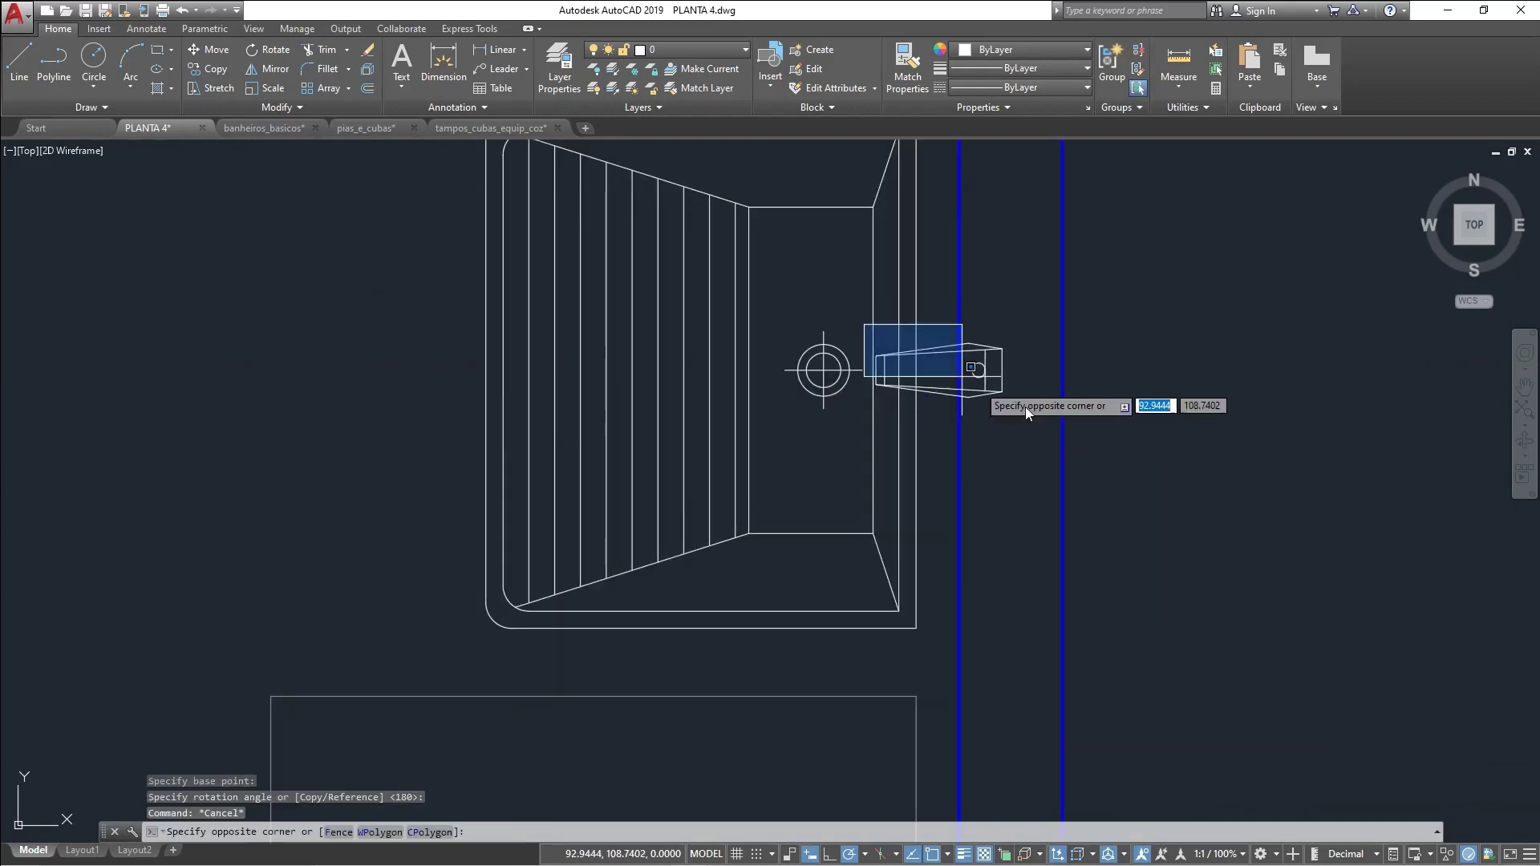
pyautogui.click(1023, 417)
pyautogui.write('m')
pyautogui.click(984, 393)
pyautogui.click(900, 392)
# Delete all the faucet's lines from the tank, keeping only the drain
pyautogui.scroll(4, 911, 390)
pyautogui.press('Delete')
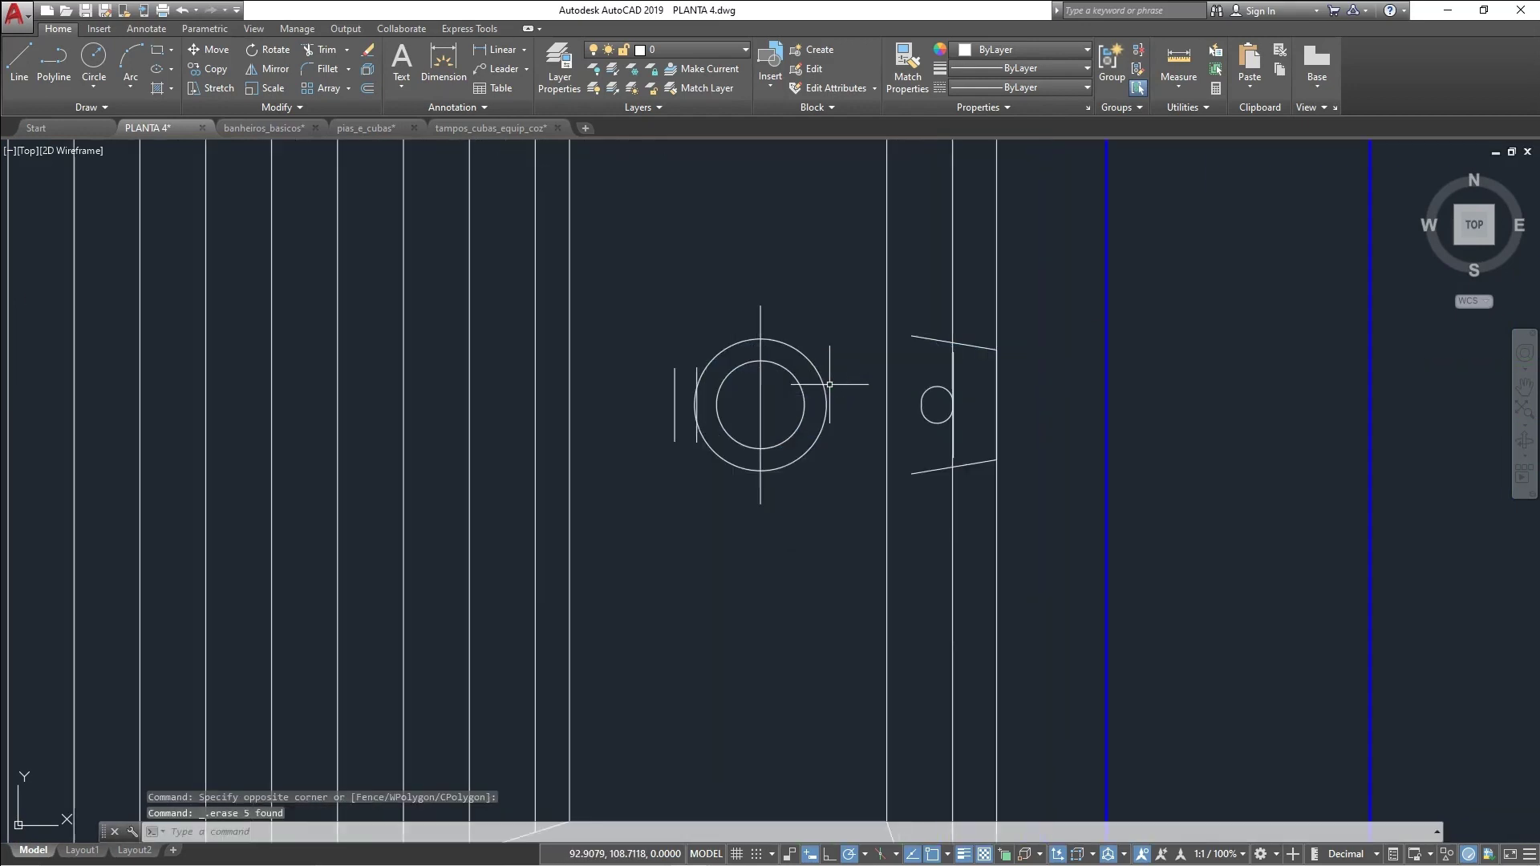
pyautogui.press('Delete')
pyautogui.click(880, 337)
pyautogui.click(1097, 568)
pyautogui.press('Delete')
# Delete the leftover exploded sink copy beside the tank
pyautogui.scroll(-8, 852, 513)
pyautogui.press('Escape')
pyautogui.click(161, 401)
pyautogui.click(449, 610)
pyautogui.press('Delete')
# Define the tank with its drain as a block named tanque, with the base point on its right edge's midpoint
pyautogui.click(674, 369)
pyautogui.click(884, 617)
pyautogui.write('b tanqu')
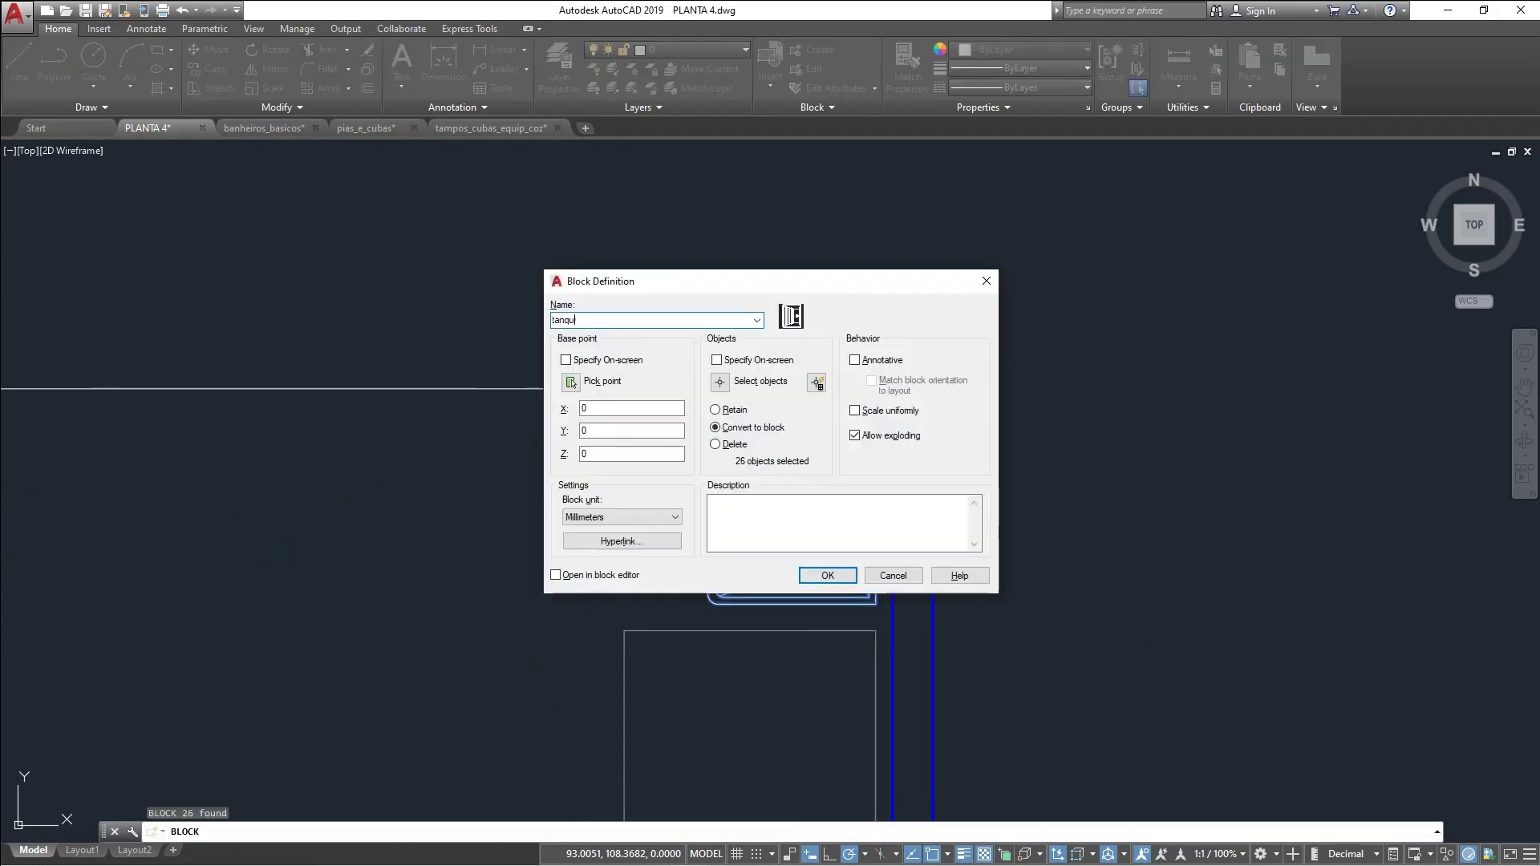
pyautogui.click(570, 382)
pyautogui.click(876, 503)
pyautogui.click(828, 575)
# Match the tank block's properties to those of the square appliance below it
pyautogui.write('ma')
pyautogui.click(790, 632)
pyautogui.press('Escape')
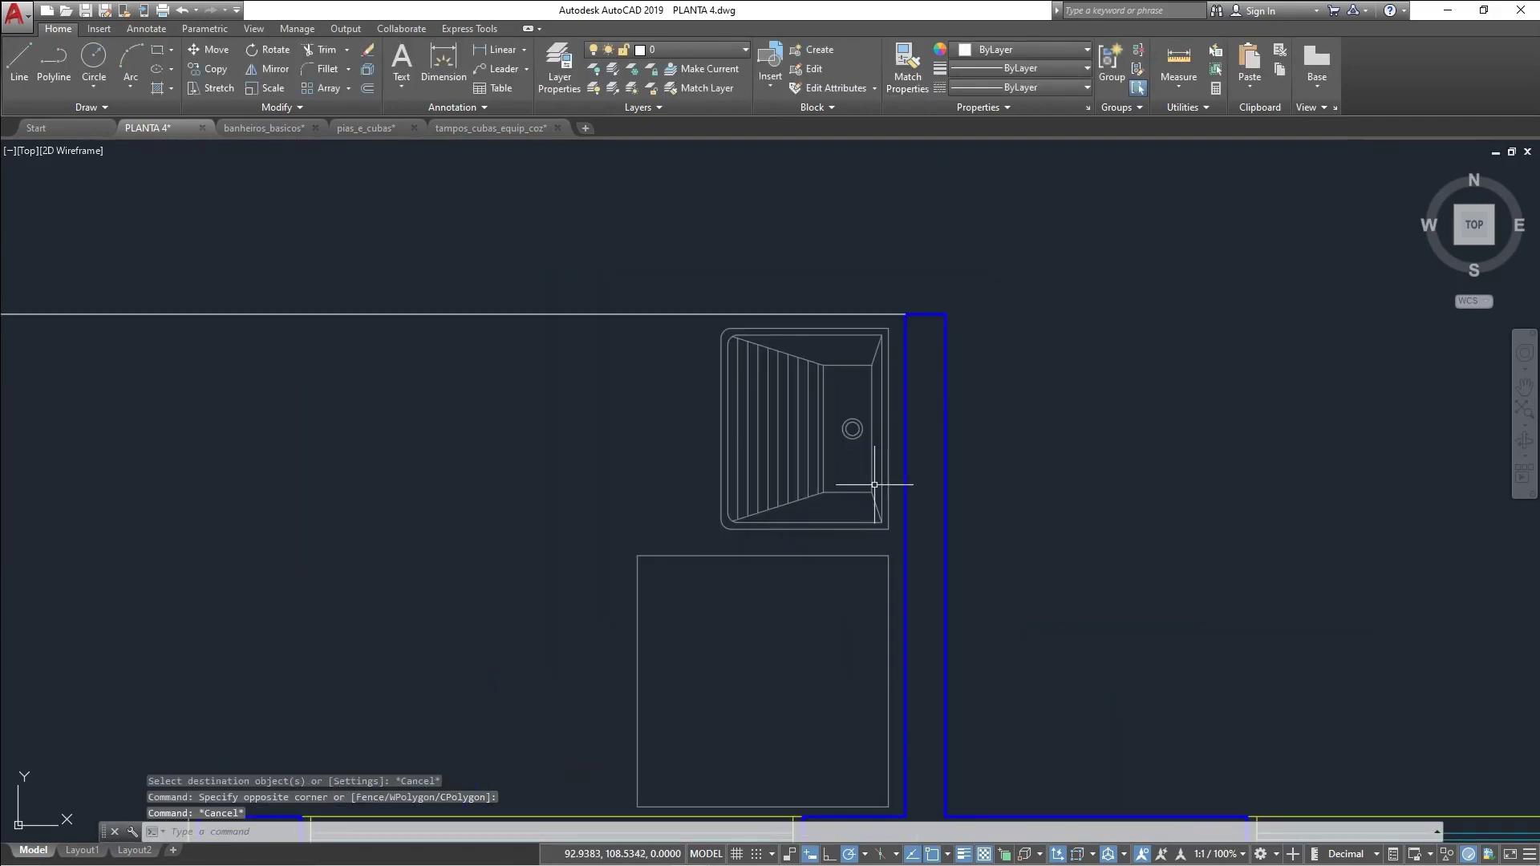
# Move the tank block from its right edge's midpoint against the service area's wall
pyautogui.write('m')
pyautogui.click(889, 428)
pyautogui.press('Escape')
pyautogui.press('Escape')
pyautogui.scroll(-8, 917, 421)
pyautogui.scroll(2, 631, 450)
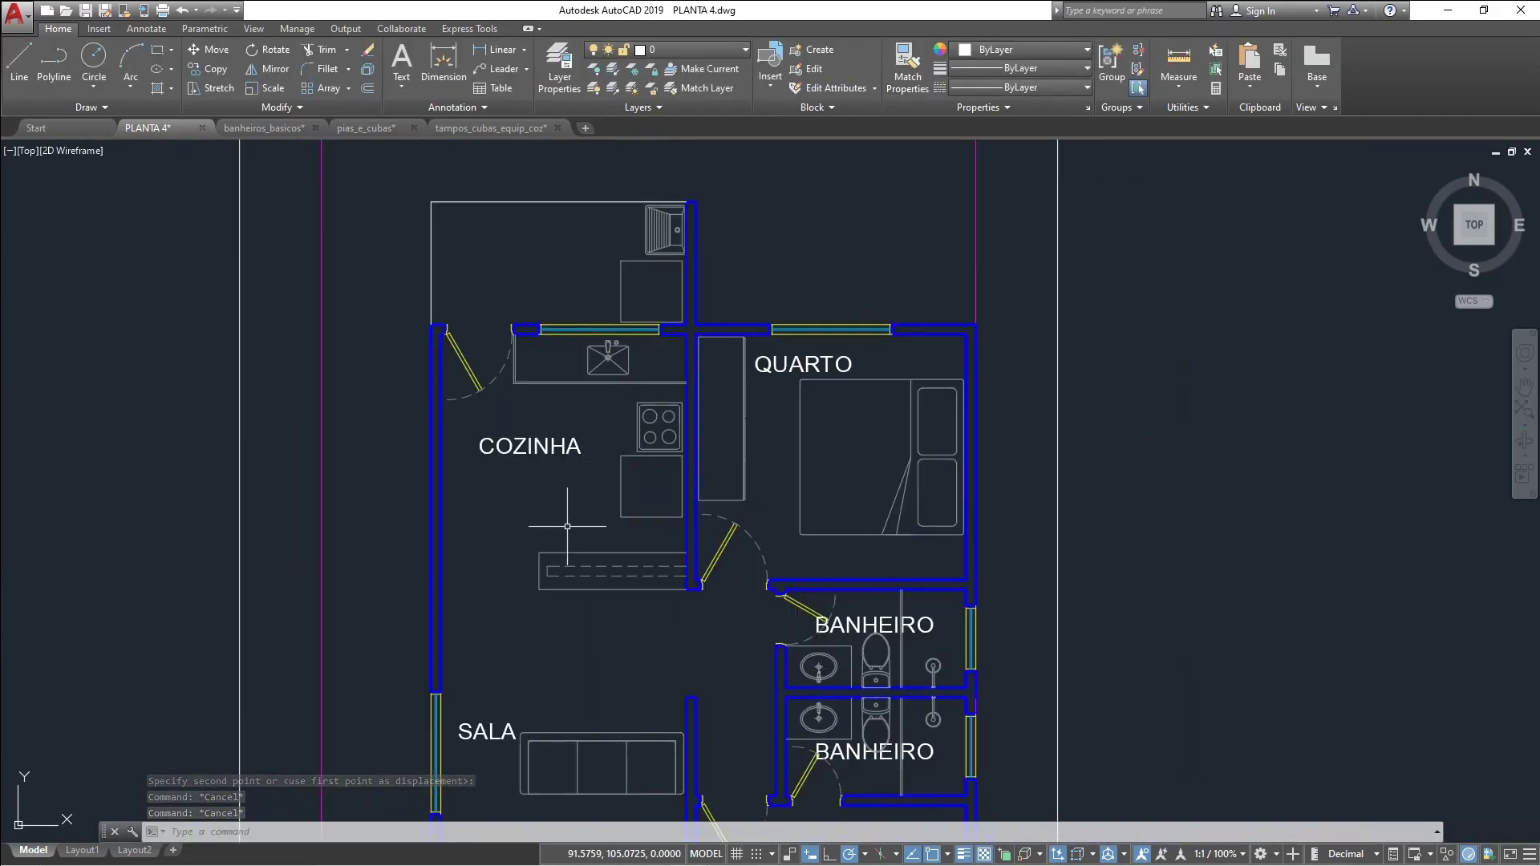
# Look over the furnished plan from the service area through the living room and bathrooms to the suite
pyautogui.moveTo(625, 331); pyautogui.dragTo(743, 385, button='middle')
pyautogui.scroll(4, 665, 305)
pyautogui.scroll(-4, 743, 385)
pyautogui.moveTo(704, 440); pyautogui.dragTo(749, 305, button='middle')
pyautogui.scroll(-2, 750, 303)
pyautogui.moveTo(704, 603); pyautogui.dragTo(737, 396, button='middle')
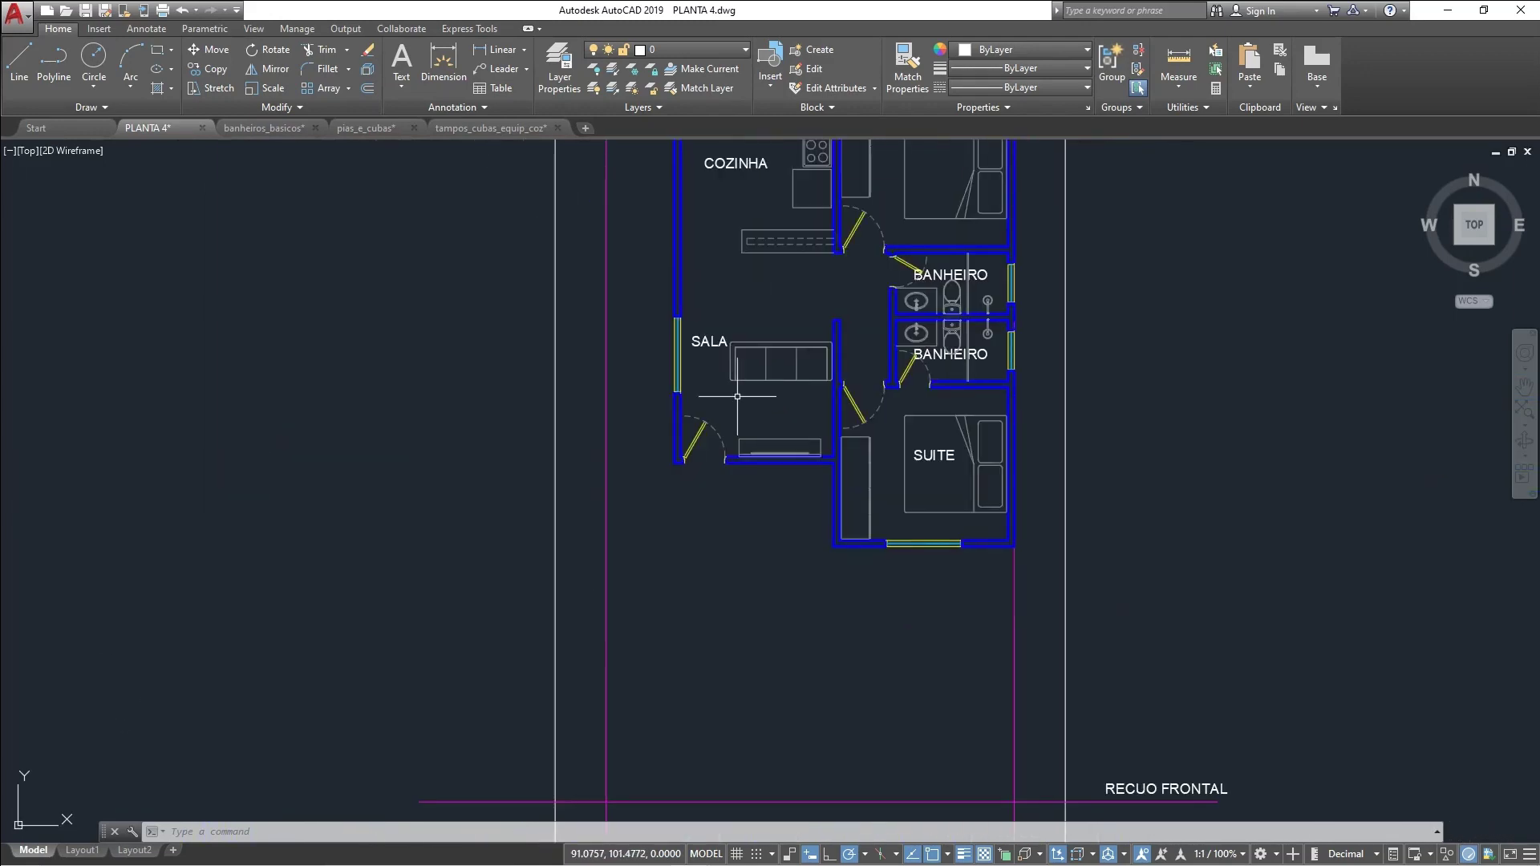
pyautogui.moveTo(798, 301); pyautogui.dragTo(769, 345, button='middle')
pyautogui.scroll(2, 769, 345)
pyautogui.moveTo(769, 346)
pyautogui.mouseDown(button='middle')
pyautogui.moveTo(711, 406)
pyautogui.moveTo(624, 356)
pyautogui.moveTo(629, 522)
pyautogui.moveTo(642, 461)
pyautogui.mouseUp(button='middle')
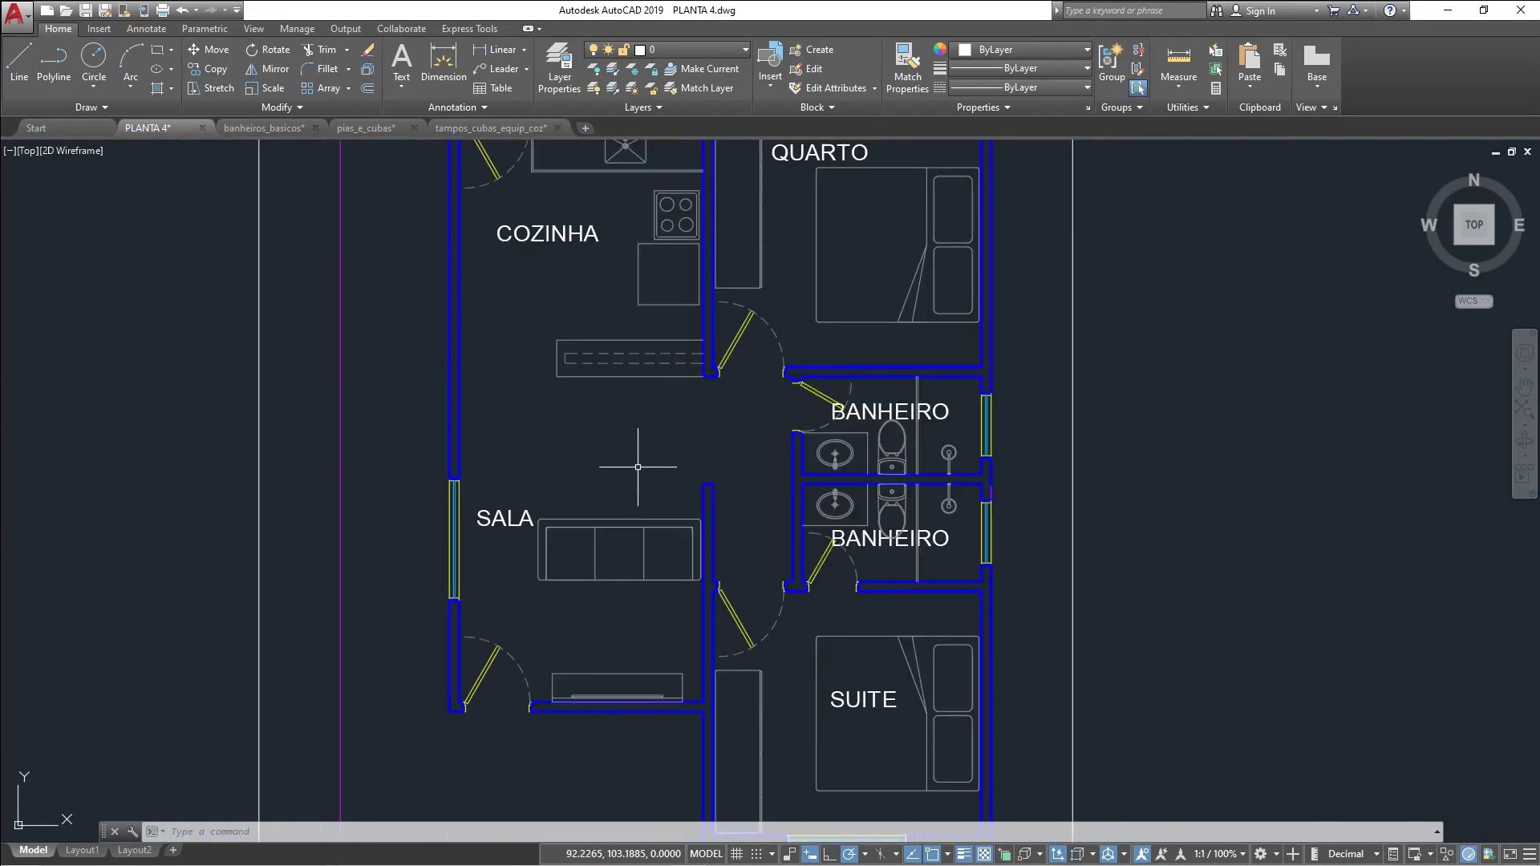
pyautogui.moveTo(598, 395); pyautogui.dragTo(634, 451, button='middle')
# Draw a nearly round ellipse as a chair seat at the kitchen counter's lower edge, near its free end
pyautogui.scroll(10, 632, 449)
pyautogui.press('Escape')
pyautogui.press('Escape')
pyautogui.press('Escape')
pyautogui.write('el')
pyautogui.press('Return')
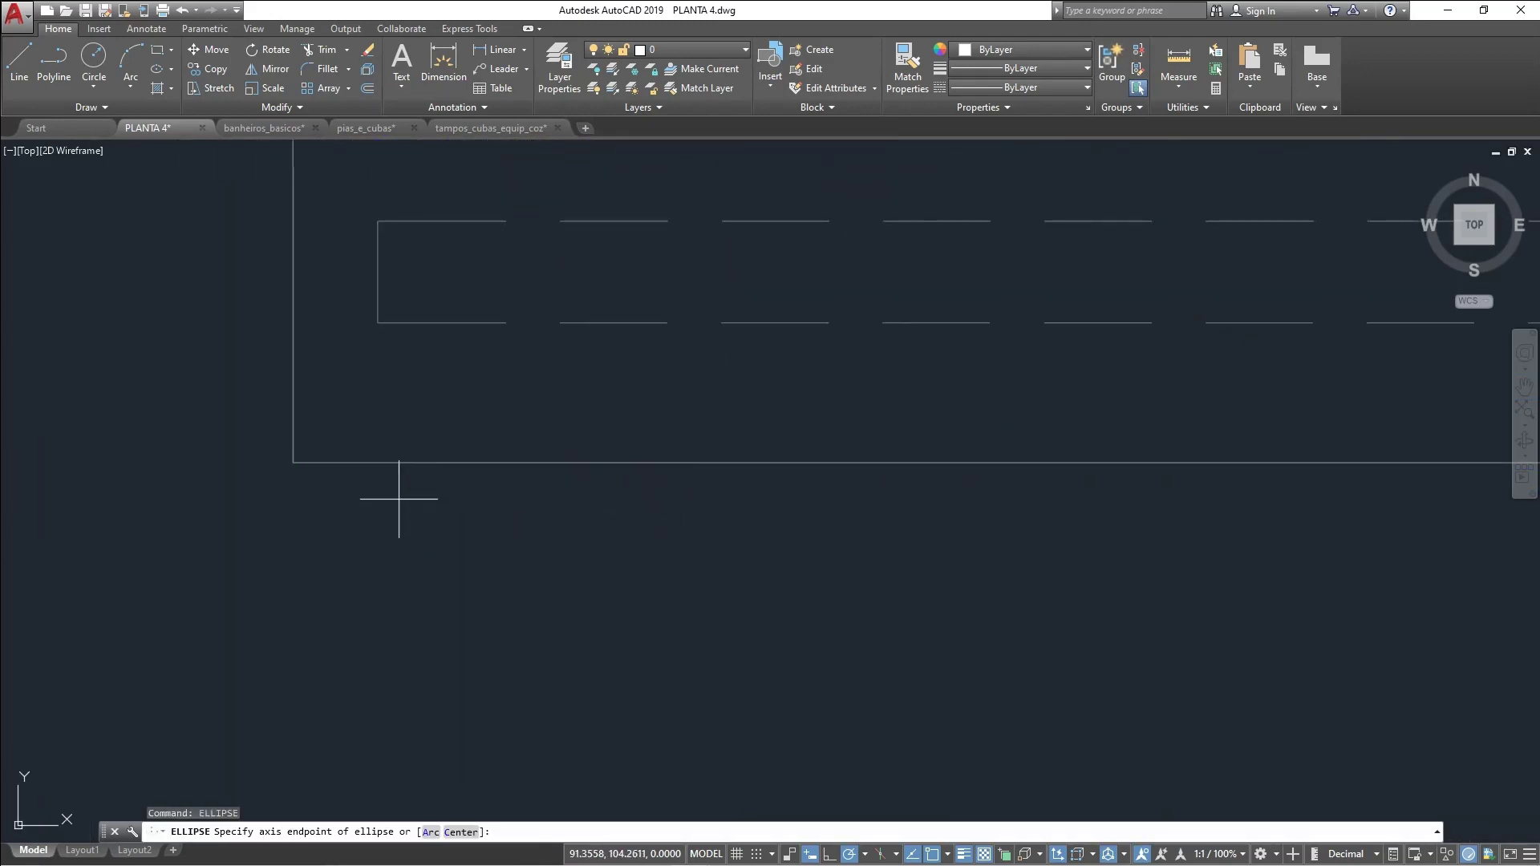
pyautogui.click(446, 591)
pyautogui.scroll(-4, 525, 488)
# Measure the seat and scale it by a factor of 1.6 about its centre
pyautogui.write('di')
pyautogui.click(513, 492)
pyautogui.write('sc')
pyautogui.click(513, 492)
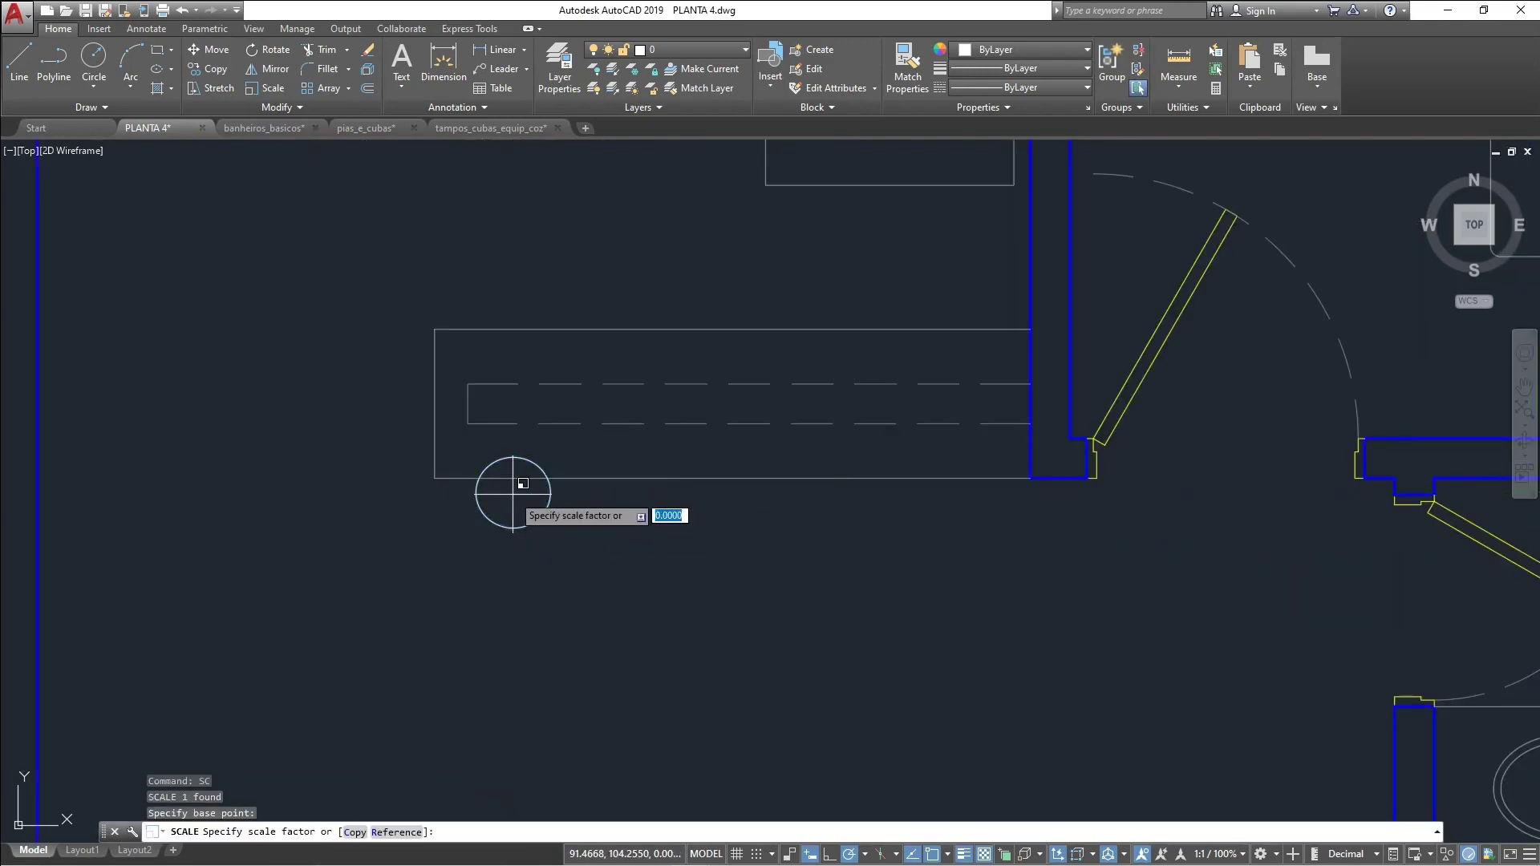
pyautogui.write('1.6')
pyautogui.press('Return')
# Draw a vertical guide line from the seat's centre to just below its outline
pyautogui.moveTo(525, 520); pyautogui.dragTo(551, 465, button='middle')
pyautogui.write('l')
pyautogui.click(540, 436)
pyautogui.click(540, 515)
pyautogui.press('Escape')
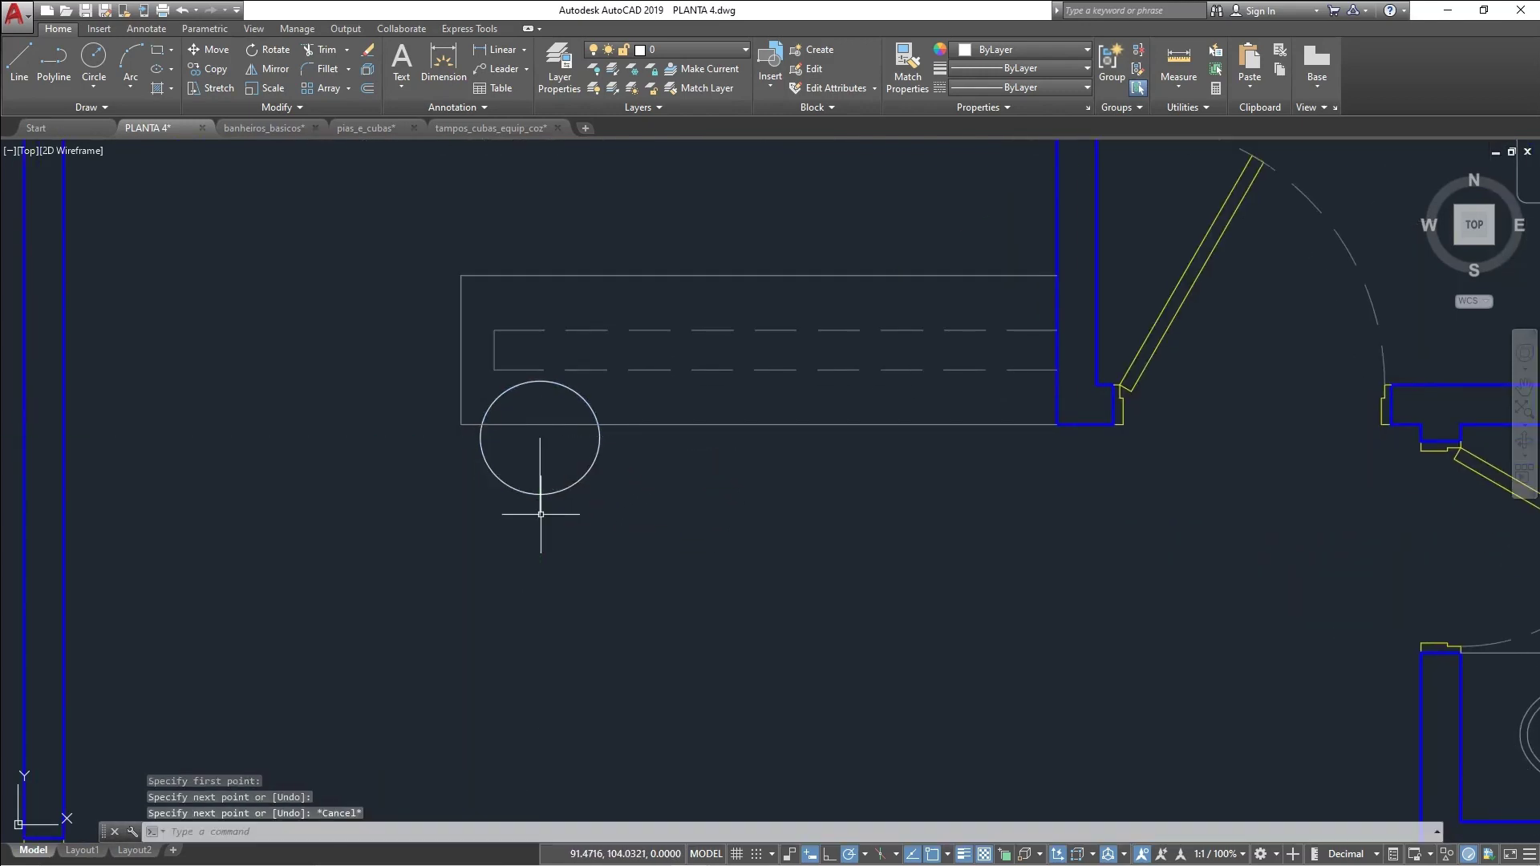
# Offset the guide line 0.05 to each side, delete it, and offset both copies outward by 0.02 as backrest supports
pyautogui.scroll(2, 543, 510)
pyautogui.write('o .05')
pyautogui.press('Escape')
pyautogui.click(538, 501)
pyautogui.press('Delete')
pyautogui.write('o')
pyautogui.click(657, 513)
pyautogui.write('.0')
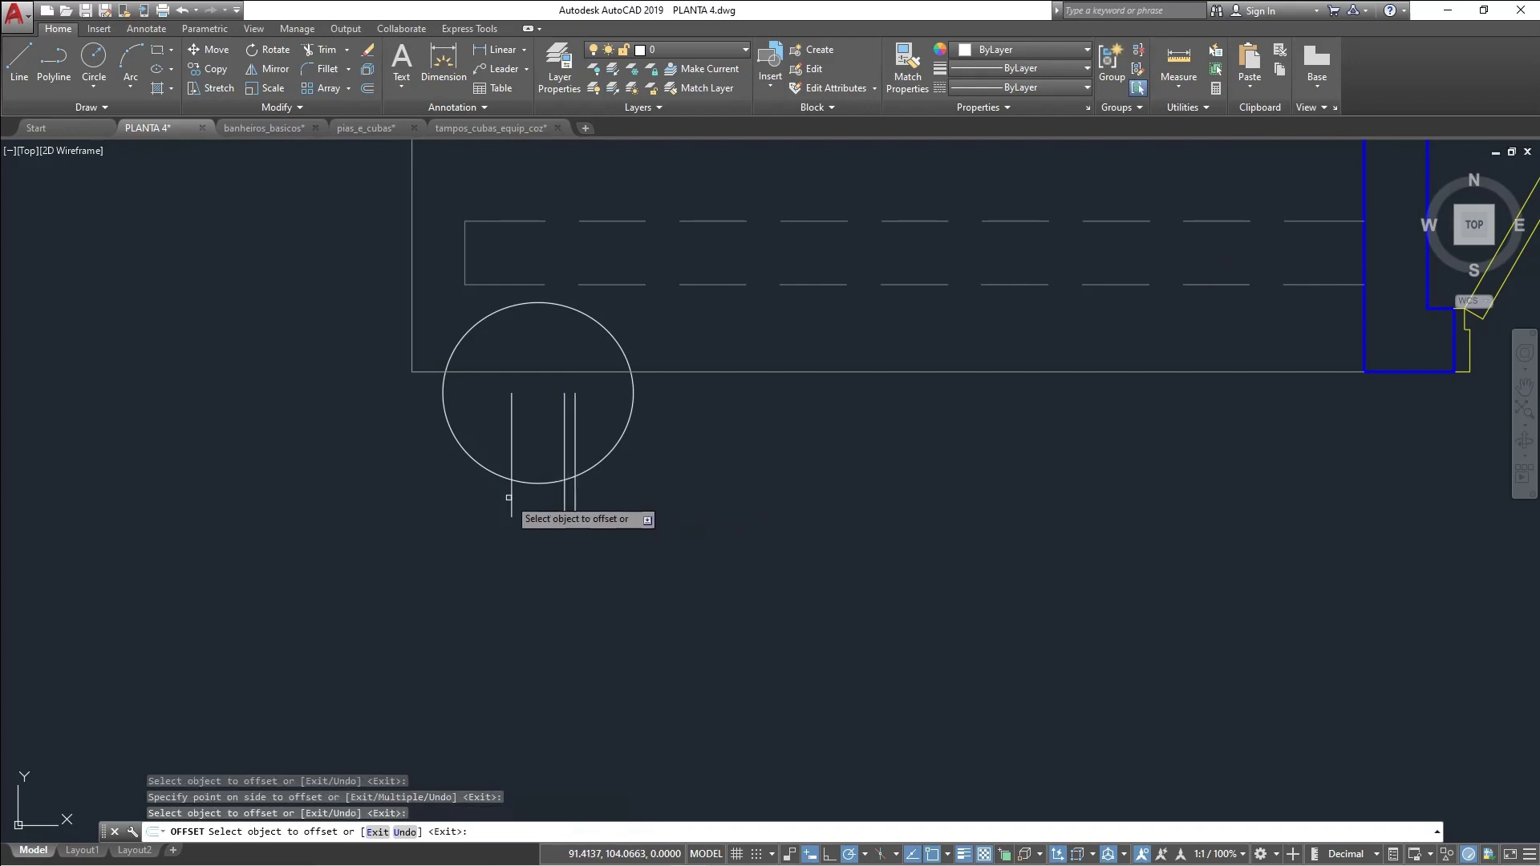
pyautogui.click(510, 498)
pyautogui.click(492, 499)
# Trim the support lines inside the seat and draw a thin rectangular bar across their lower ends
pyautogui.scroll(2, 515, 499)
pyautogui.write('tr rec')
pyautogui.click(526, 553)
pyautogui.click(644, 540)
pyautogui.press('Escape')
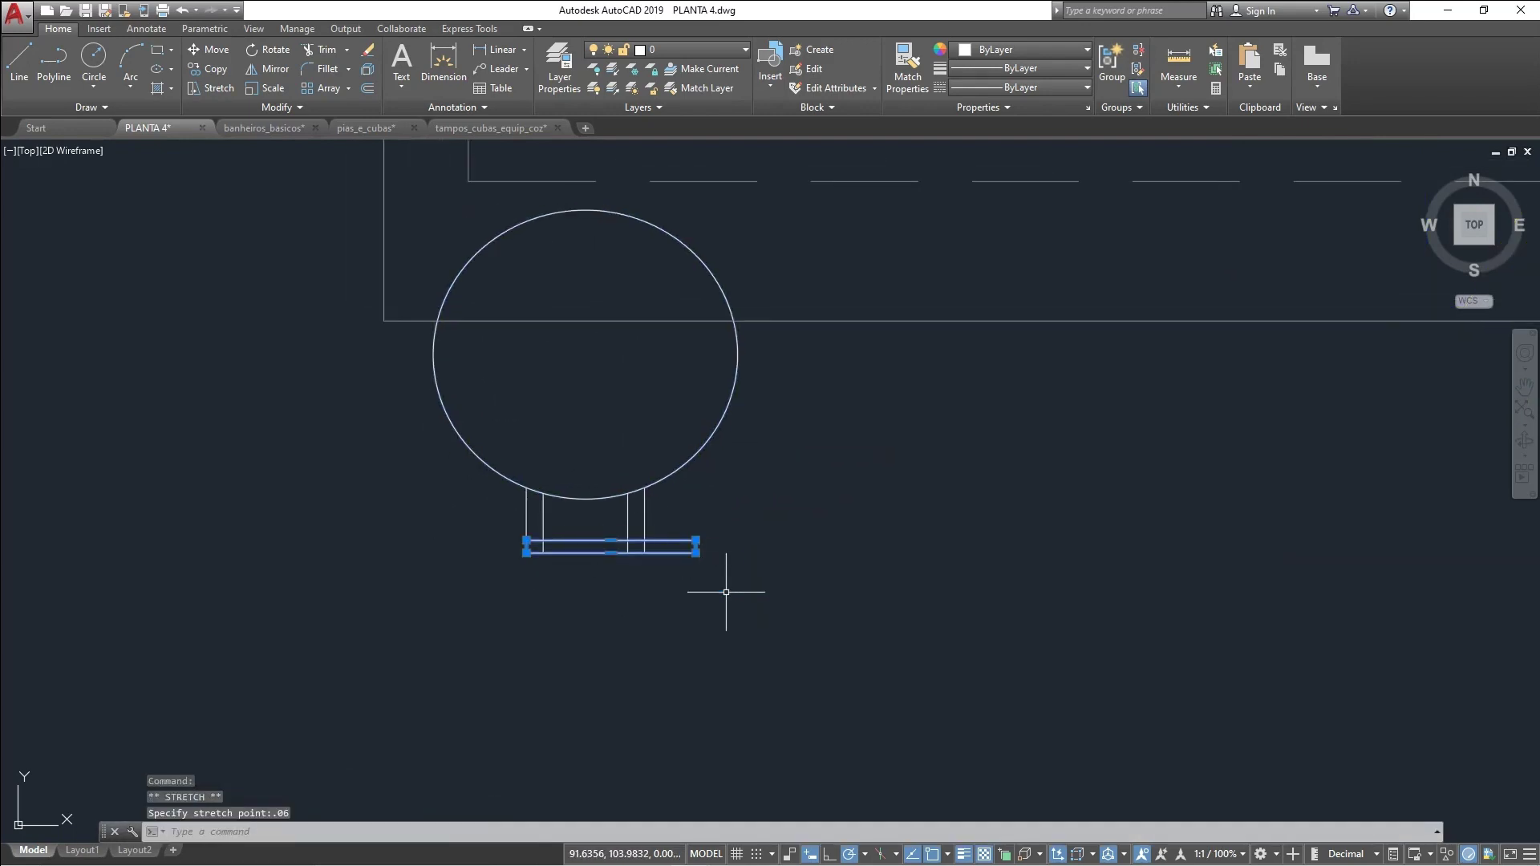
# Widen the bar evenly past both supports and stretch it closer to the seat
pyautogui.write('s')
pyautogui.click(396, 529)
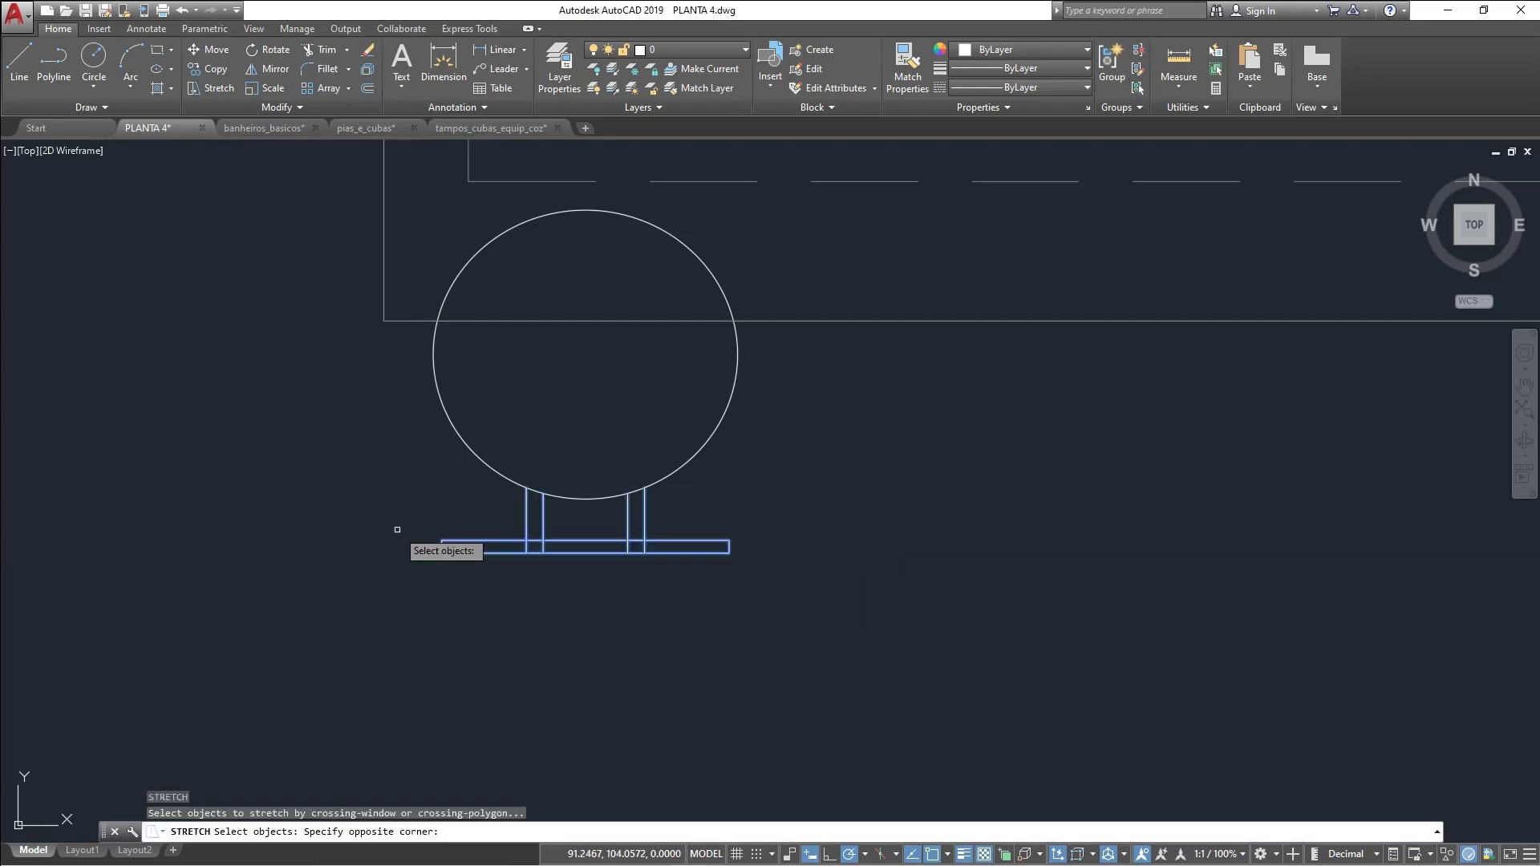
pyautogui.scroll(2, 614, 510)
pyautogui.write('s')
pyautogui.click(434, 567)
pyautogui.click(434, 537)
pyautogui.press('Escape')
pyautogui.scroll(-3, 731, 608)
pyautogui.scroll(4, 751, 613)
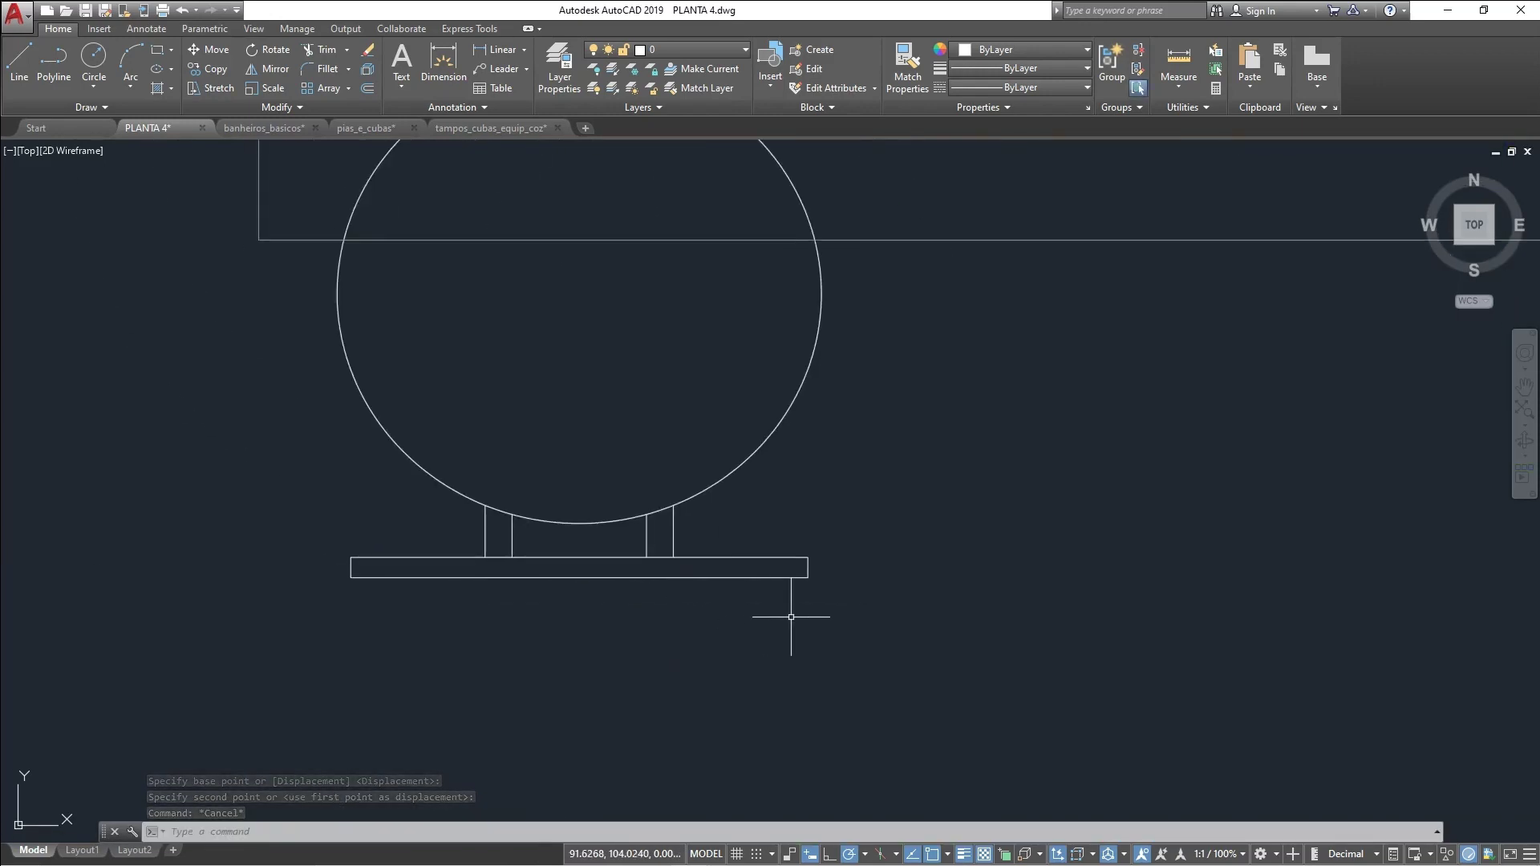
# Draw a 0.05 vertical line up from the bar's upper right corner and stretch that end inward by 0.02
pyautogui.write('l')
pyautogui.click(772, 591)
pyautogui.write('.05')
pyautogui.press('Return')
pyautogui.press('Escape')
pyautogui.click(846, 567)
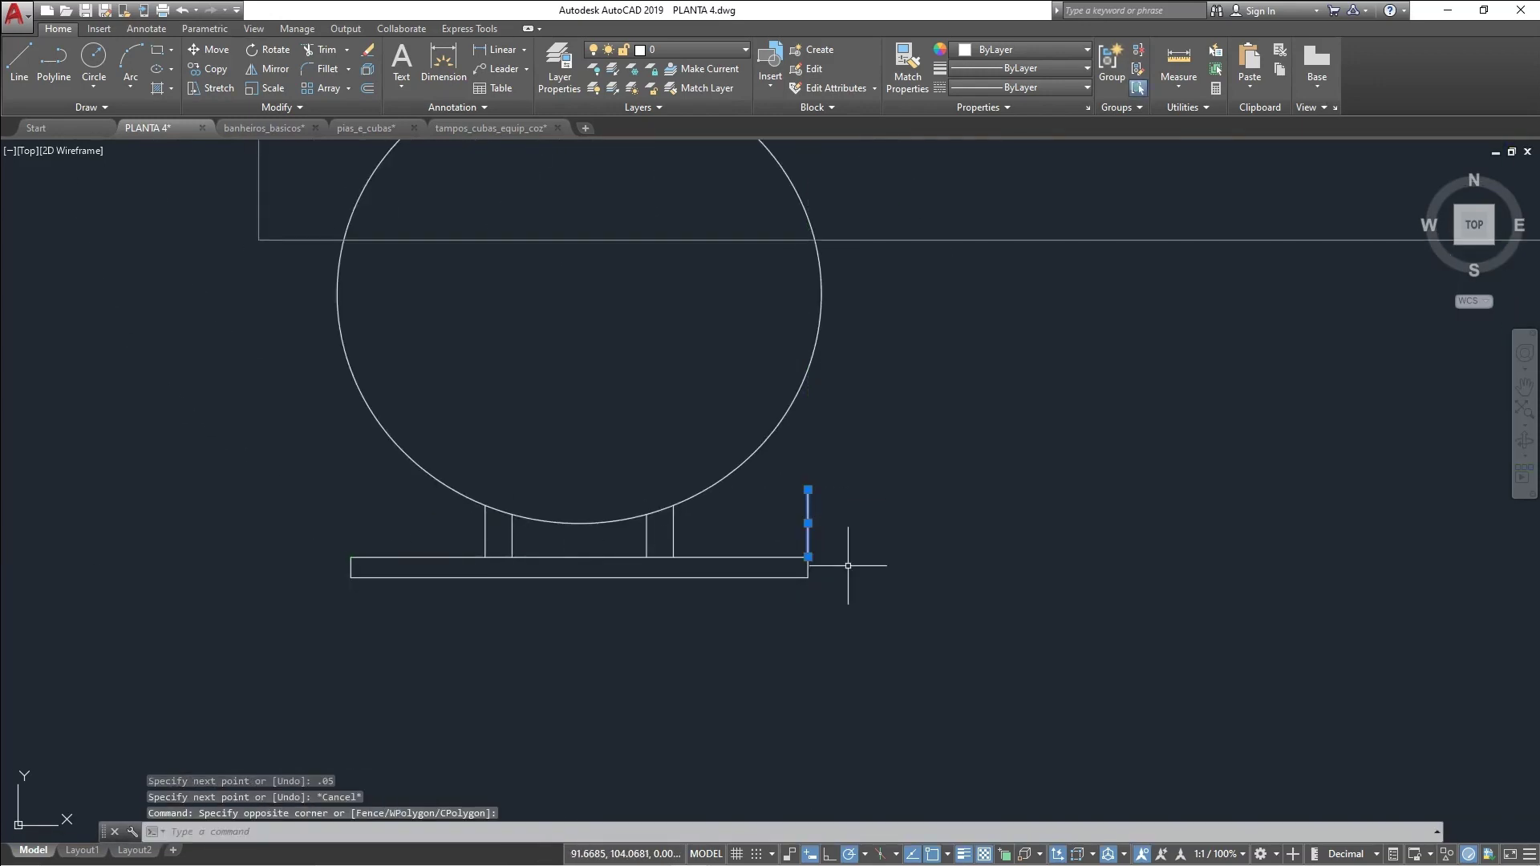
pyautogui.write('s')
pyautogui.click(837, 485)
pyautogui.write('.02')
pyautogui.press('Return')
pyautogui.write('s')
pyautogui.hotkey('ctrl', 'z')
pyautogui.write('s .05')
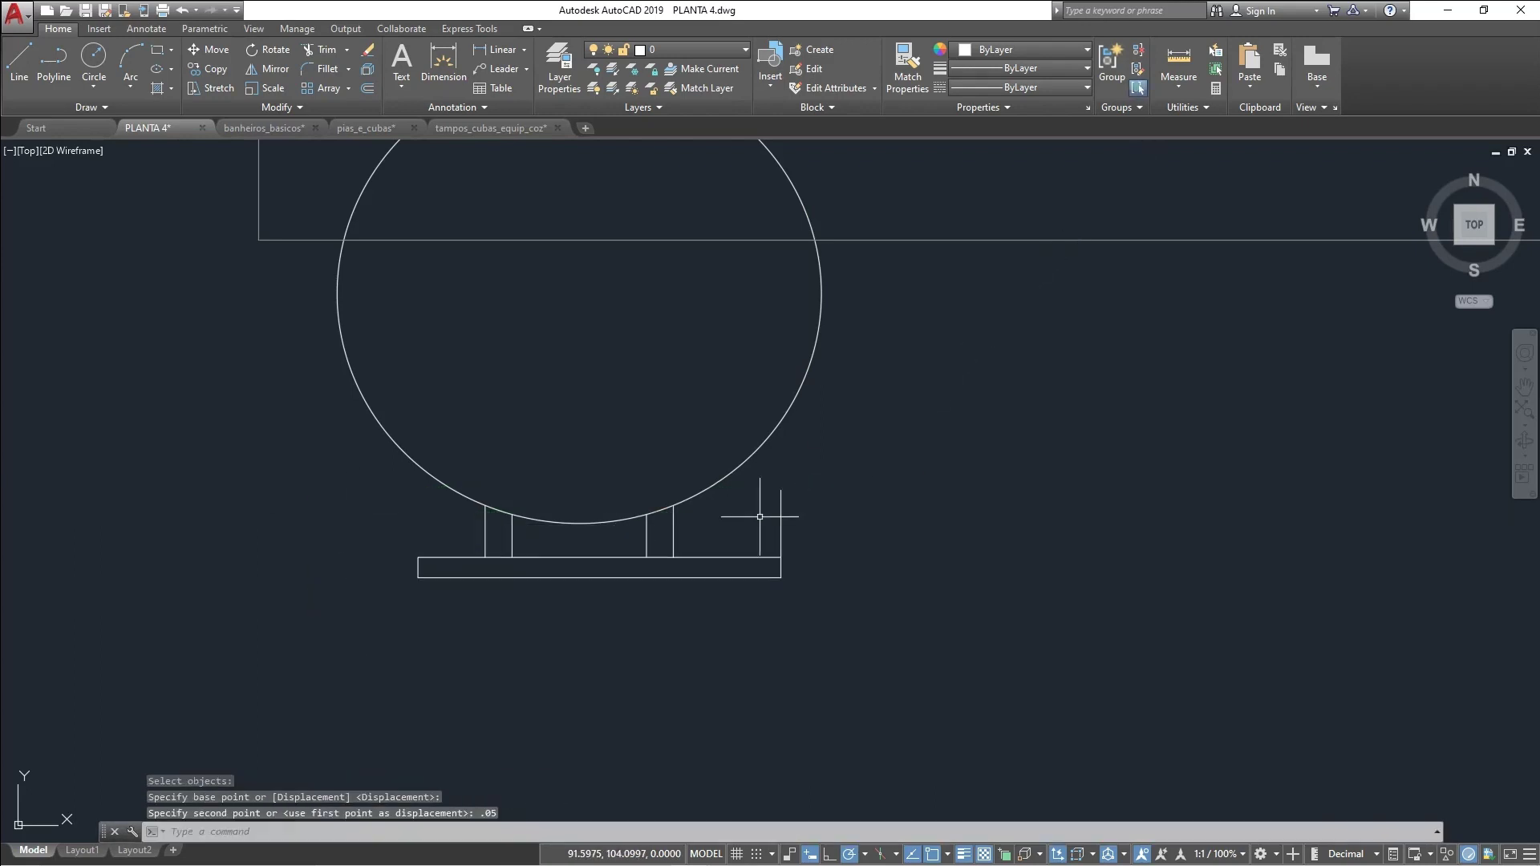
pyautogui.hotkey('ctrl', 'z')
# Stretch the bar's left end inward by 0.02
pyautogui.click(375, 632)
pyautogui.click(316, 533)
pyautogui.write('.02')
# Mirror the short vertical line to the bar's other end about the bar's midpoint
pyautogui.click(714, 535)
pyautogui.click(378, 557)
pyautogui.press('Escape')
pyautogui.click(739, 522)
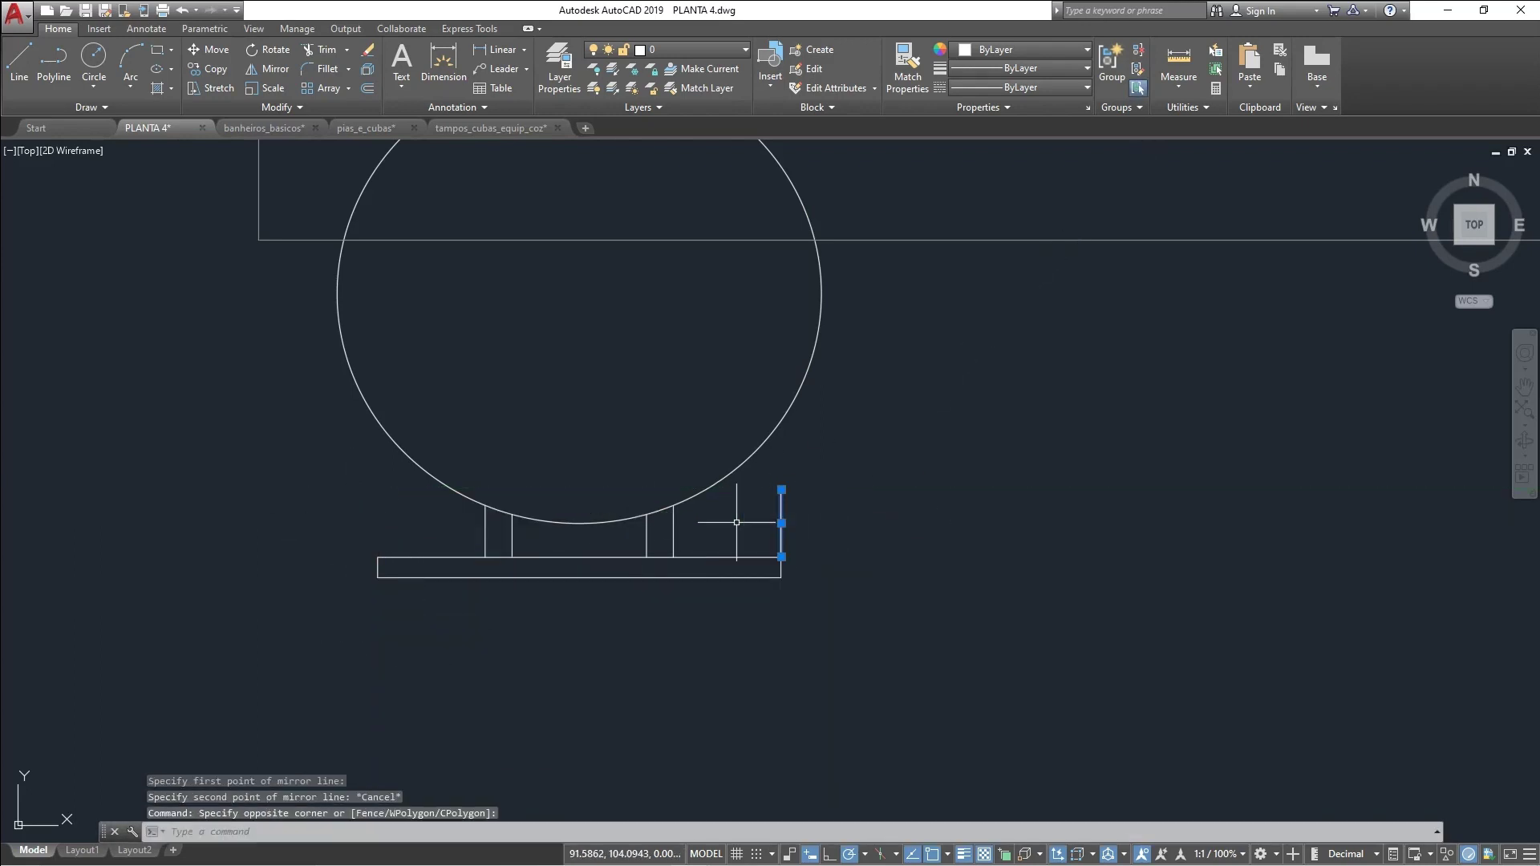
pyautogui.write('mi')
pyautogui.click(580, 578)
# Draw a three-point arc between the vertical lines' tops through the bar's upper midpoint and offset it outward for the backrest
pyautogui.write('a')
pyautogui.click(378, 490)
pyautogui.click(579, 557)
pyautogui.click(780, 490)
pyautogui.write('o')
pyautogui.click(834, 551)
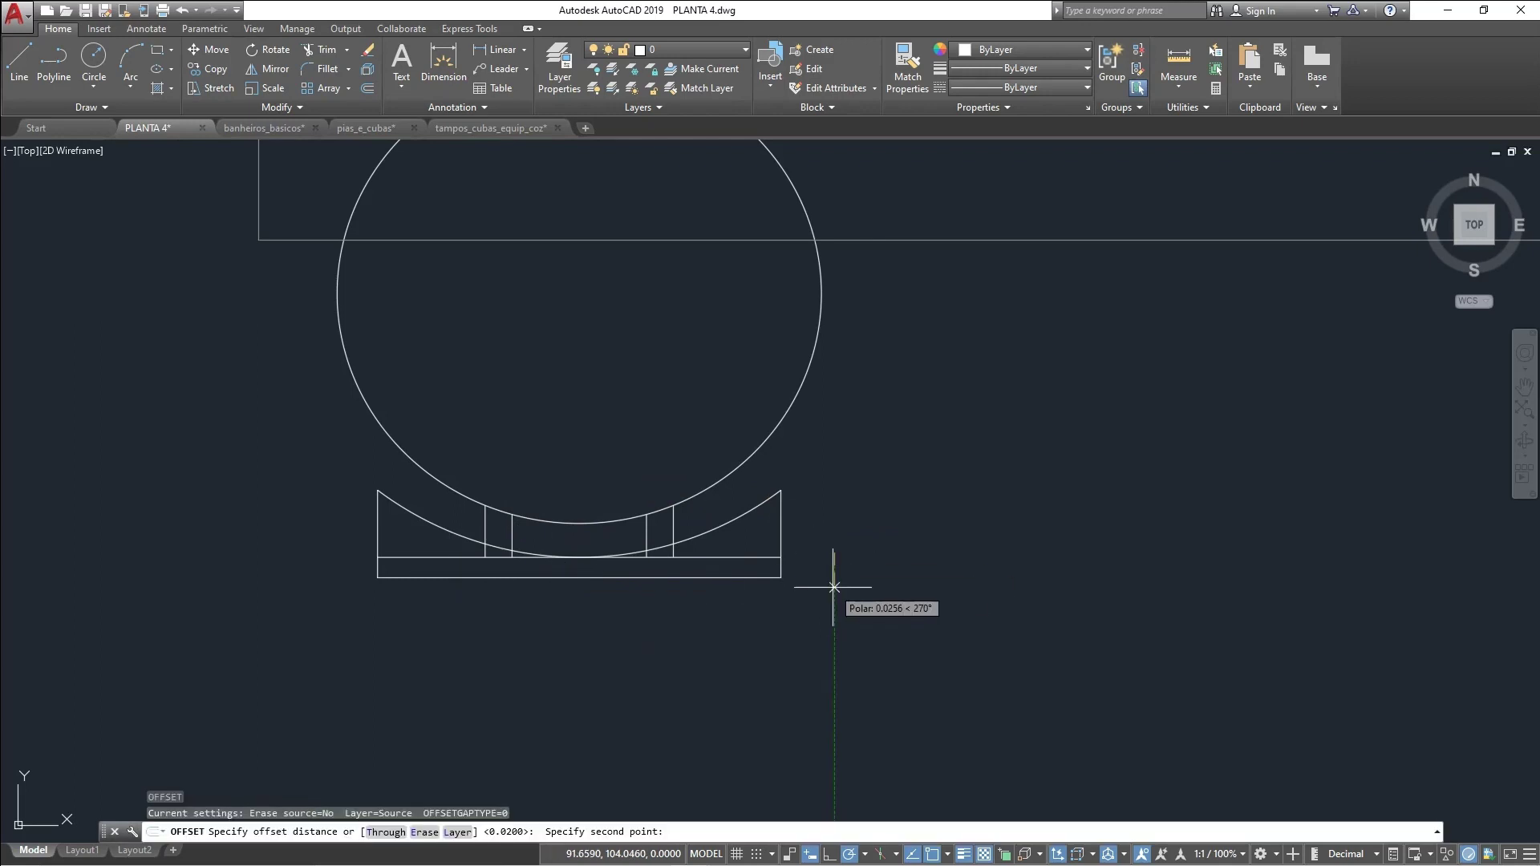
# Delete the guide bar and the two short vertical lines around the backrest arcs
pyautogui.click(722, 539)
pyautogui.press('Delete')
pyautogui.click(378, 554)
pyautogui.press('Delete')
pyautogui.write('f')
pyautogui.click(742, 545)
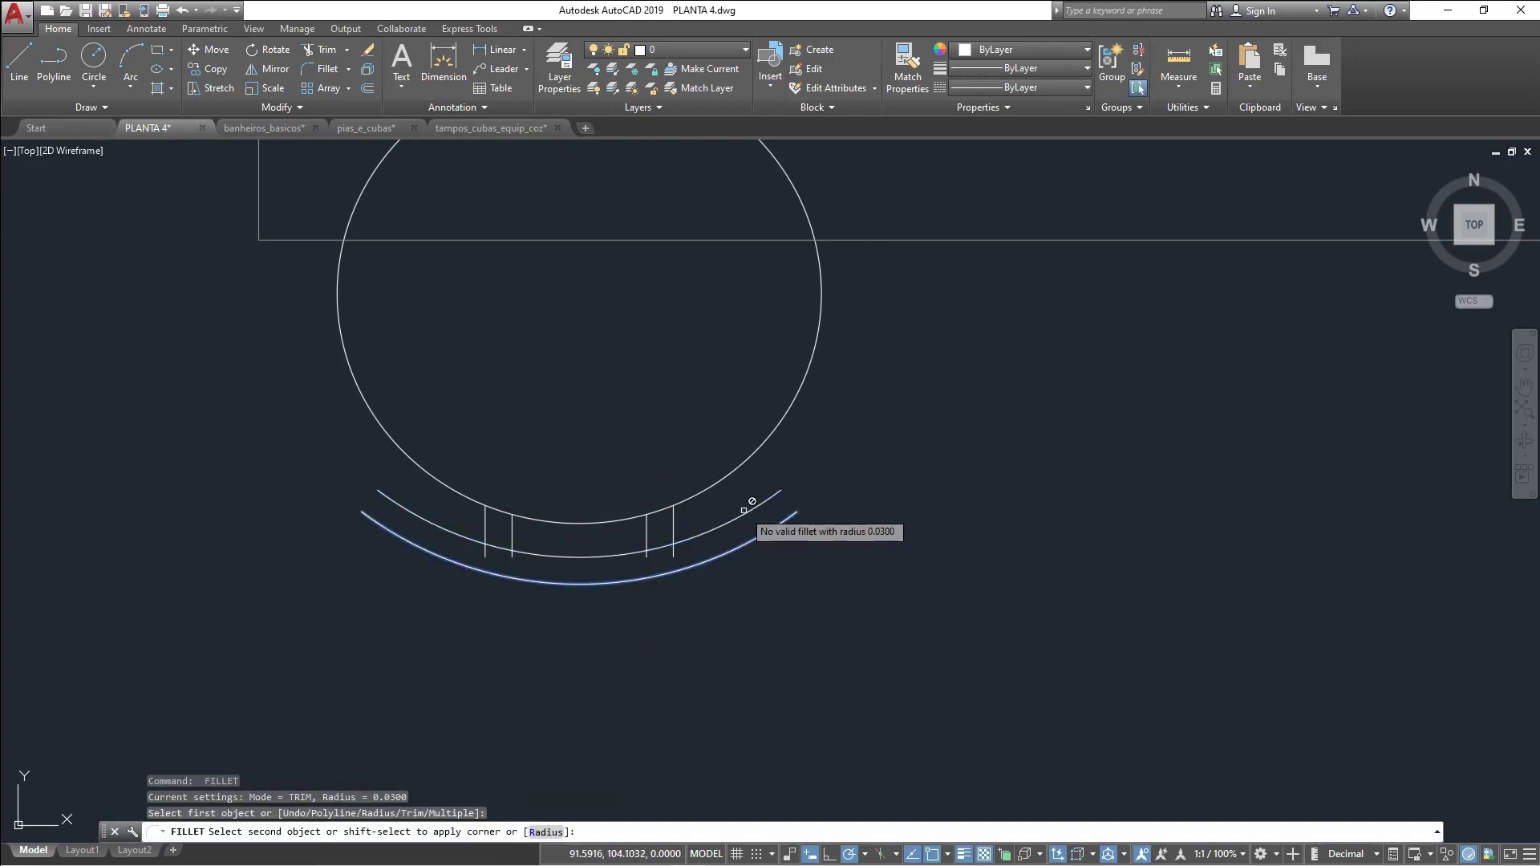
pyautogui.write('c')
pyautogui.click(797, 512)
pyautogui.press('Escape')
# Trim the support lines where they extend past the inner backrest arc
pyautogui.write('tr')
pyautogui.scroll(4, 582, 553)
pyautogui.press('Escape')
# Close both ends of the backrest with short lines joining the inner and outer arcs
pyautogui.write('l')
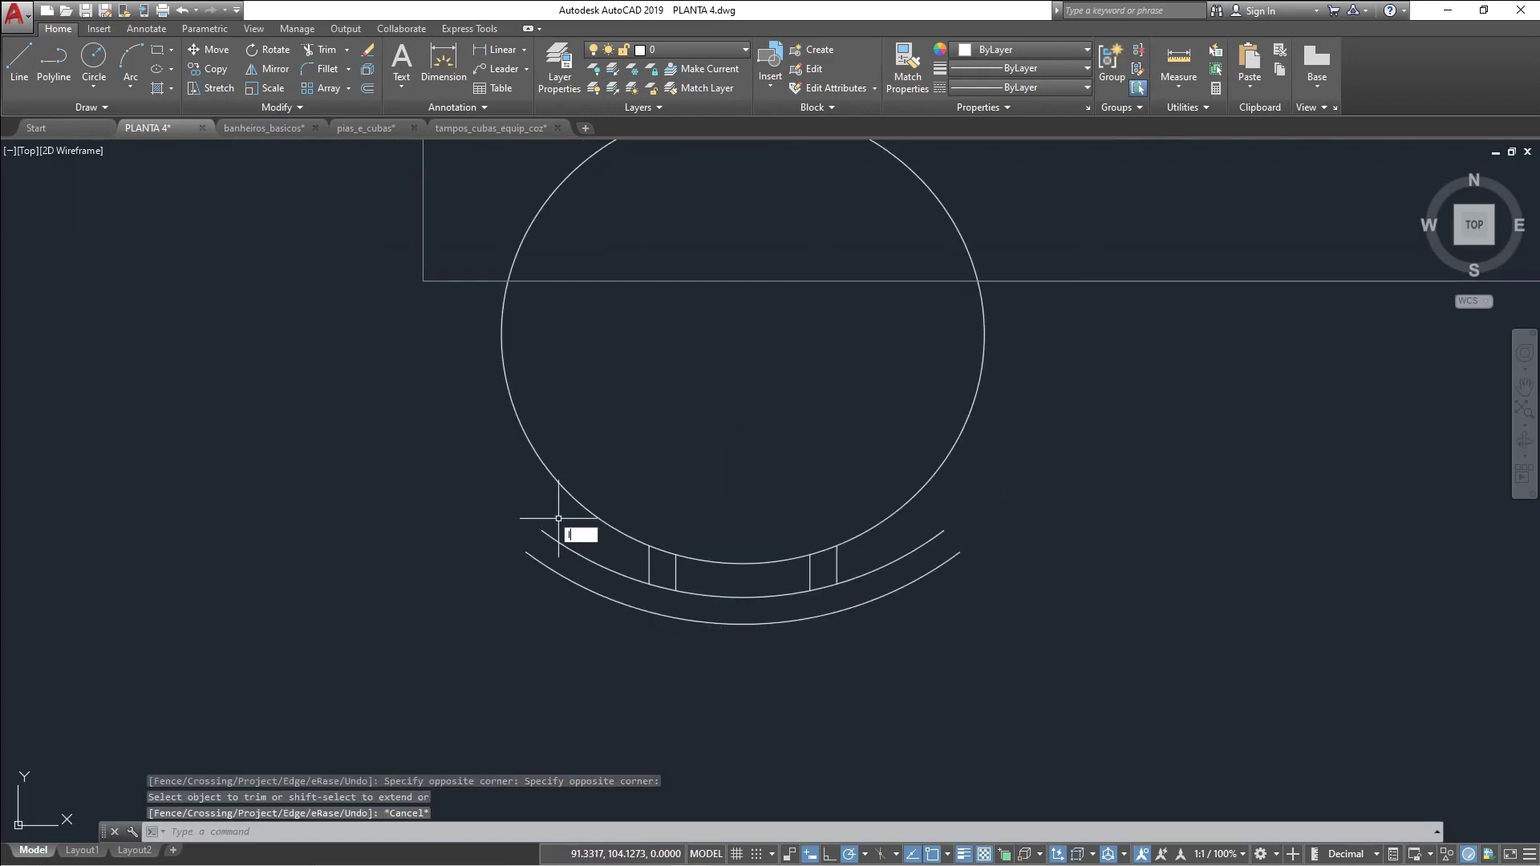
pyautogui.click(542, 530)
pyautogui.click(527, 553)
pyautogui.press('space')
pyautogui.press('space')
pyautogui.click(944, 531)
pyautogui.click(960, 552)
pyautogui.scroll(5, 547, 530)
pyautogui.click(502, 570)
pyautogui.click(496, 591)
# Trim the part of the seat hidden under the counter and offset the remaining outline inward
pyautogui.scroll(-10, 738, 582)
pyautogui.write('tr')
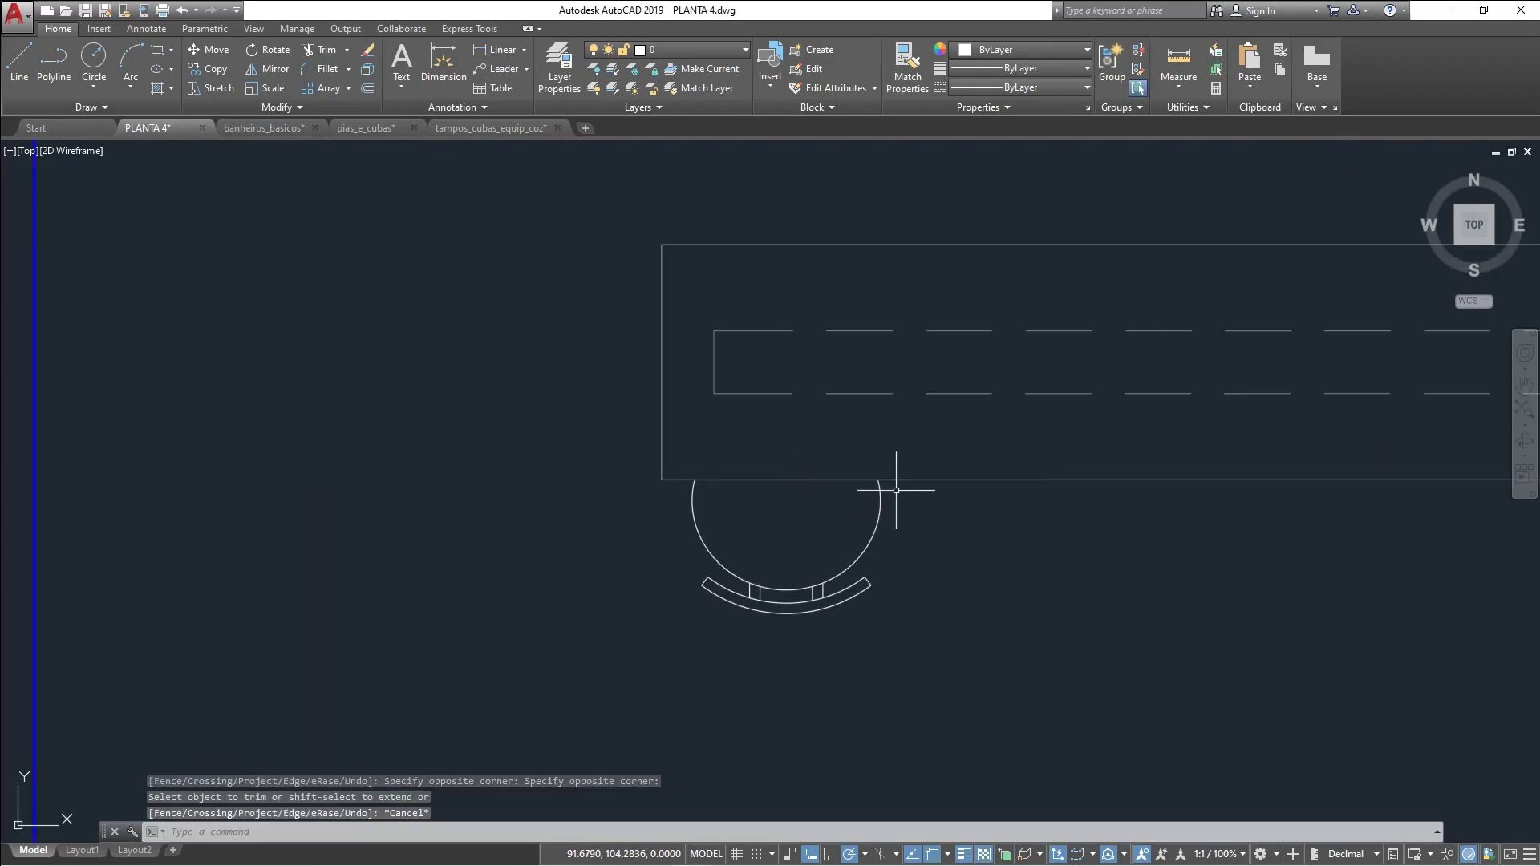
pyautogui.moveTo(695, 461); pyautogui.dragTo(590, 409, button='middle')
pyautogui.click(740, 517)
pyautogui.click(726, 492)
pyautogui.press('Escape')
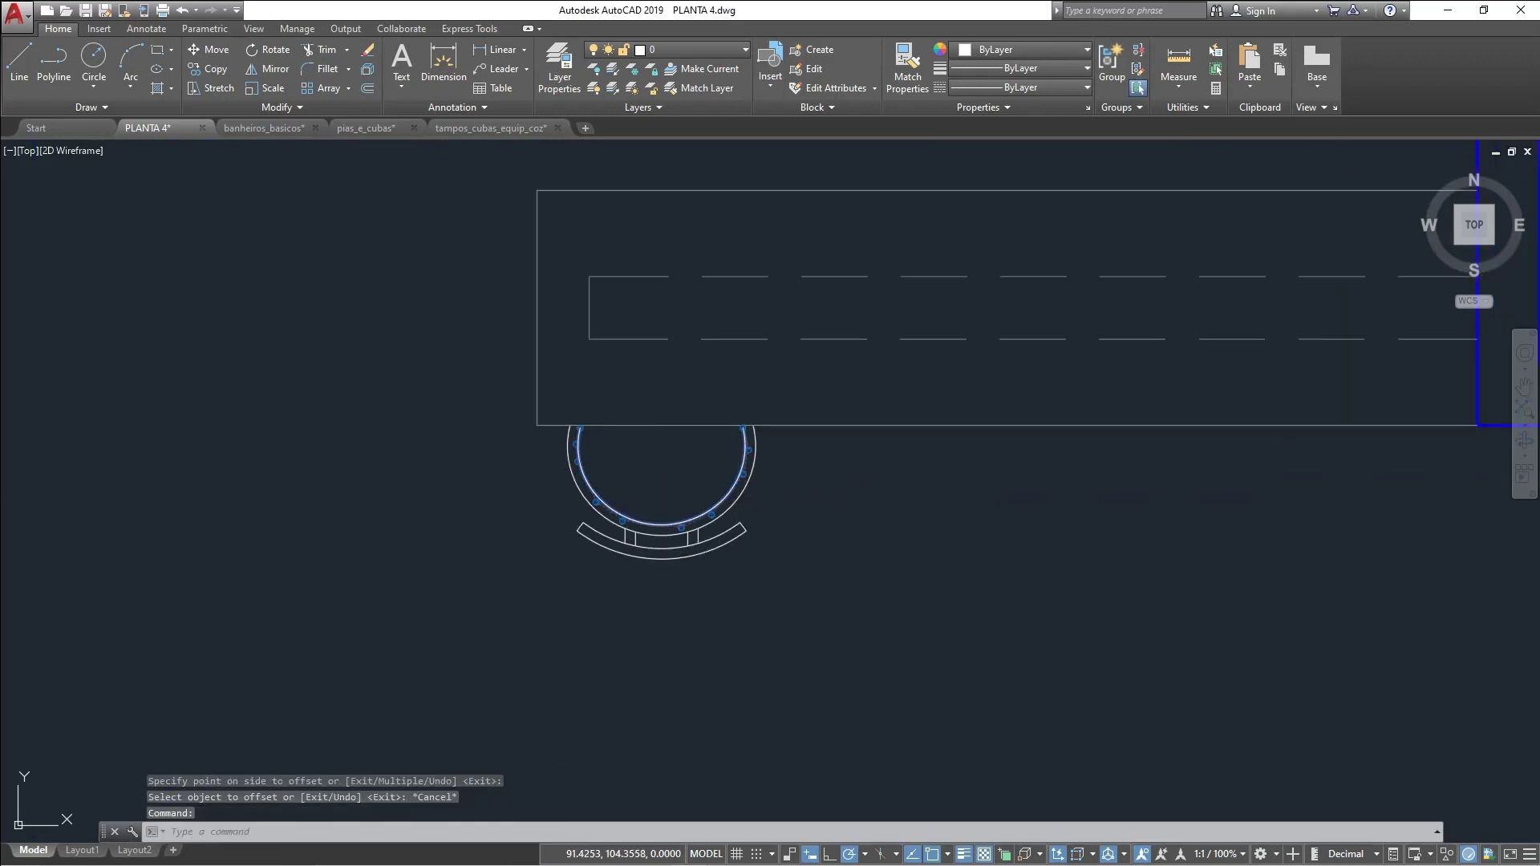
# Define the chair as a block named CADEIRA with its base point on the counter's edge at the seat's middle
pyautogui.click(554, 402)
pyautogui.click(811, 584)
pyautogui.write('b CADEIRA')
pyautogui.click(571, 382)
pyautogui.click(661, 426)
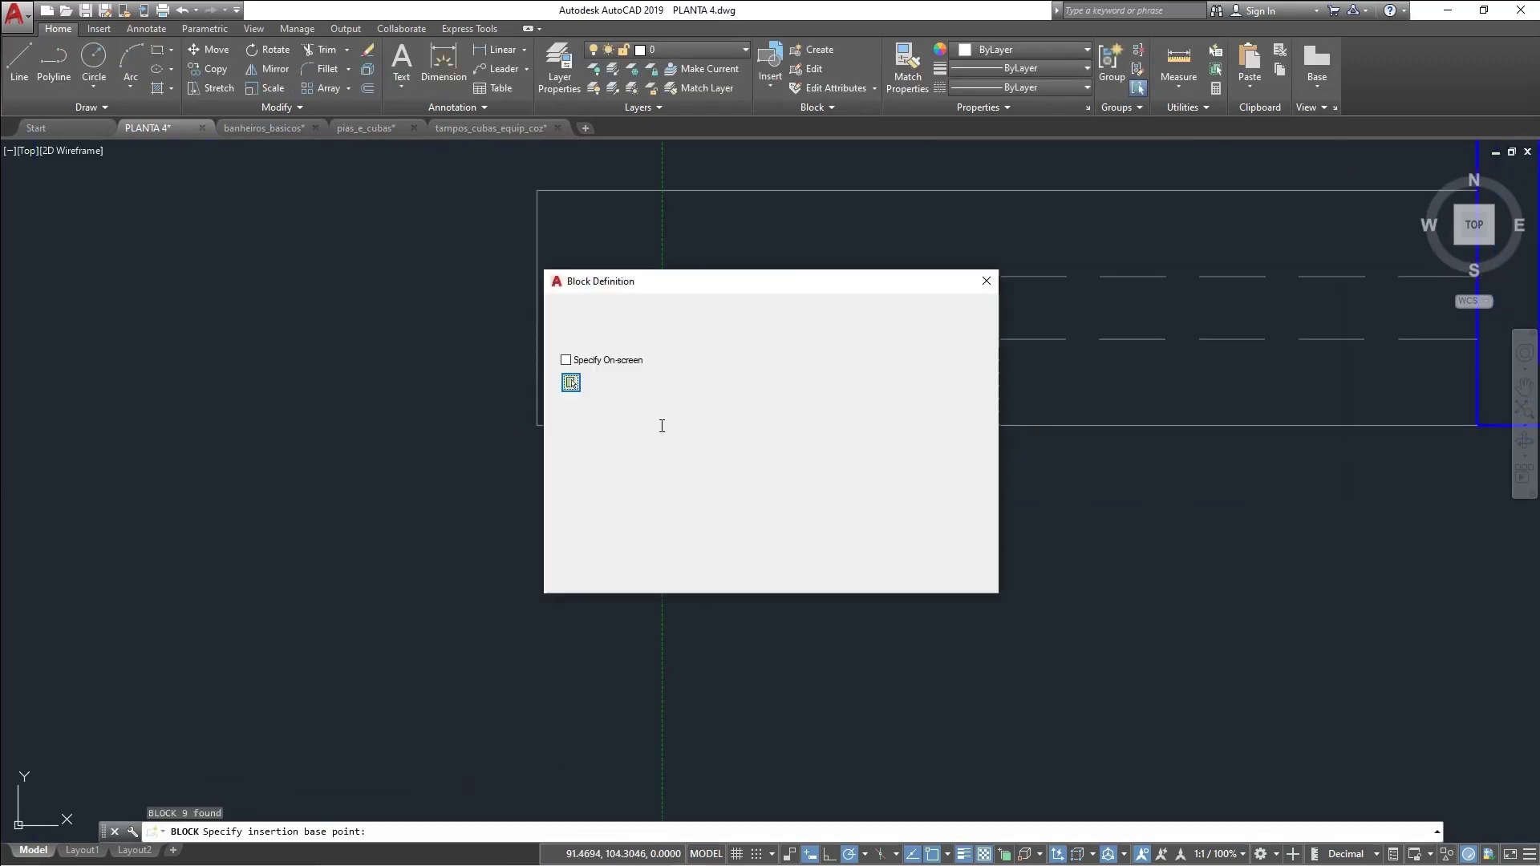
pyautogui.click(828, 576)
# Copy the chair block along the counter as an array of 3
pyautogui.click(656, 510)
pyautogui.write('co')
pyautogui.click(796, 506)
pyautogui.write('a 3')
pyautogui.click(1110, 506)
pyautogui.press('Escape')
pyautogui.press('Escape')
# Shift the three chairs together slightly to the right along the counter's edge
pyautogui.scroll(-2, 860, 510)
pyautogui.click(1189, 562)
pyautogui.click(747, 481)
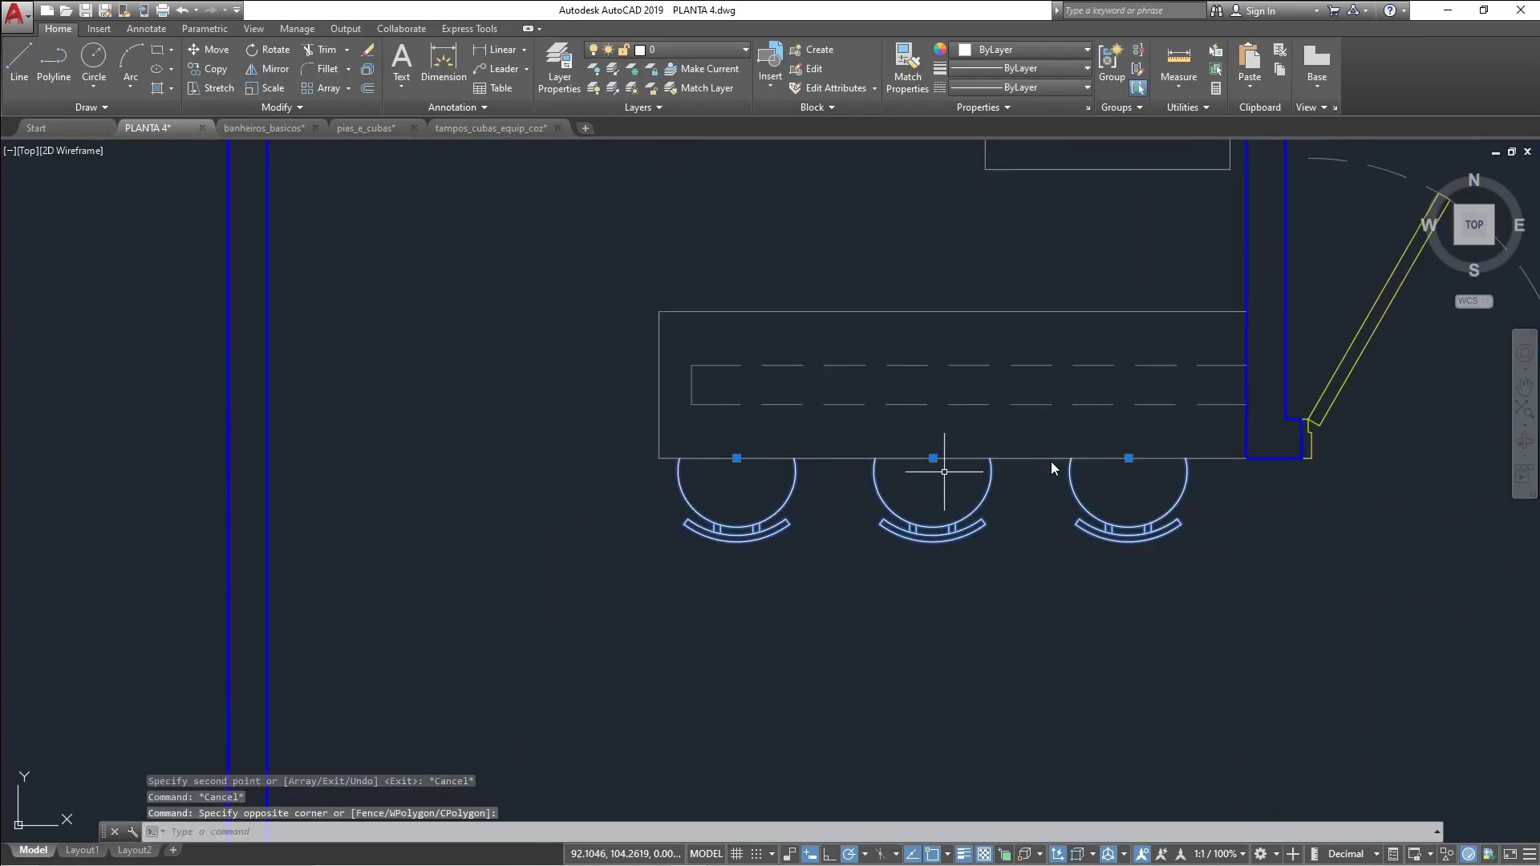
pyautogui.write('m')
pyautogui.click(931, 457)
pyautogui.click(952, 457)
# Match the three chairs' properties to those of the counter and save the drawing
pyautogui.press('space')
pyautogui.click(906, 370)
pyautogui.click(1075, 481)
pyautogui.click(589, 405)
pyautogui.press('Escape')
pyautogui.scroll(-6, 671, 450)
pyautogui.hotkey('ctrl', 's')
pyautogui.scroll(2, 708, 401)
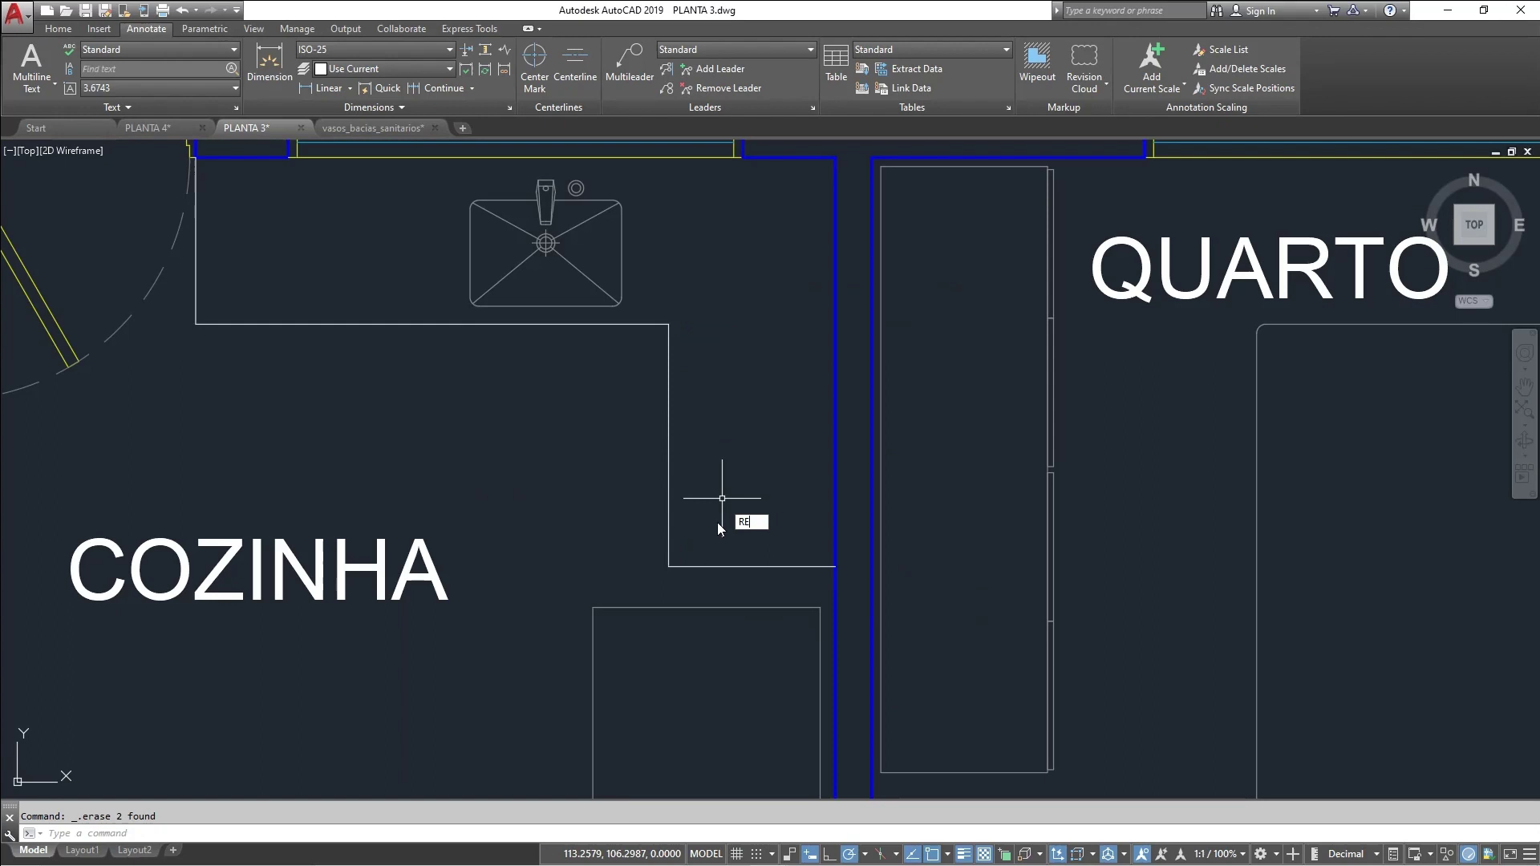
# Draw a cooktop on the kitchen counter's side arm with a rectangular outline, five burner circles and a column of five small knobs
pyautogui.click(669, 567)
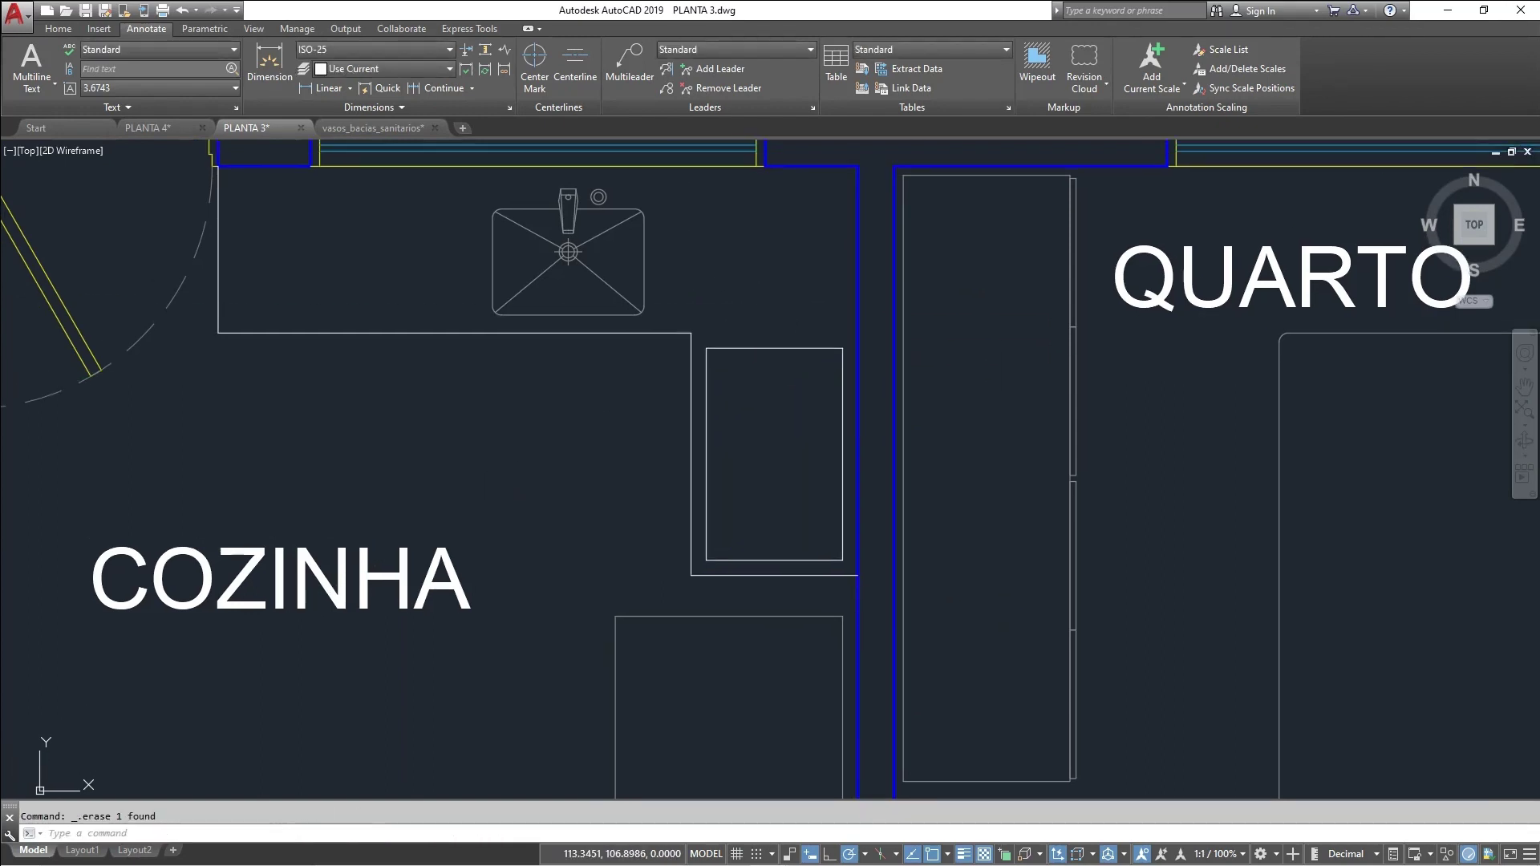
pyautogui.scroll(3, 732, 379)
pyautogui.click(732, 379)
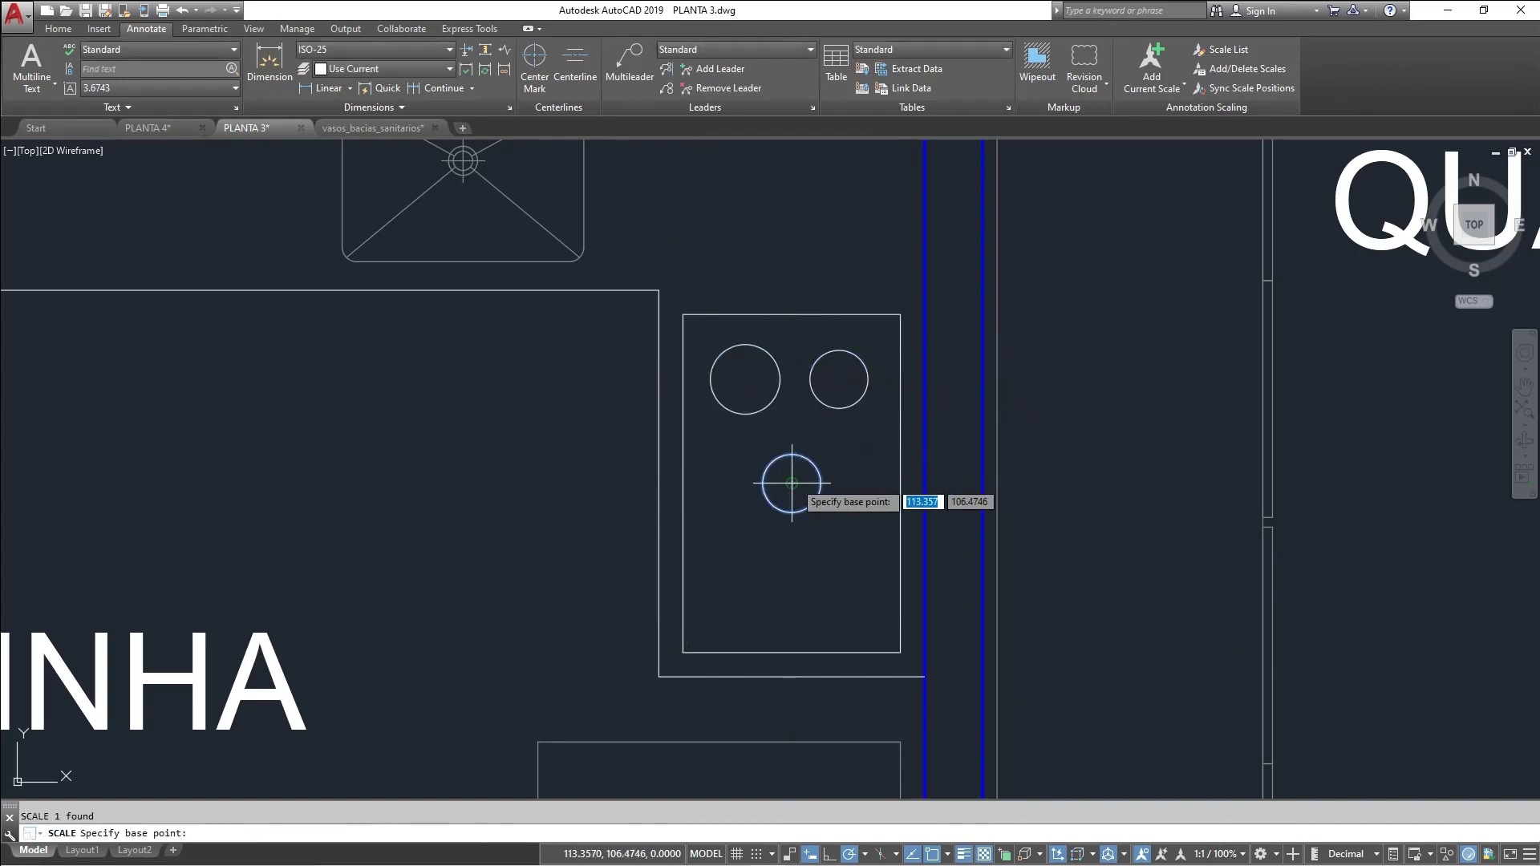
pyautogui.click(872, 560)
pyautogui.click(755, 549)
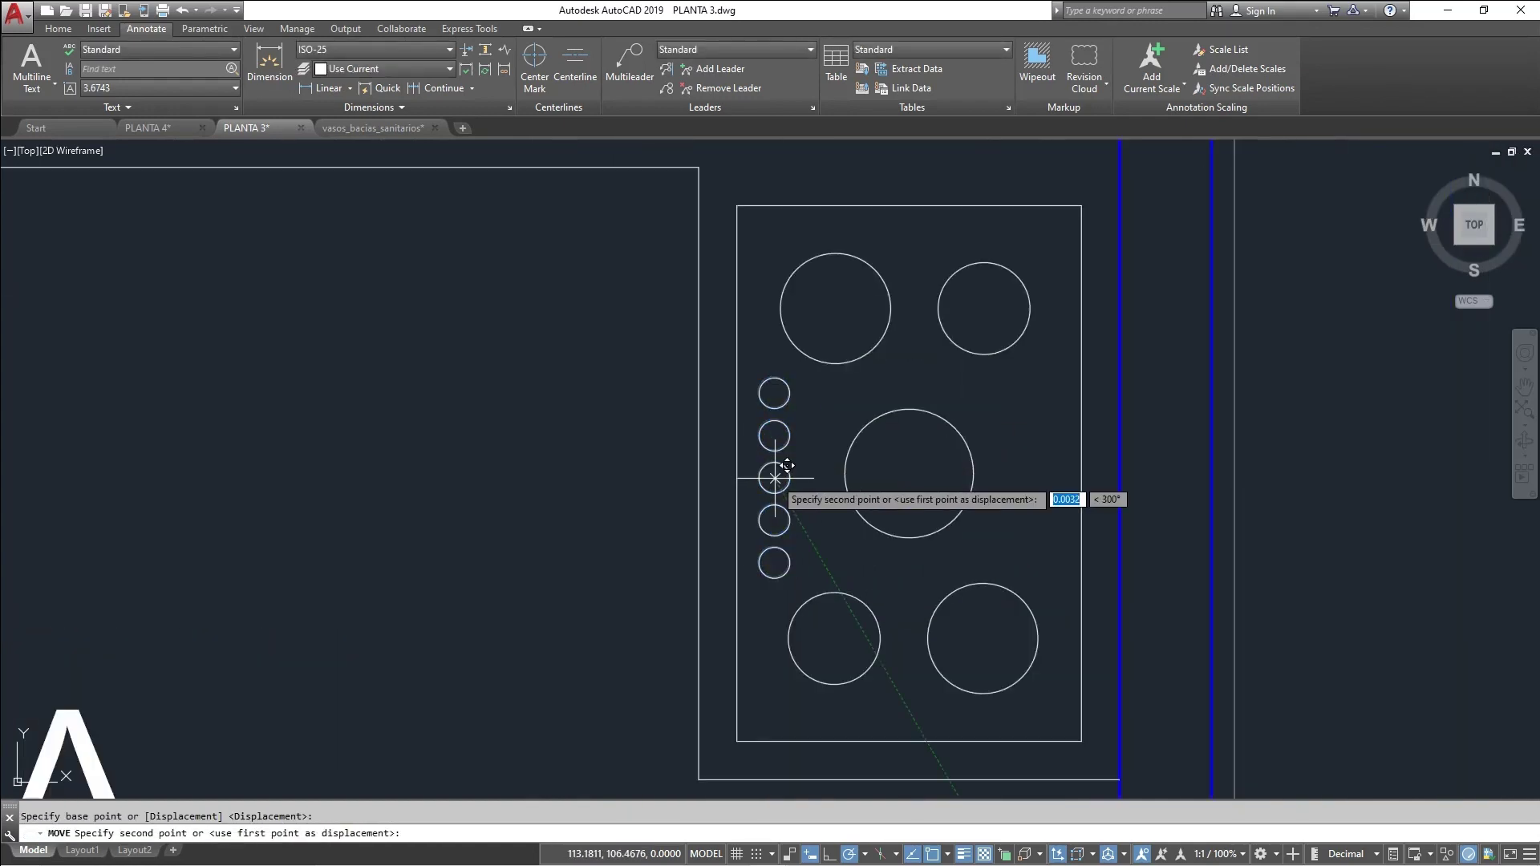
pyautogui.scroll(1, 755, 462)
pyautogui.scroll(-4, 697, 337)
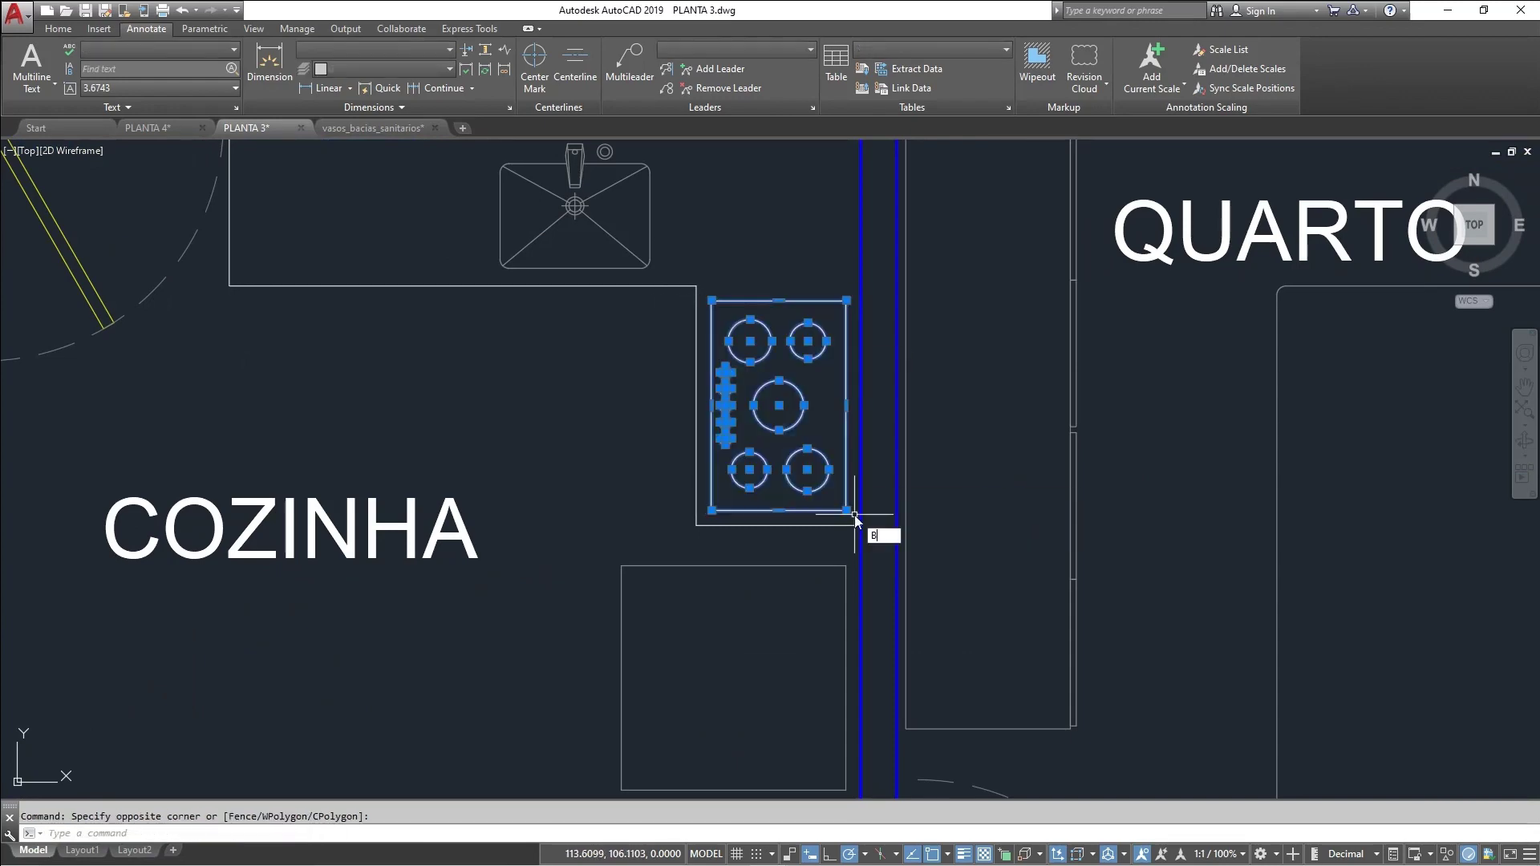
# Define the cooktop as a block and match its properties to those of the kitchen sink
pyautogui.press('Return')
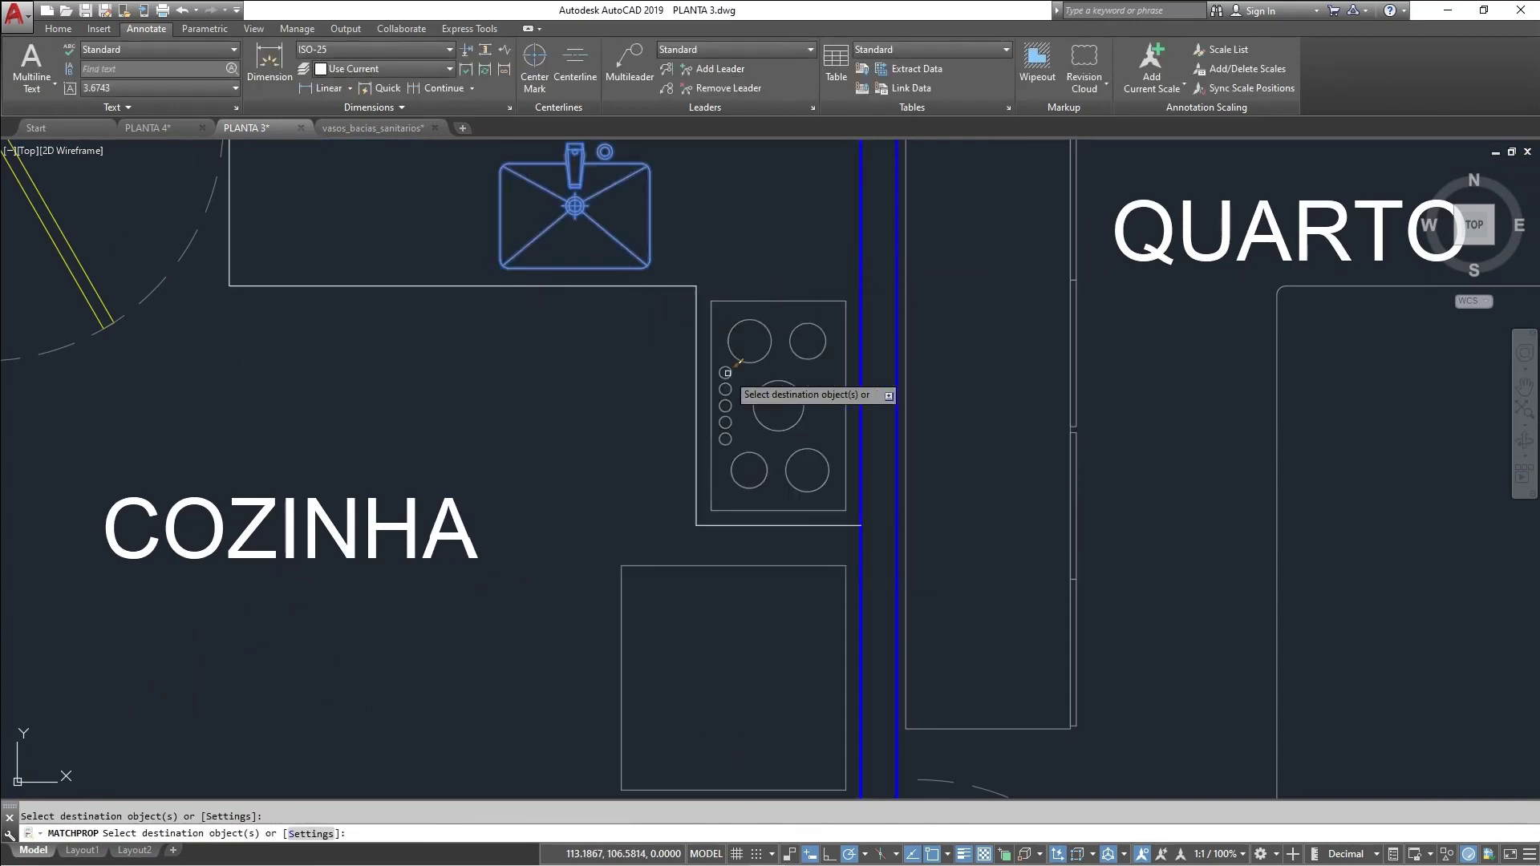
pyautogui.press('Escape')
pyautogui.scroll(-3, 756, 379)
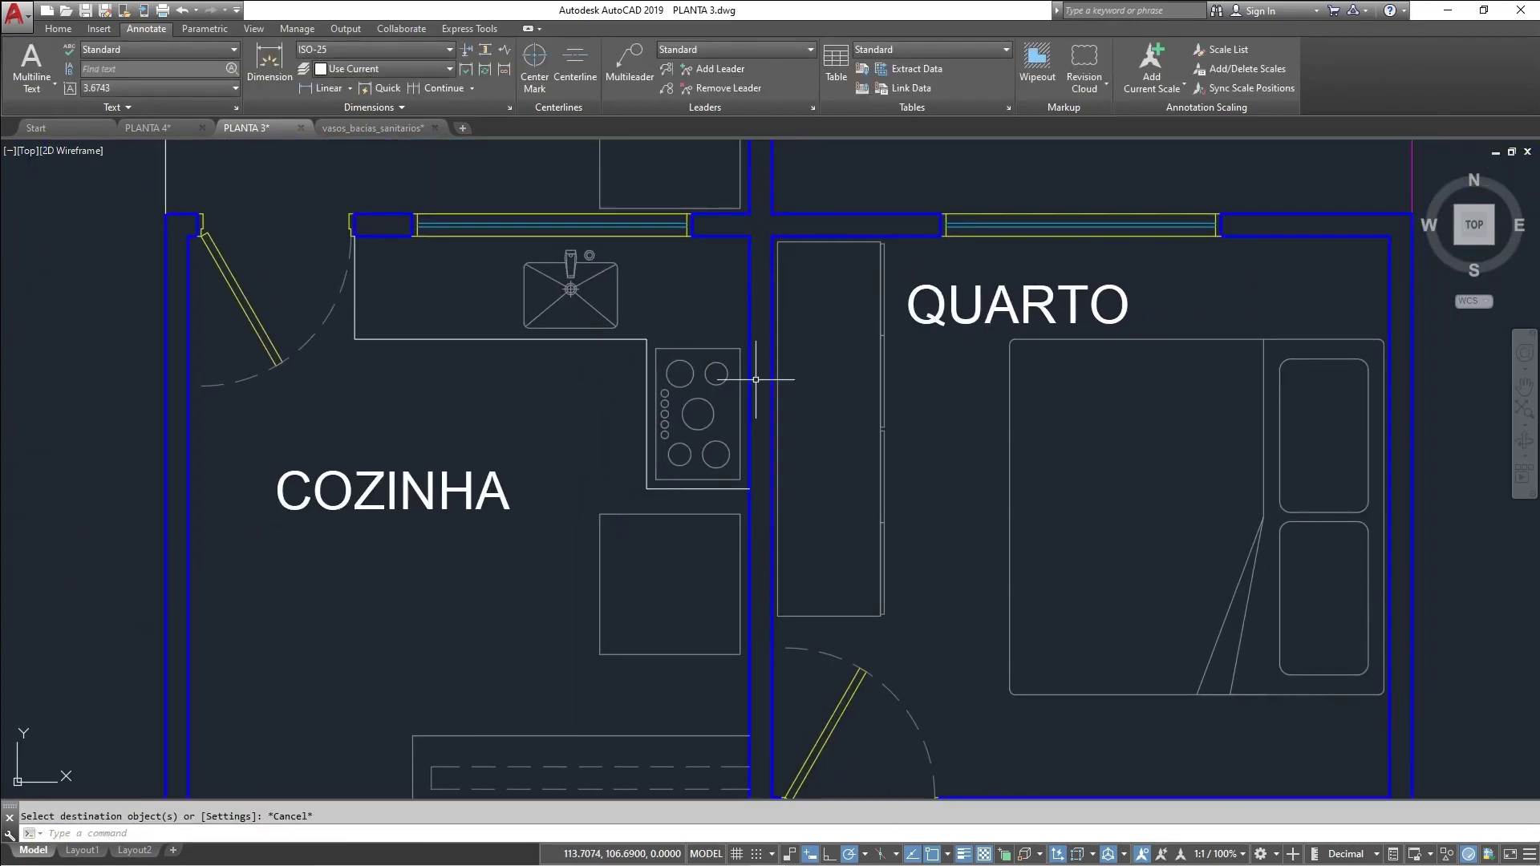
# Review the whole furnished floor plan, including the kitchen, living room, bathrooms, bedroom and suite
pyautogui.scroll(-1, 756, 379)
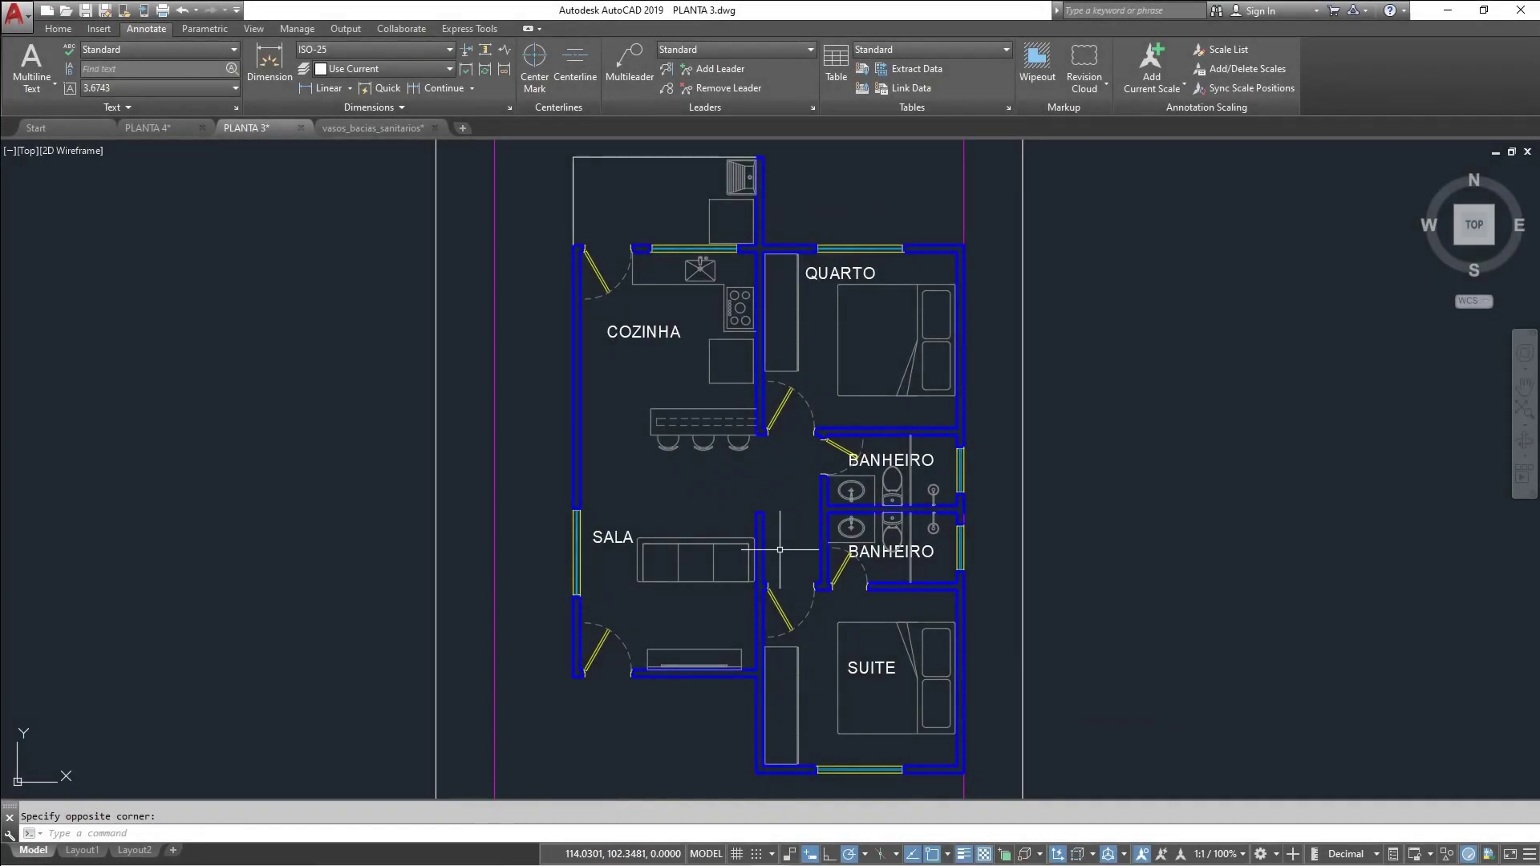
pyautogui.press('Return')
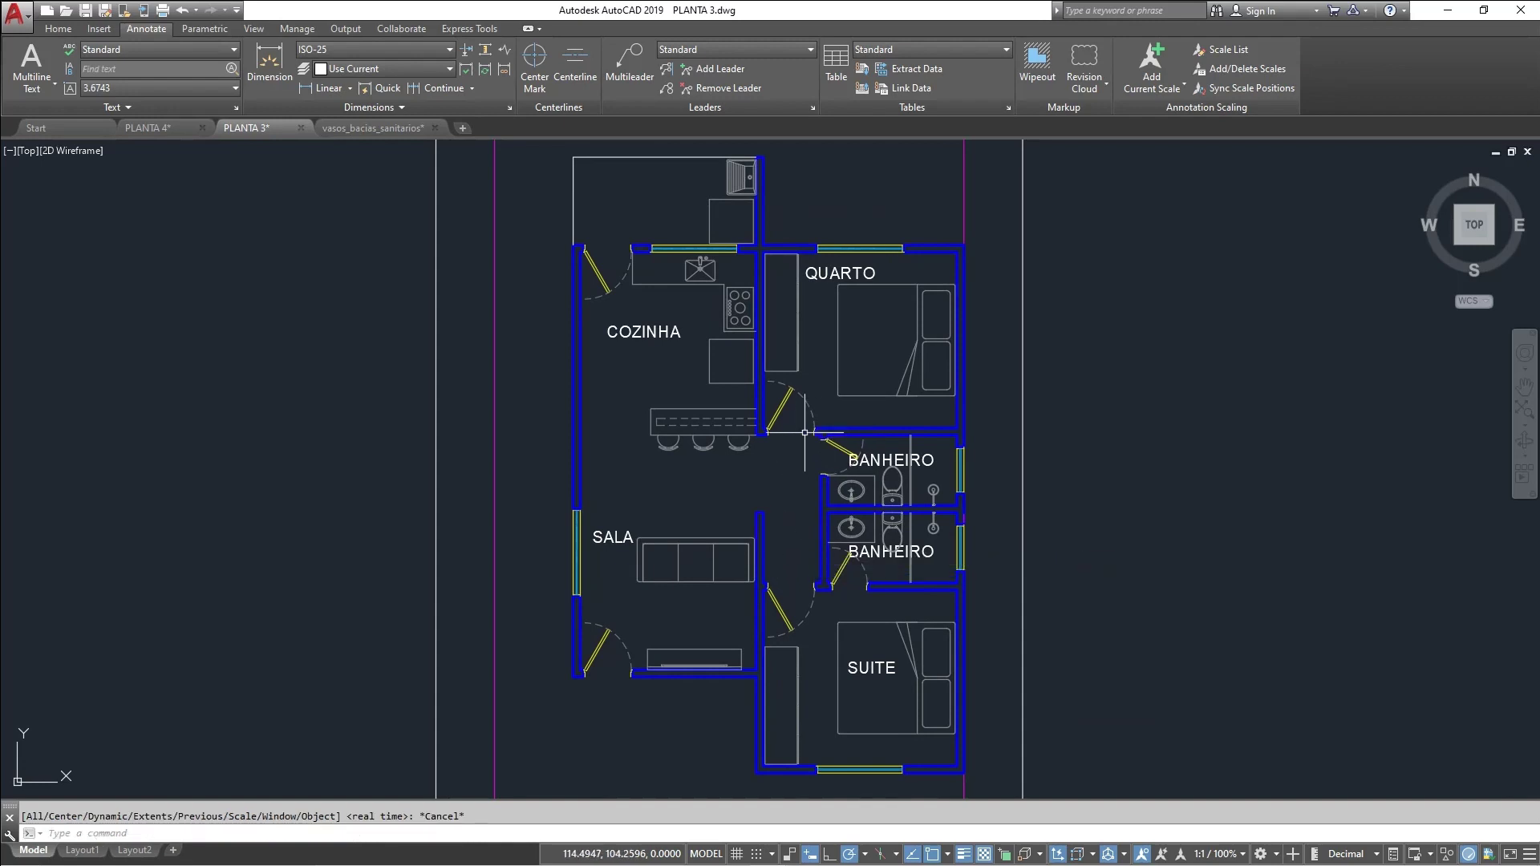
pyautogui.scroll(2, 895, 432)
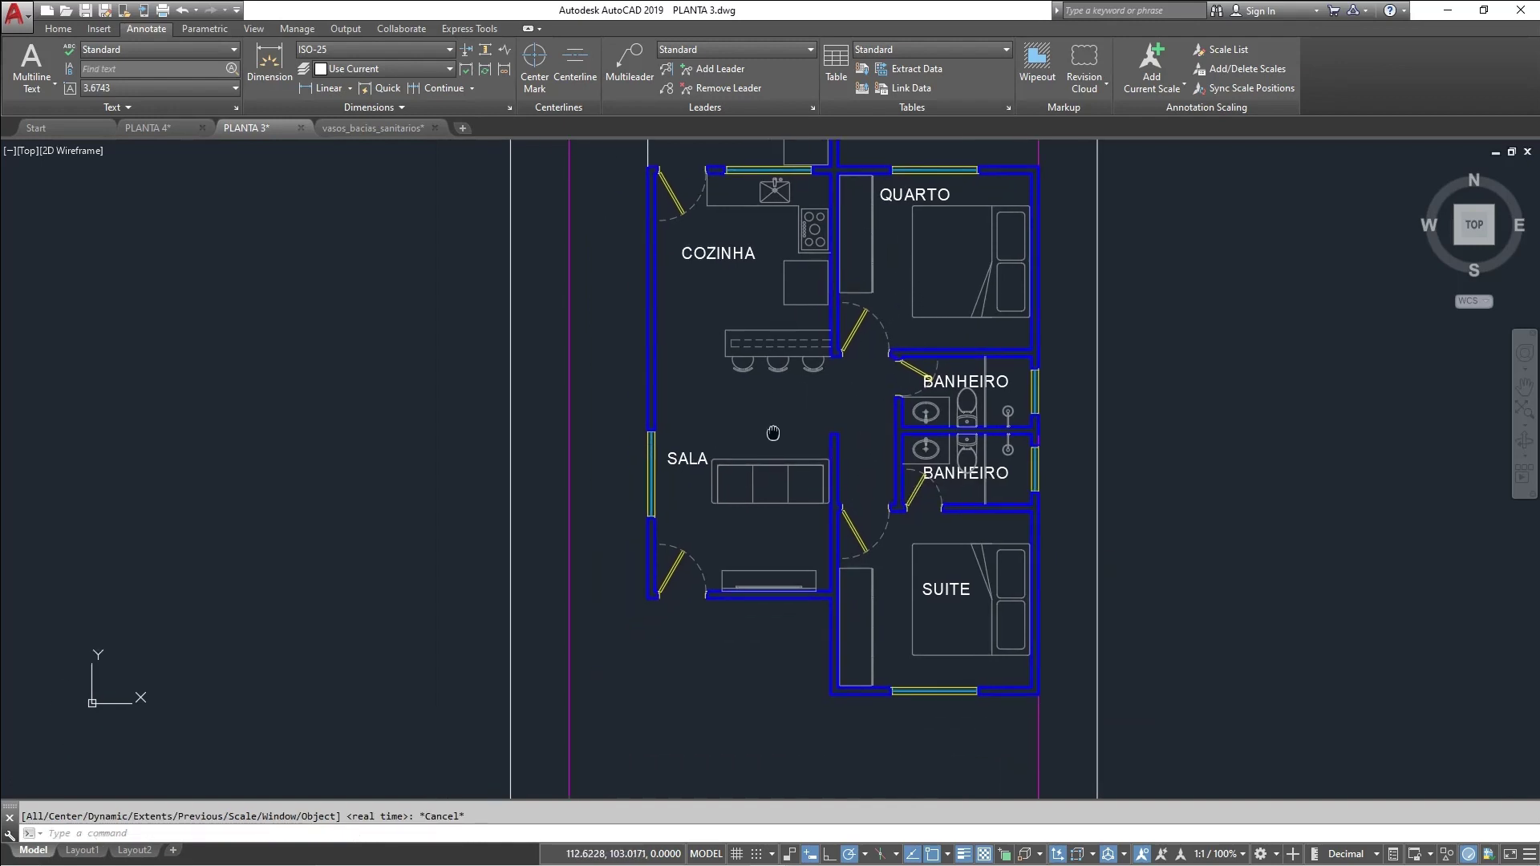
pyautogui.moveTo(824, 440); pyautogui.dragTo(762, 395, button='middle')
pyautogui.scroll(-3, 822, 401)
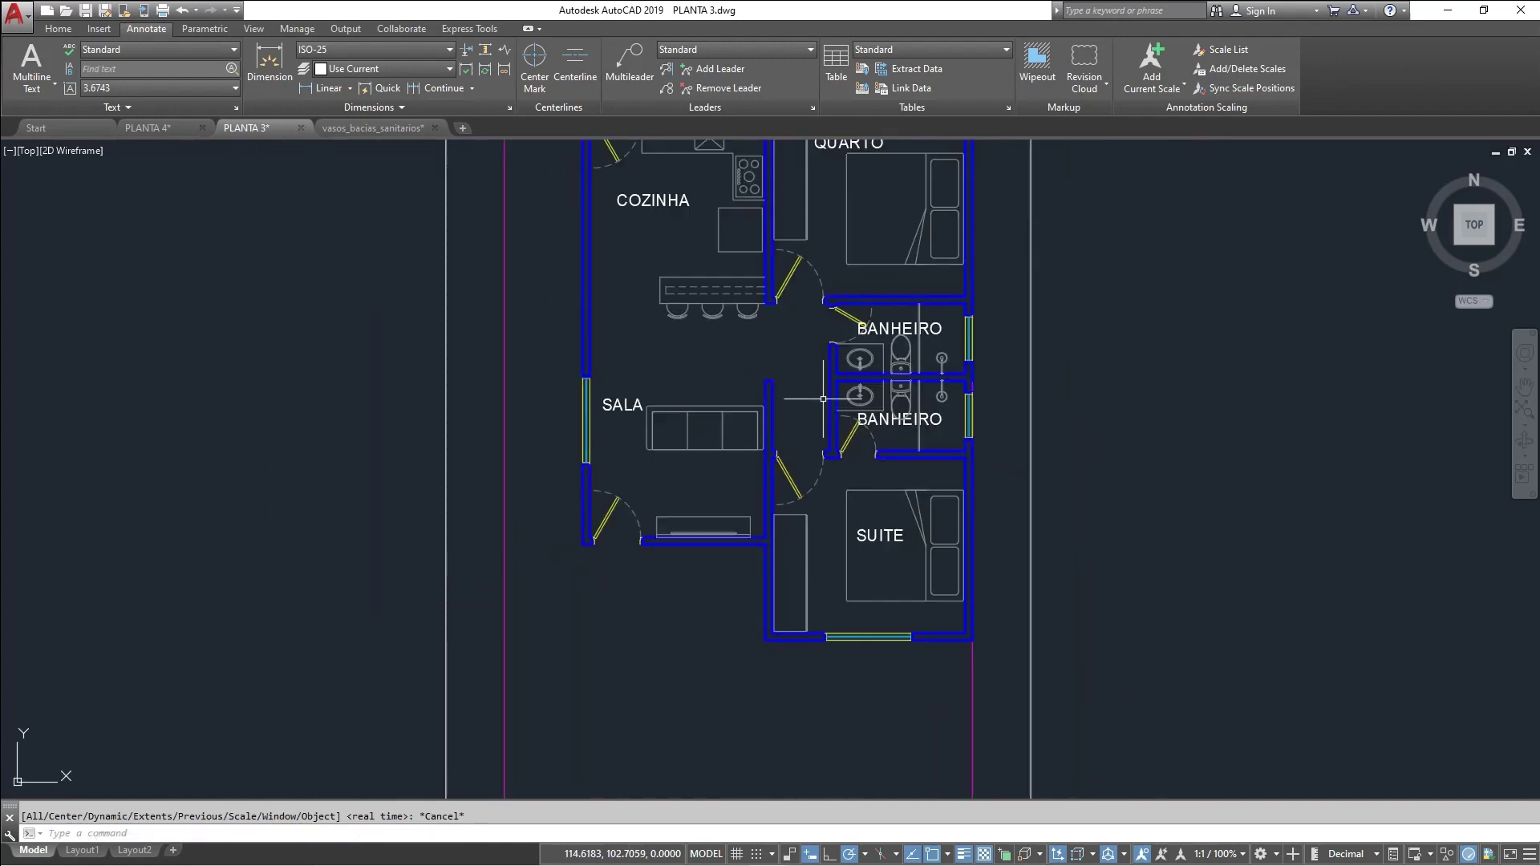
pyautogui.scroll(3, 915, 461)
pyautogui.moveTo(791, 555); pyautogui.dragTo(917, 514, button='middle')
pyautogui.moveTo(1034, 497); pyautogui.dragTo(1033, 480, button='middle')
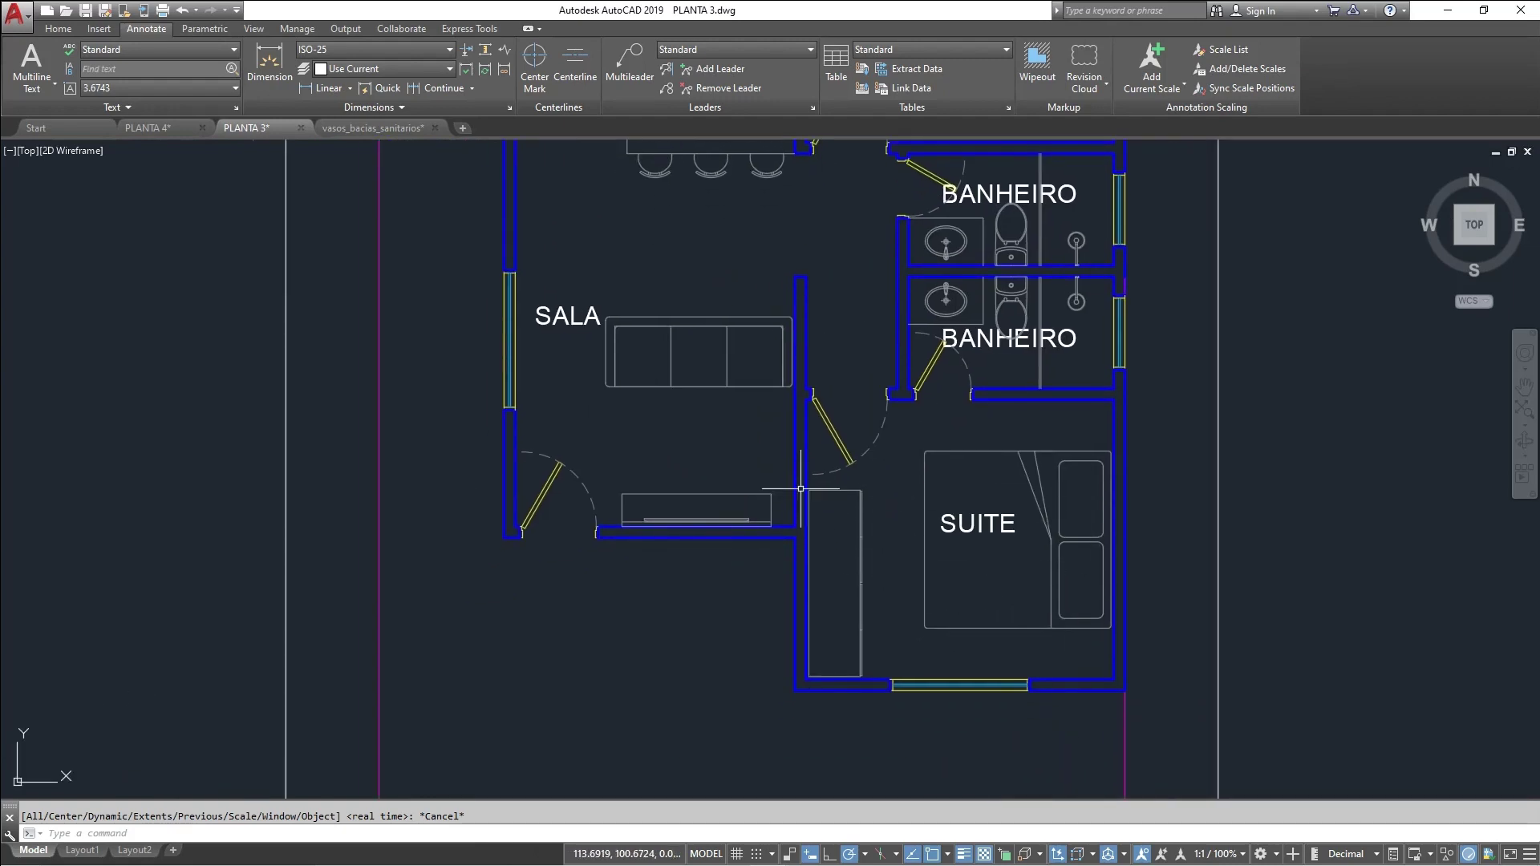
pyautogui.scroll(-2, 722, 377)
pyautogui.moveTo(691, 373); pyautogui.dragTo(729, 421, button='middle')
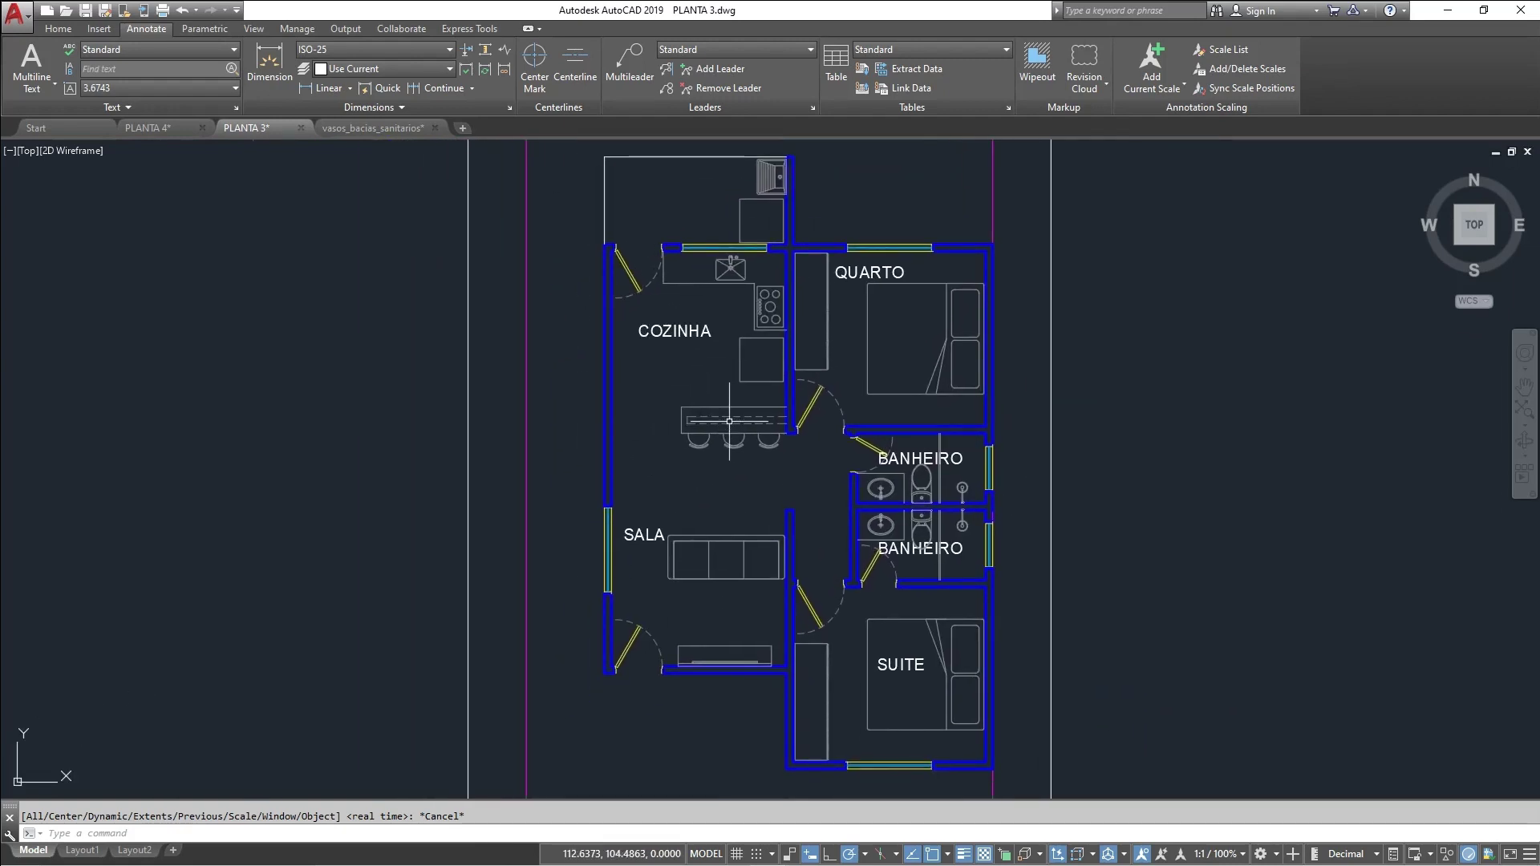
pyautogui.moveTo(709, 320); pyautogui.dragTo(544, 365, button='middle')
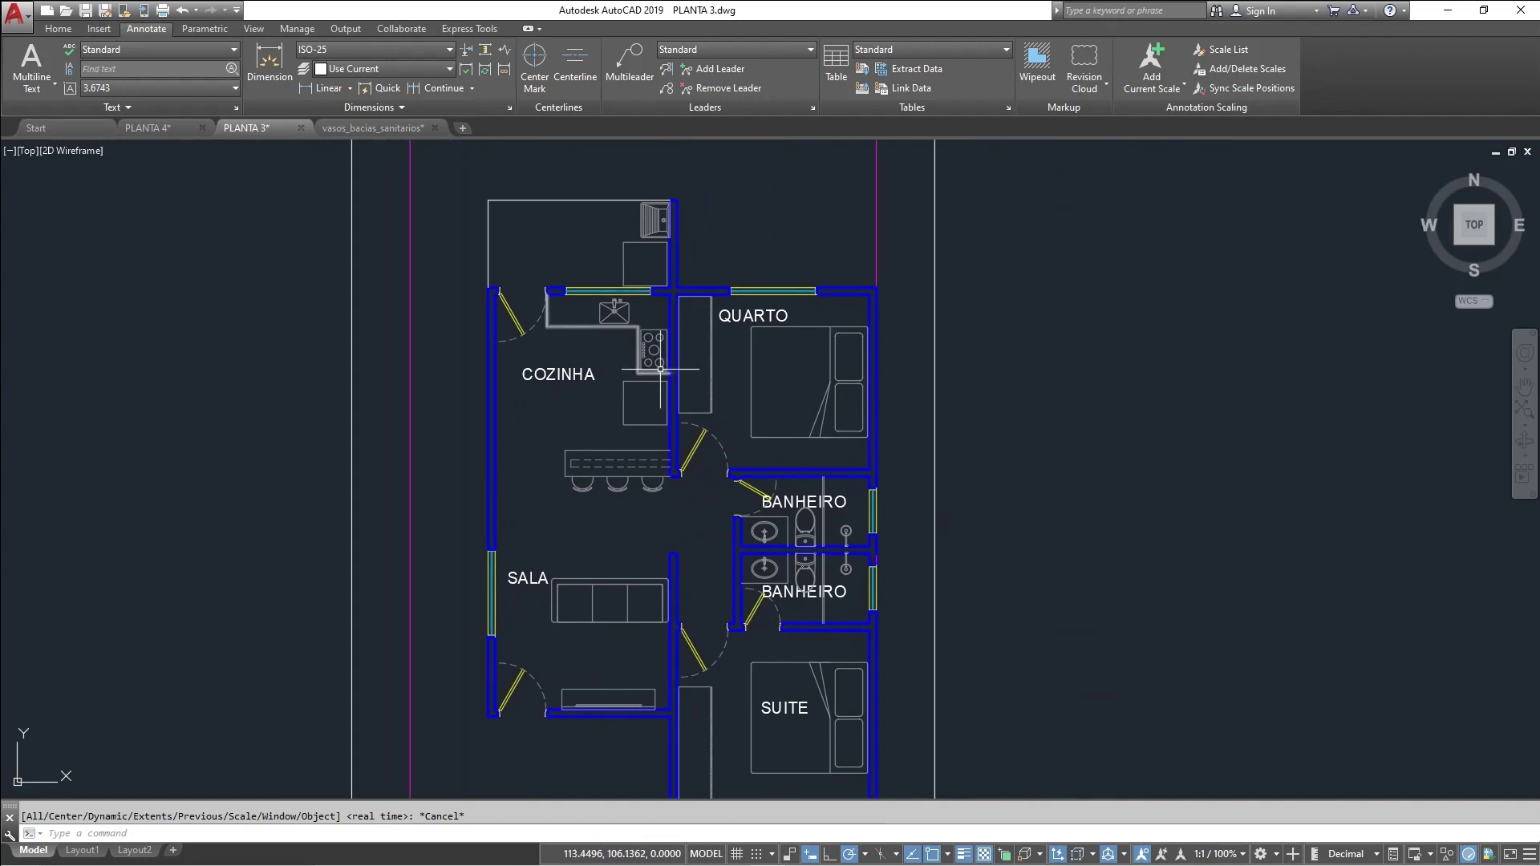
pyautogui.moveTo(621, 406); pyautogui.dragTo(763, 343, button='middle')
pyautogui.moveTo(874, 369); pyautogui.dragTo(786, 388, button='middle')
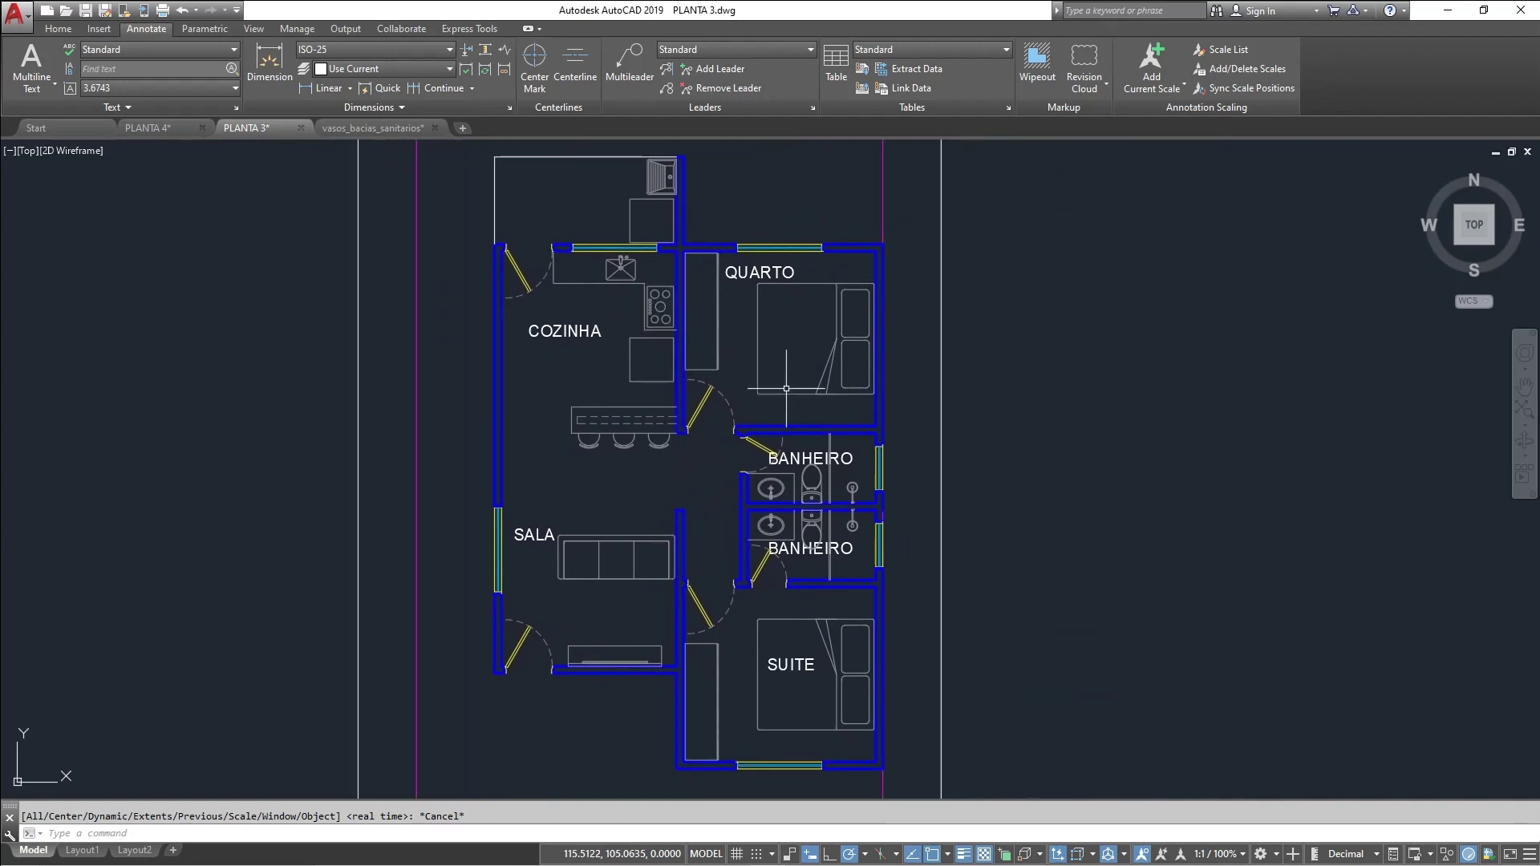
pyautogui.moveTo(685, 471); pyautogui.dragTo(738, 433, button='middle')
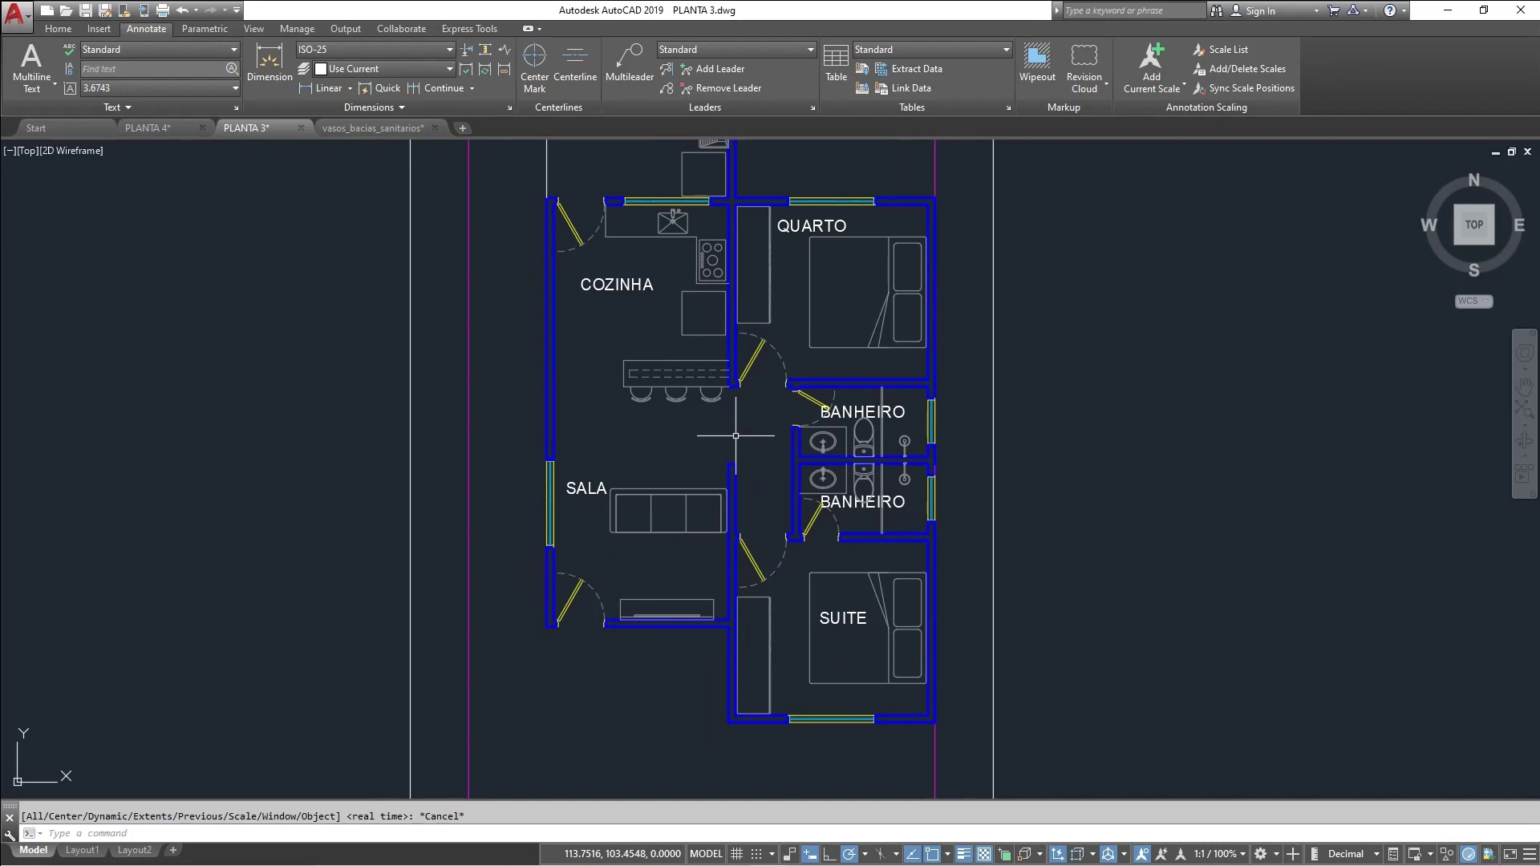
pyautogui.moveTo(736, 435); pyautogui.dragTo(684, 476, button='middle')
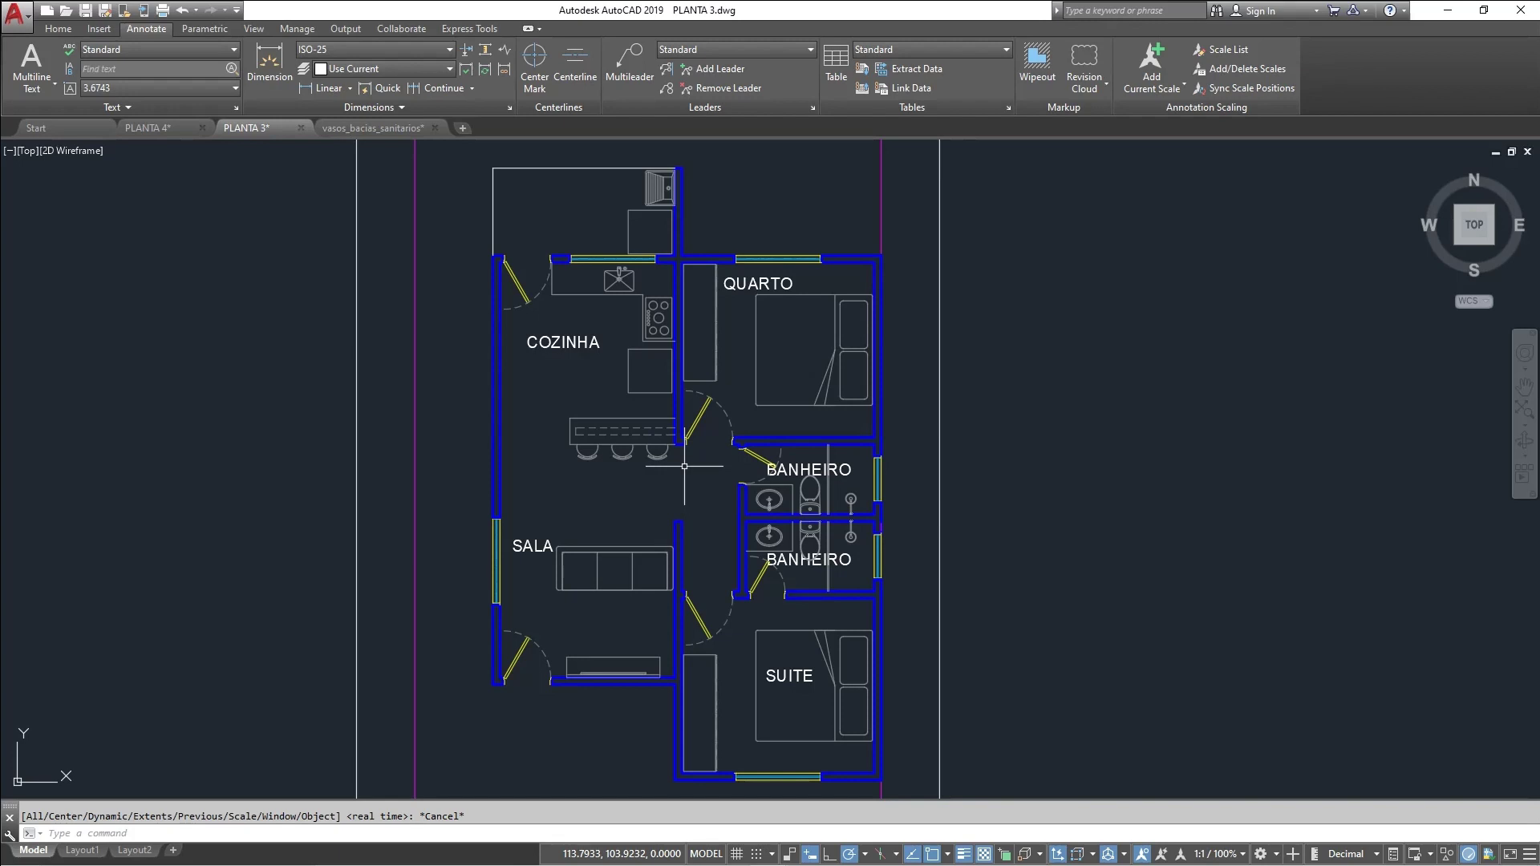
pyautogui.moveTo(673, 498); pyautogui.dragTo(790, 470, button='middle')
pyautogui.moveTo(753, 406); pyautogui.dragTo(781, 421, button='middle')
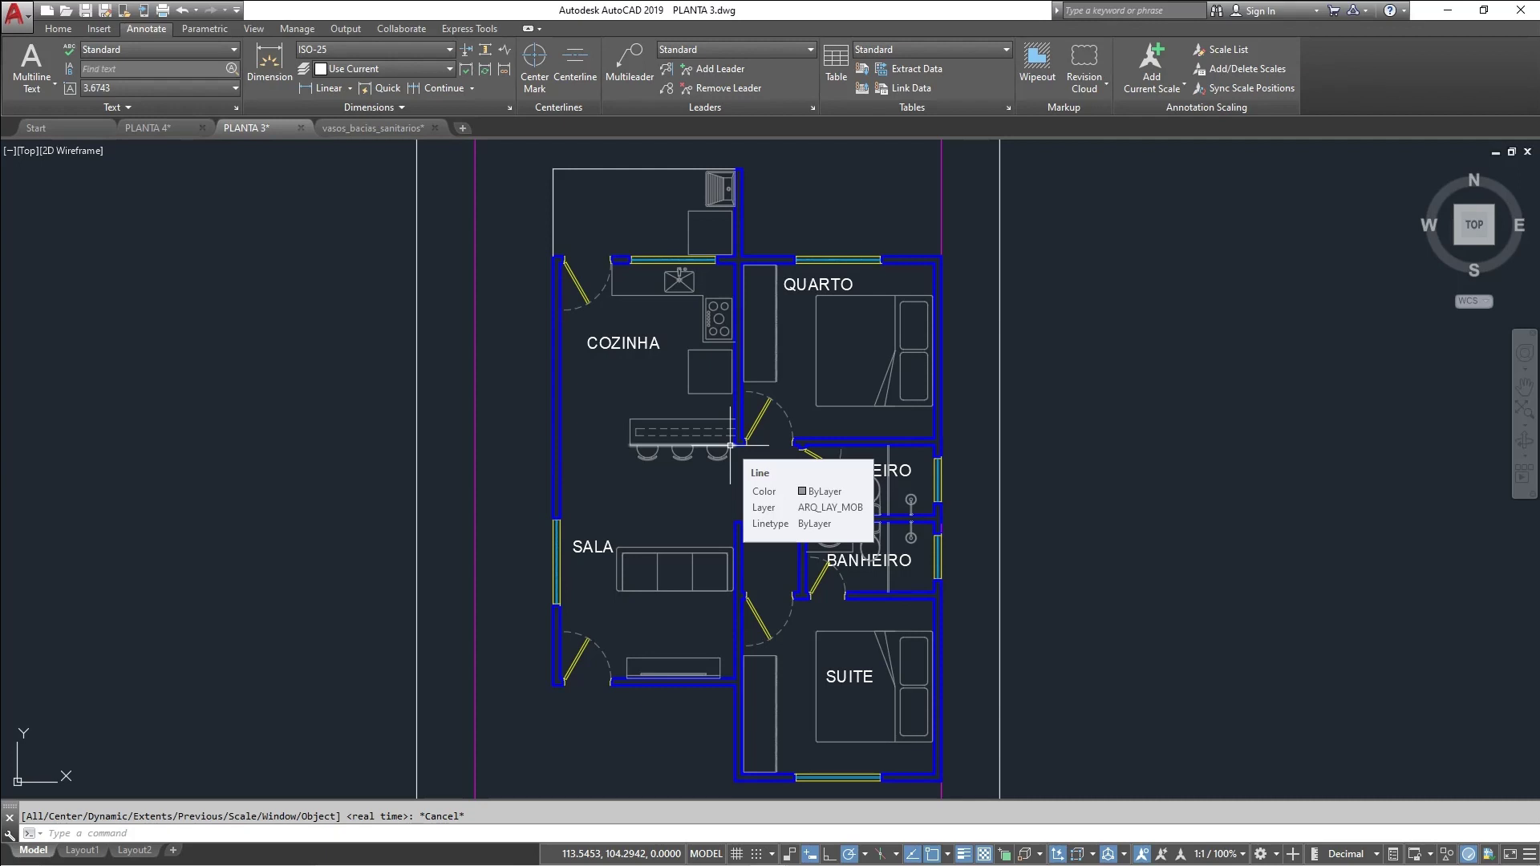
pyautogui.scroll(2, 731, 446)
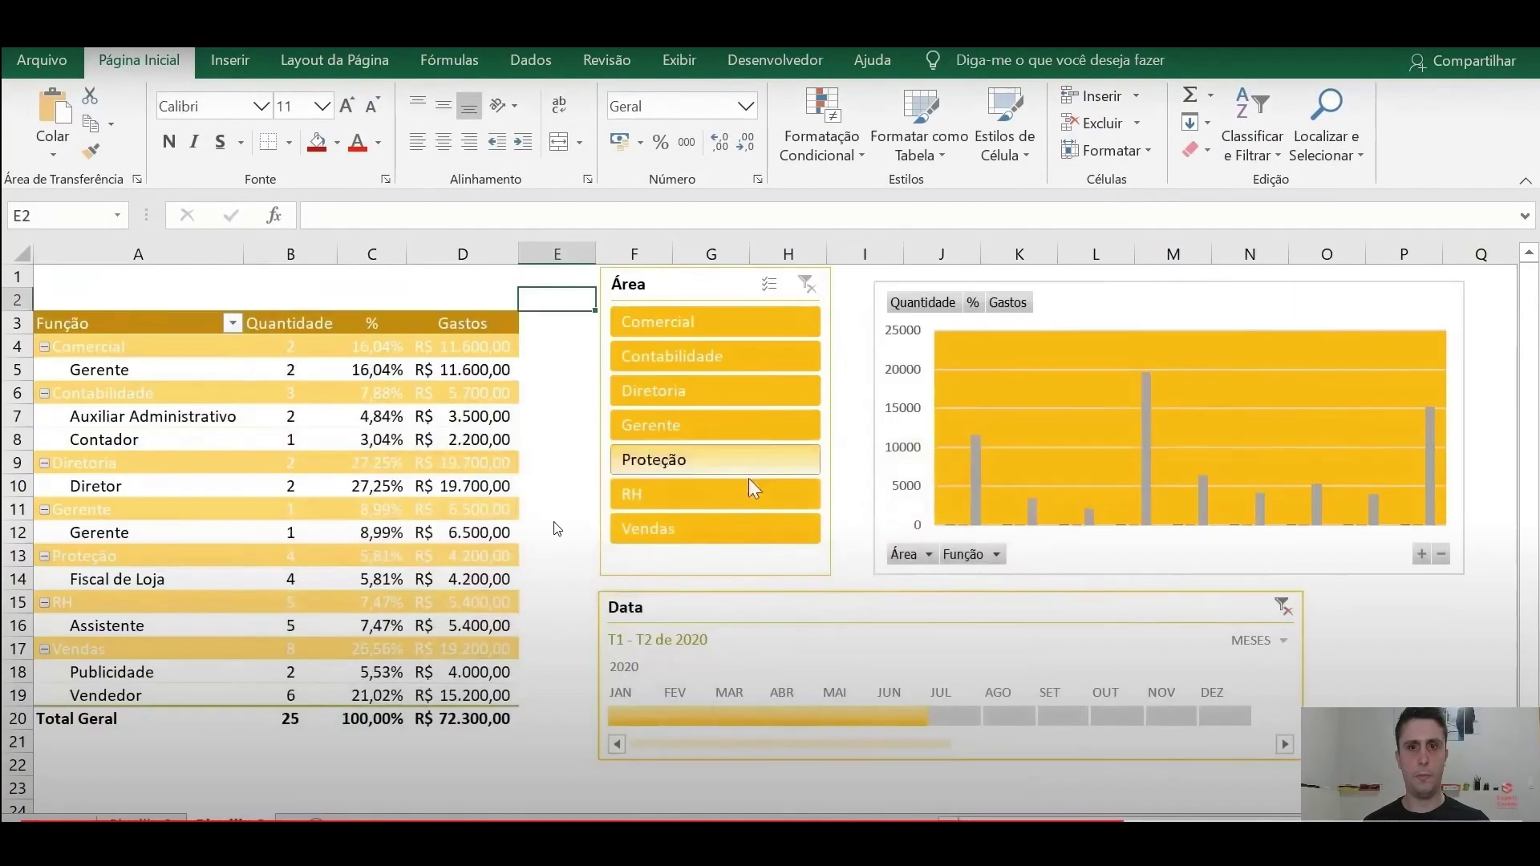
# Switch to the Excel pivot report and filter it by Comercial, Contabilidade, Diretoria and Gerente in turn with the Área slicer
pyautogui.click(706, 322)
pyautogui.click(597, 356)
pyautogui.click(640, 391)
pyautogui.click(648, 430)
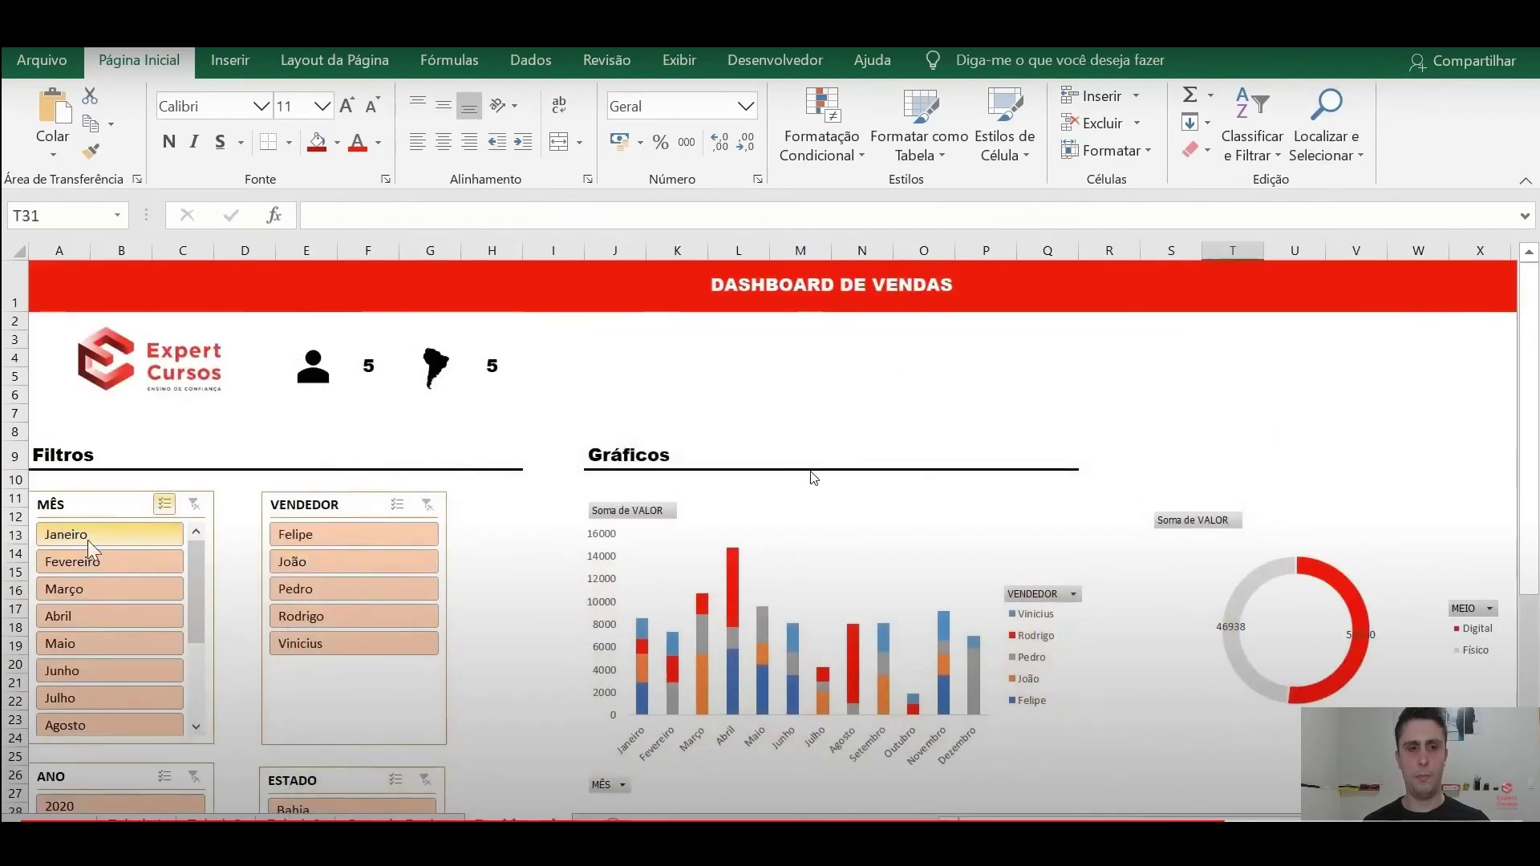
# Exclude Janeiro, Fevereiro and Abril with the sales dashboard's MÊS slicer, then include them again
pyautogui.click(89, 535)
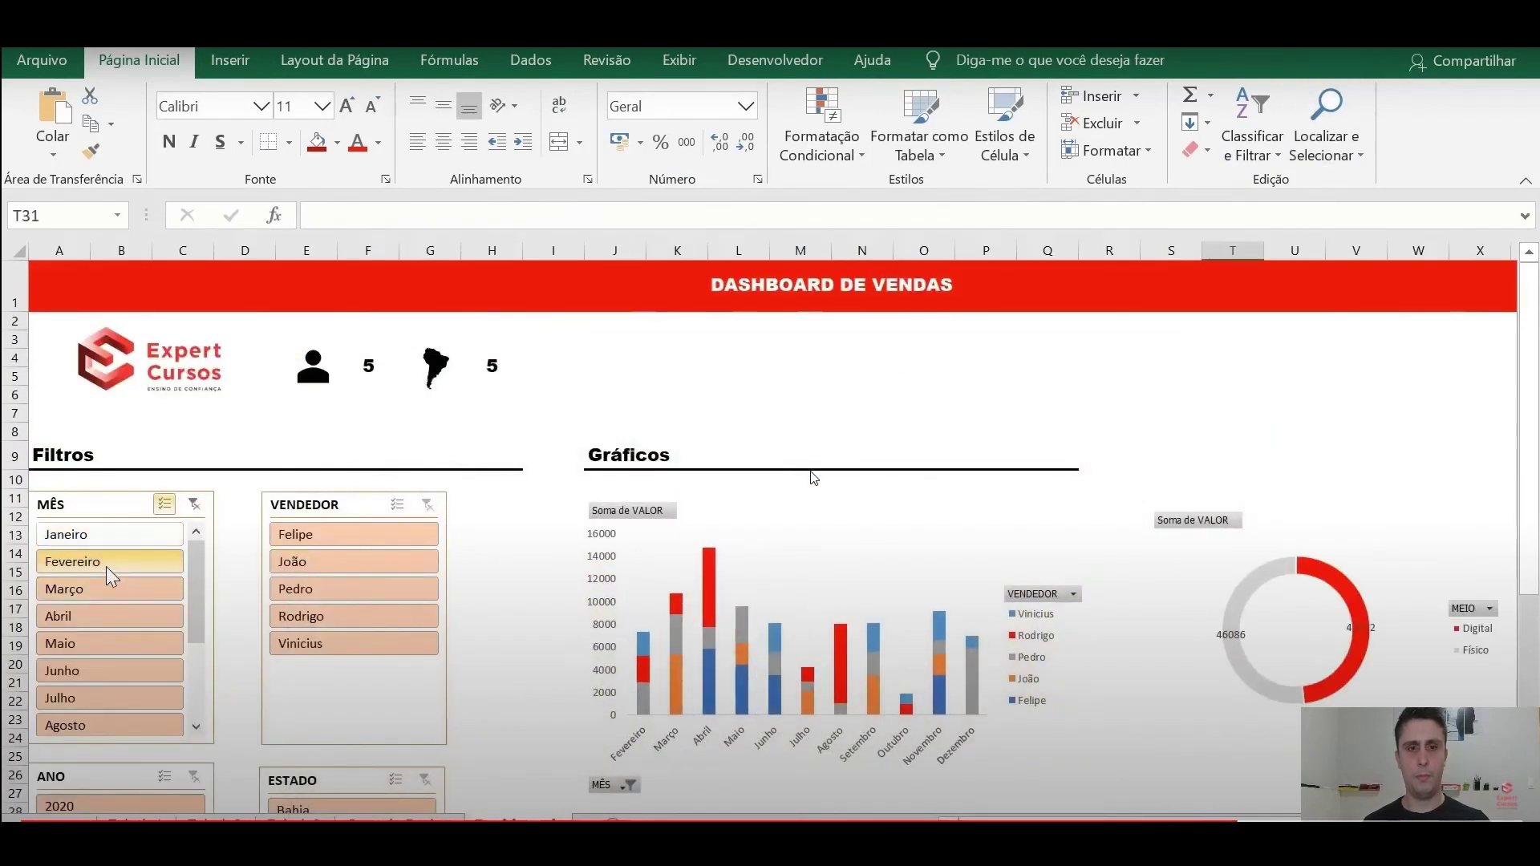
pyautogui.click(110, 561)
pyautogui.click(110, 616)
pyautogui.scroll(-1, 525, 564)
pyautogui.click(110, 445)
pyautogui.click(110, 473)
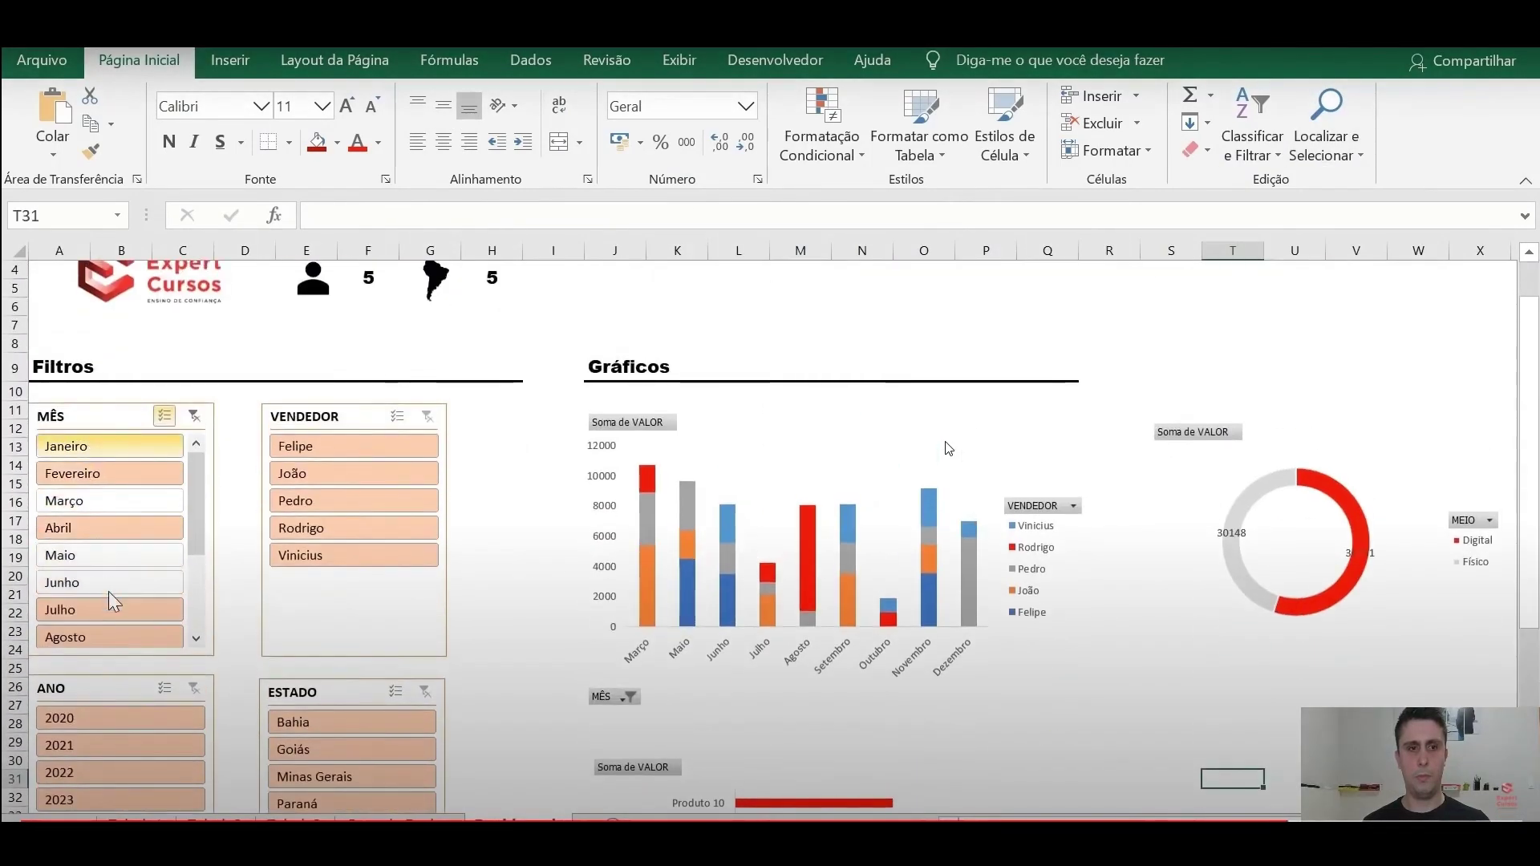
pyautogui.click(120, 527)
# Change the store dashboard's MÊS value in C9 to Março, to Maio and finally to Setembro
pyautogui.click(505, 325)
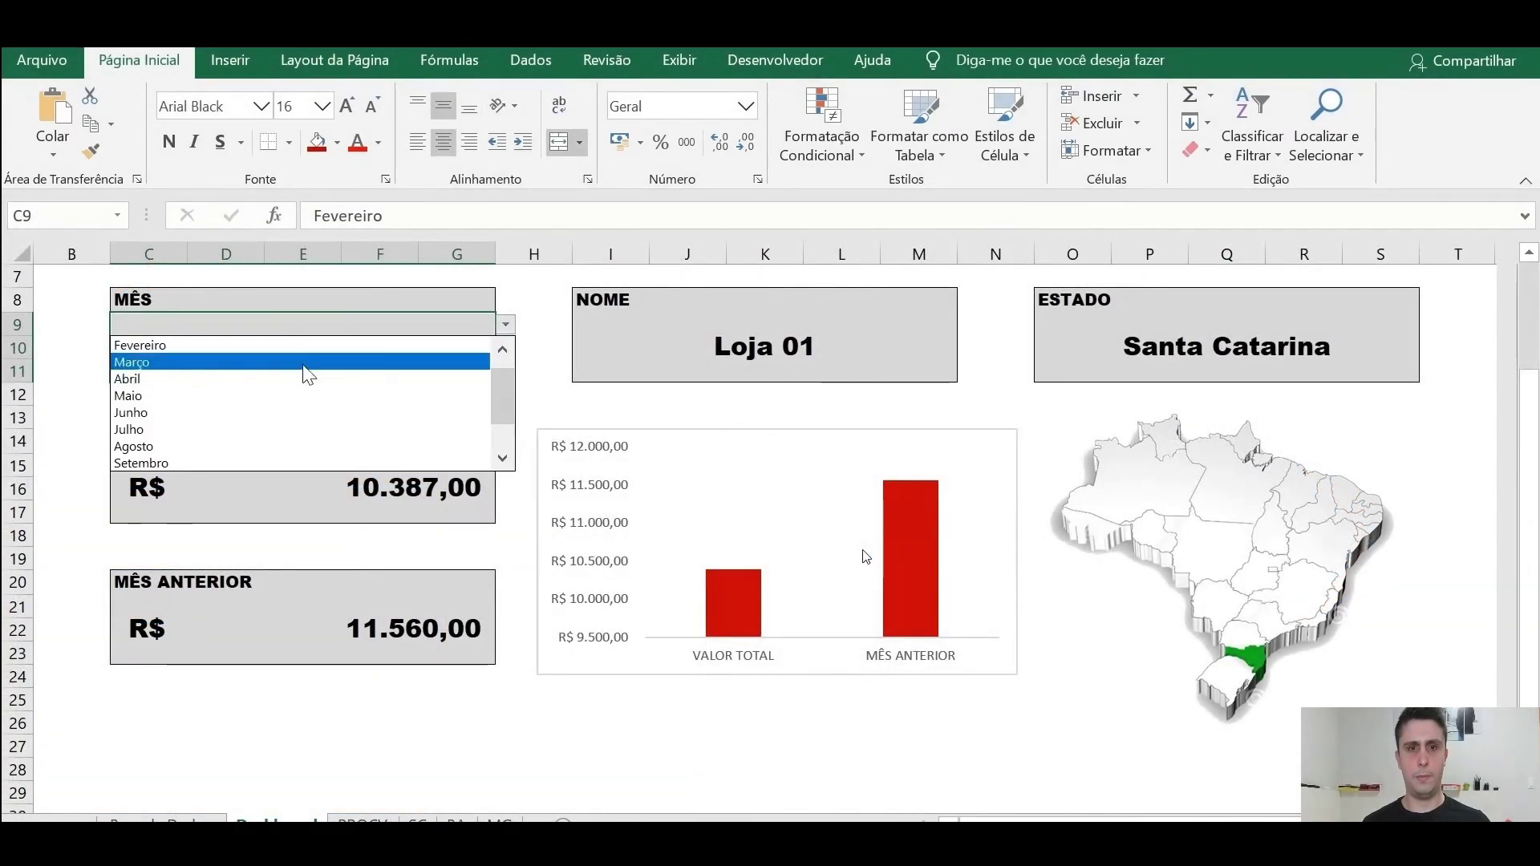
pyautogui.click(303, 366)
pyautogui.click(504, 327)
pyautogui.click(292, 380)
pyautogui.click(504, 325)
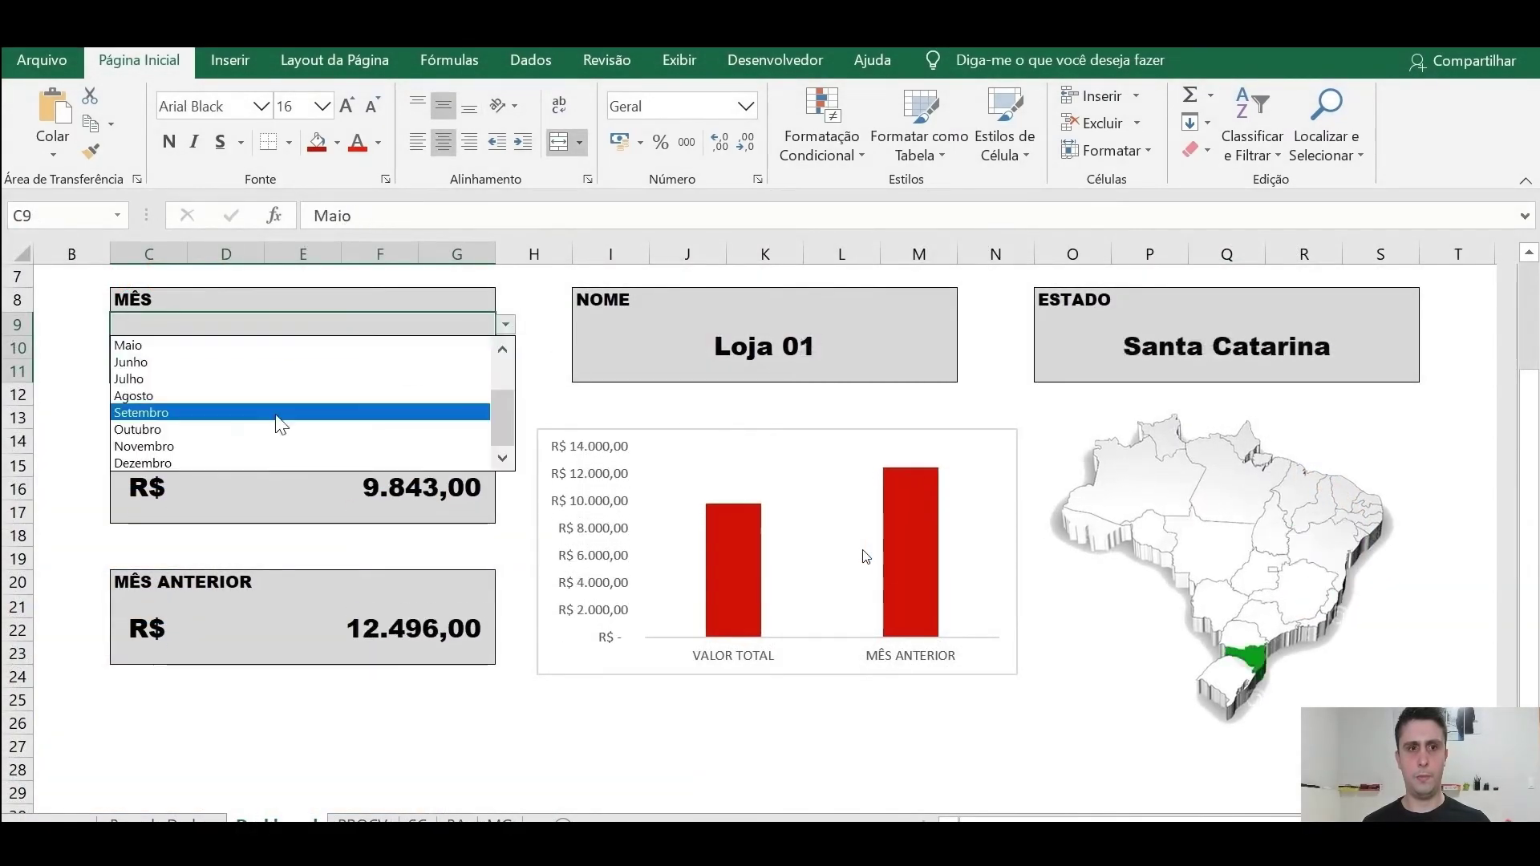
pyautogui.click(276, 414)
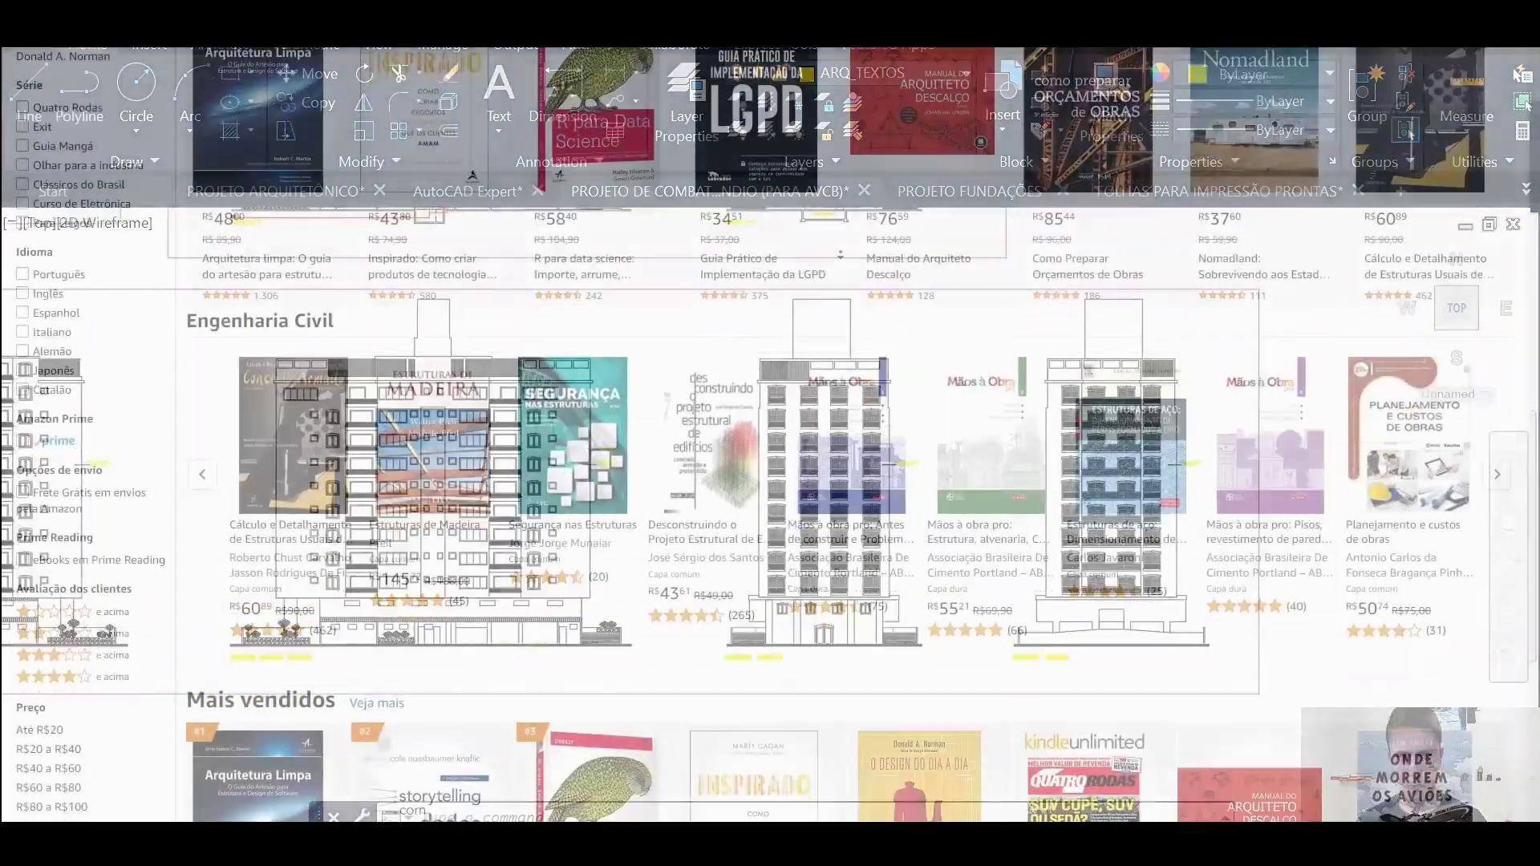
# Switch to Amazon and browse the Engenharia e Transporte book listings down to the category results
pyautogui.scroll(-7, 840, 255)
pyautogui.scroll(-12, 840, 255)
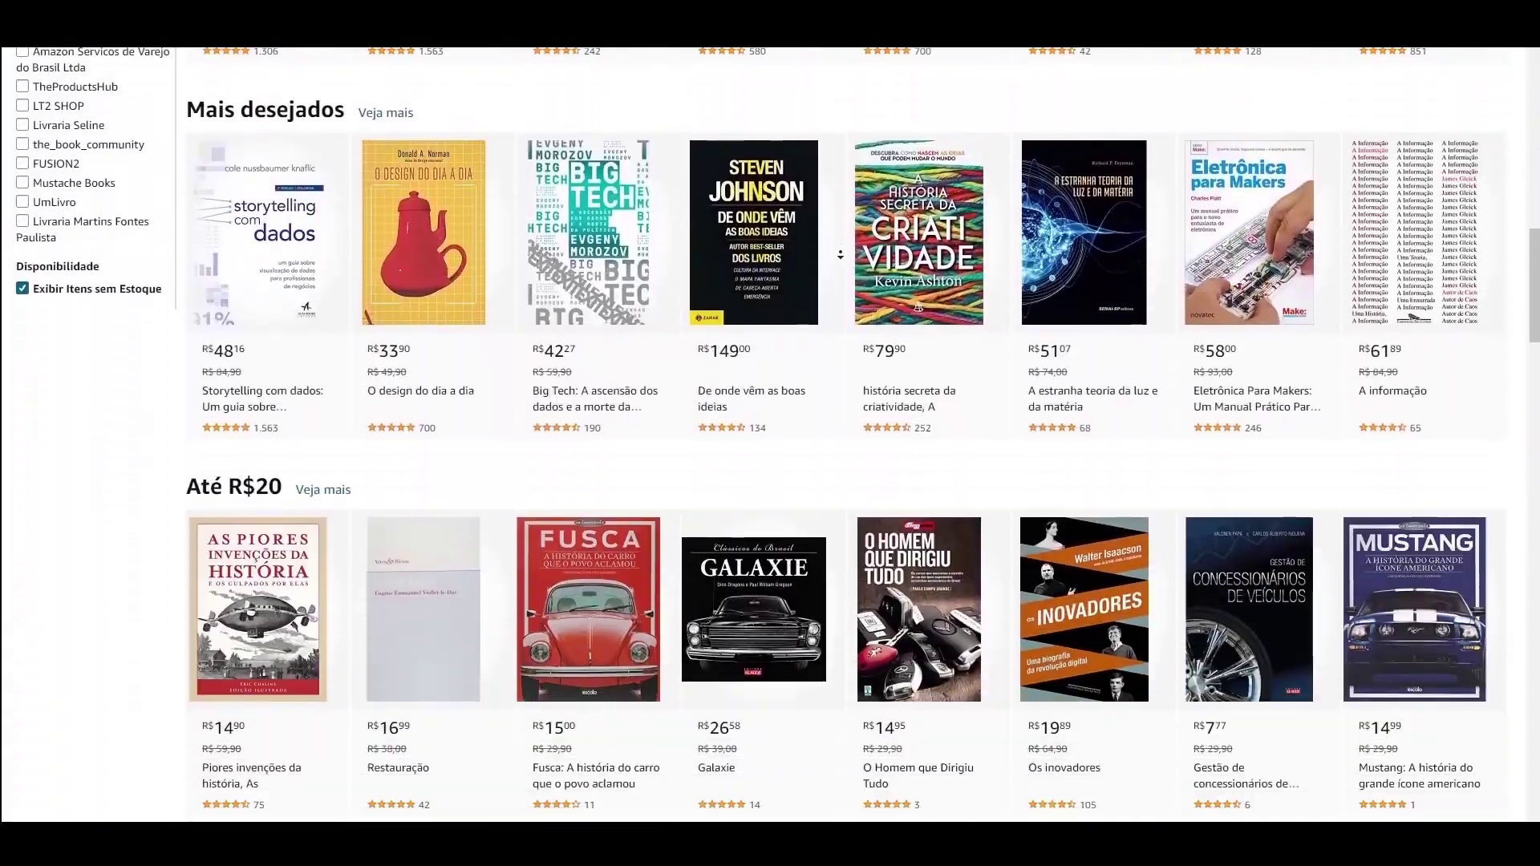
pyautogui.scroll(-12, 840, 255)
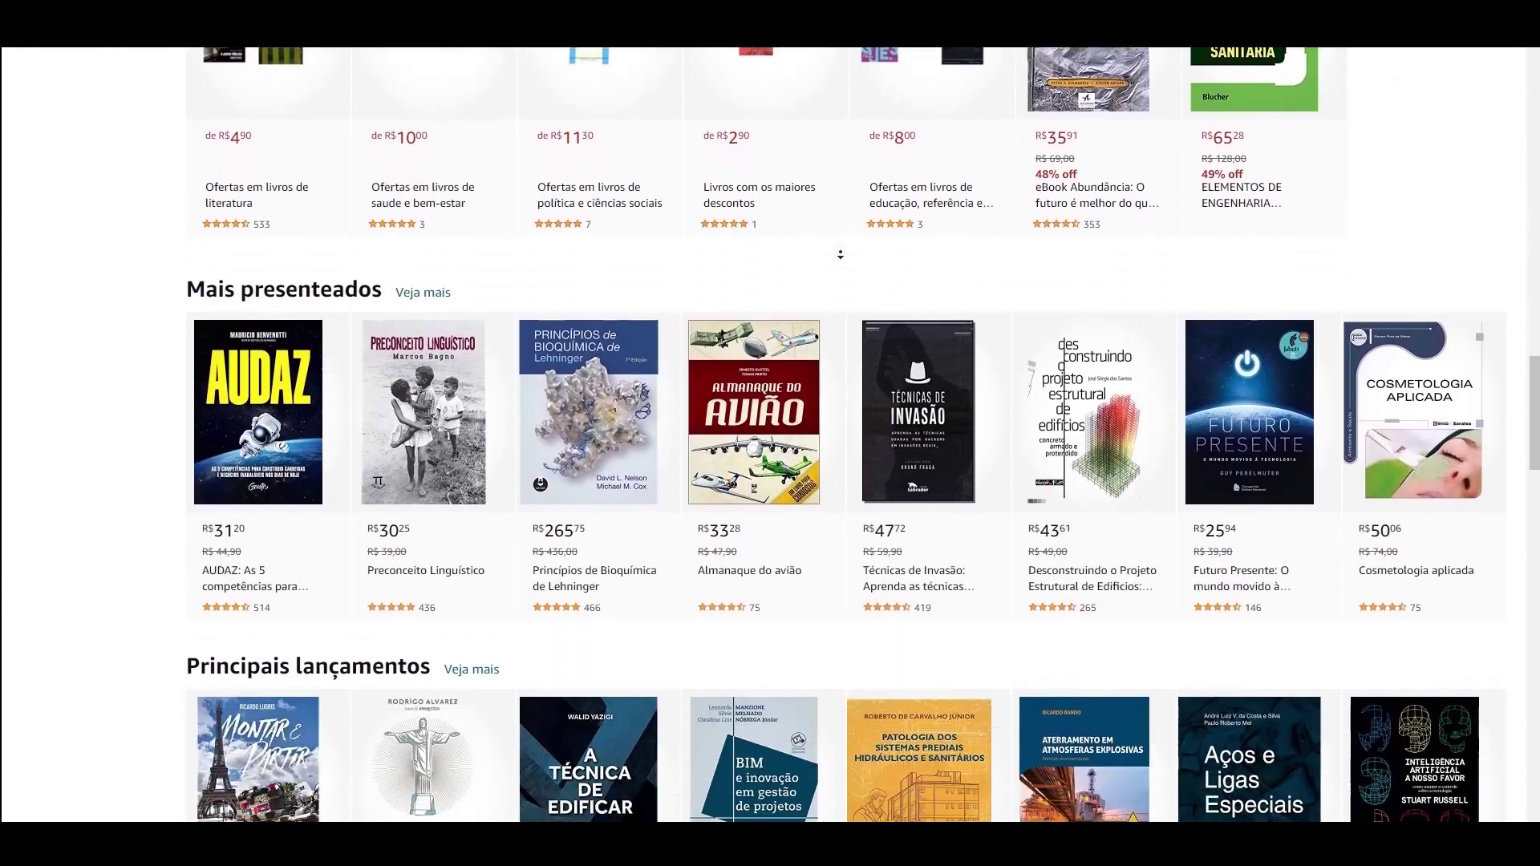
pyautogui.scroll(-10, 840, 256)
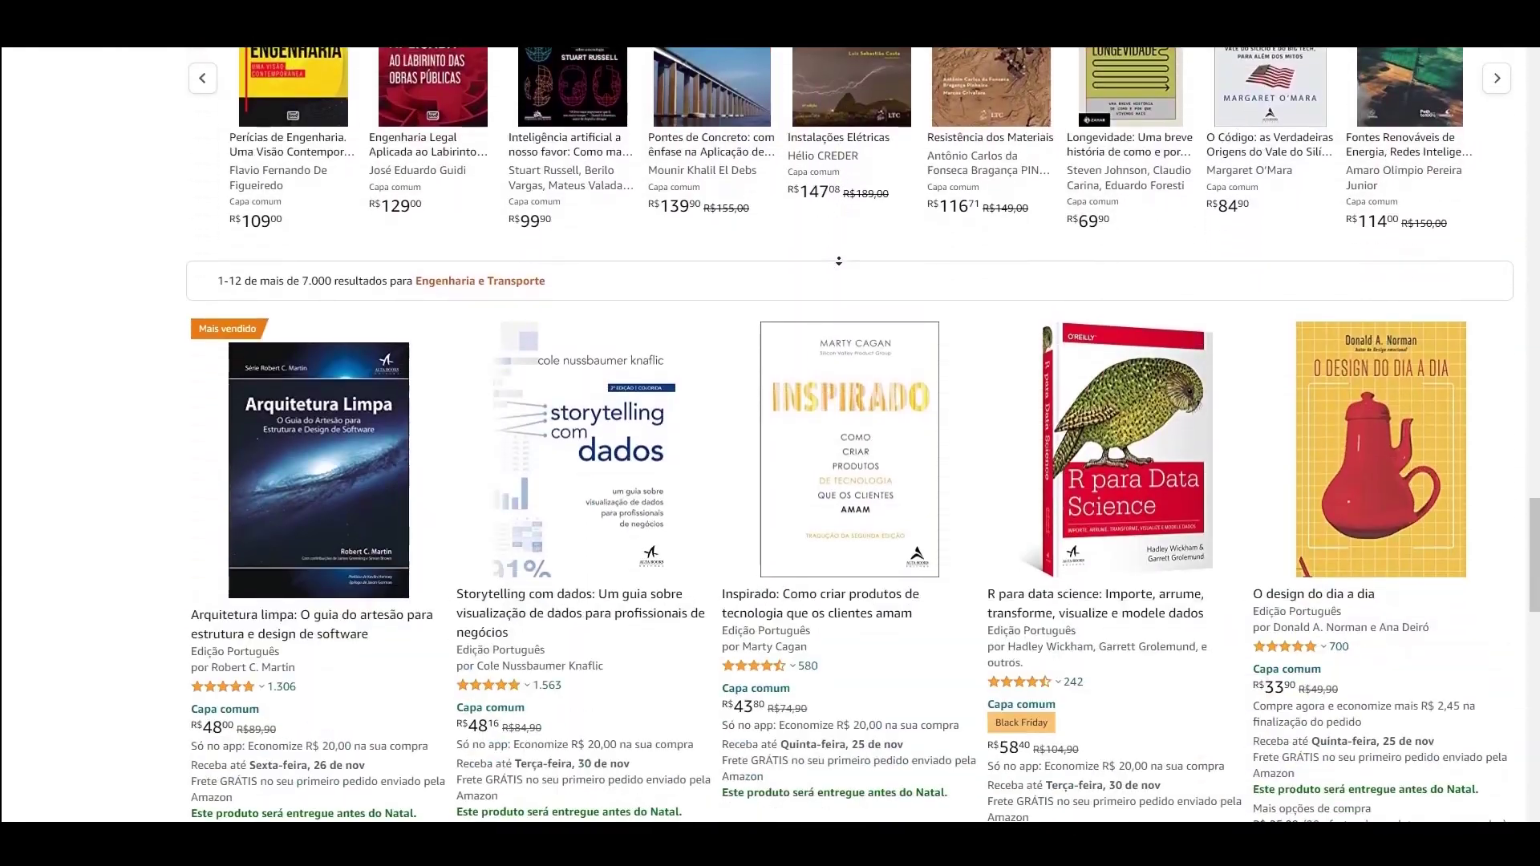